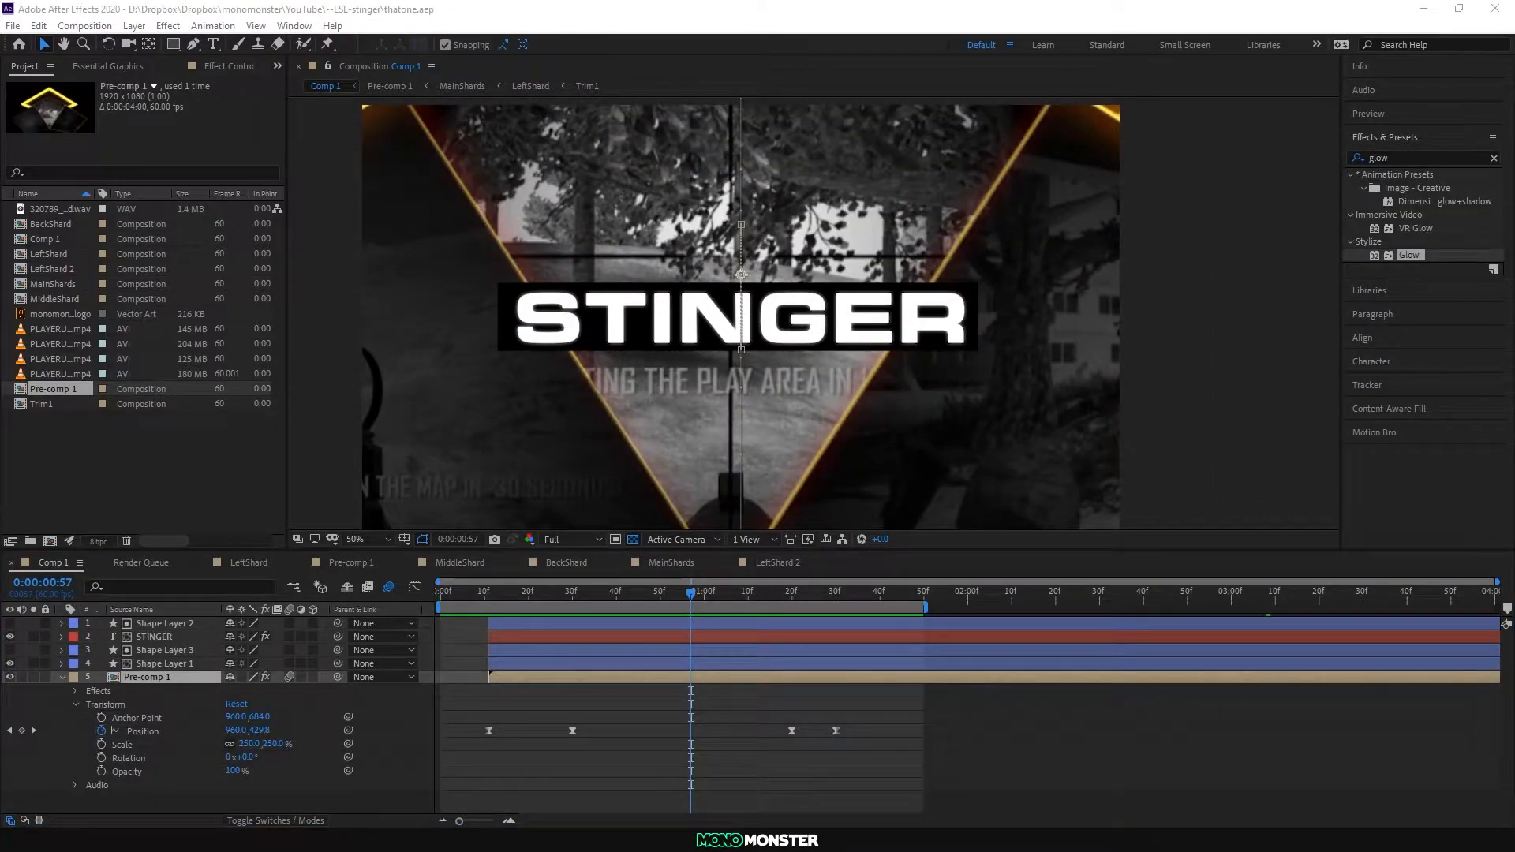
Step: Start a new project with a 1920 x 1080 composition at 60 fps, 2 seconds long, with a black background
left_click(13, 26)
mouse_move(223, 45)
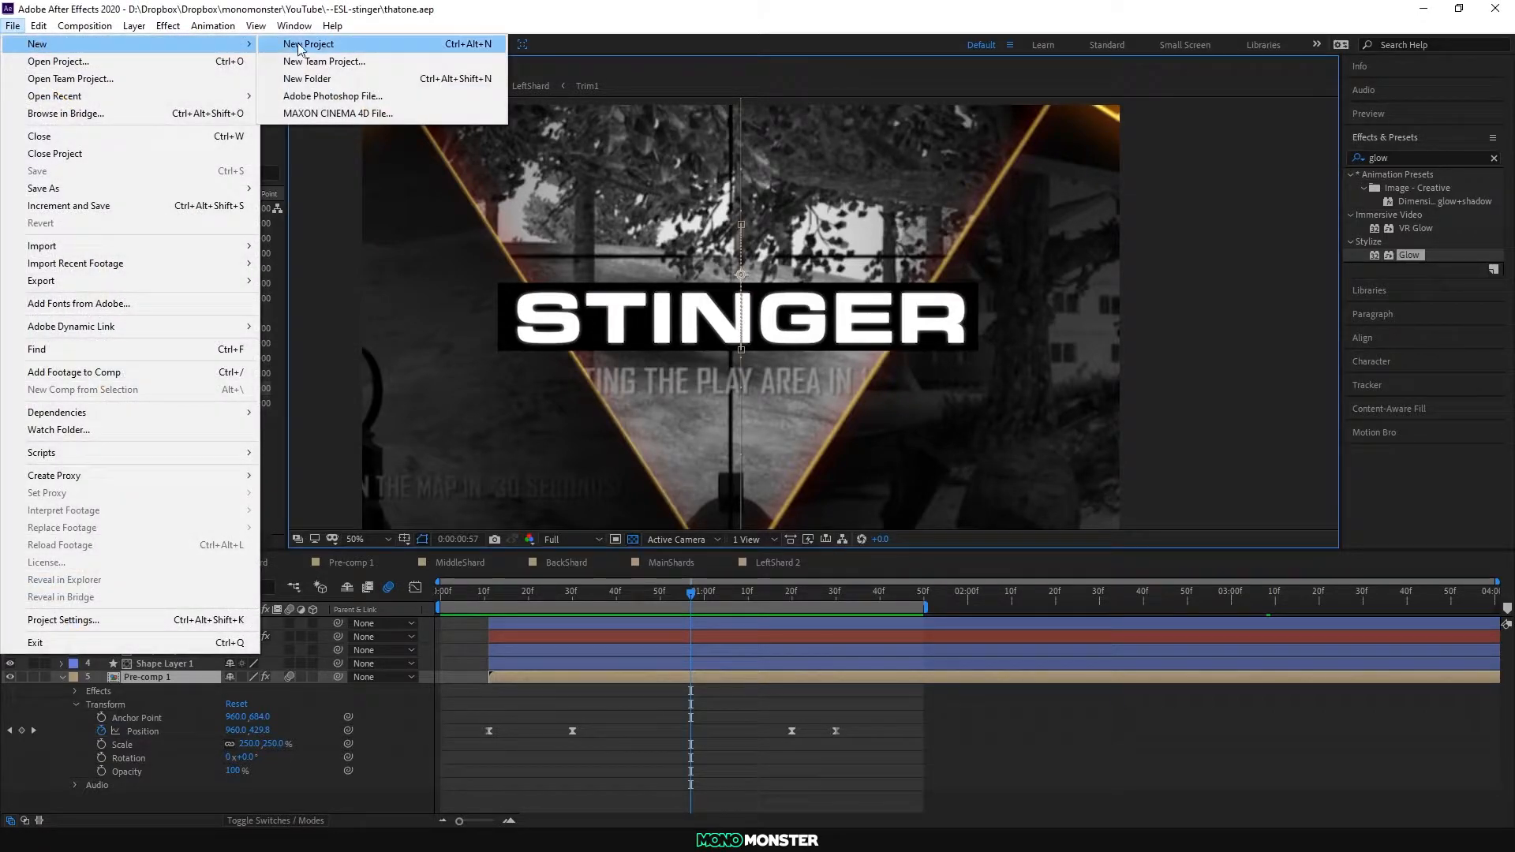
left_click(298, 45)
left_click(698, 297)
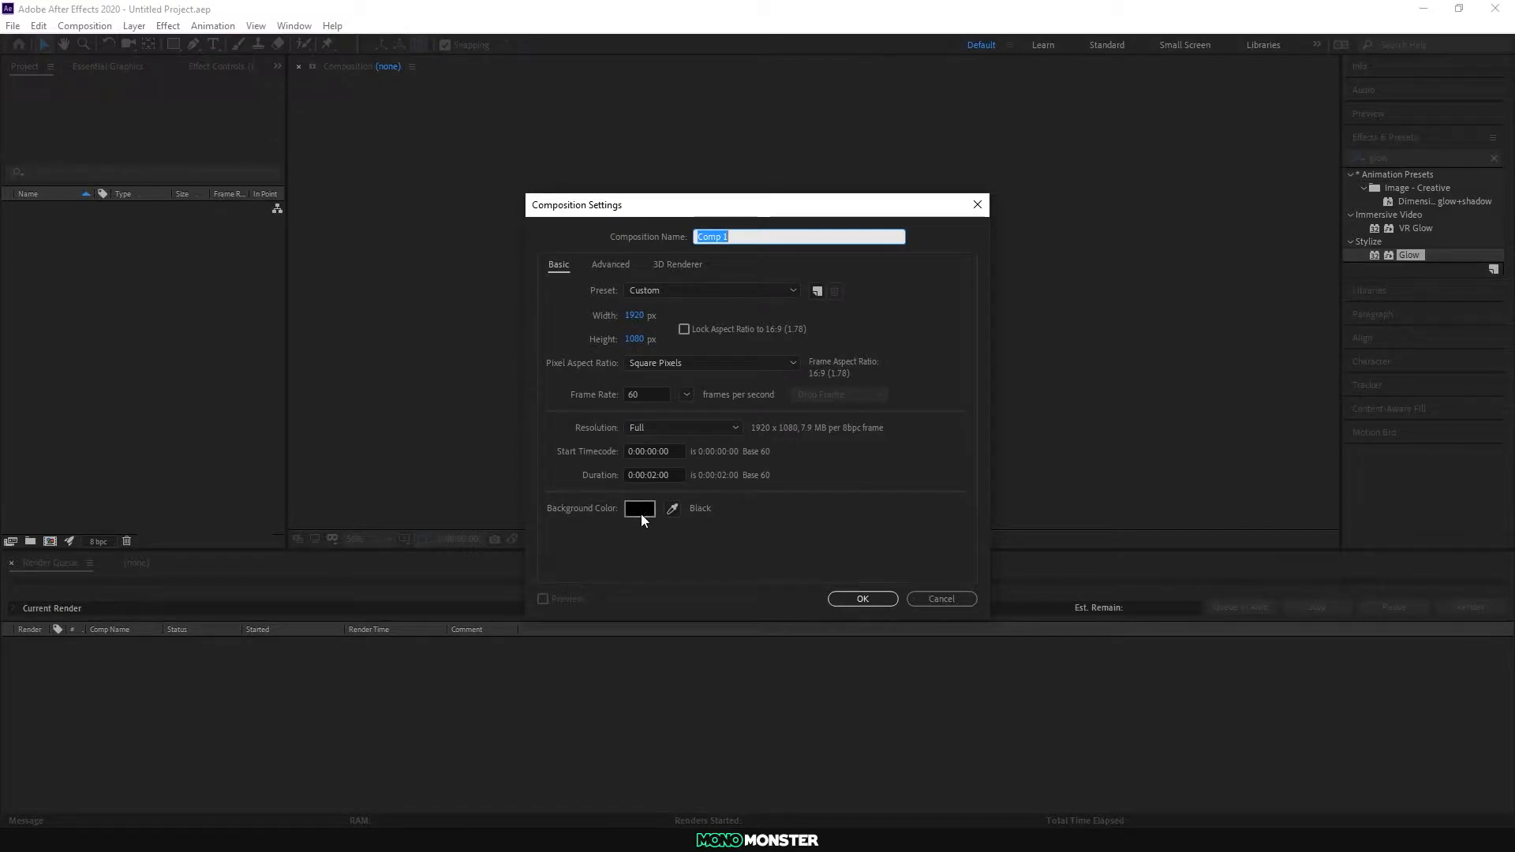
left_click(863, 599)
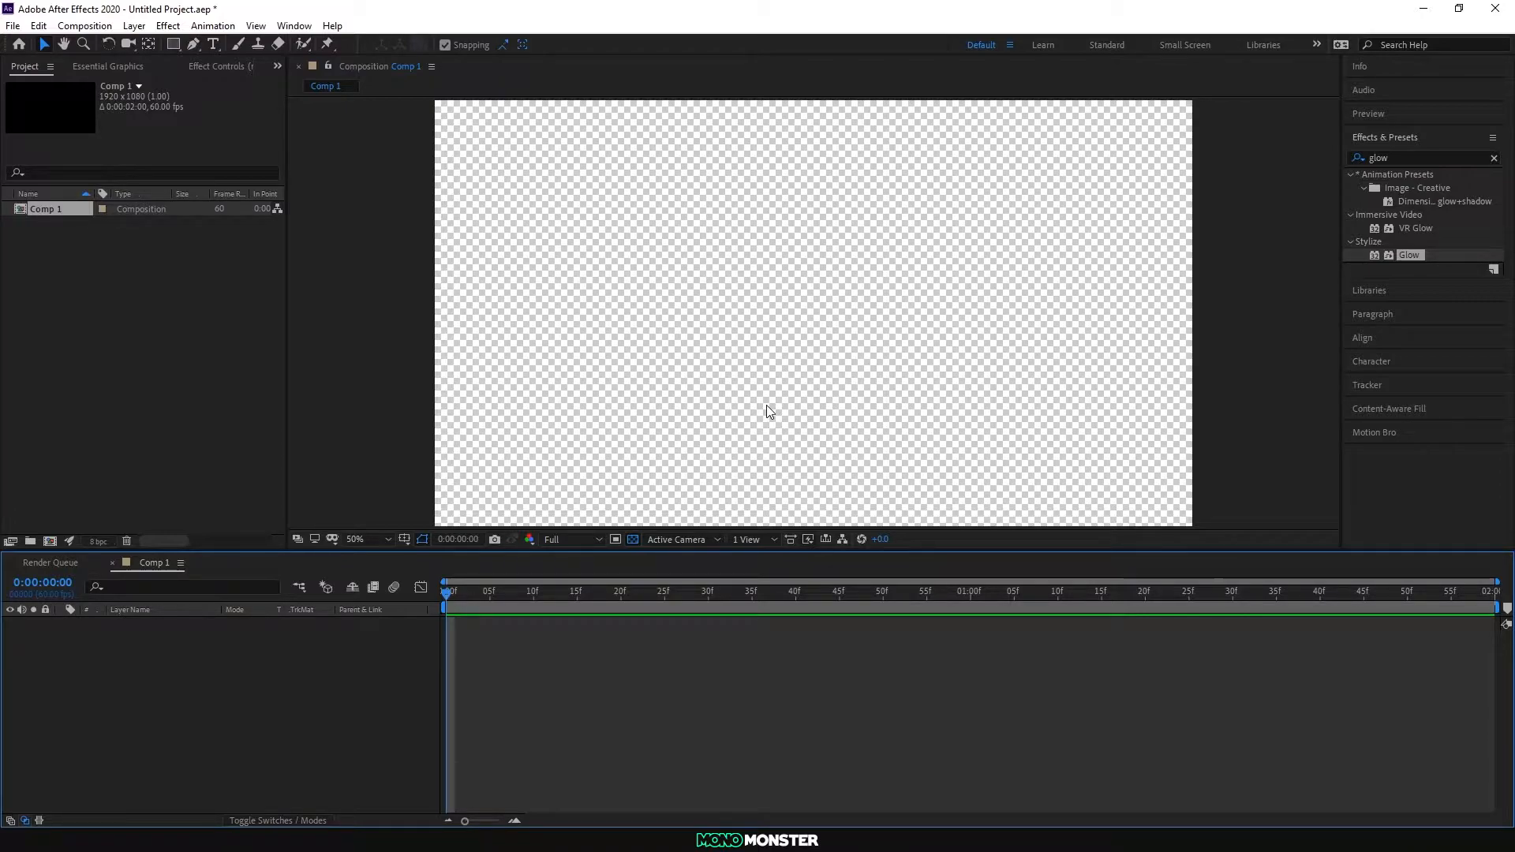
Step: Set the Pen tool to no fill and a solid 2 px yellow stroke, and turn off the transparency grid
left_click(193, 45)
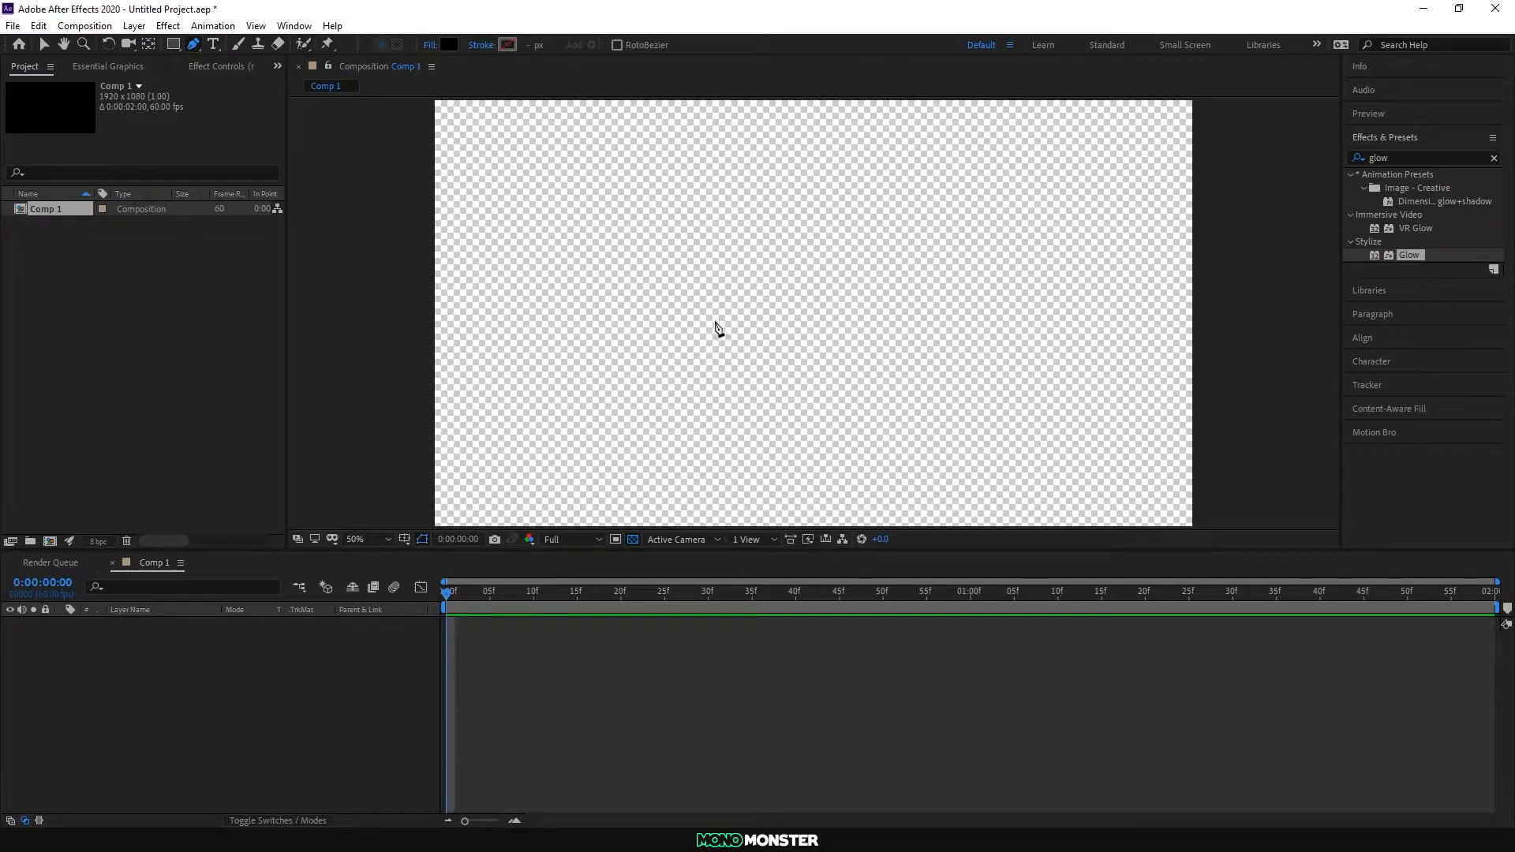
left_click(432, 44)
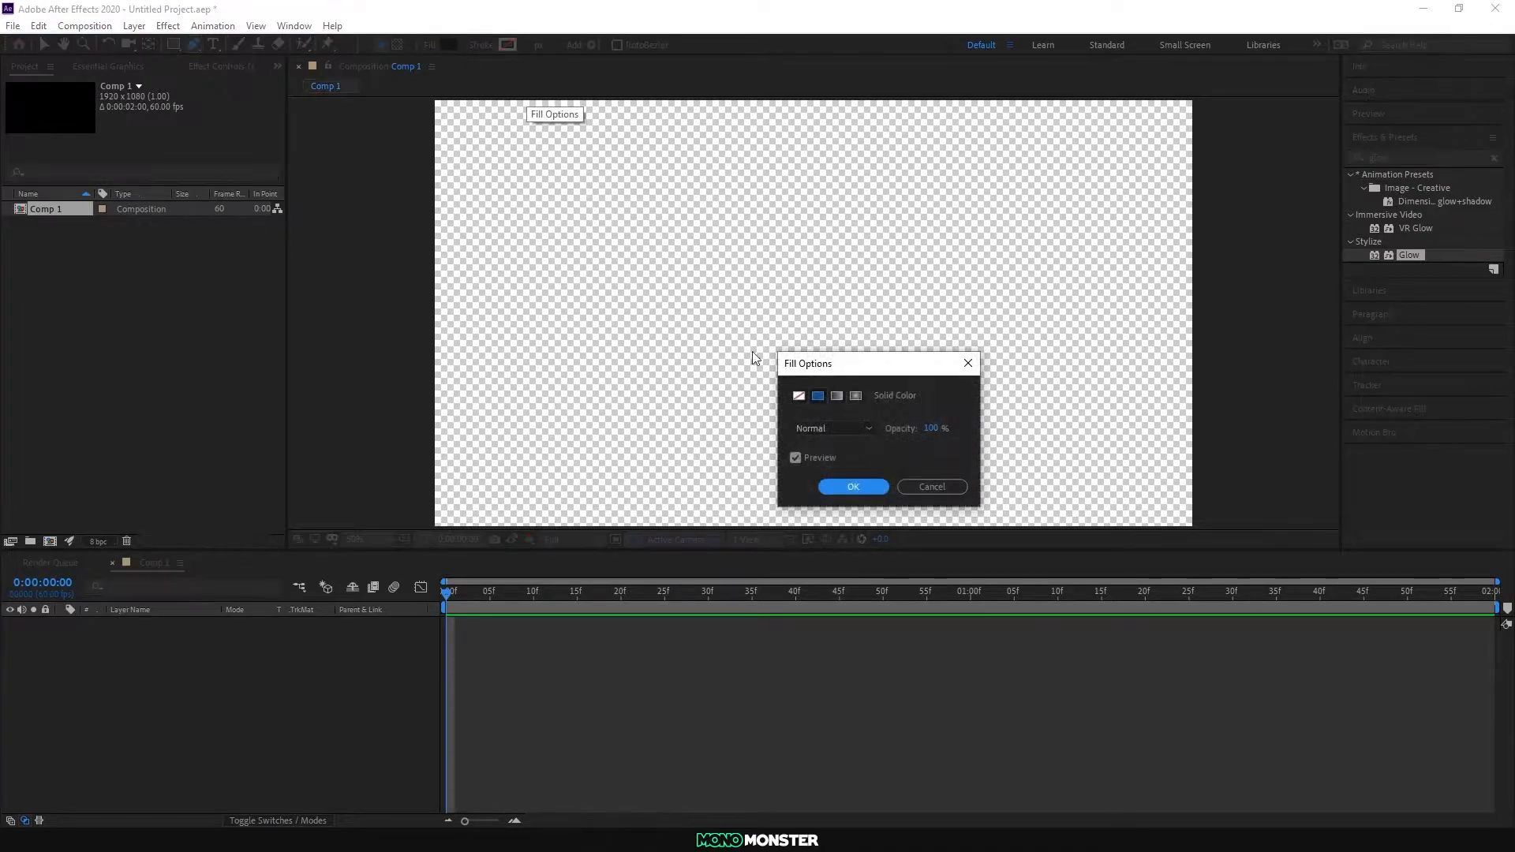
left_click(799, 395)
left_click(853, 486)
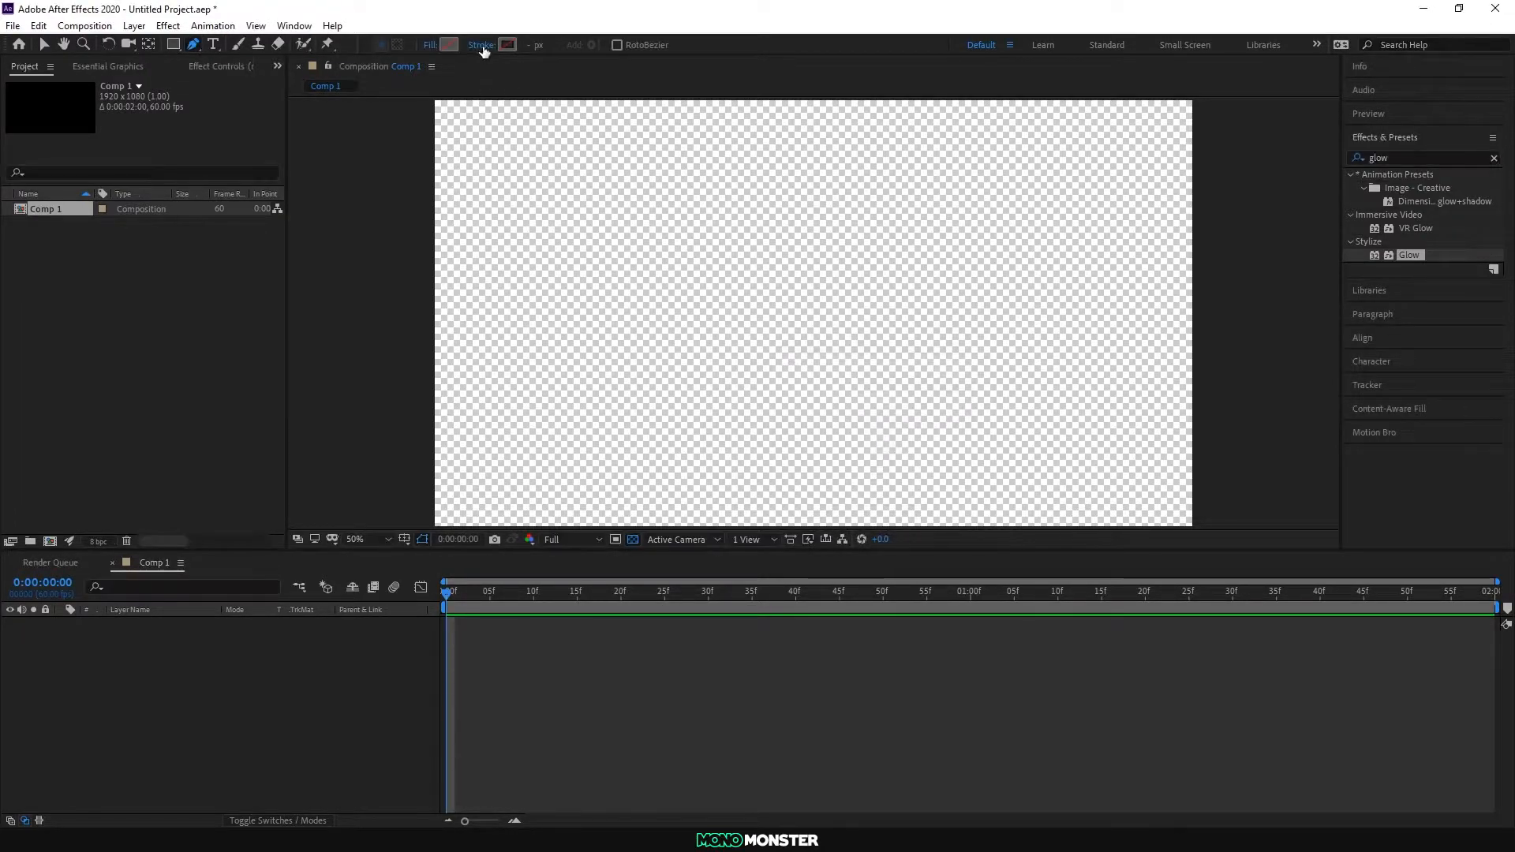
left_click(481, 45)
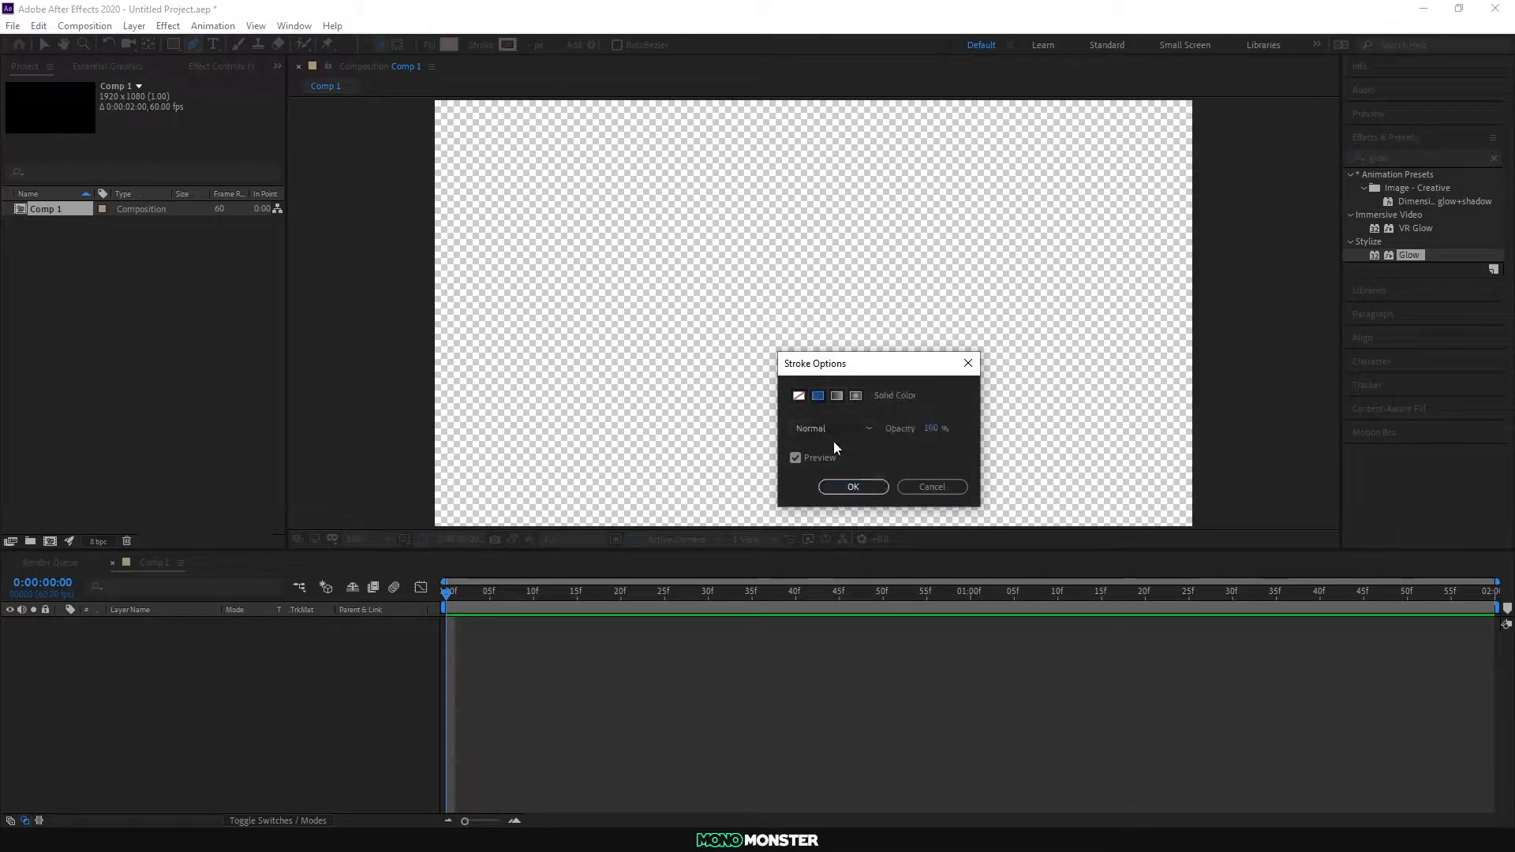
left_click(853, 486)
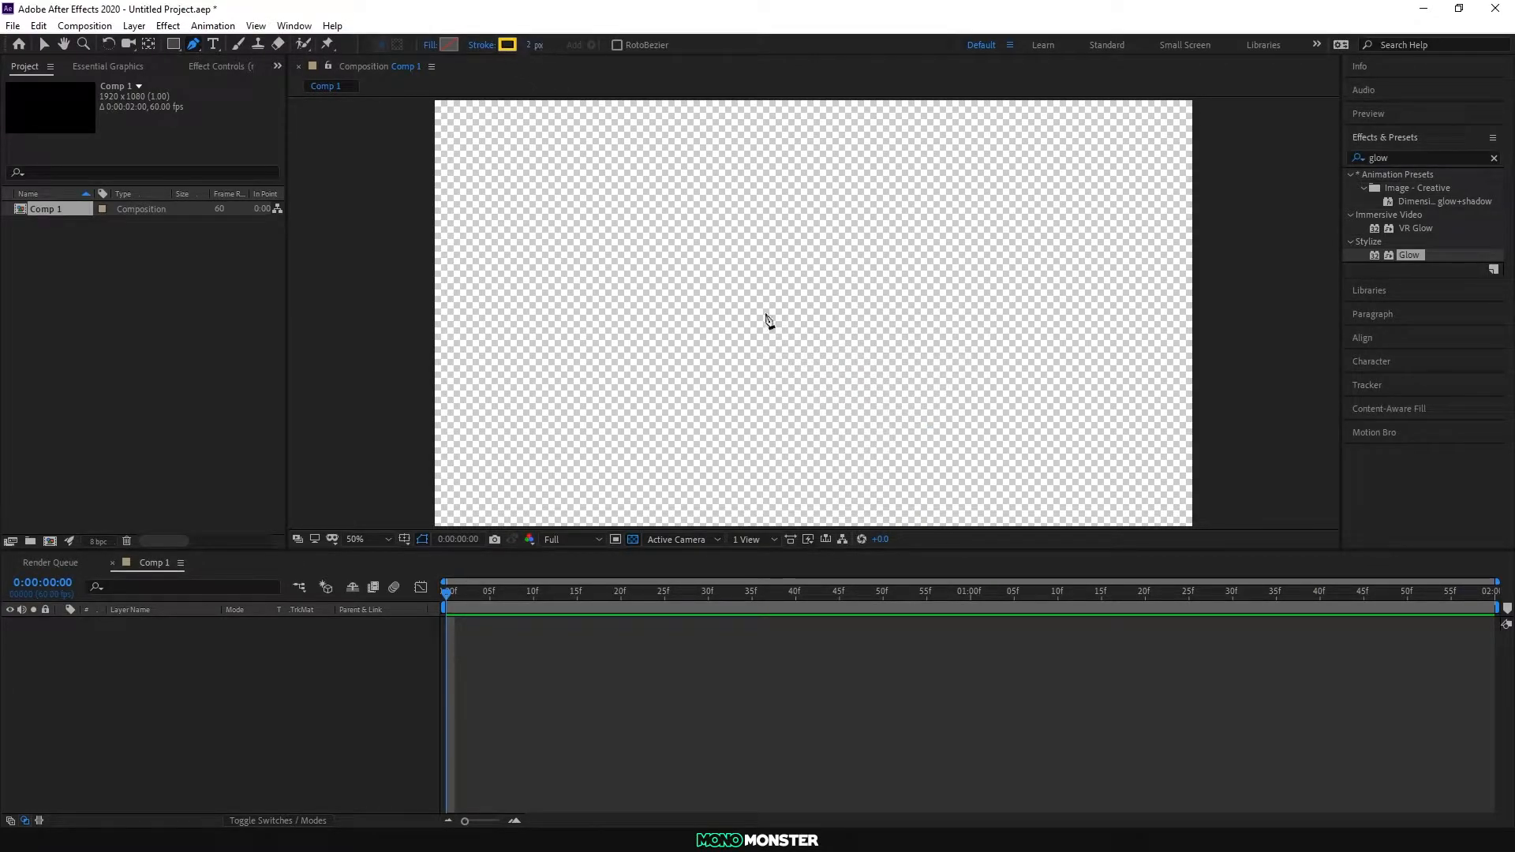
left_click(633, 539)
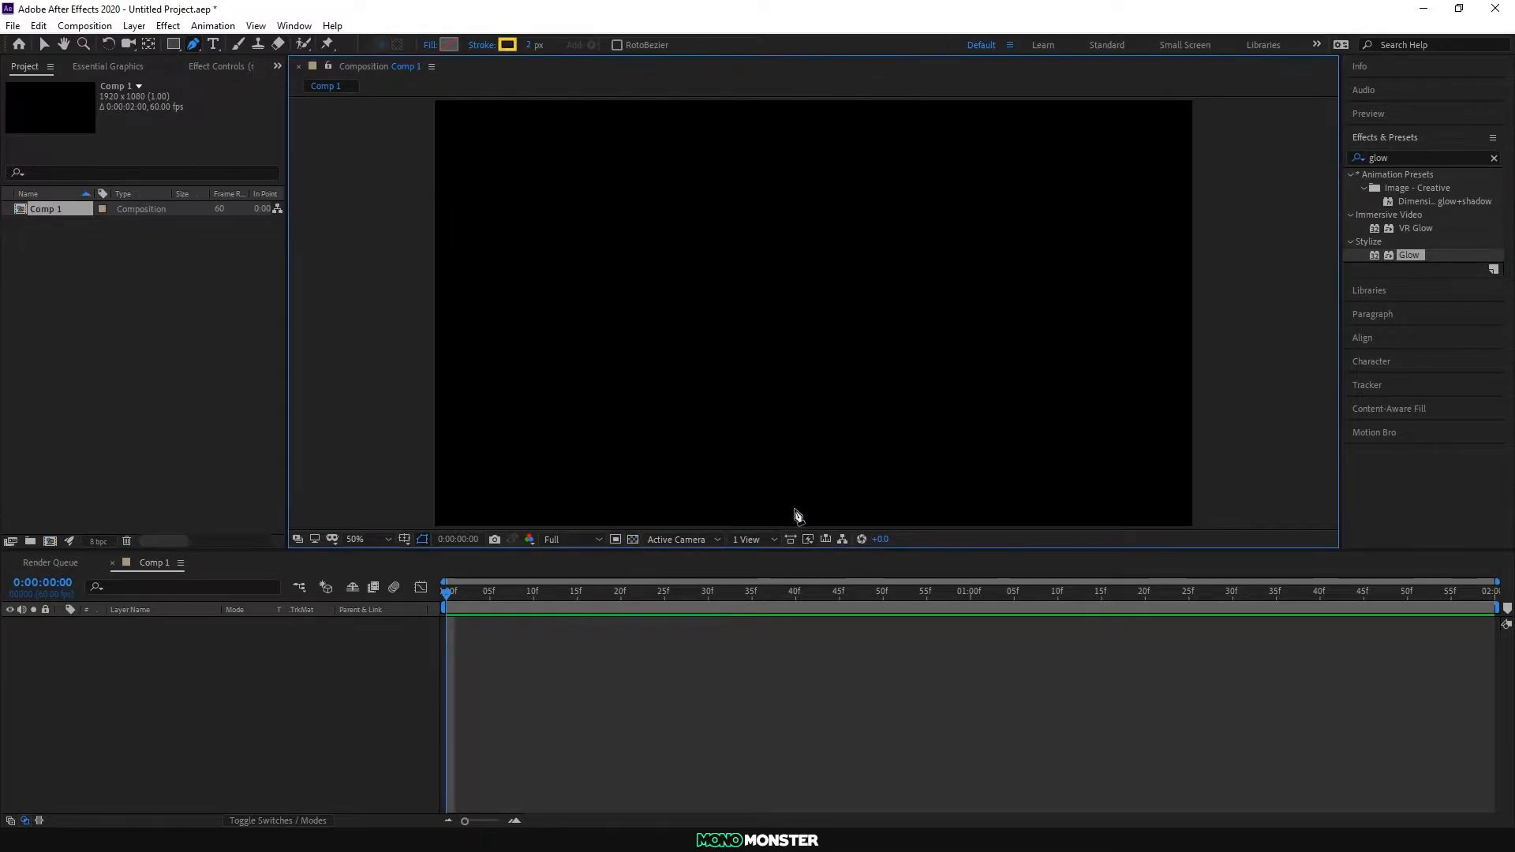
Step: Draw a closed, slanted four-sided shard shape in the lower-left part of the composition with the Pen tool
left_click(695, 283)
left_click(808, 424)
left_click(665, 486)
left_click(560, 322)
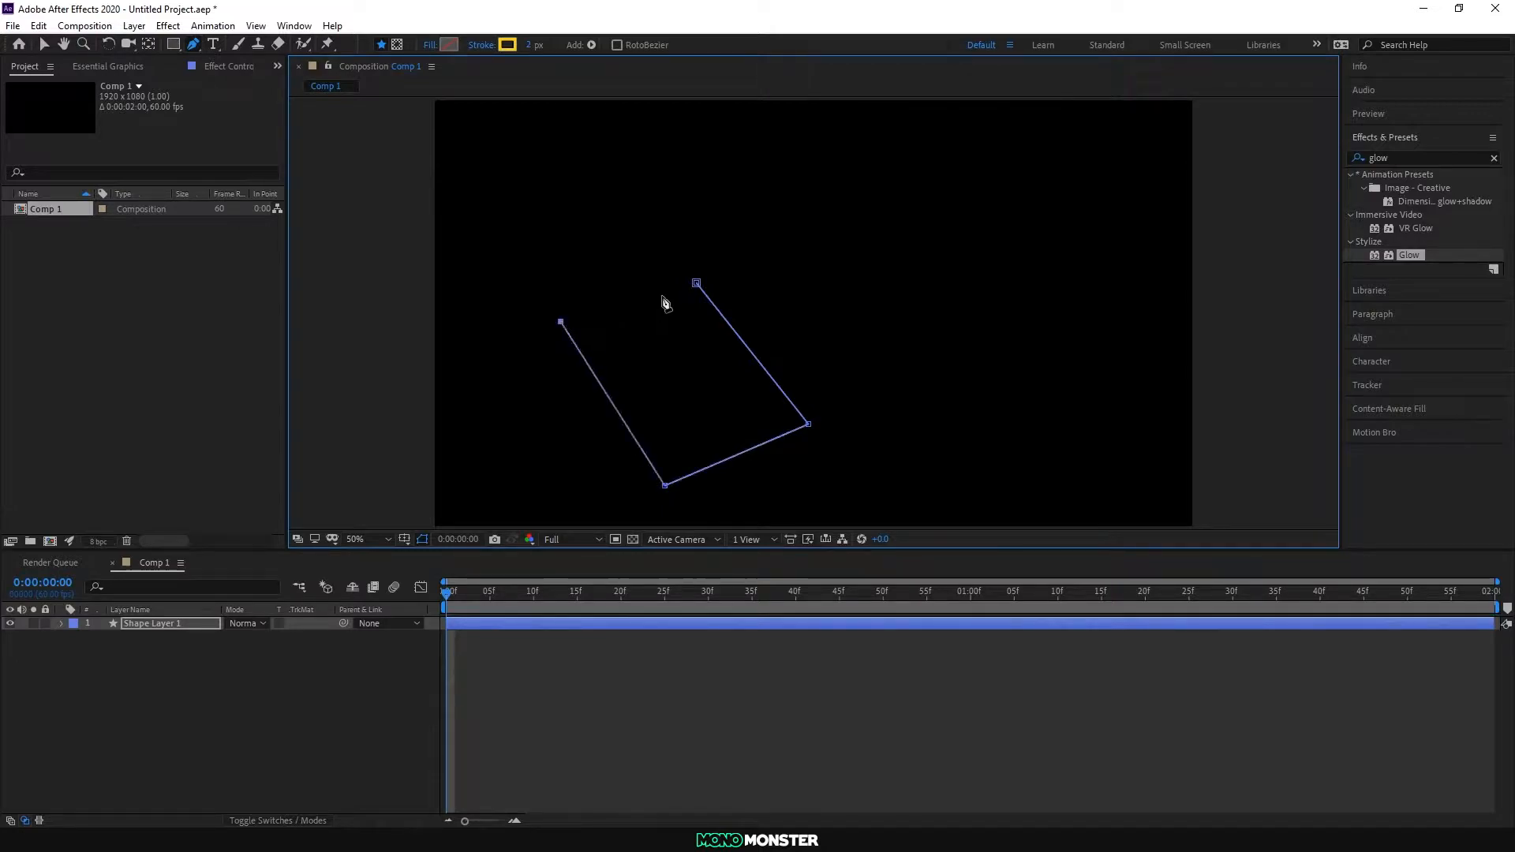
left_click(696, 284)
key("v")
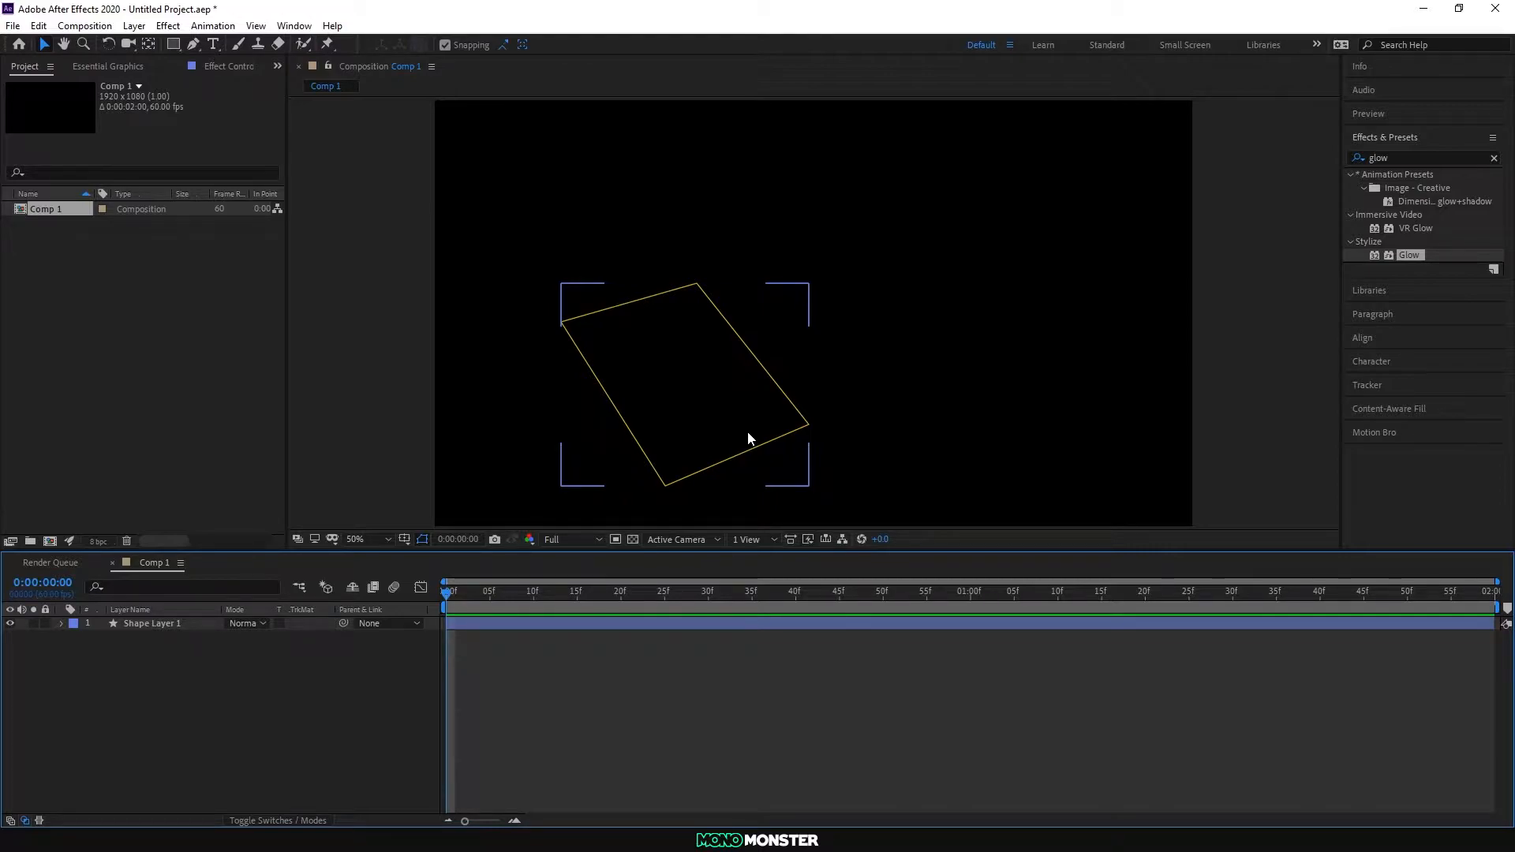
Step: Duplicate the shard shape layer twice
left_click(166, 624)
key("ctrl+d")
key("ctrl+d")
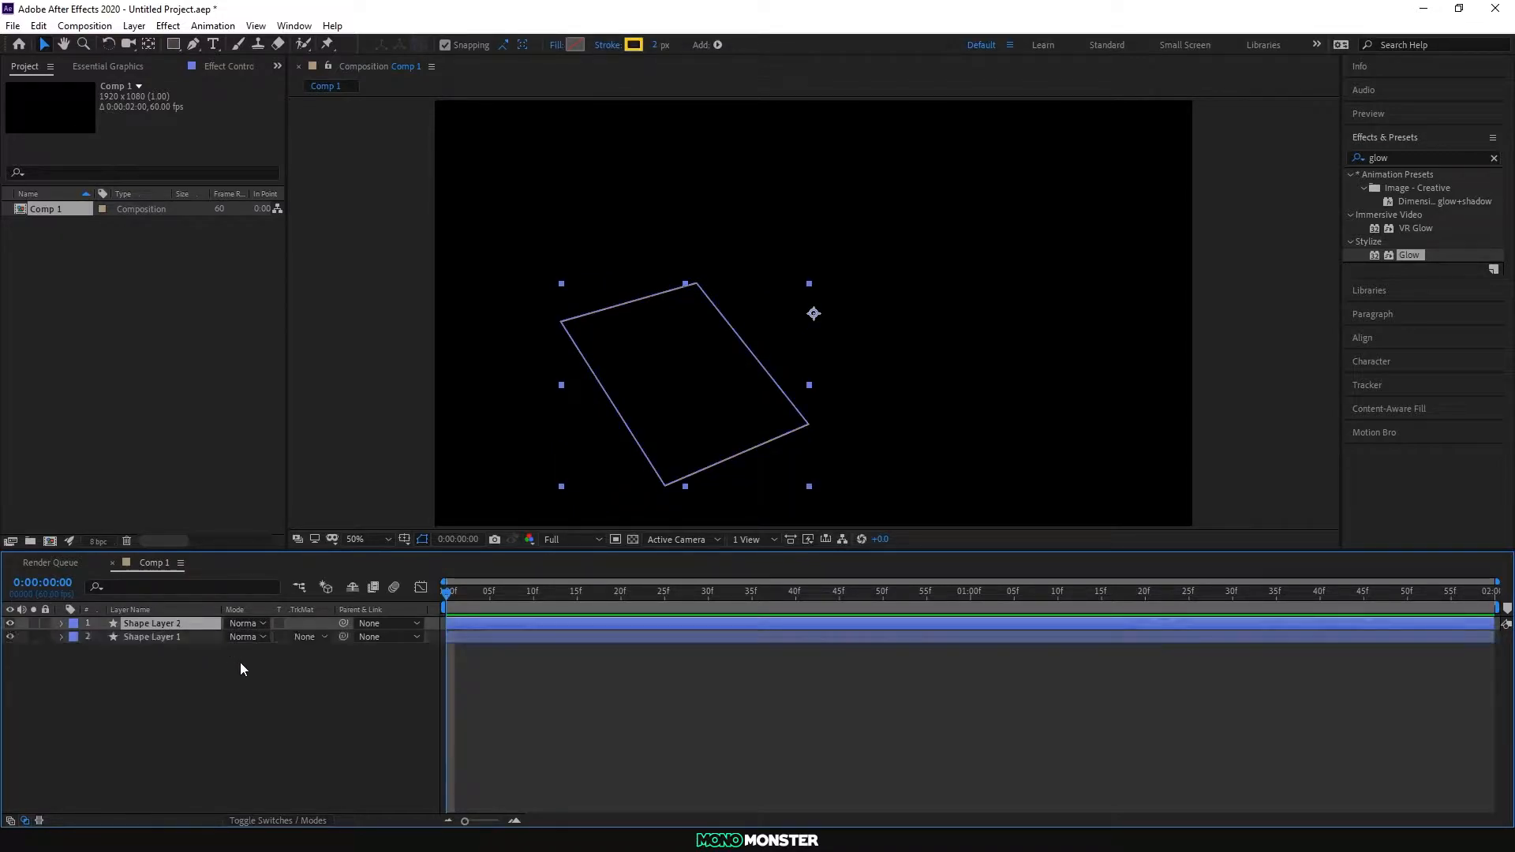
left_click(215, 678)
Step: Rename the lowest shape layer as Mask and the middle one as Glow
left_click(177, 652)
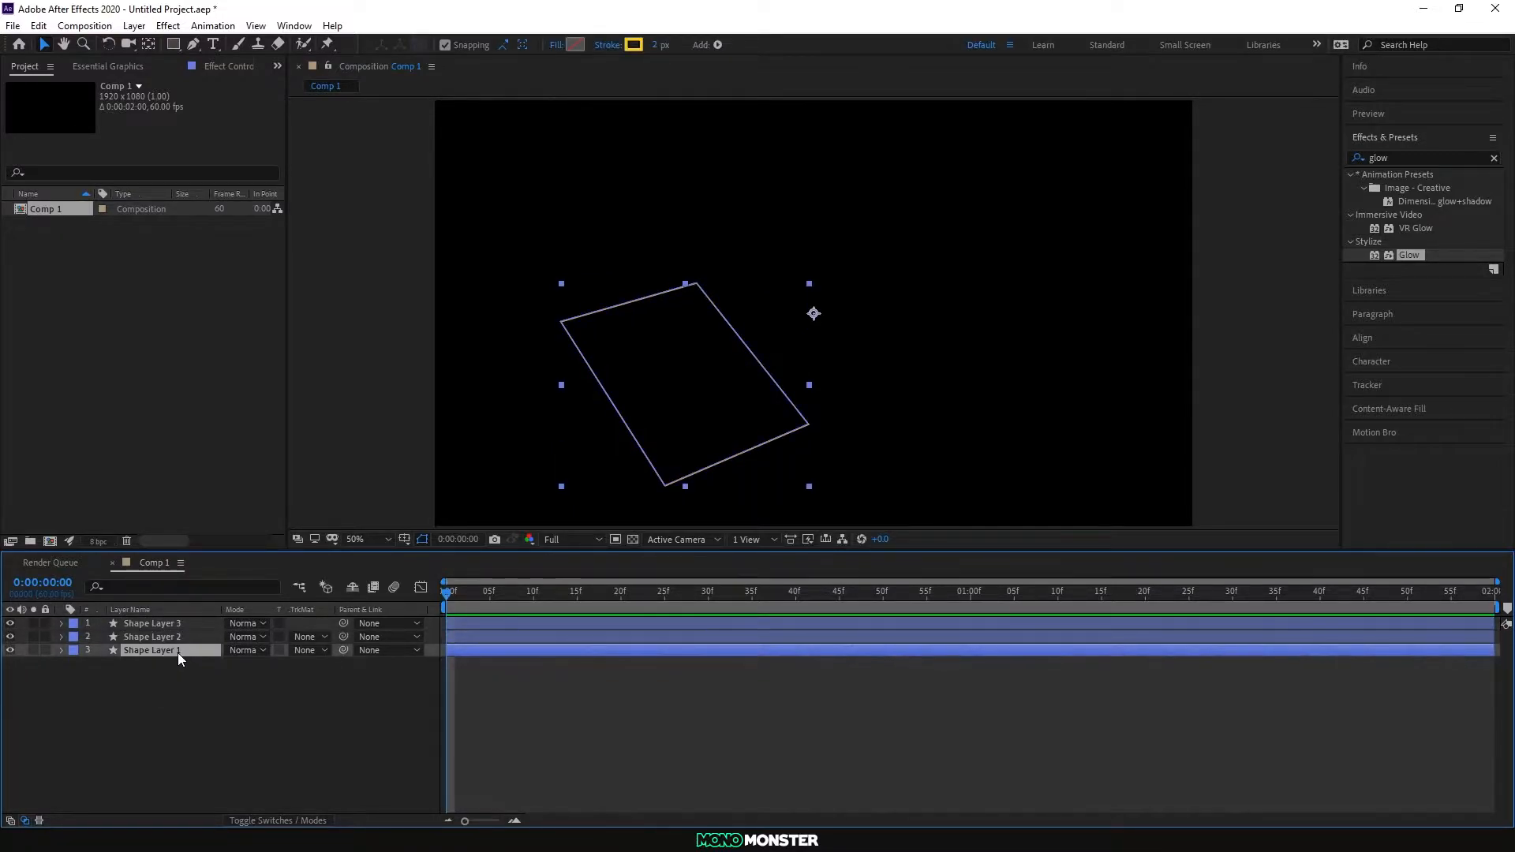
key("Return")
type("Mask")
left_click(187, 636)
key("Return")
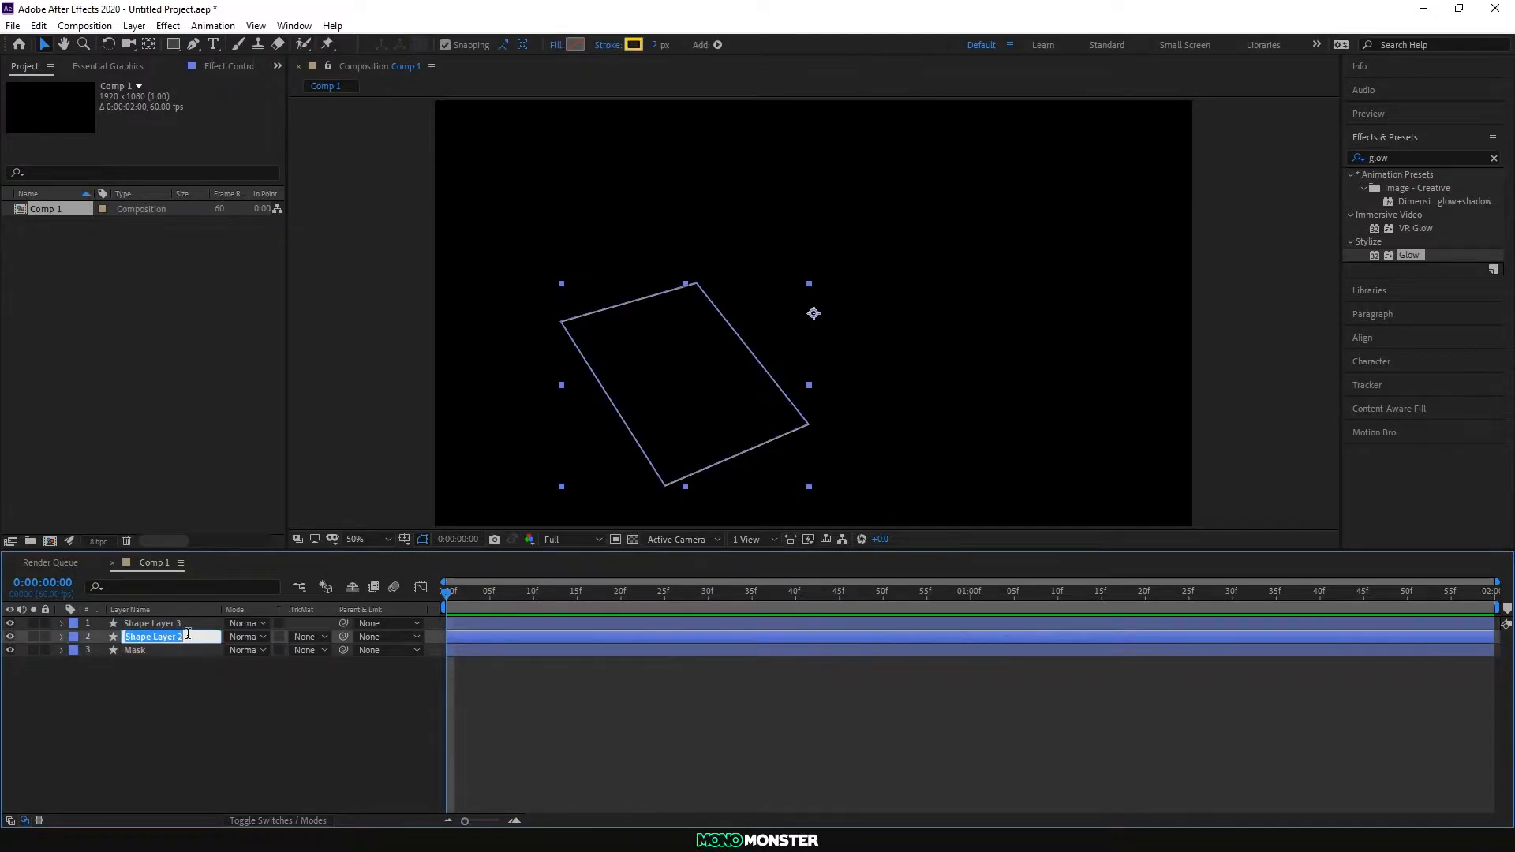
type("Glow")
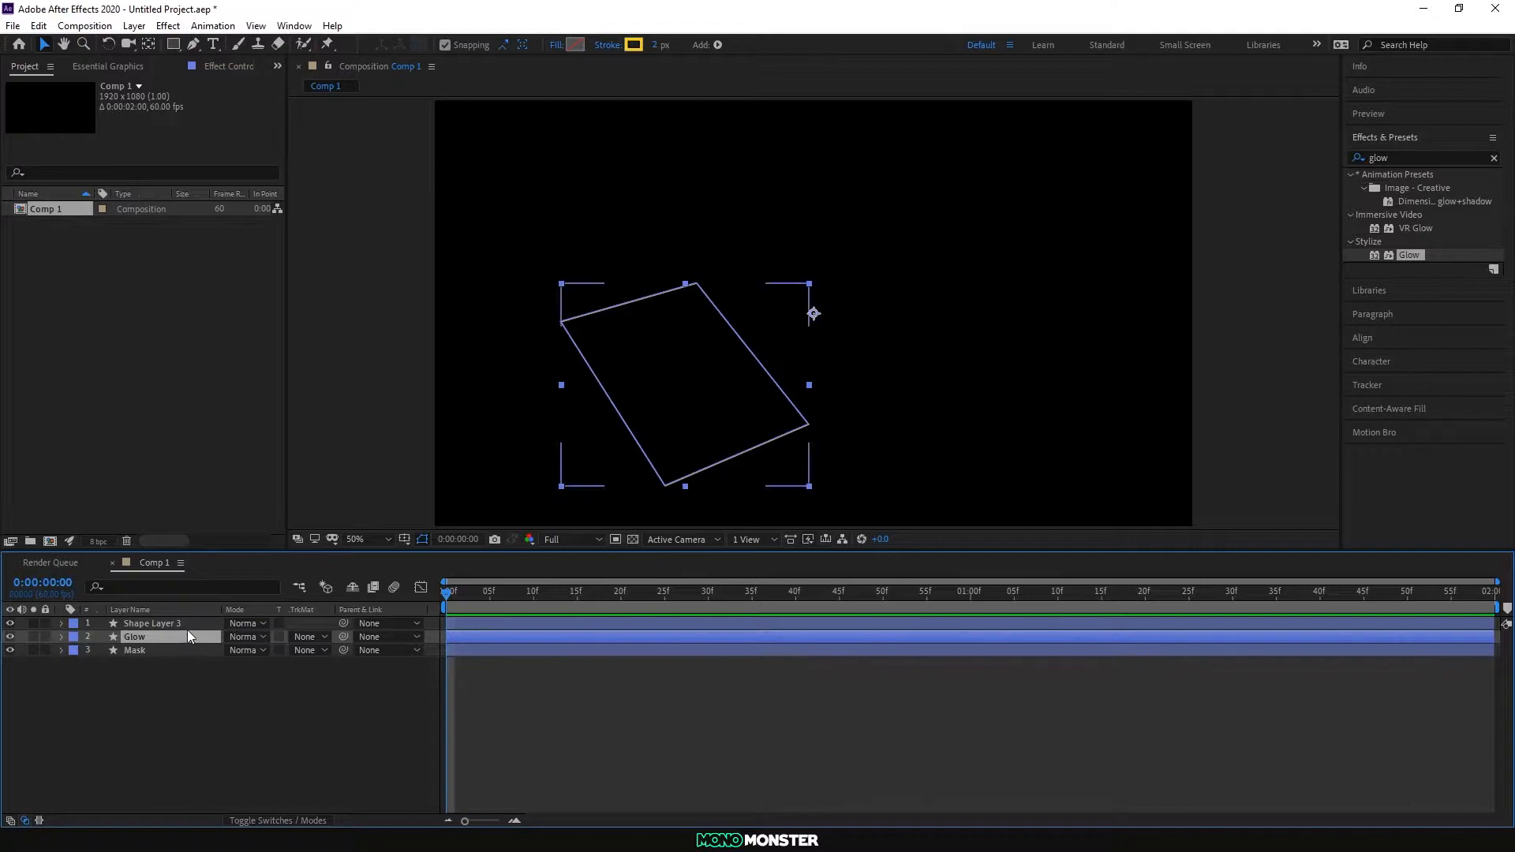
Step: Rename the uppermost shape layer as Trim Glow
left_click(187, 629)
key("Return")
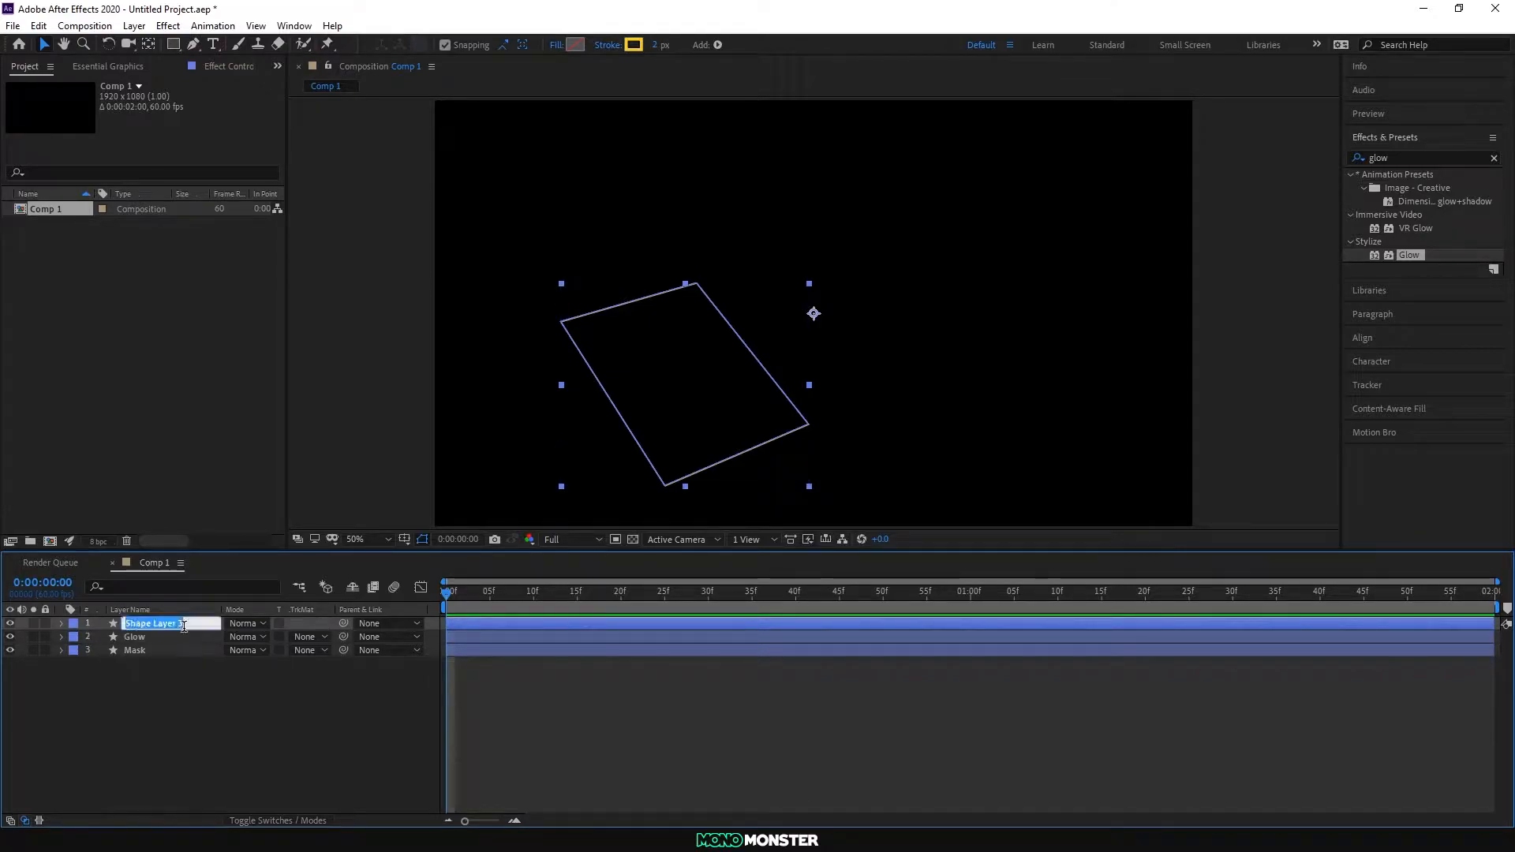
type("Trim GLow")
key("Return")
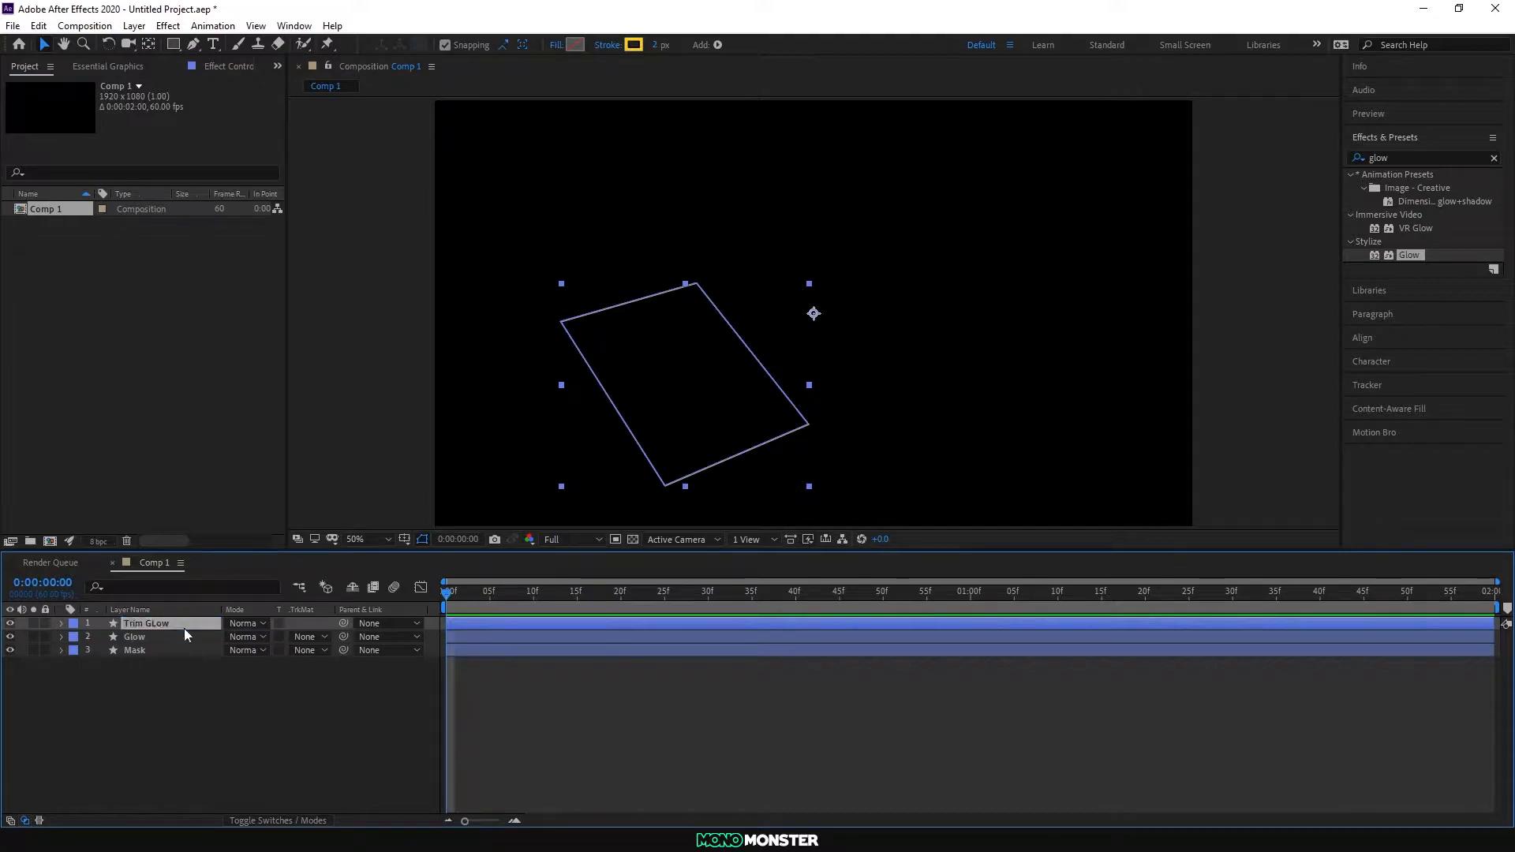
right_click(183, 627)
left_click(209, 596)
left_click(156, 623)
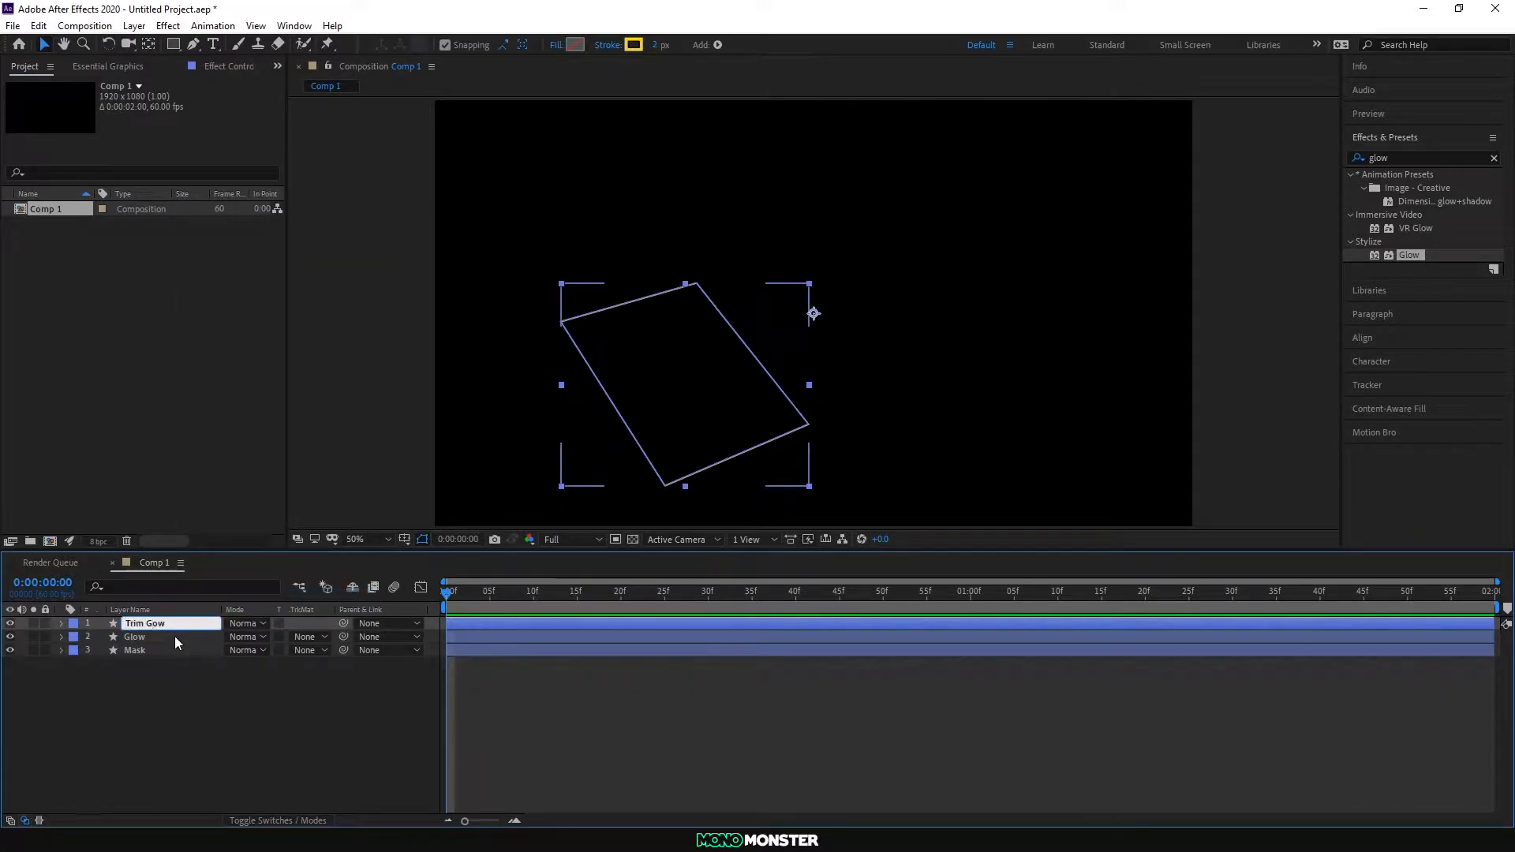
type("l")
left_click(172, 688)
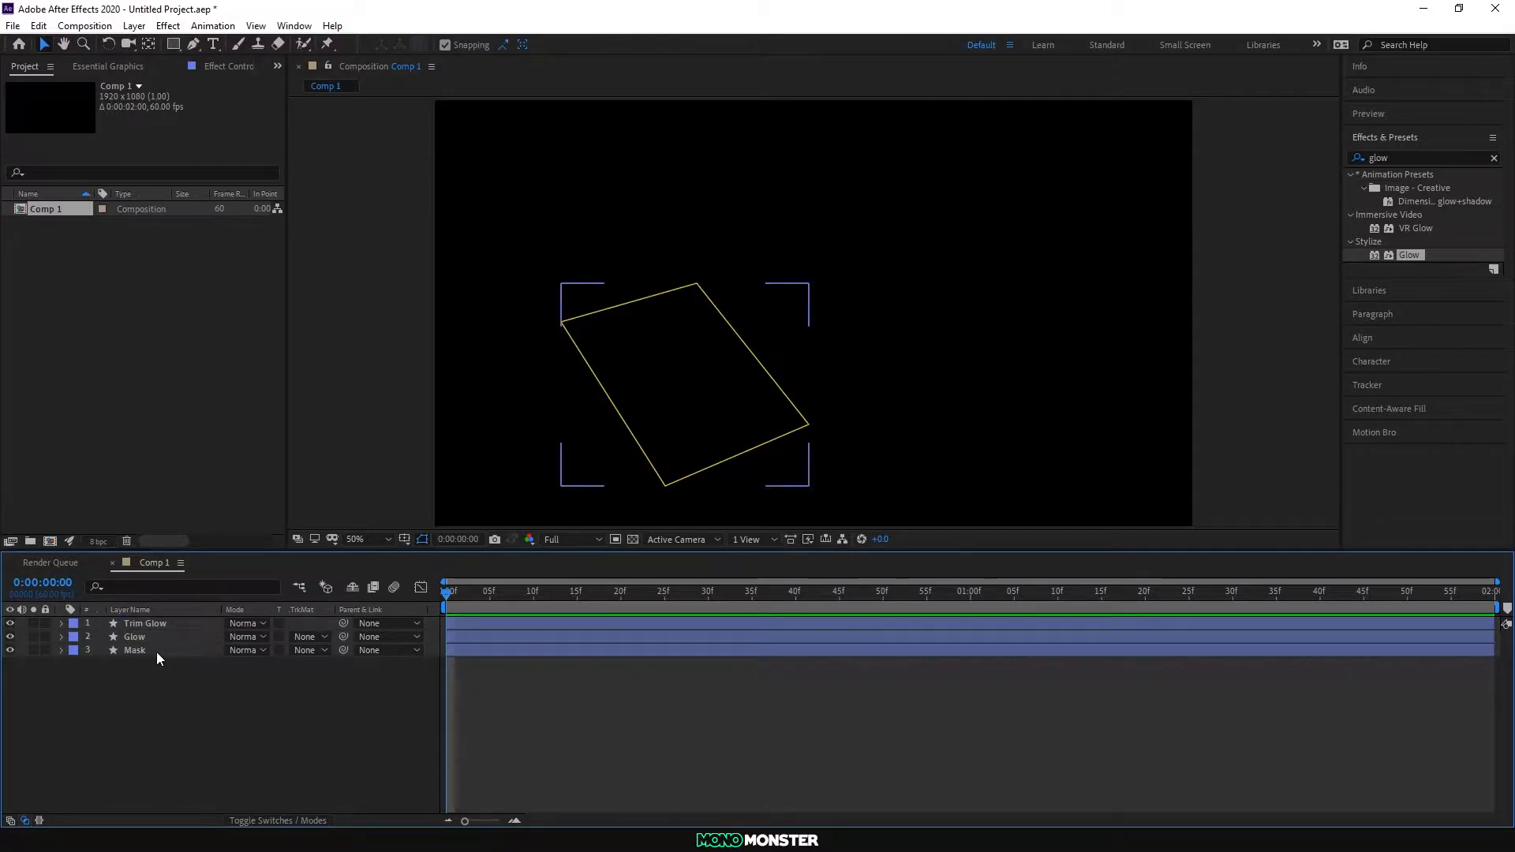
Step: Bring the gameplay video into the composition as a layer and scale it down to 50% over the shard shape
left_click(156, 652)
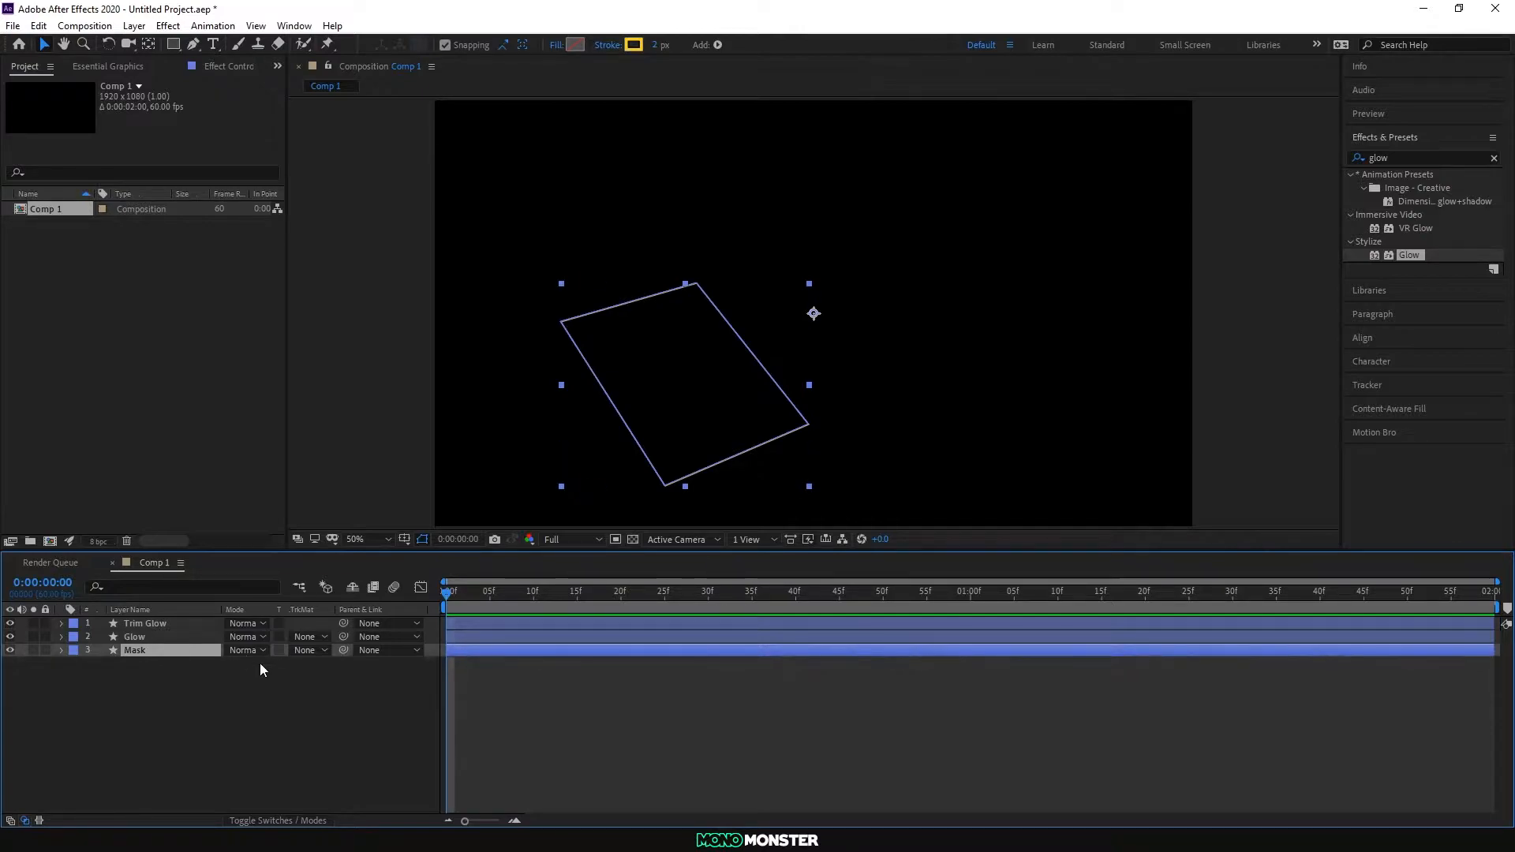
left_click_drag(738, 451, 183, 700)
left_click_drag(1084, 269, 955, 314)
left_click_drag(684, 150, 694, 250)
left_click_drag(784, 309, 781, 332)
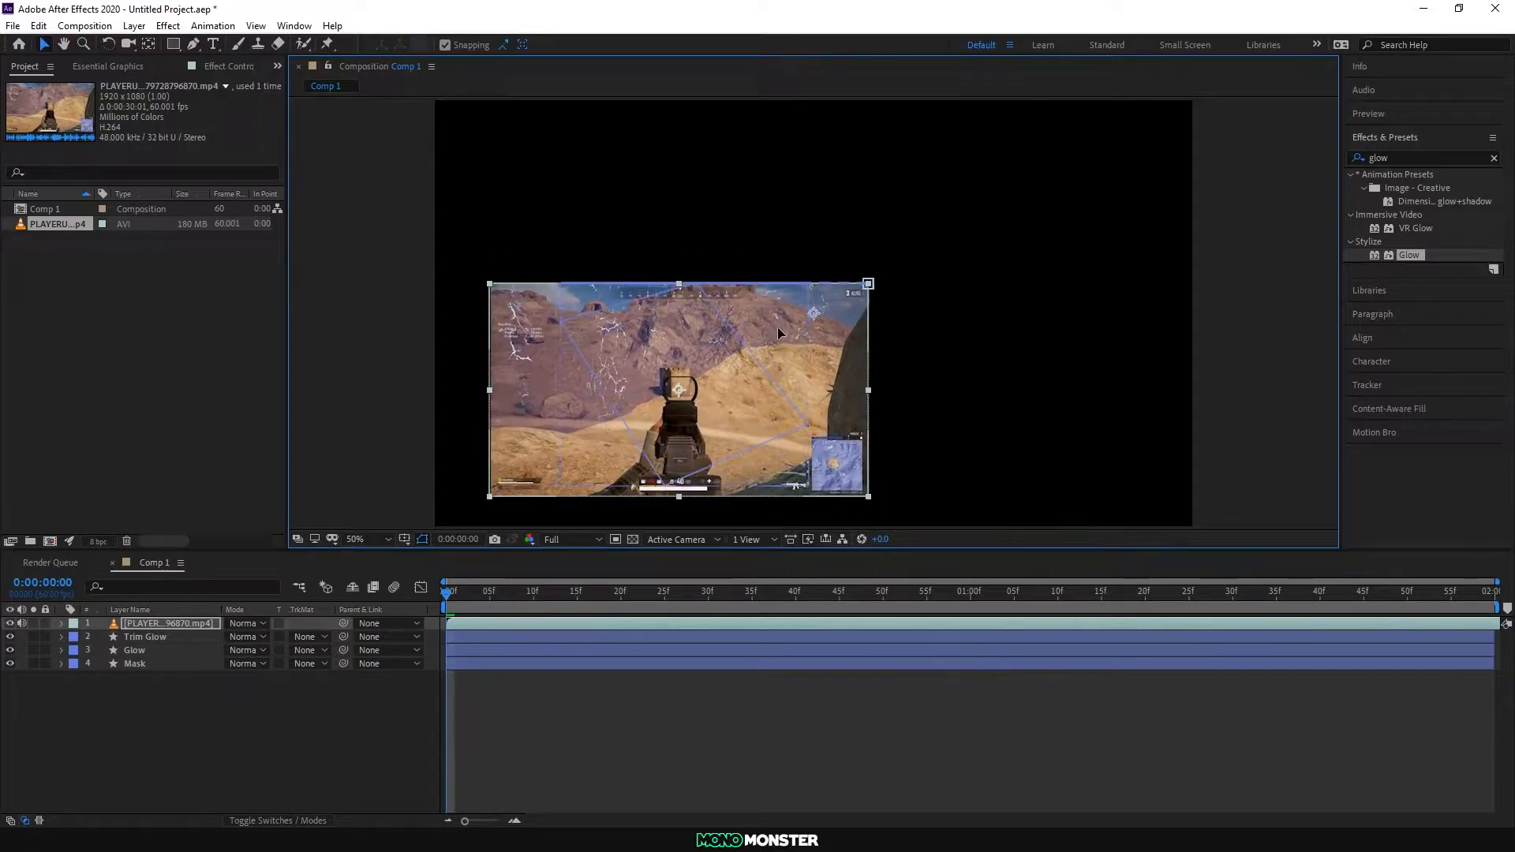
Step: Nudge the video layer up to fine-tune how it covers the shard shape
key("Up")
key("Up")
key("Up")
key("Up")
key("Up")
key("Up")
key("Up")
key("Up")
key("Up")
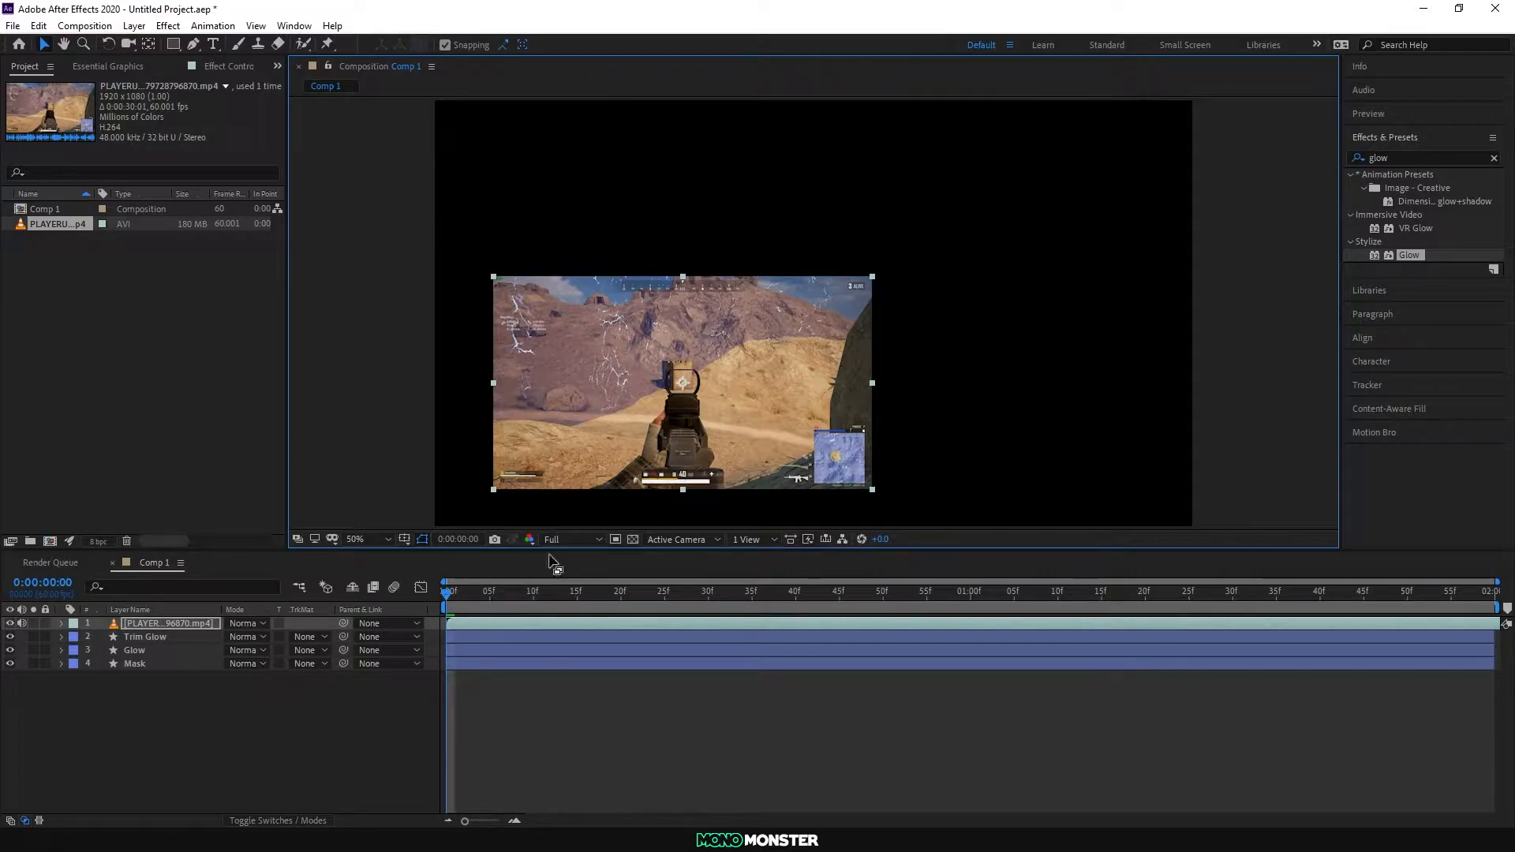
Step: Move the video layer directly below the Mask layer and set its track matte to Alpha Matte "Mask"
left_click_drag(192, 622, 171, 672)
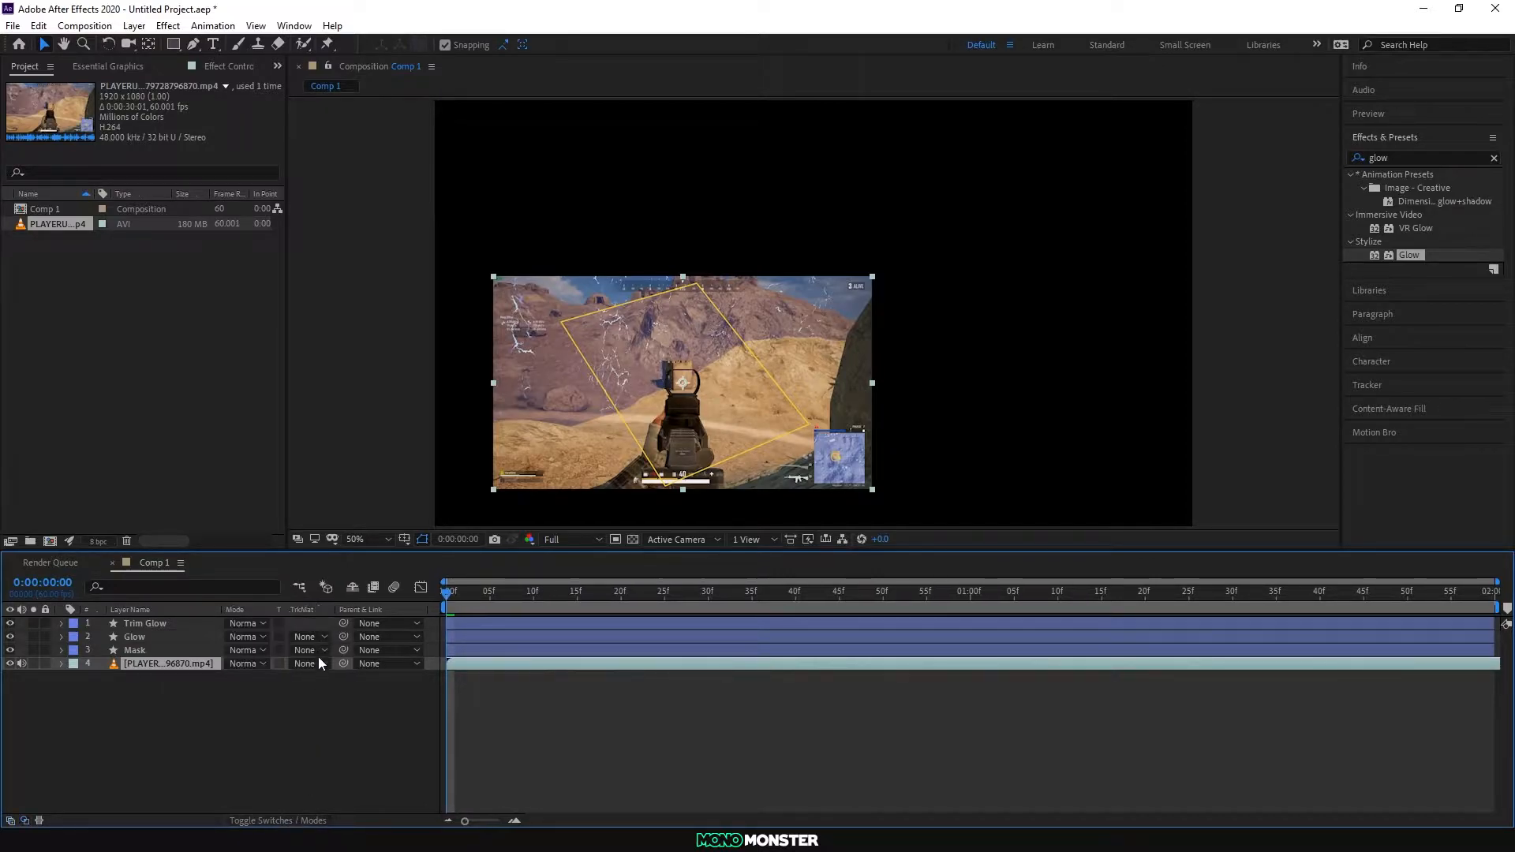
left_click(307, 820)
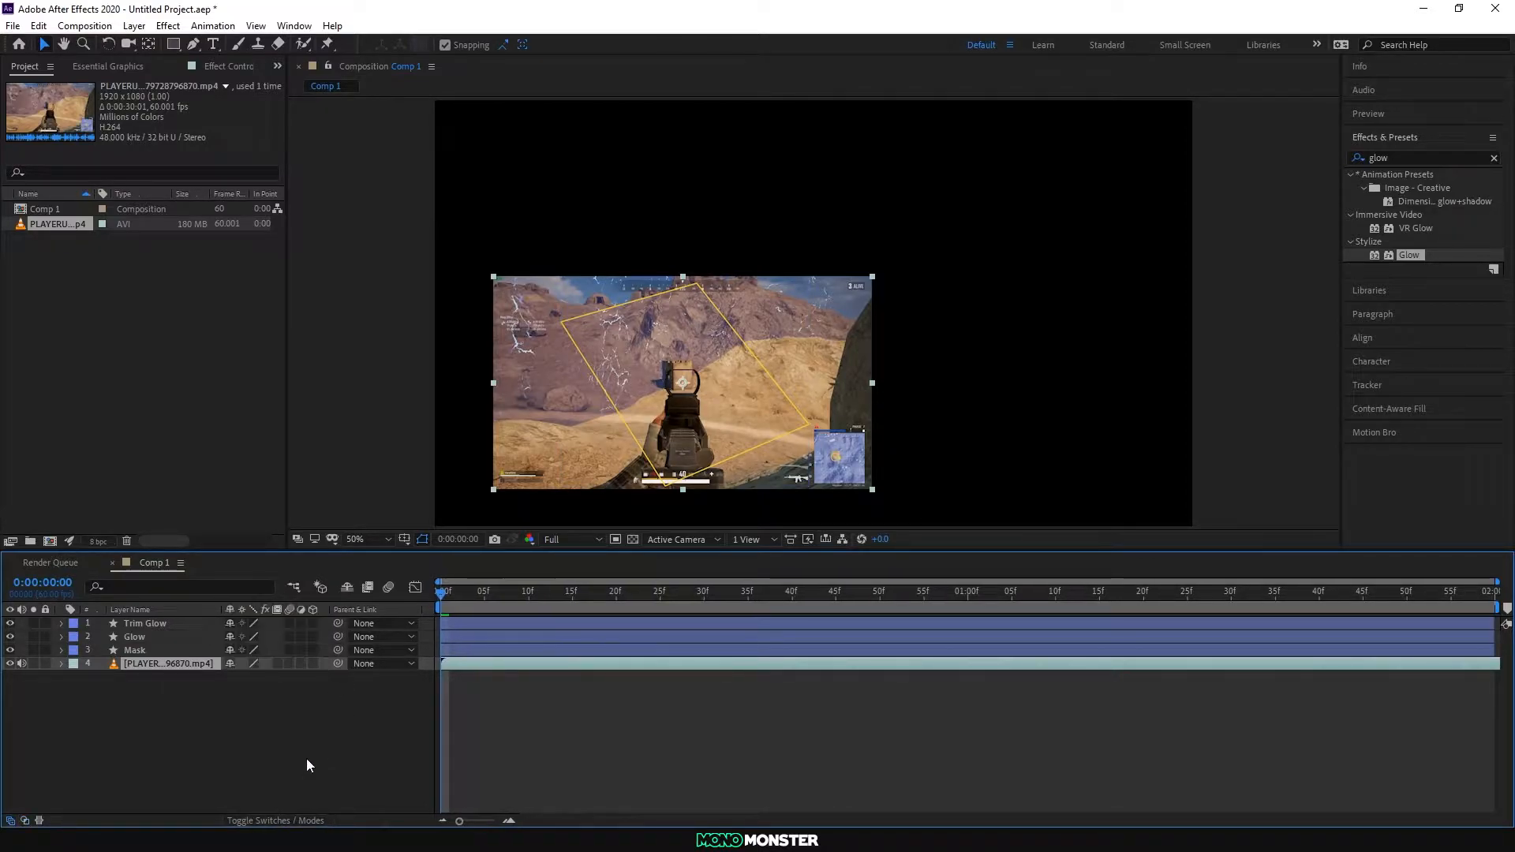
left_click(291, 821)
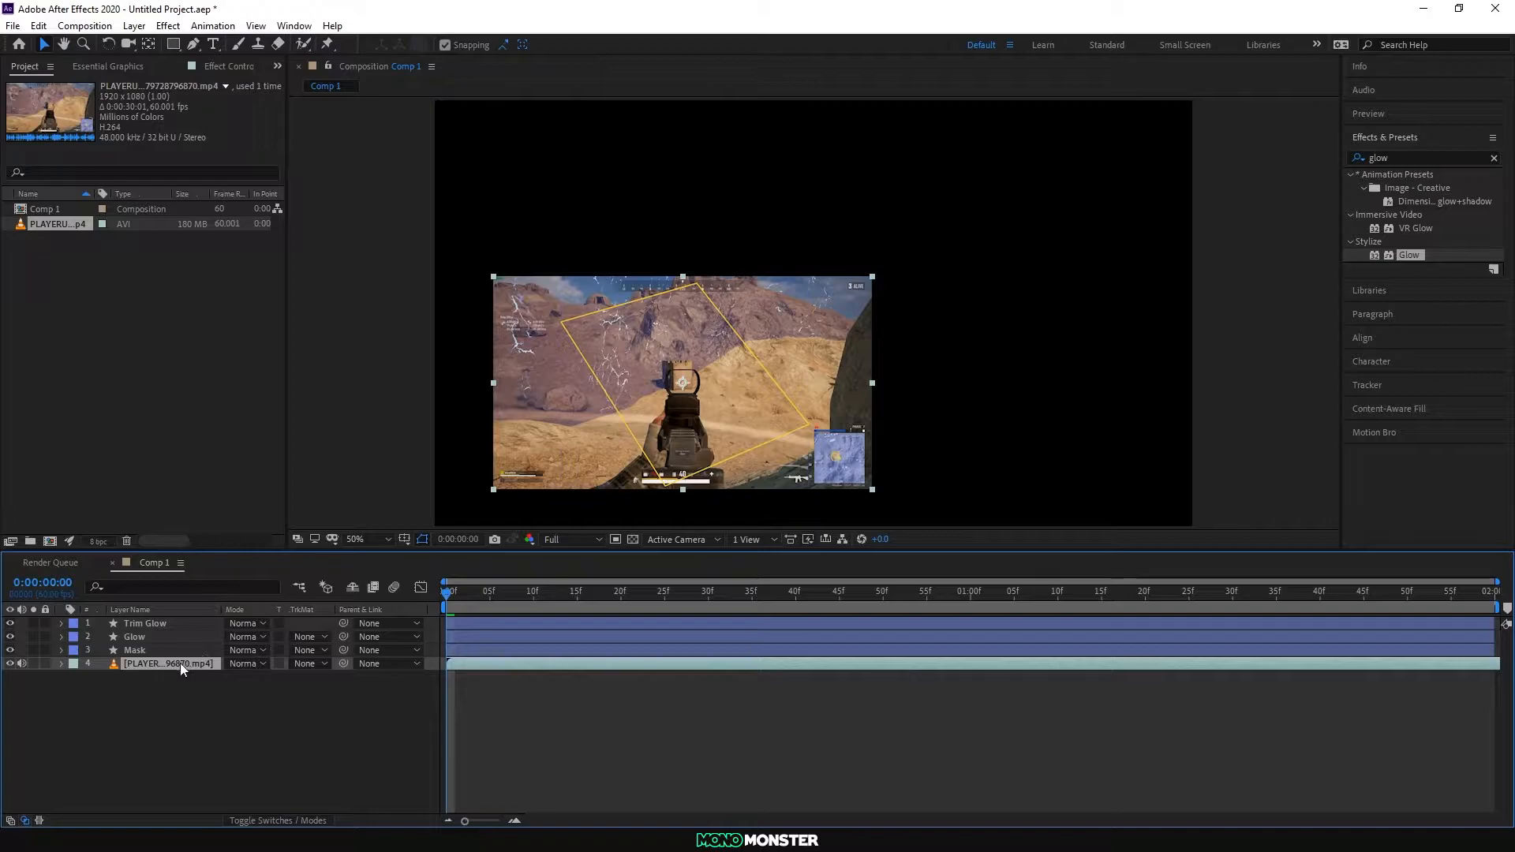
left_click(317, 666)
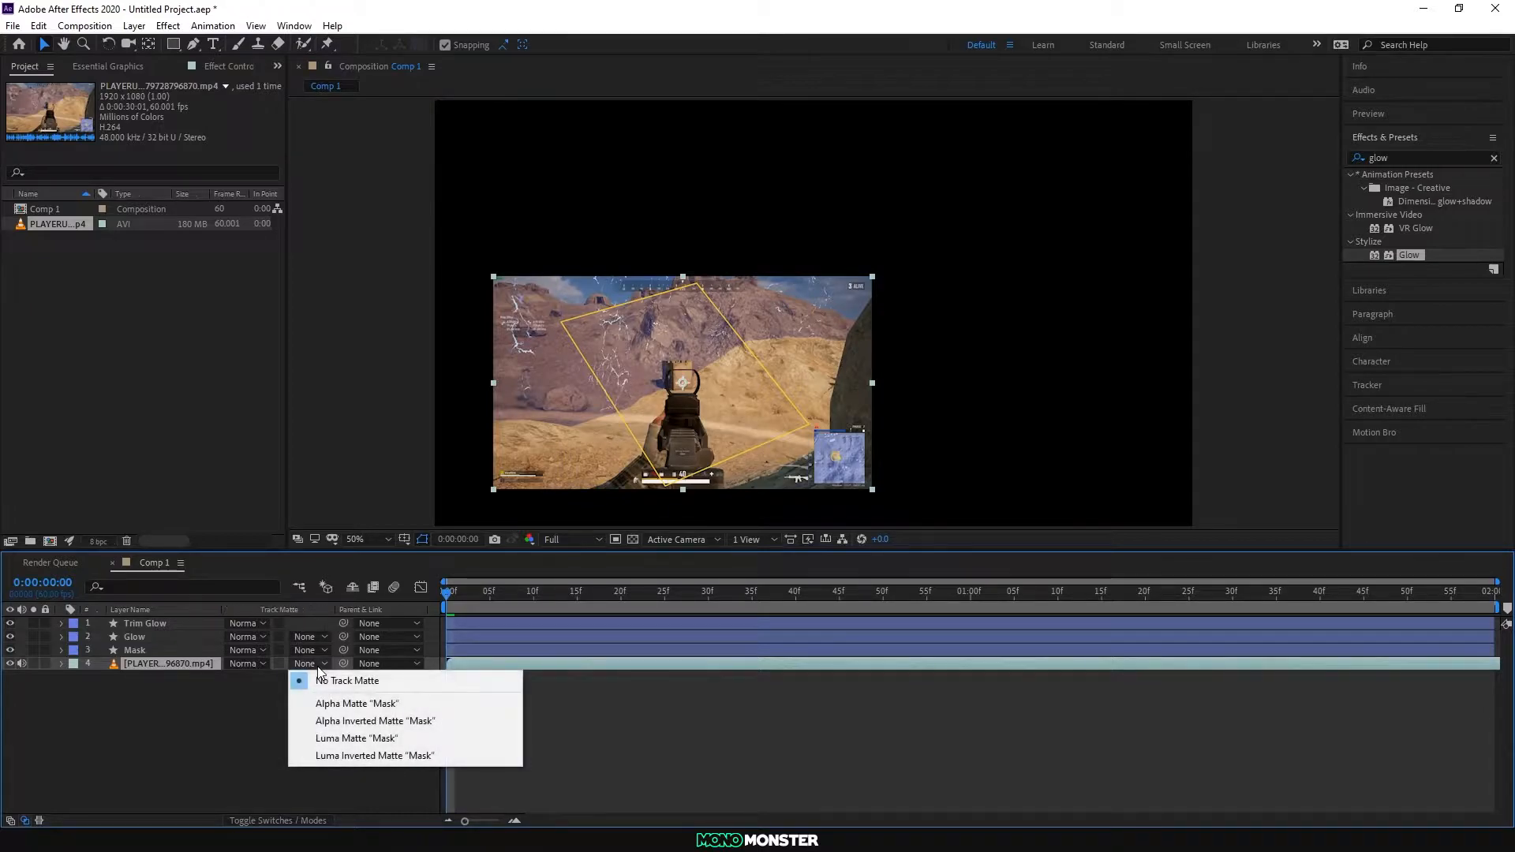
left_click(357, 703)
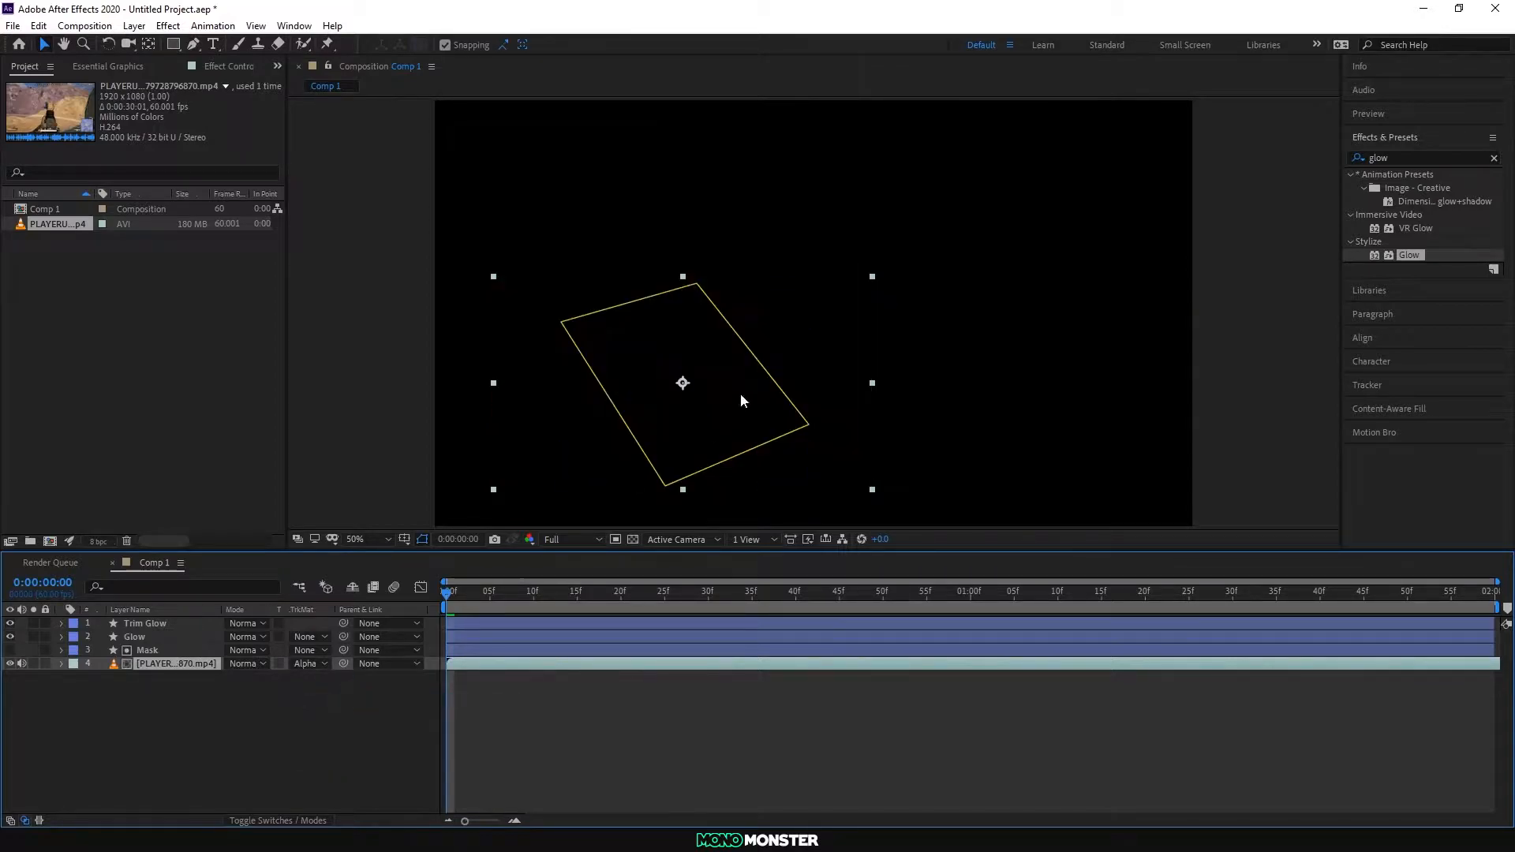
Step: Give the Mask layer's shape a solid black fill (000000)
left_click(153, 649)
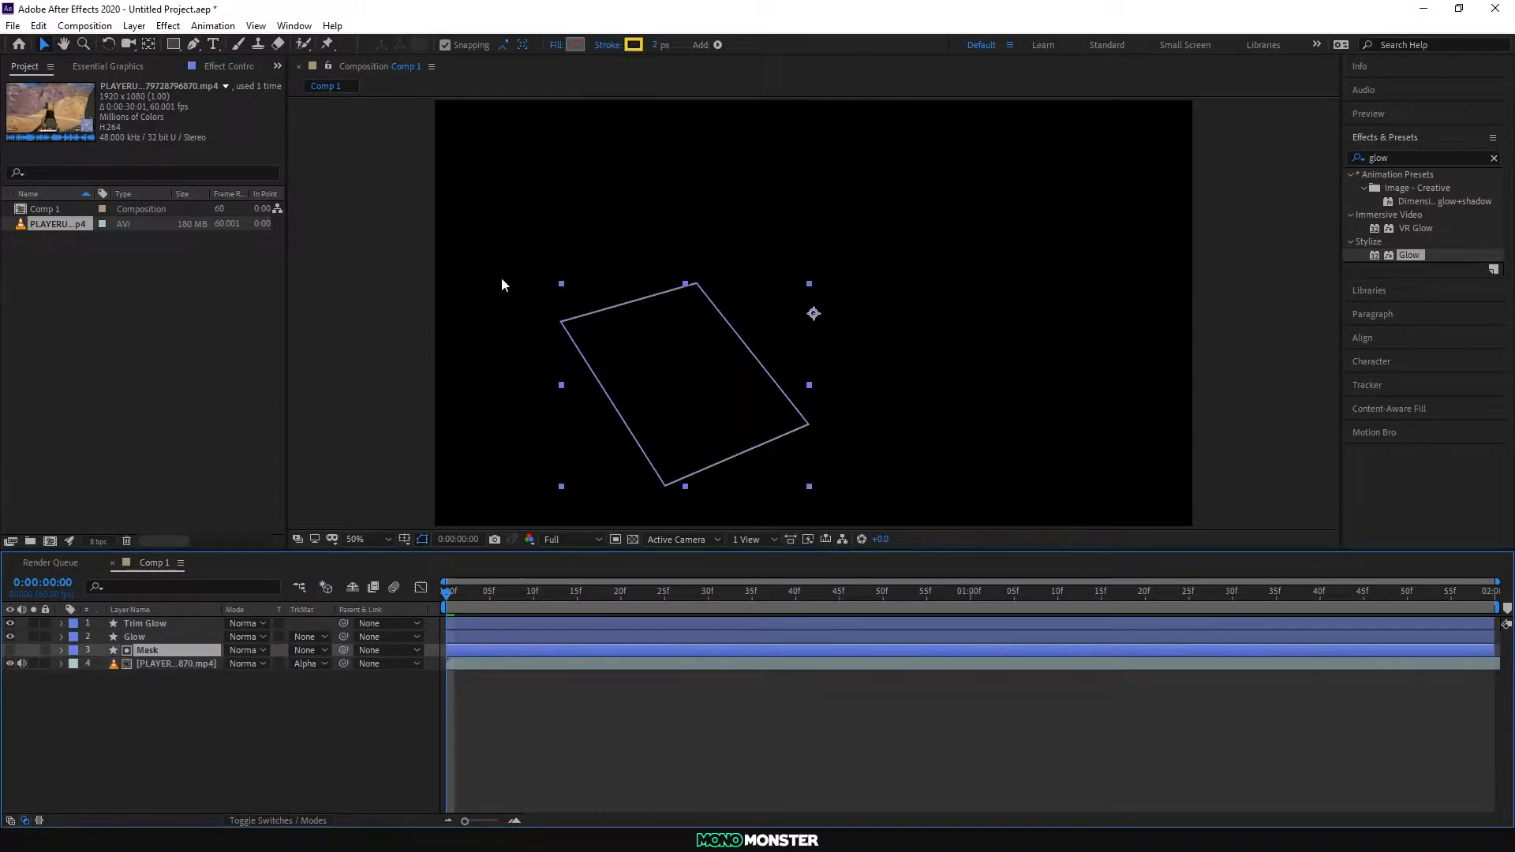
left_click(557, 45)
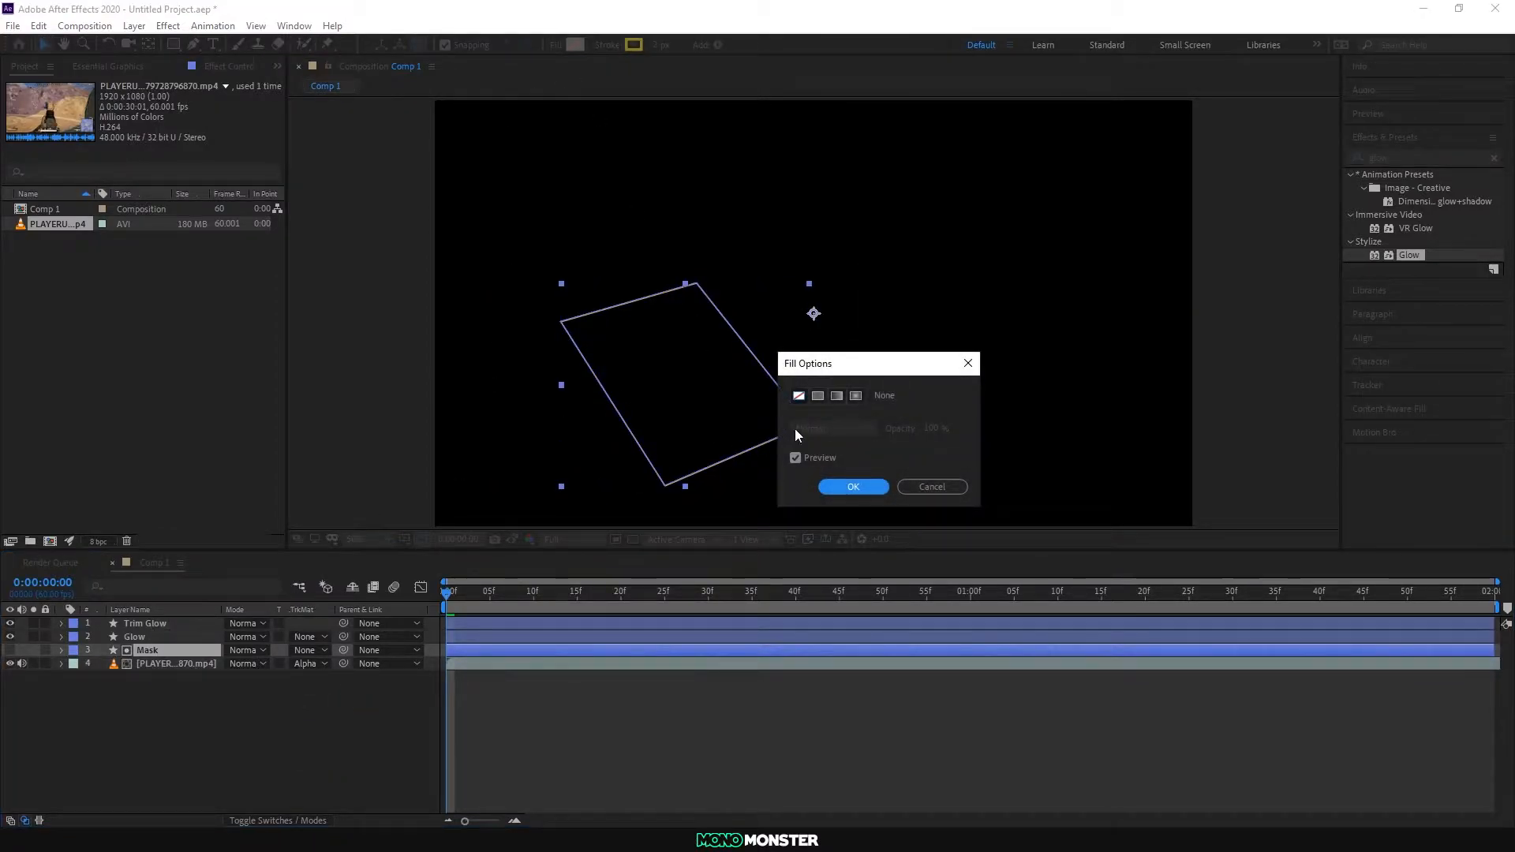
left_click(817, 395)
left_click(853, 486)
left_click(573, 44)
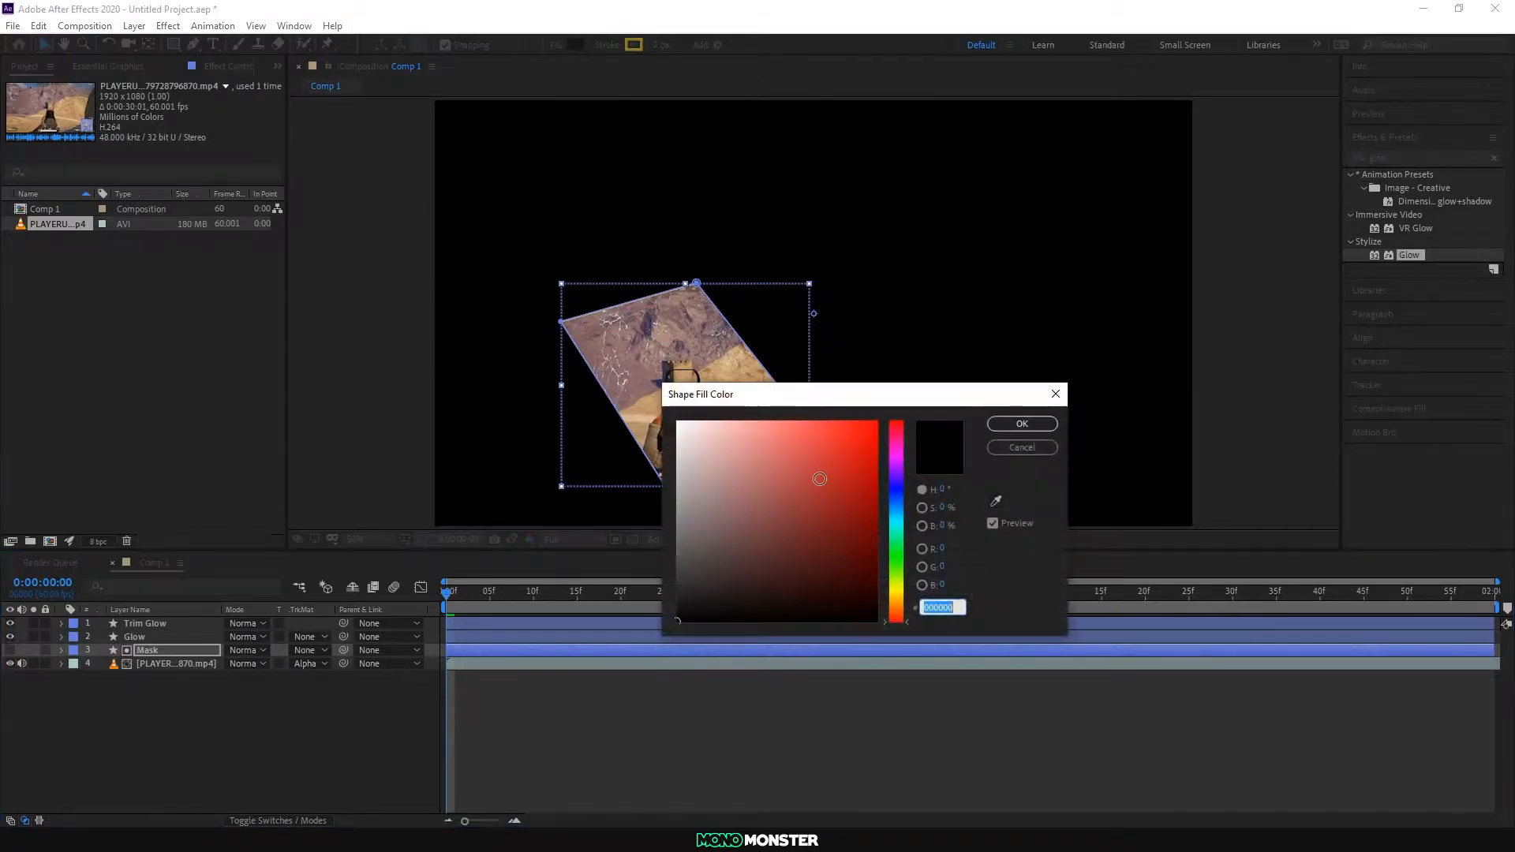
left_click(1021, 424)
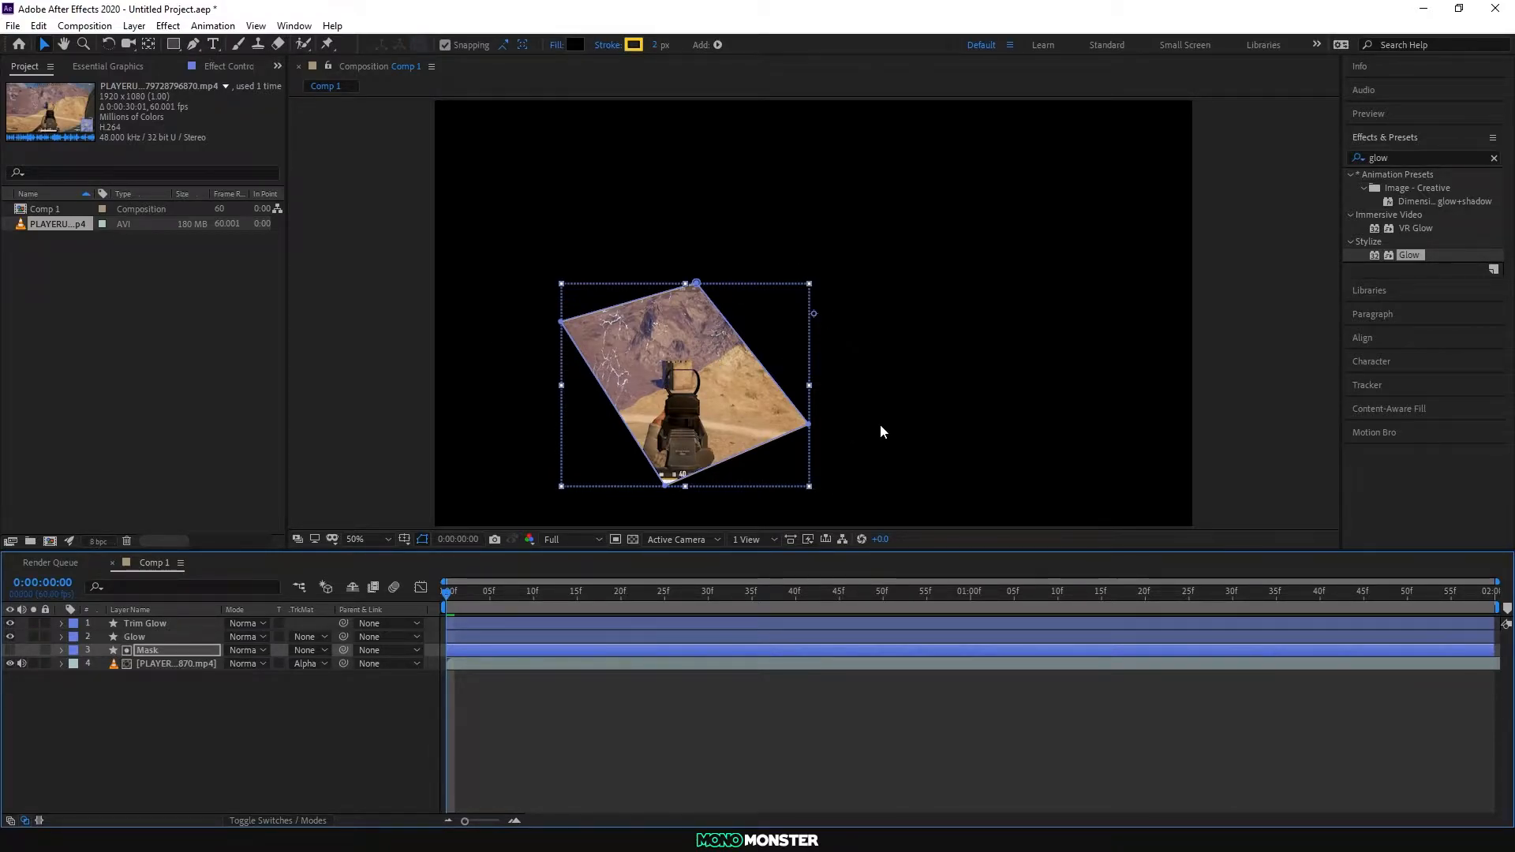
Step: Lower the video layer's opacity to 65%
left_click(193, 662)
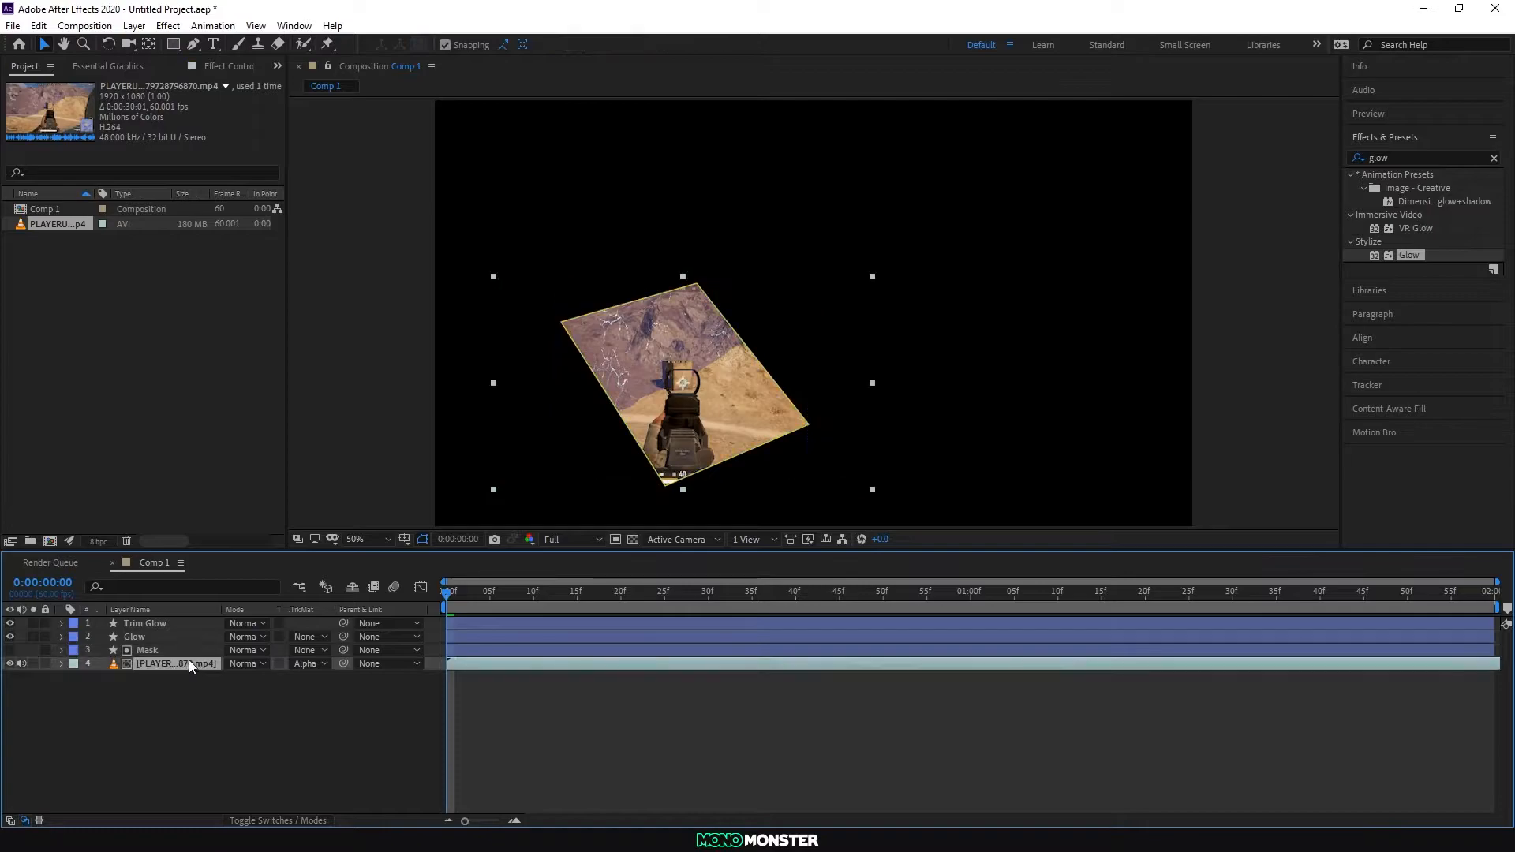
left_click(62, 664)
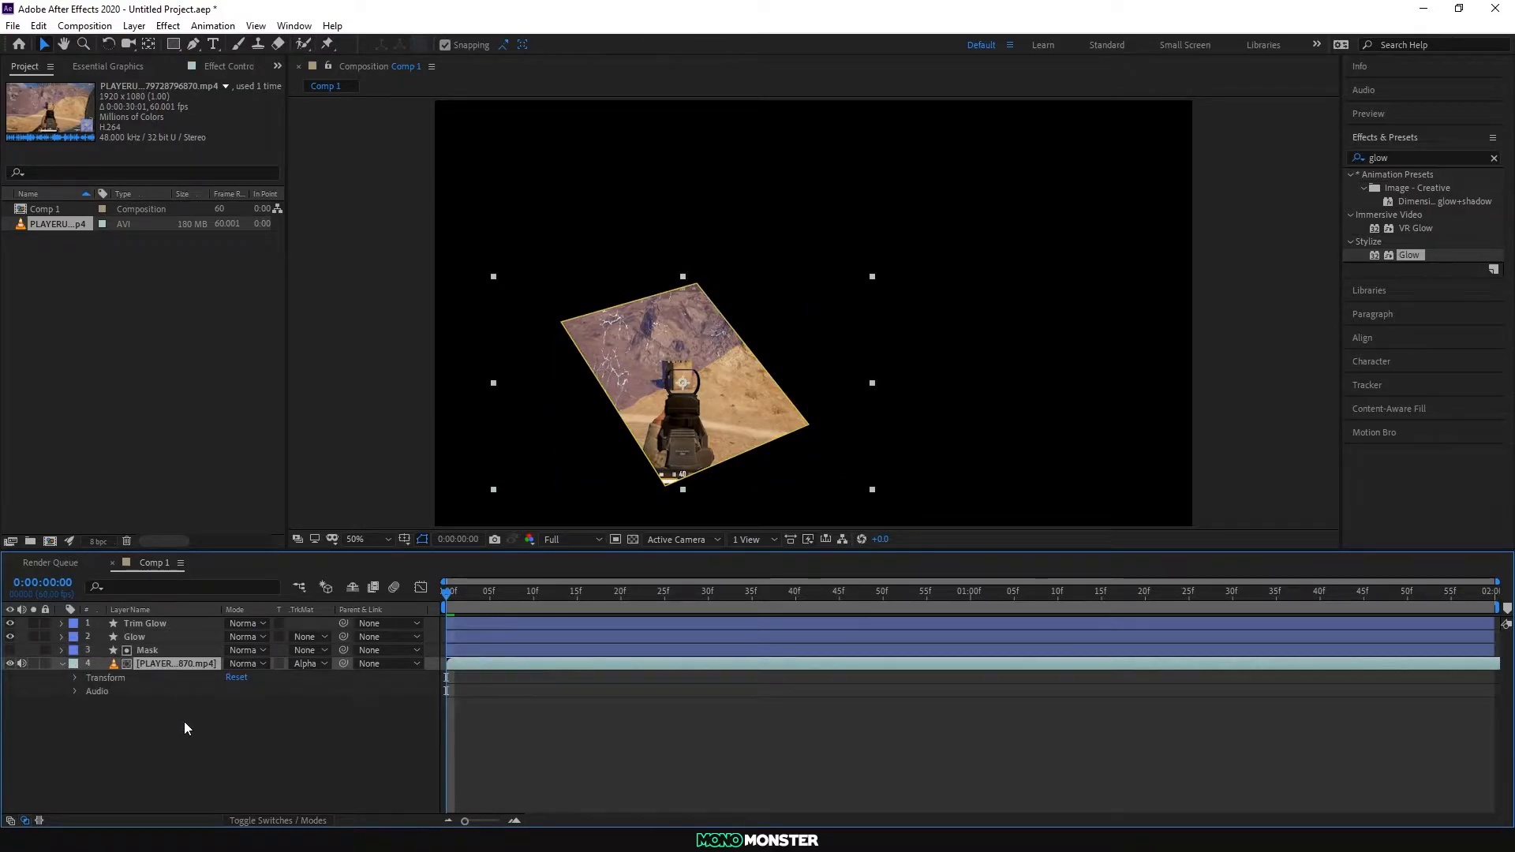
left_click(74, 676)
left_click_drag(233, 744, 207, 743)
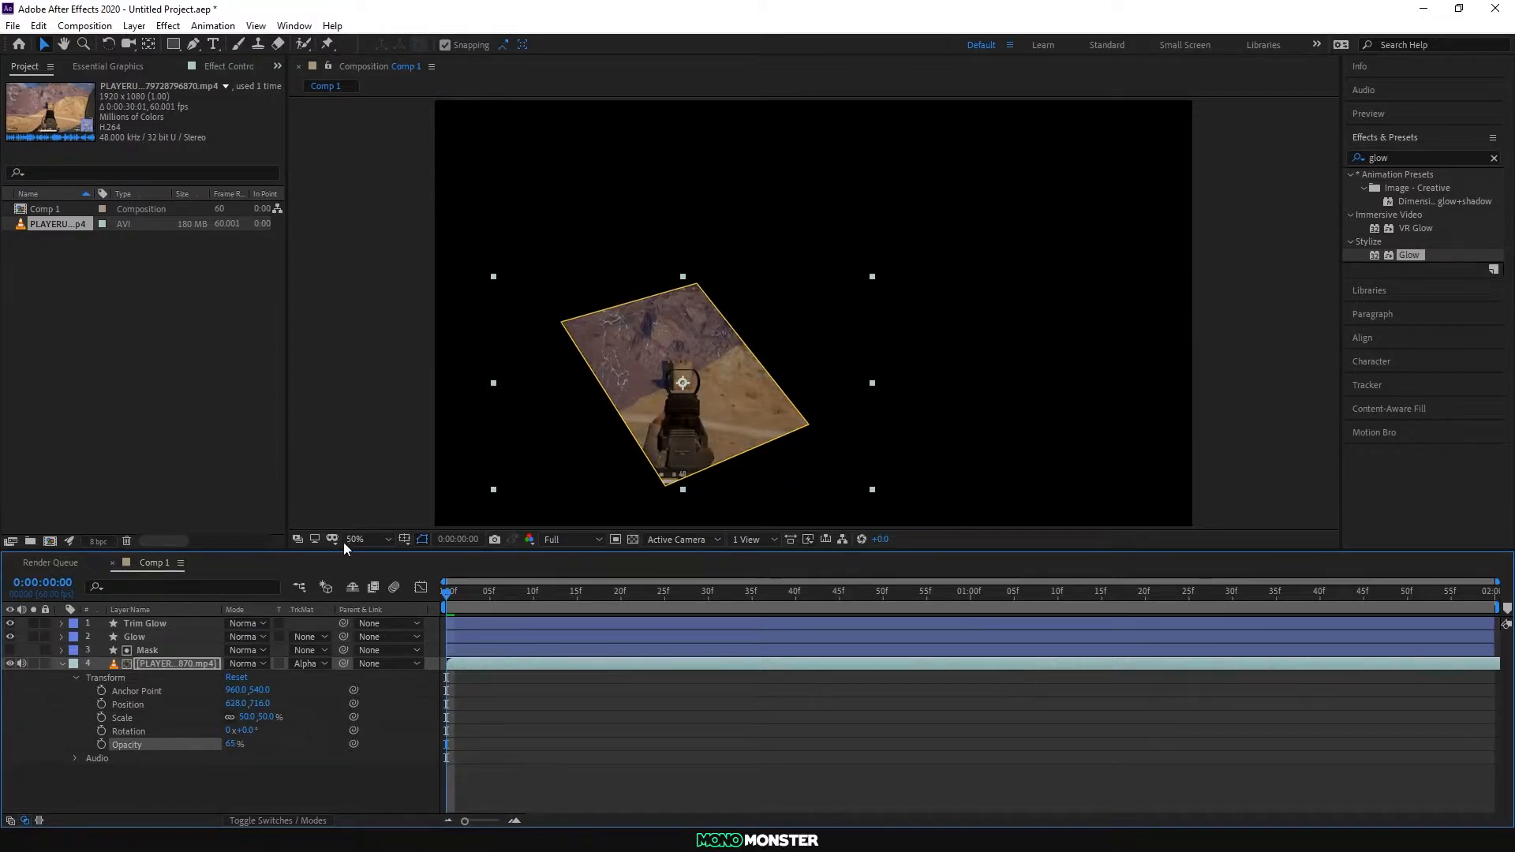
Step: Add a Color Overlay layer style to the video layer, using dark grey 555555 and the Color blend mode
right_click(182, 664)
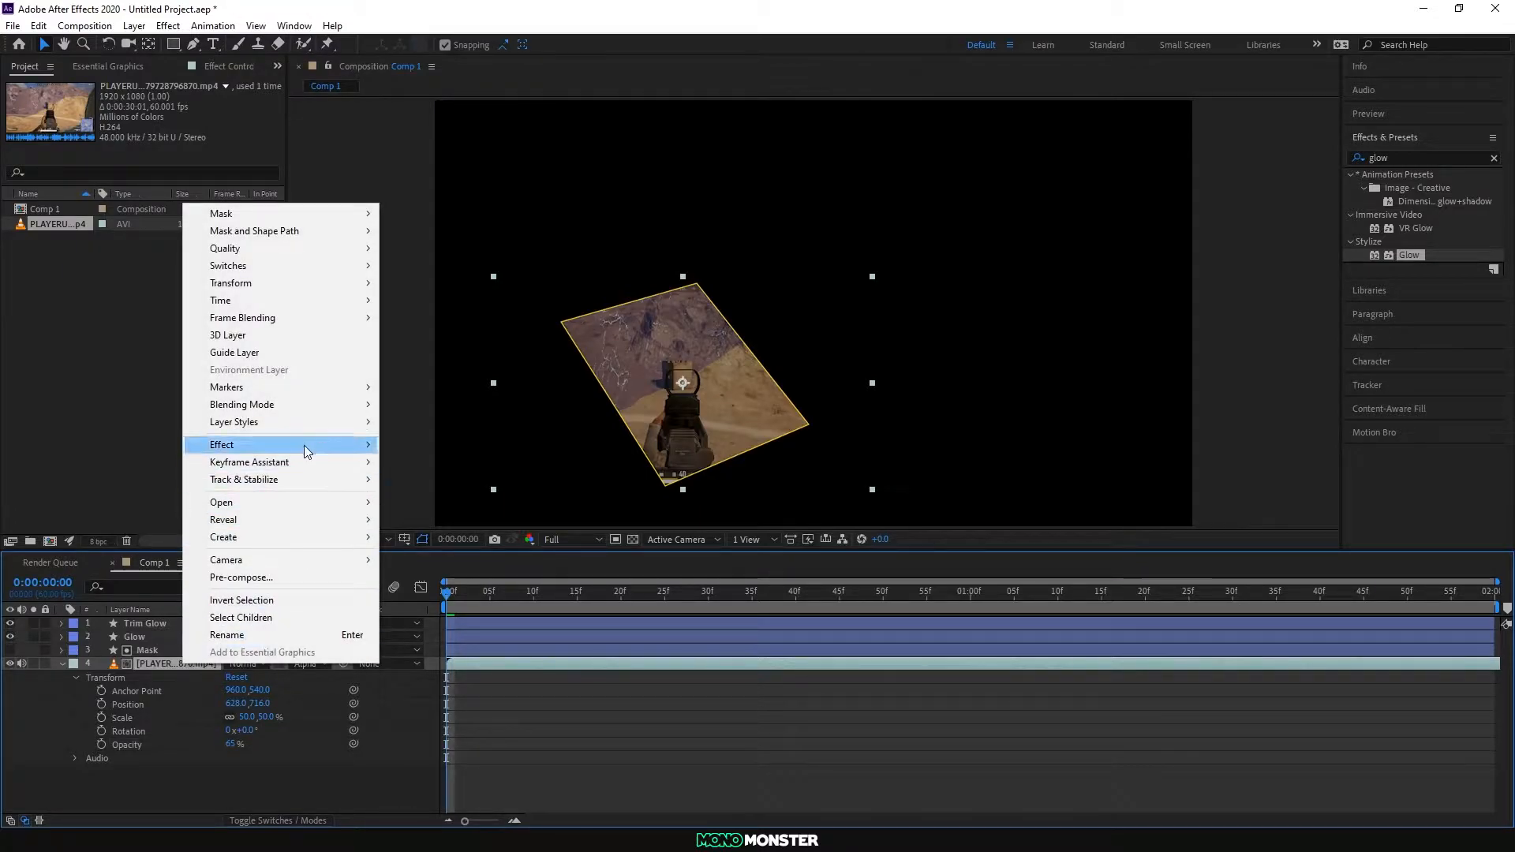
mouse_move(305, 445)
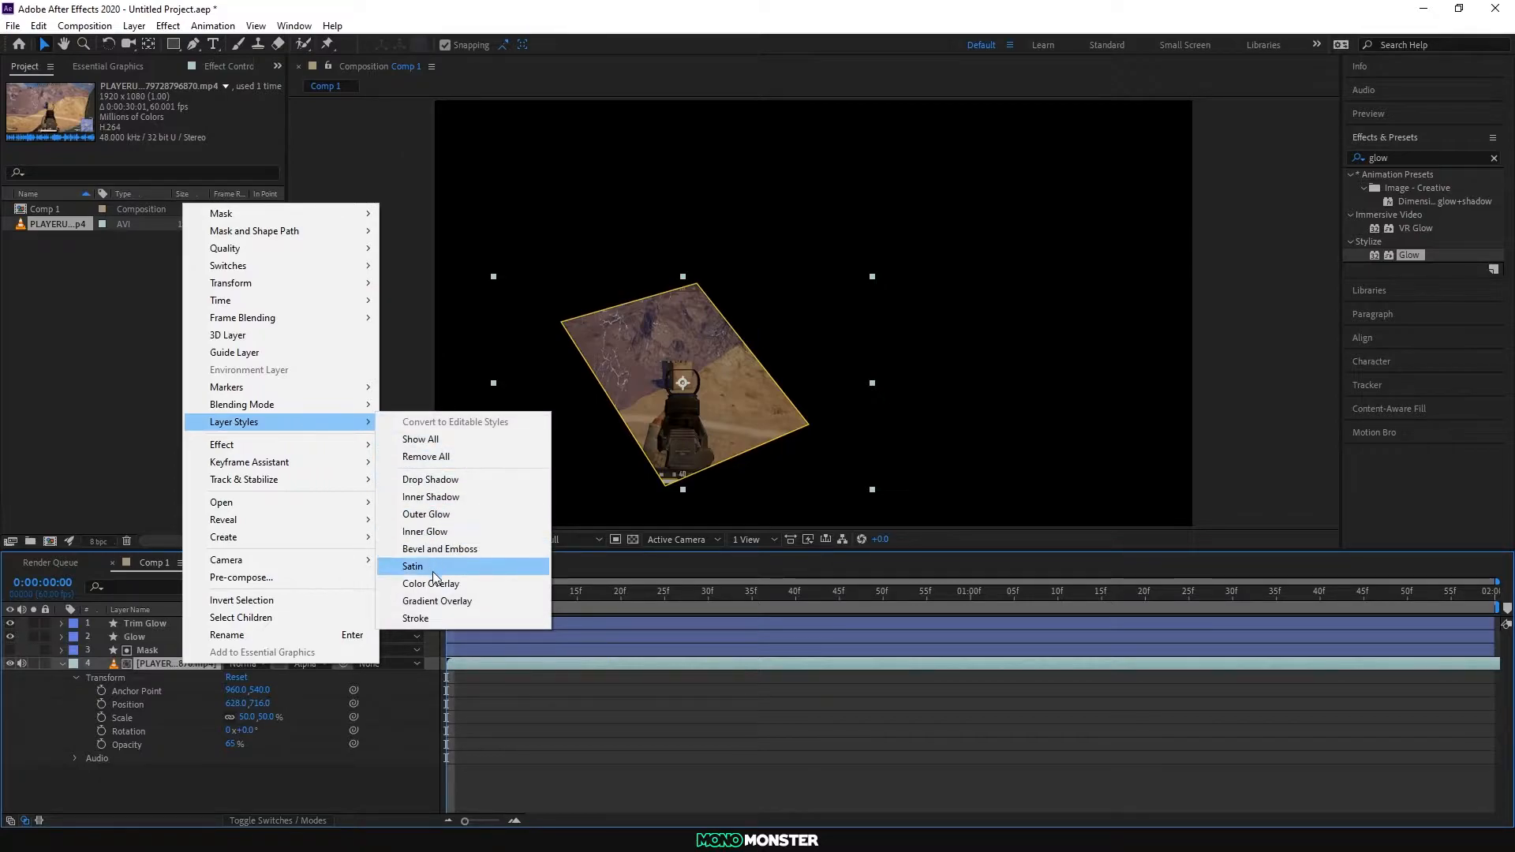
left_click(431, 583)
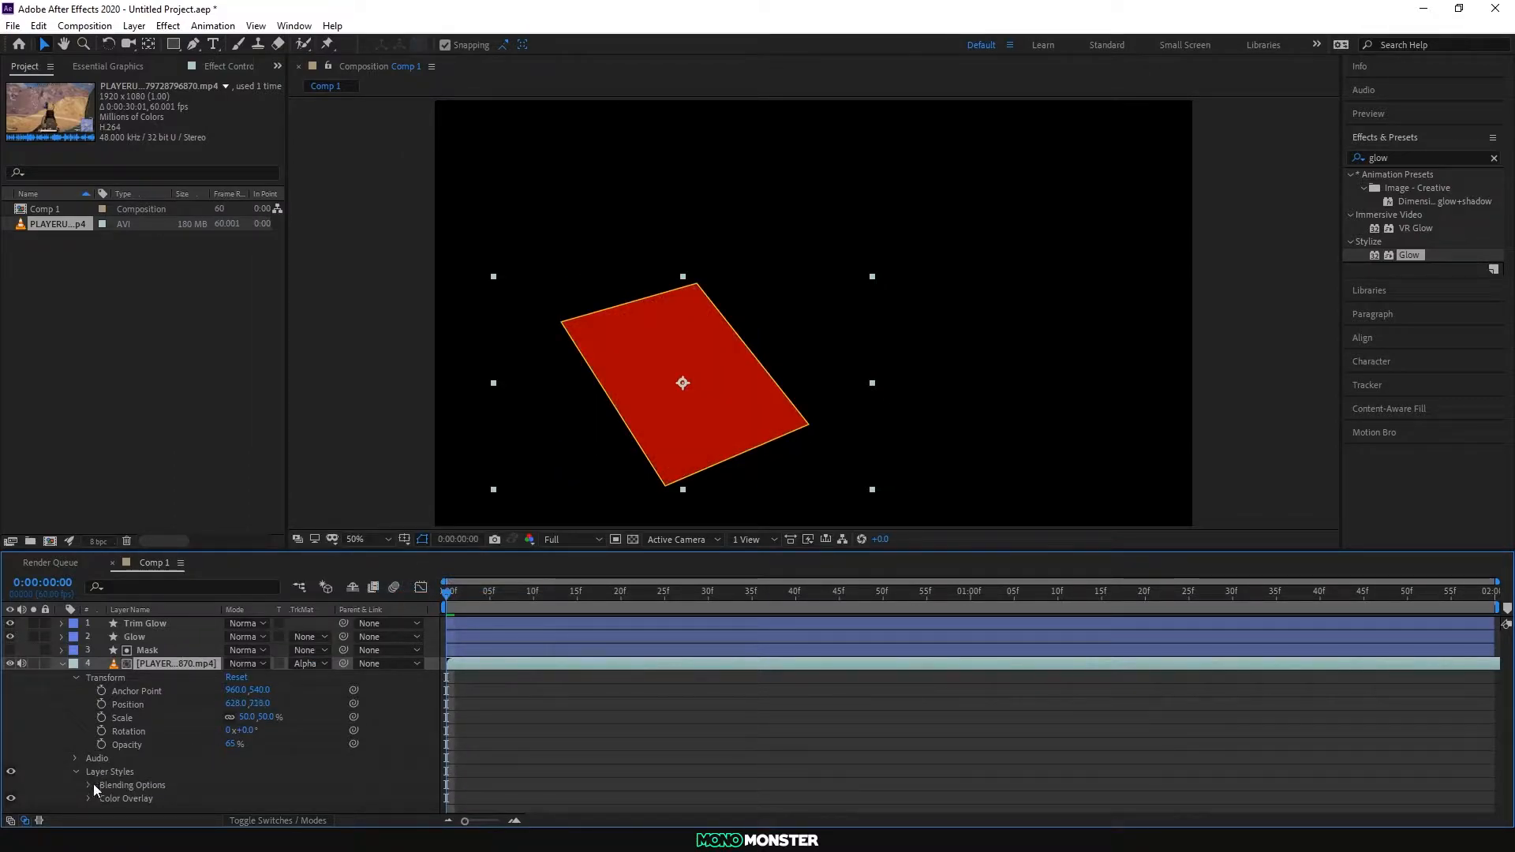
left_click(88, 798)
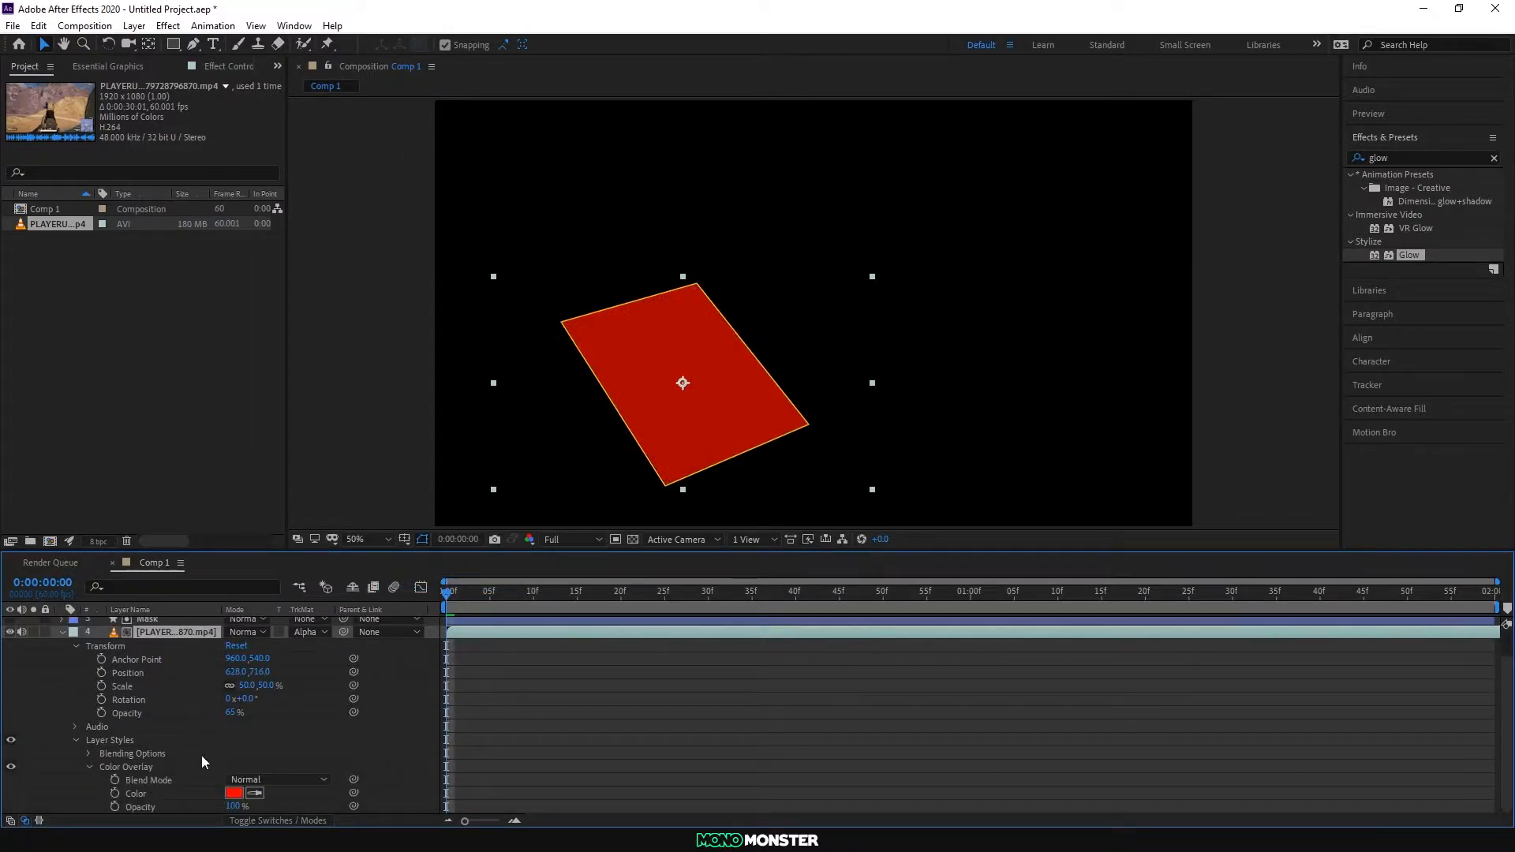
left_click(234, 793)
left_click_drag(696, 529, 677, 555)
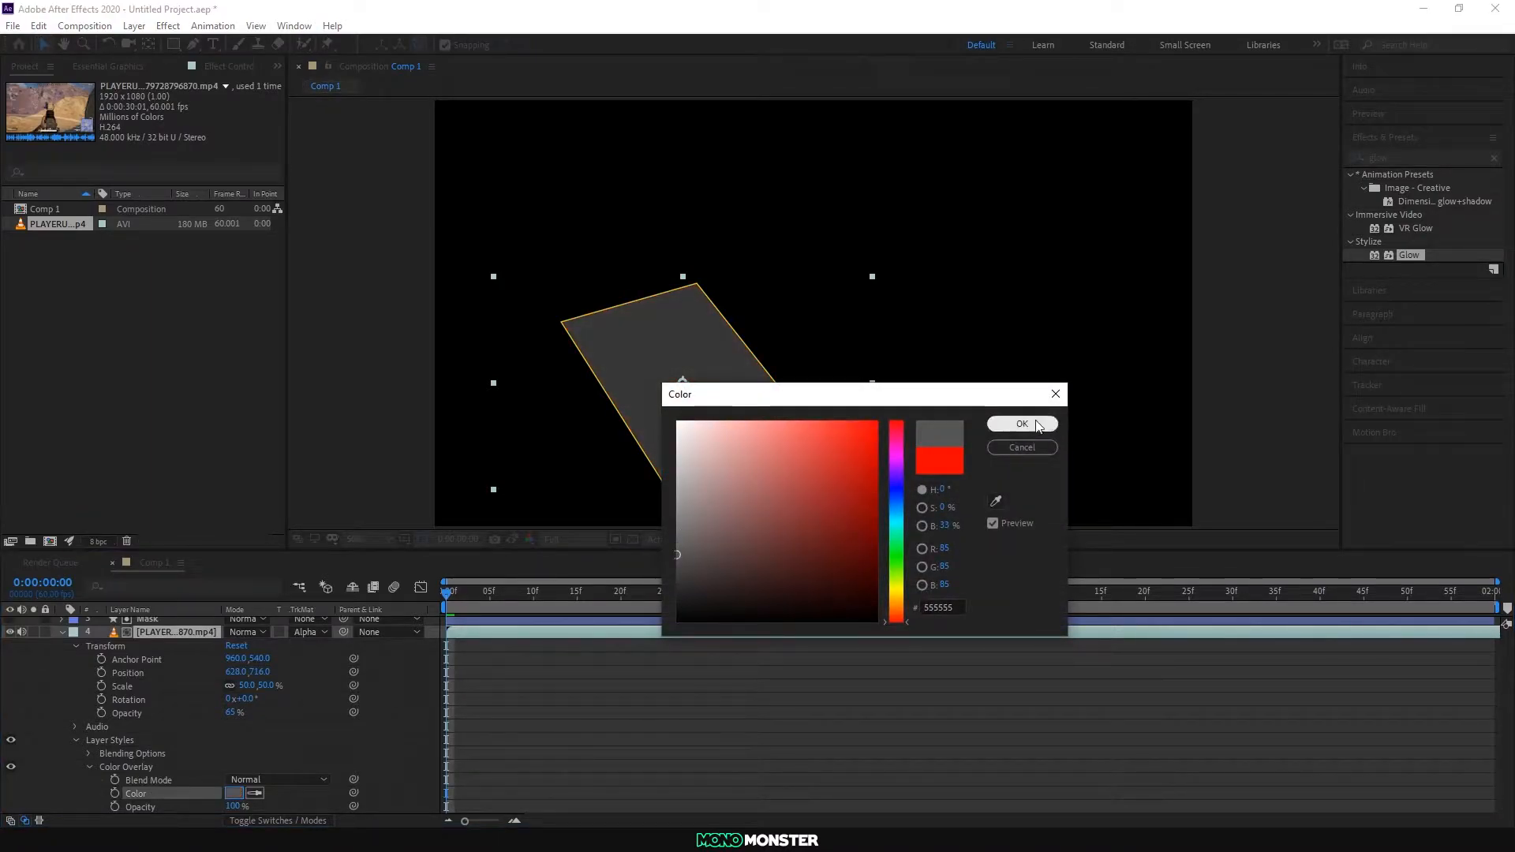
left_click(1041, 425)
left_click(287, 777)
left_click(296, 703)
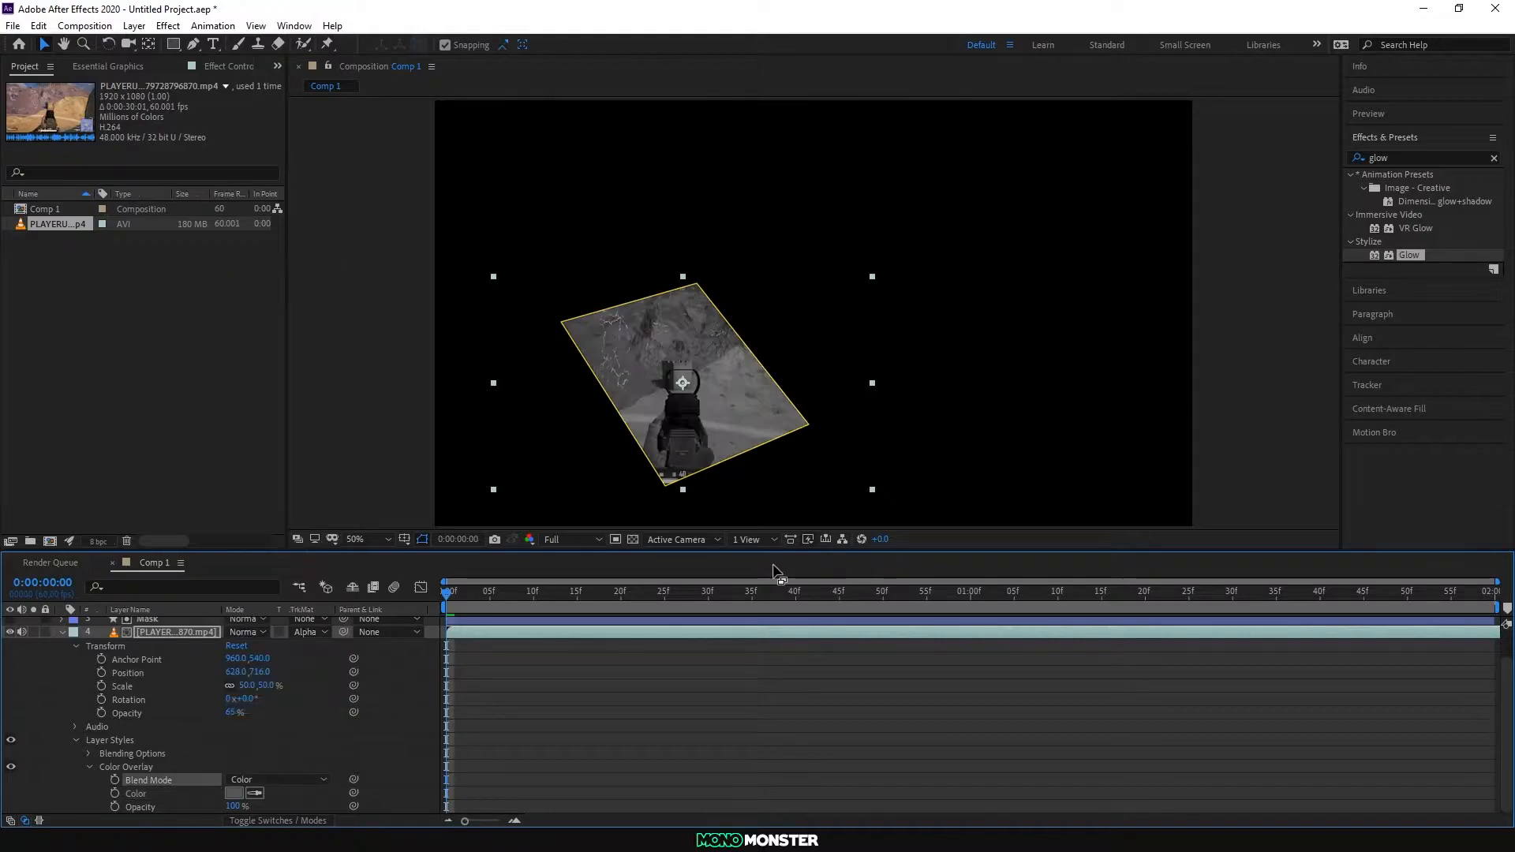
Step: Find the CC Vignette effect and apply it to the video layer
left_click_drag(1396, 159, 1341, 154)
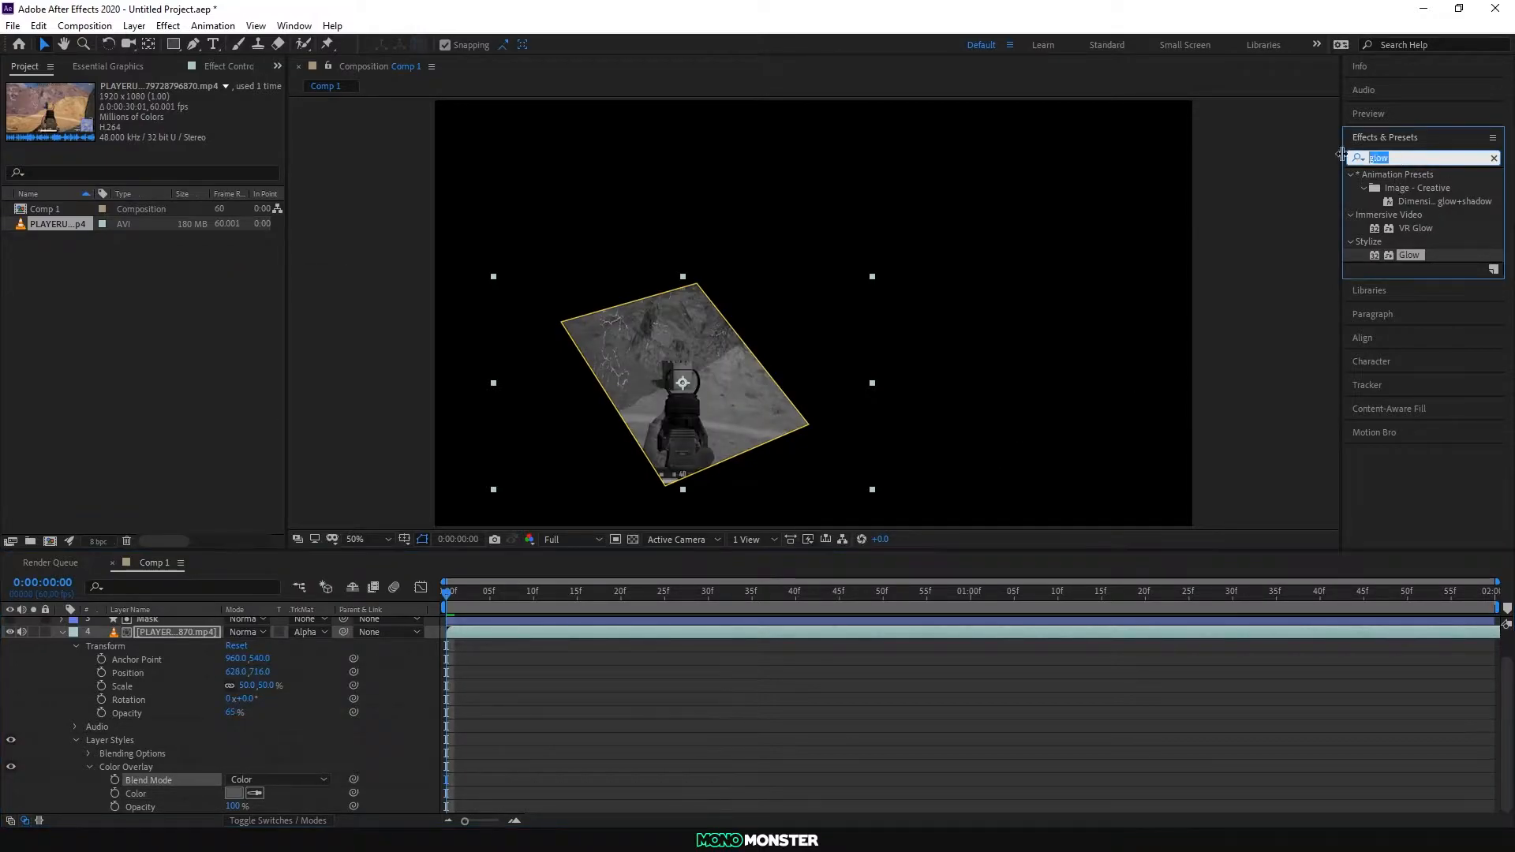
type("cc vi")
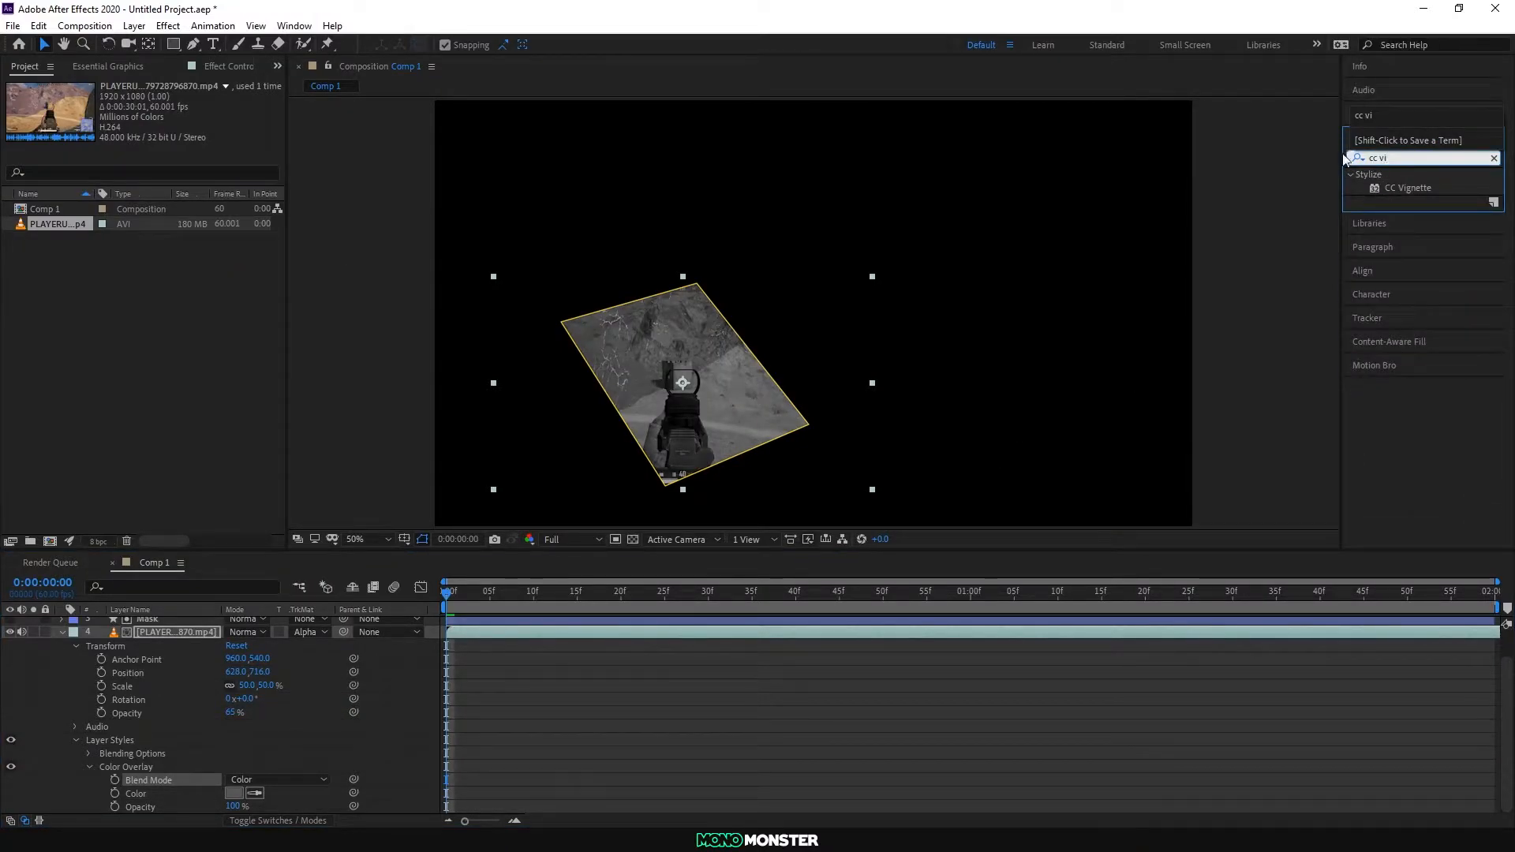
left_click_drag(1407, 188, 166, 636)
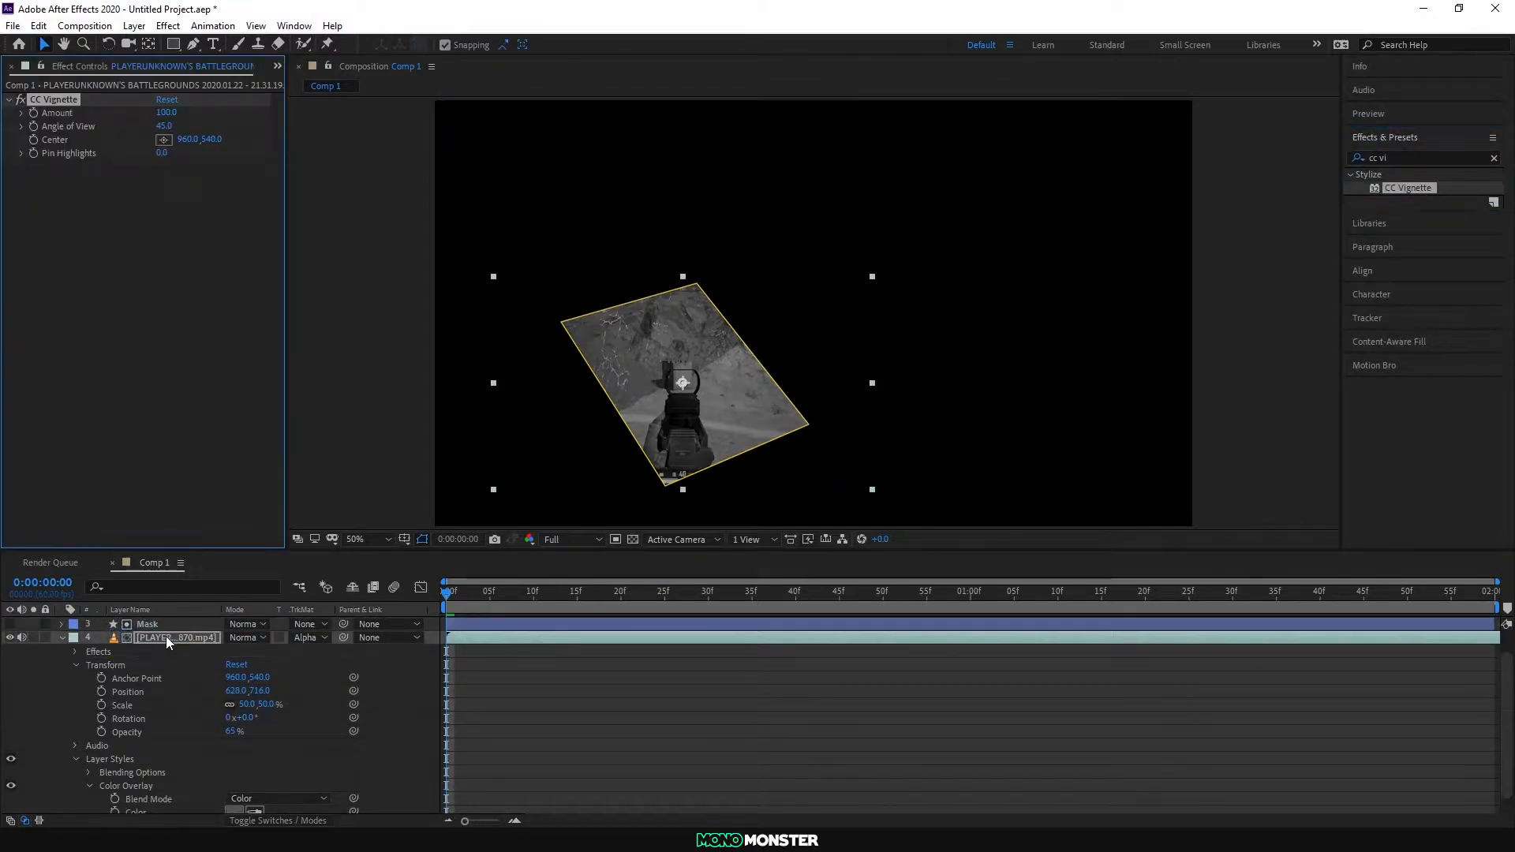
Step: Raise the video layer's vignette amount to about 398 and its angle of view to about 61.5
left_click_drag(166, 112, 266, 135)
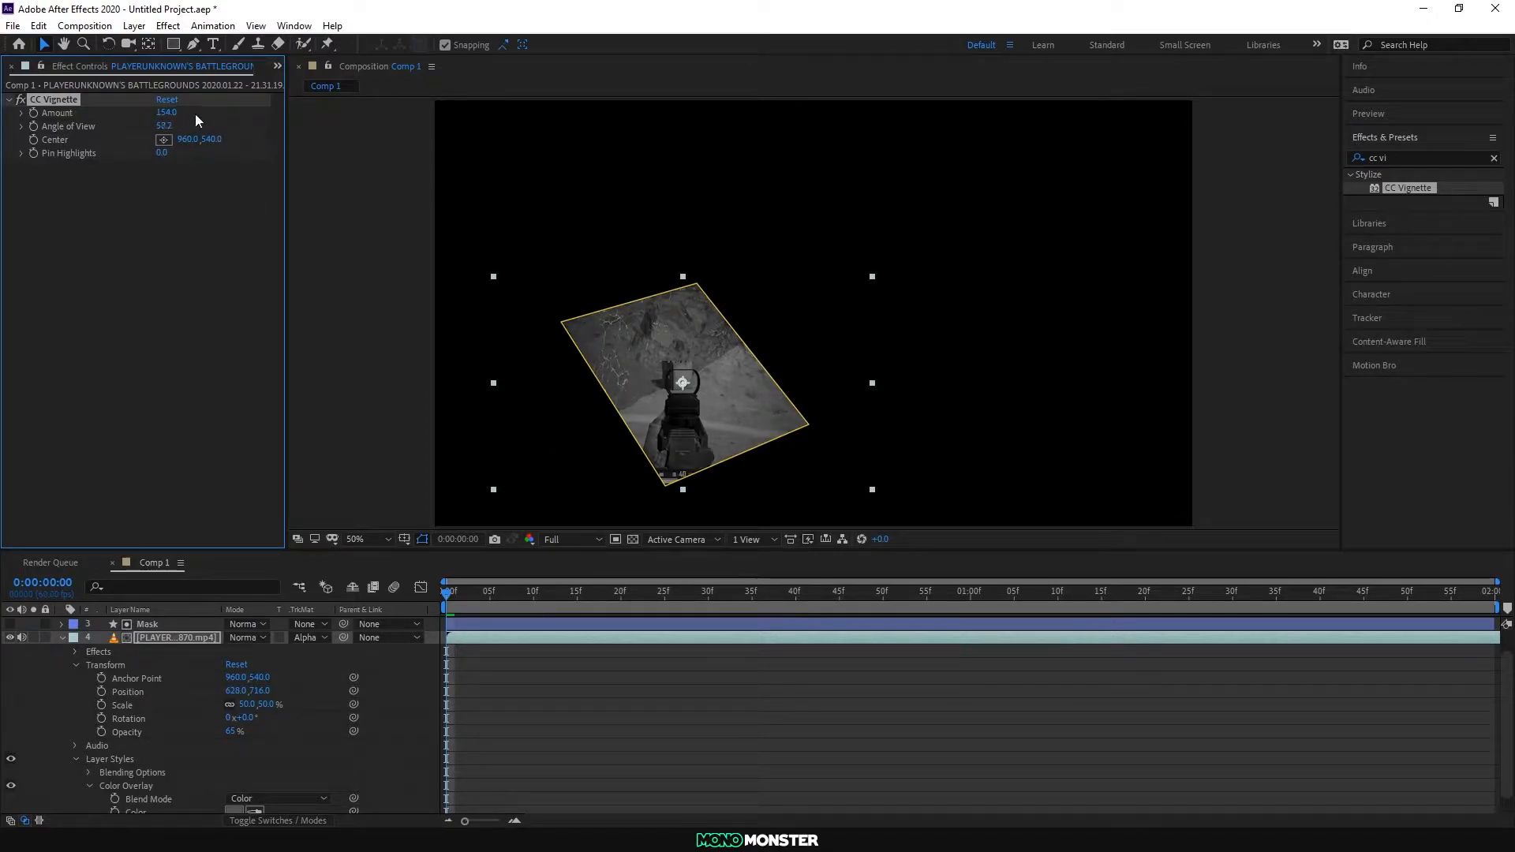
left_click_drag(167, 113, 318, 127)
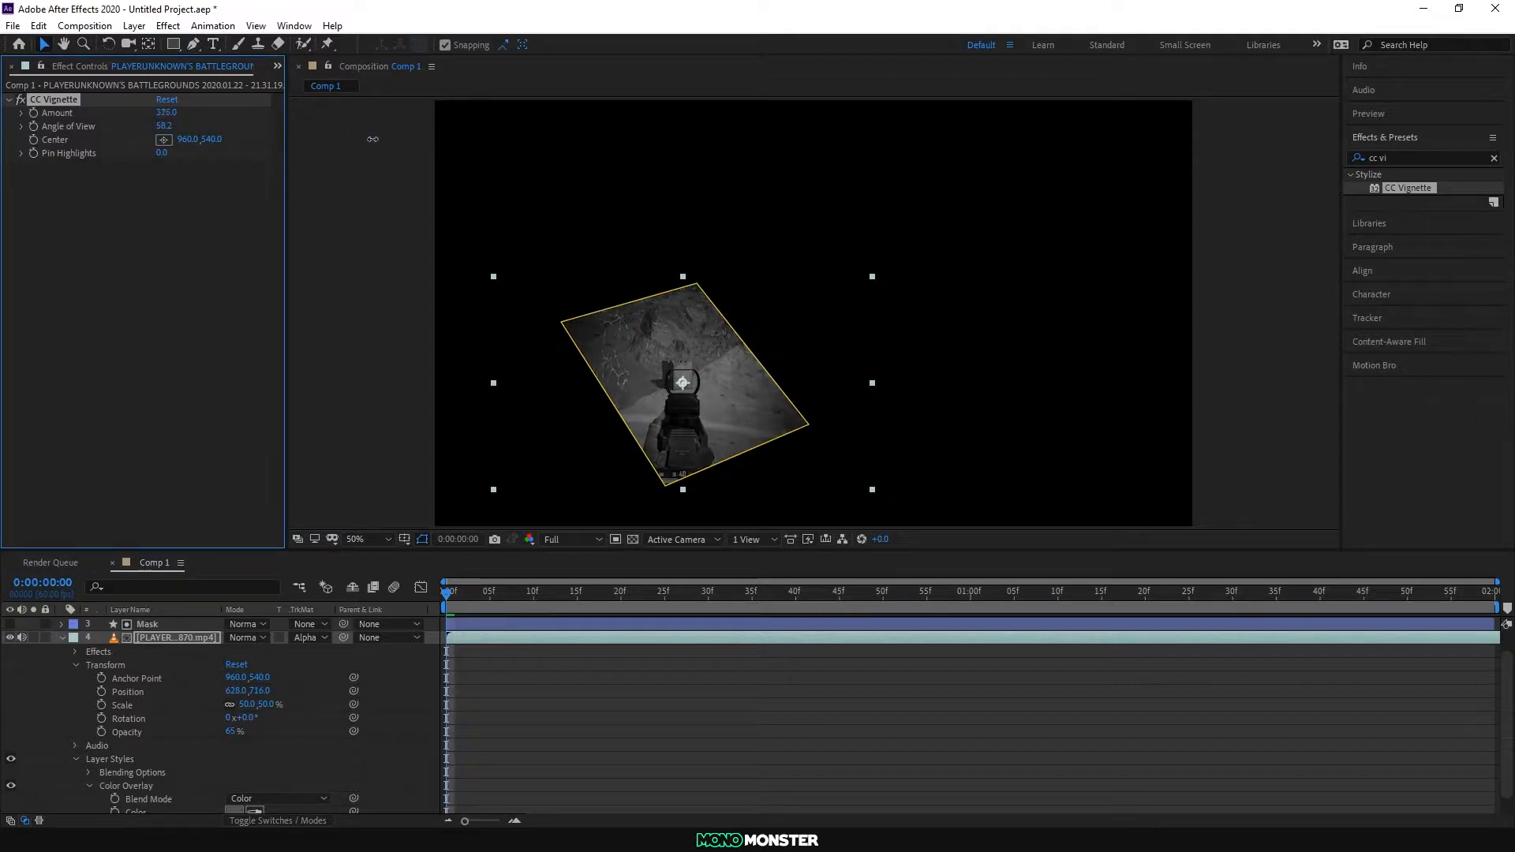
mouse_move(210, 139)
left_mouse_down()
mouse_move(235, 141)
mouse_move(204, 139)
mouse_move(220, 120)
mouse_move(243, 126)
mouse_move(196, 131)
left_mouse_up()
left_click(169, 326)
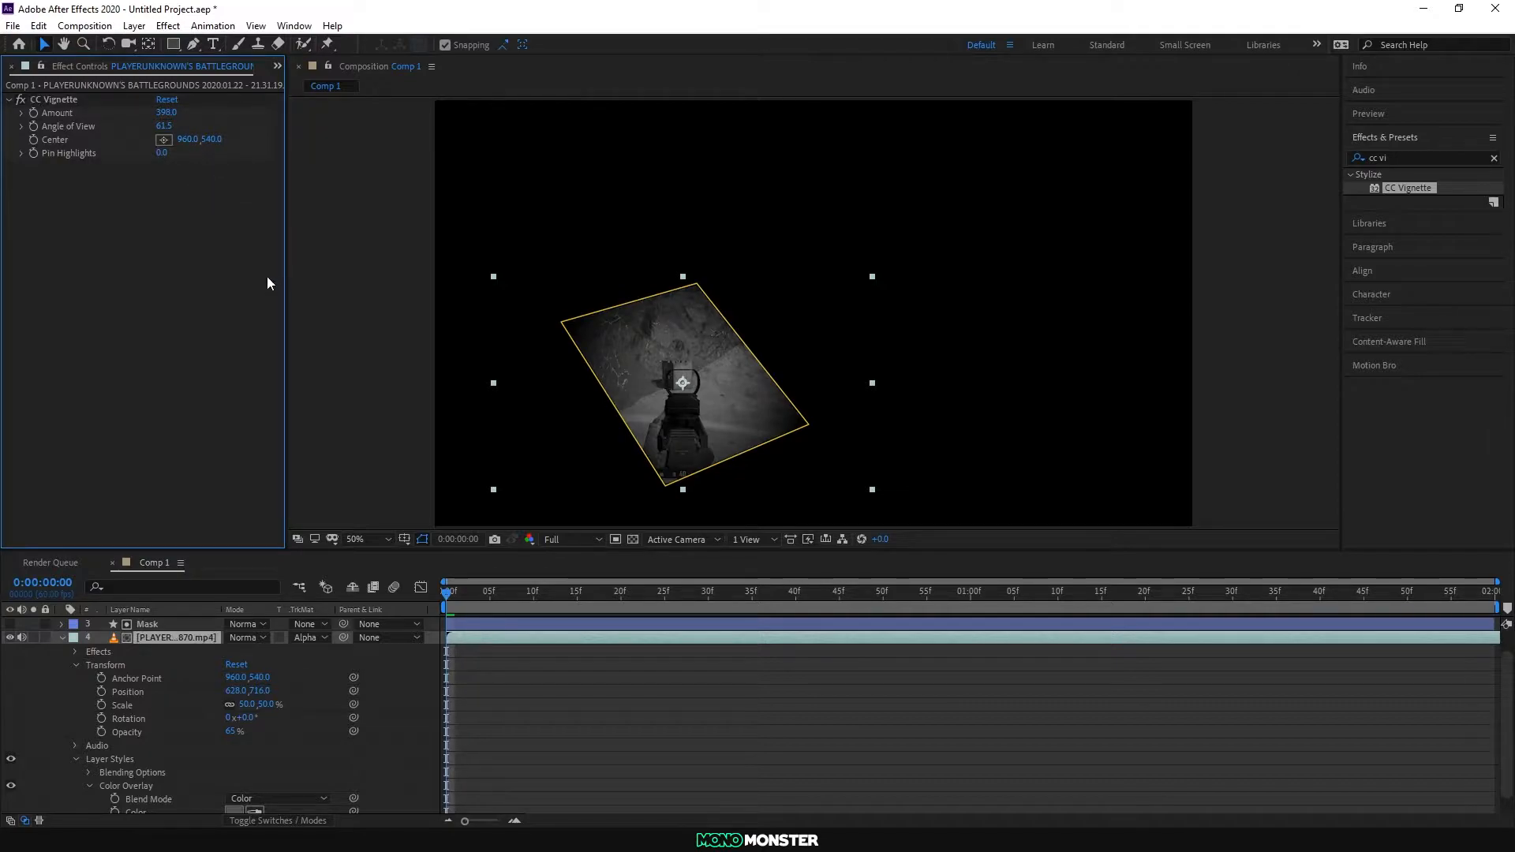
left_click(387, 362)
Step: Collapse the video layer's properties and mute its audio
left_click(62, 638)
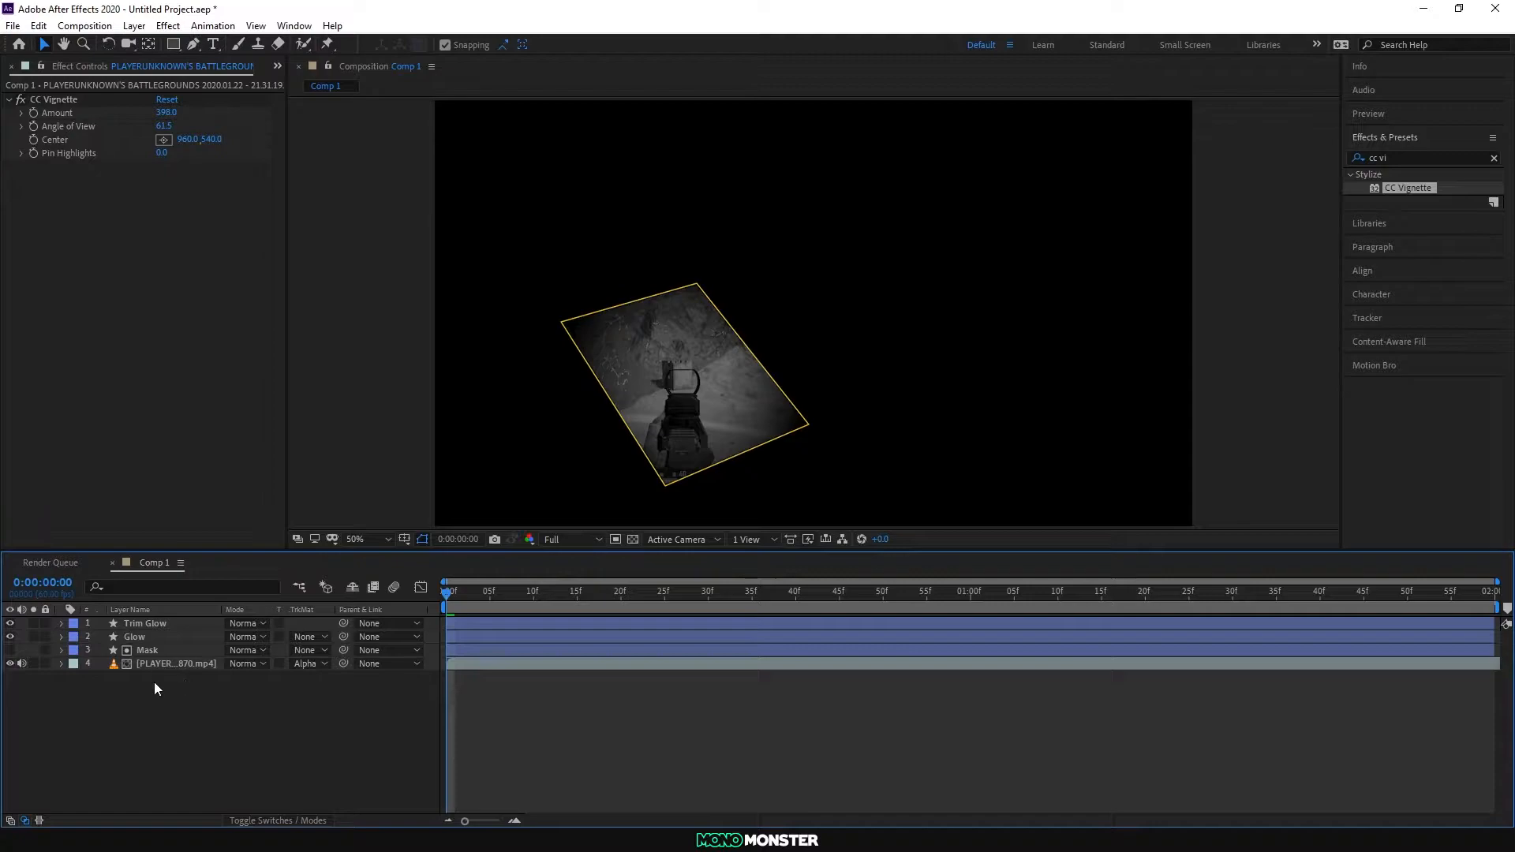
left_click(23, 662)
left_click(150, 651)
Step: Find the Stylize Glow effect and apply it to the Glow layer
left_click(145, 637)
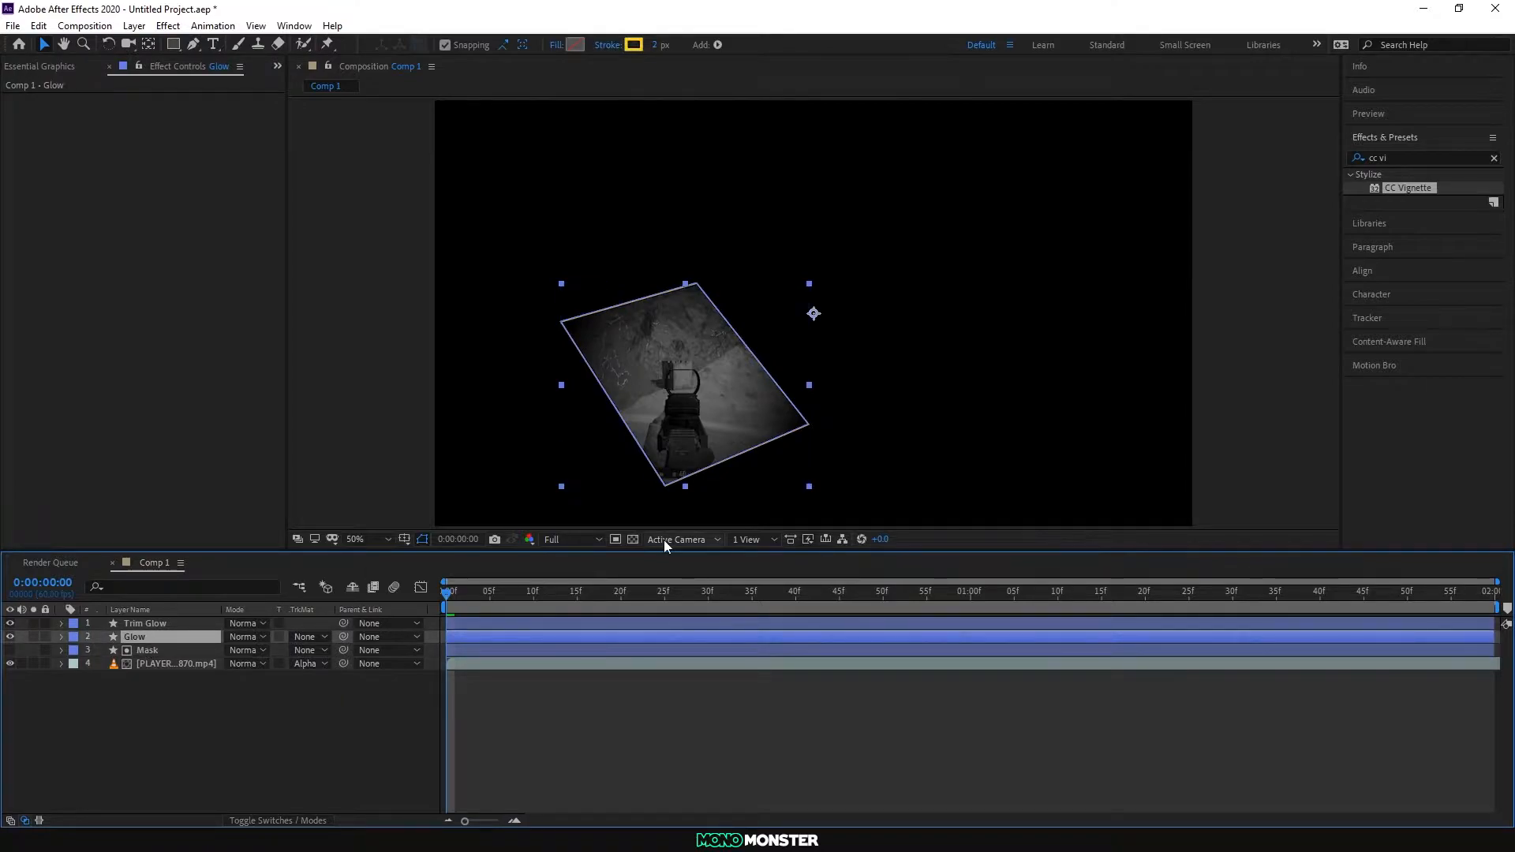
left_click(1407, 153)
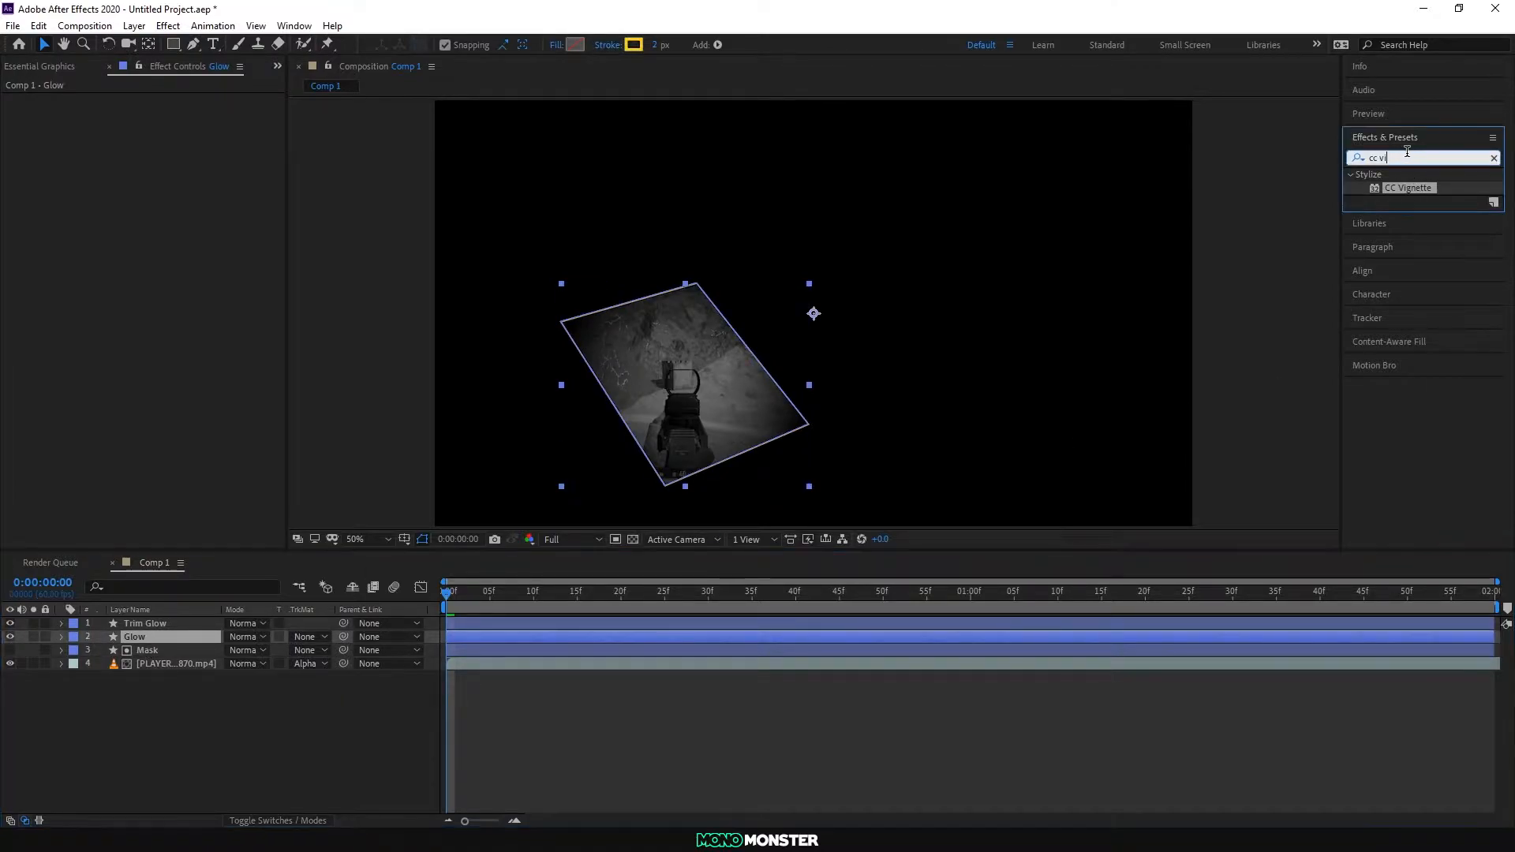
left_click(1494, 158)
type("glow")
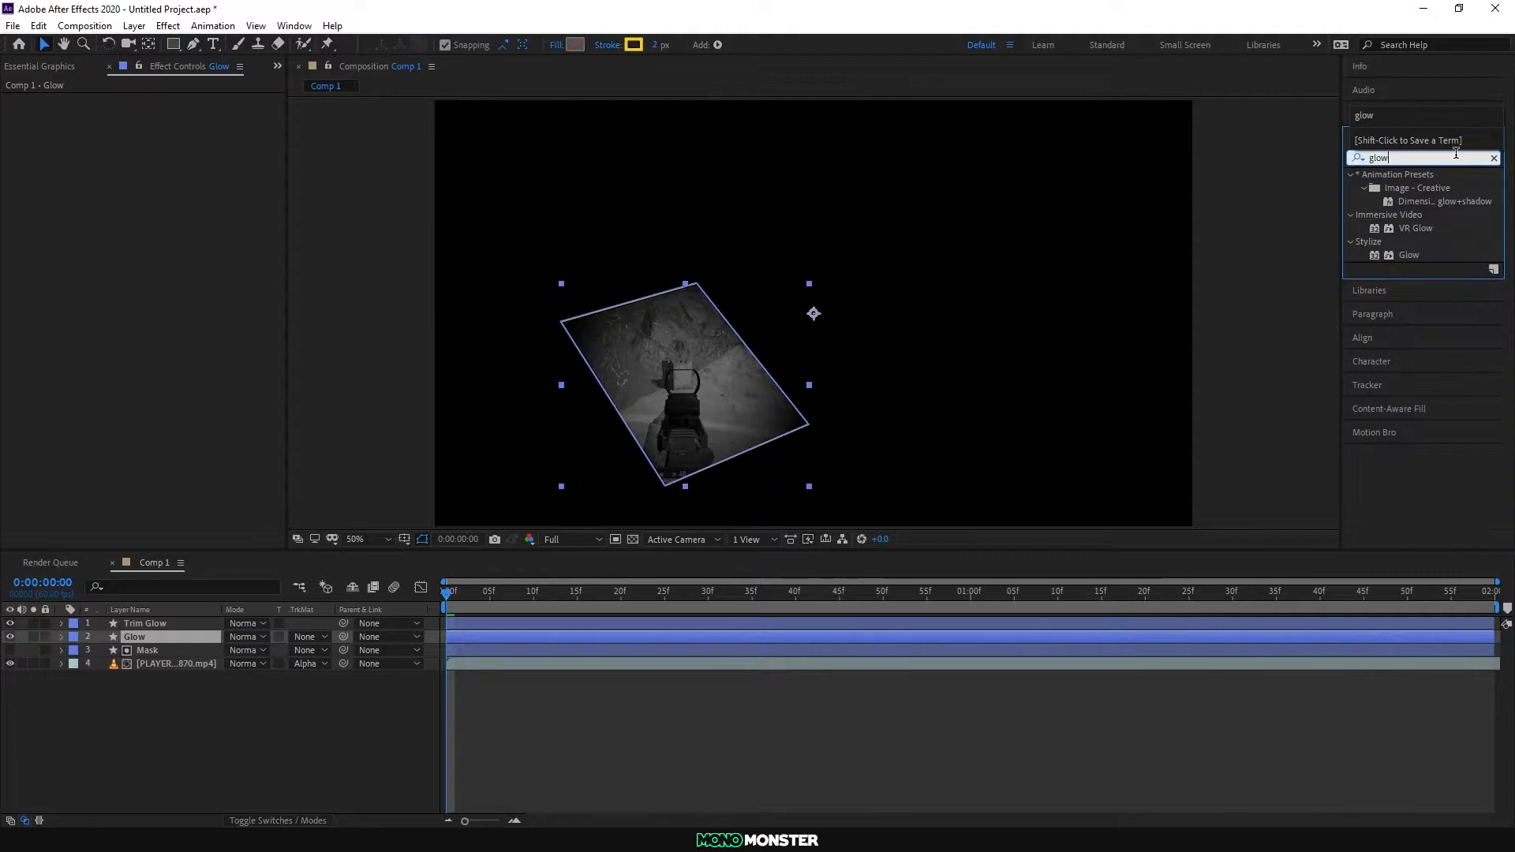
left_click_drag(1408, 255, 149, 640)
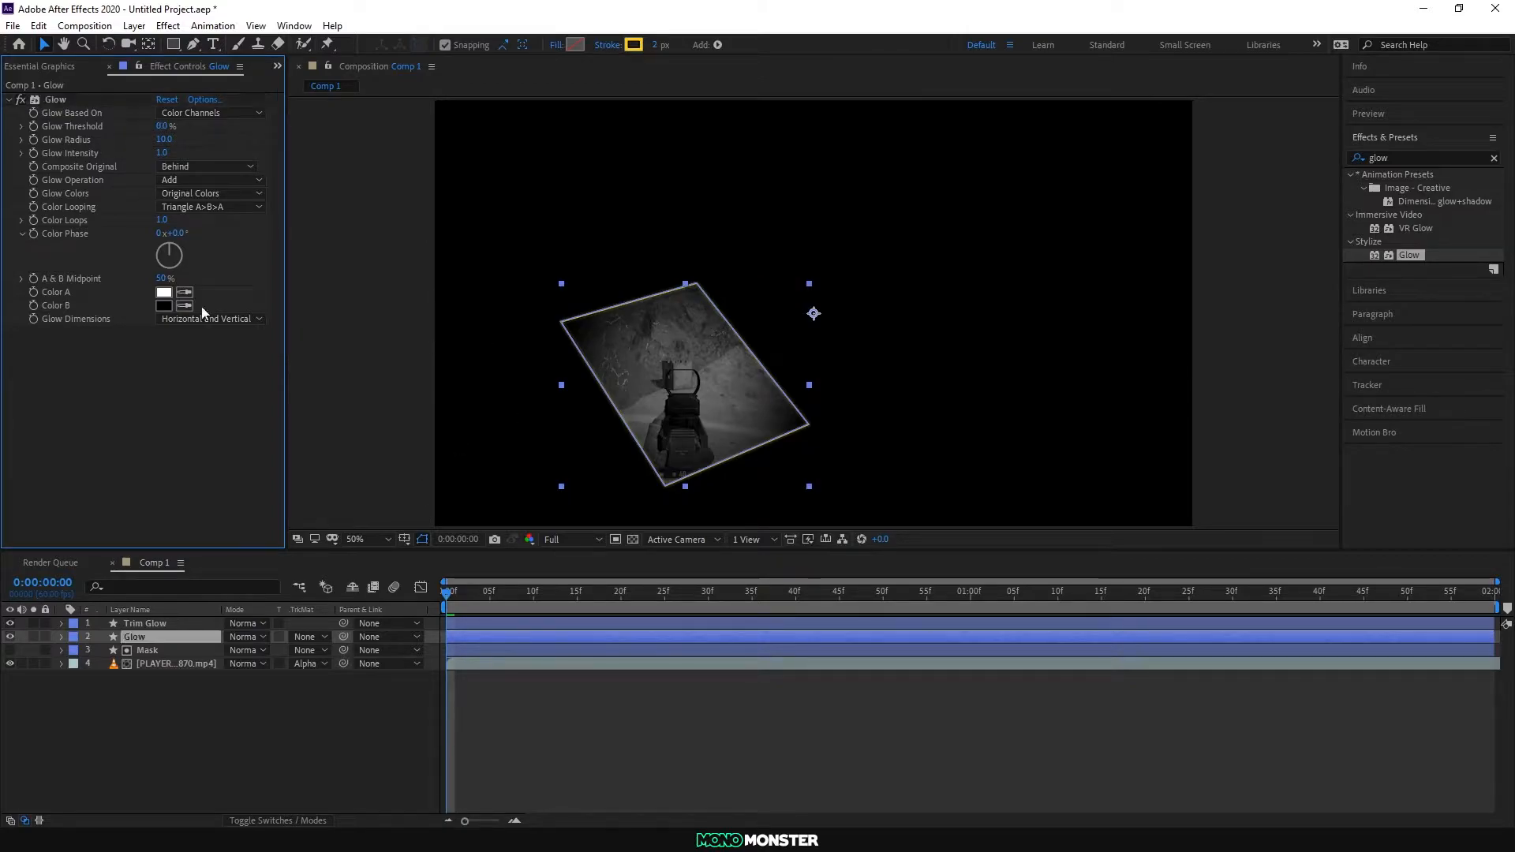
Step: Set the Glow layer's glow threshold to 82%, radius to 30 and intensity to 15
left_click(162, 127)
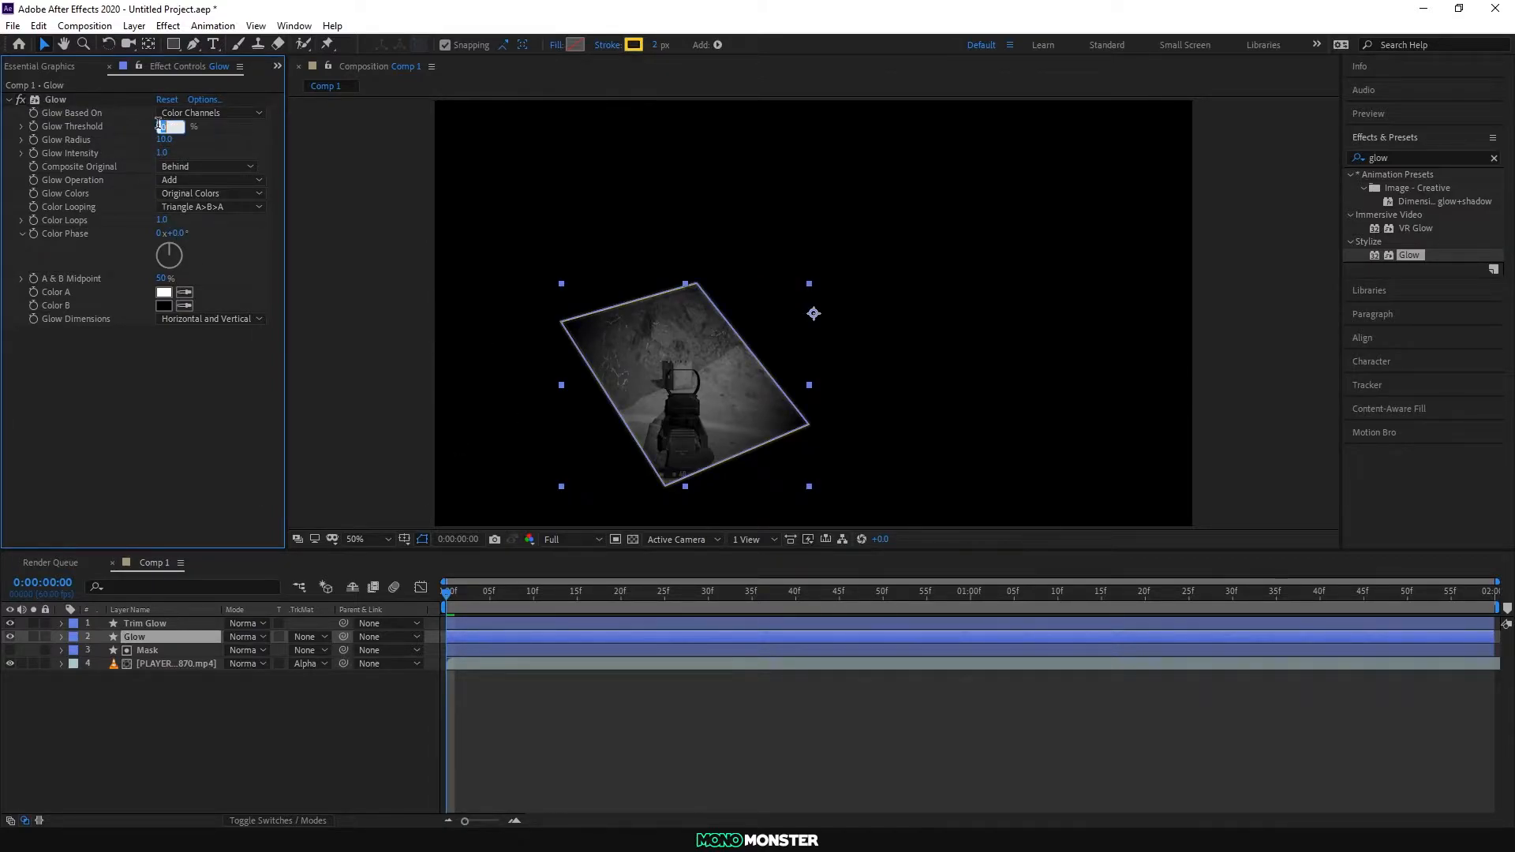
type("82")
key("Return")
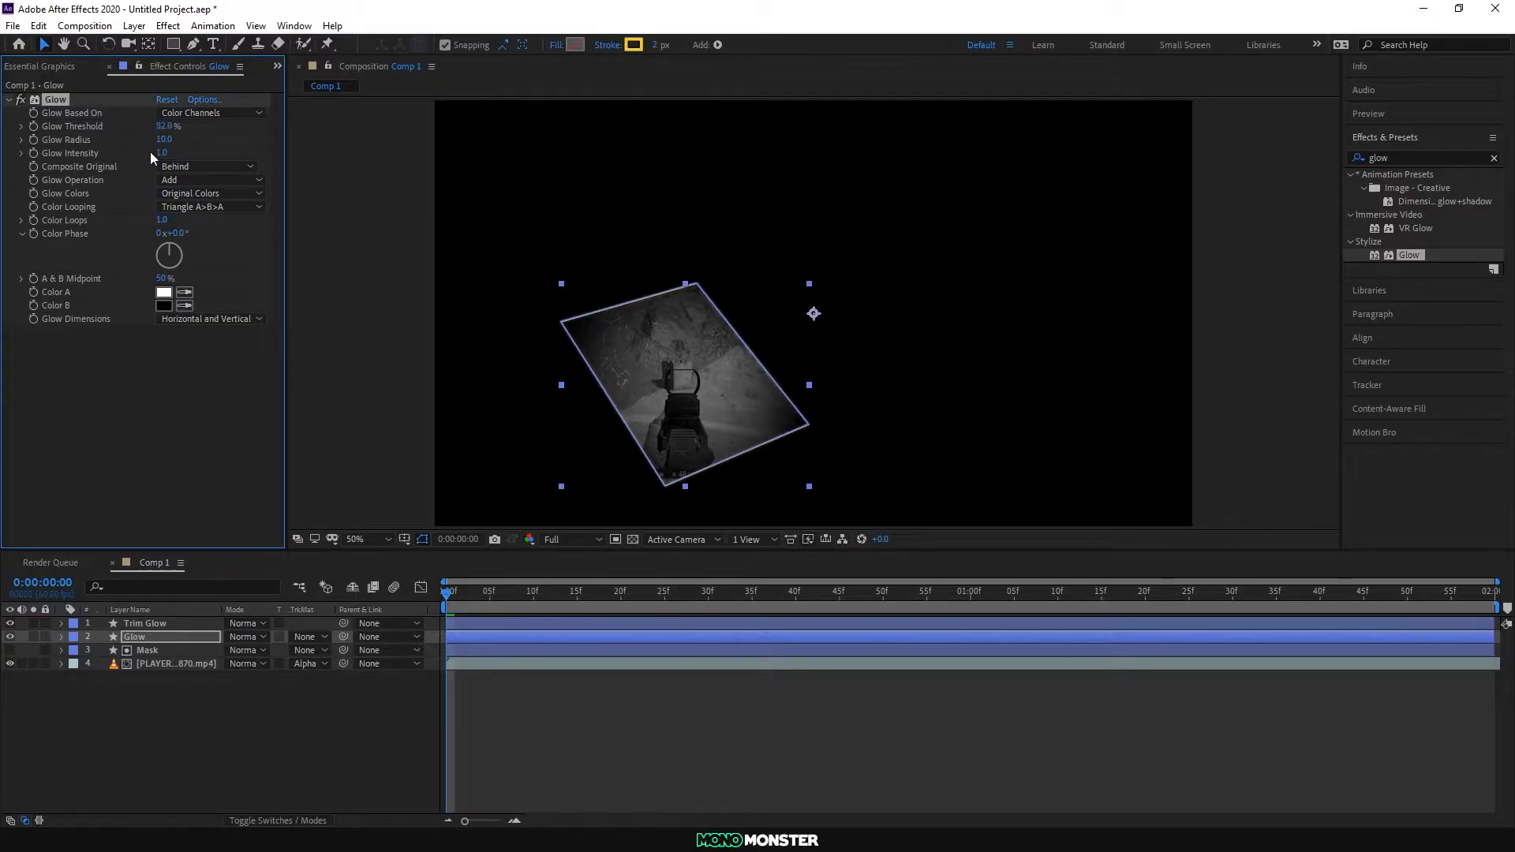
left_click(166, 140)
type("30")
key("Return")
left_click(162, 153)
type("15")
key("Return")
Step: Set the glow effect's Color A to yellow FFD510 and Color B to a dark orange-brown
left_click(164, 292)
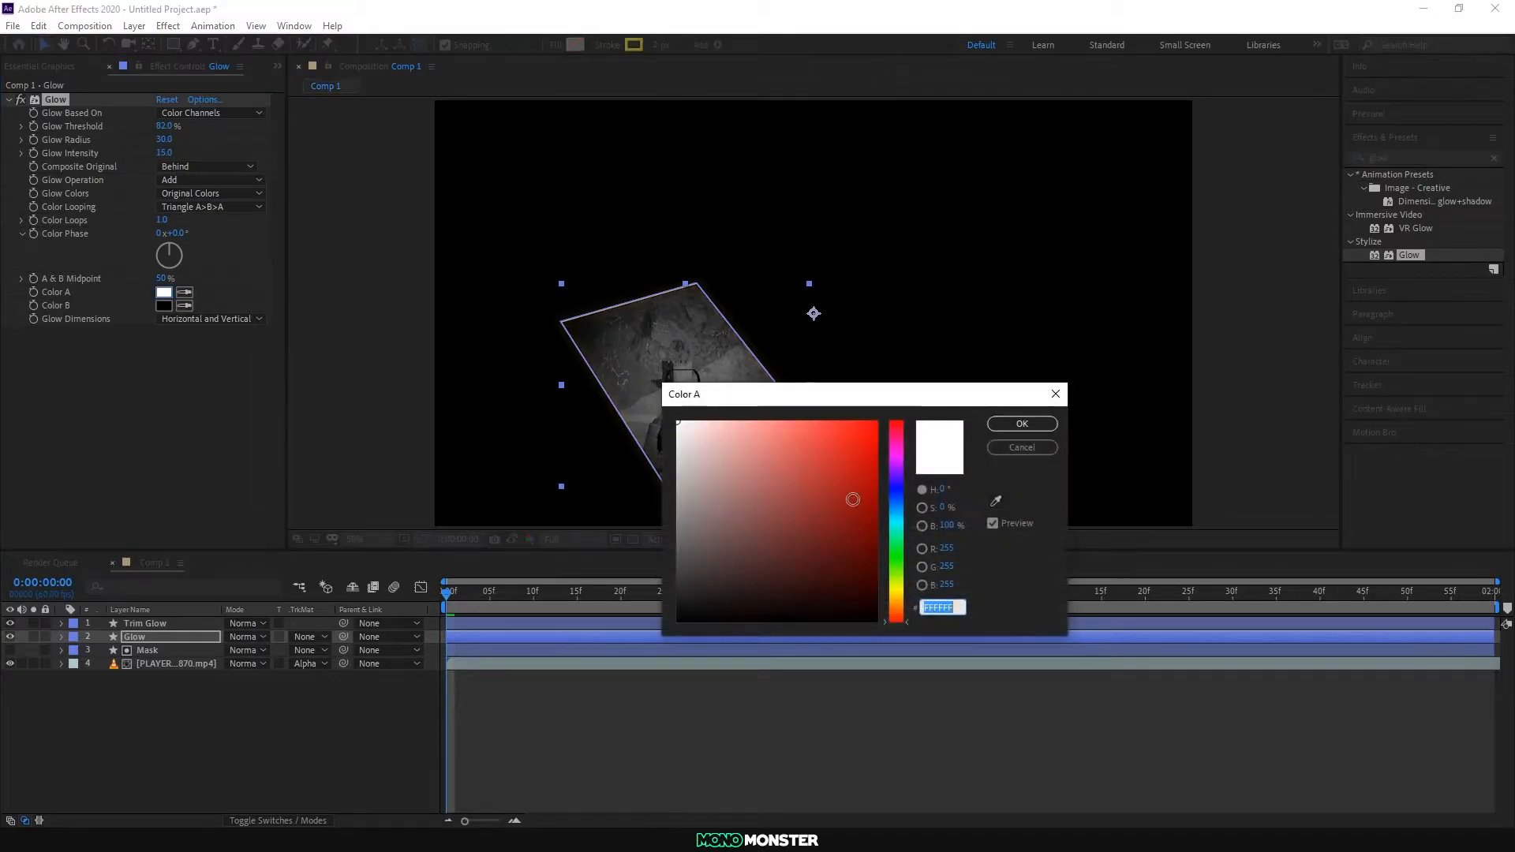
left_click(897, 594)
left_click(865, 421)
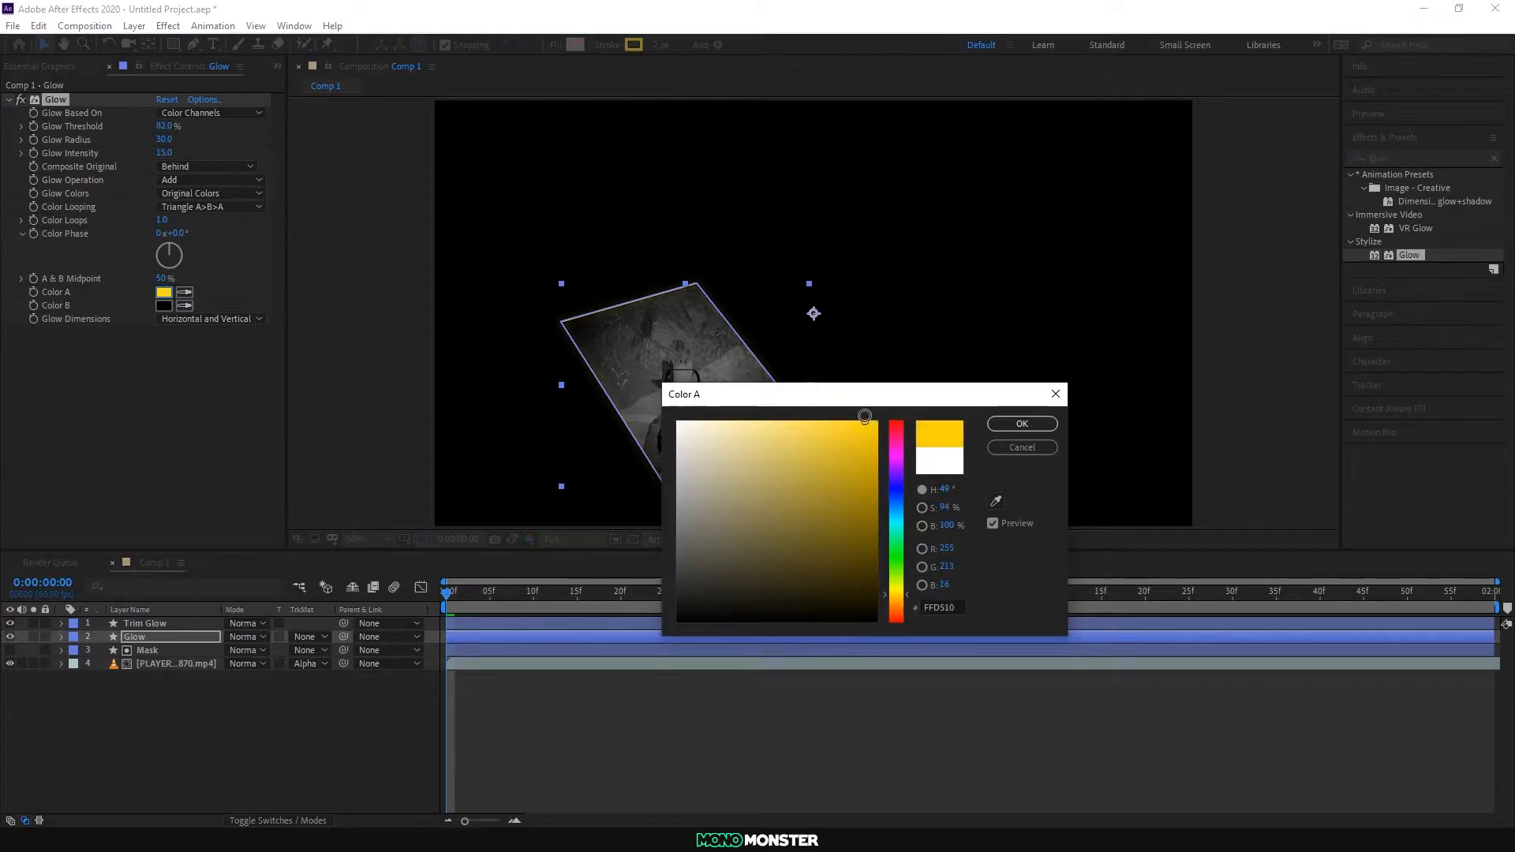
left_click(1022, 424)
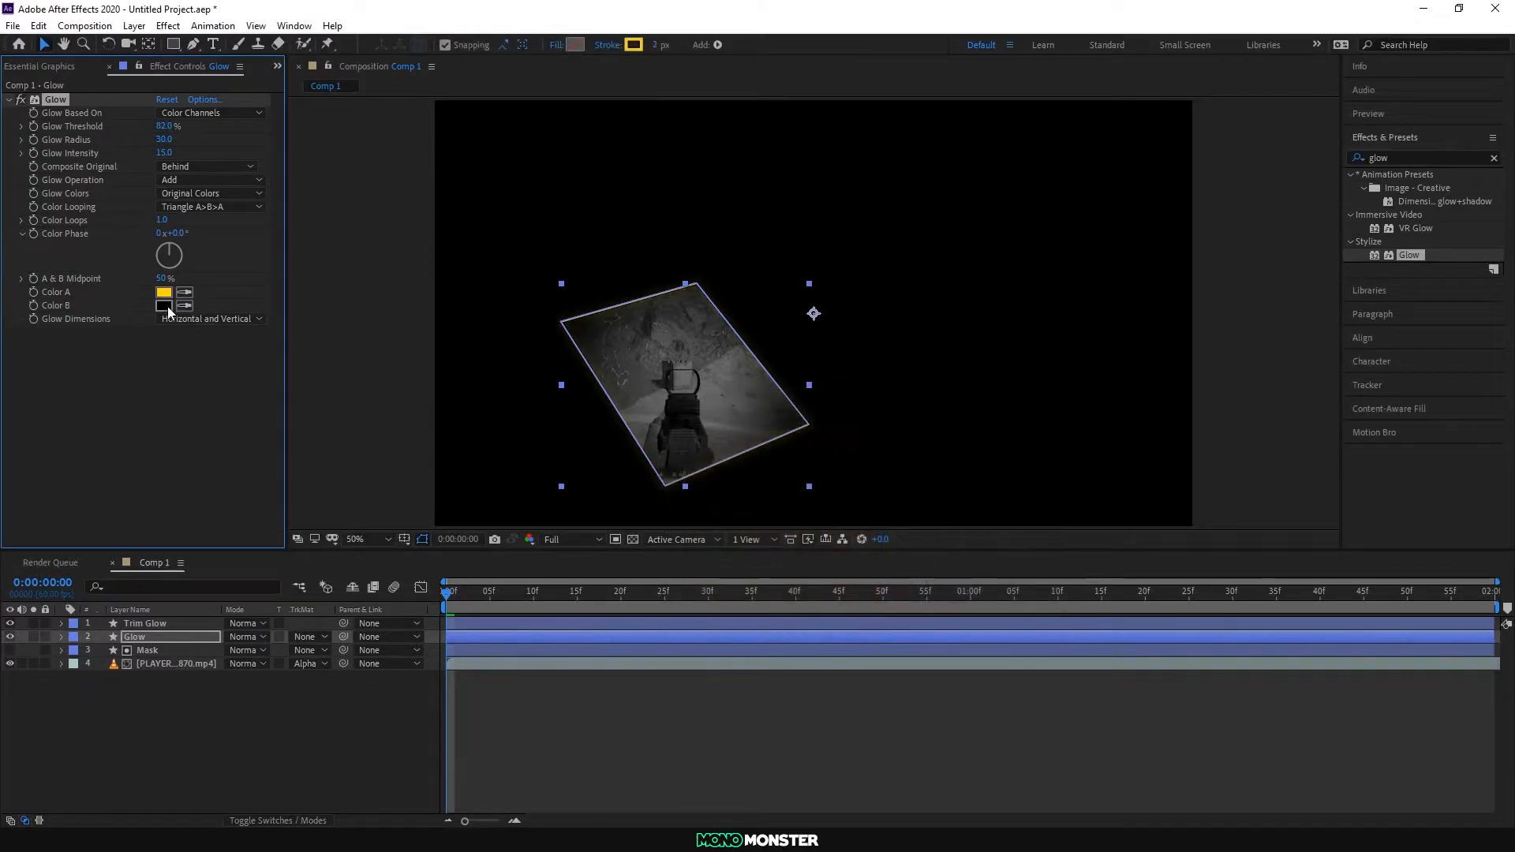
left_click(163, 306)
left_click(897, 606)
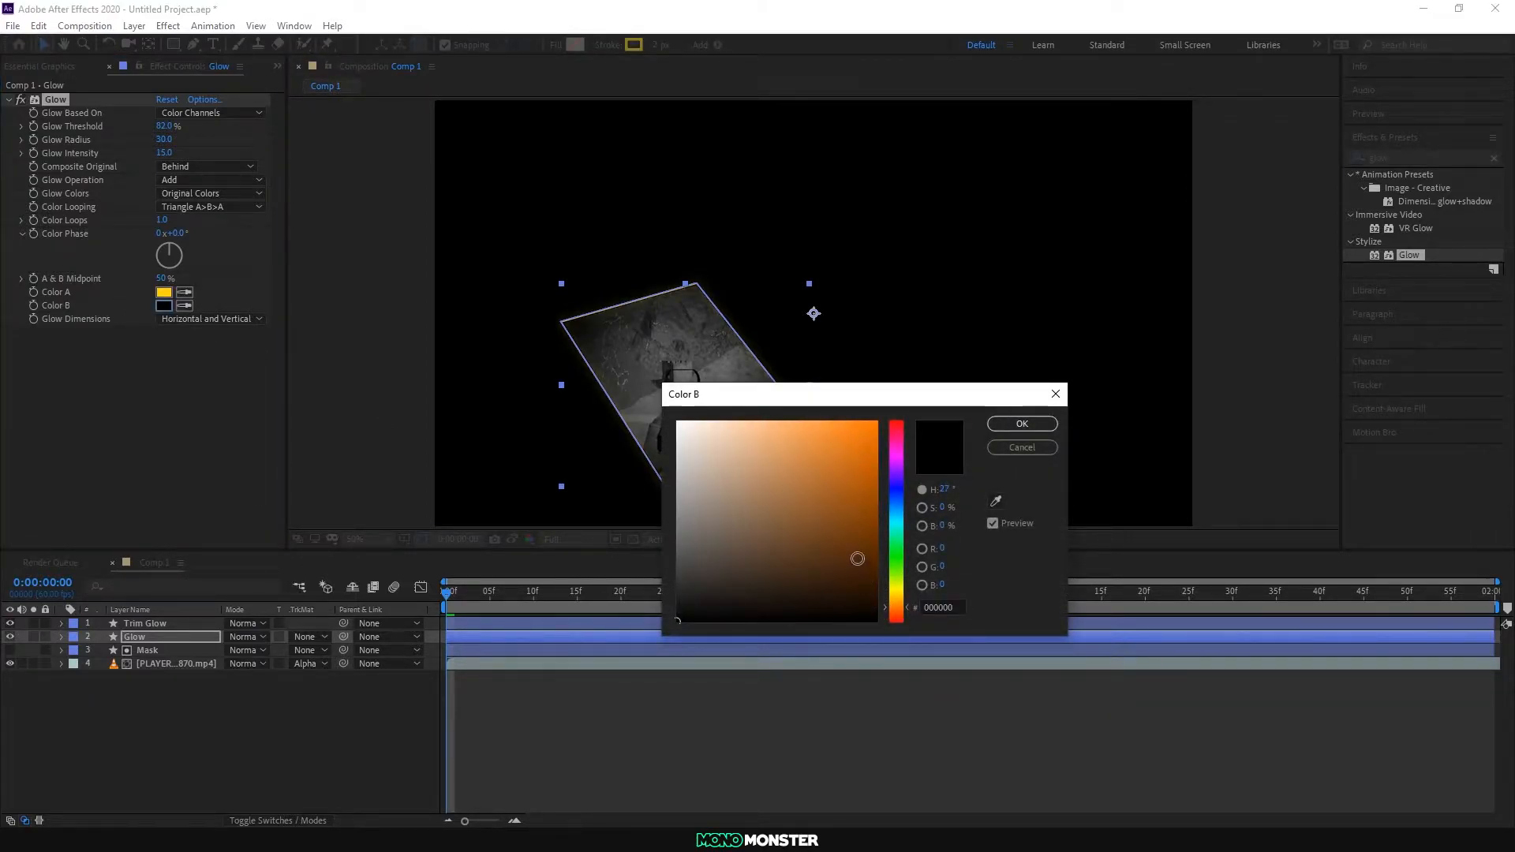
left_click(877, 535)
left_click(1008, 422)
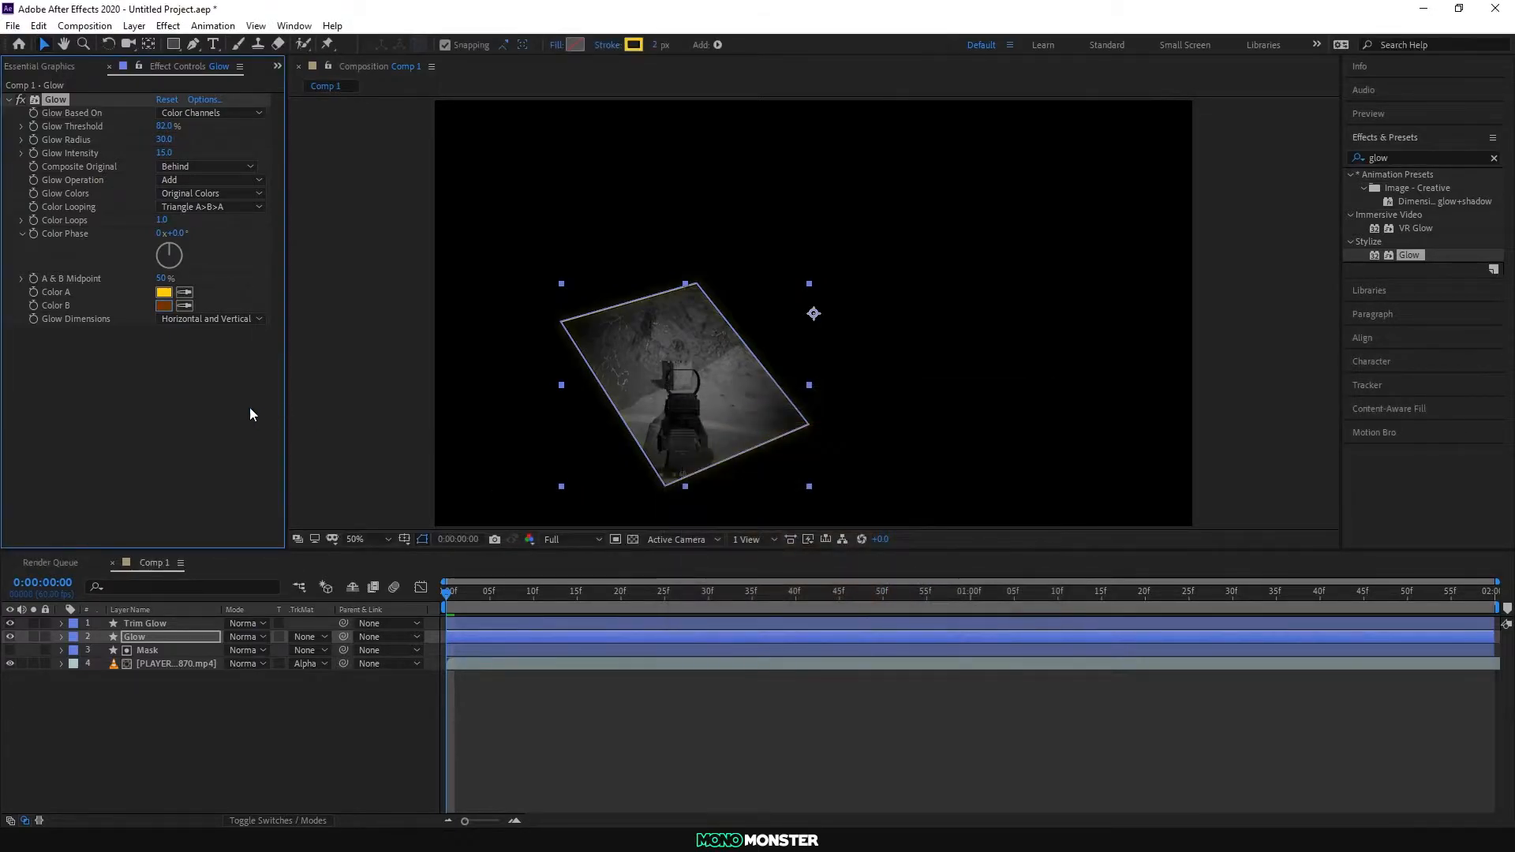
left_click(236, 708)
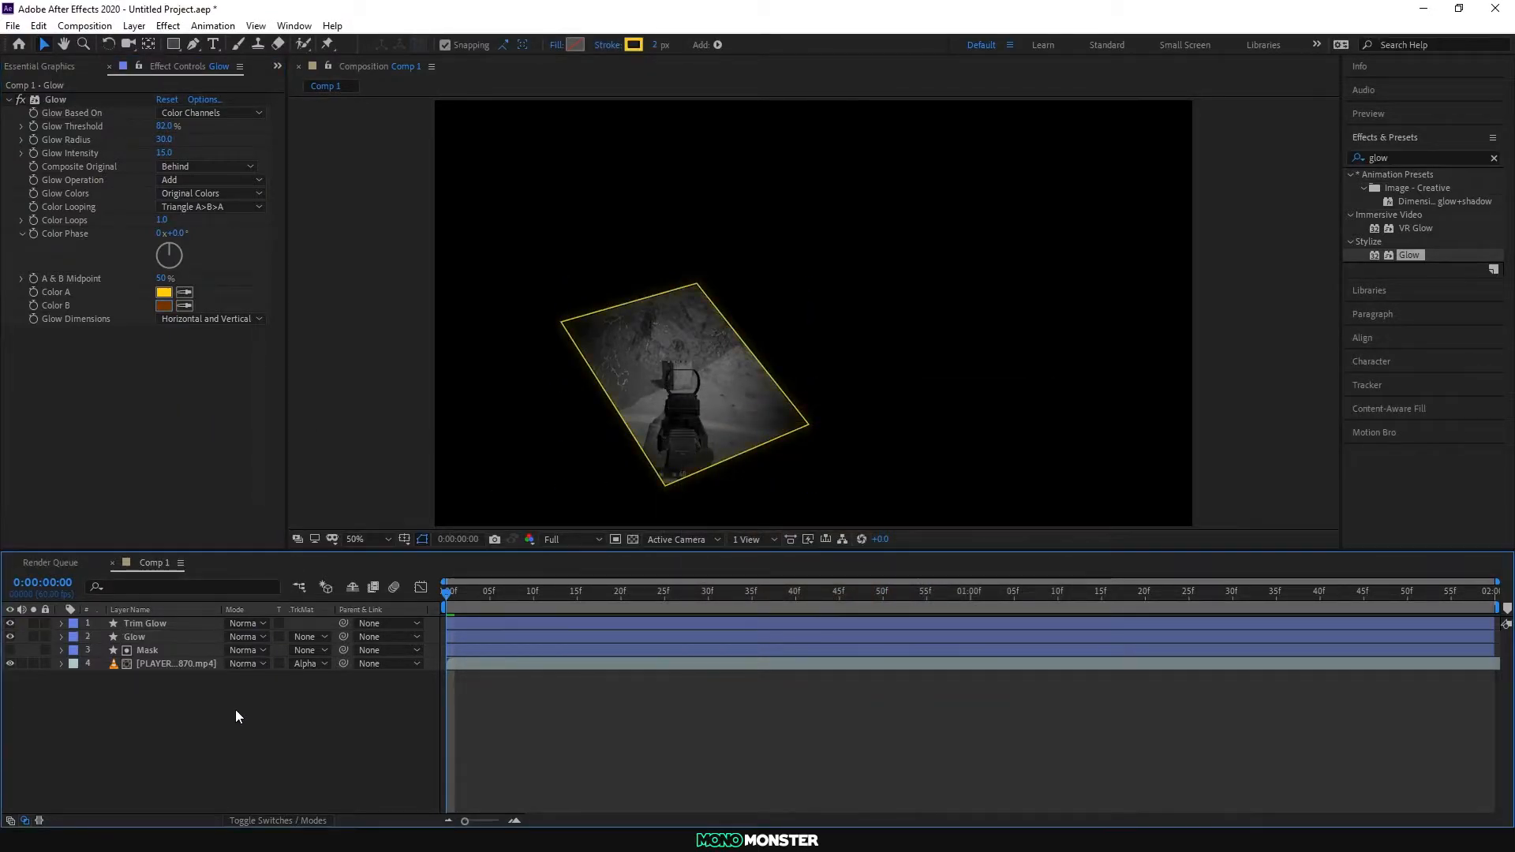
Step: Hide the Trim Glow layer so the Glow layer's outline can be judged alone
left_click(144, 633)
left_click(140, 623)
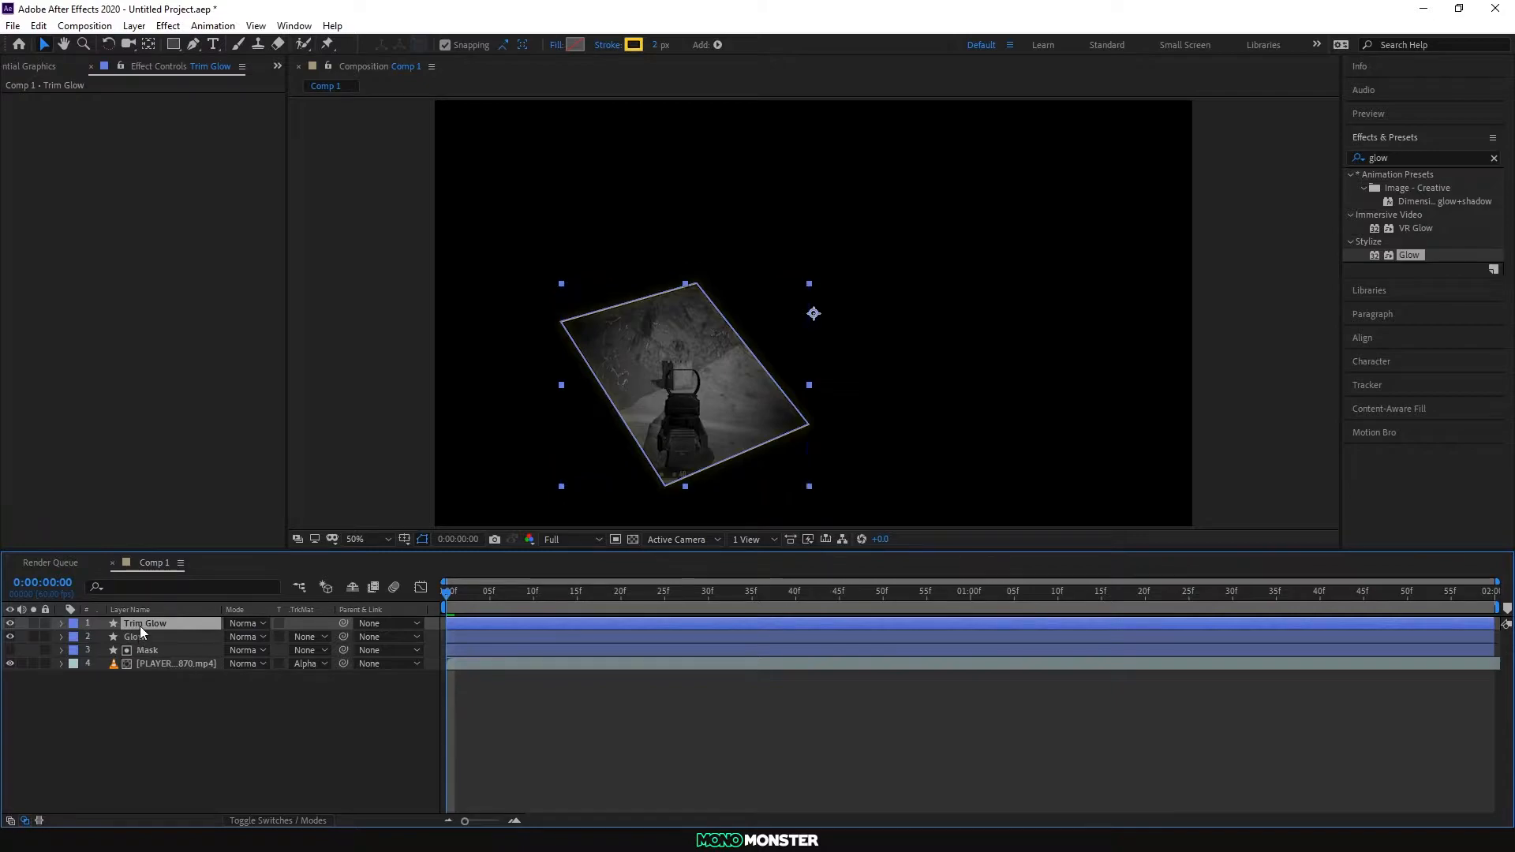
left_click(10, 623)
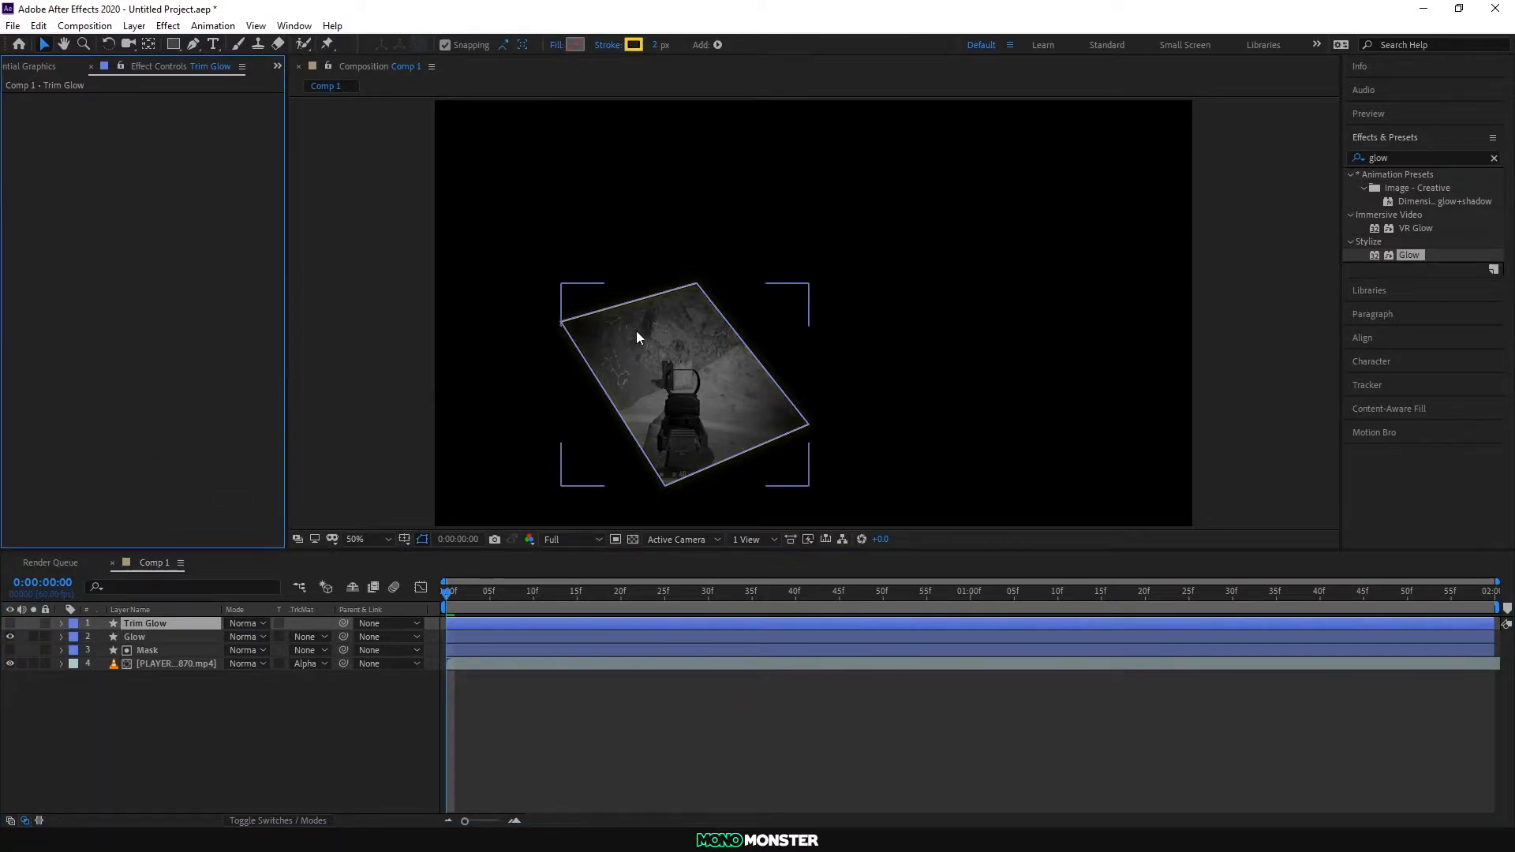
Step: Raise the Glow layer's glow threshold to 92%
scroll(635, 332, "up", 1)
left_click_drag(452, 370, 626, 294)
left_click(350, 359)
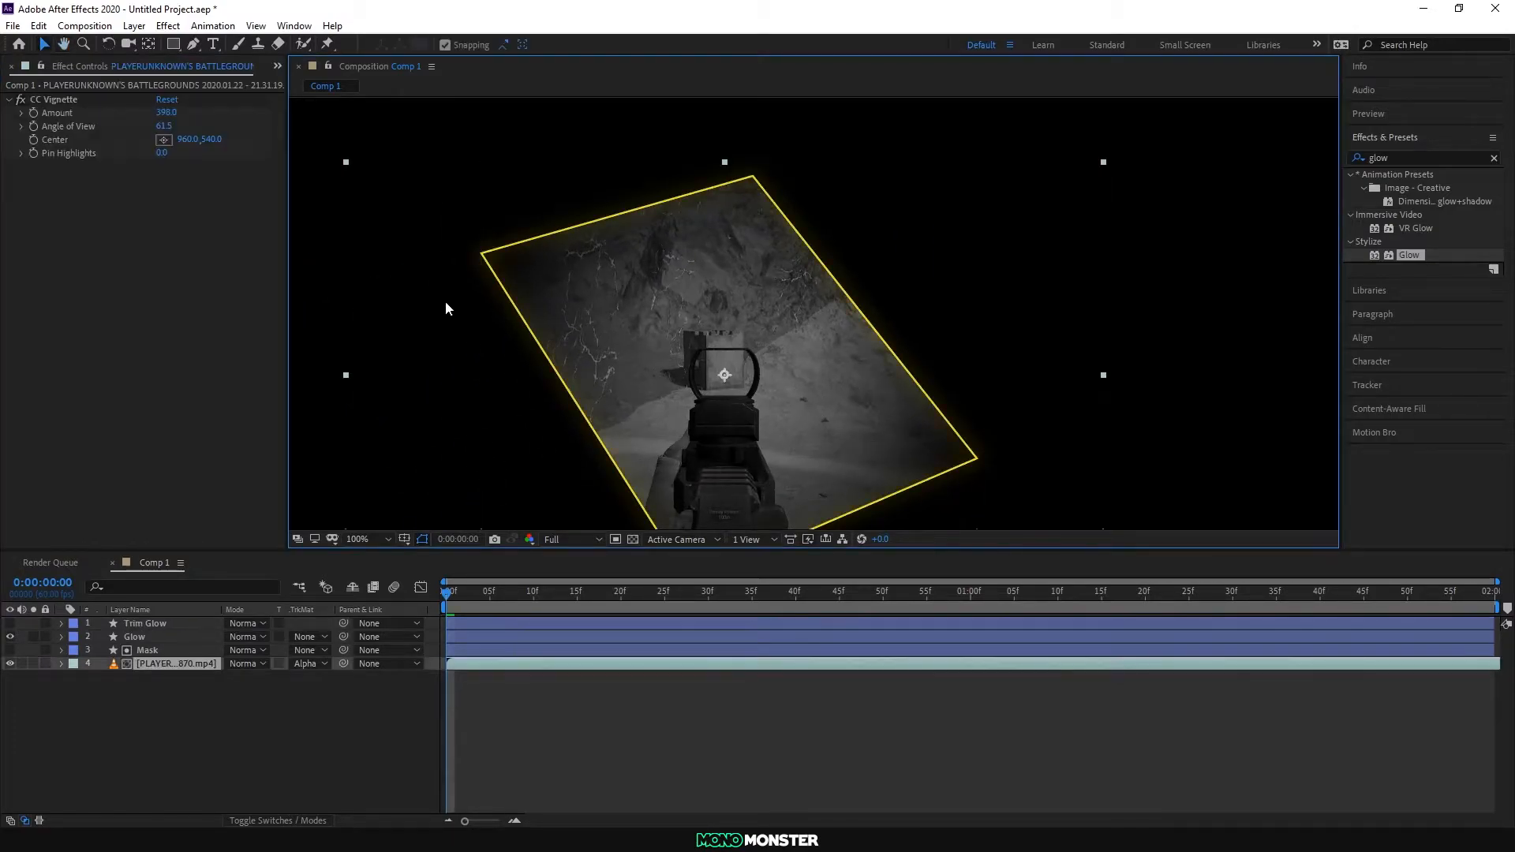
left_click(149, 638)
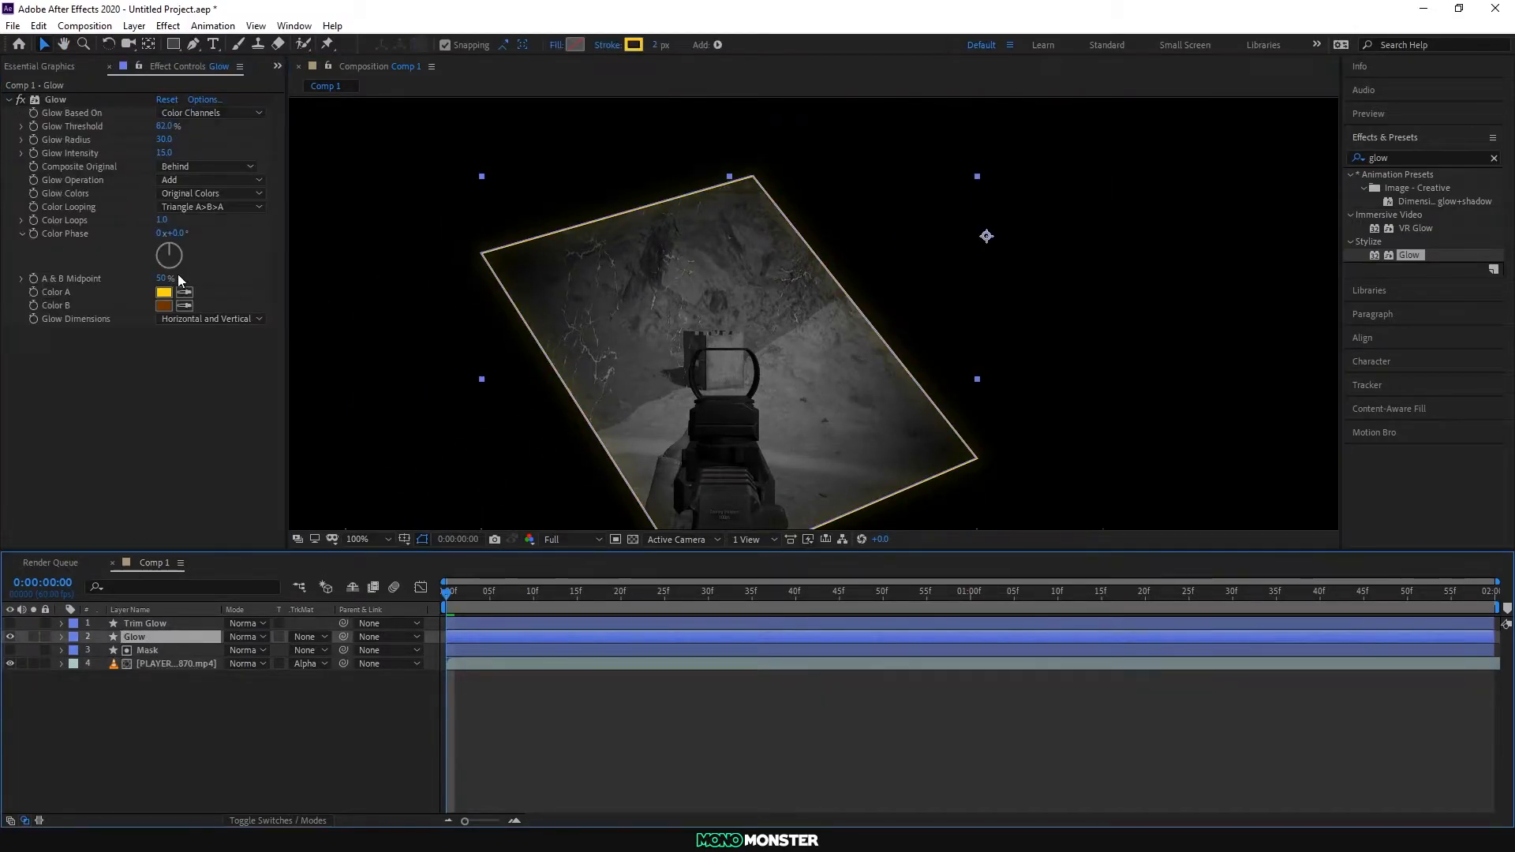
left_click(169, 127)
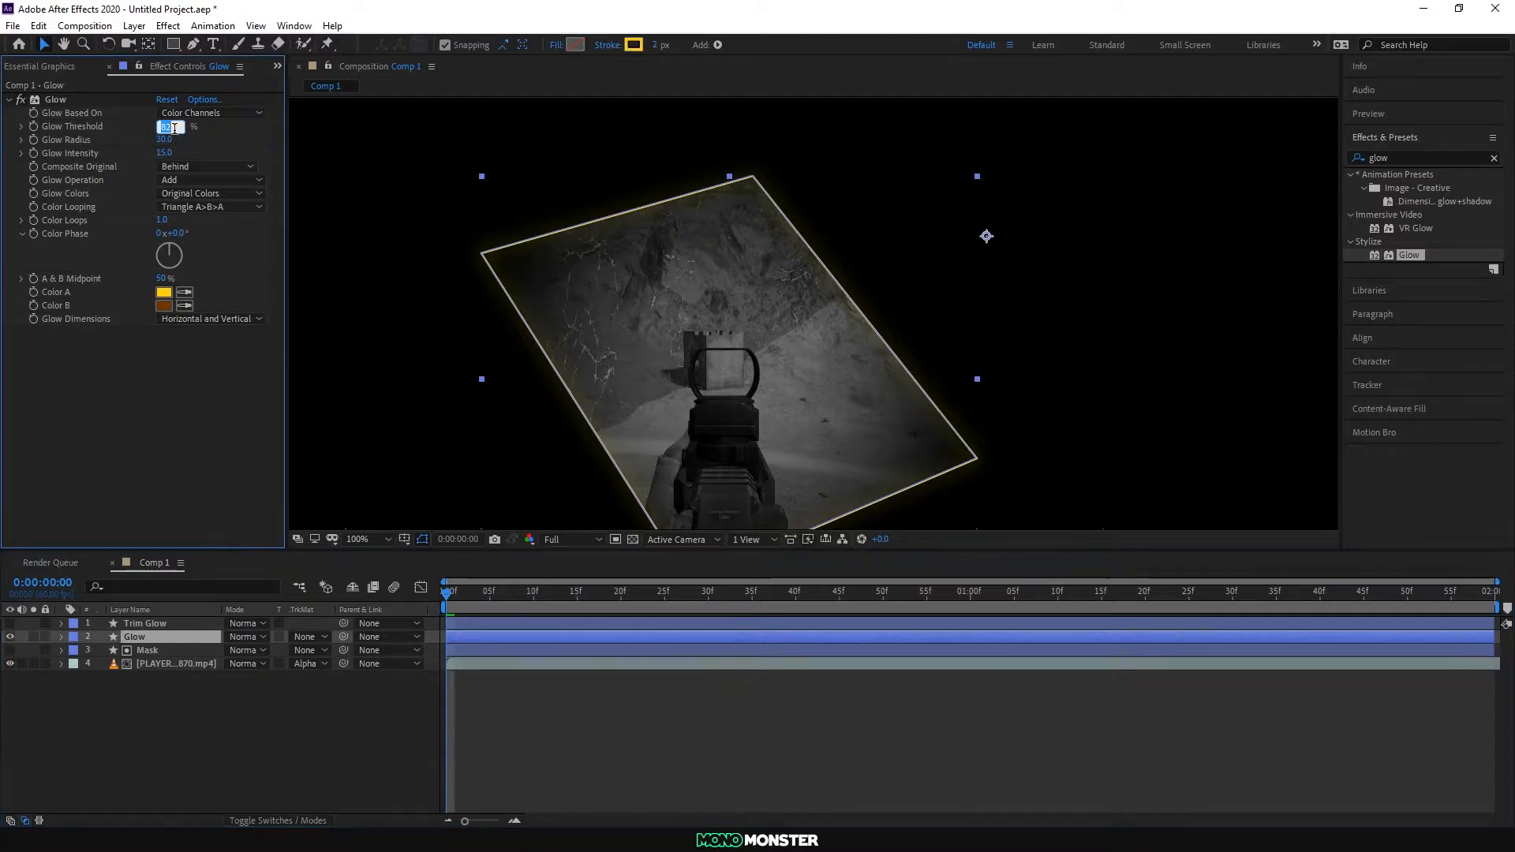
type("92")
key("Return")
left_click(315, 213)
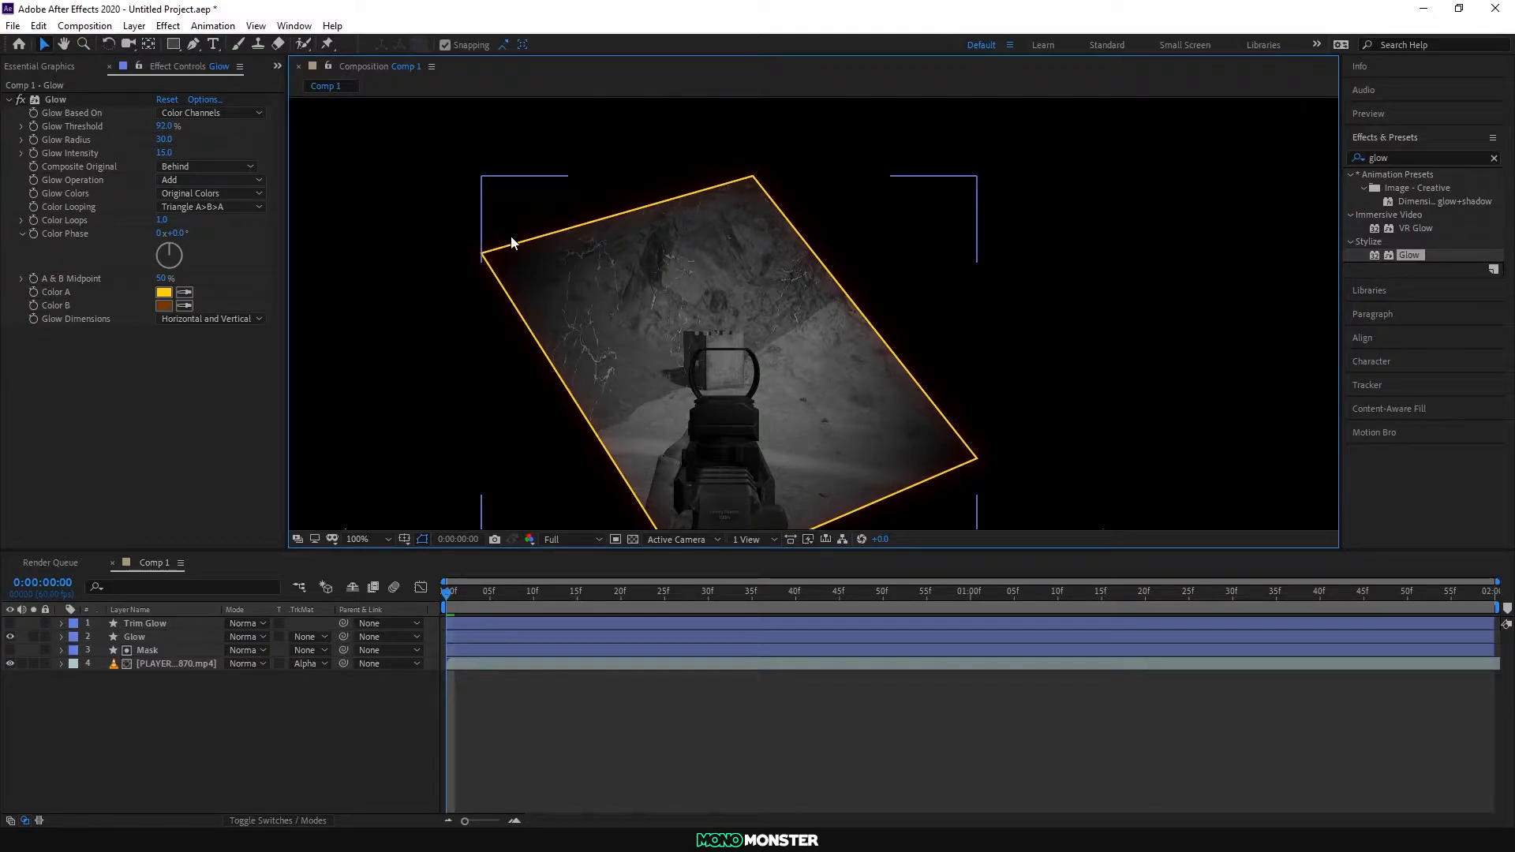
Step: Lower the Glow layer's opacity to 32% in its transform properties
left_click(62, 637)
left_click(77, 678)
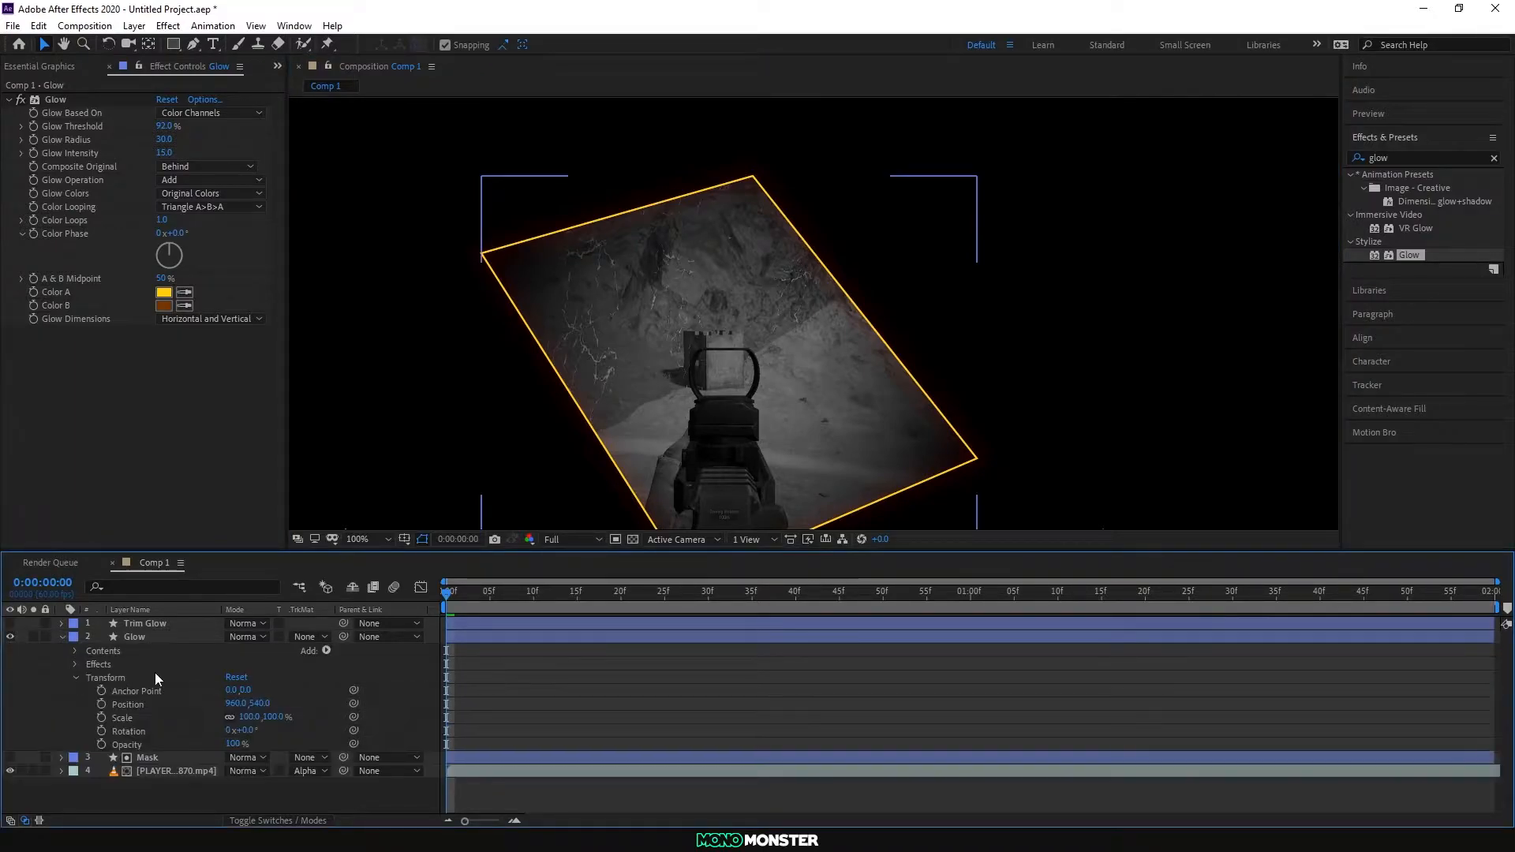
left_click_drag(234, 744, 183, 748)
left_click(362, 471)
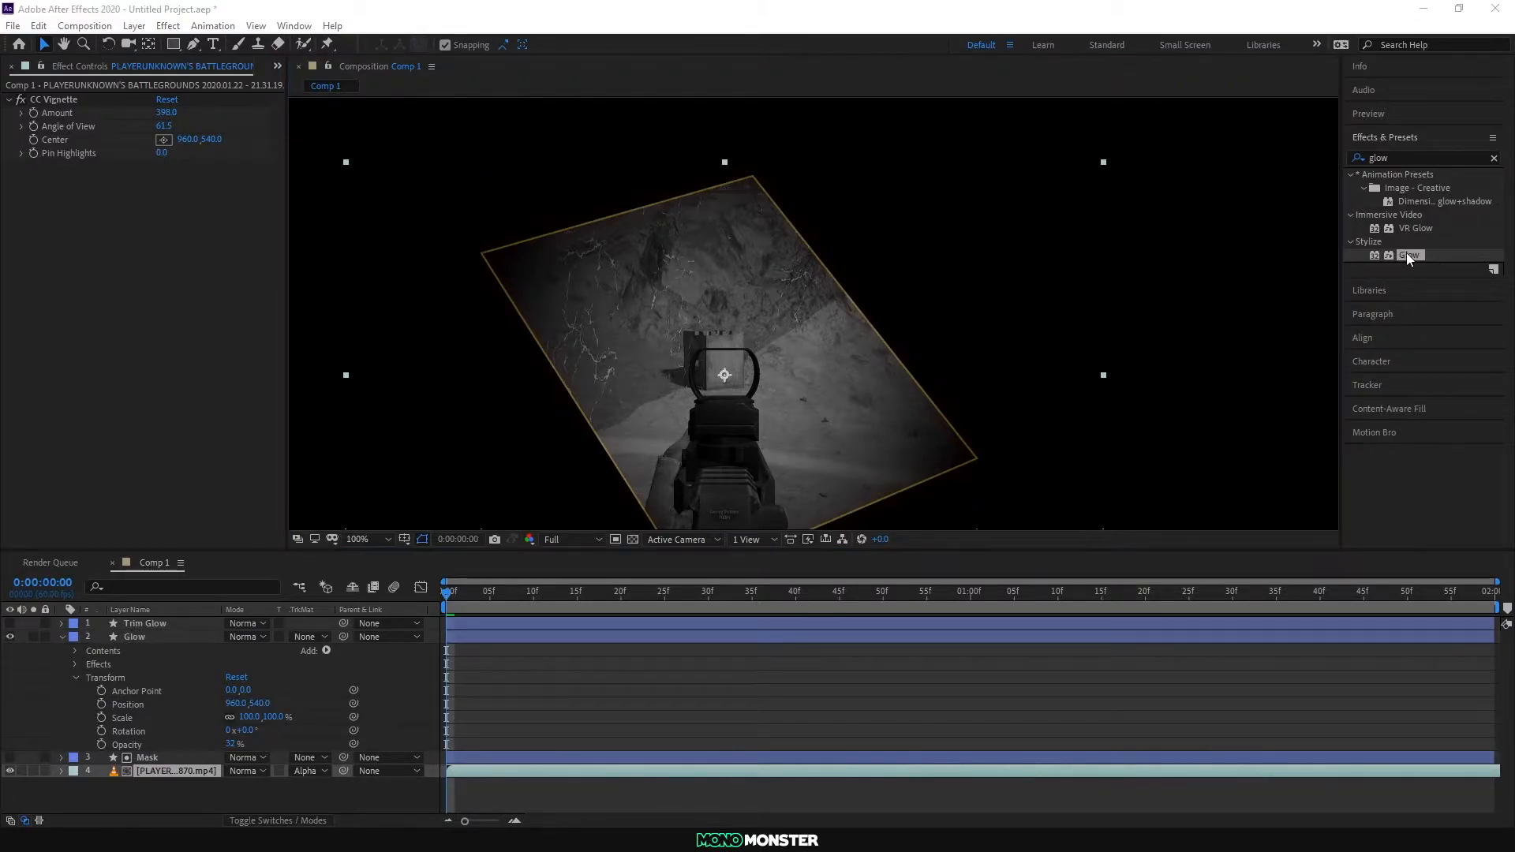
Step: Apply the Stylize Glow effect to the Trim Glow layer
left_click_drag(1411, 255, 164, 623)
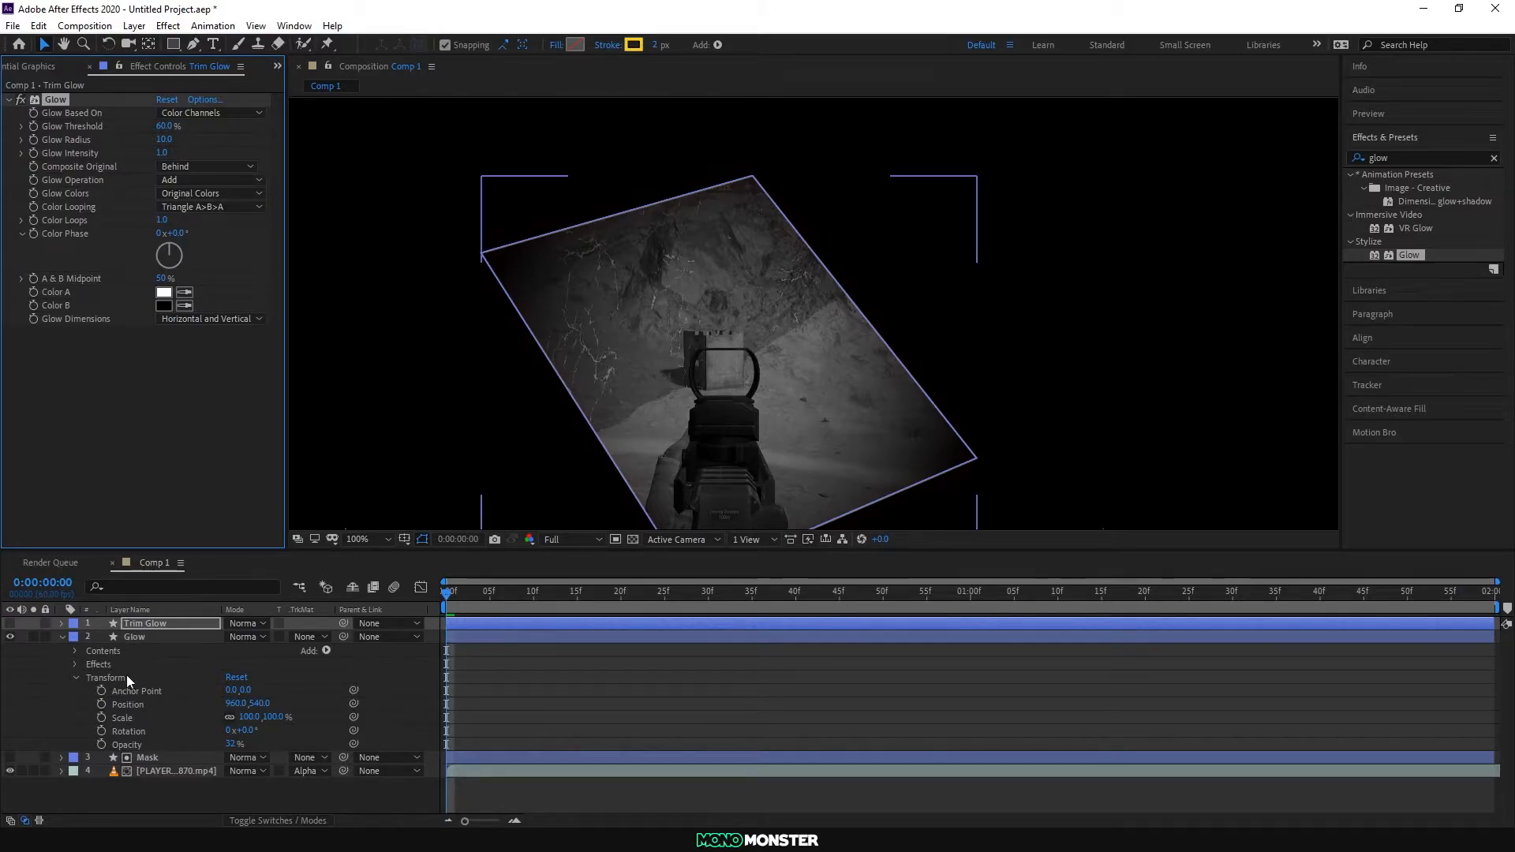
left_click(132, 636)
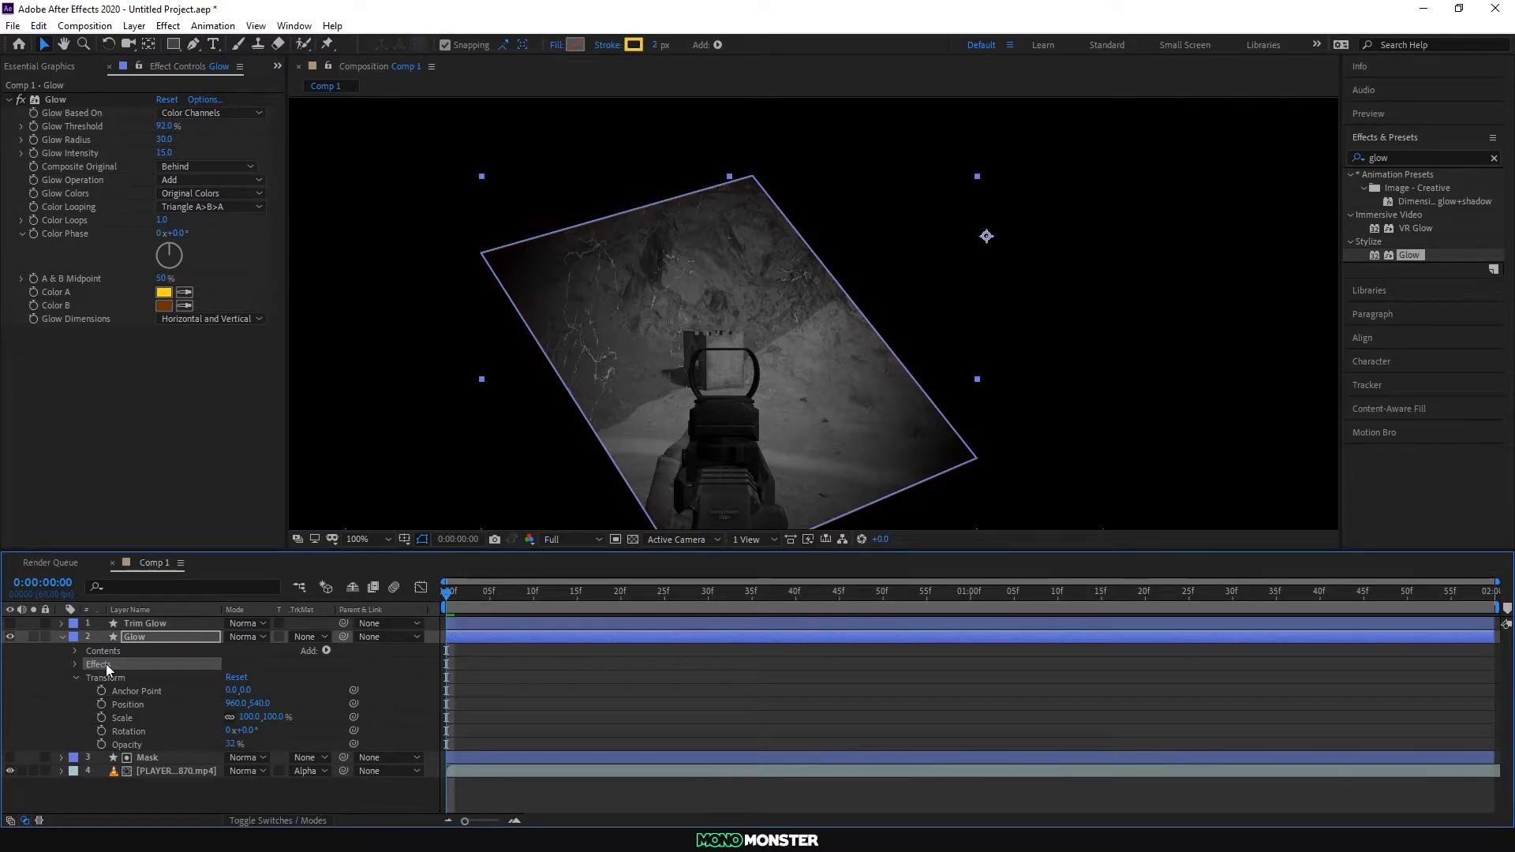
Step: Paste the Glow layer's Glow effect settings onto the Trim Glow layer and make that layer visible again
left_click(138, 626)
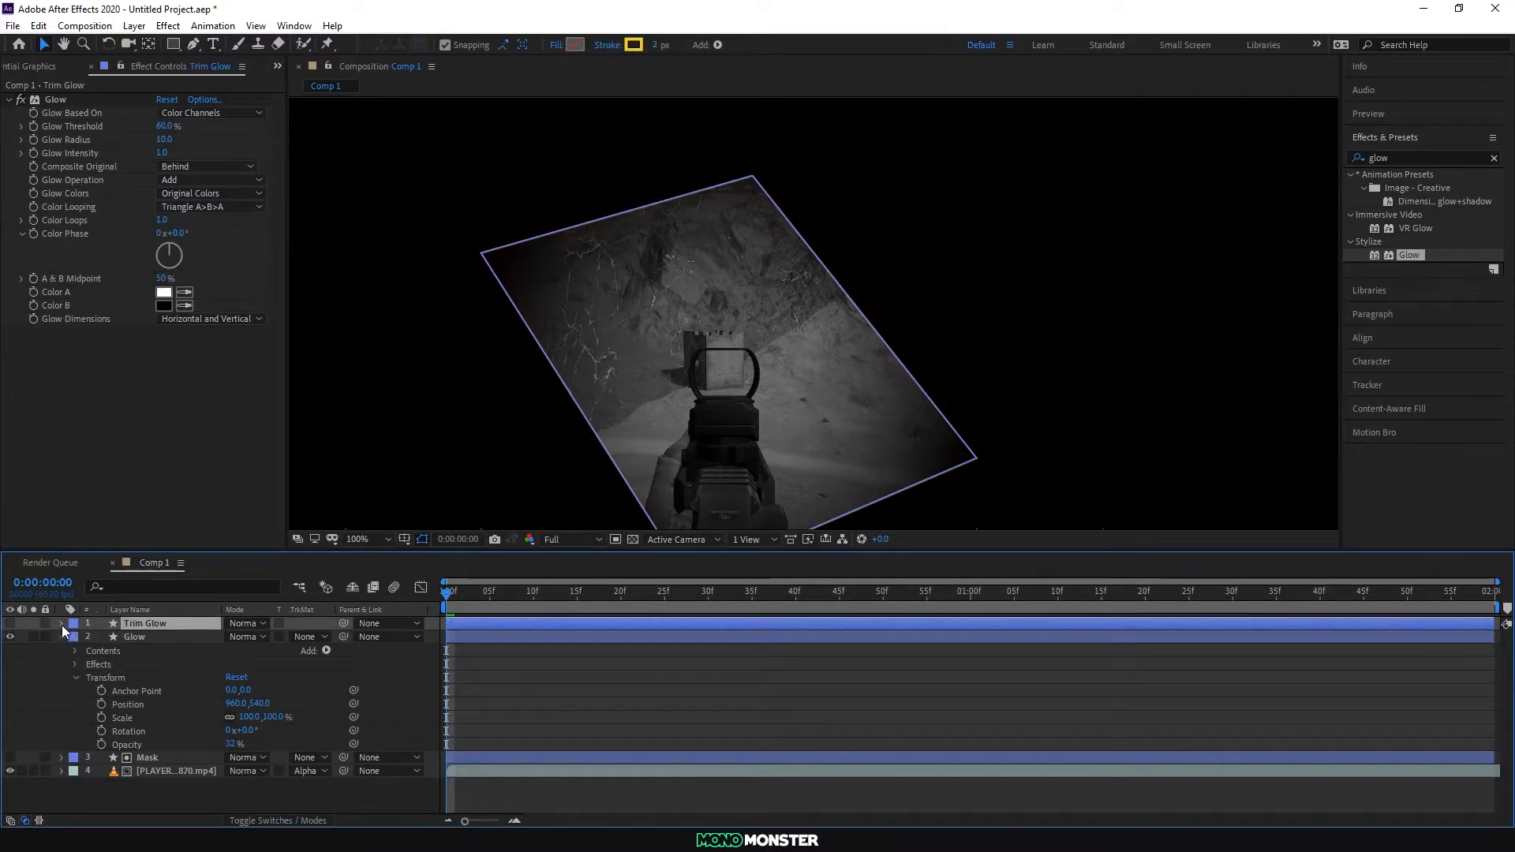
left_click(63, 624)
left_click(101, 651)
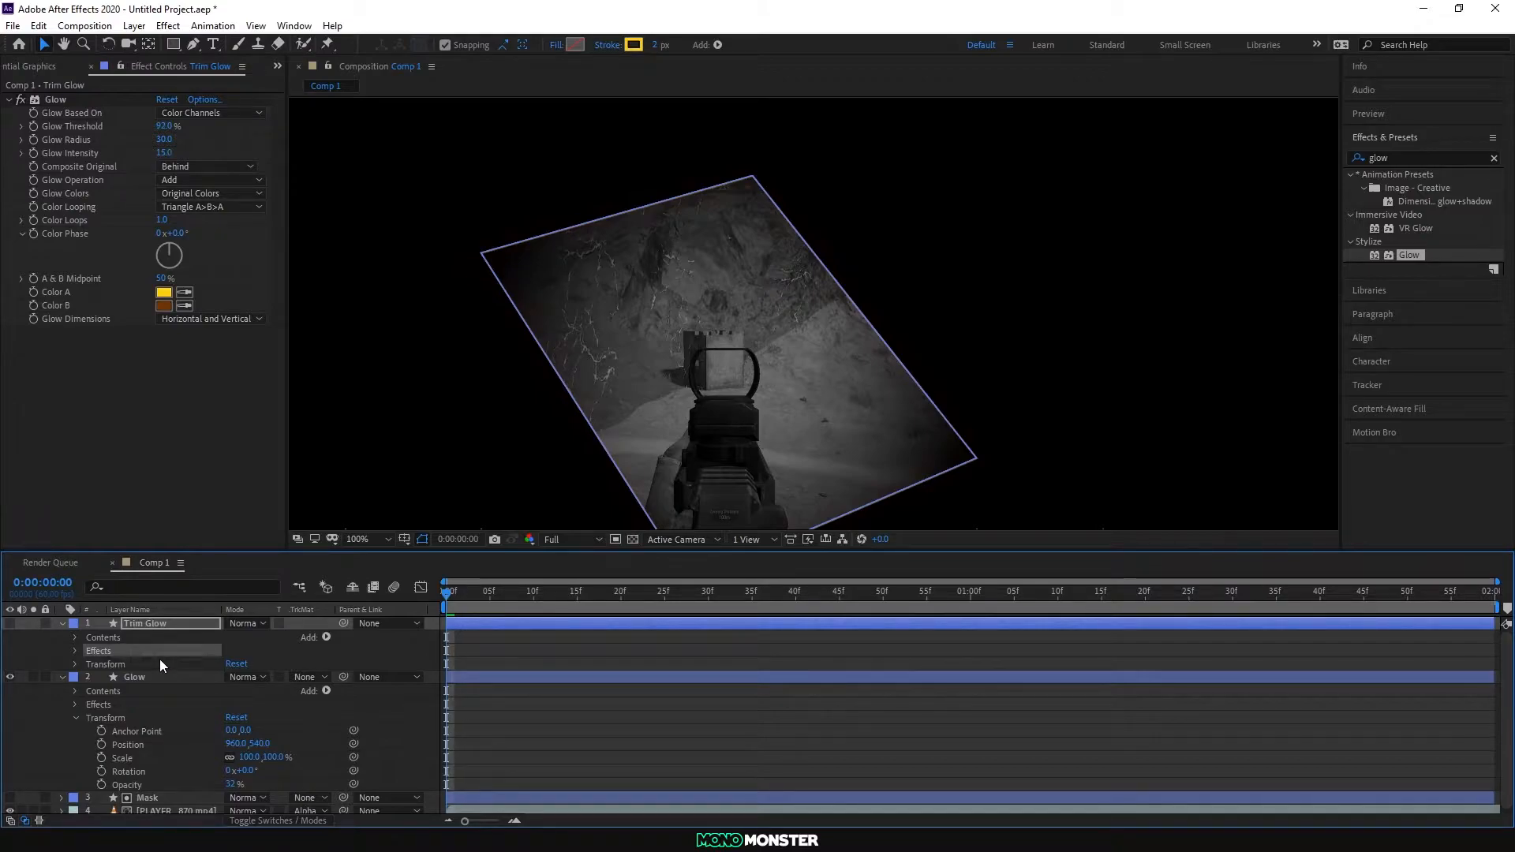
left_click(10, 623)
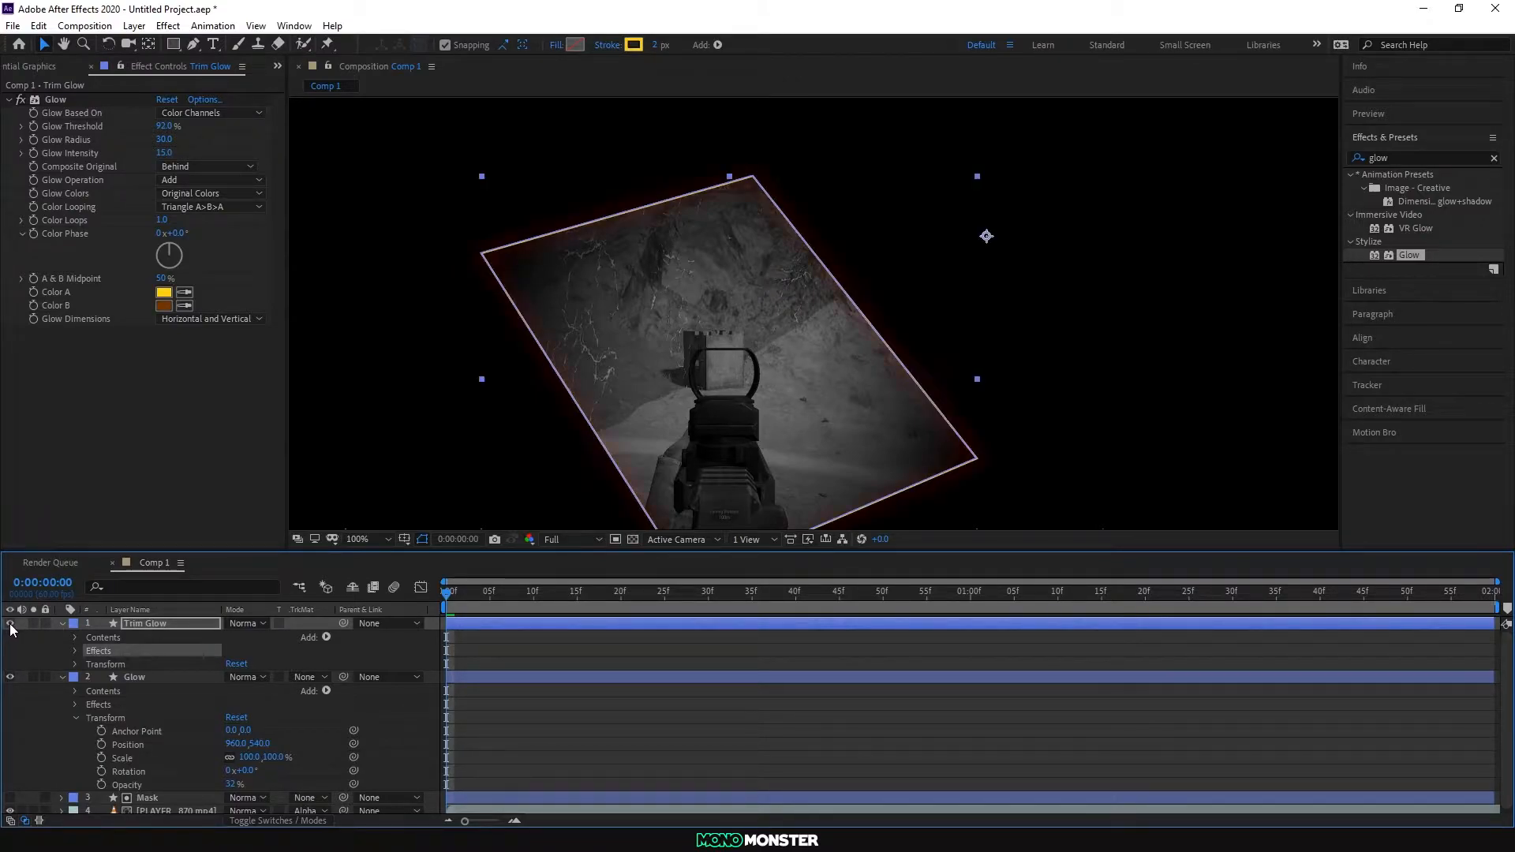
left_click(291, 446)
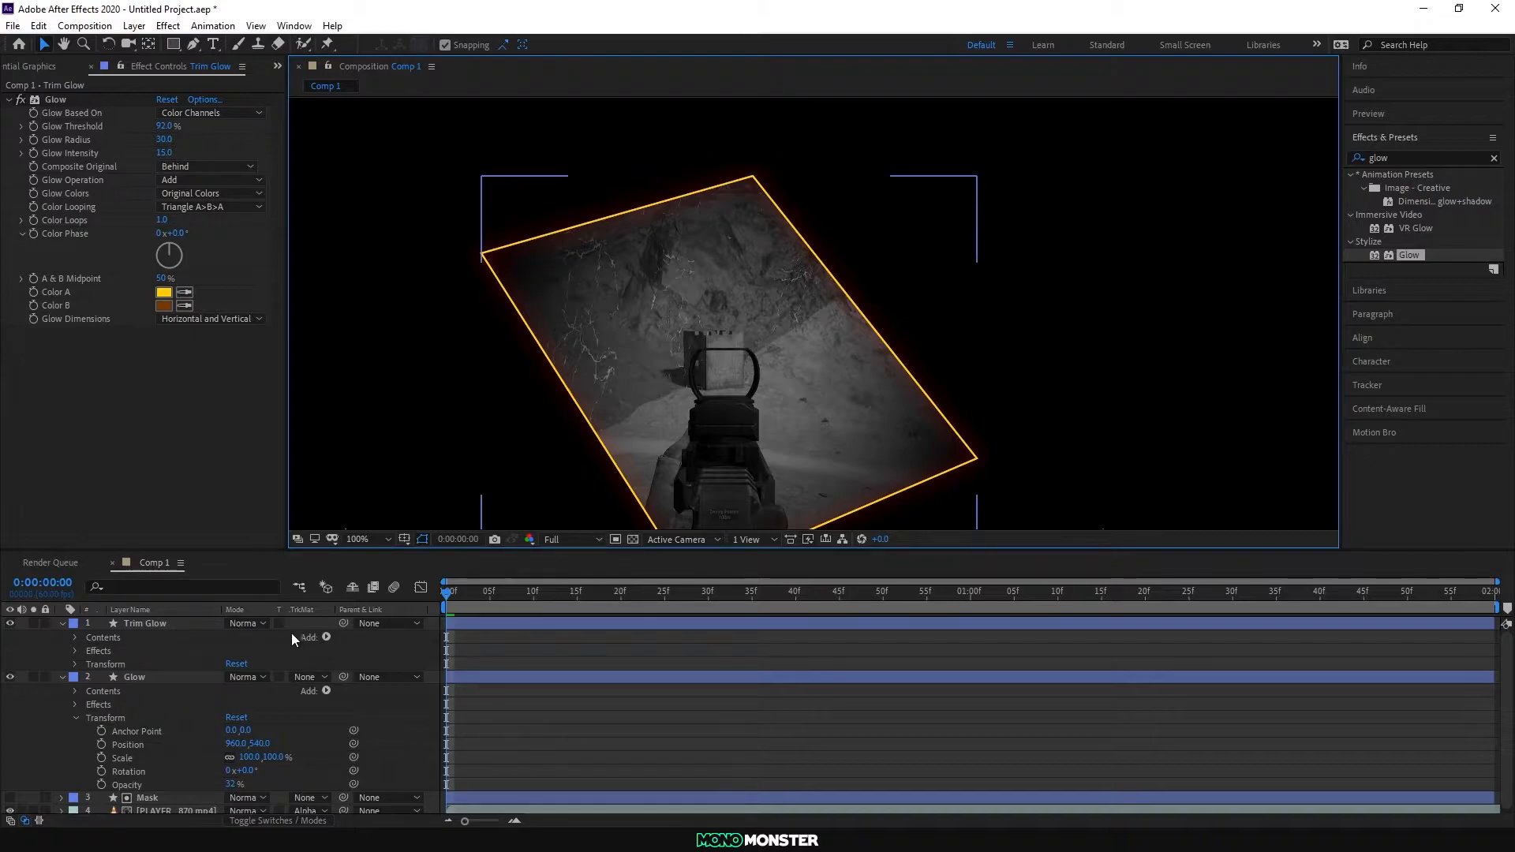
Step: Add Trim Paths to the Trim Glow layer's contents and expand its properties
left_click(326, 637)
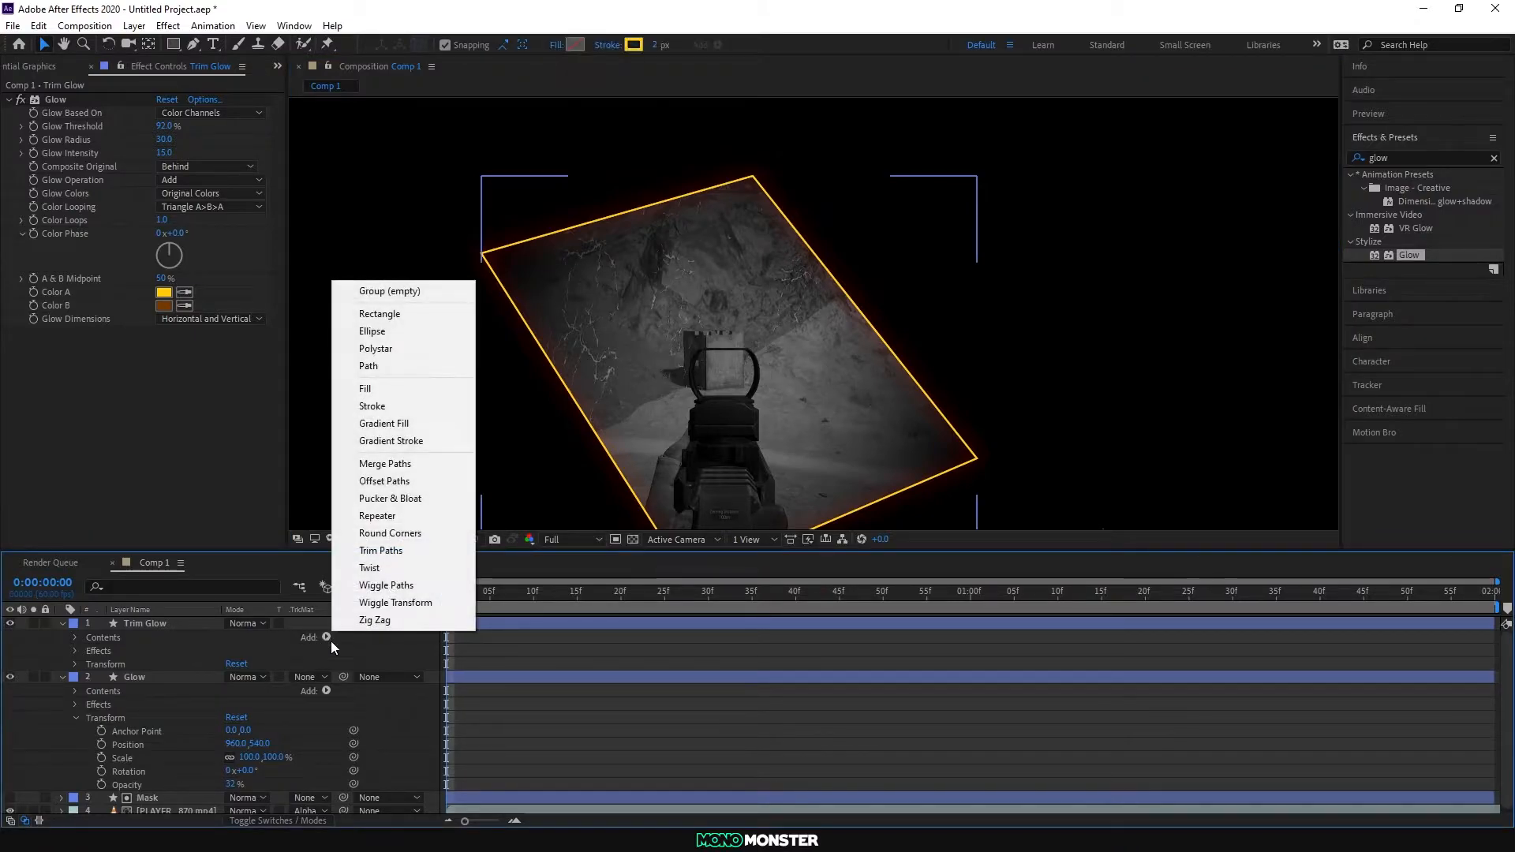
left_click(406, 546)
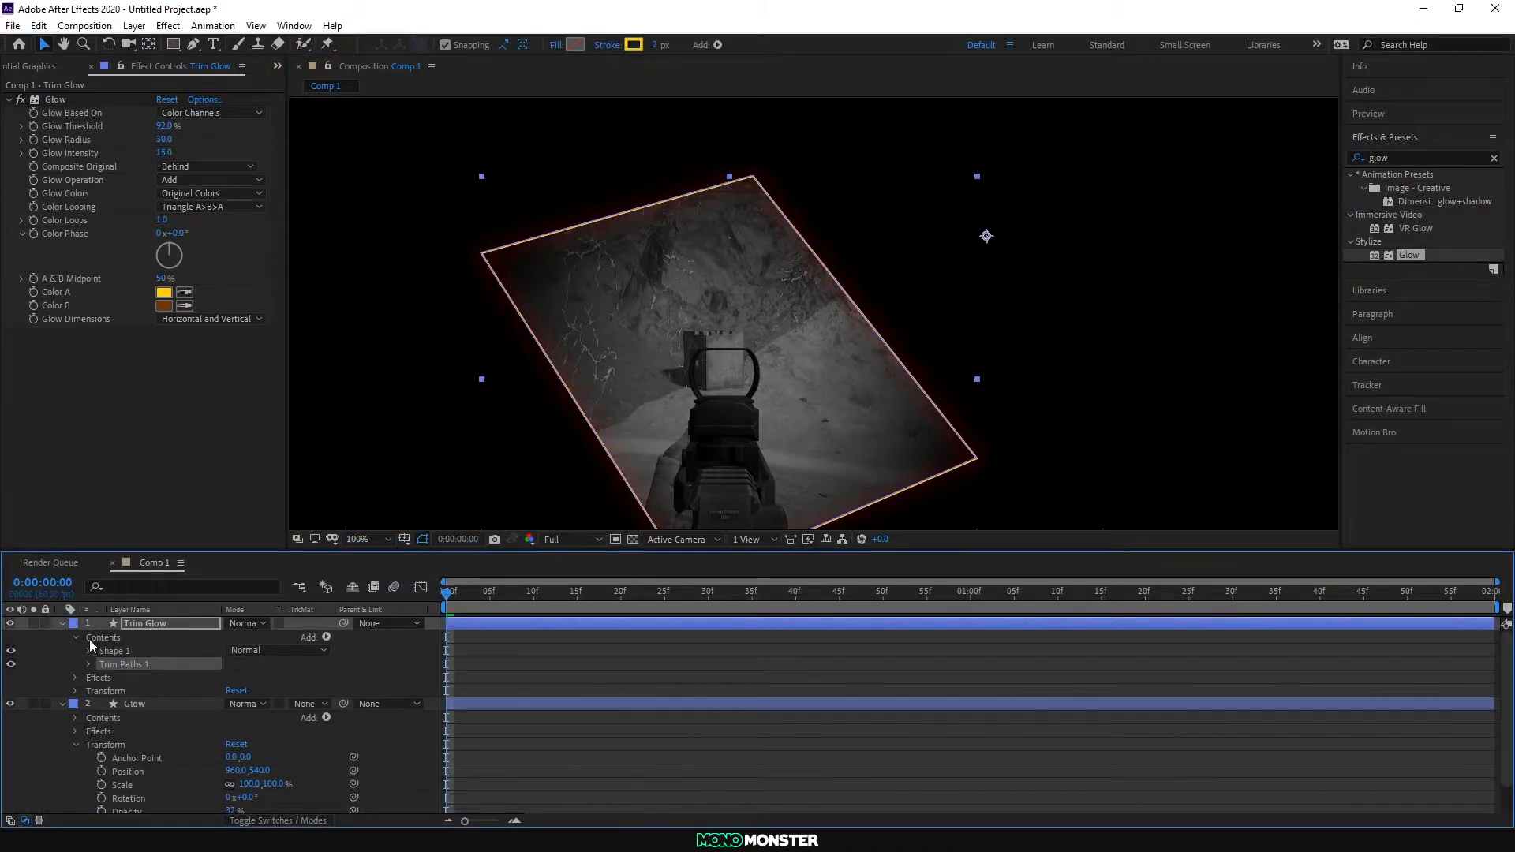
left_click(87, 665)
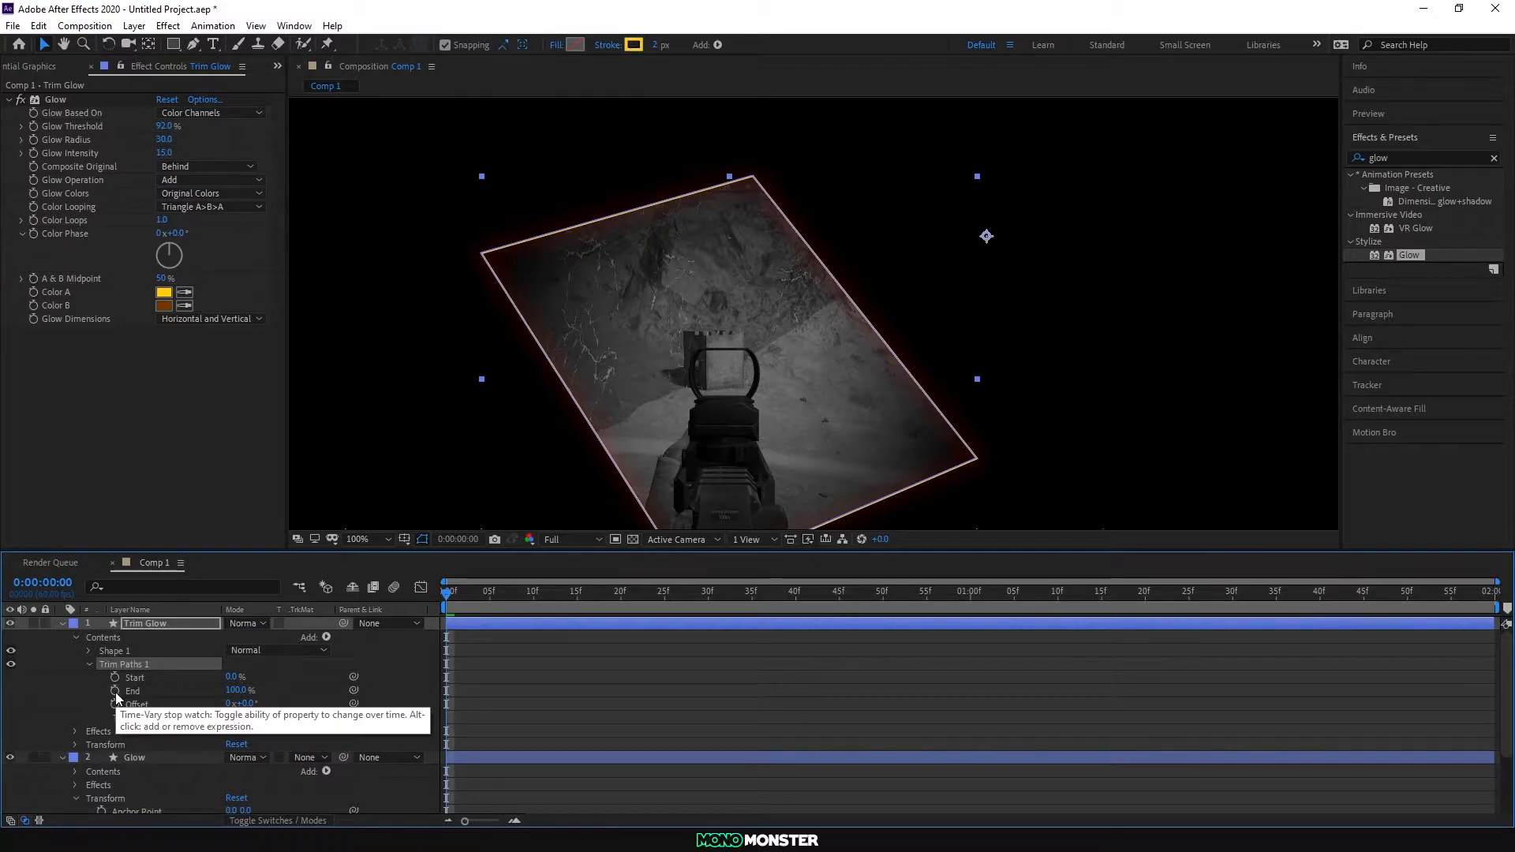
Step: Keyframe the Trim Paths End from 0% at frame 0 to 100% at frame 20 and scrub back through the animation
left_click(115, 692)
left_click(237, 689)
type("0")
key("Return")
left_click_drag(569, 593, 620, 604)
left_click(236, 690)
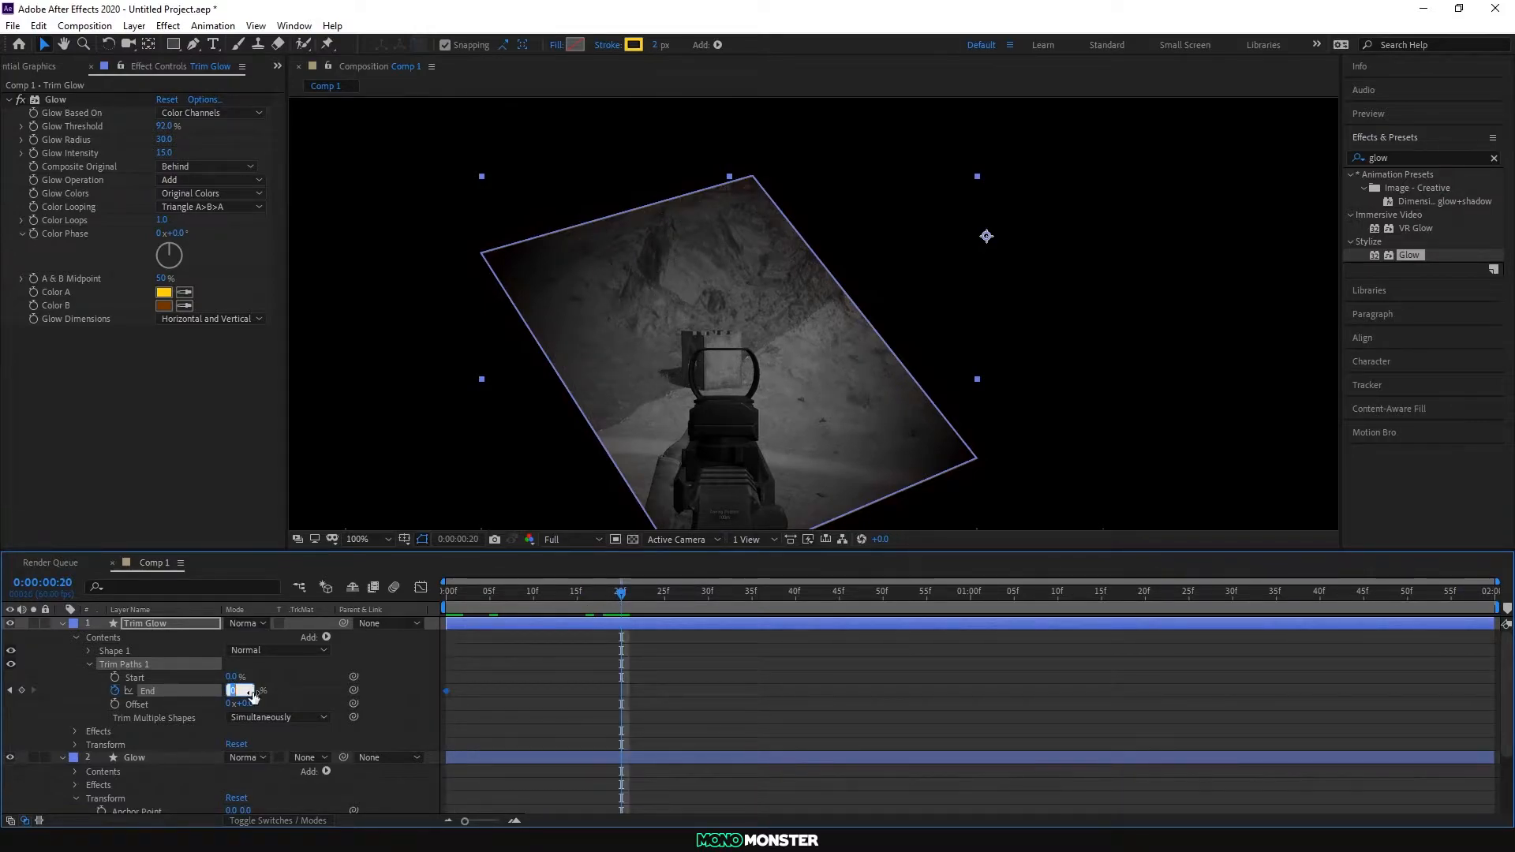
type("10")
key("Return")
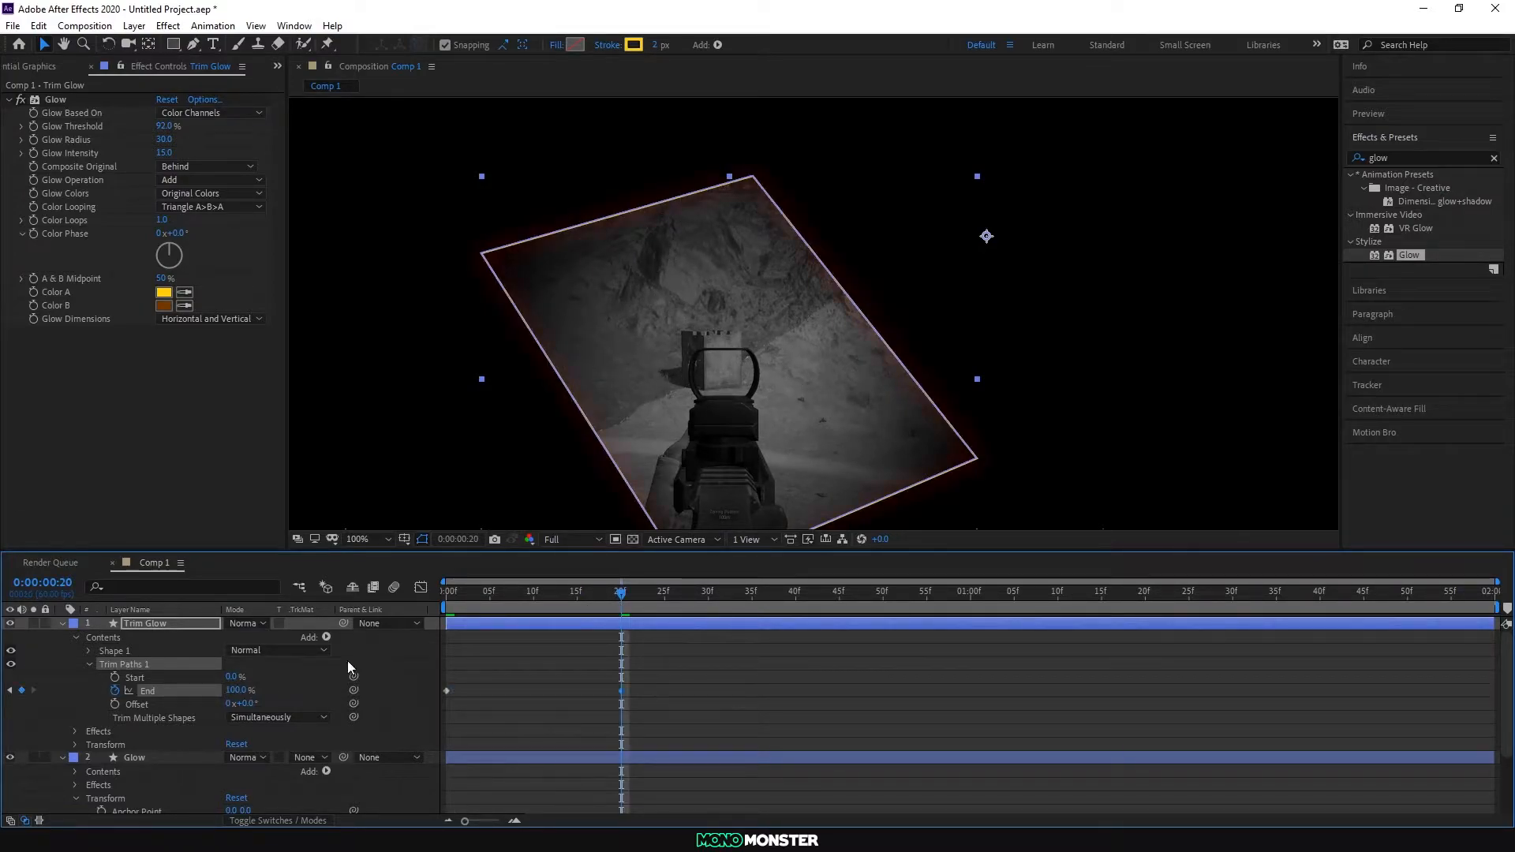
left_click(357, 368)
mouse_move(621, 593)
left_mouse_down()
mouse_move(431, 589)
mouse_move(621, 609)
mouse_move(396, 594)
mouse_move(514, 598)
left_mouse_up()
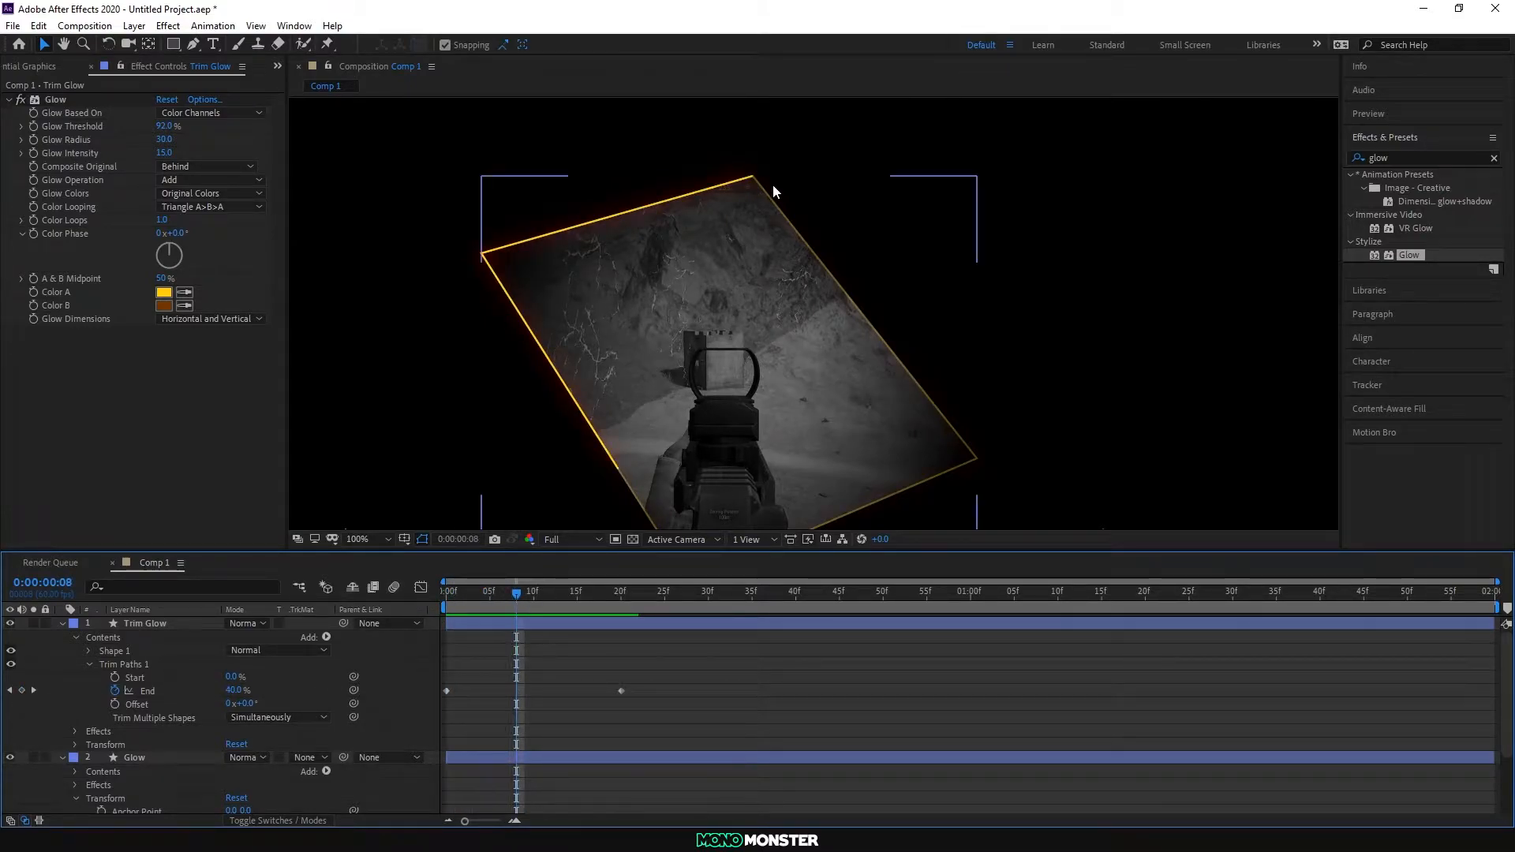
Step: Keyframe the Trim Glow layer's opacity from 100% at frame 0 to 0% at frame 26 and play back the animation
mouse_move(524, 593)
left_mouse_down()
mouse_move(626, 598)
mouse_move(448, 627)
mouse_move(621, 637)
mouse_move(420, 636)
mouse_move(336, 656)
left_mouse_up()
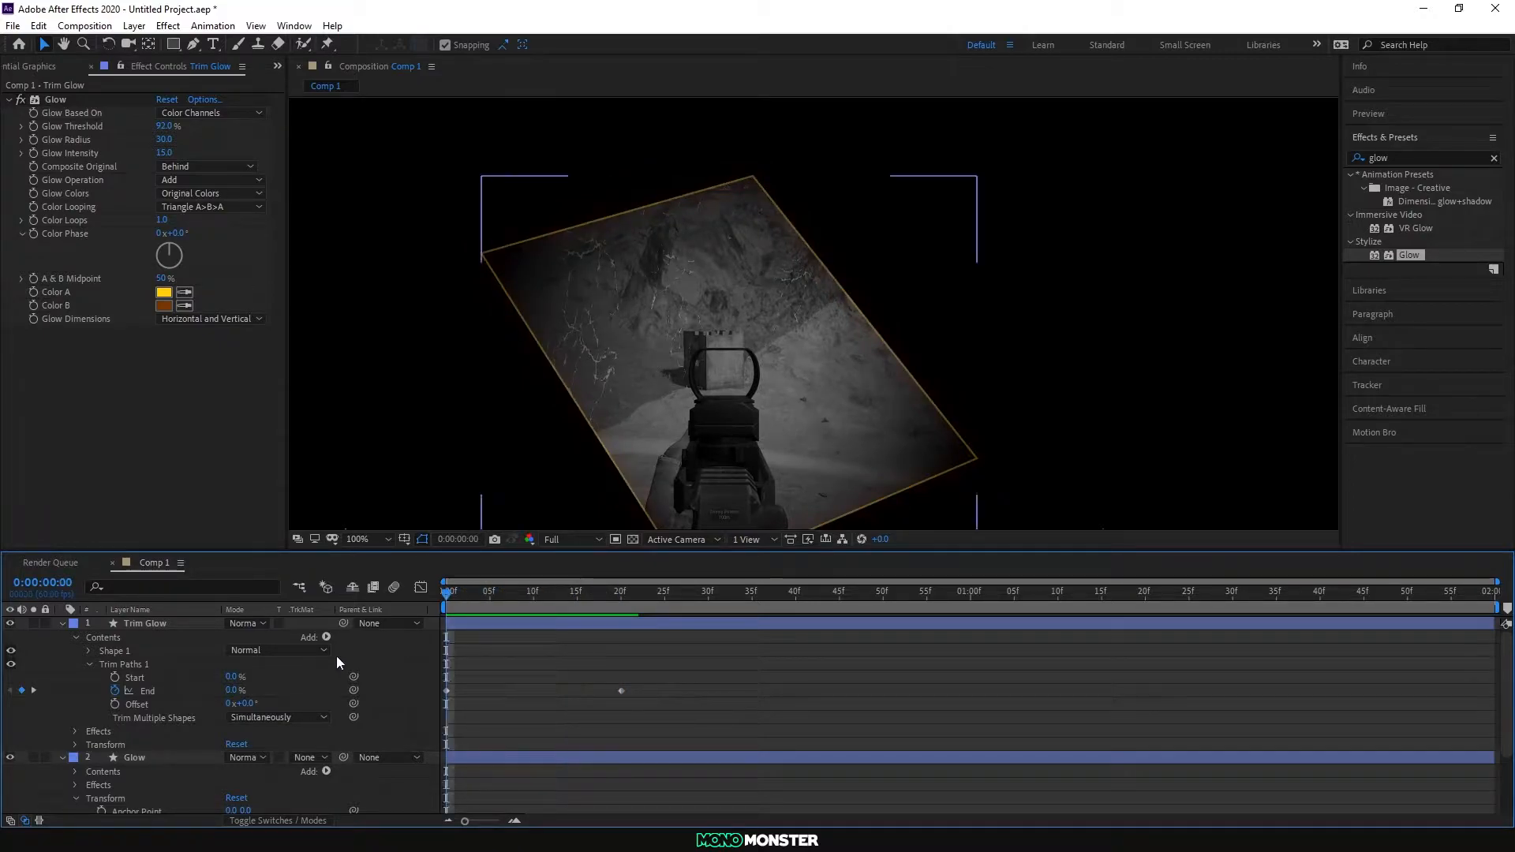
left_click(75, 744)
scroll(112, 723, "down", 4)
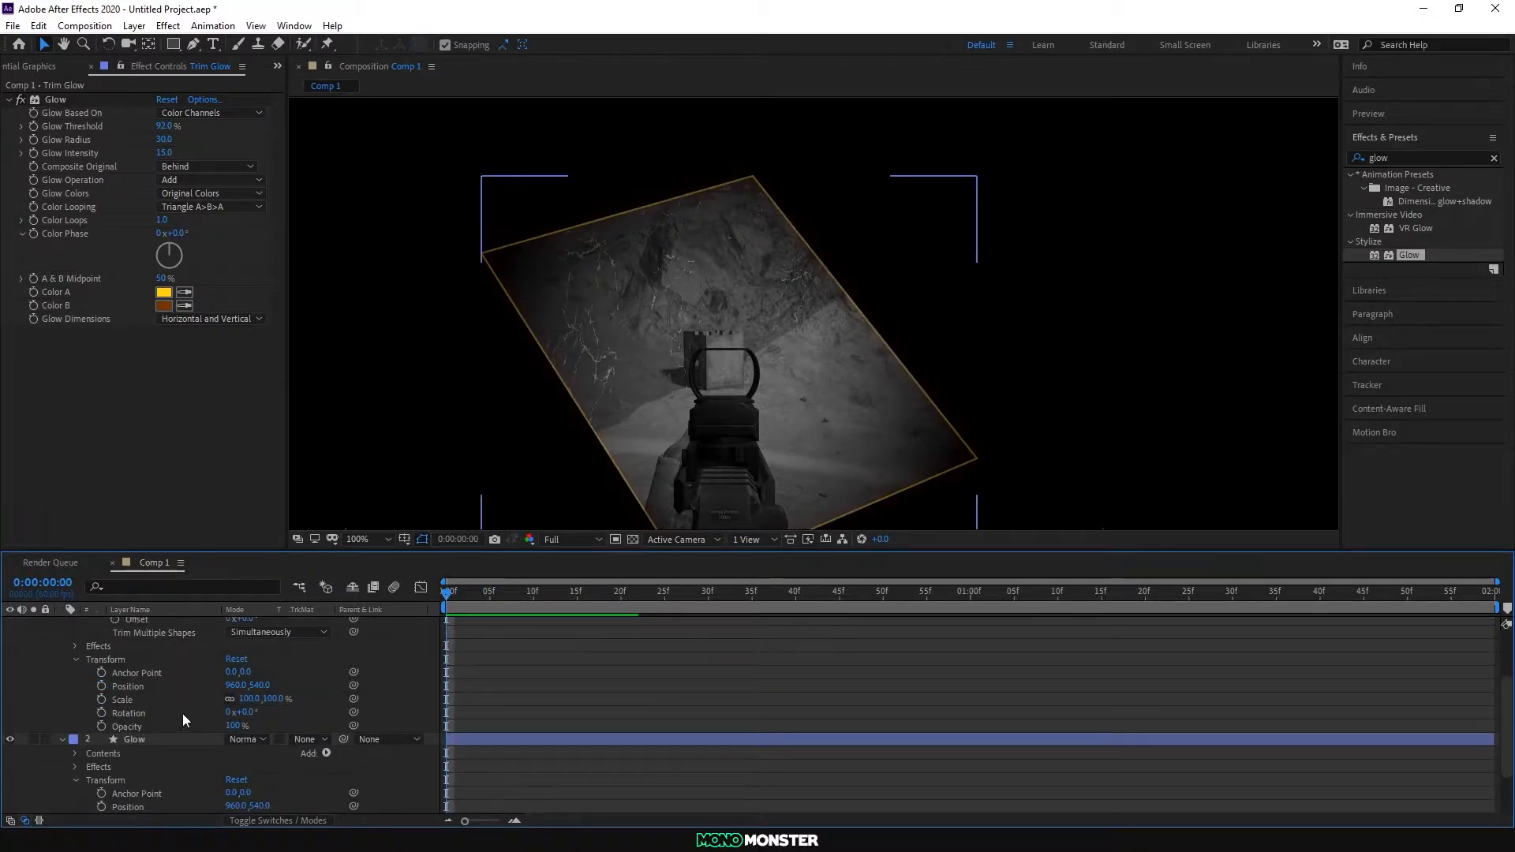
scroll(158, 718, "up", 2)
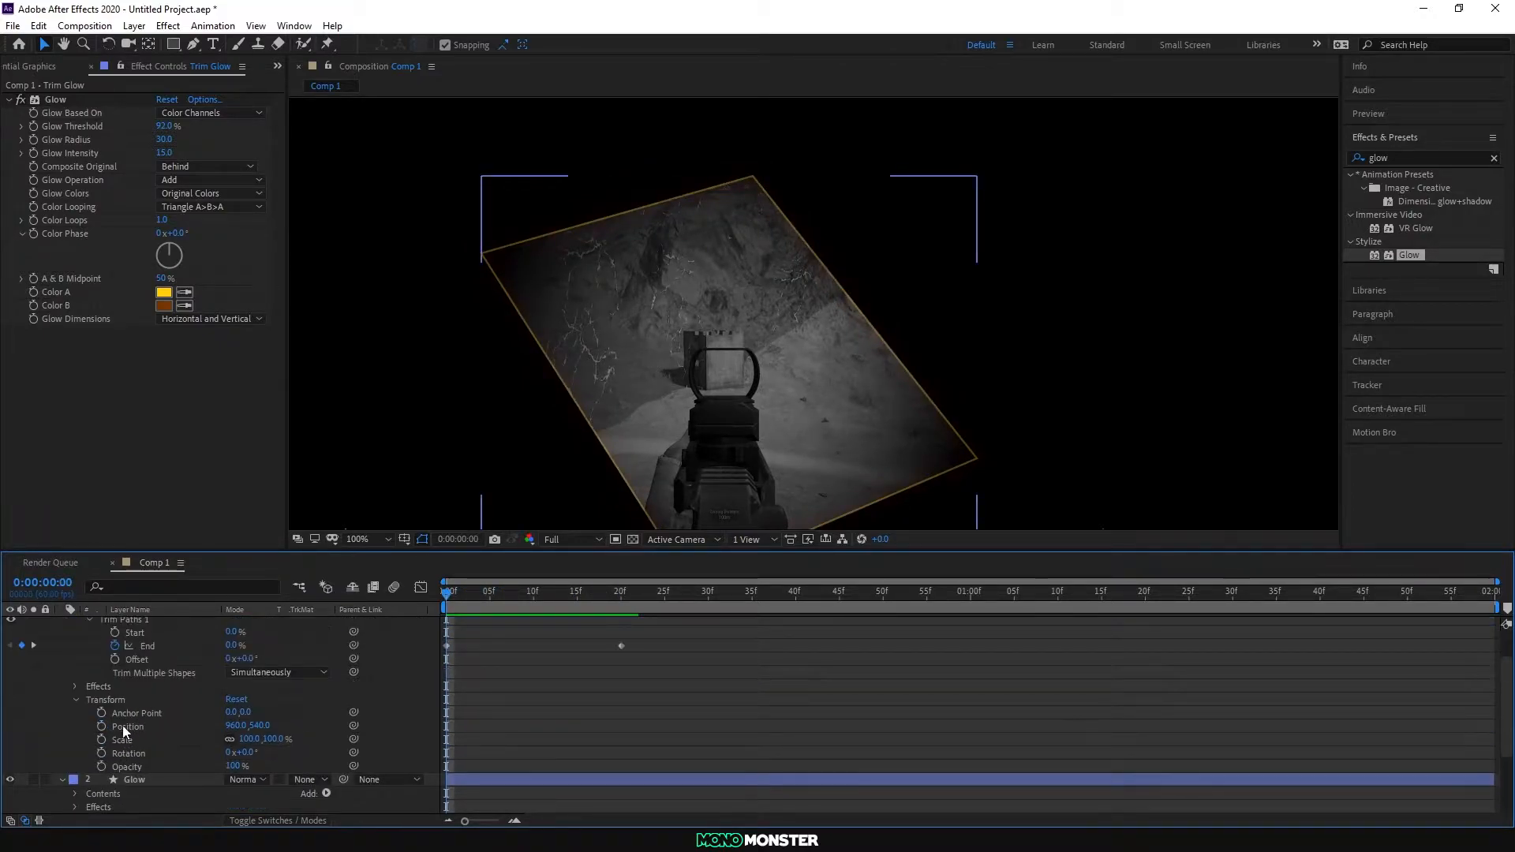
left_click(101, 765)
left_click_drag(447, 592, 673, 606)
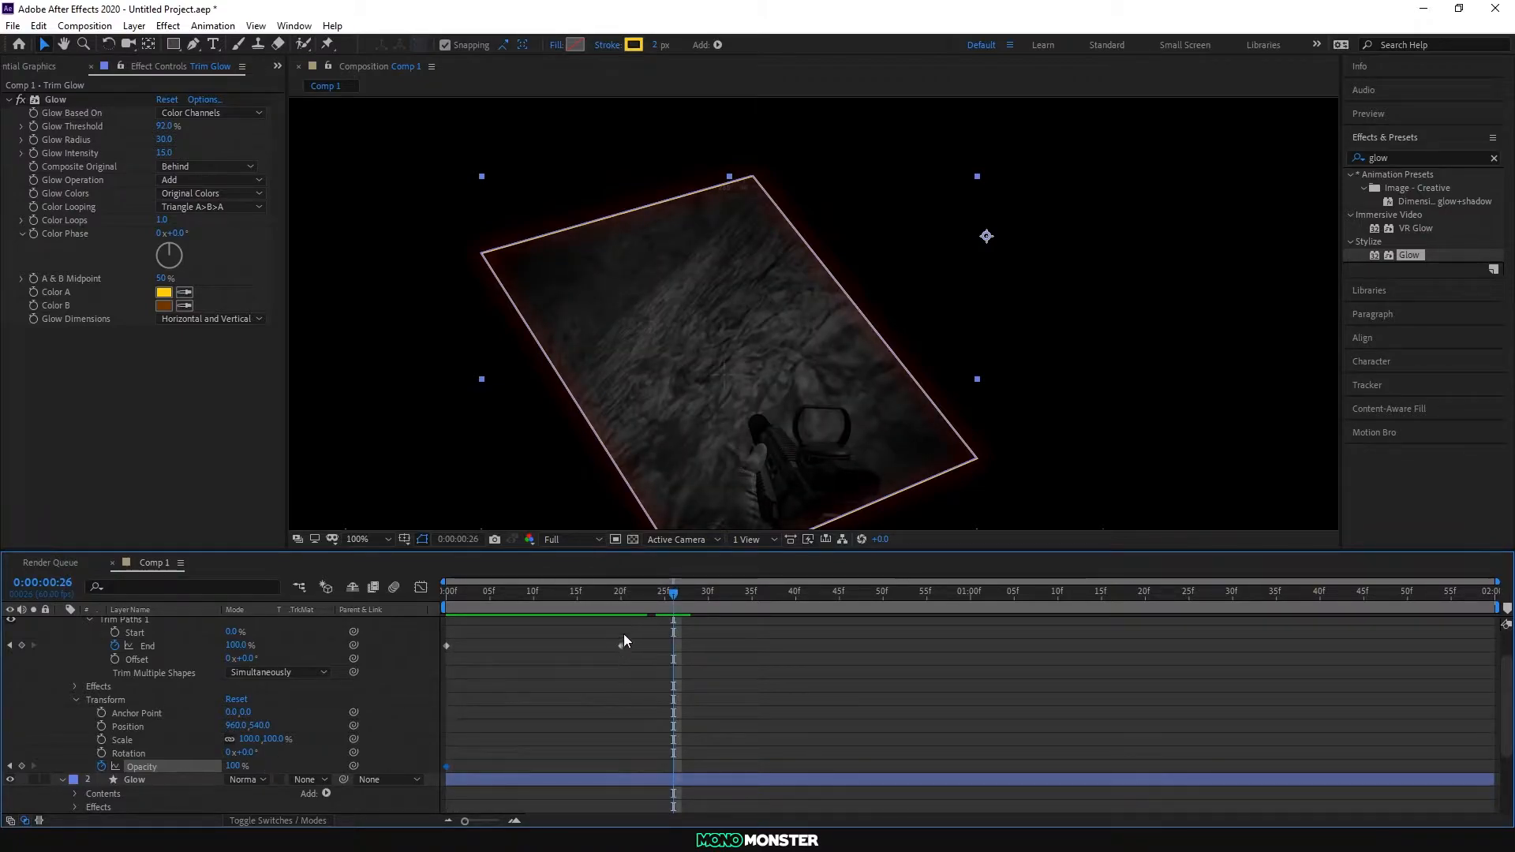
left_click(245, 763)
type("8")
key("Return")
left_click_drag(677, 598, 588, 602)
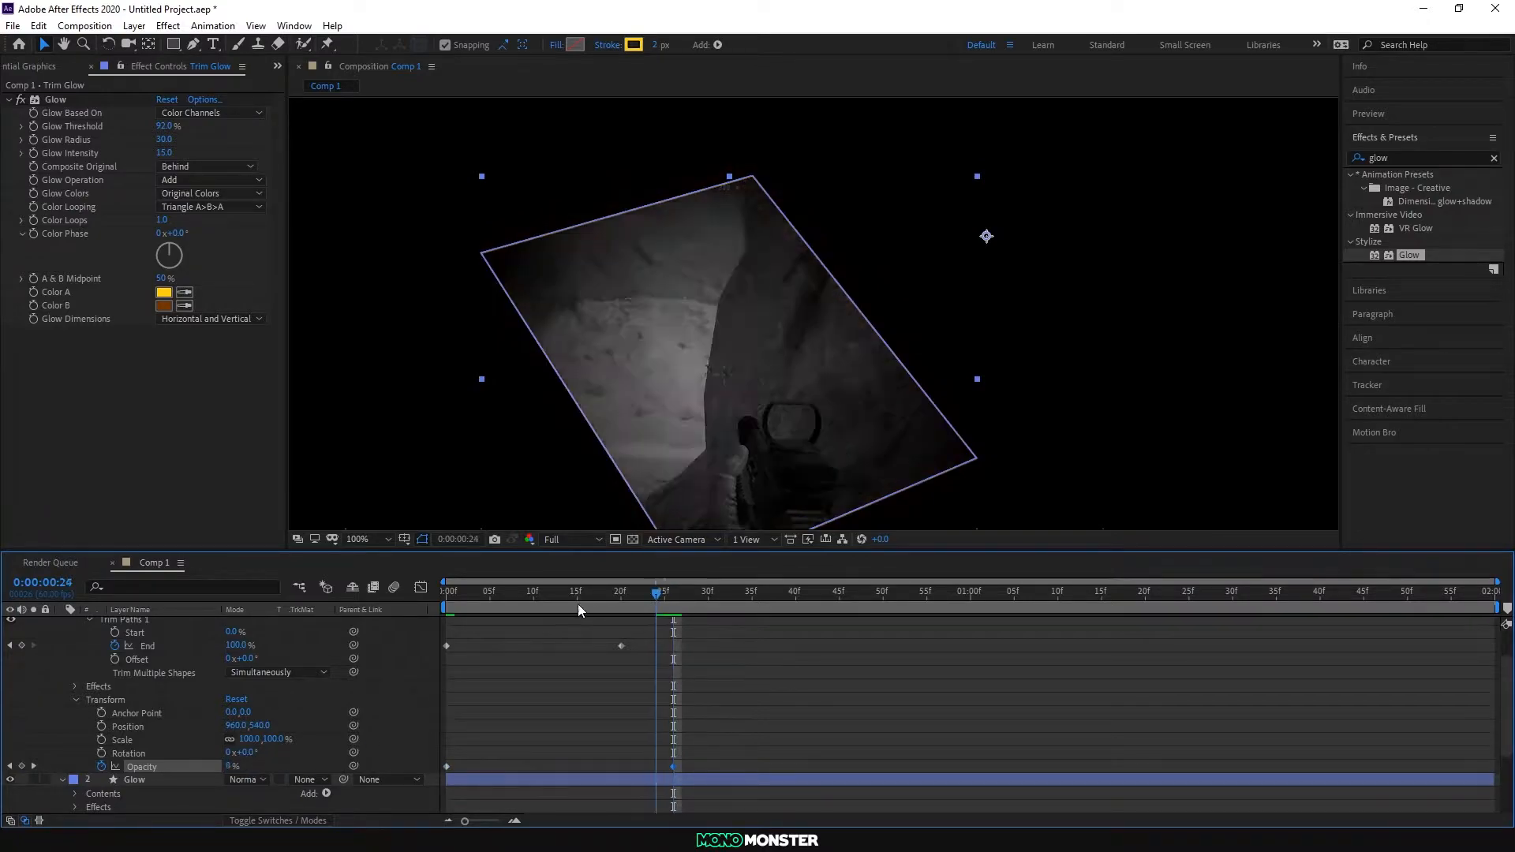
key("Home")
left_click(362, 396)
key("space")
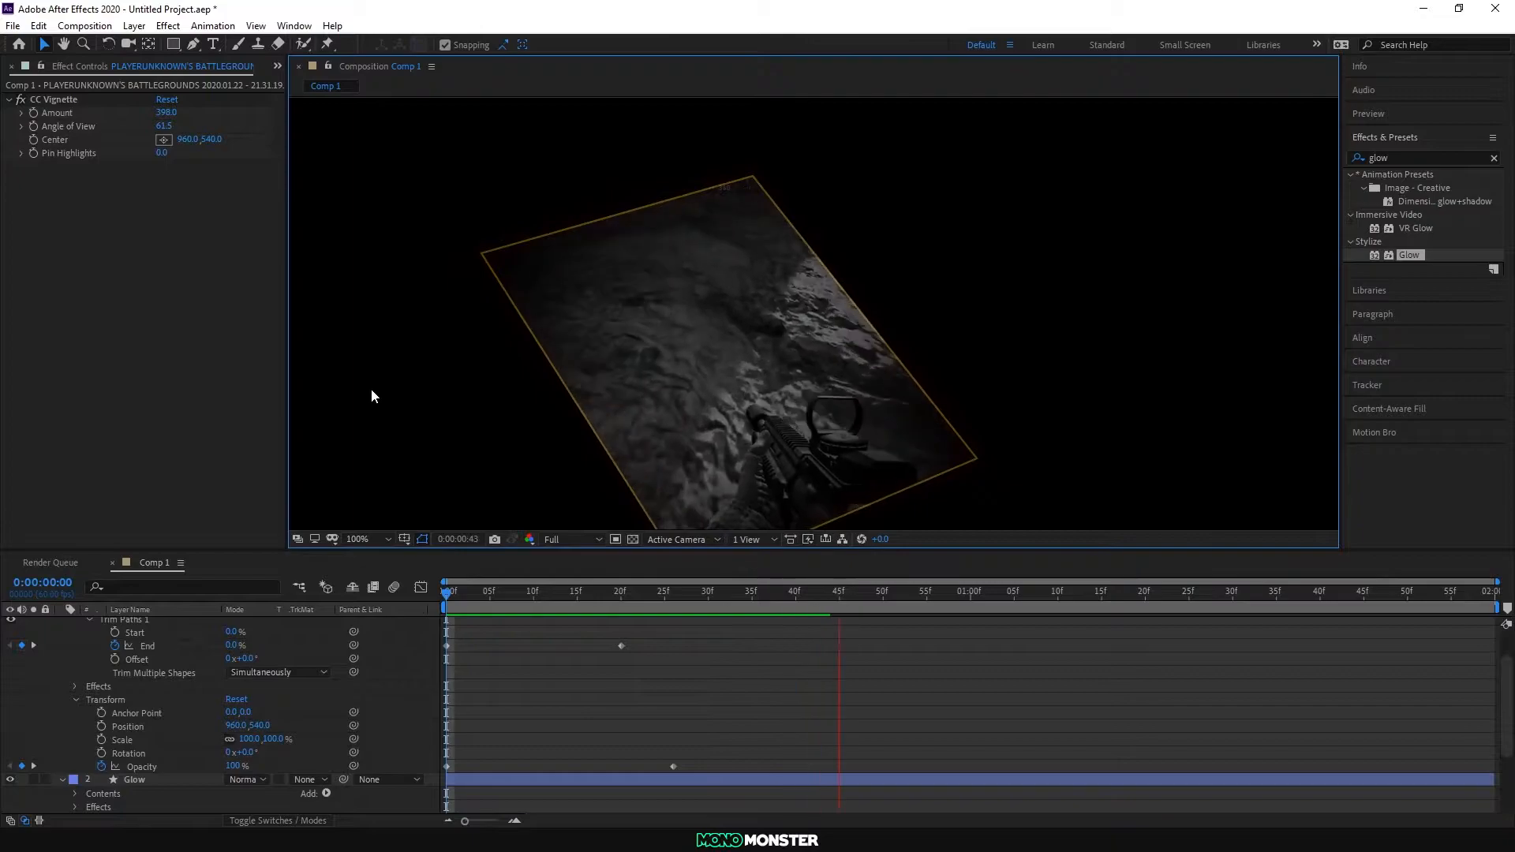
key("space")
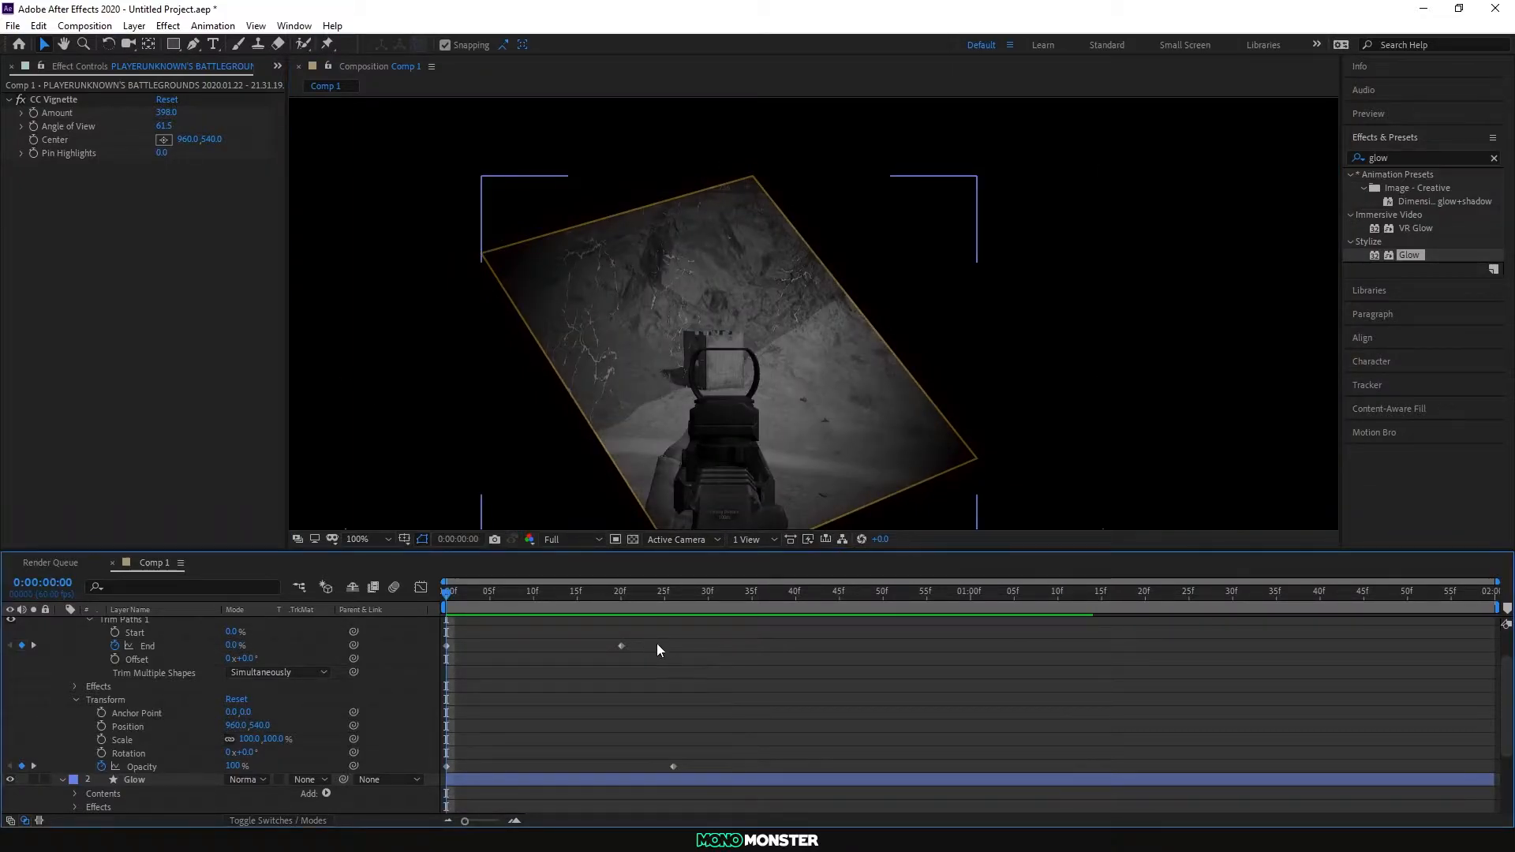
Step: Apply Easy Ease to the Trim Paths End and Opacity keyframes of Trim Glow and play back the animation
mouse_move(646, 637)
left_mouse_down()
mouse_move(548, 663)
mouse_move(444, 658)
left_mouse_up()
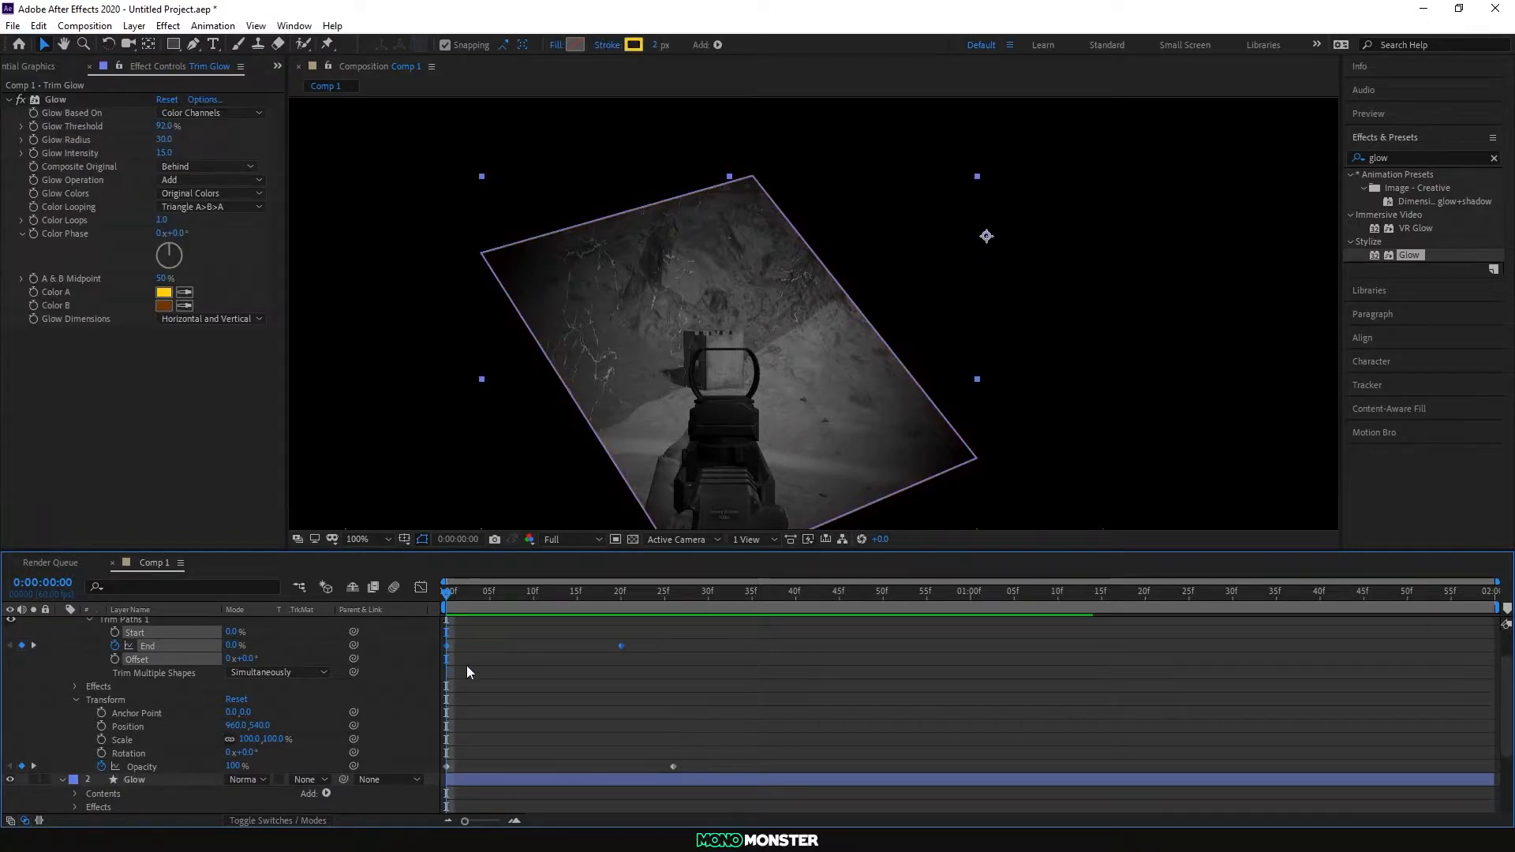
scroll(149, 650, "up", 1)
scroll(169, 658, "down", 1)
key("F9")
left_click_drag(701, 752, 437, 770)
key("F9")
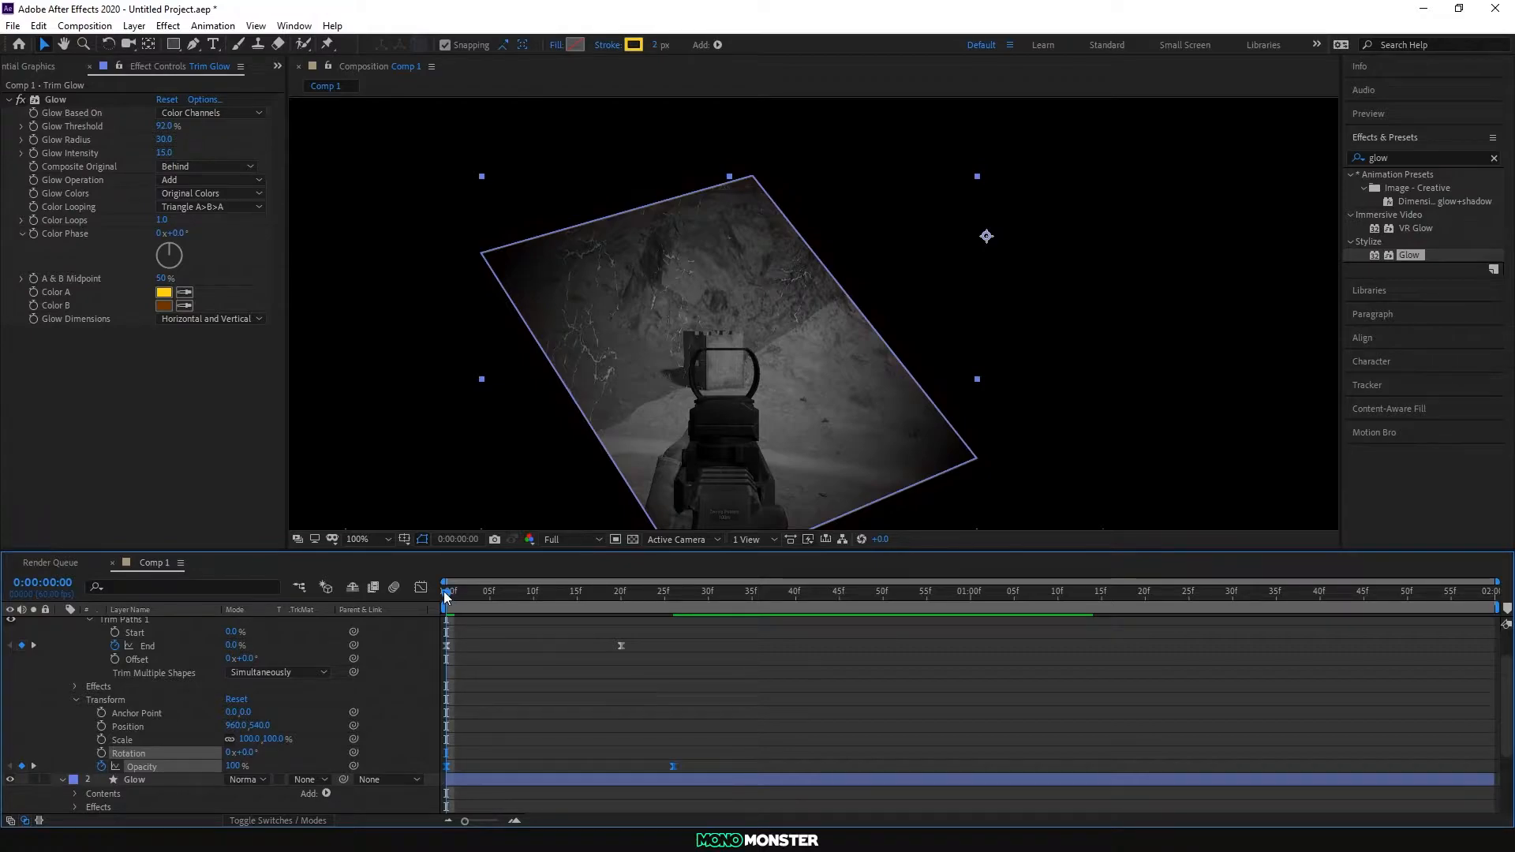
left_click(773, 632)
left_click(429, 438)
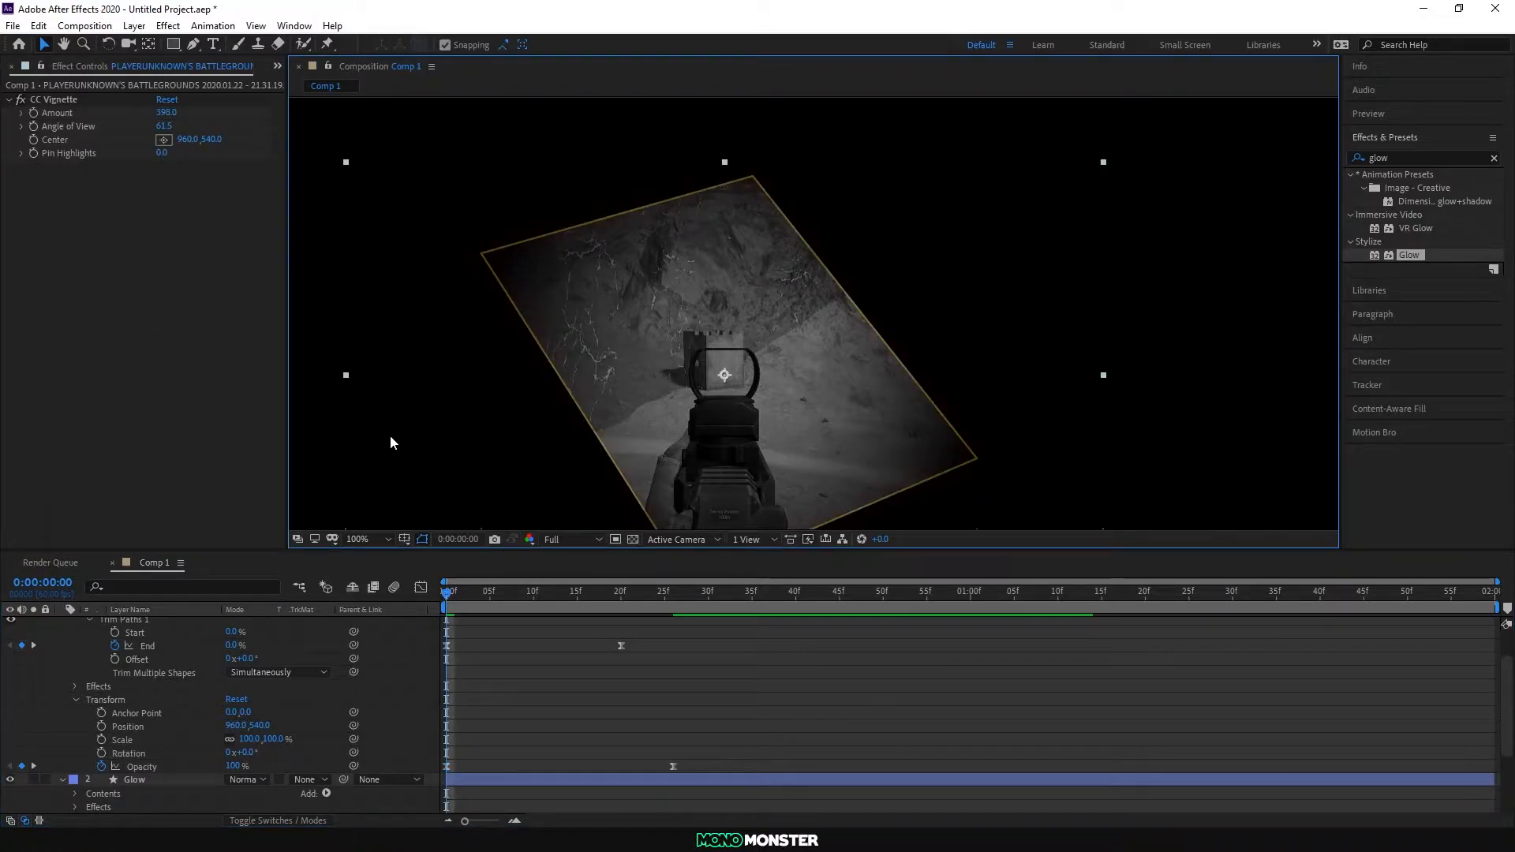
key("space")
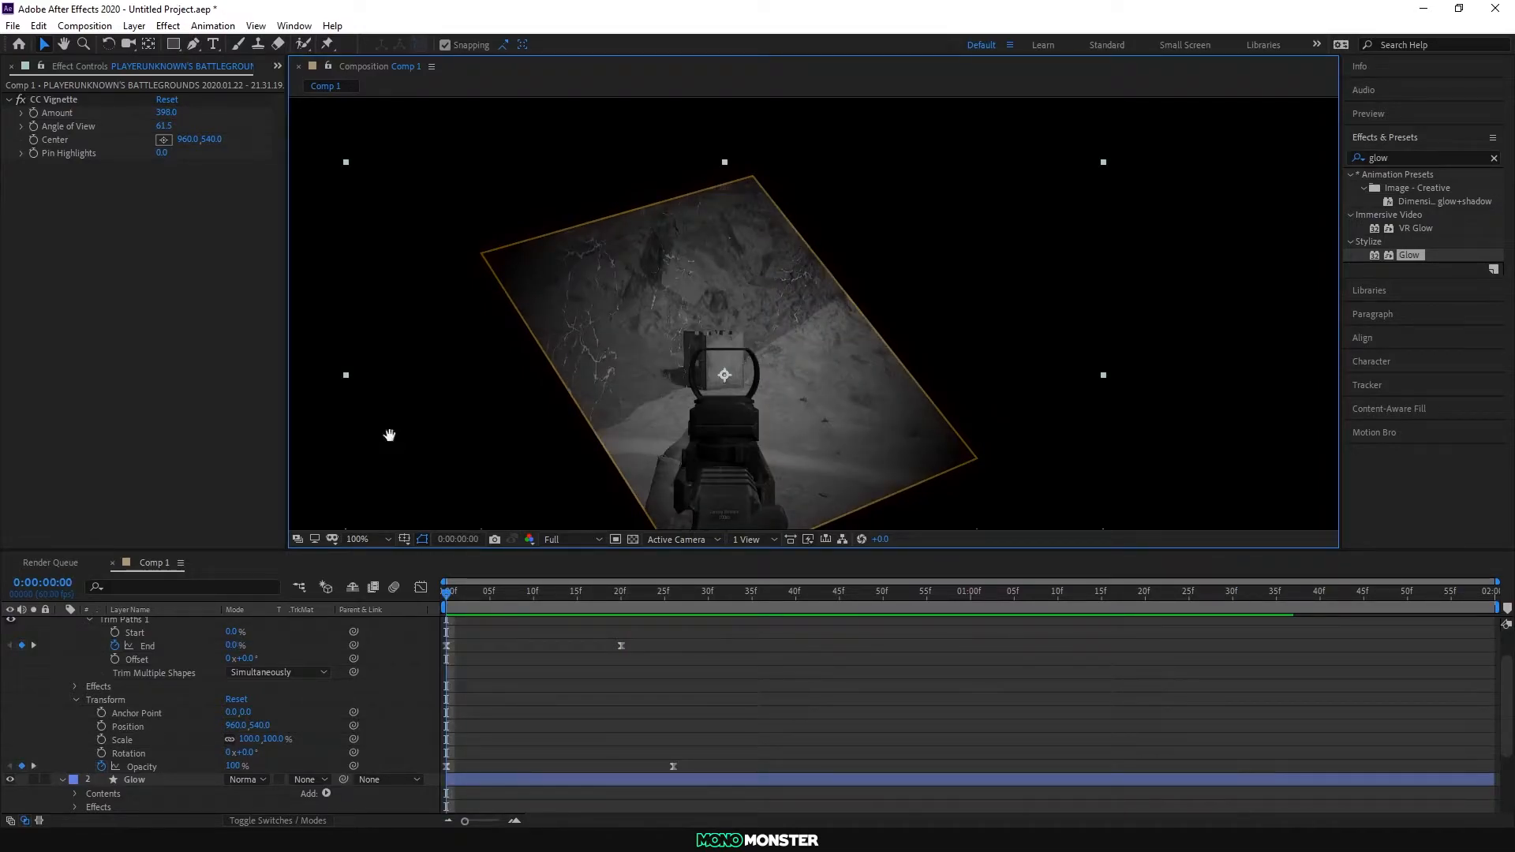
key("space")
Step: Collapse the expanded layer properties and trim the Trim Glow layer's out point to frame 26
scroll(148, 678, "up", 2)
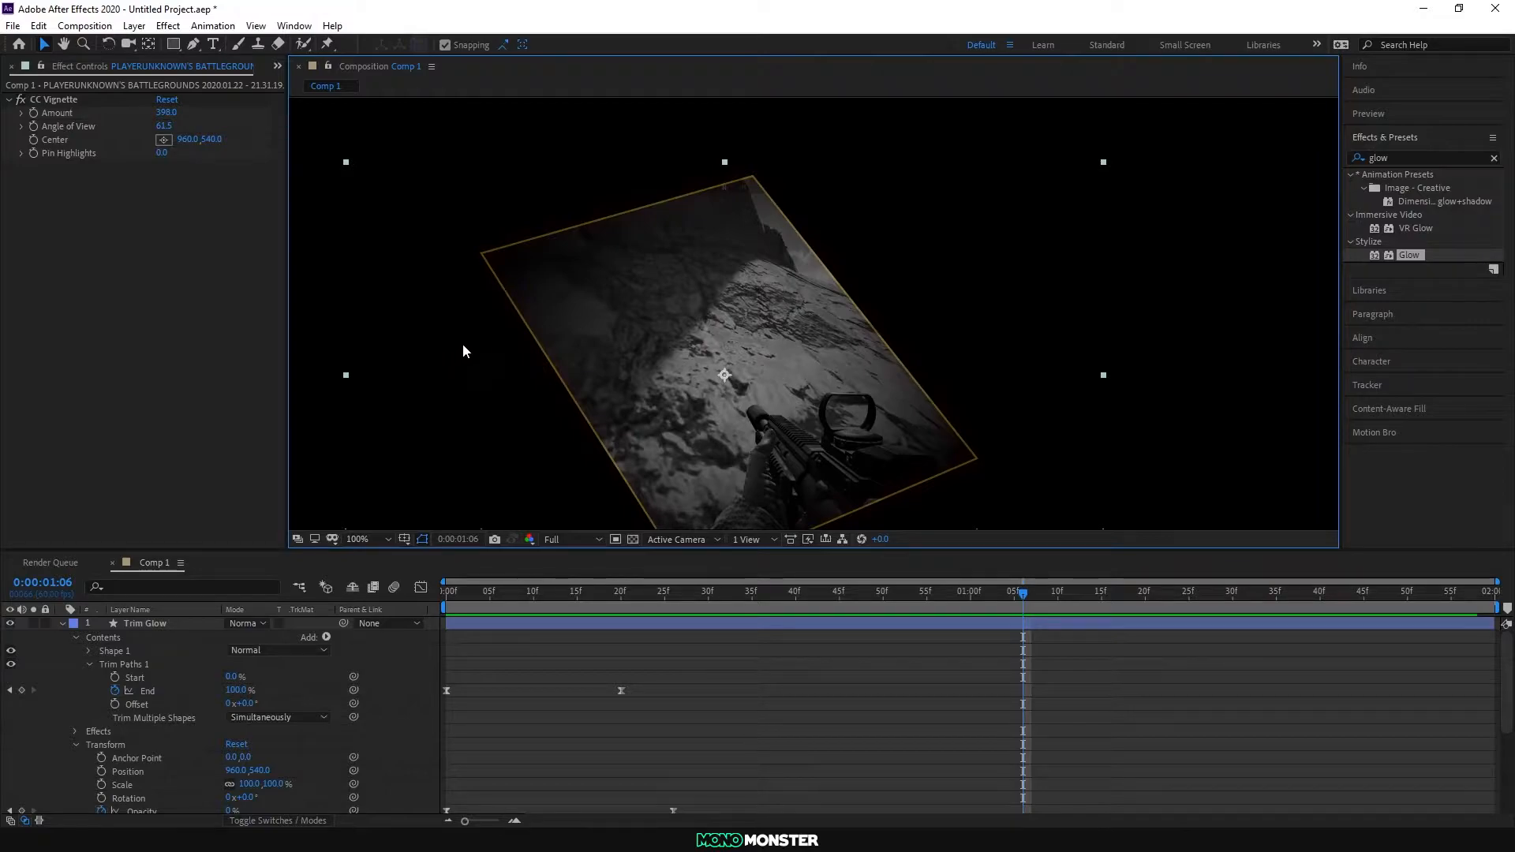
left_click(76, 637)
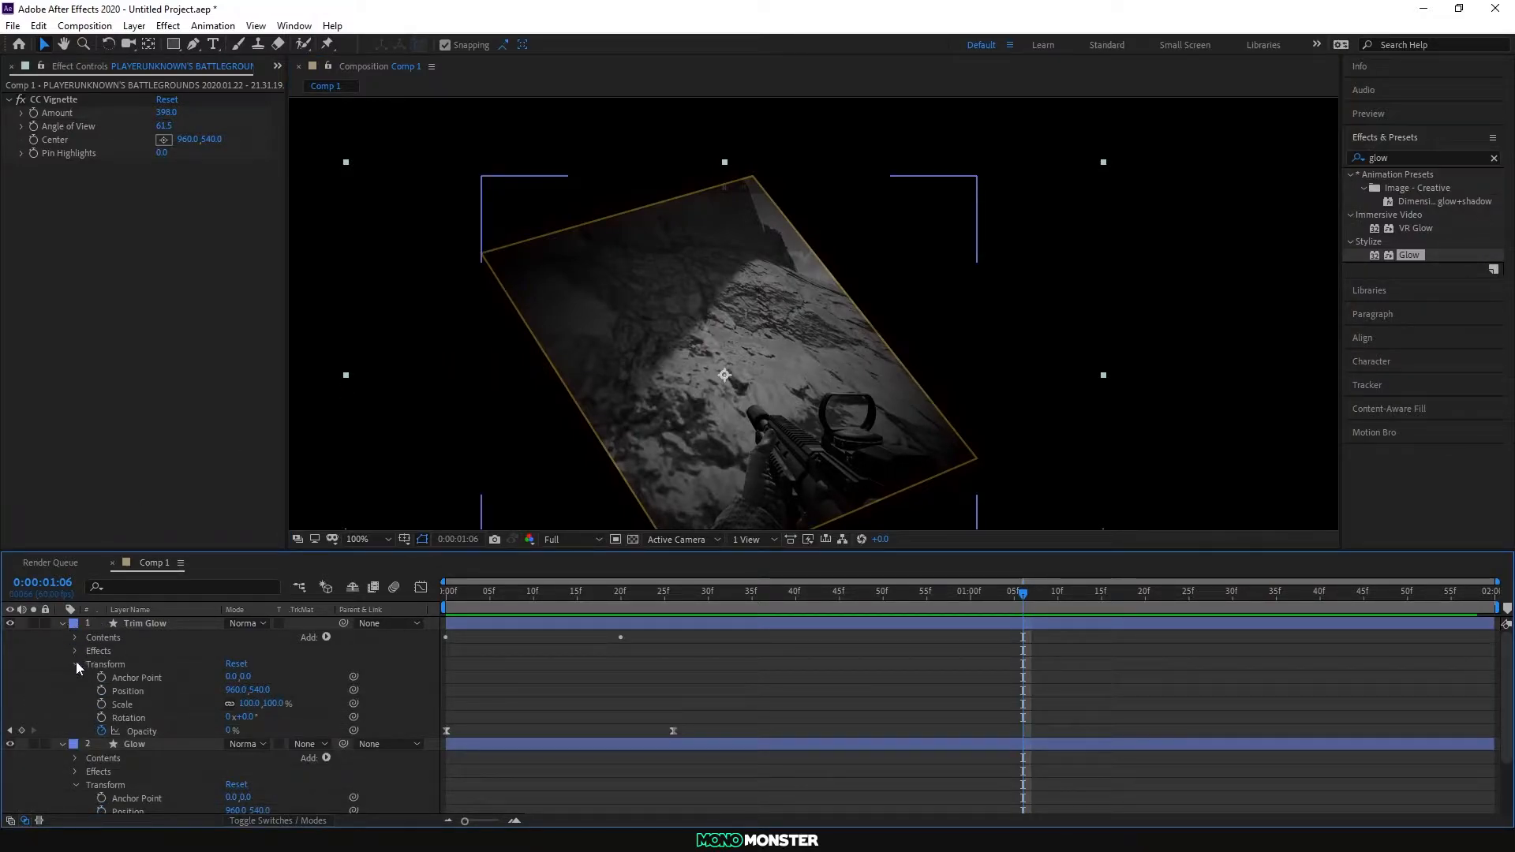
left_click(75, 661)
left_click(154, 623)
left_click(63, 678)
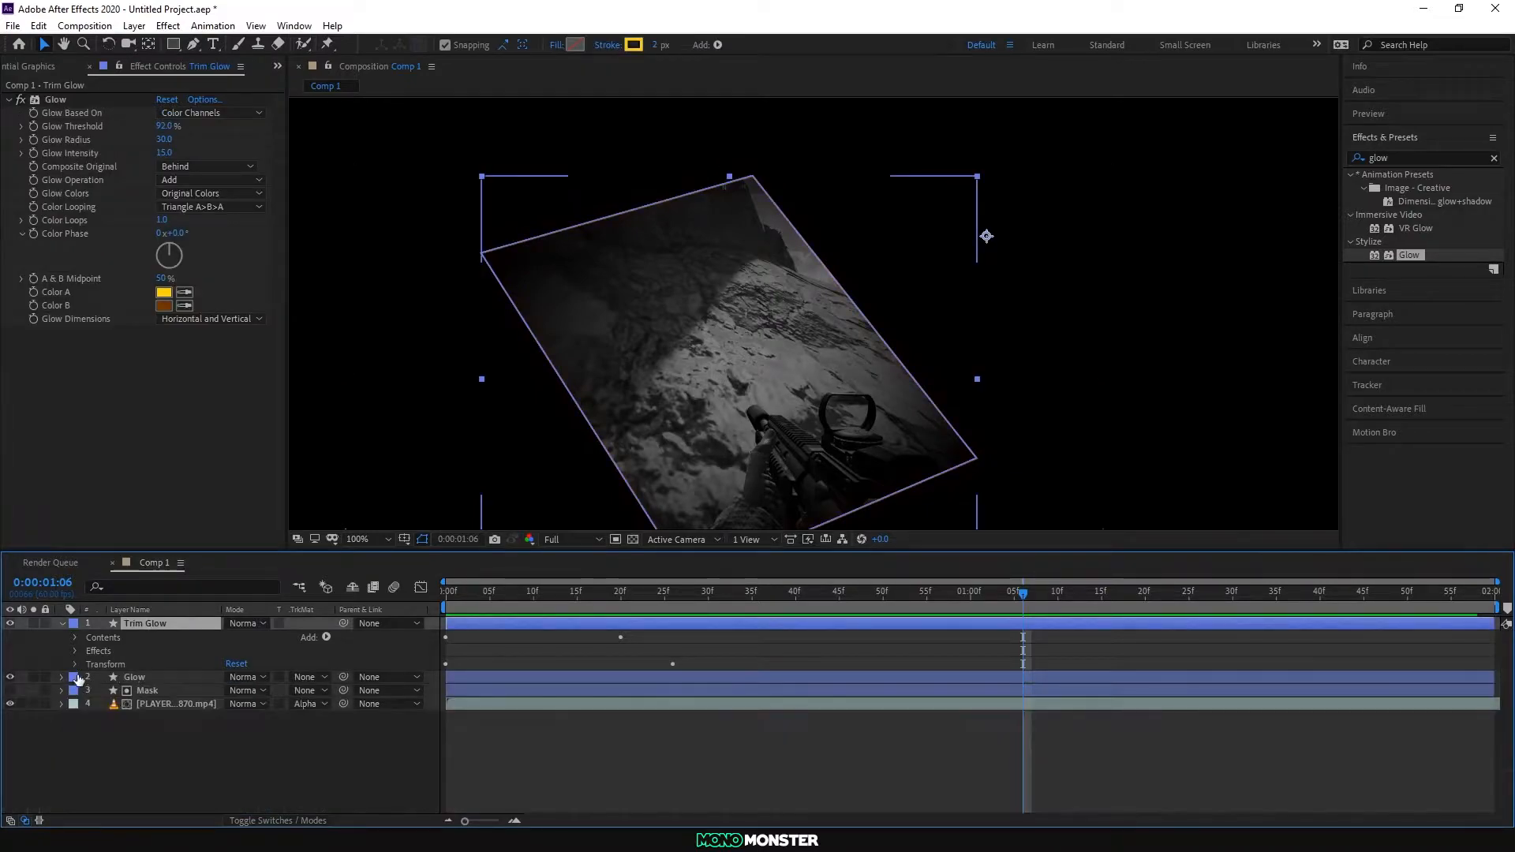
left_click_drag(986, 593, 671, 617)
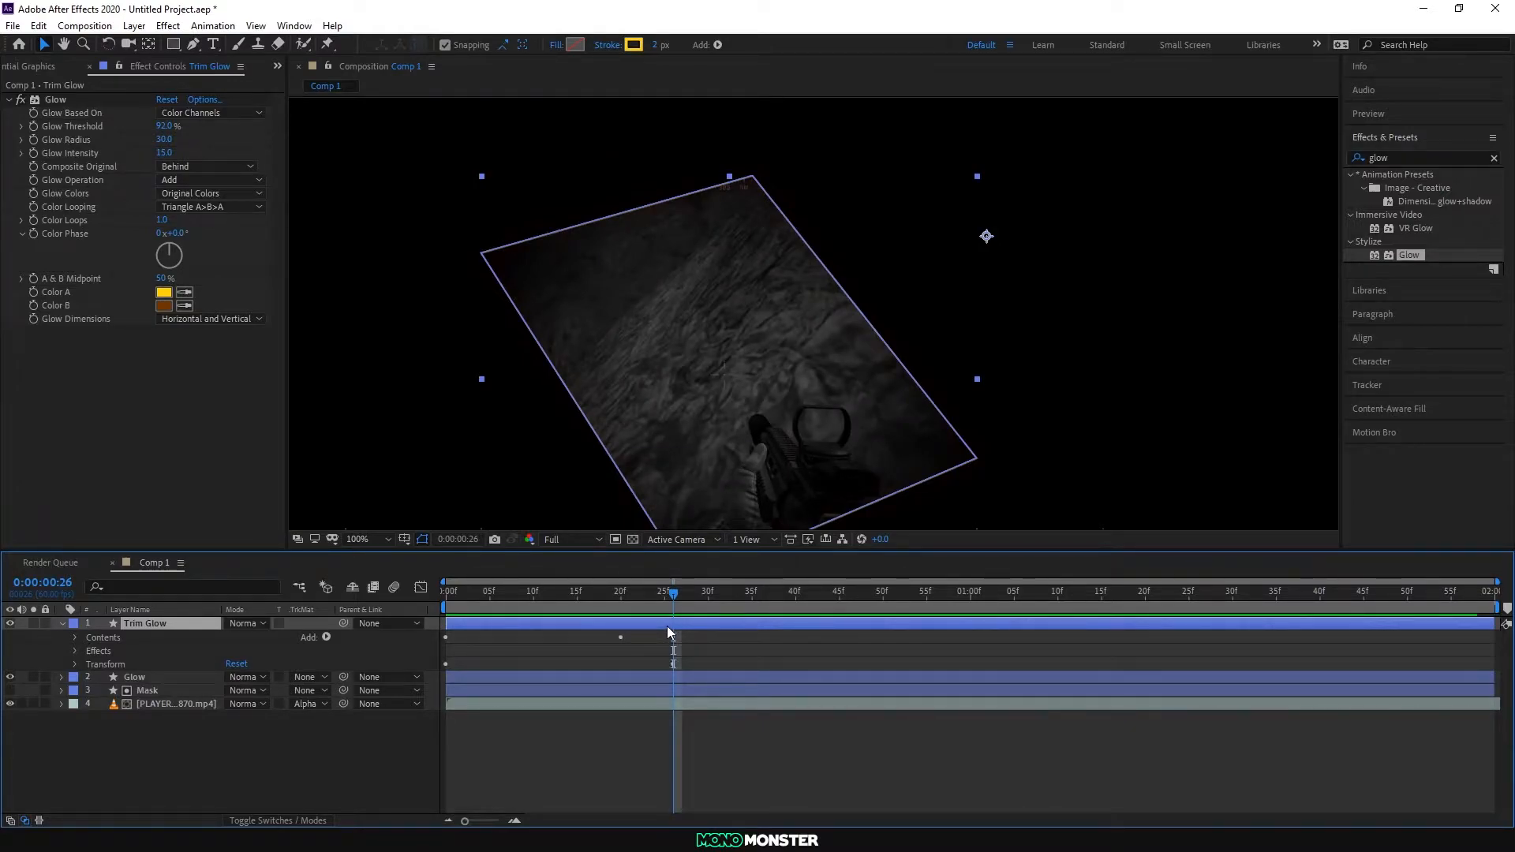
key("alt+bracketright")
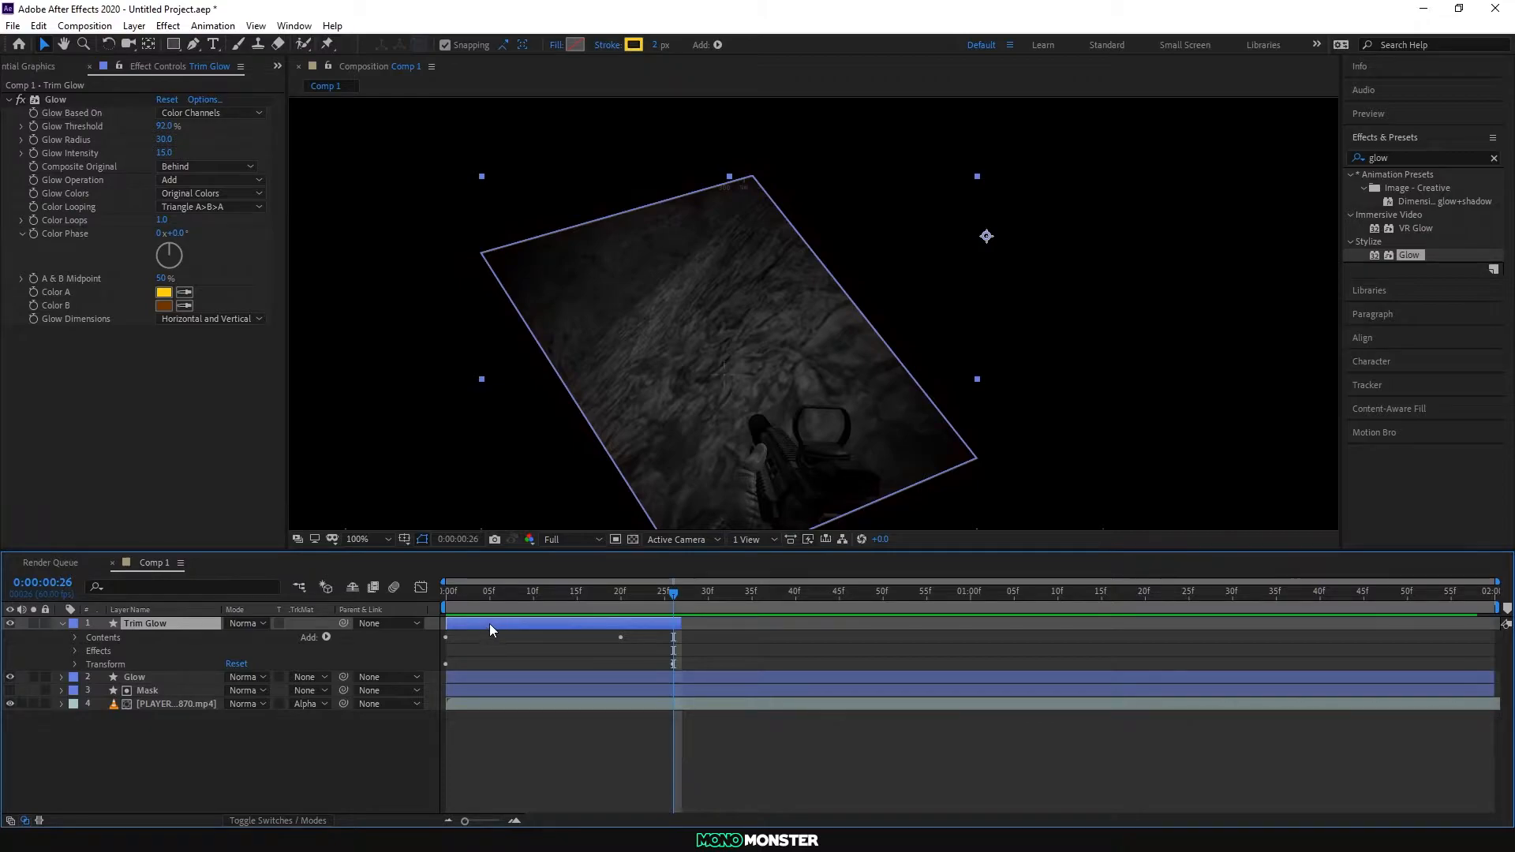
Step: Duplicate the Trim Glow layer twice, stagger the copies to start at about frames 18 and 37, and preview the result
key("ctrl+d")
key("ctrl+d")
left_click_drag(622, 641, 771, 640)
left_click_drag(650, 622, 958, 633)
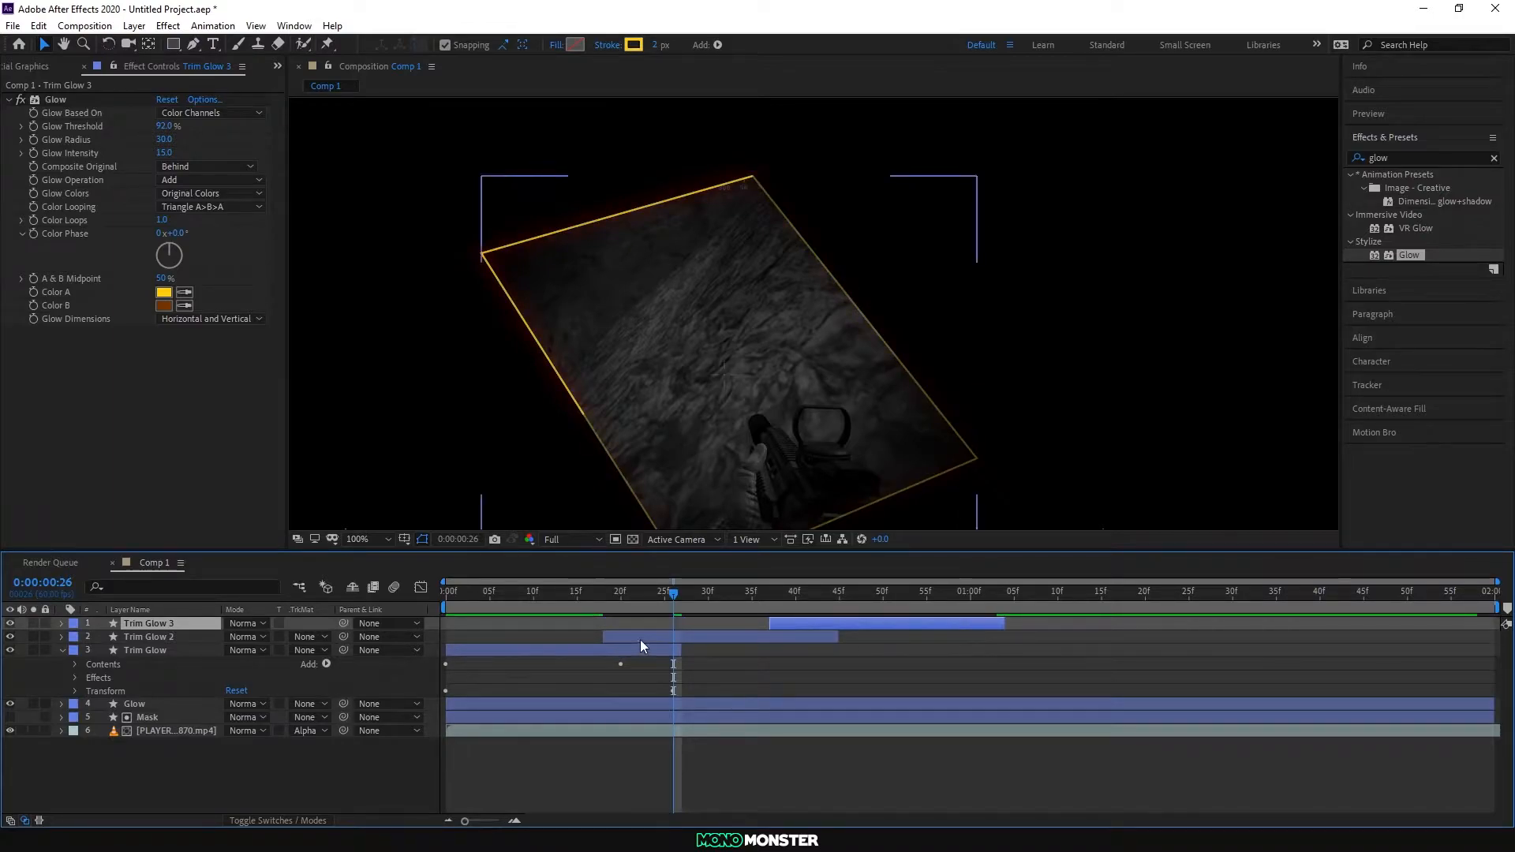
key("Home")
left_click(295, 392)
key("space")
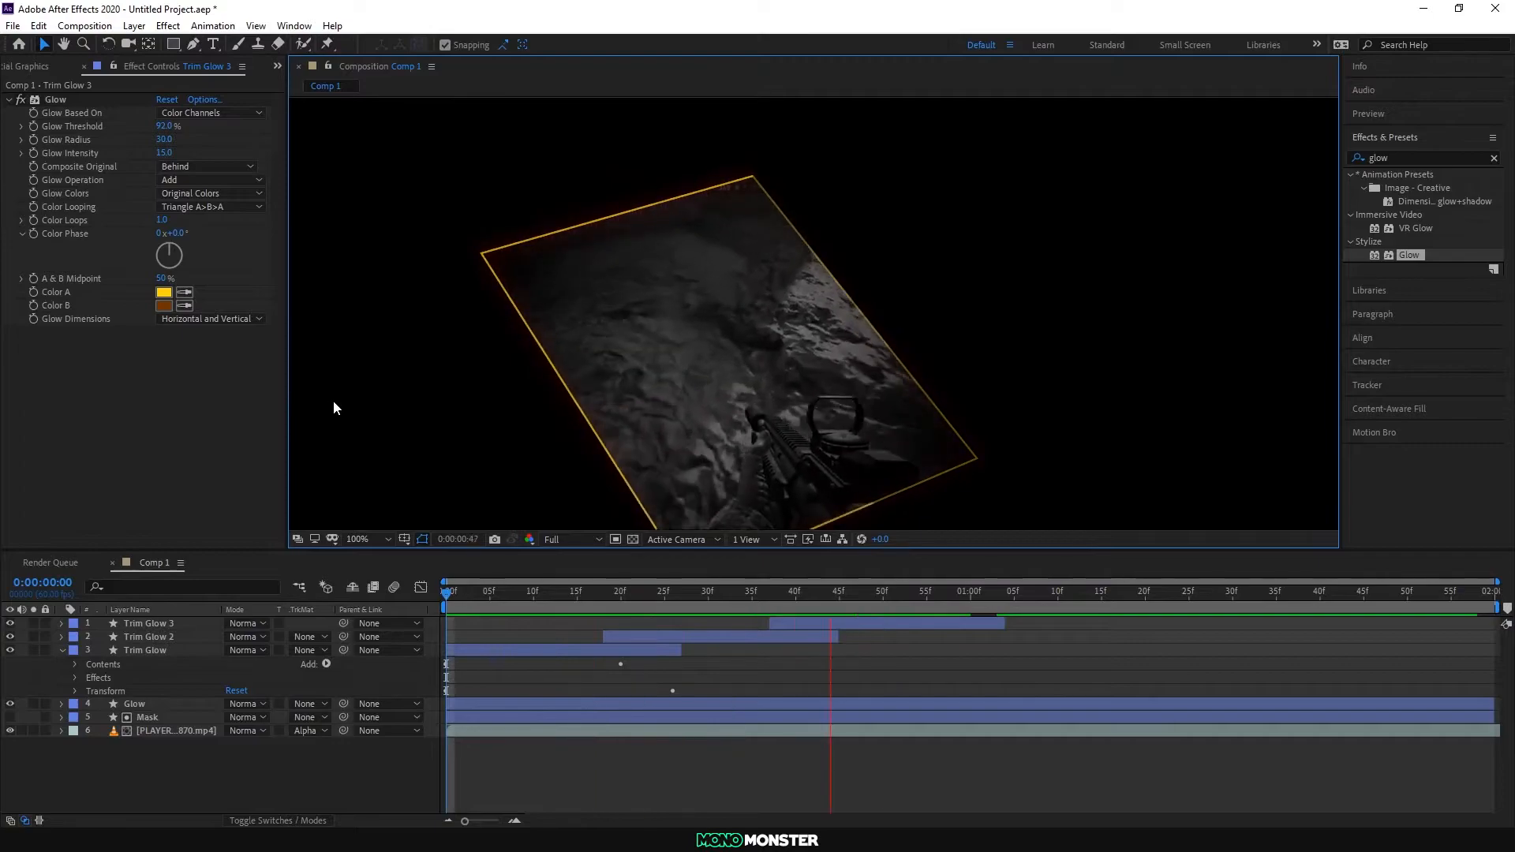
Step: Shift the two Trim Glow copies to start at about frames 21 and 43 and play back the loop
left_click(788, 636)
left_click_drag(789, 636, 868, 622)
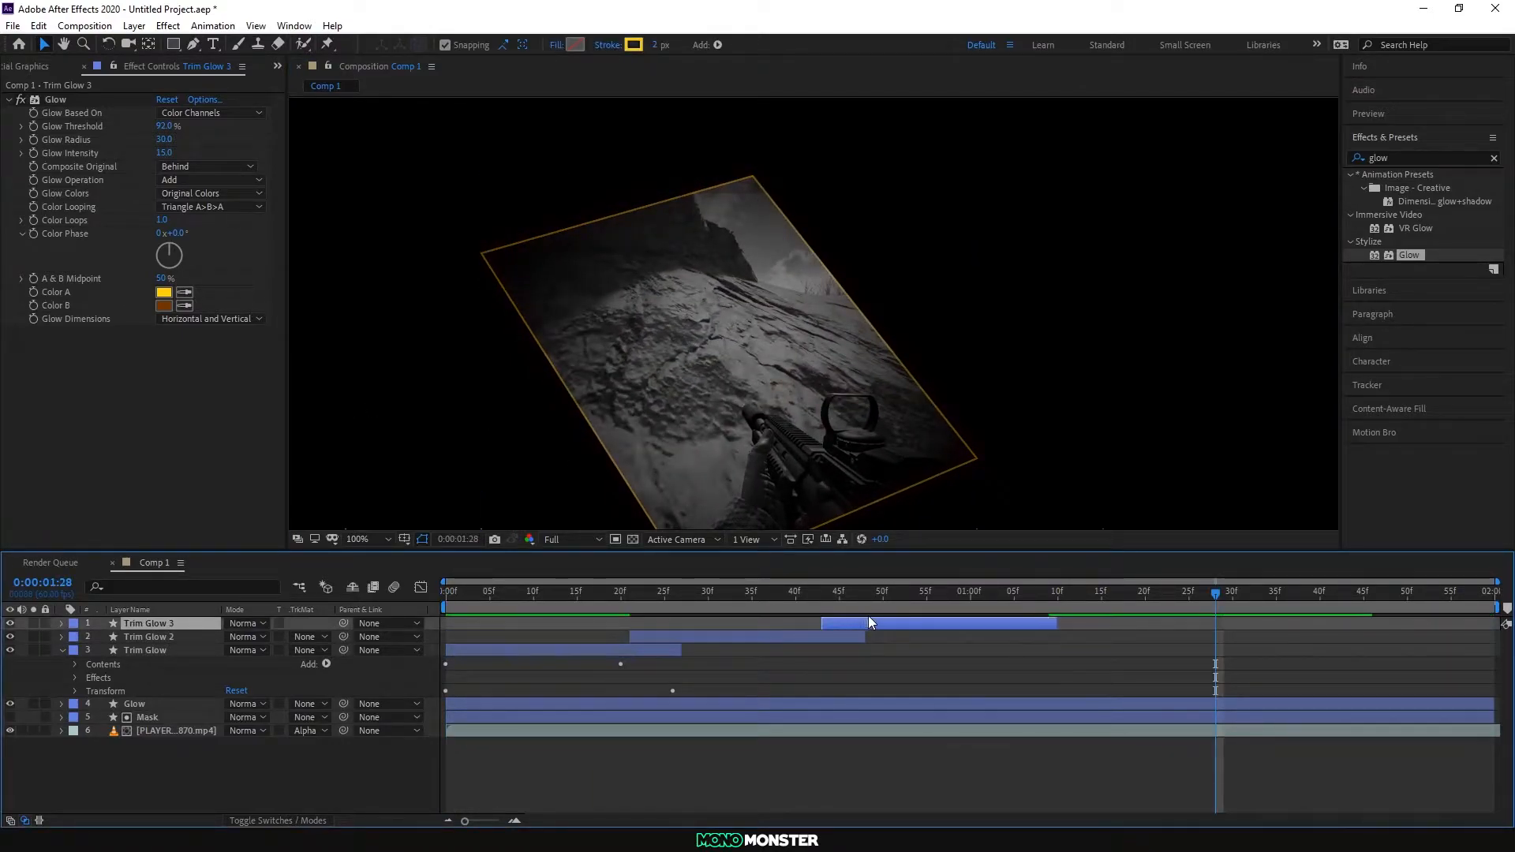
left_click_drag(1221, 584, 444, 590)
left_click(364, 381)
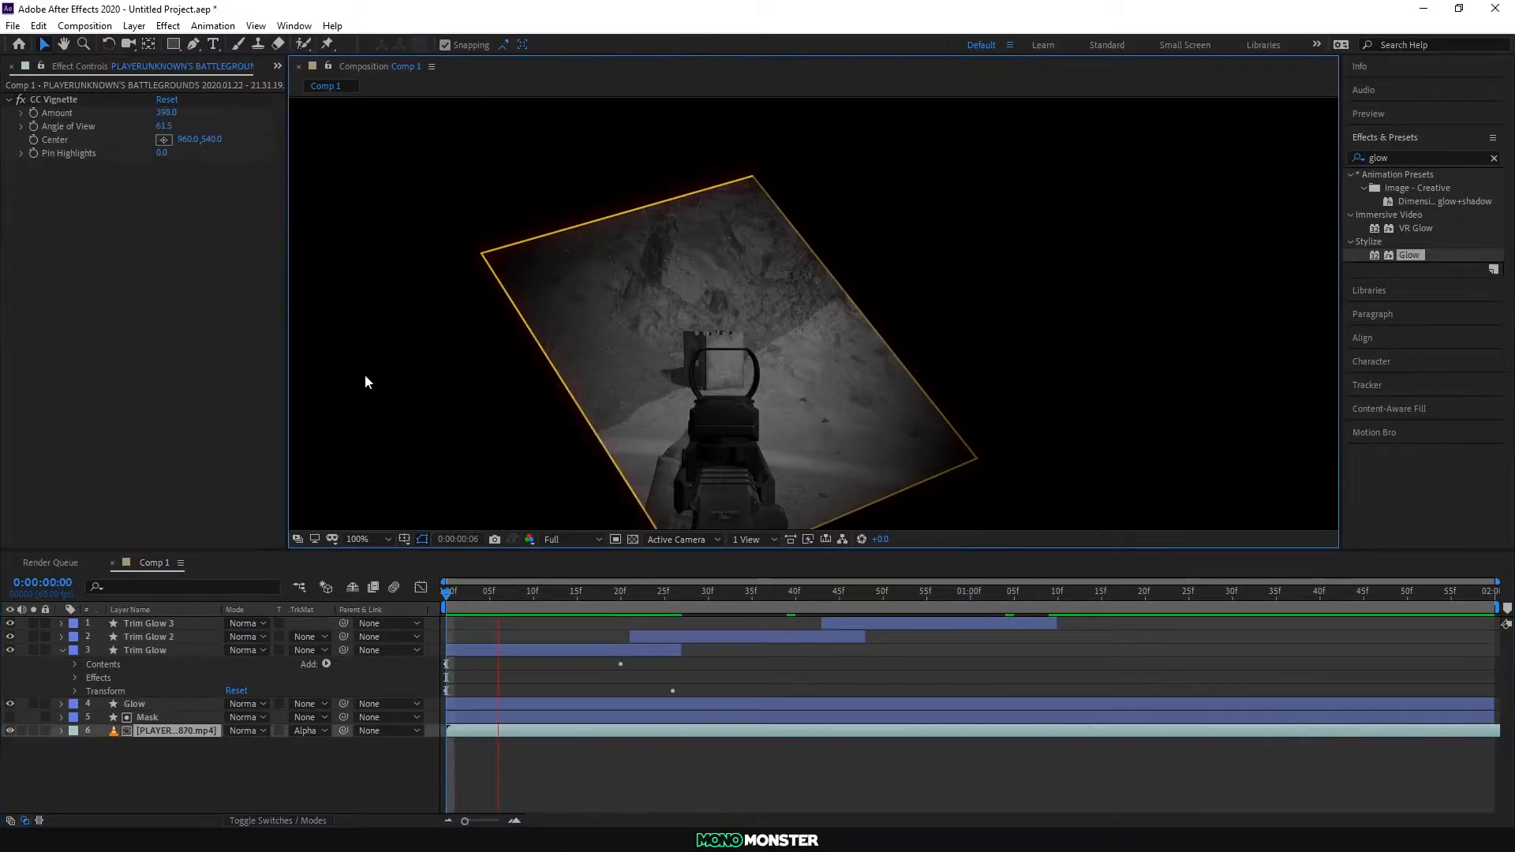
key("space")
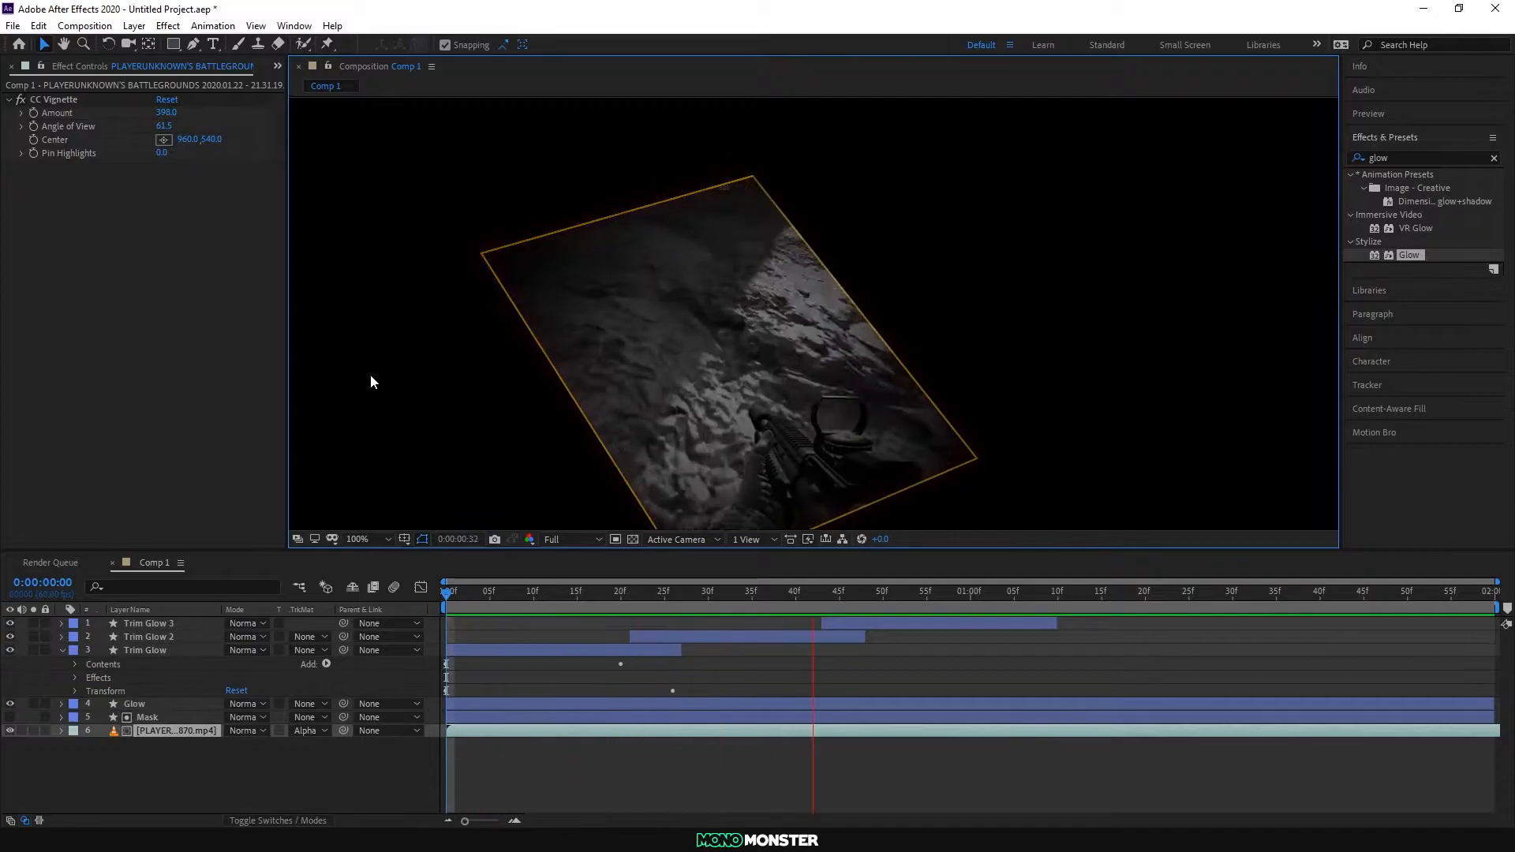
key("space")
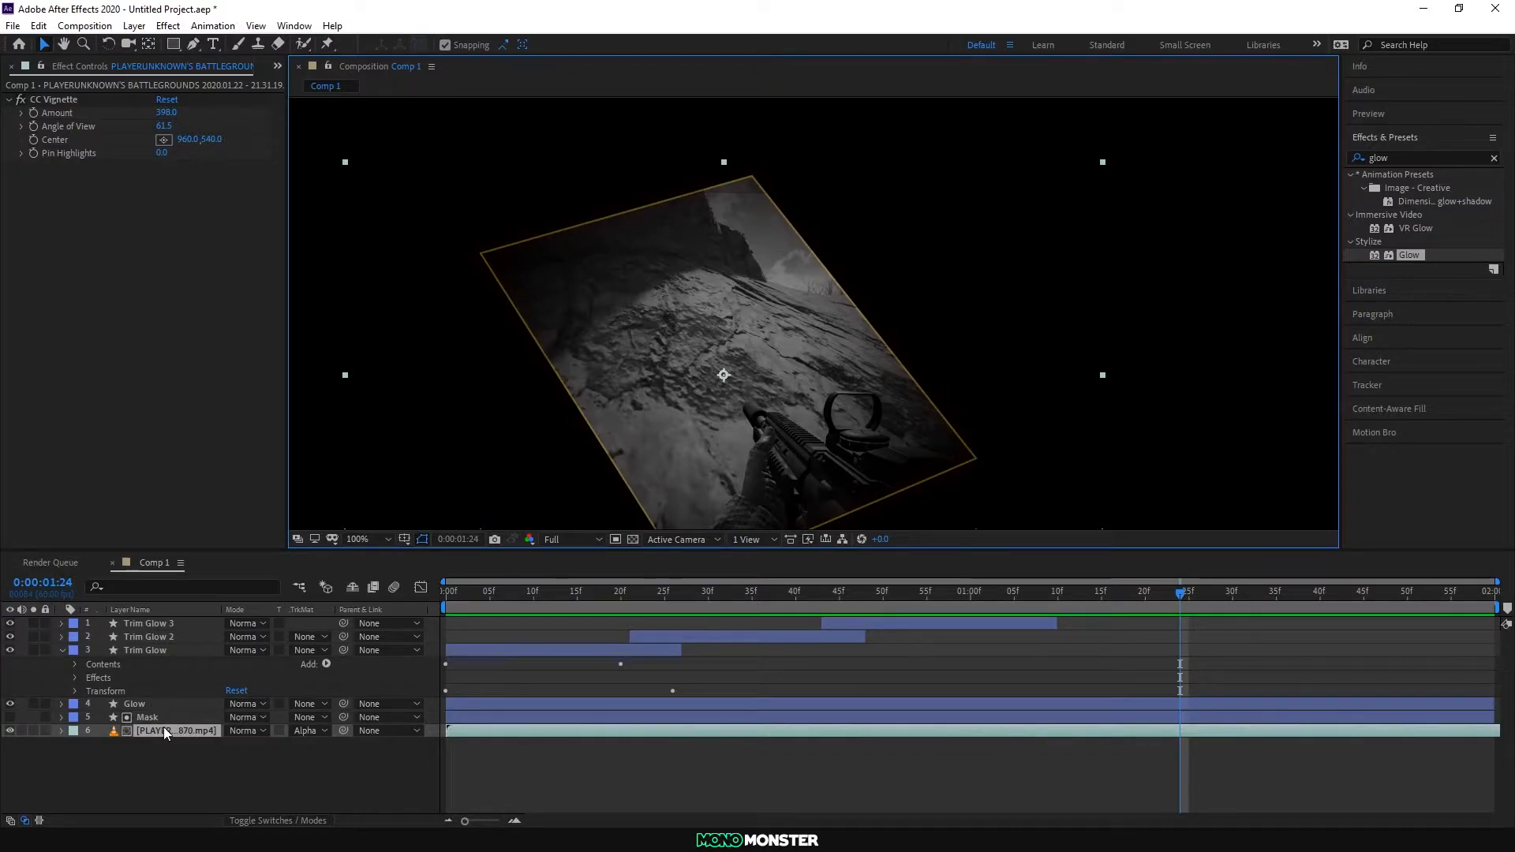
Step: Pre-compose all layers into a new composition named leftShard, moving all attributes into it
key("ctrl+a")
right_click(192, 636)
left_click(261, 561)
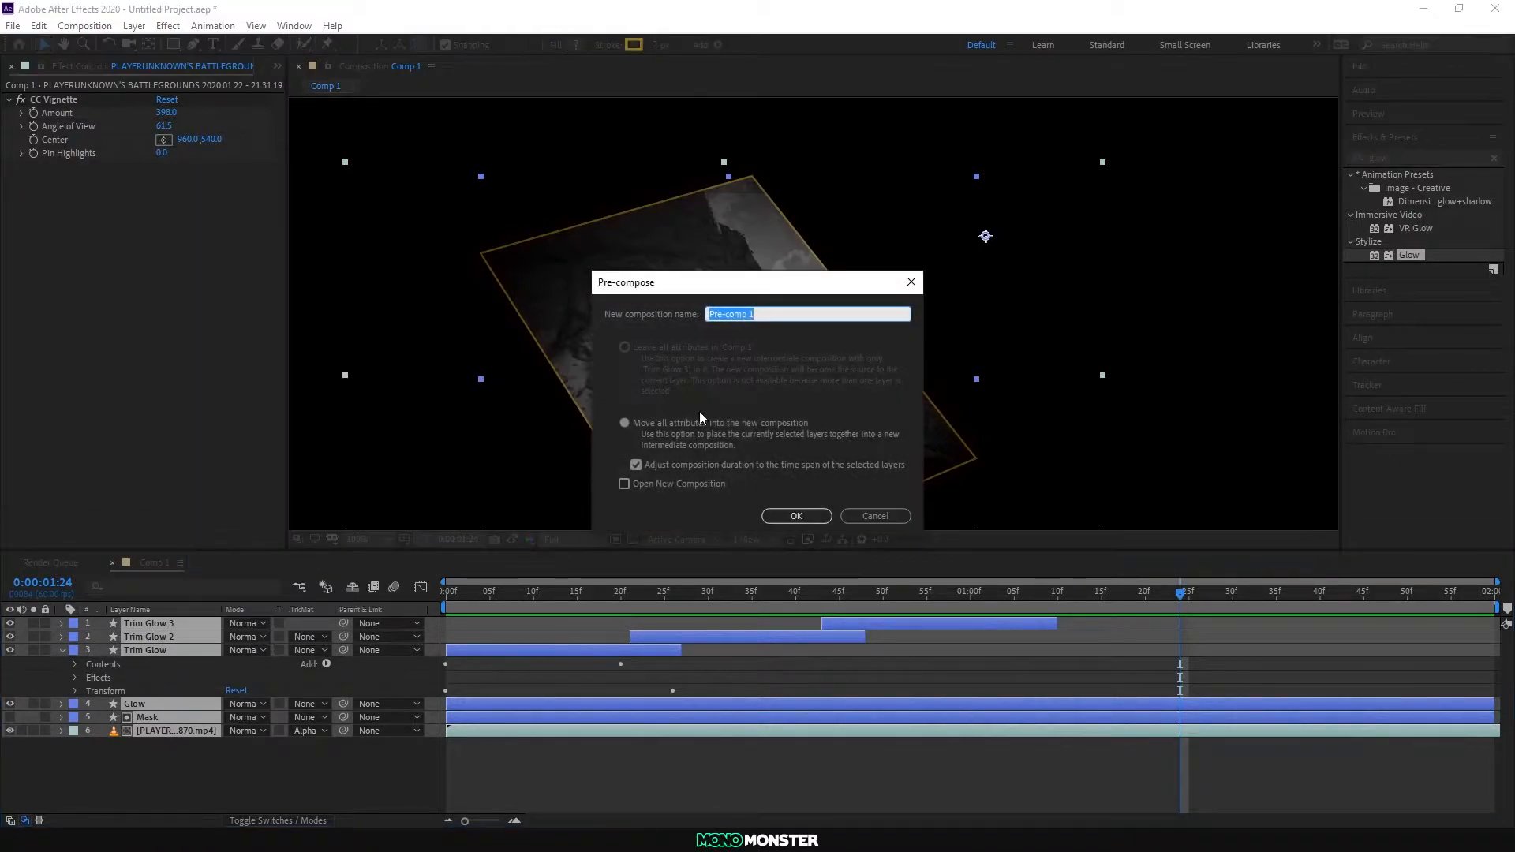
type("leftShard")
key("Return")
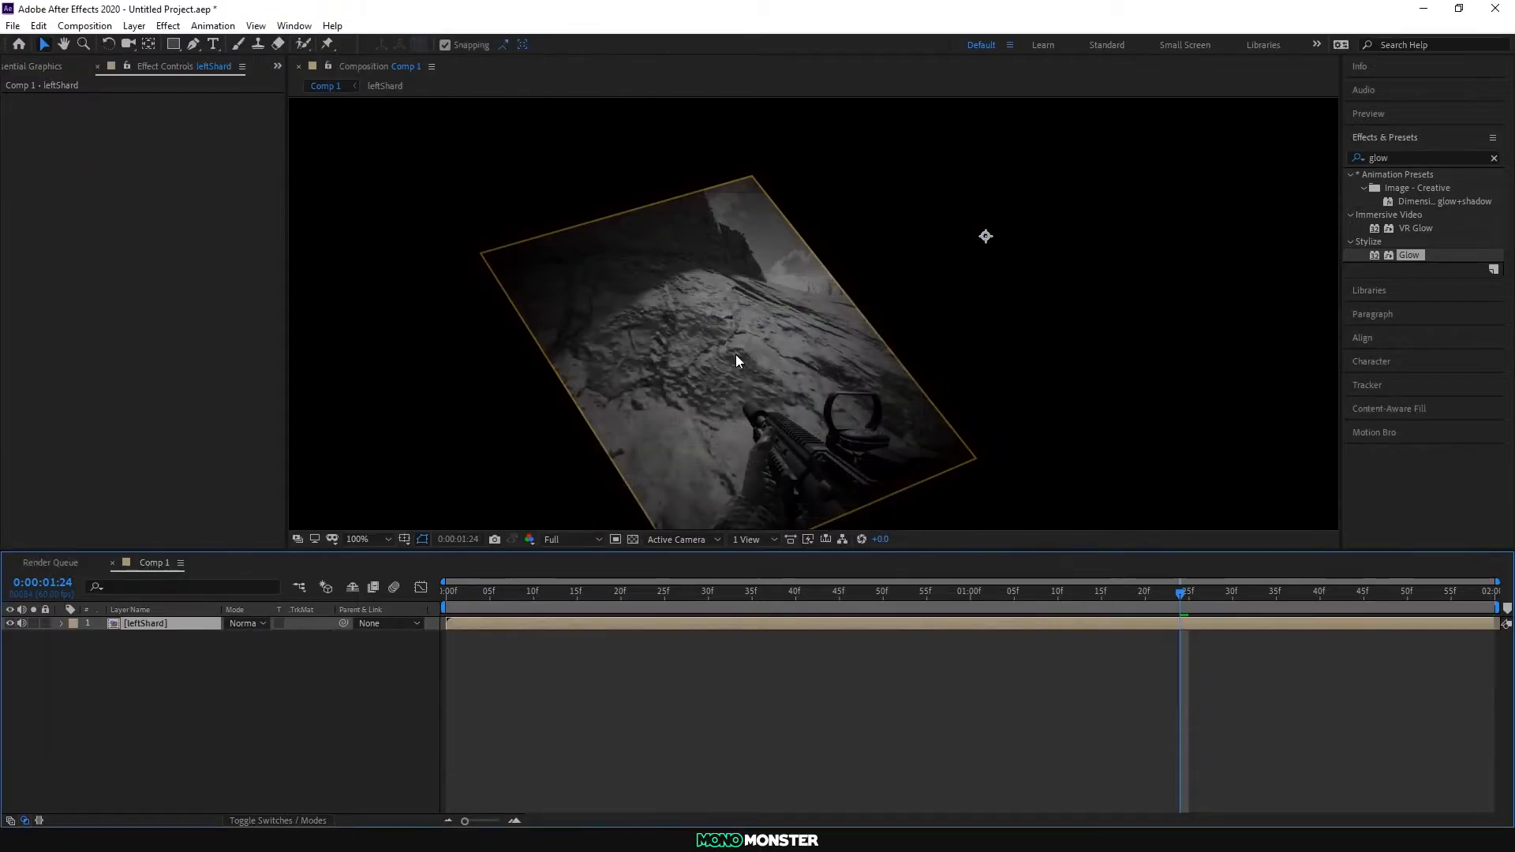
scroll(774, 355, "down", 1)
scroll(767, 351, "up", 1)
scroll(766, 350, "down", 1)
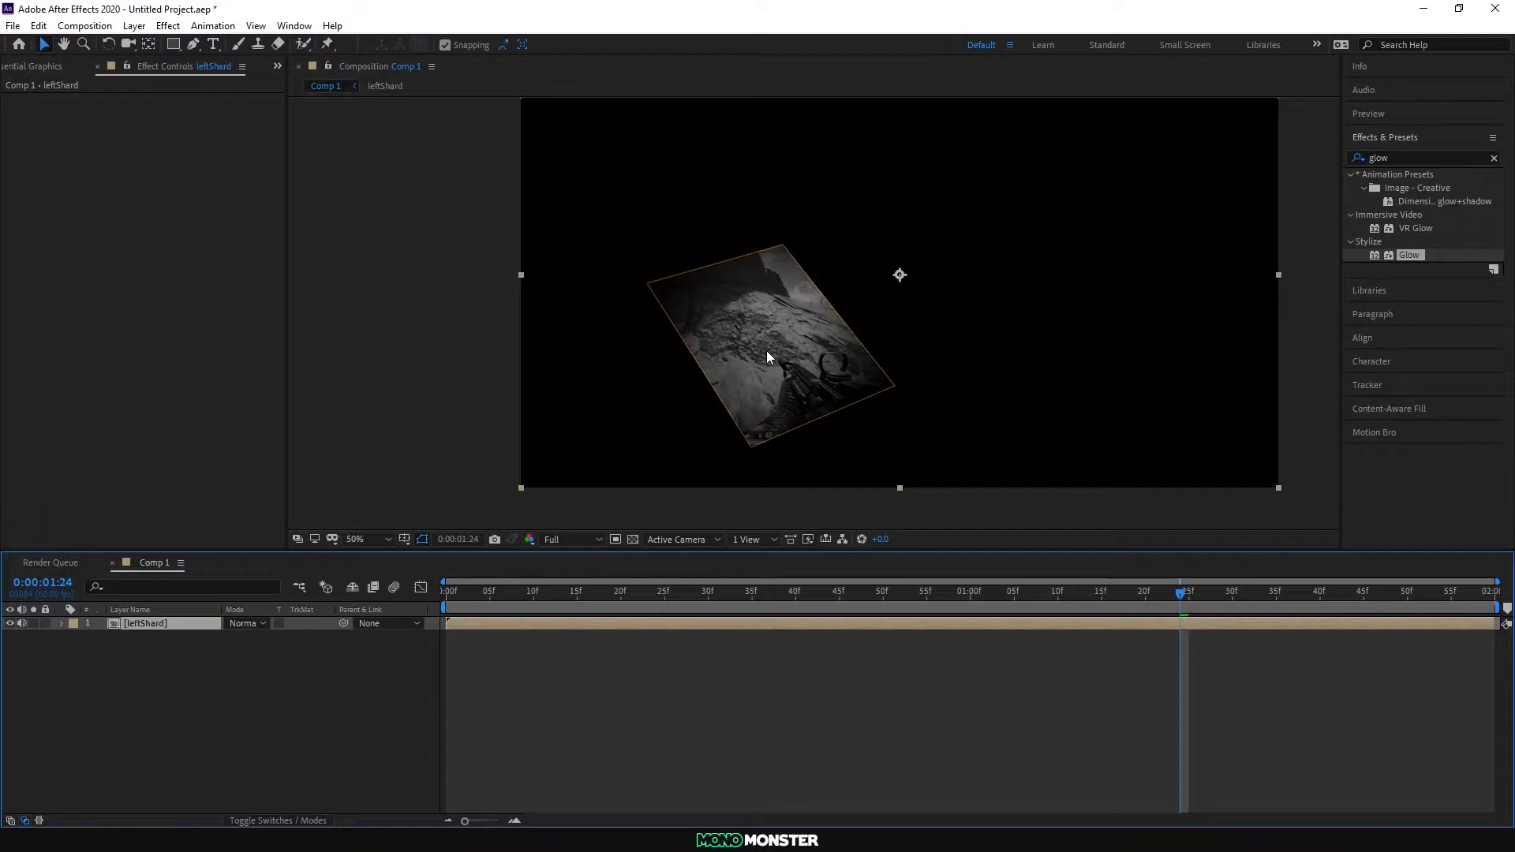
Step: Duplicate the leftShard layer in Comp 1 and replace the copy's source with a duplicate of the leftShard composition
left_click(293, 25)
left_click(366, 618)
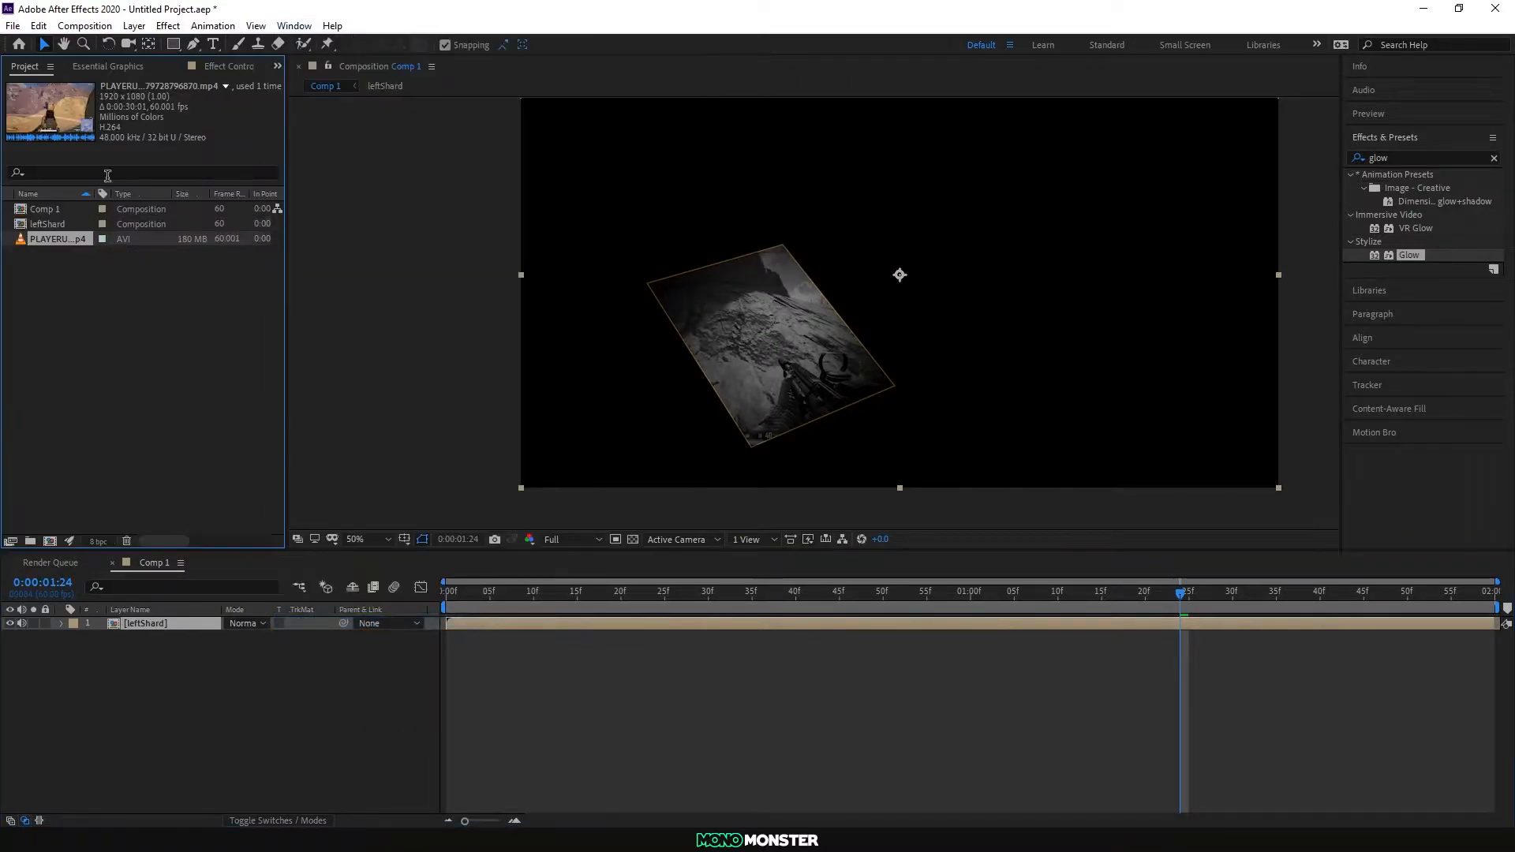
left_click(155, 623)
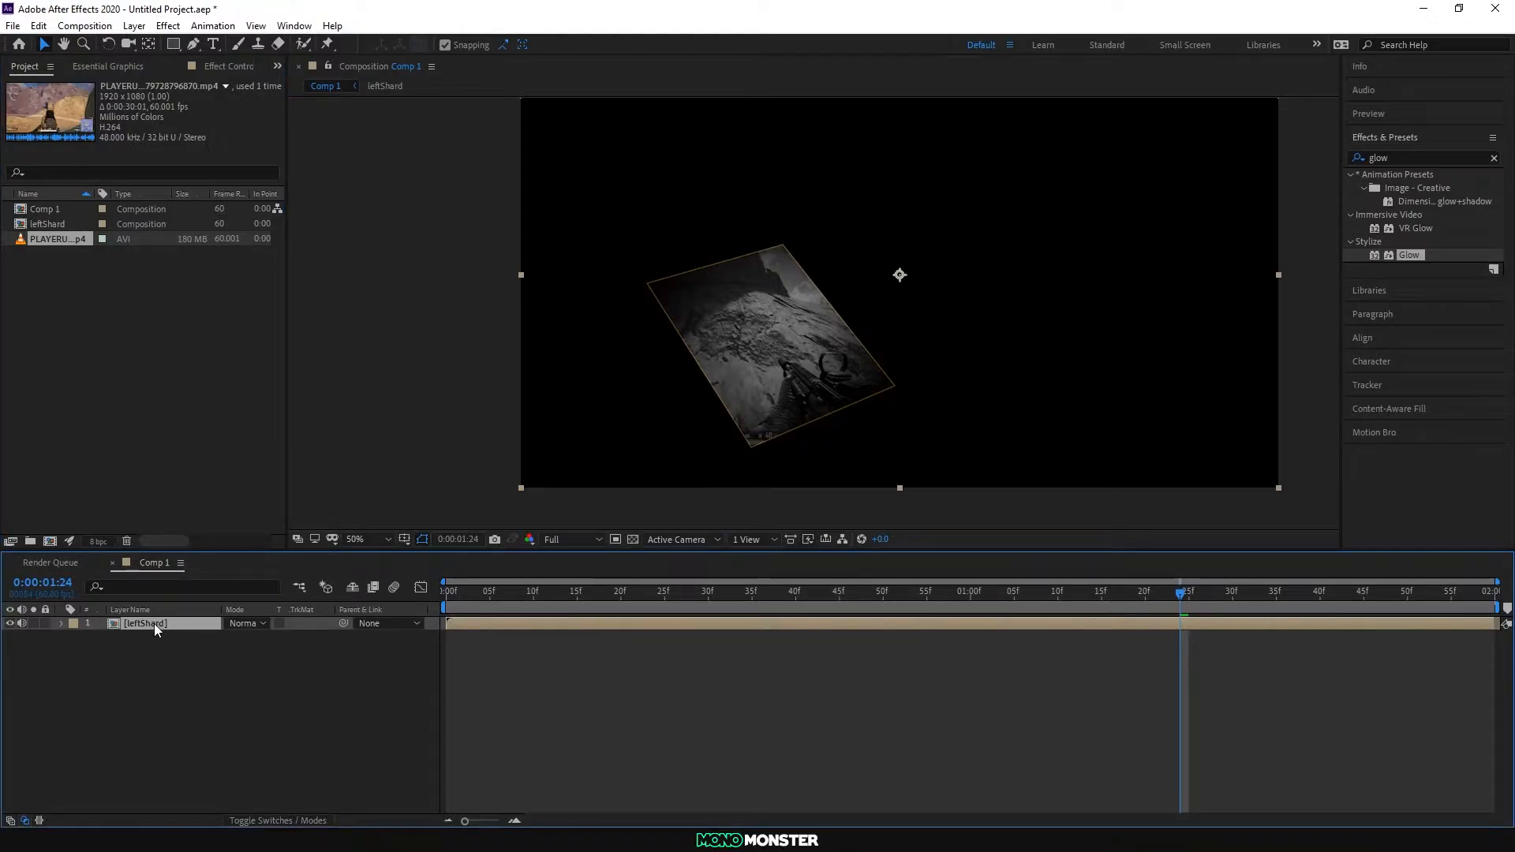
key("ctrl+d")
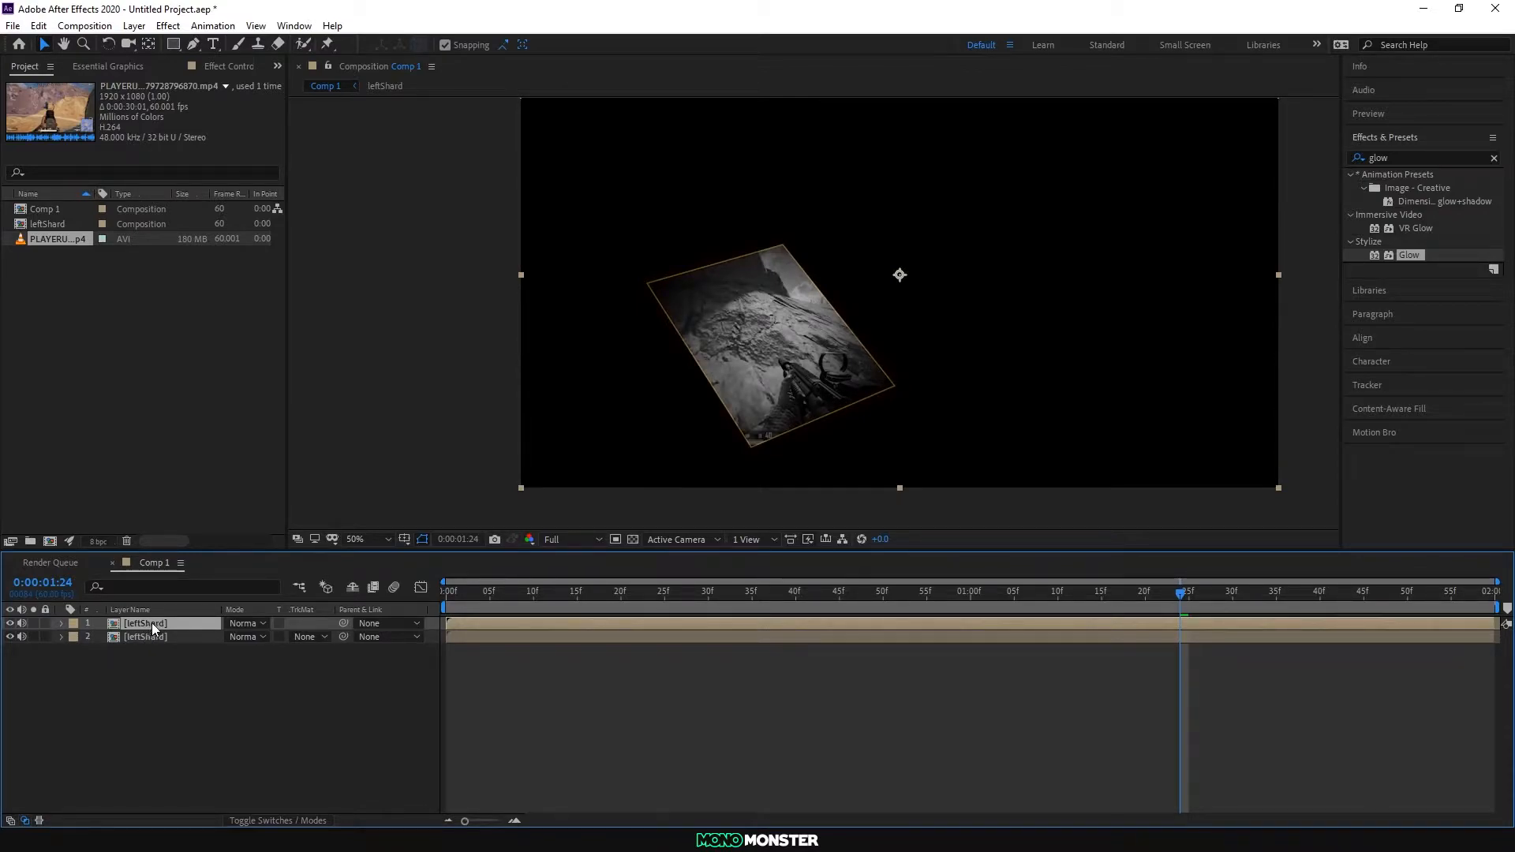
left_click(51, 222)
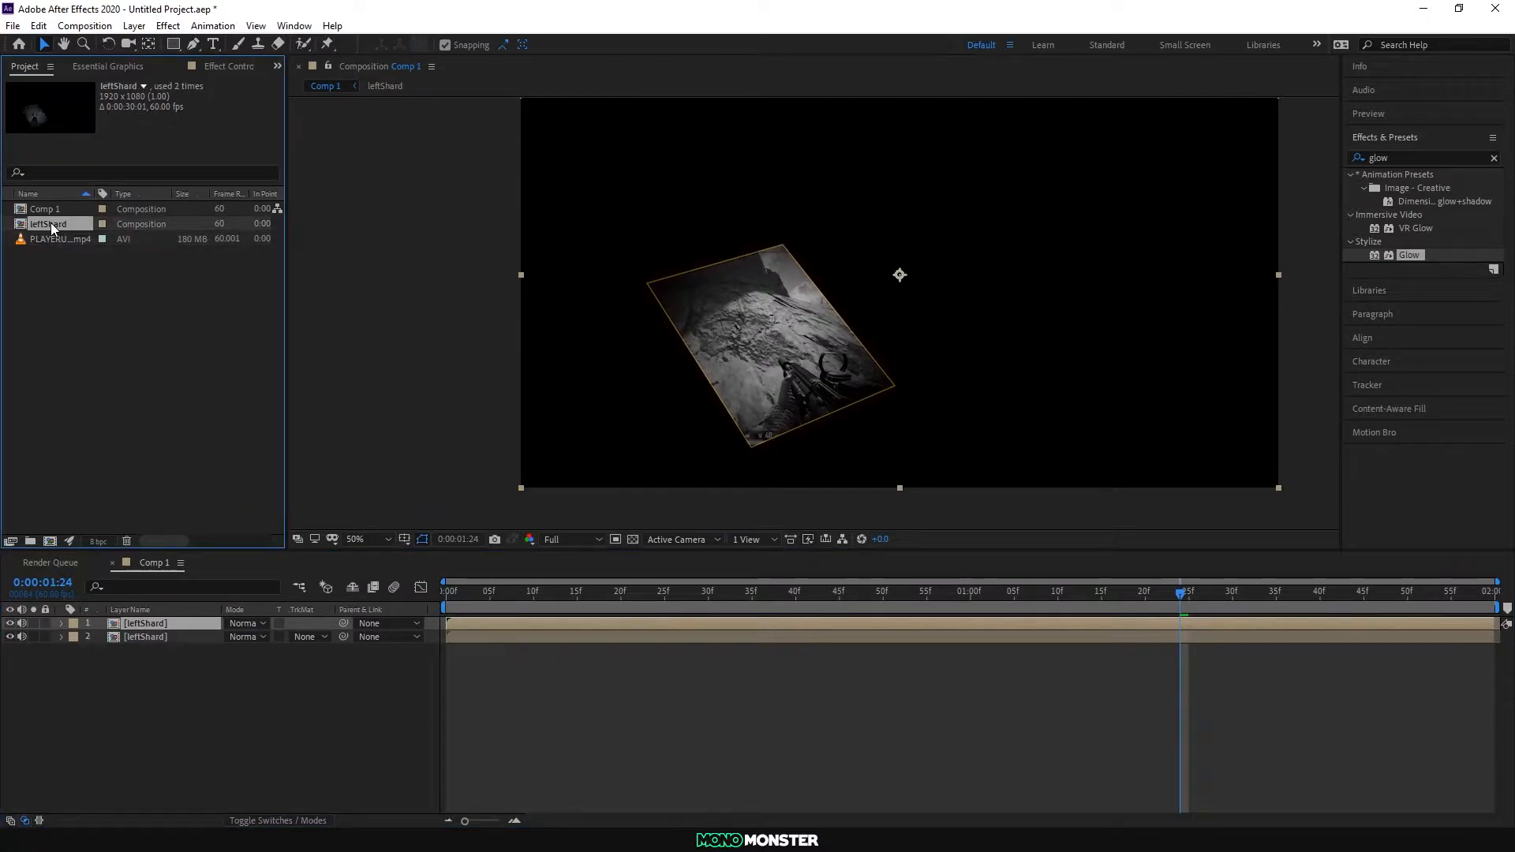
key("ctrl+d")
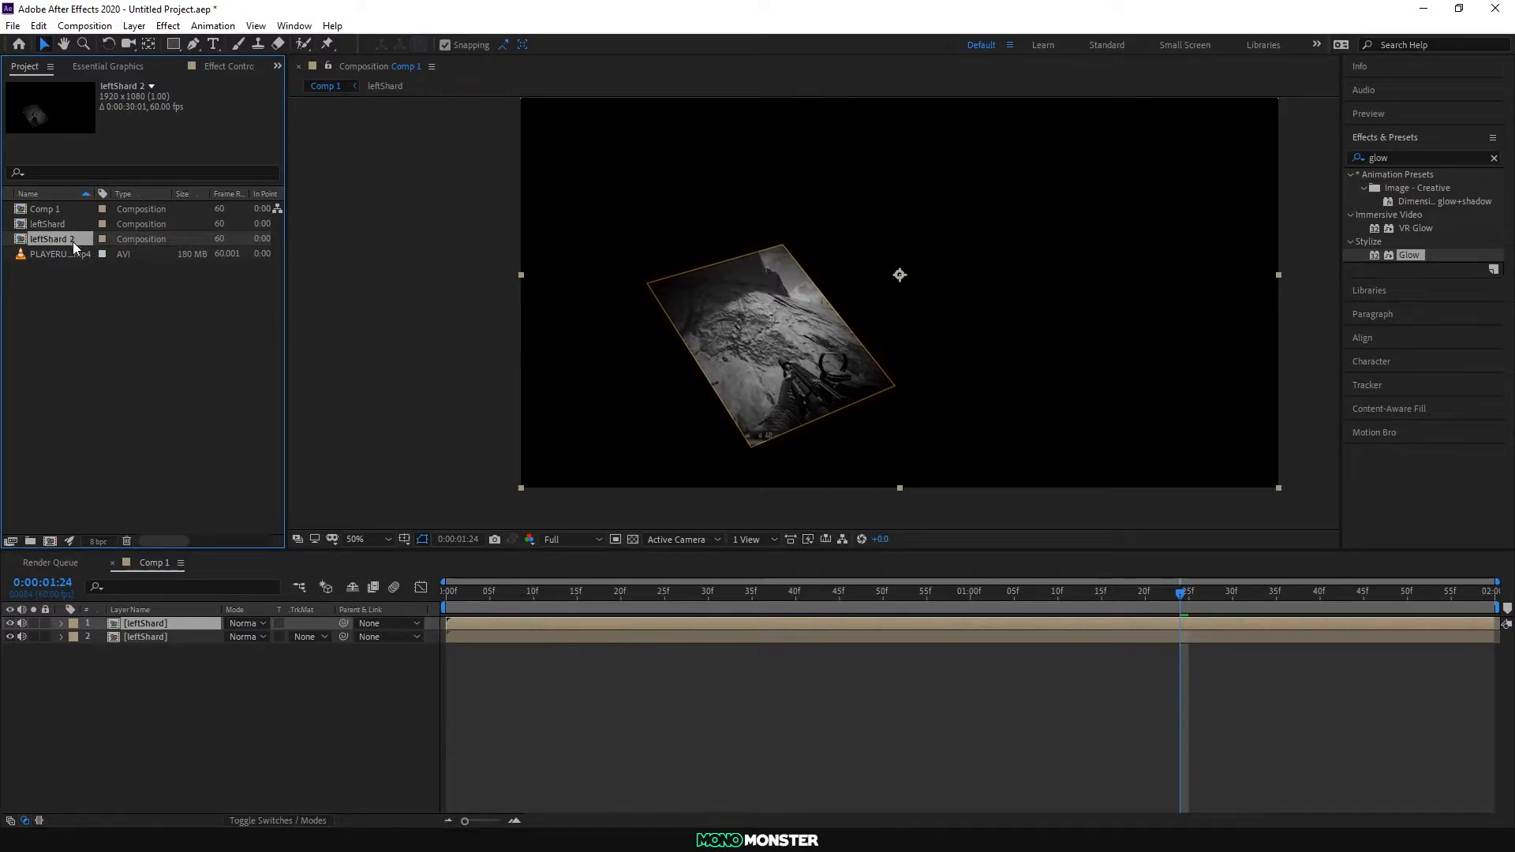
left_click_drag(73, 240, 159, 627)
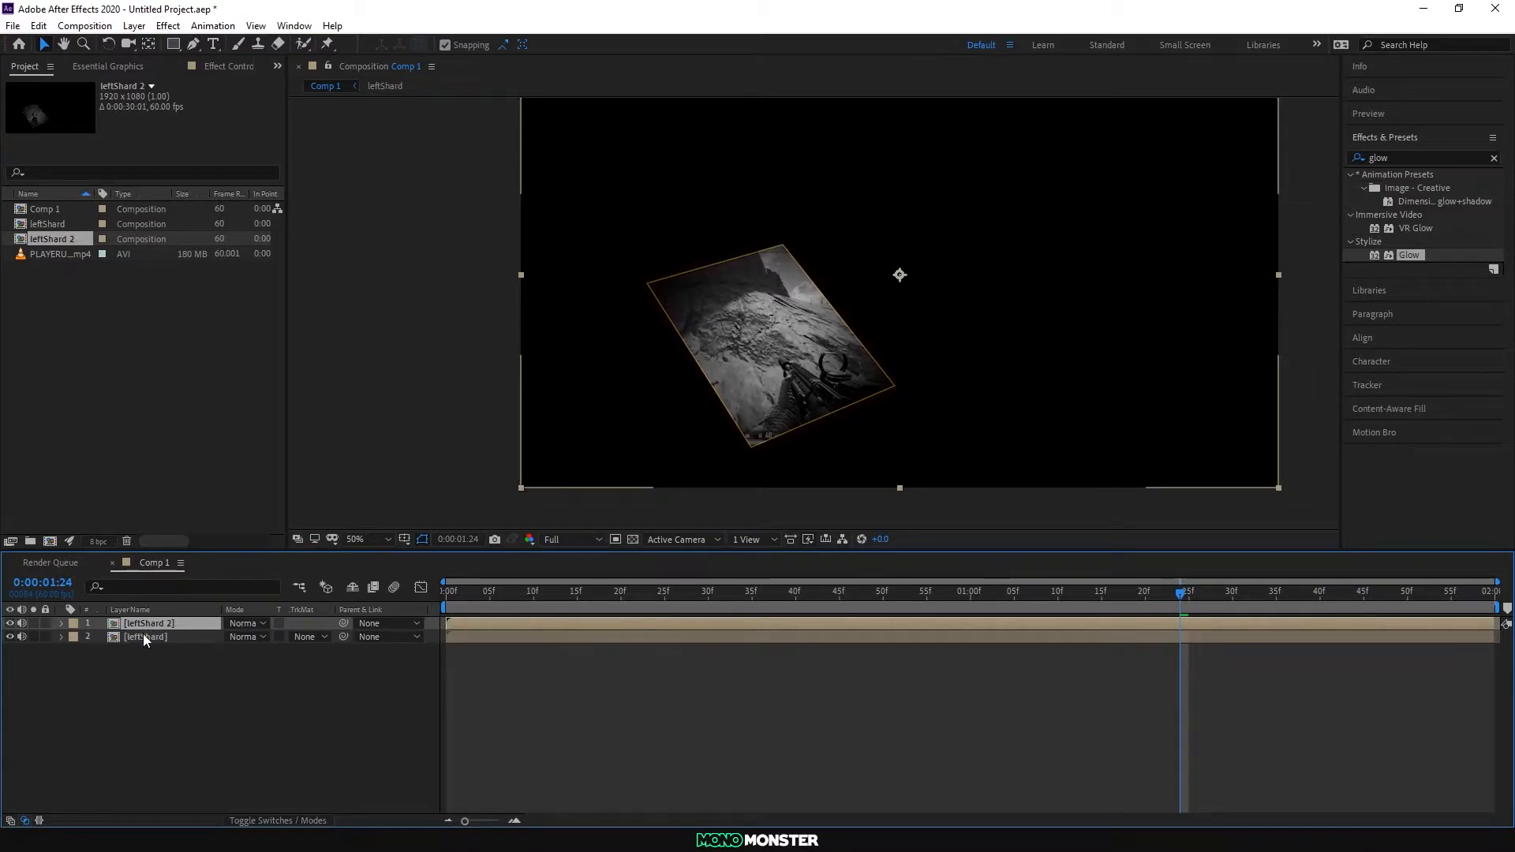
left_click(151, 658)
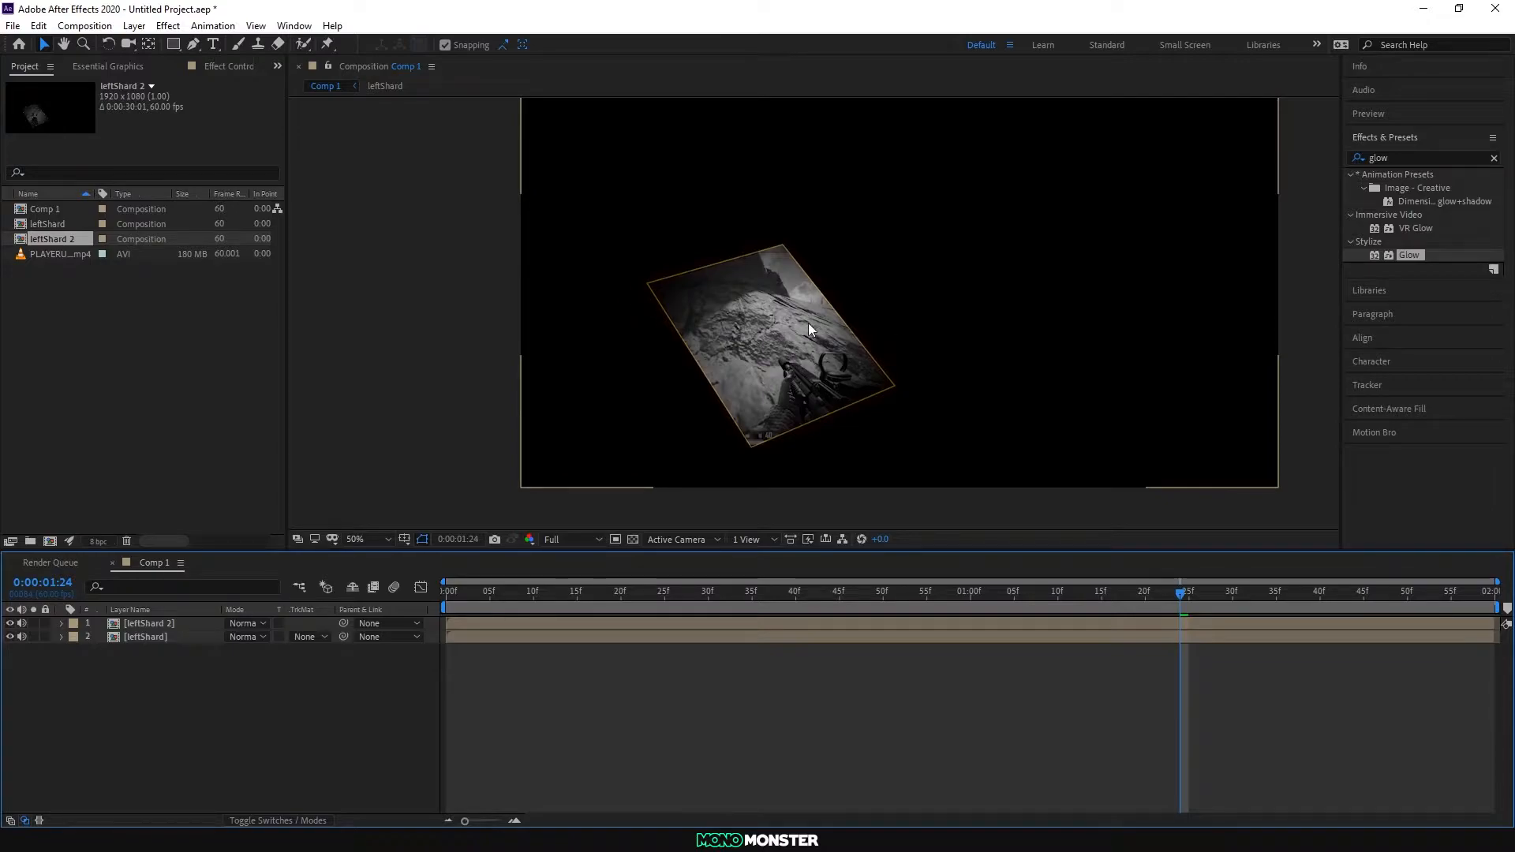
Step: Rename the upper layer, leftShard 2, to rightShard in Comp 1
left_click(150, 623)
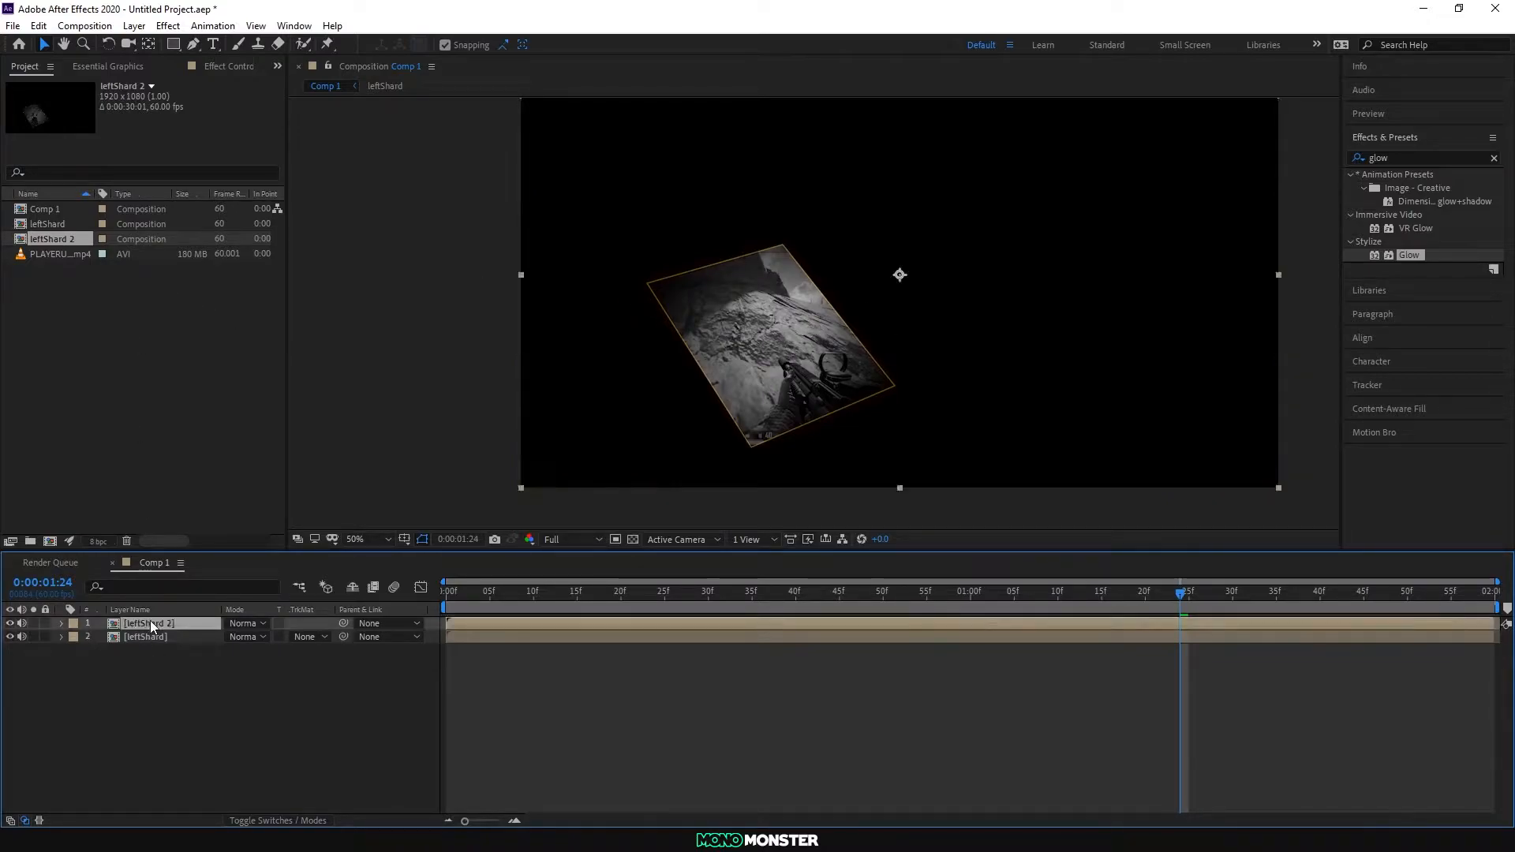
double_click(150, 621)
left_click(142, 561)
right_click(142, 625)
left_click(197, 597)
type("r")
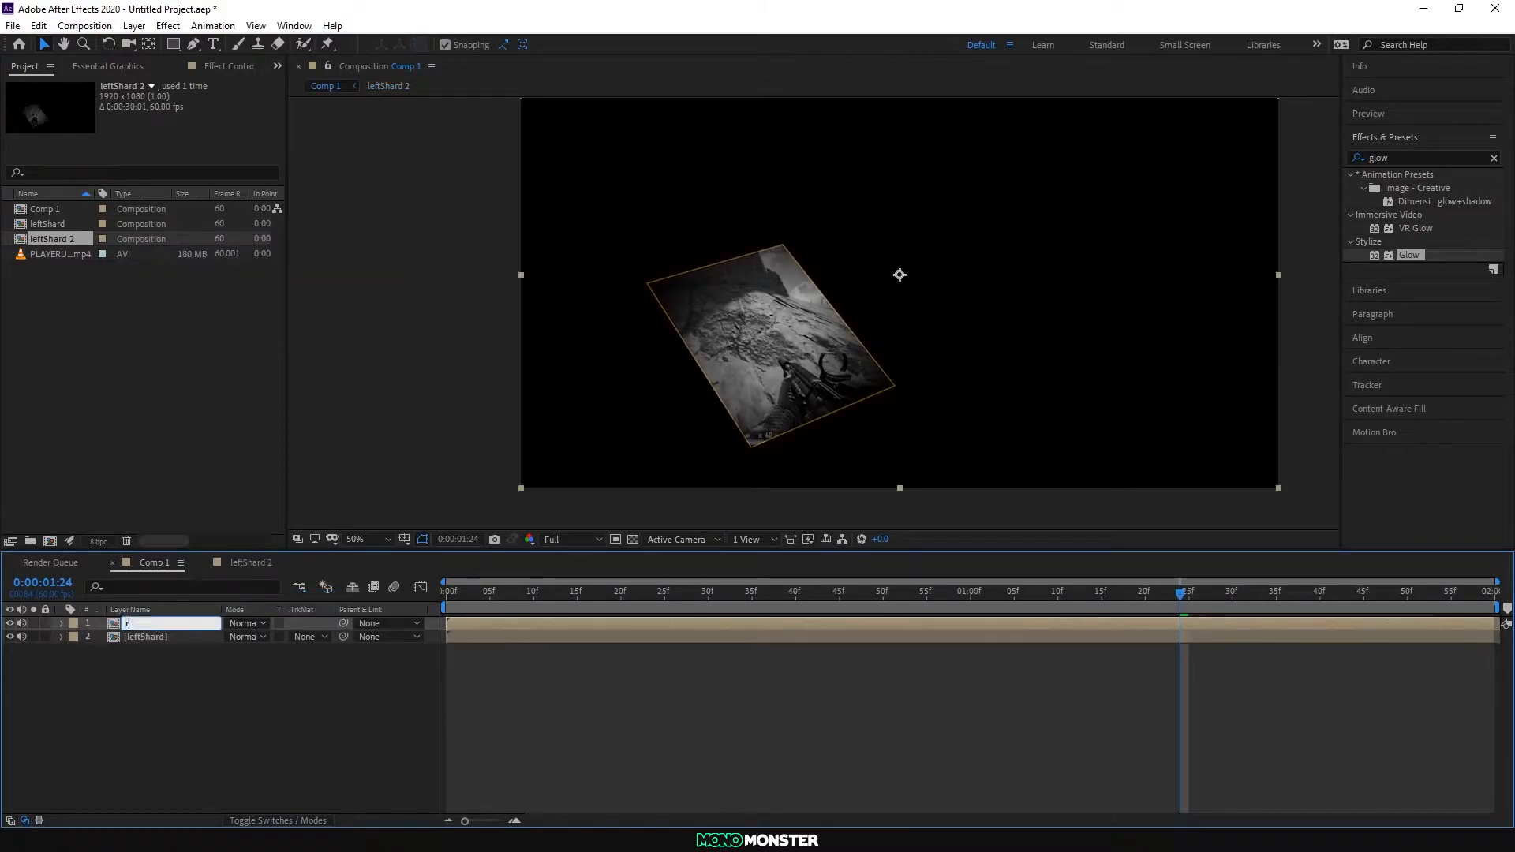
type("ightShard")
left_click(122, 688)
left_click(159, 622)
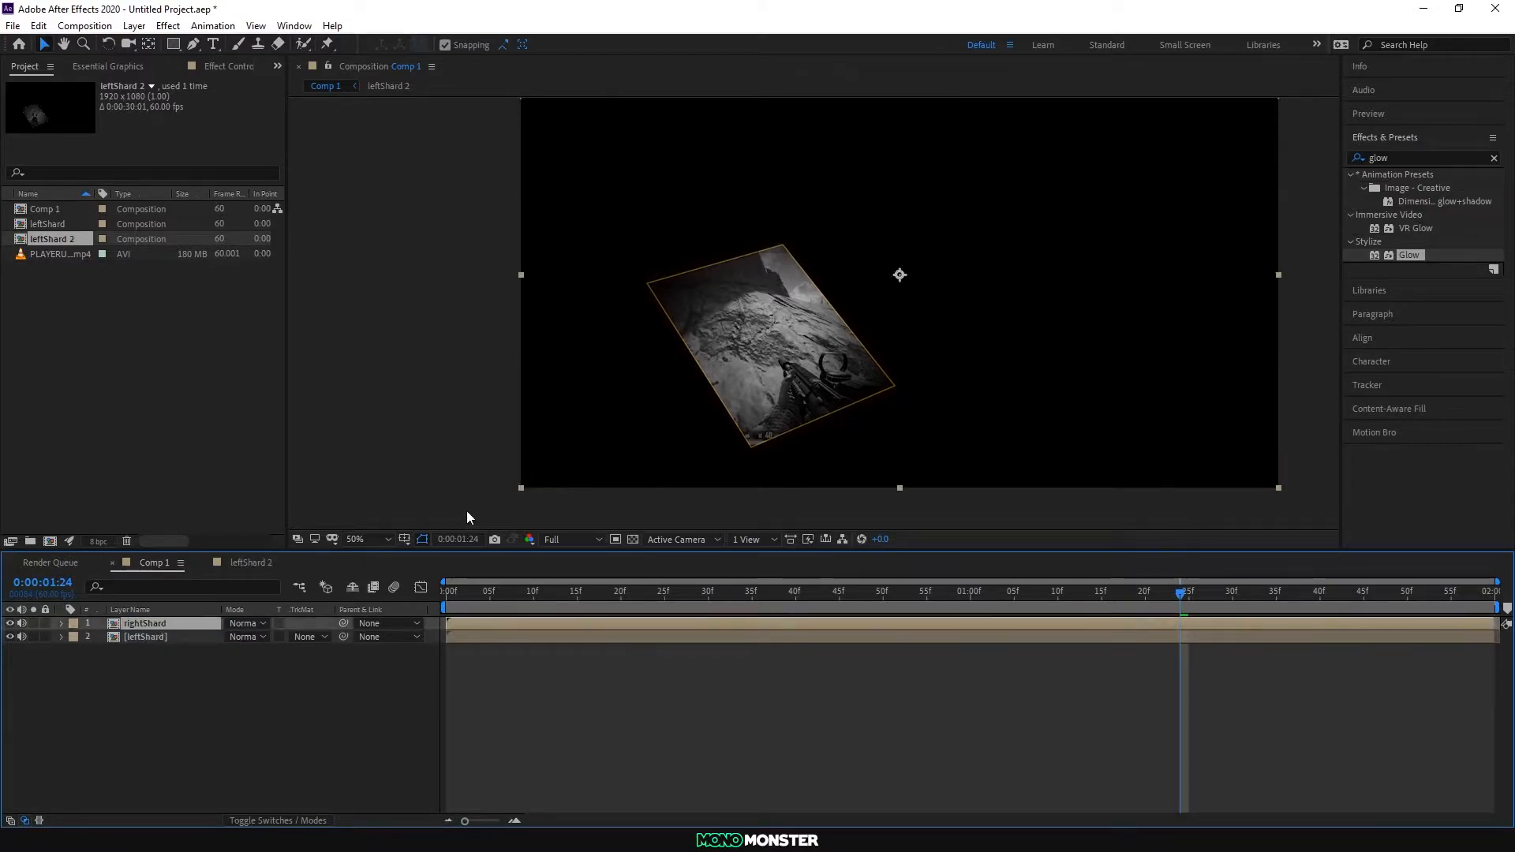
Step: Flip the rightShard layer horizontally and position it so its inner corner meets the left shard's inner corner
left_click_drag(803, 355, 1029, 350)
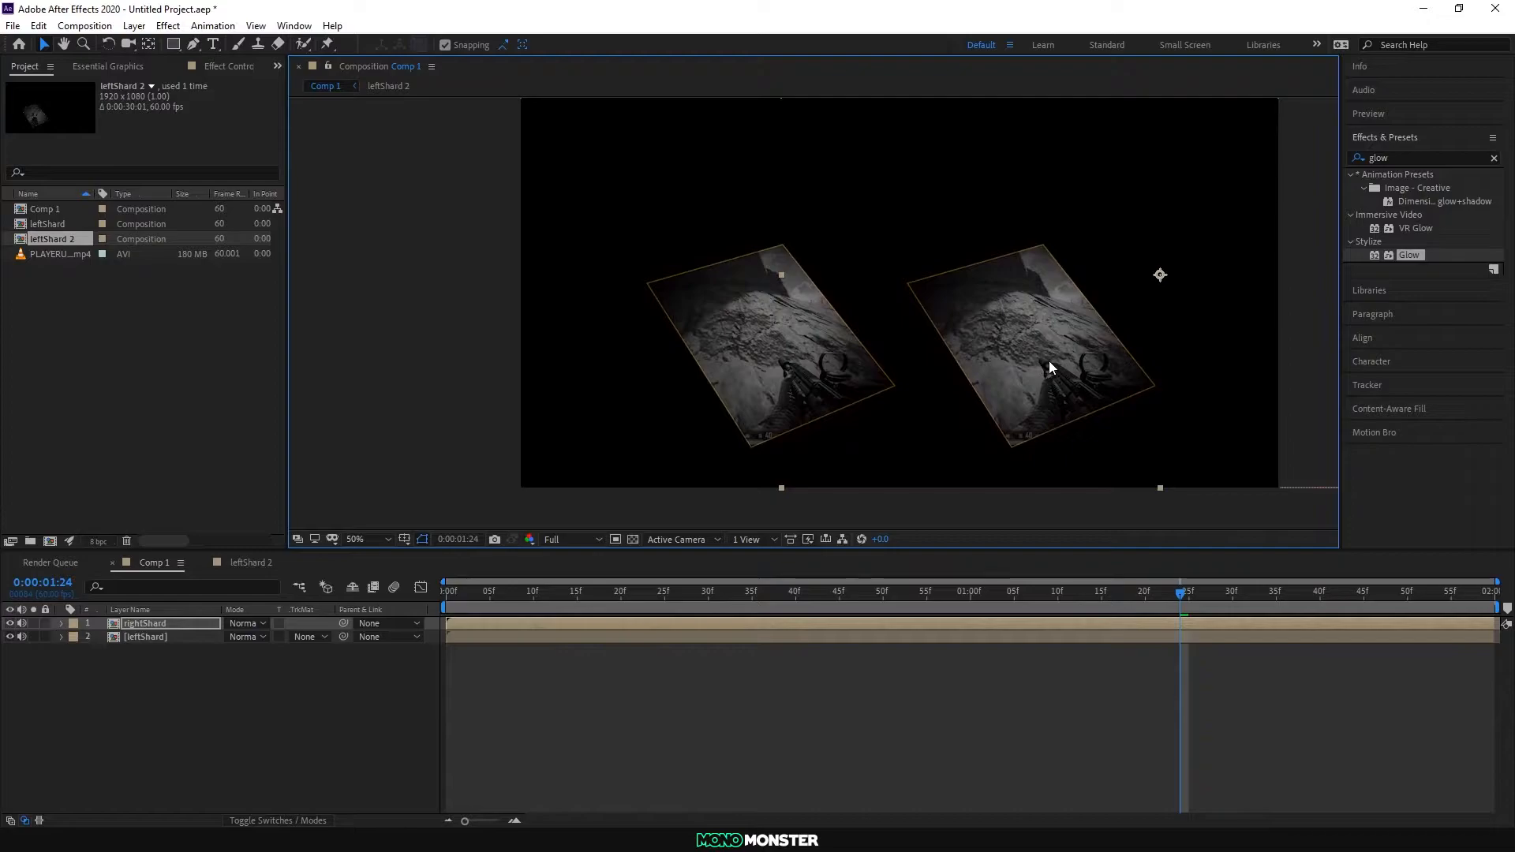
right_click(1041, 339)
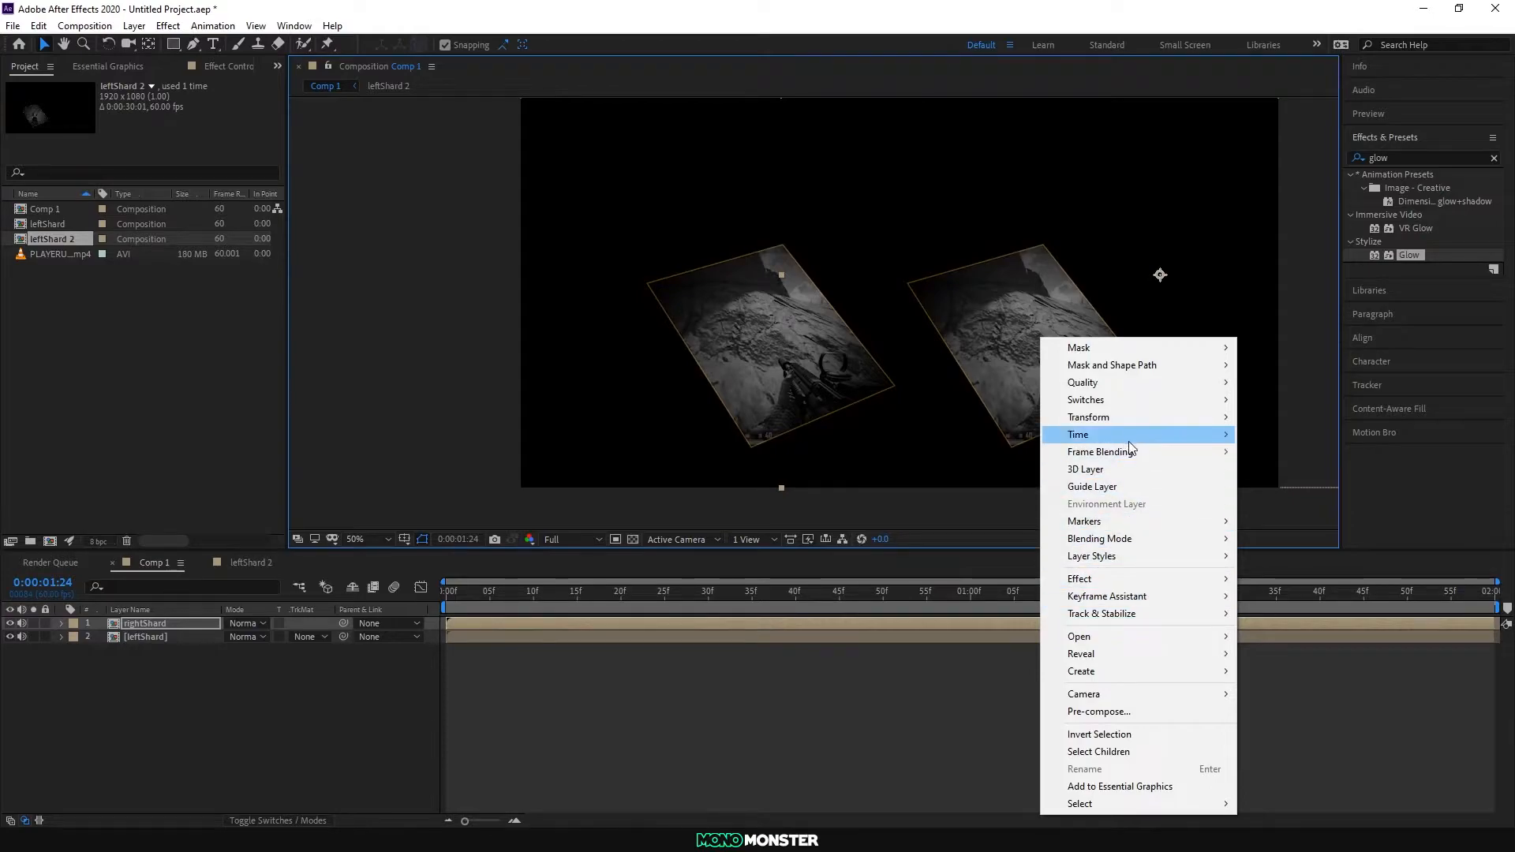
mouse_move(1133, 418)
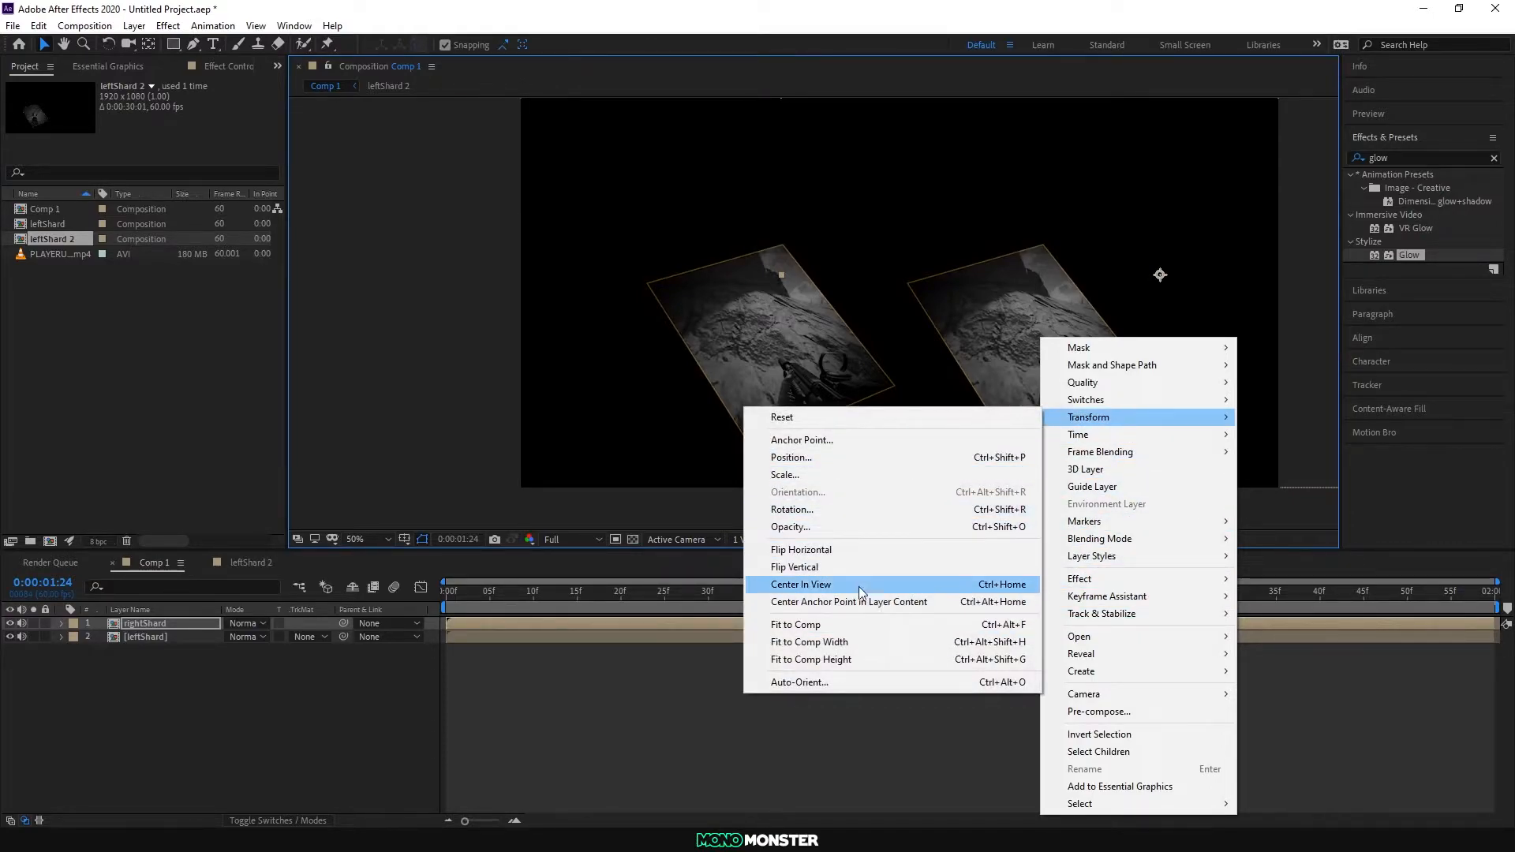
left_click(859, 547)
left_click_drag(1226, 391, 958, 391)
scroll(903, 392, "up", 3)
scroll(902, 391, "down", 1)
left_click_drag(1081, 426, 817, 190)
left_click_drag(1026, 359, 1020, 354)
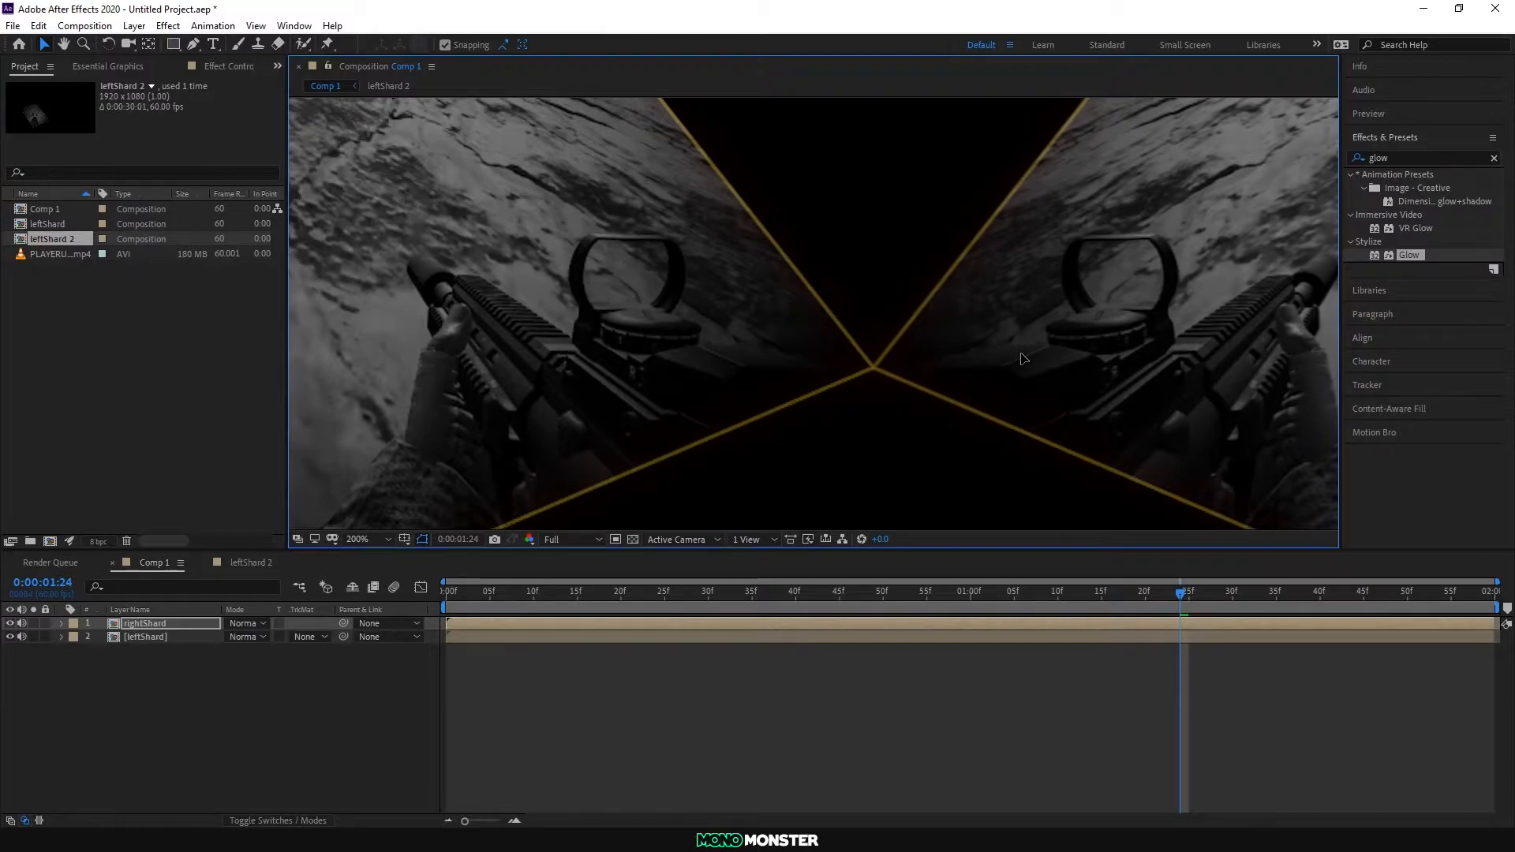
Step: Play back Comp 1 to check the two mirrored shards together
scroll(840, 337, "down", 2)
scroll(866, 342, "down", 2)
scroll(920, 277, "up", 4)
left_click_drag(861, 193, 797, 276)
key("space")
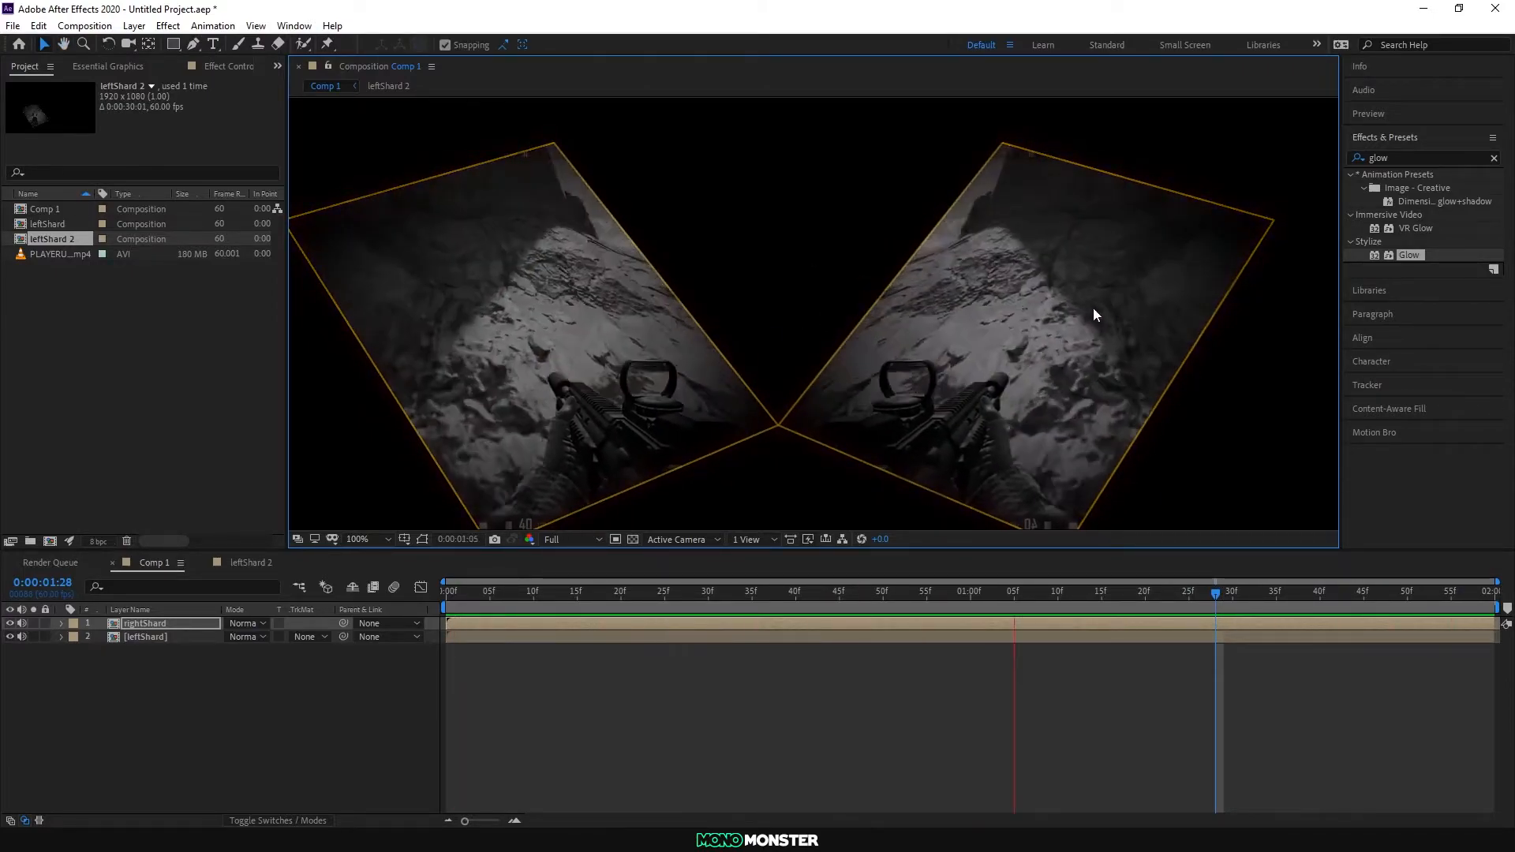
key("space")
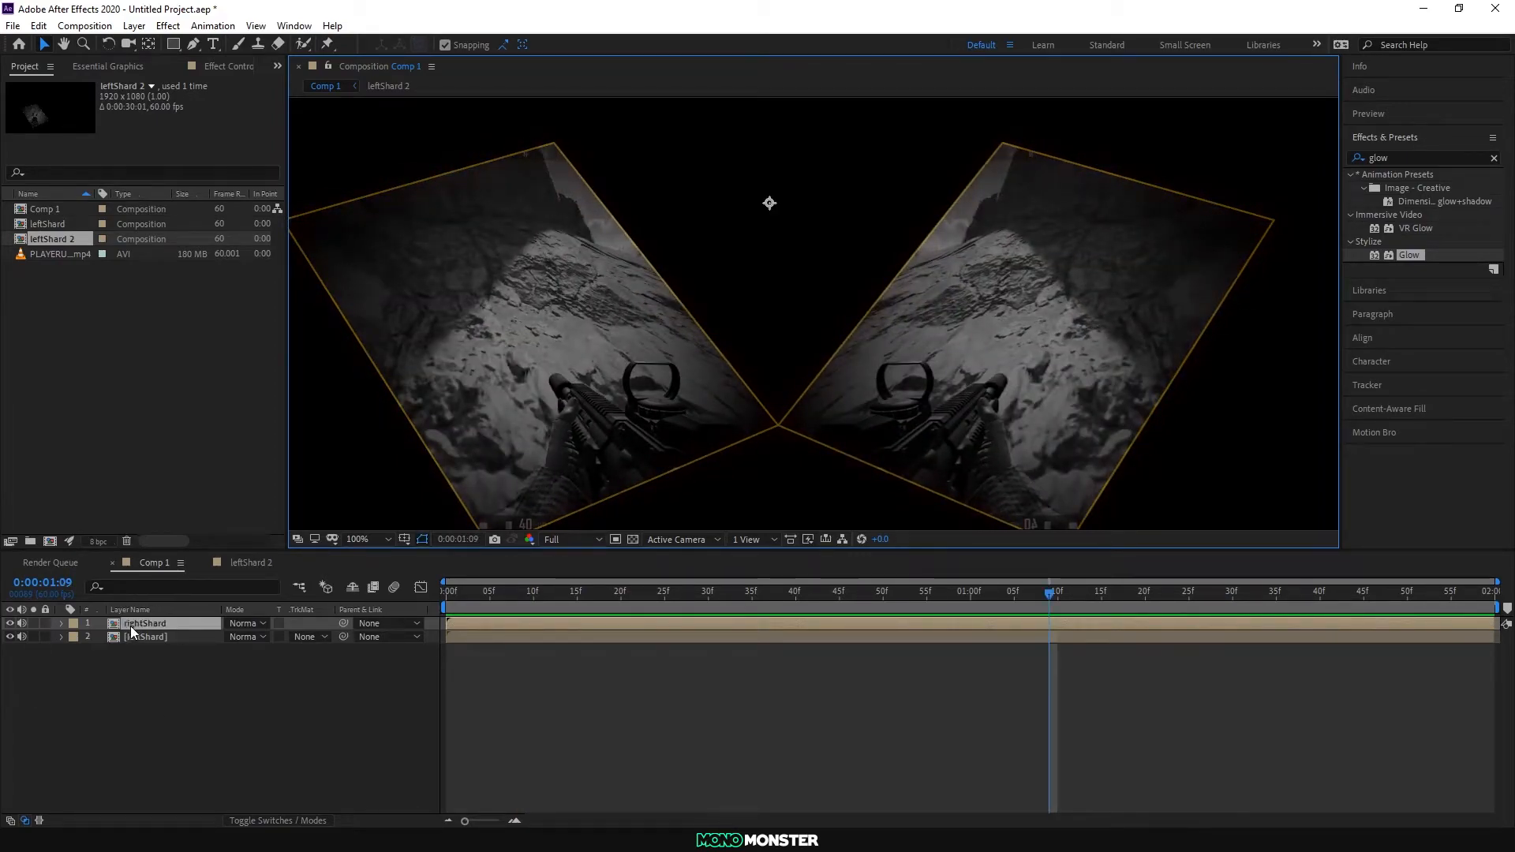
Step: Place the second gameplay clip in the leftShard 2 composition, scaled down over the shard and beneath all other layers
double_click(130, 626)
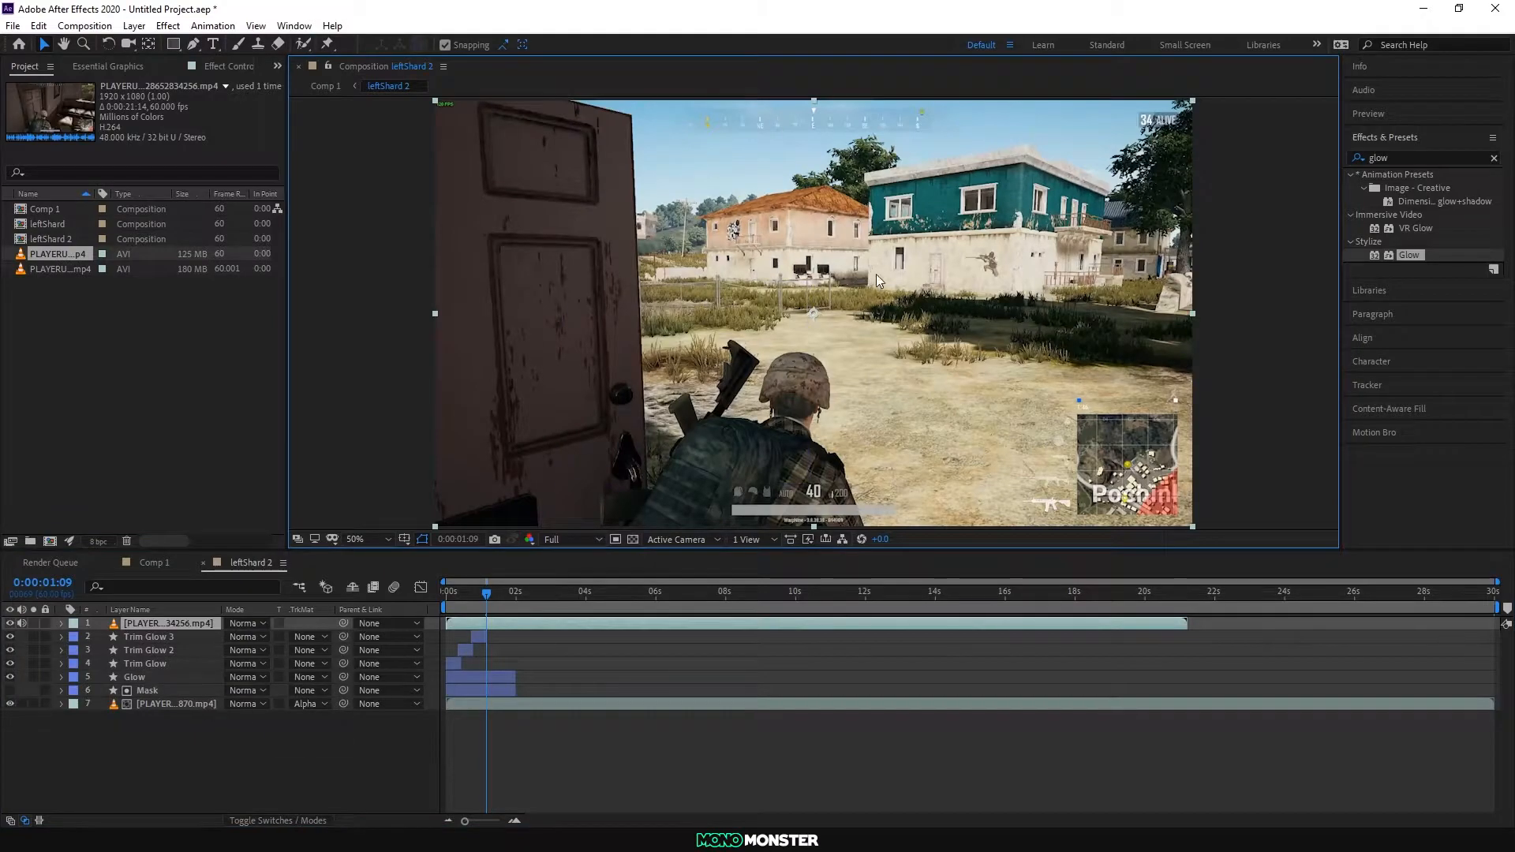
left_click_drag(815, 100, 809, 170)
key("ctrl+z")
left_click_drag(812, 101, 814, 188)
left_click_drag(901, 296, 761, 352)
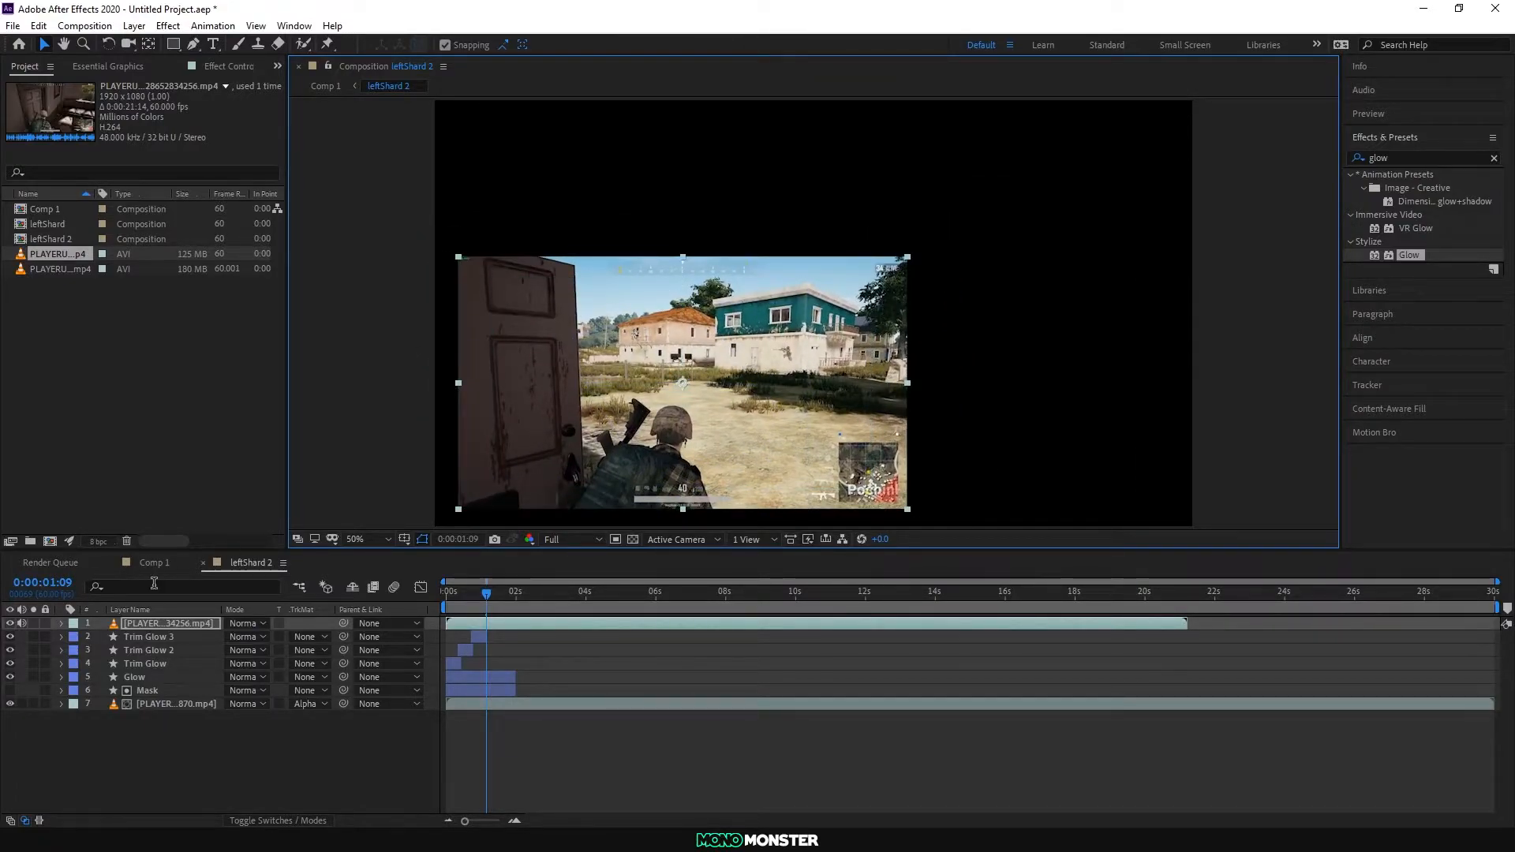
left_click_drag(153, 623, 159, 707)
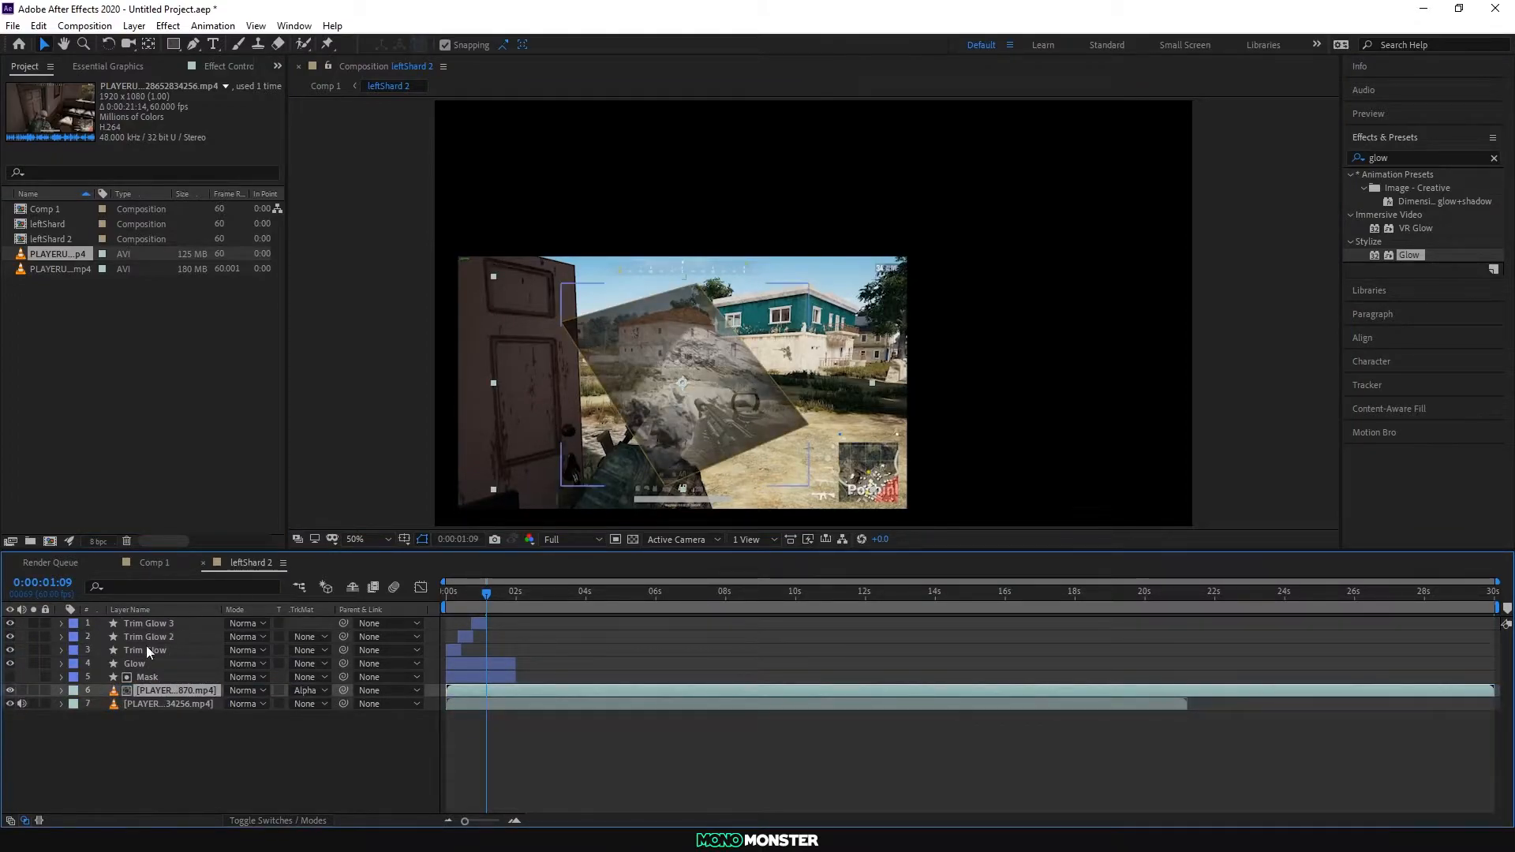
Step: Copy the original clip's effects and layer styles onto the second gameplay clip and shrink that clip slightly around the shard
left_click(61, 691)
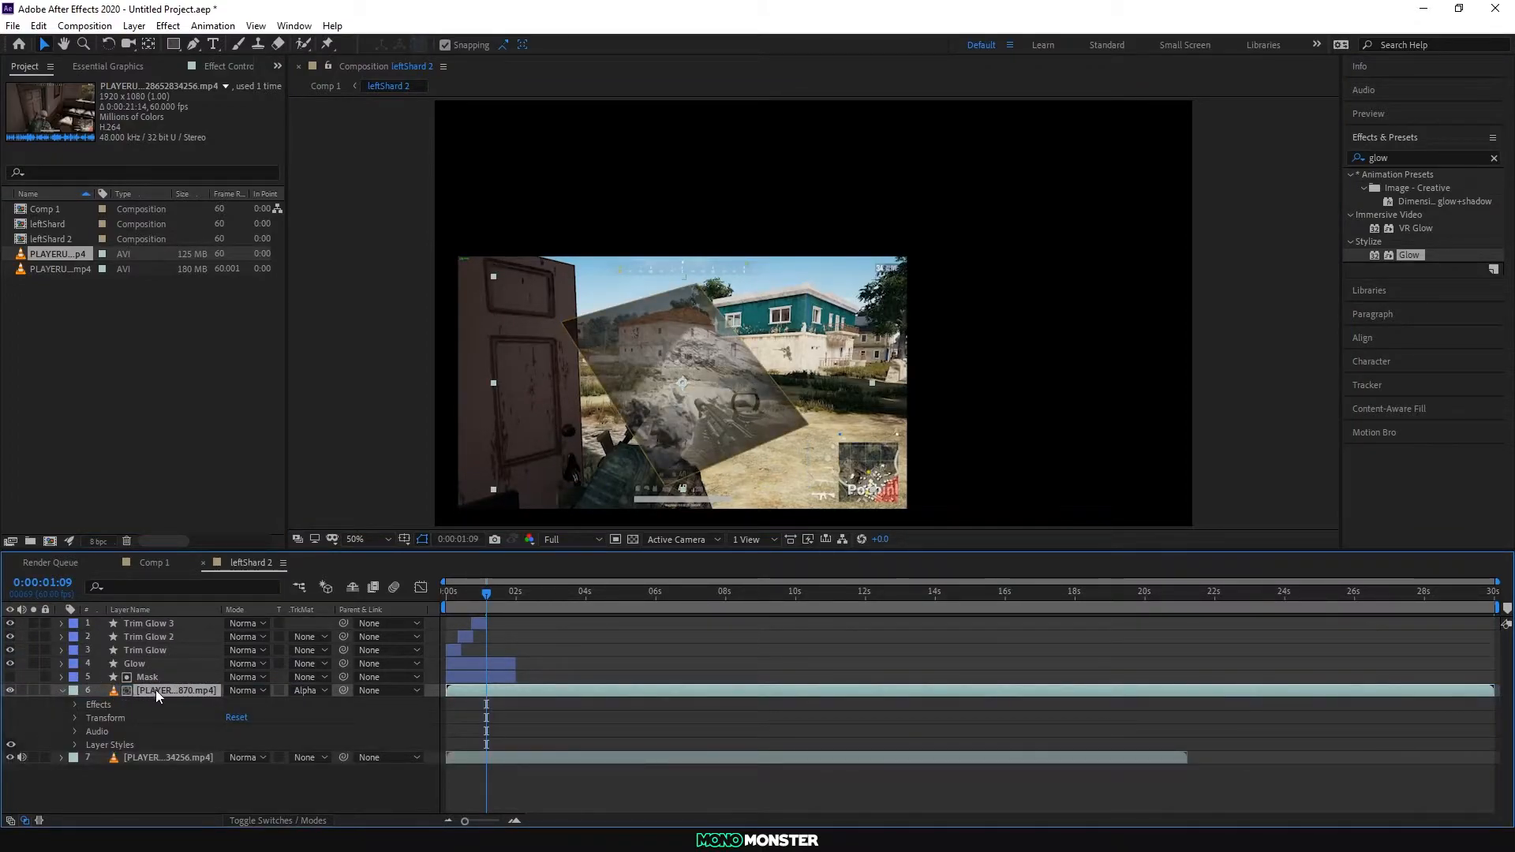
left_click(111, 703)
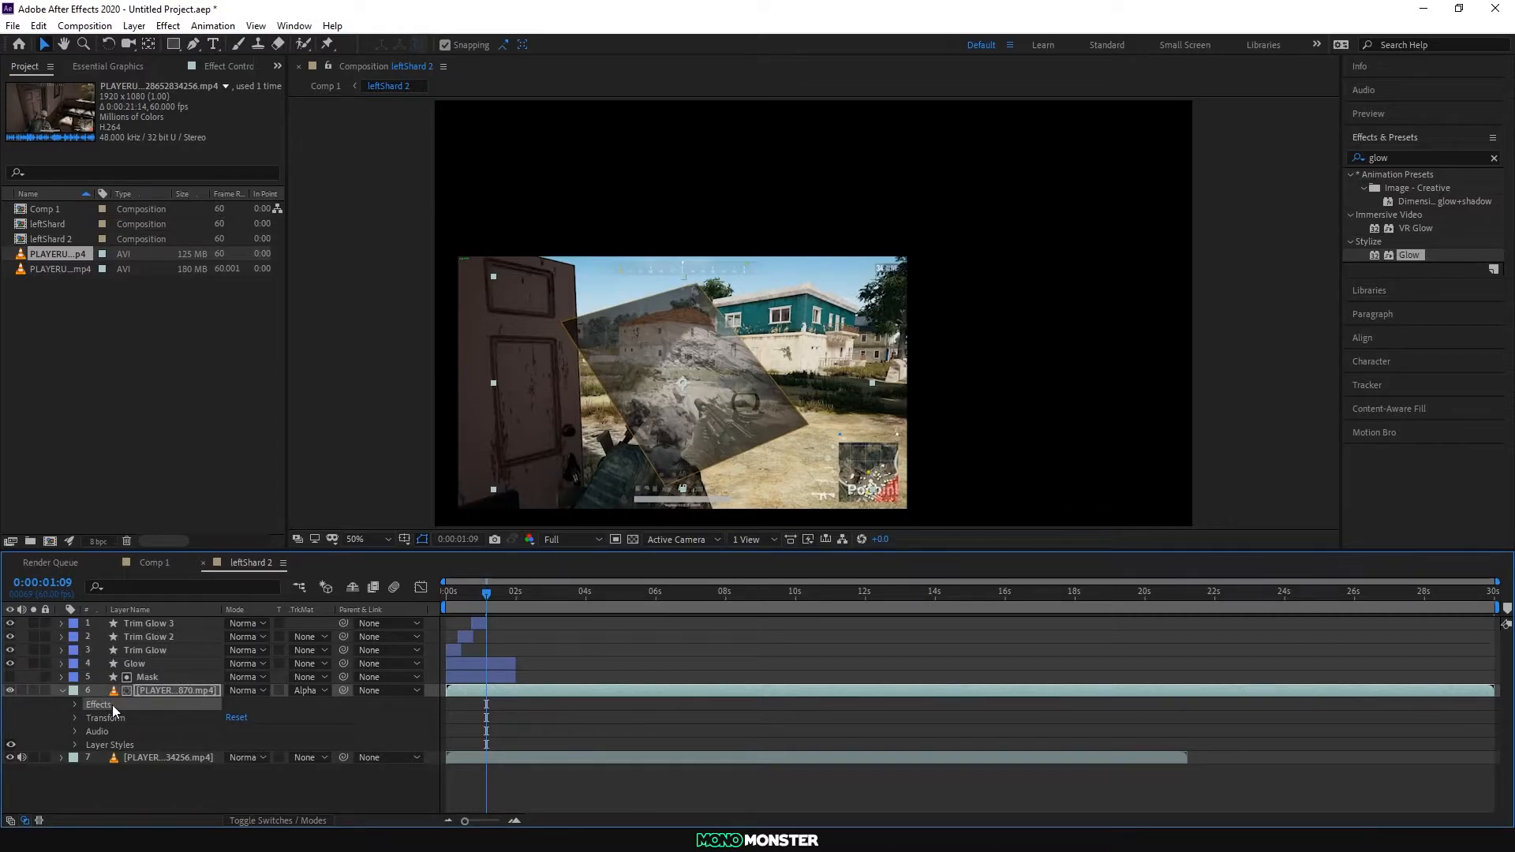
left_click(135, 744)
left_click(136, 758)
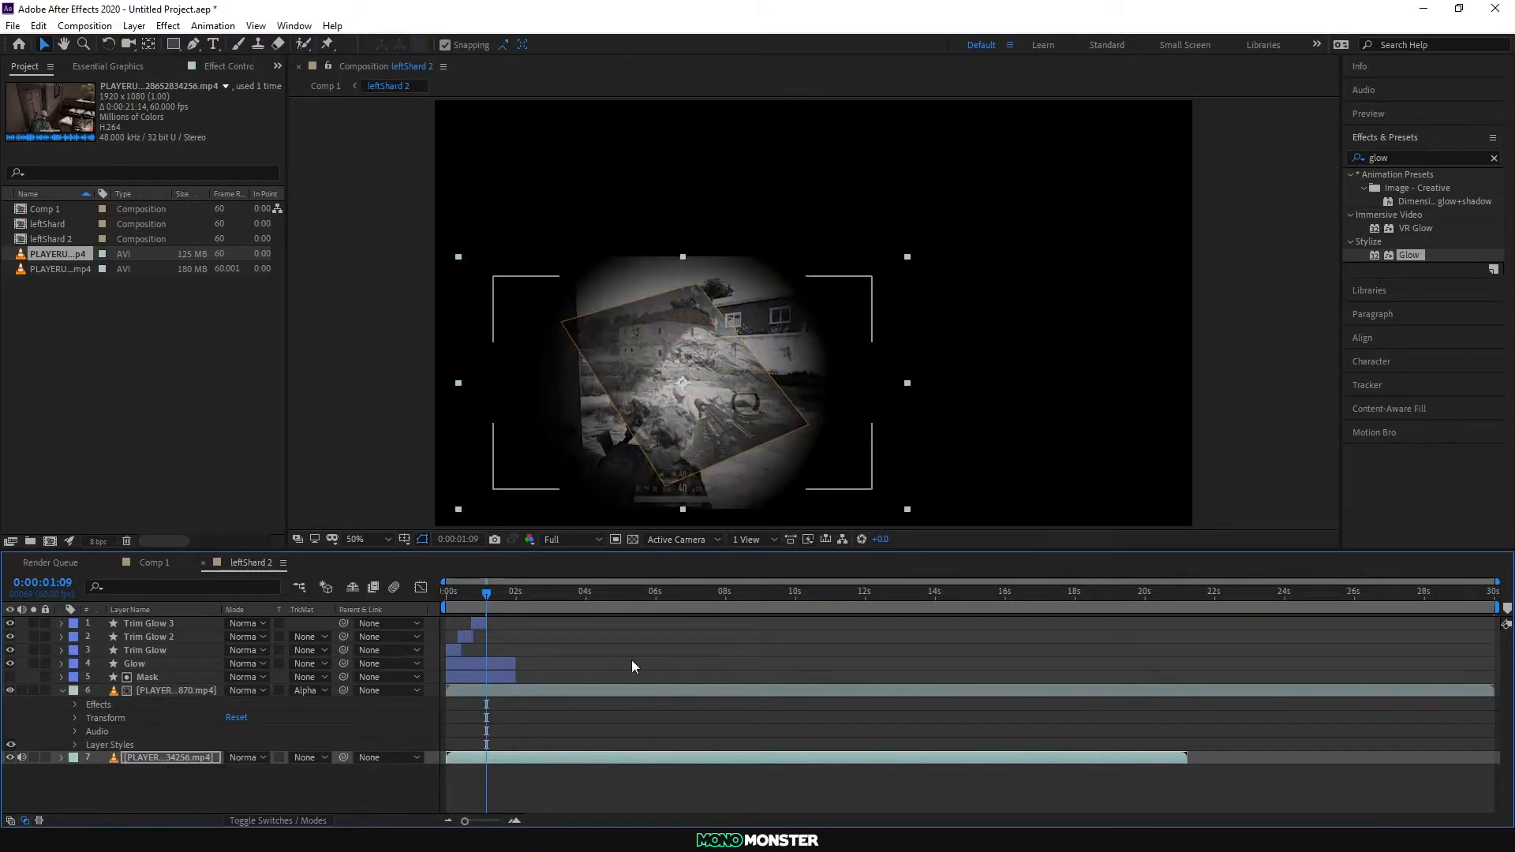
left_click_drag(682, 257, 686, 276)
Step: Delete the original gameplay clip from leftShard 2 and set the new clip's track matte to Alpha Matte "Mask"
left_click(156, 689)
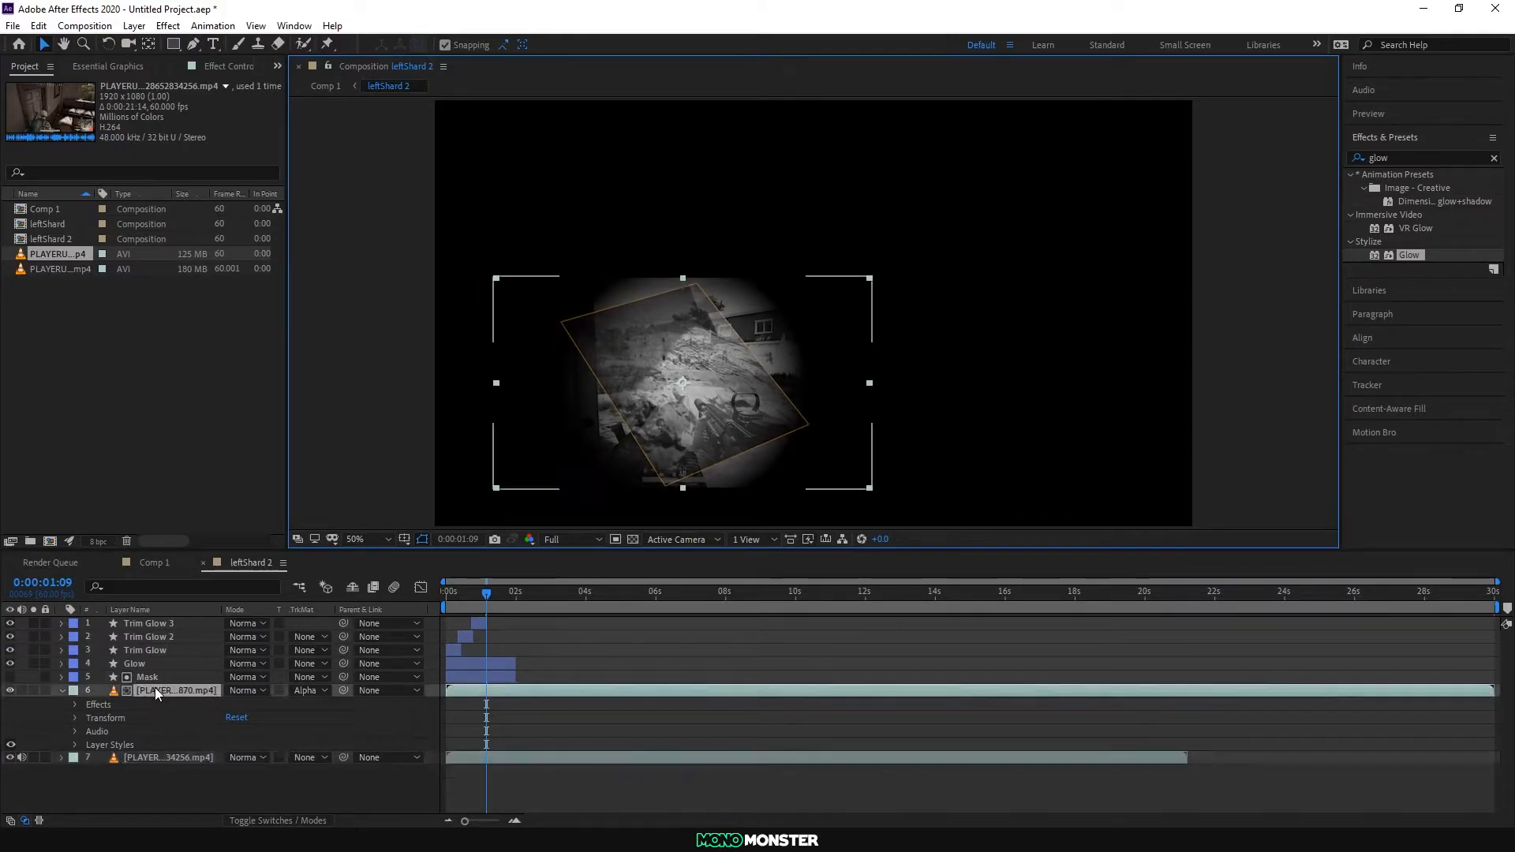
key("Delete")
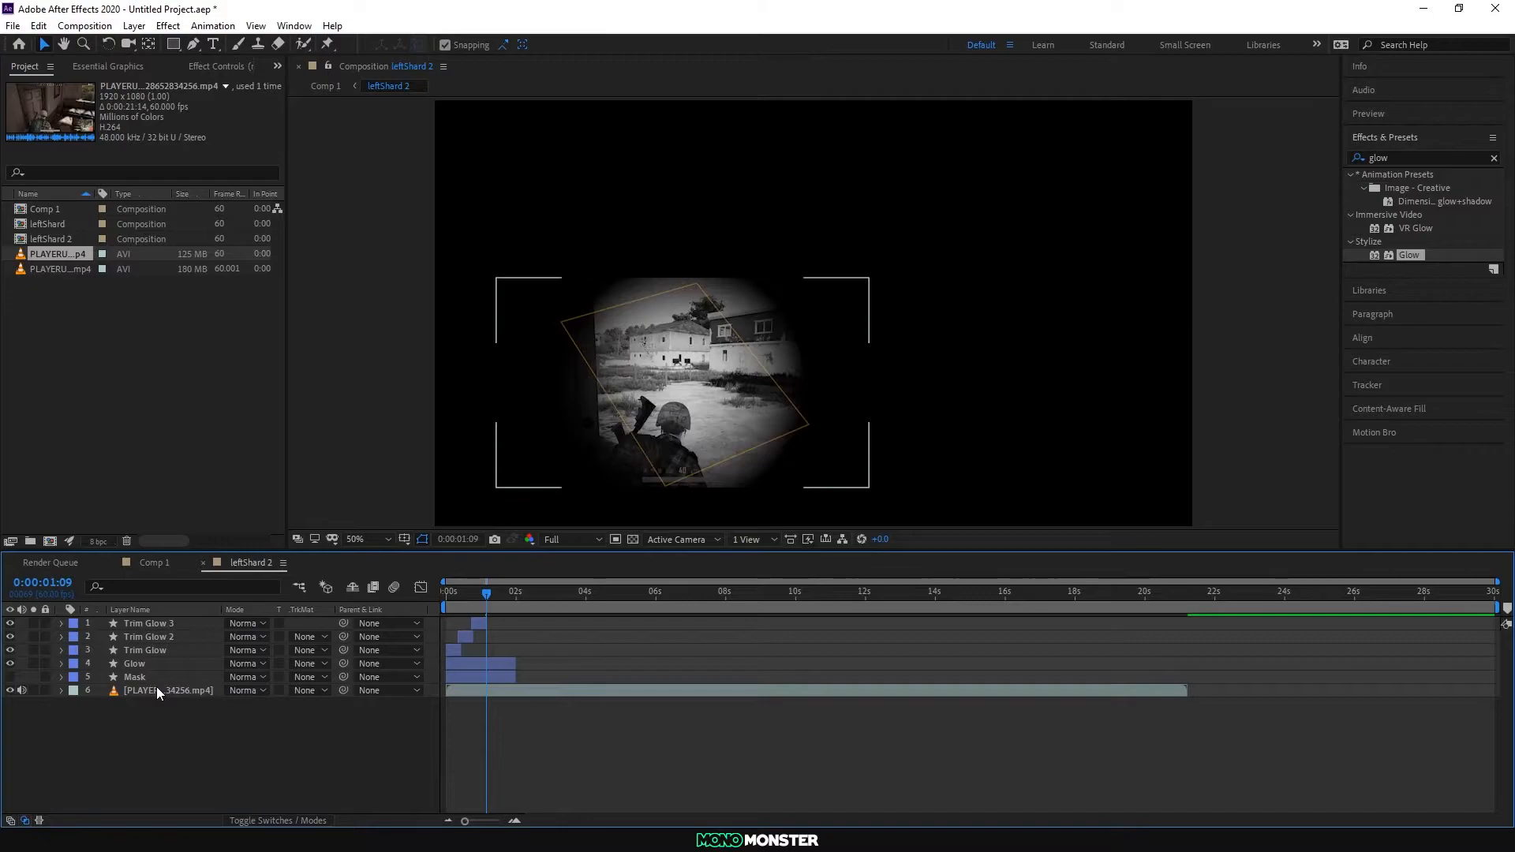
left_click(145, 693)
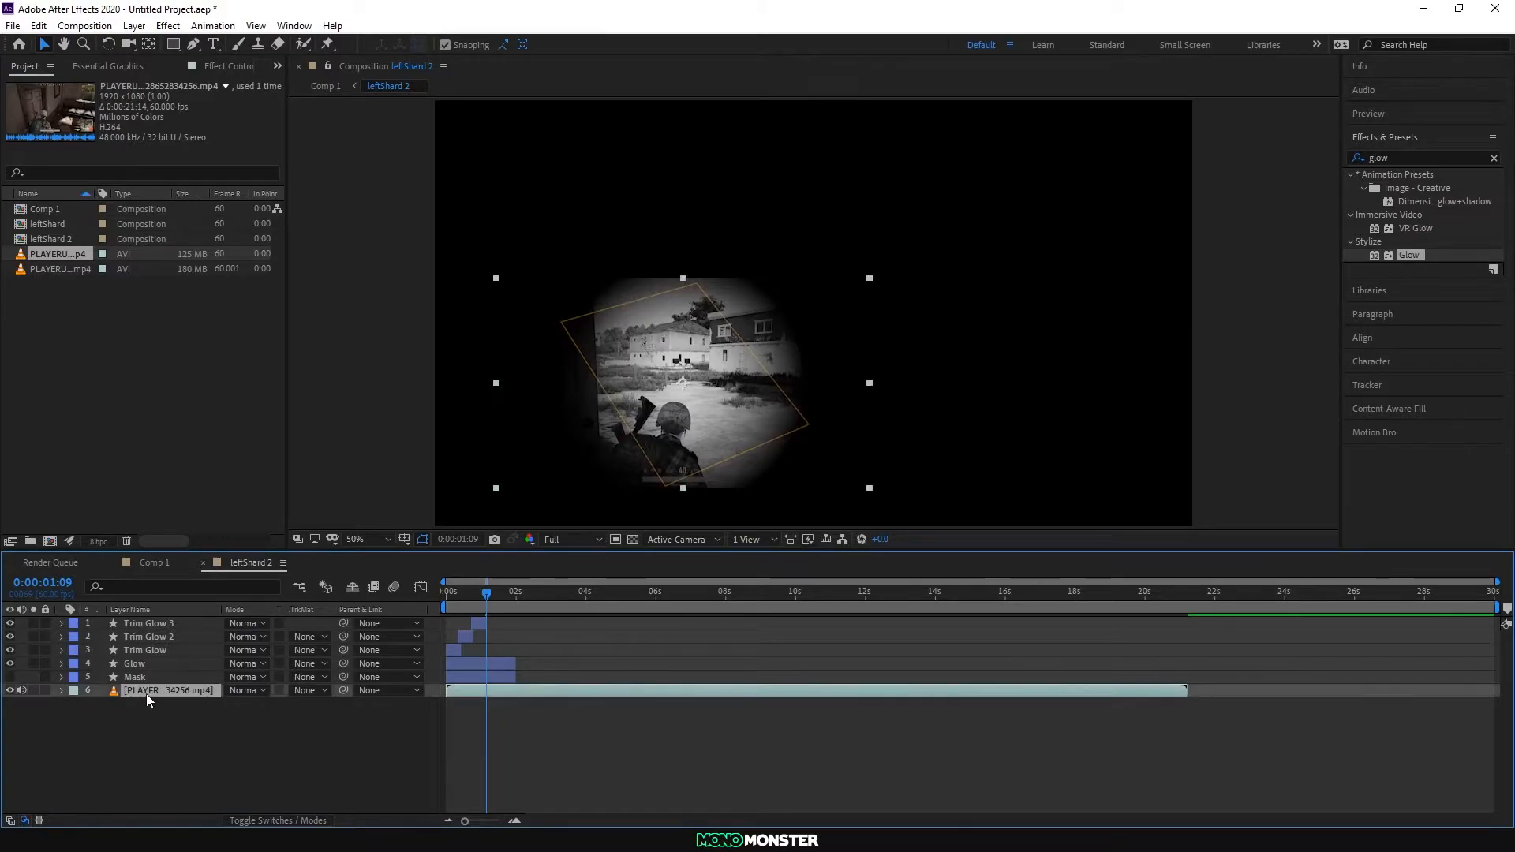
left_click(309, 691)
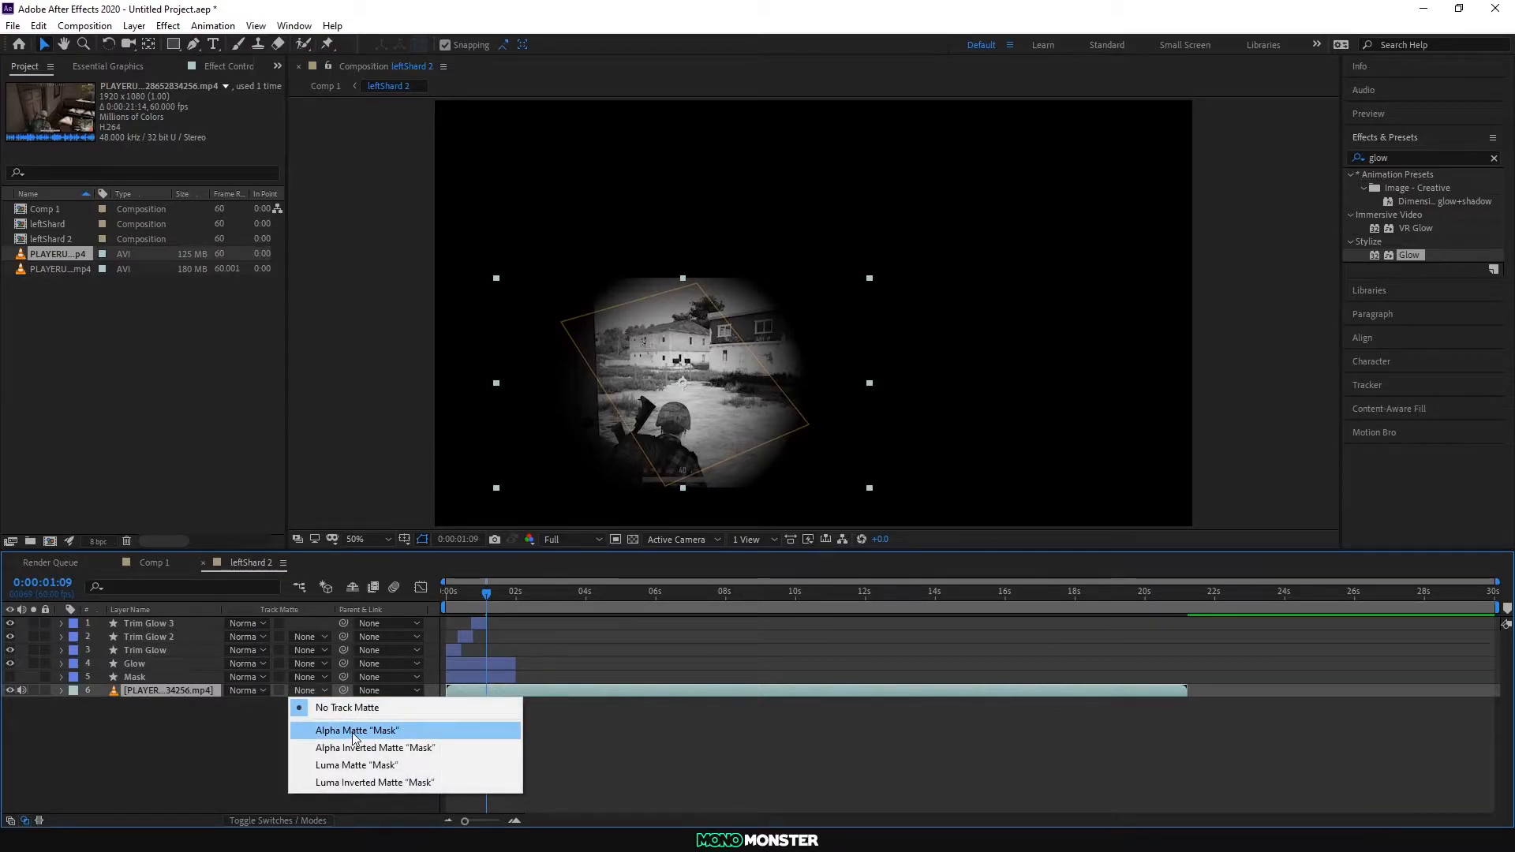
left_click(354, 732)
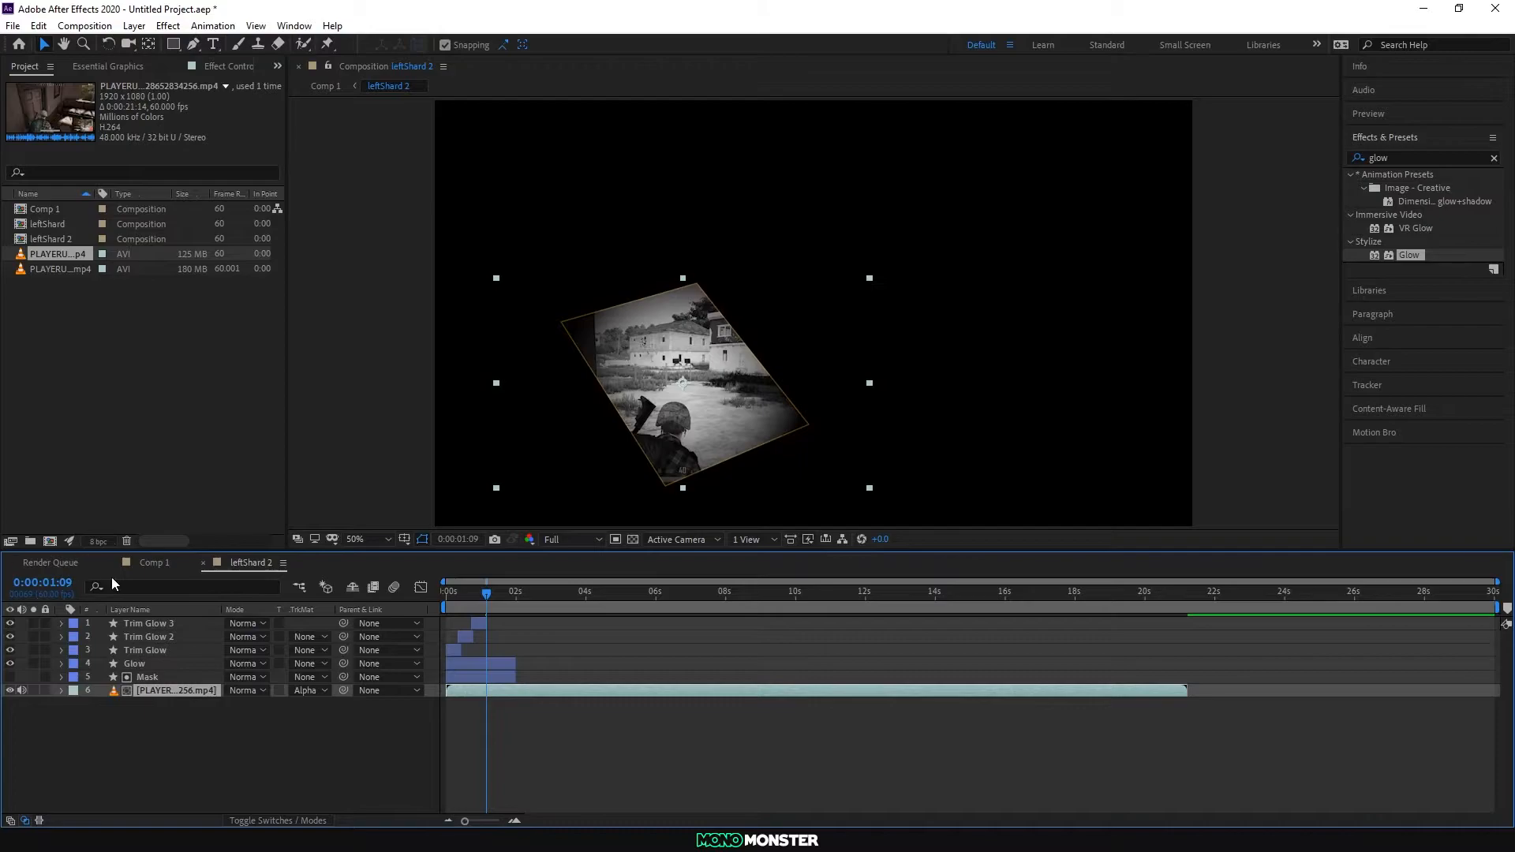
Step: Flip the gameplay clip inside leftShard 2 horizontally and play back Comp 1 to check the right shard's footage
left_click(150, 562)
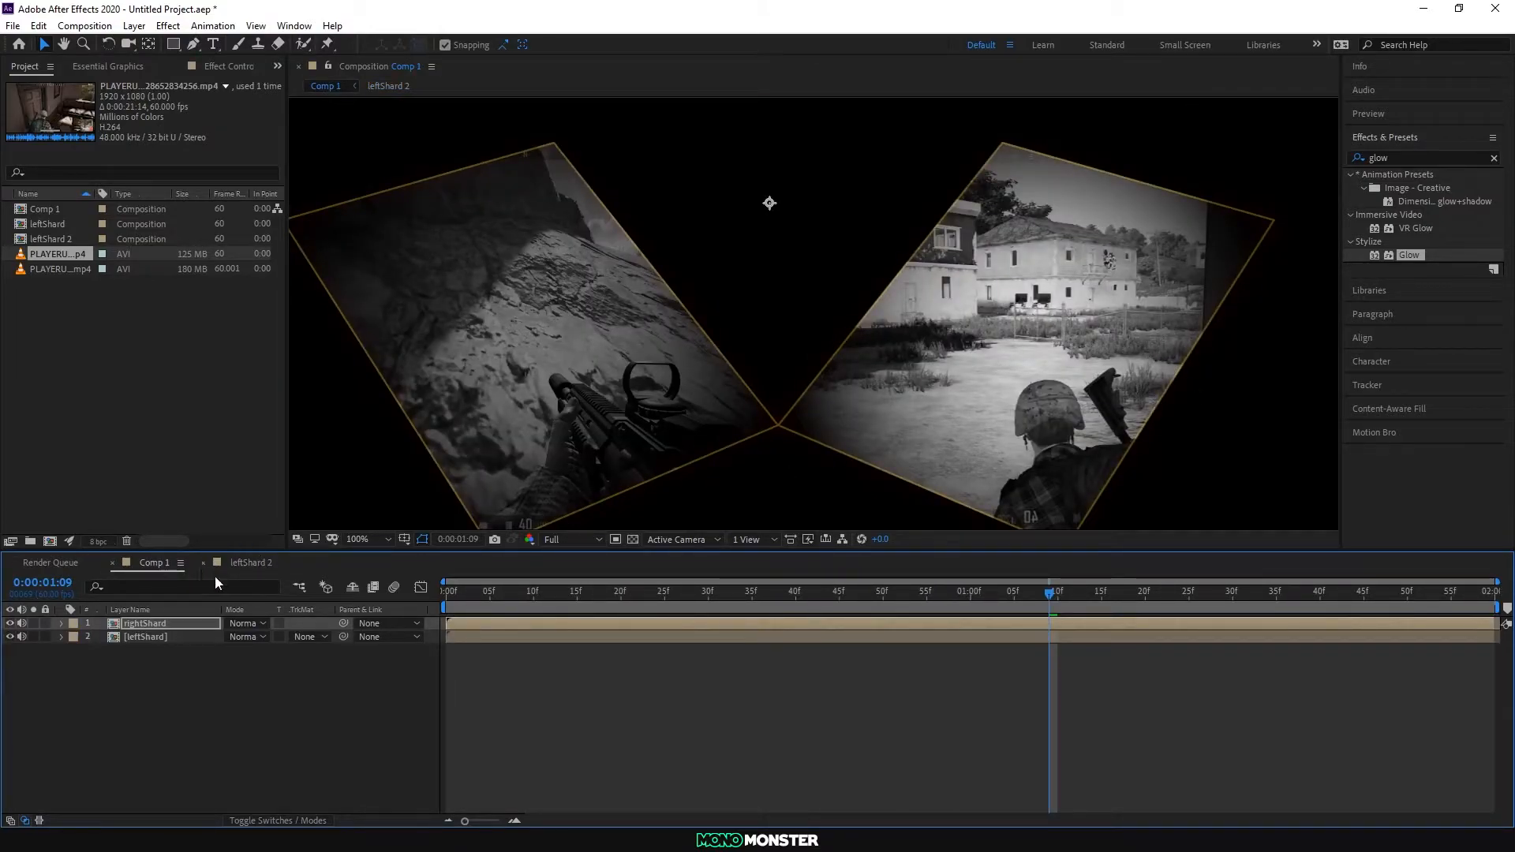
double_click(158, 623)
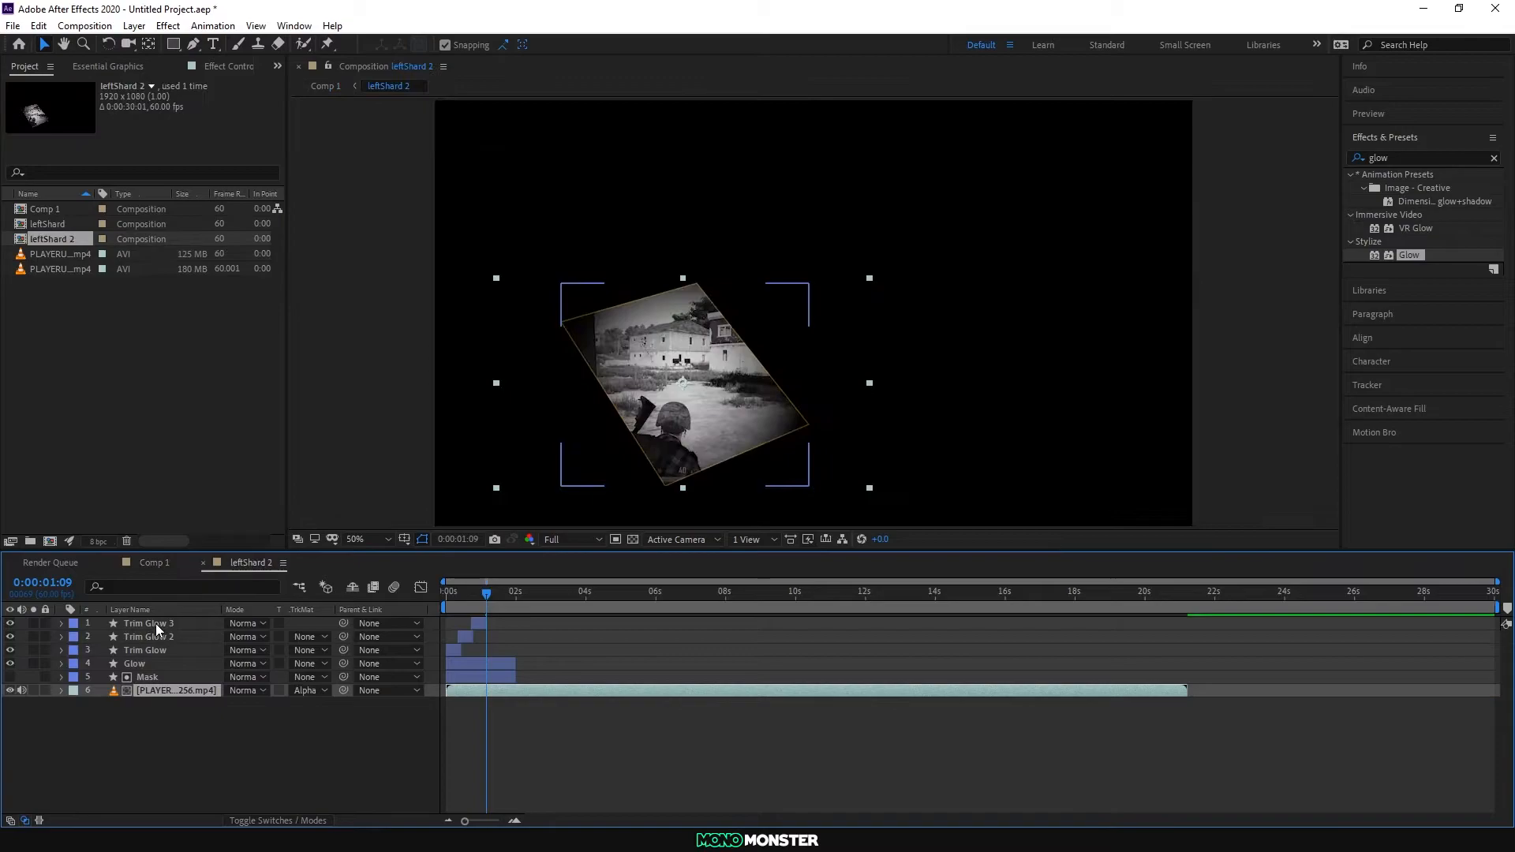
right_click(156, 691)
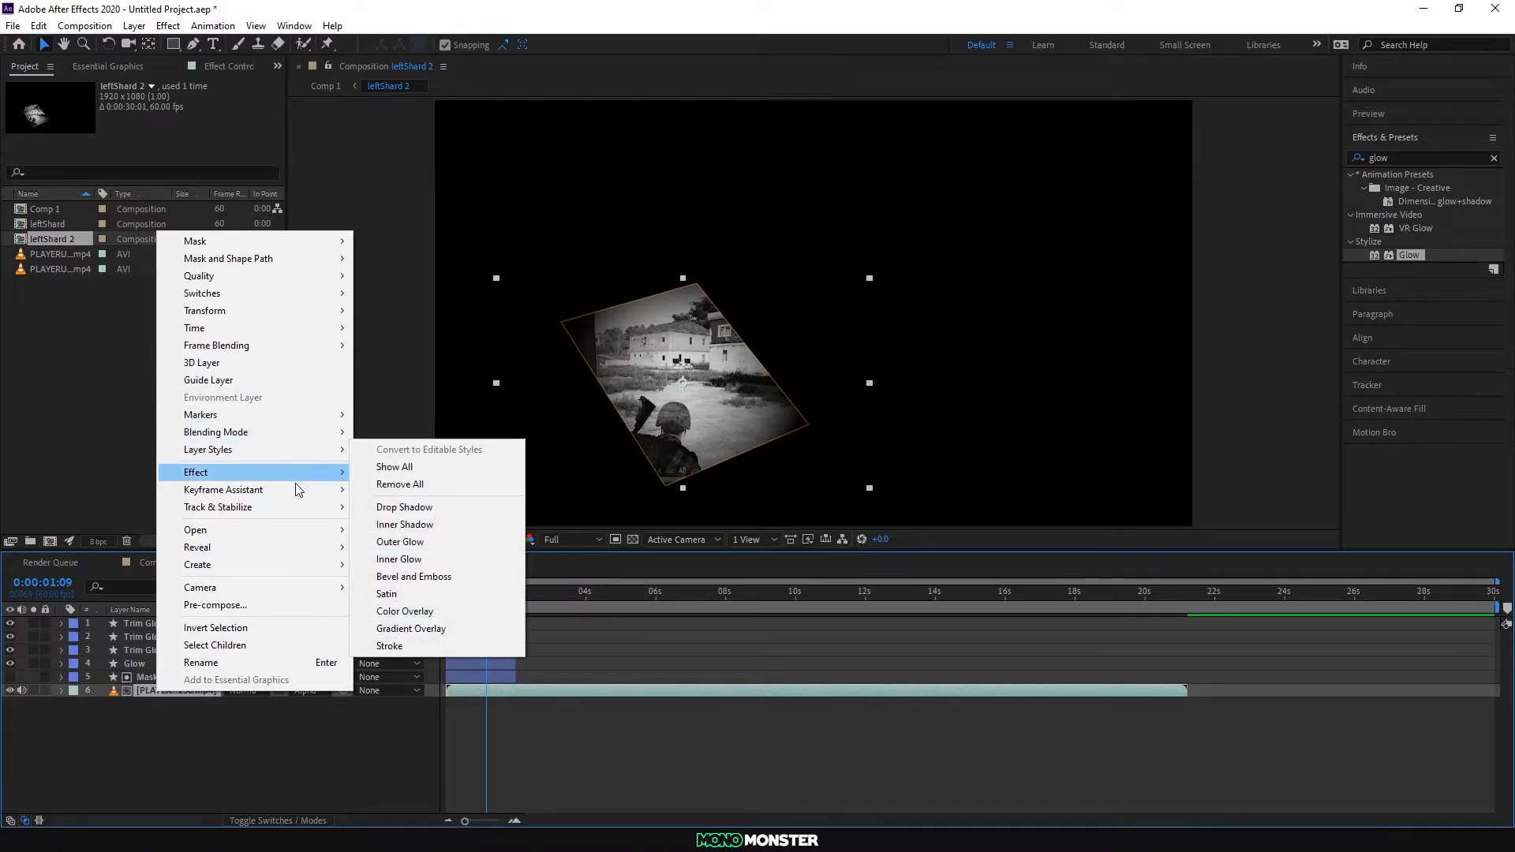
mouse_move(290, 476)
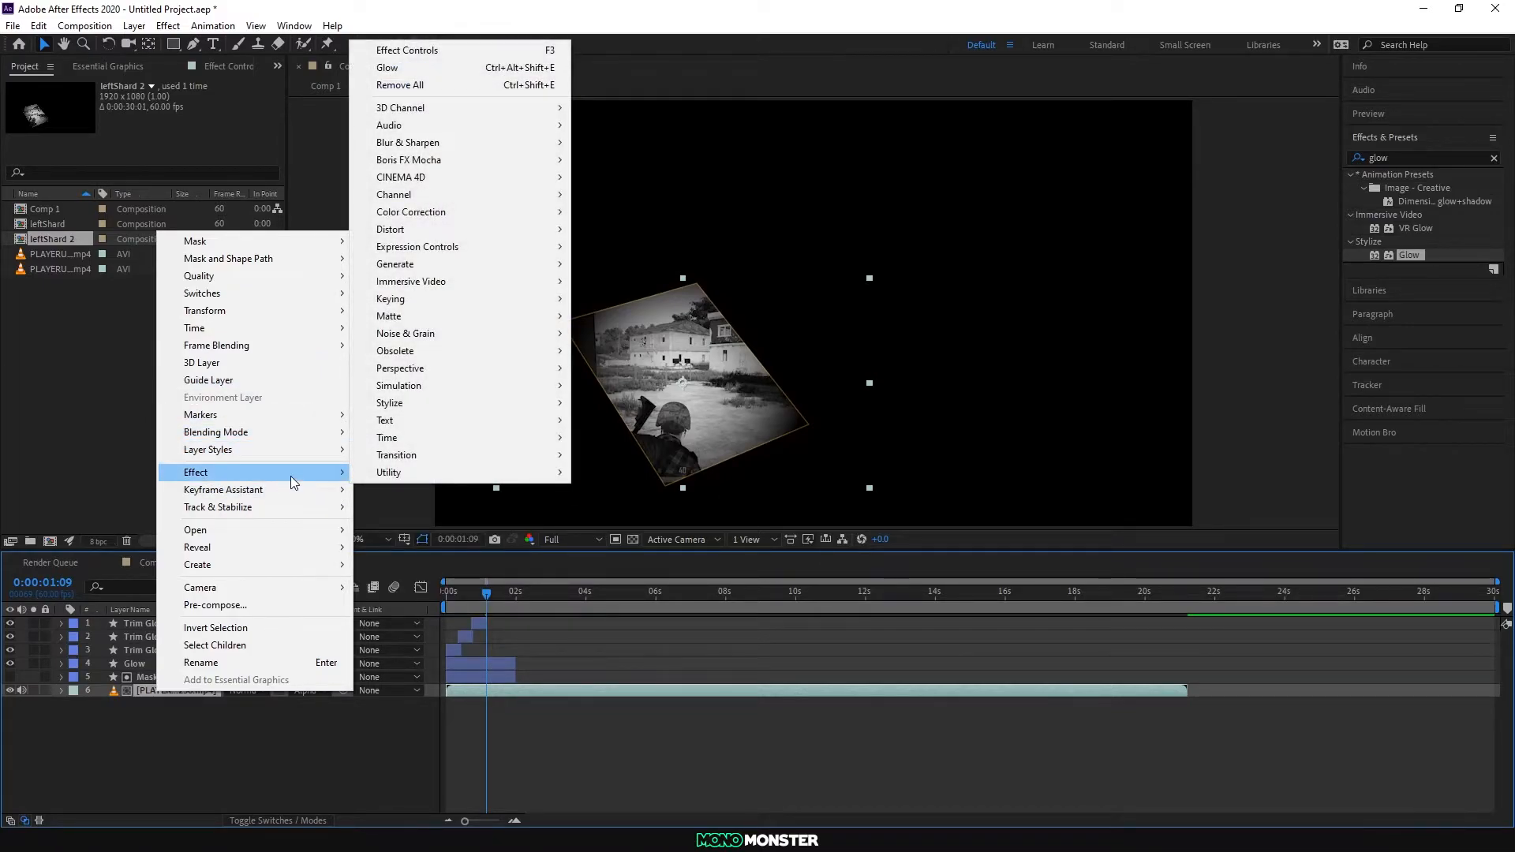
mouse_move(273, 313)
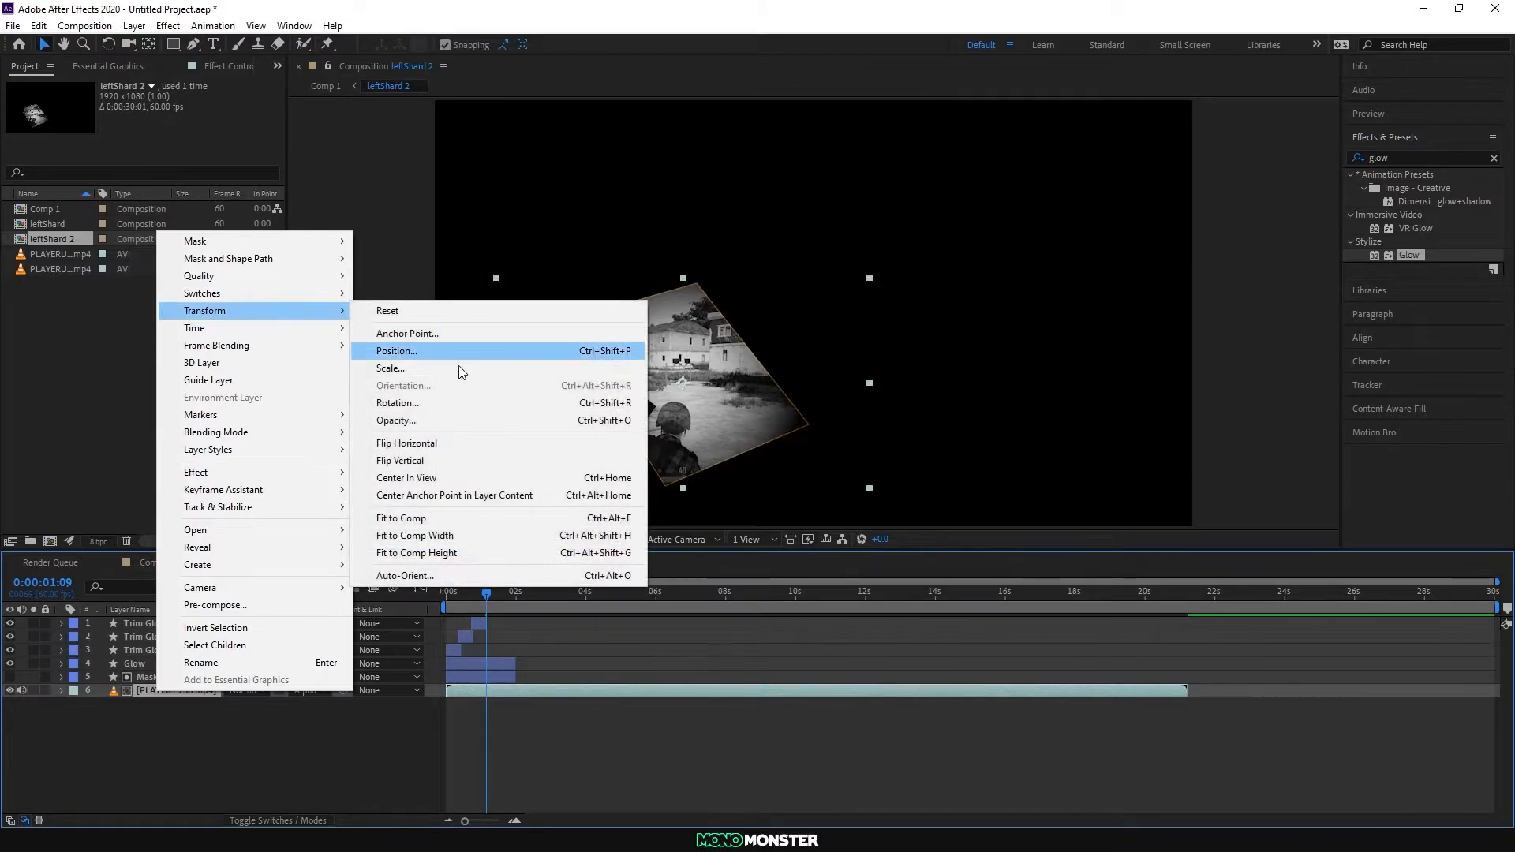
left_click(456, 446)
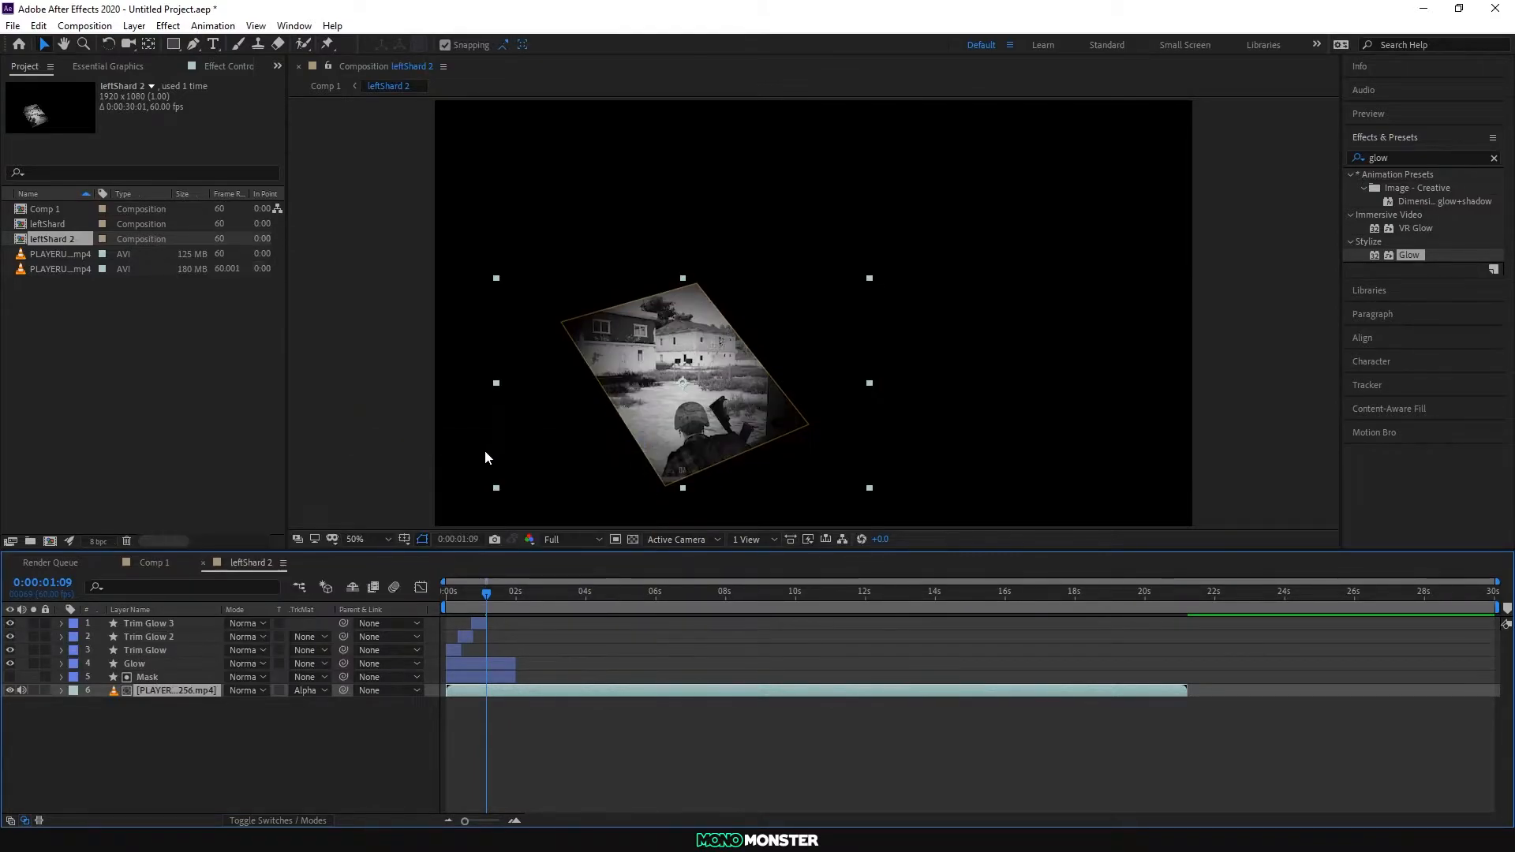
left_click(152, 562)
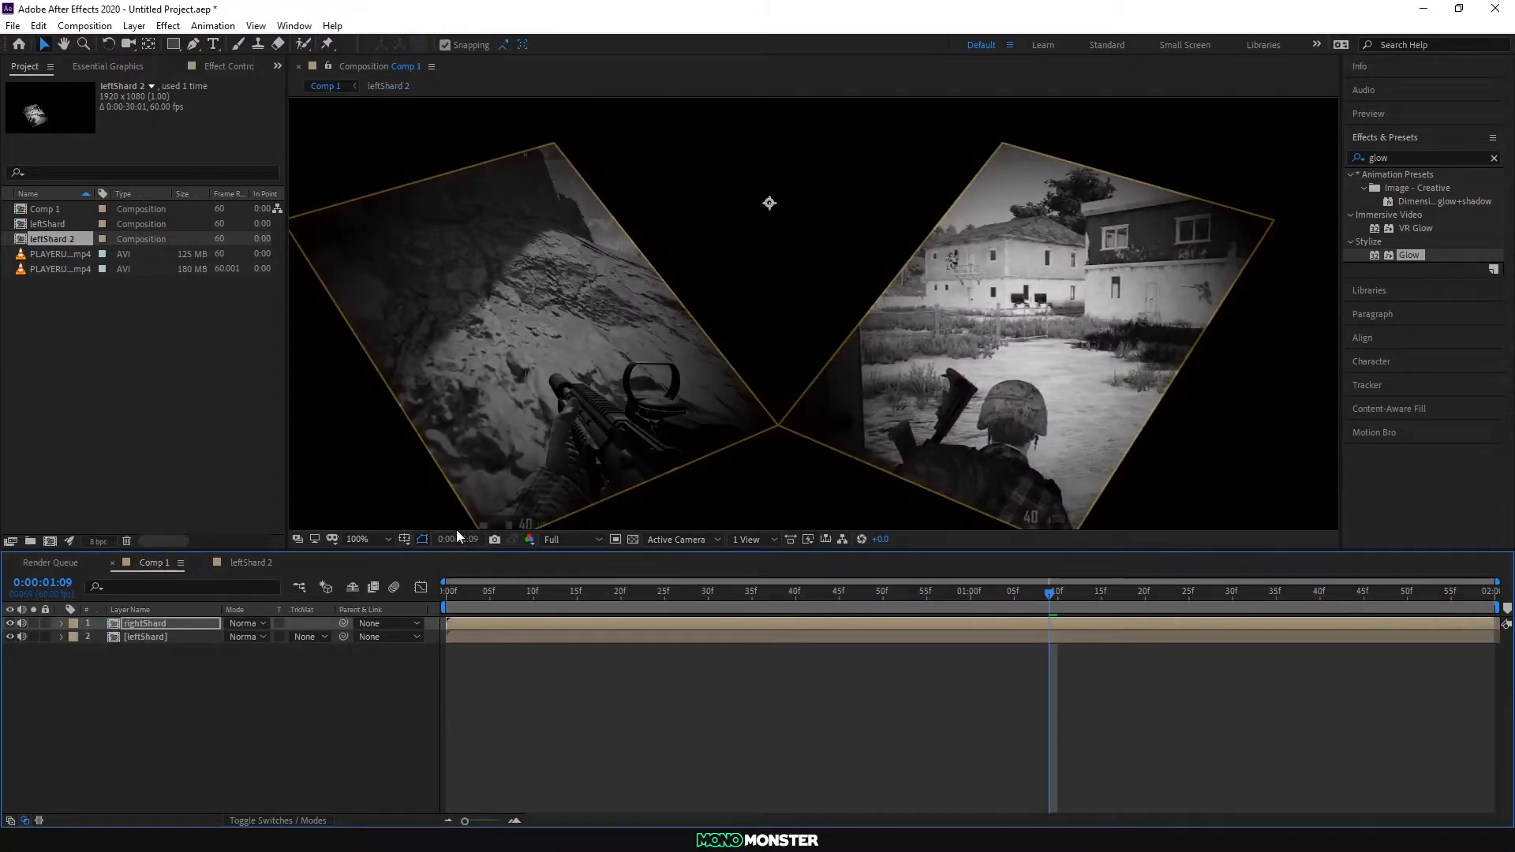
key("space")
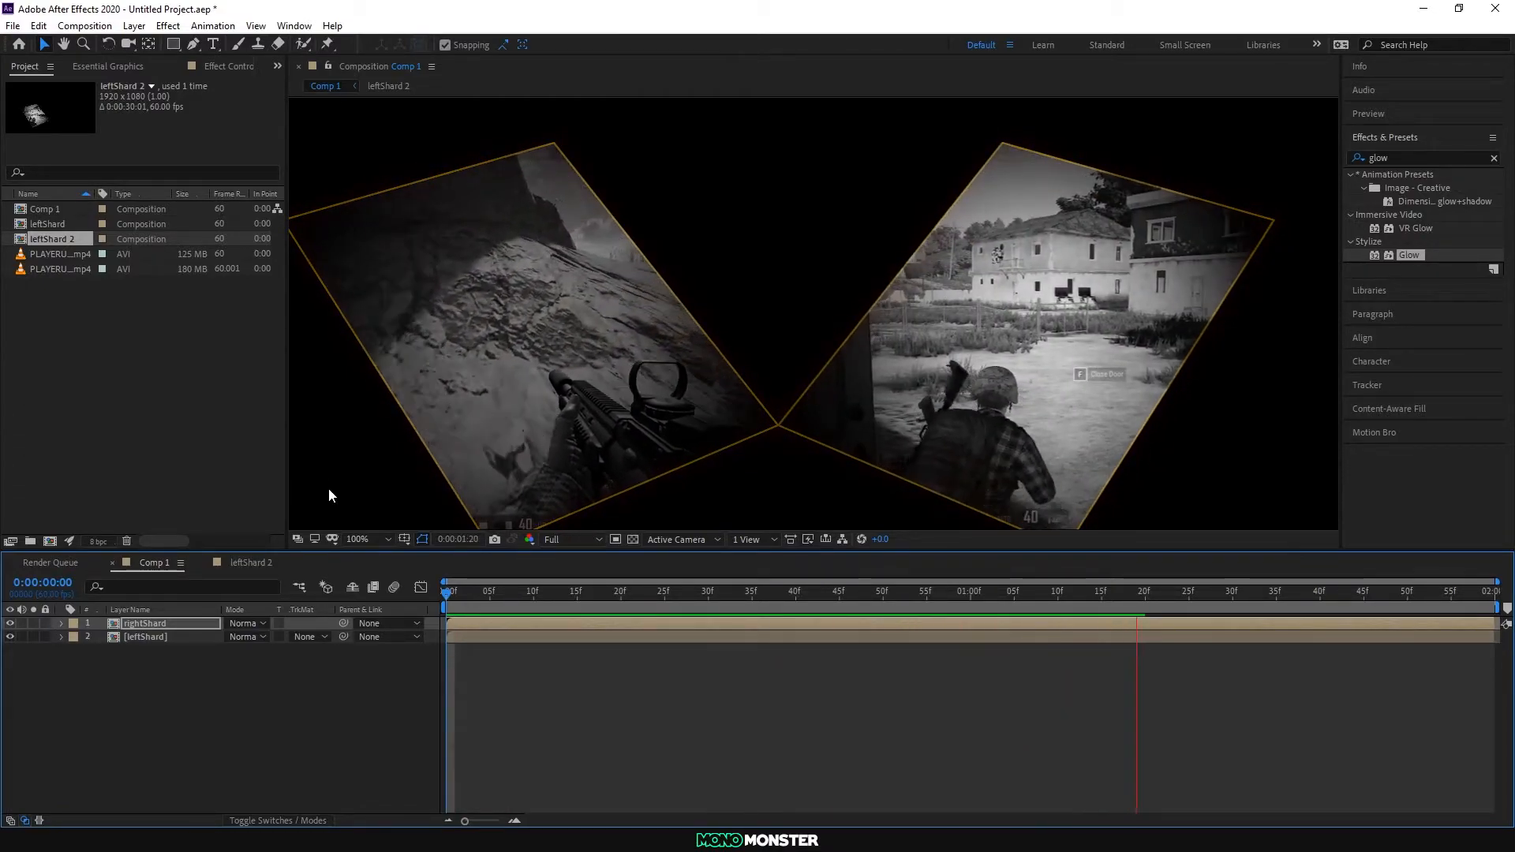
Step: Play back Comp 1 to preview the footage moving inside the left and right shards
key("space")
key("space")
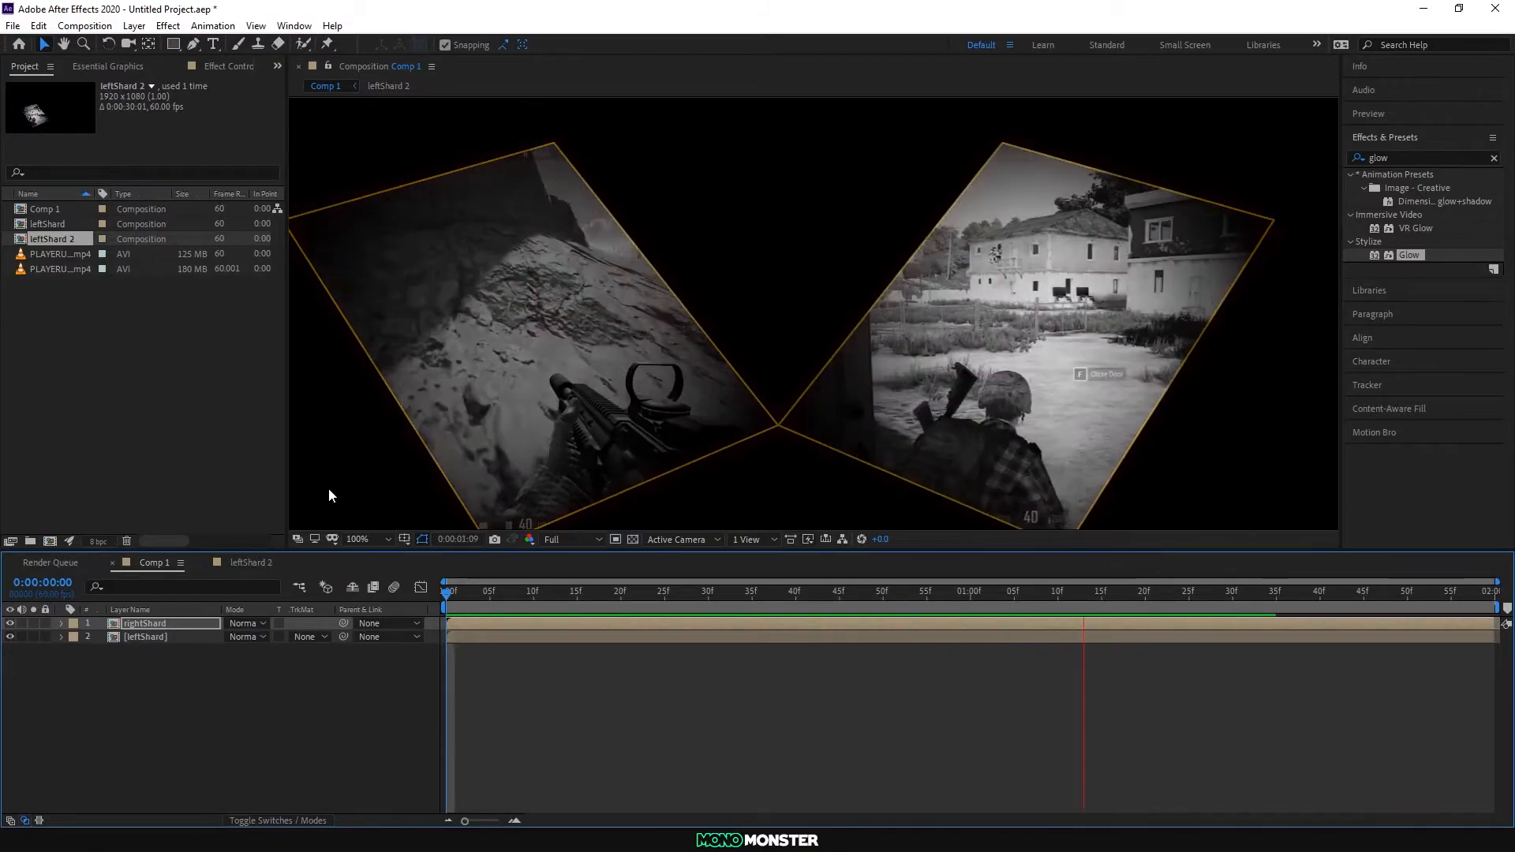
key("space")
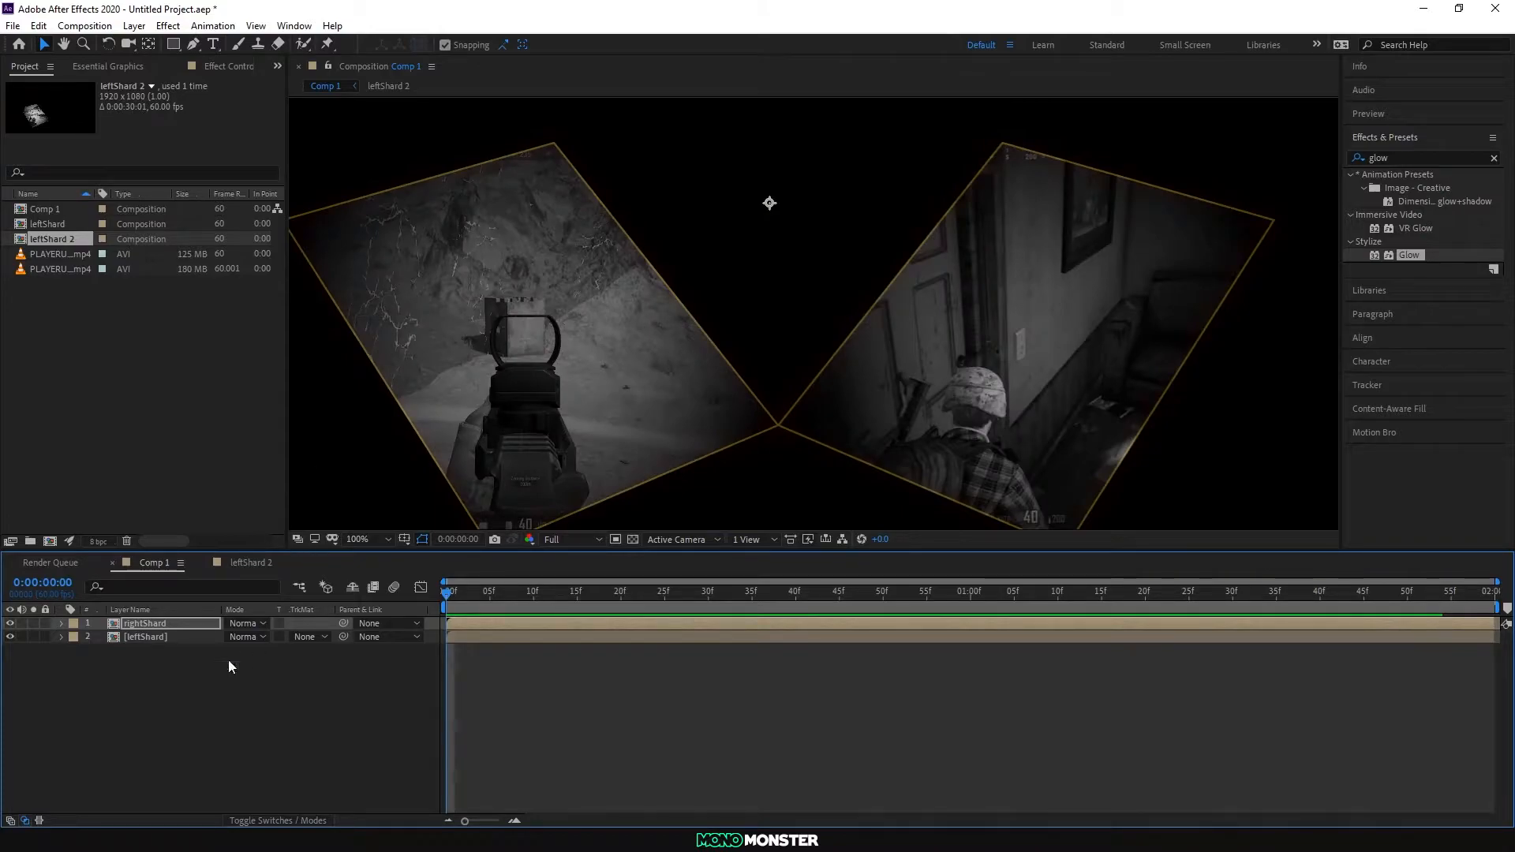
mouse_move(811, 189)
left_mouse_down()
mouse_move(836, 126)
mouse_move(824, 270)
left_mouse_up()
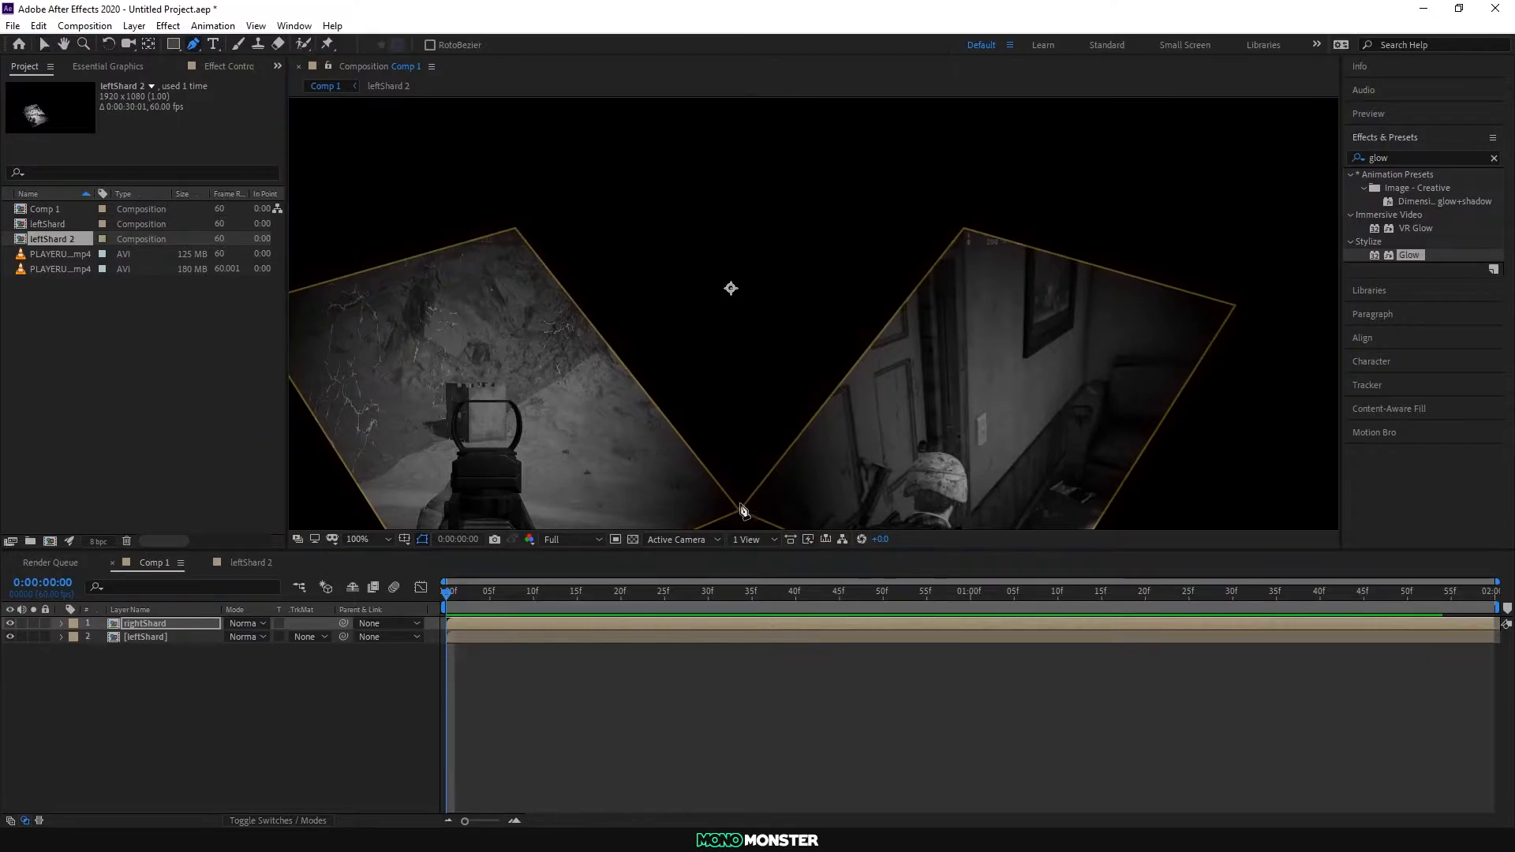
left_click(740, 511)
left_click(516, 228)
left_click(724, 123)
left_click(964, 228)
left_click(740, 511)
key("ctrl+z")
key("ctrl+z")
key("ctrl+z")
key("ctrl+z")
key("ctrl+shift+a")
scroll(744, 328, "down", 3)
scroll(744, 328, "up", 2)
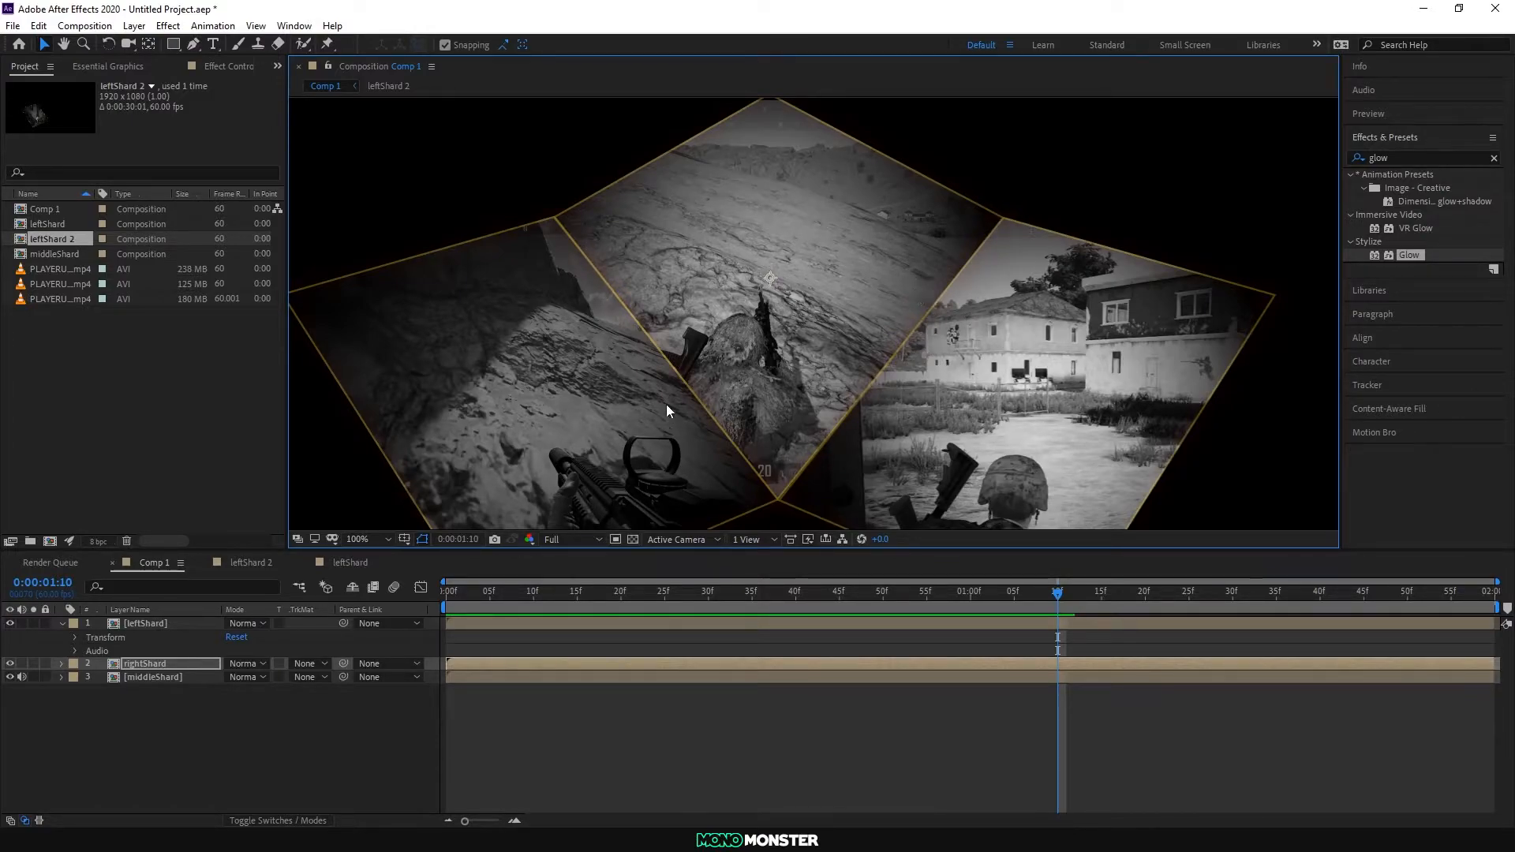
Step: Play back Comp 1 to check the three shards, then inspect the upper tip of the middle shard
key("space")
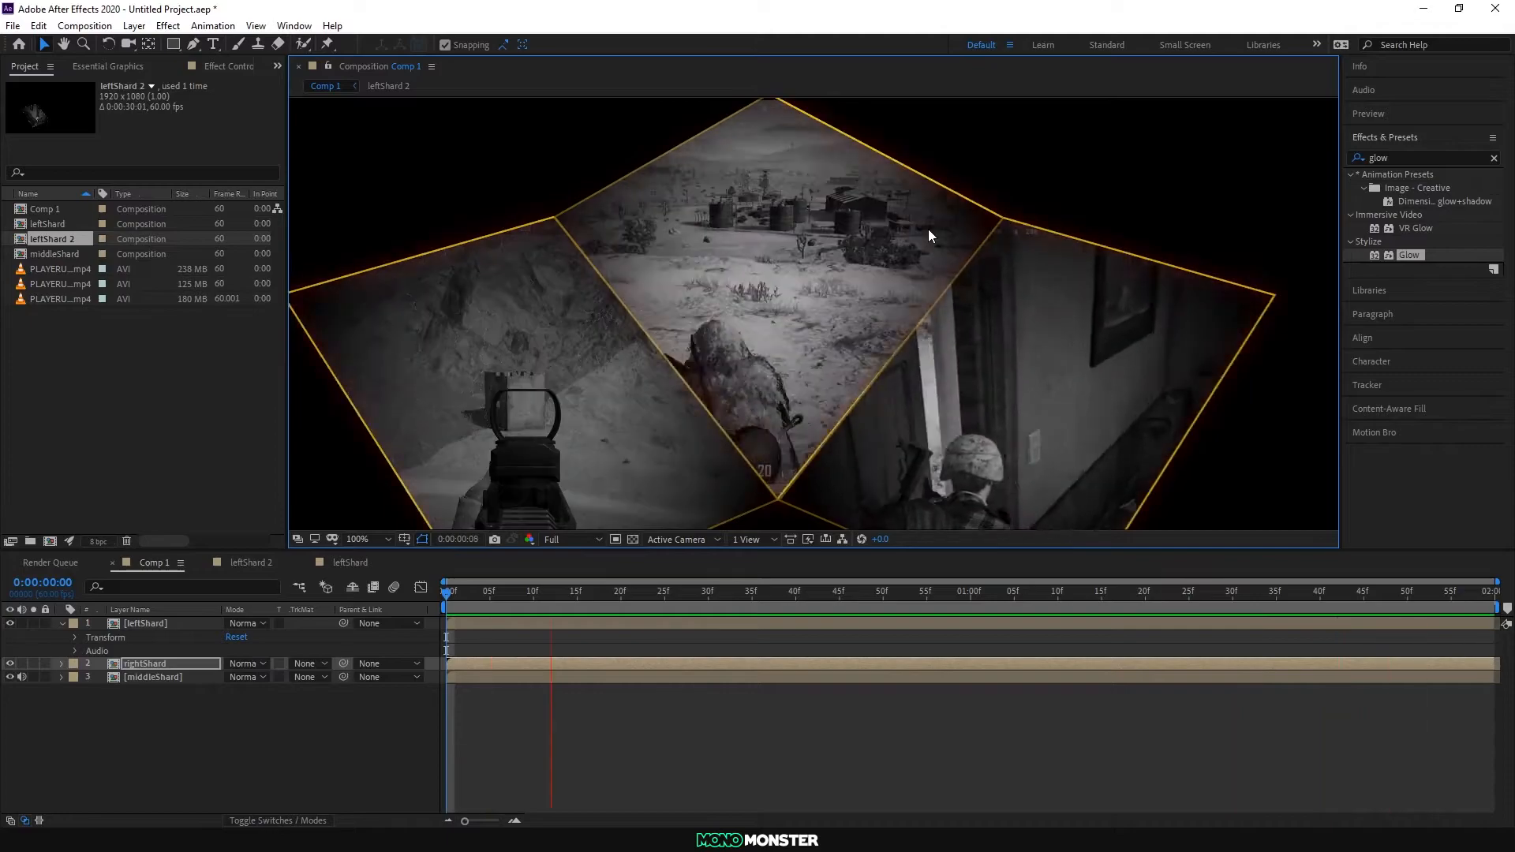
key("space")
left_click_drag(834, 235, 811, 295)
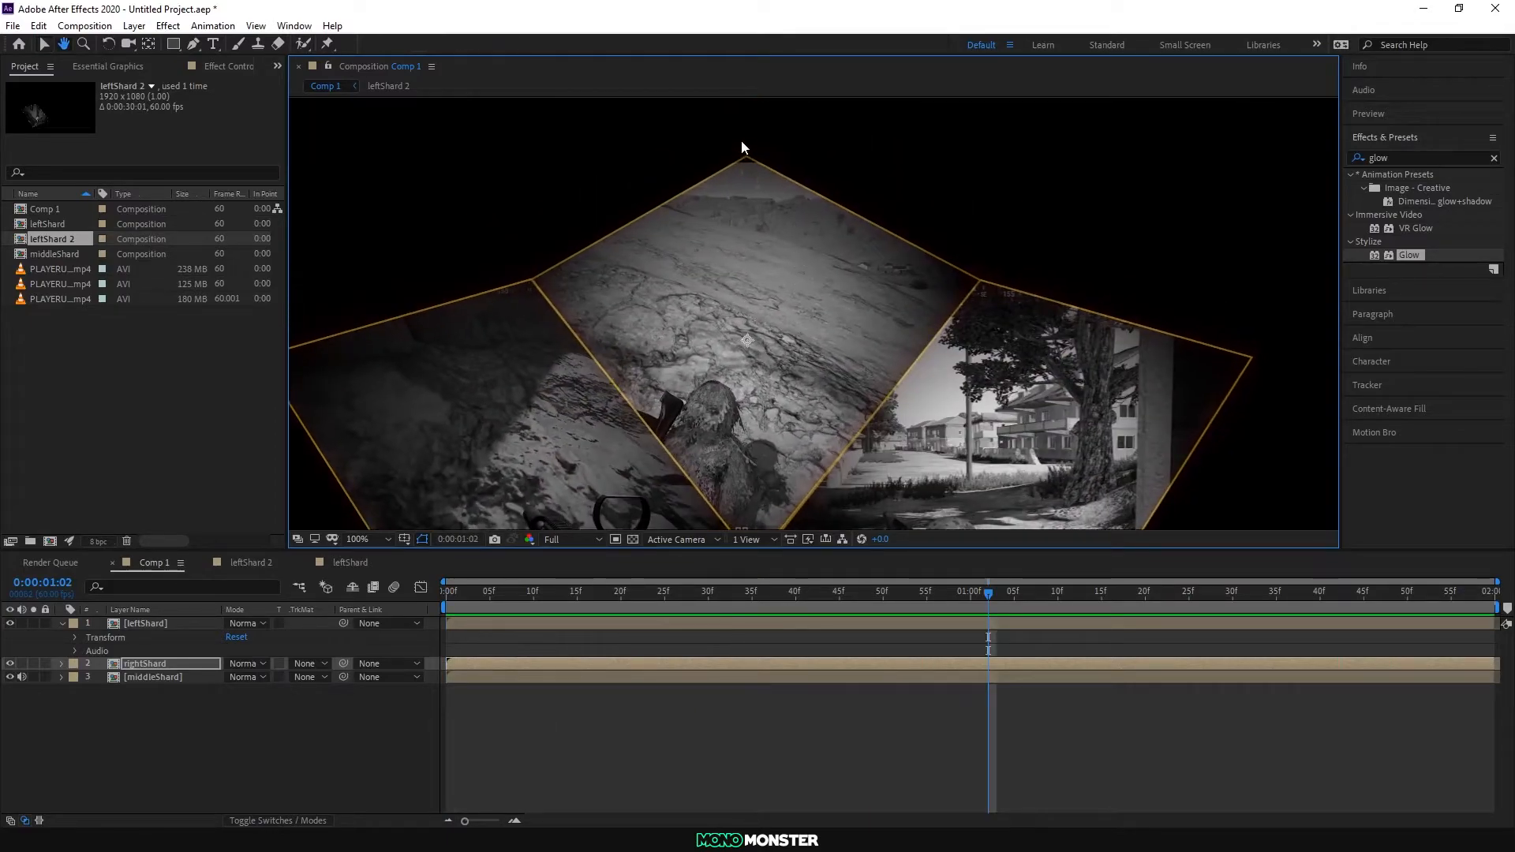
left_click_drag(741, 140, 740, 108)
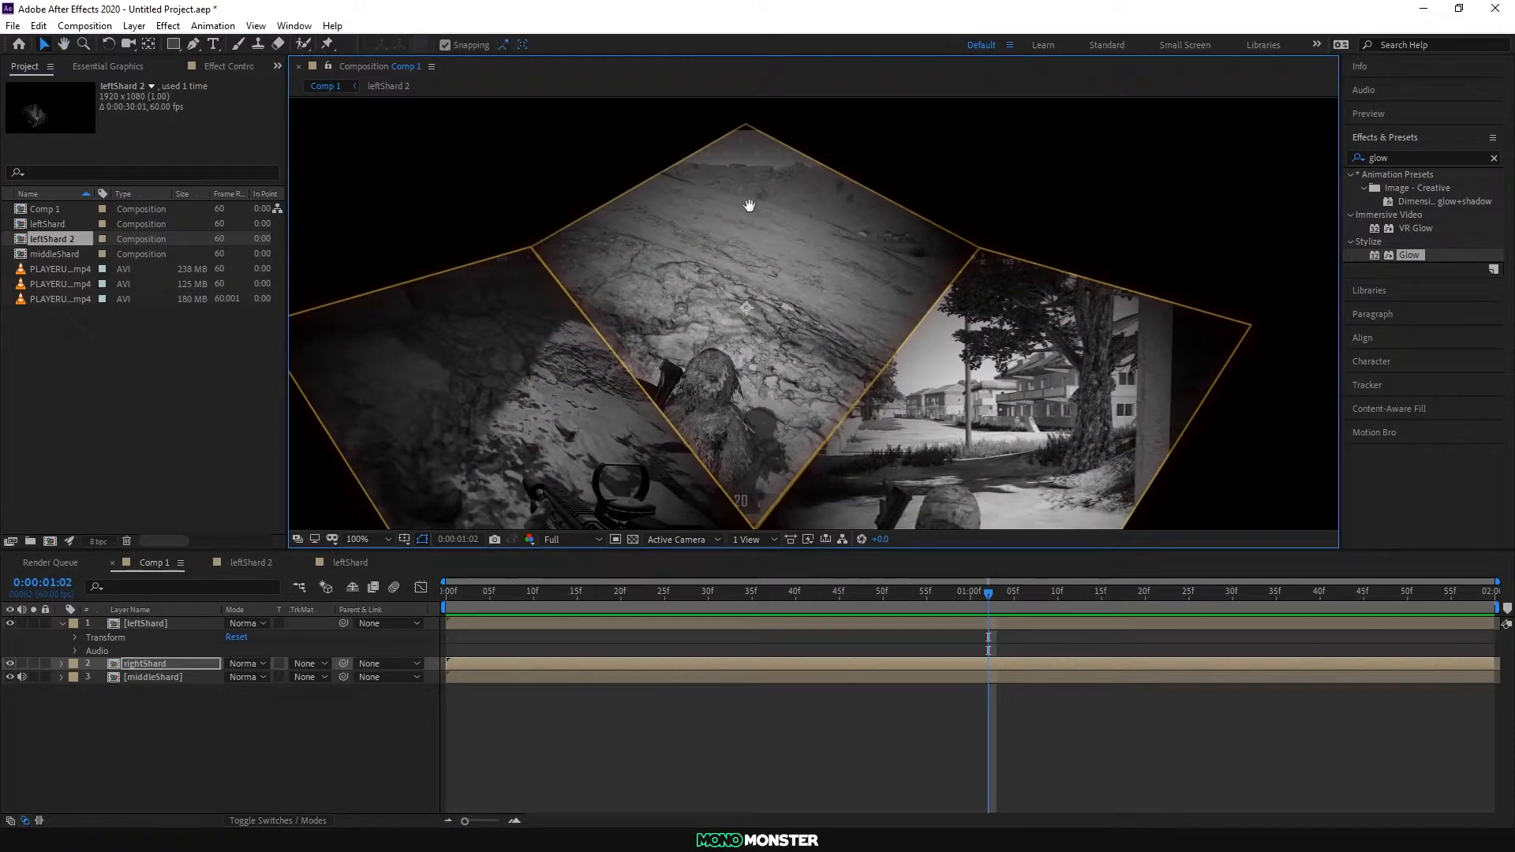
Step: Enlarge the gameplay clip slightly inside the middleShard composition to cover the shard's upper tip, and return to Comp 1
double_click(150, 675)
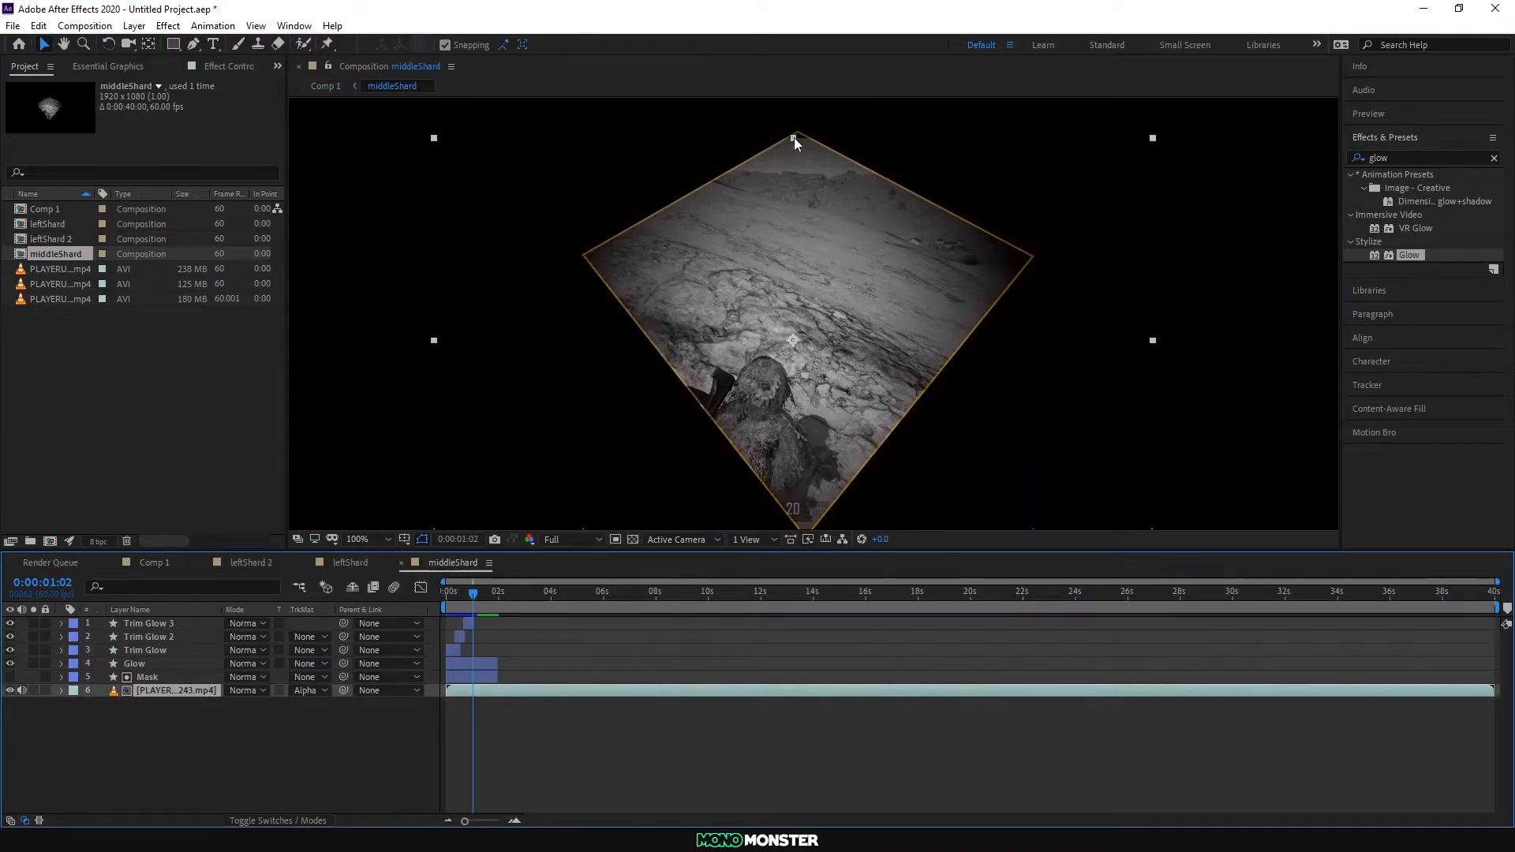
left_click(783, 258)
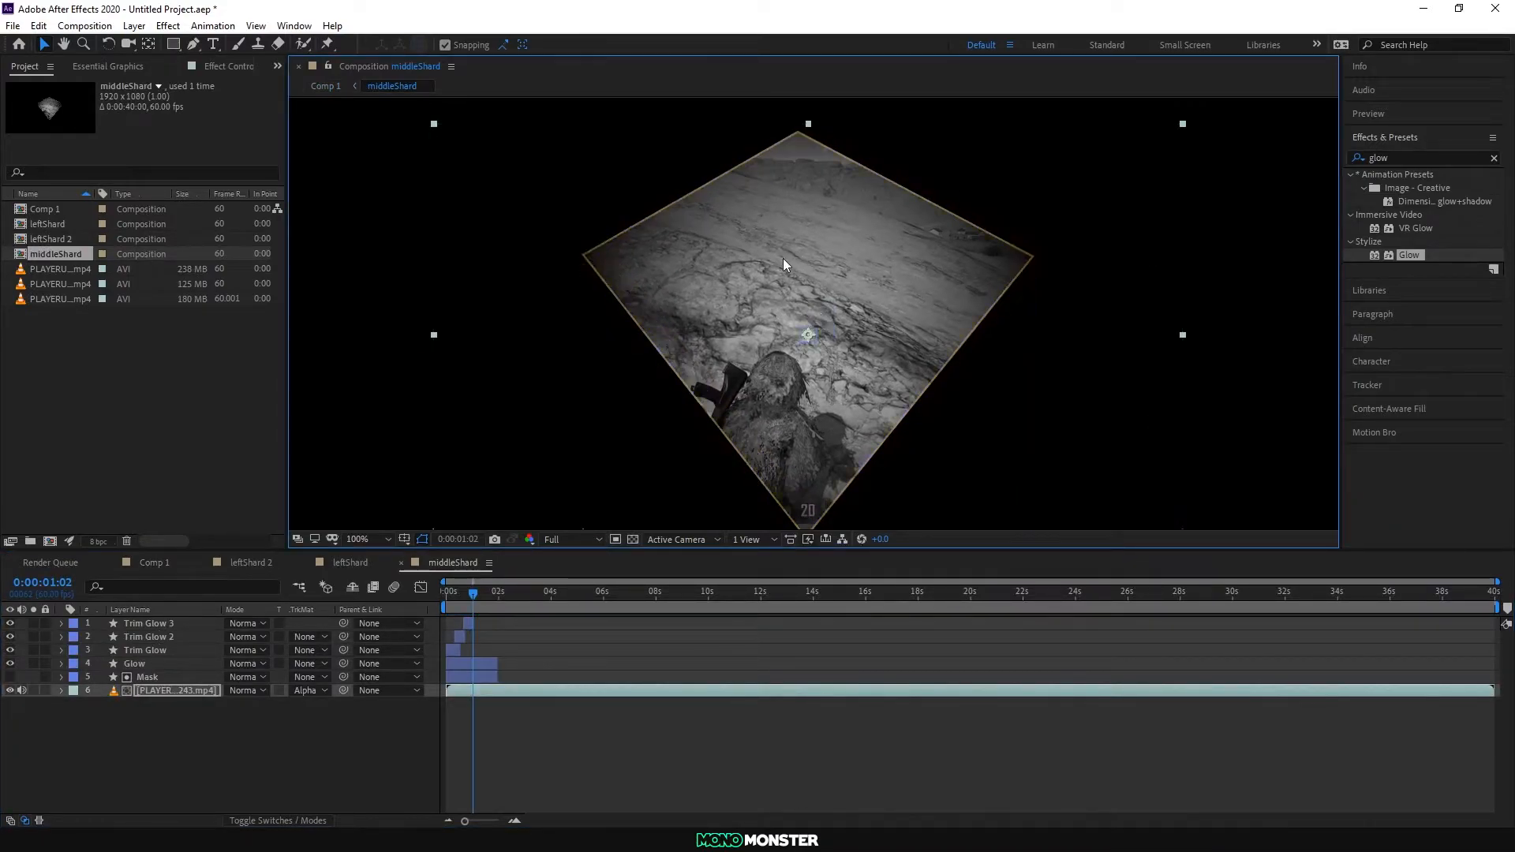
left_click(155, 563)
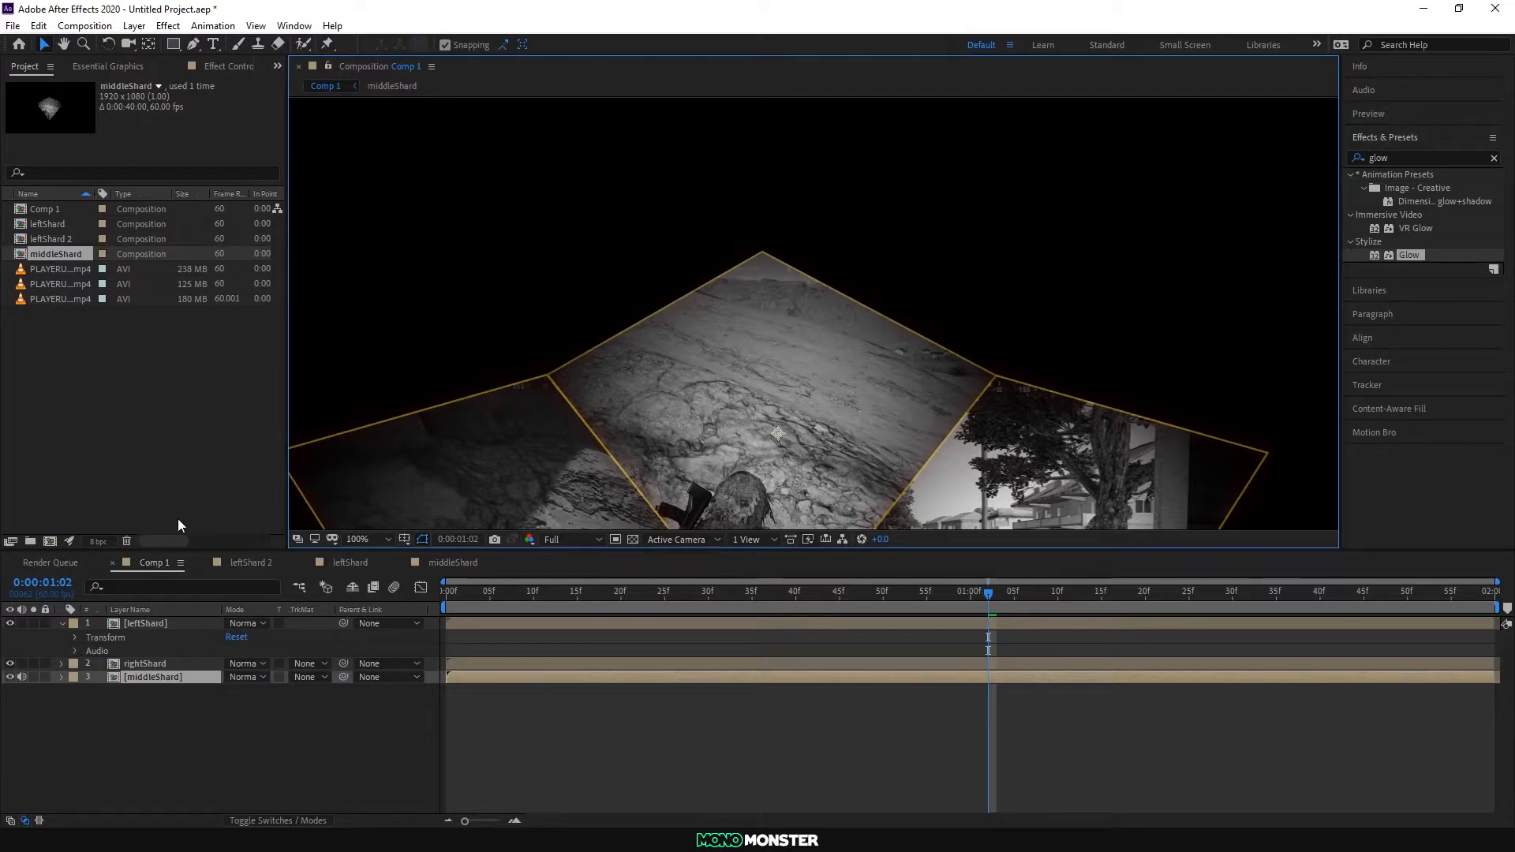
left_click(193, 44)
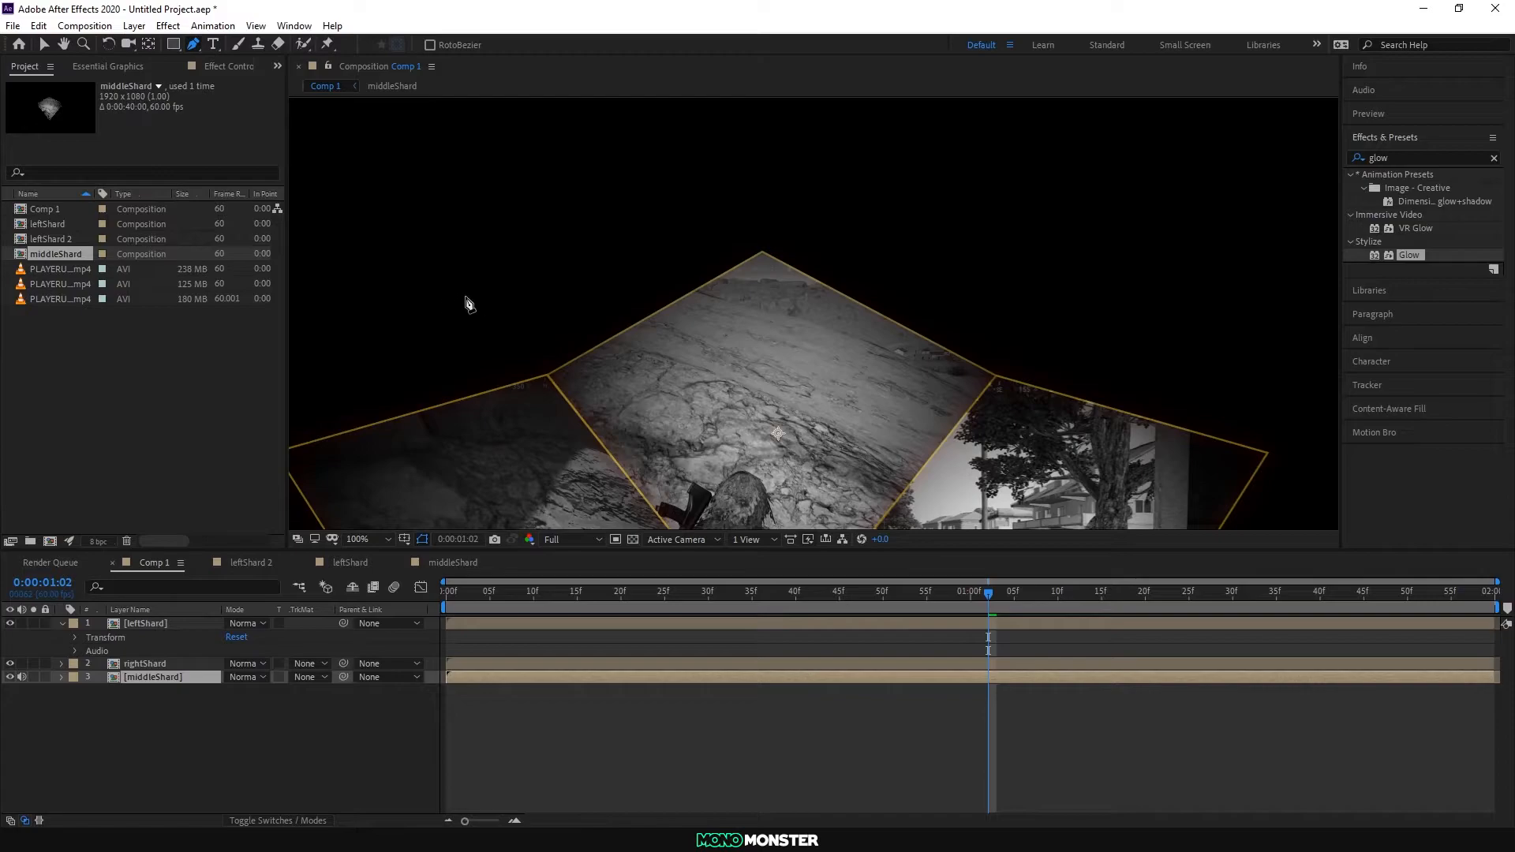
key("comma")
left_click(629, 340)
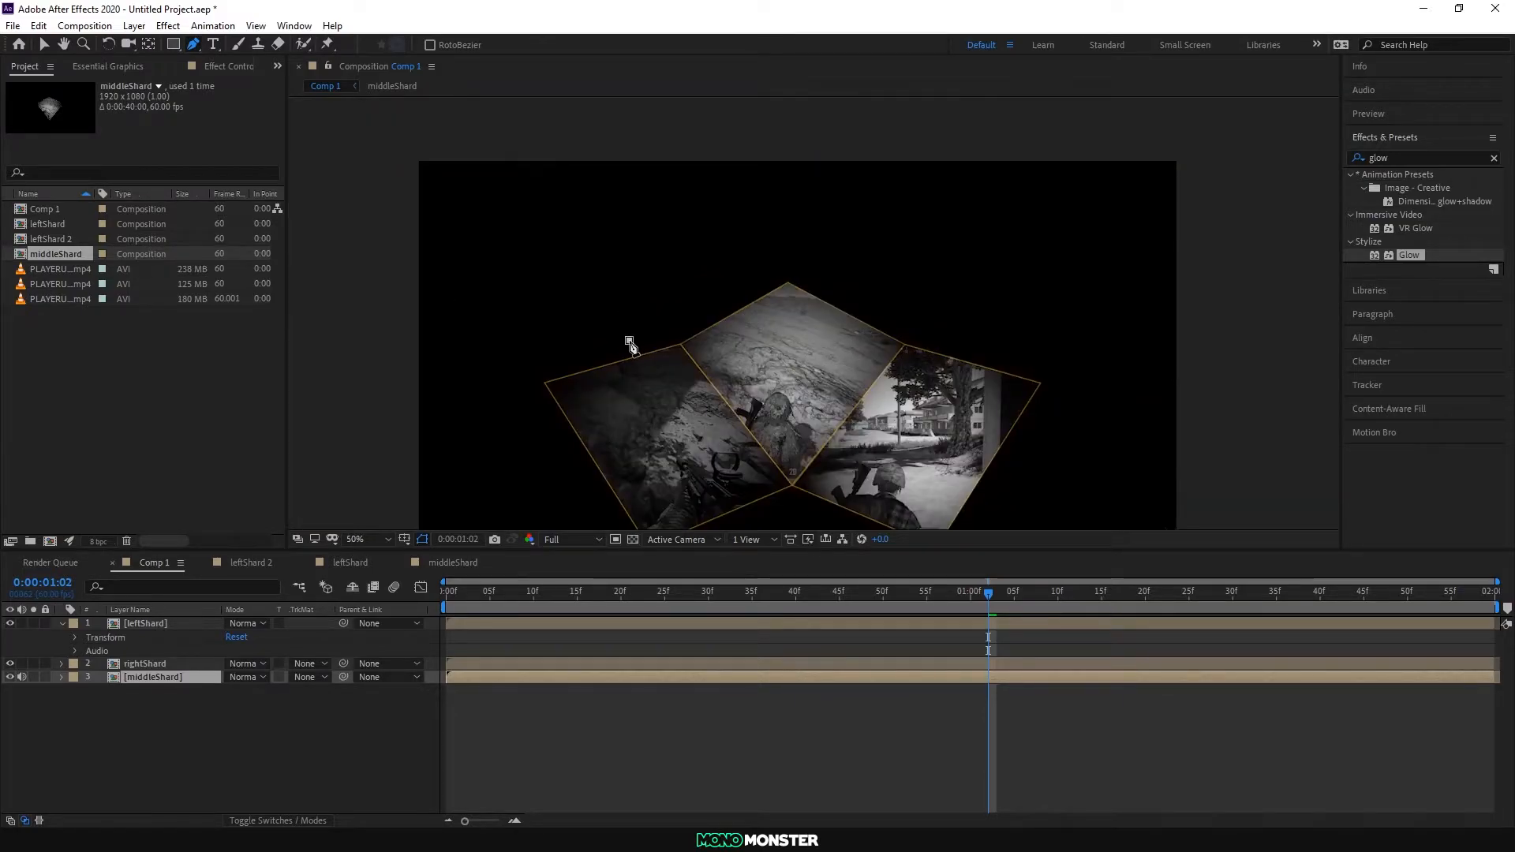
left_click(787, 252)
left_click(960, 347)
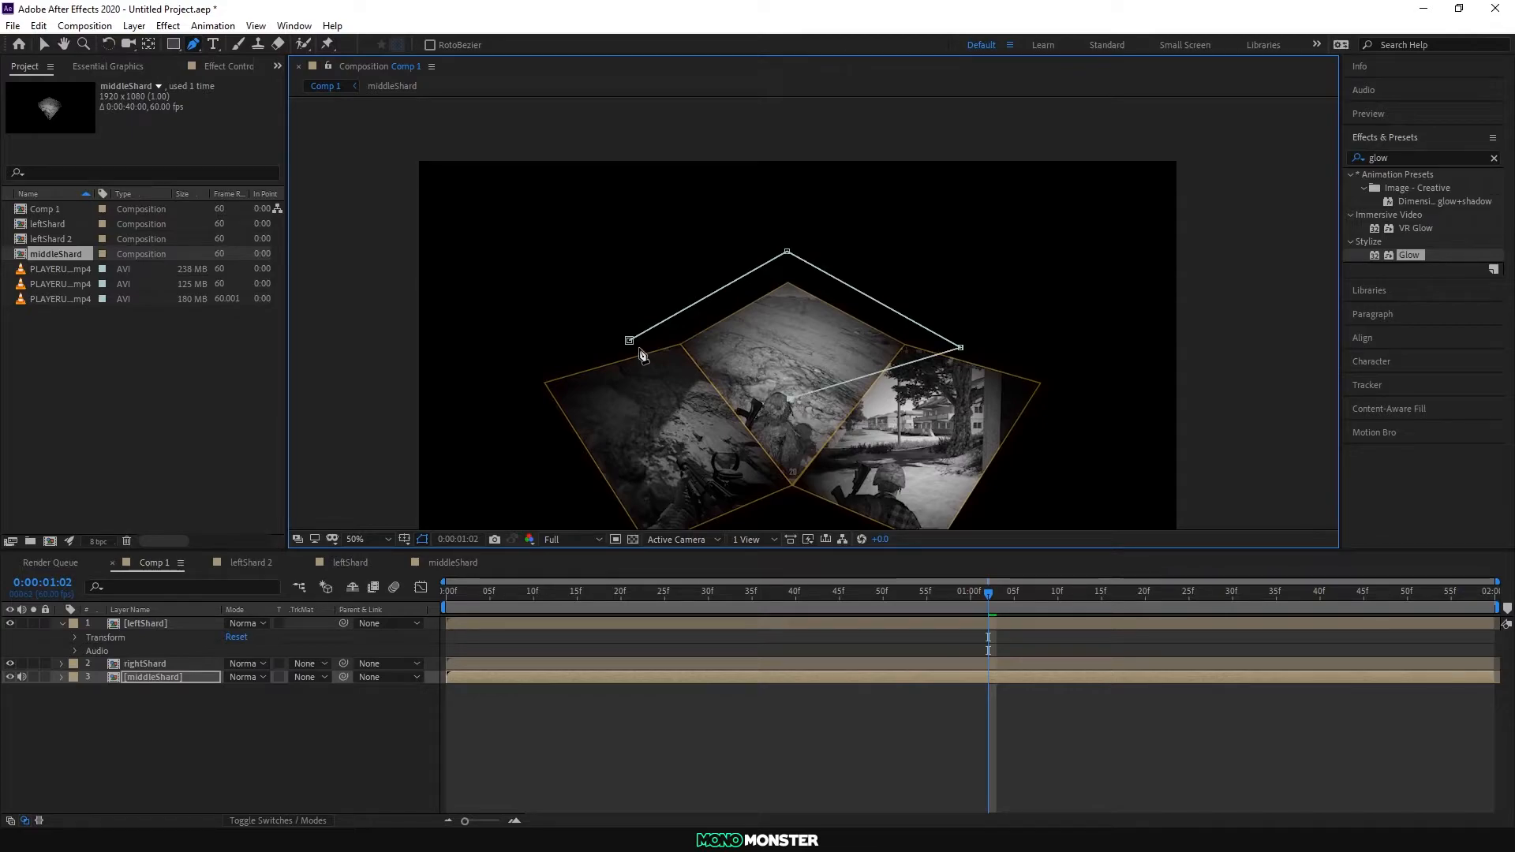
left_click(629, 340)
key("period")
key("period")
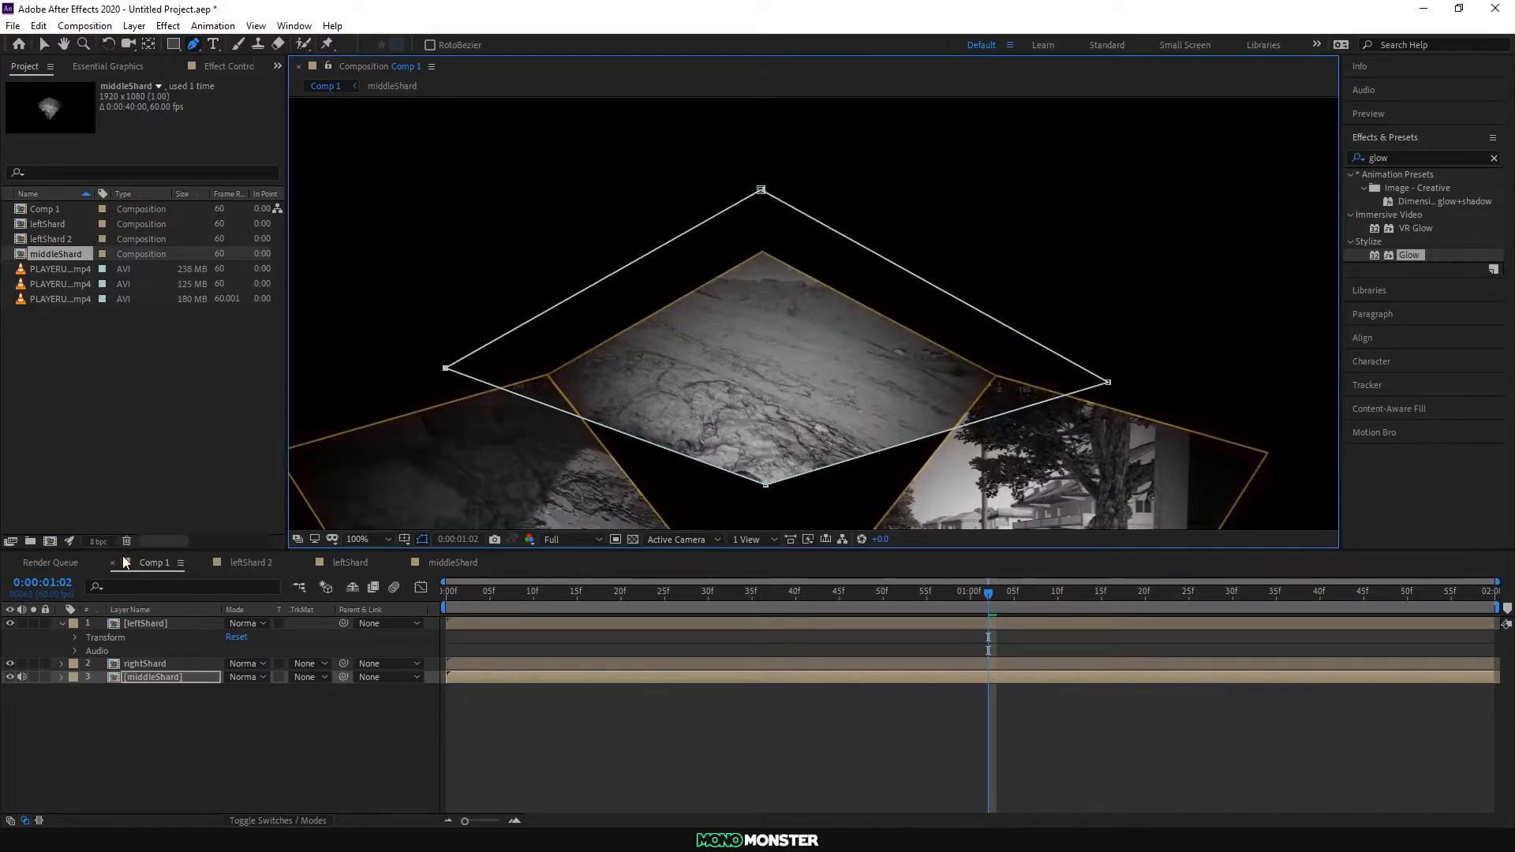
key("ctrl+z")
key("ctrl+z")
key("ctrl+z")
key("ctrl+z")
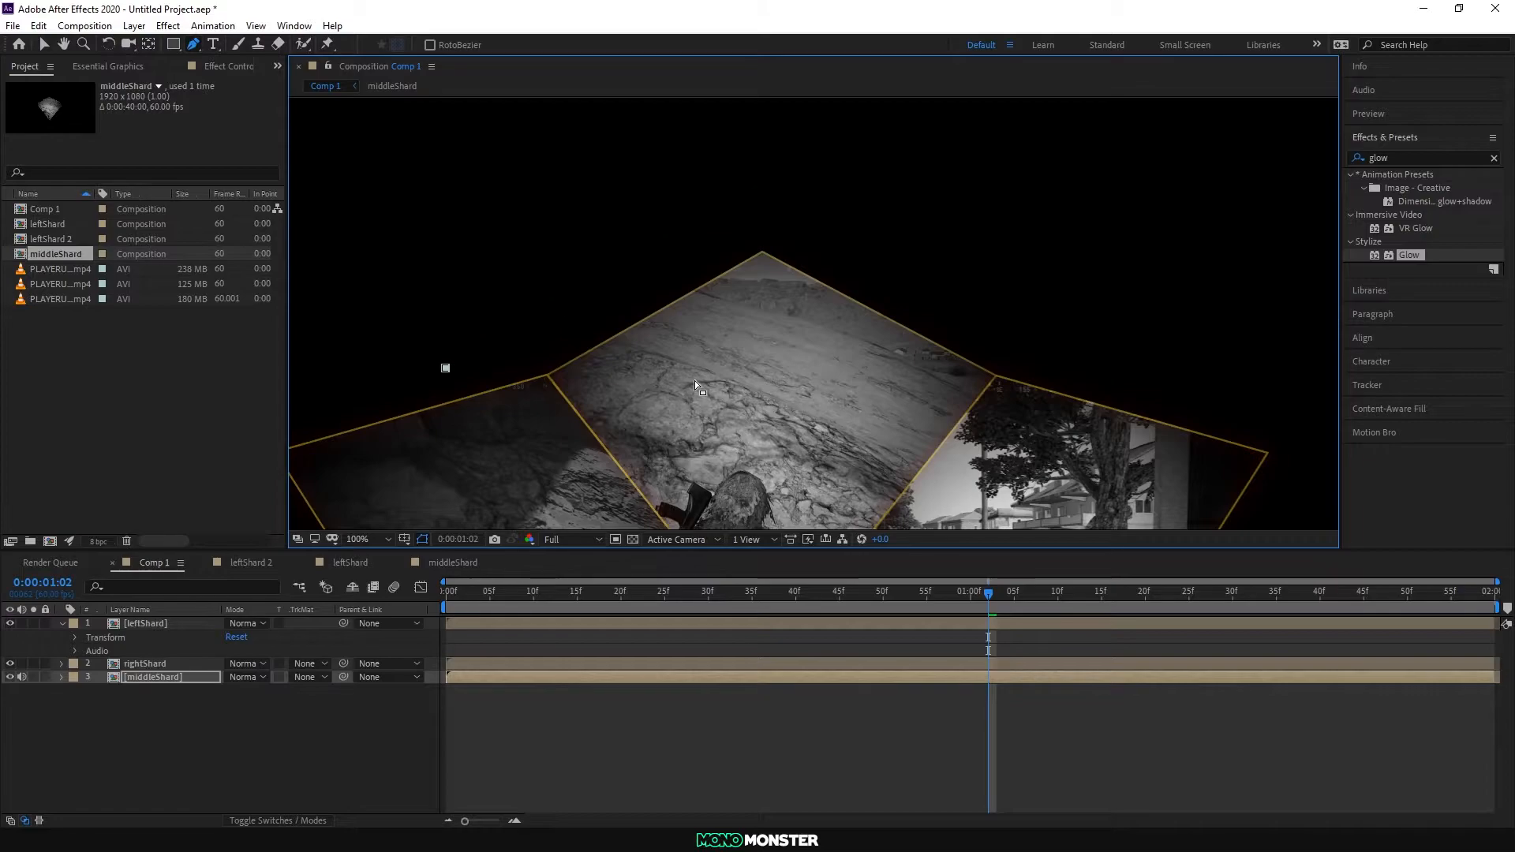
key("ctrl+z")
Step: With no layer selected, draw a closed four-point diamond over the middle shard's upper part as a new shape layer with a 2 px yellow stroke
key("comma")
left_click(43, 45)
left_click(353, 222)
left_click(192, 45)
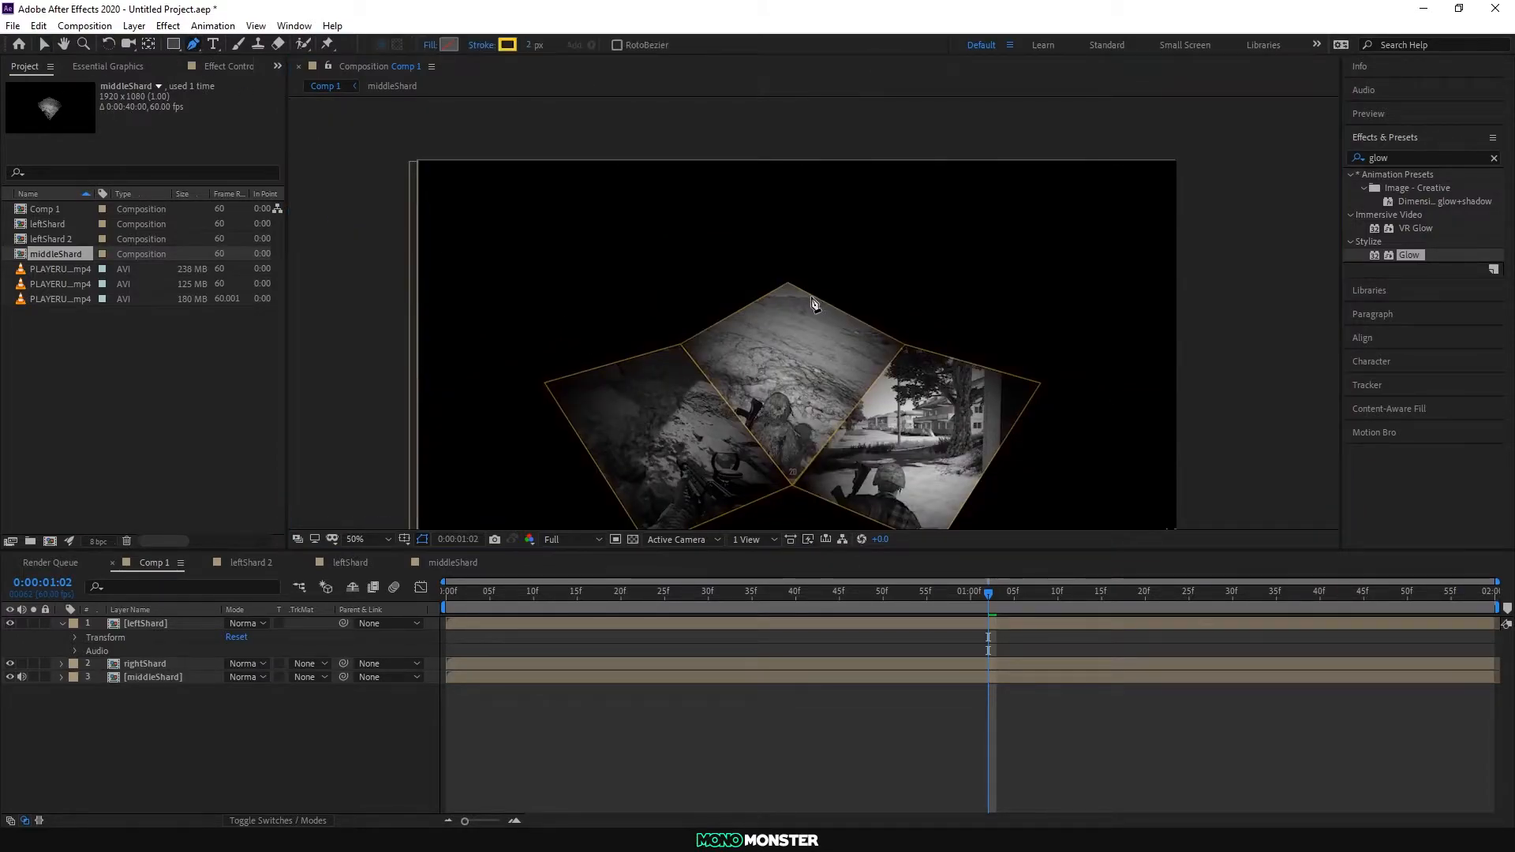
left_click(658, 326)
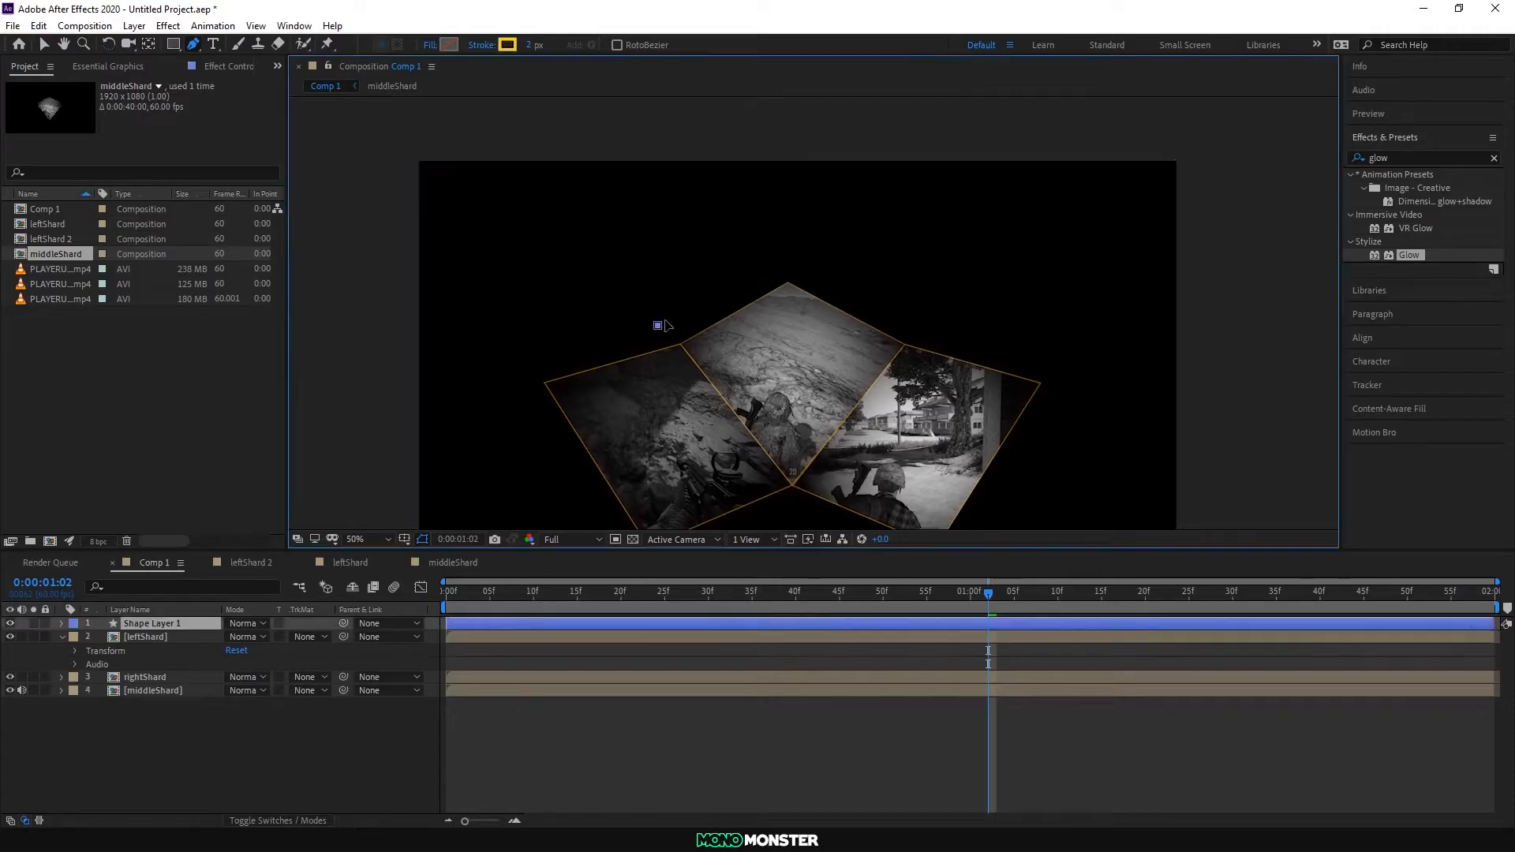
left_click(787, 244)
left_click(928, 335)
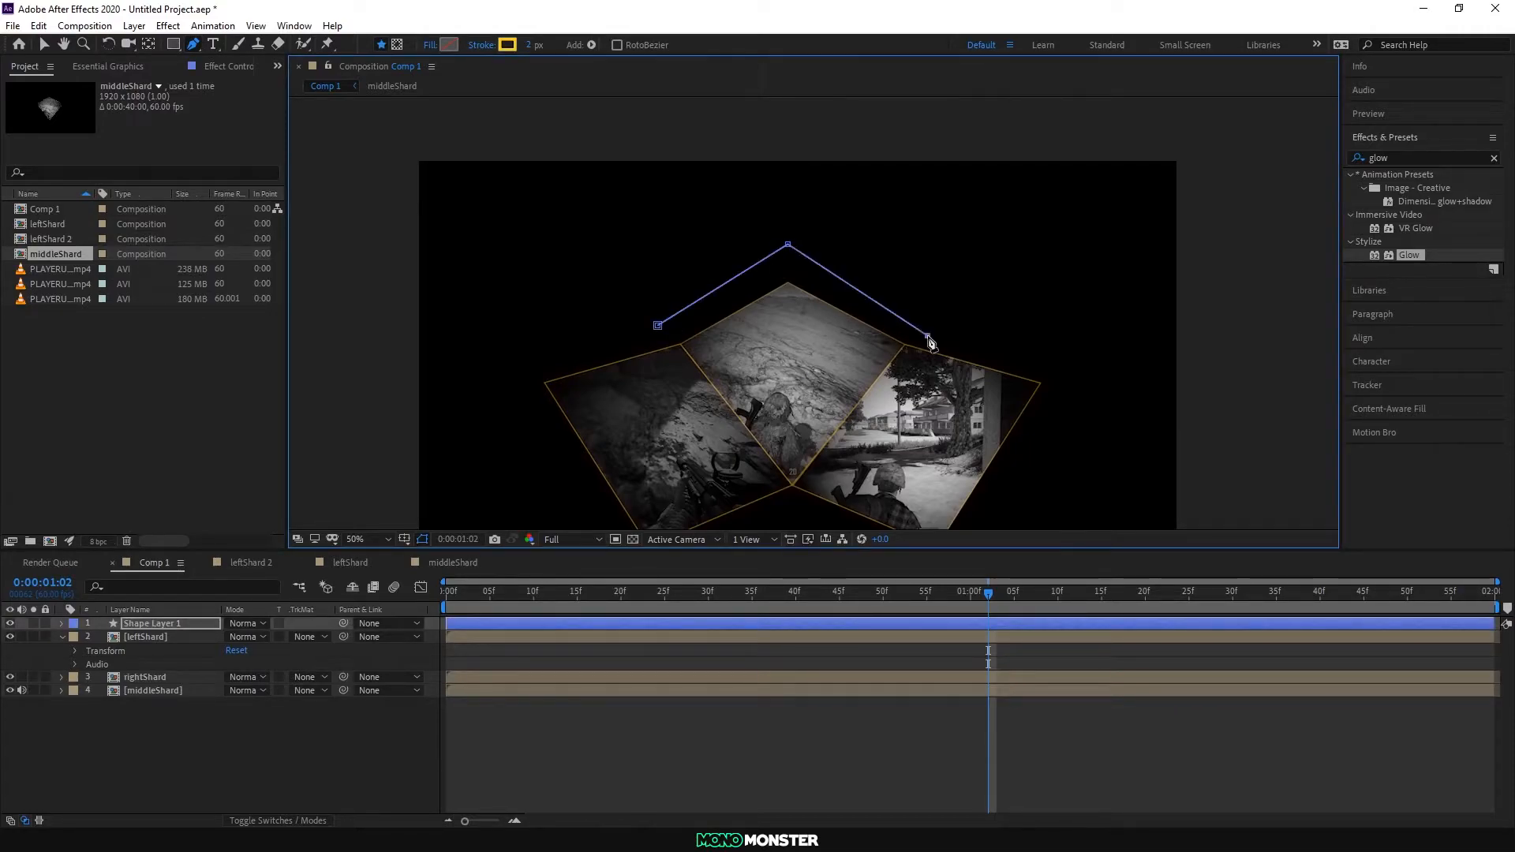
left_click(659, 327)
key("period")
left_click(44, 45)
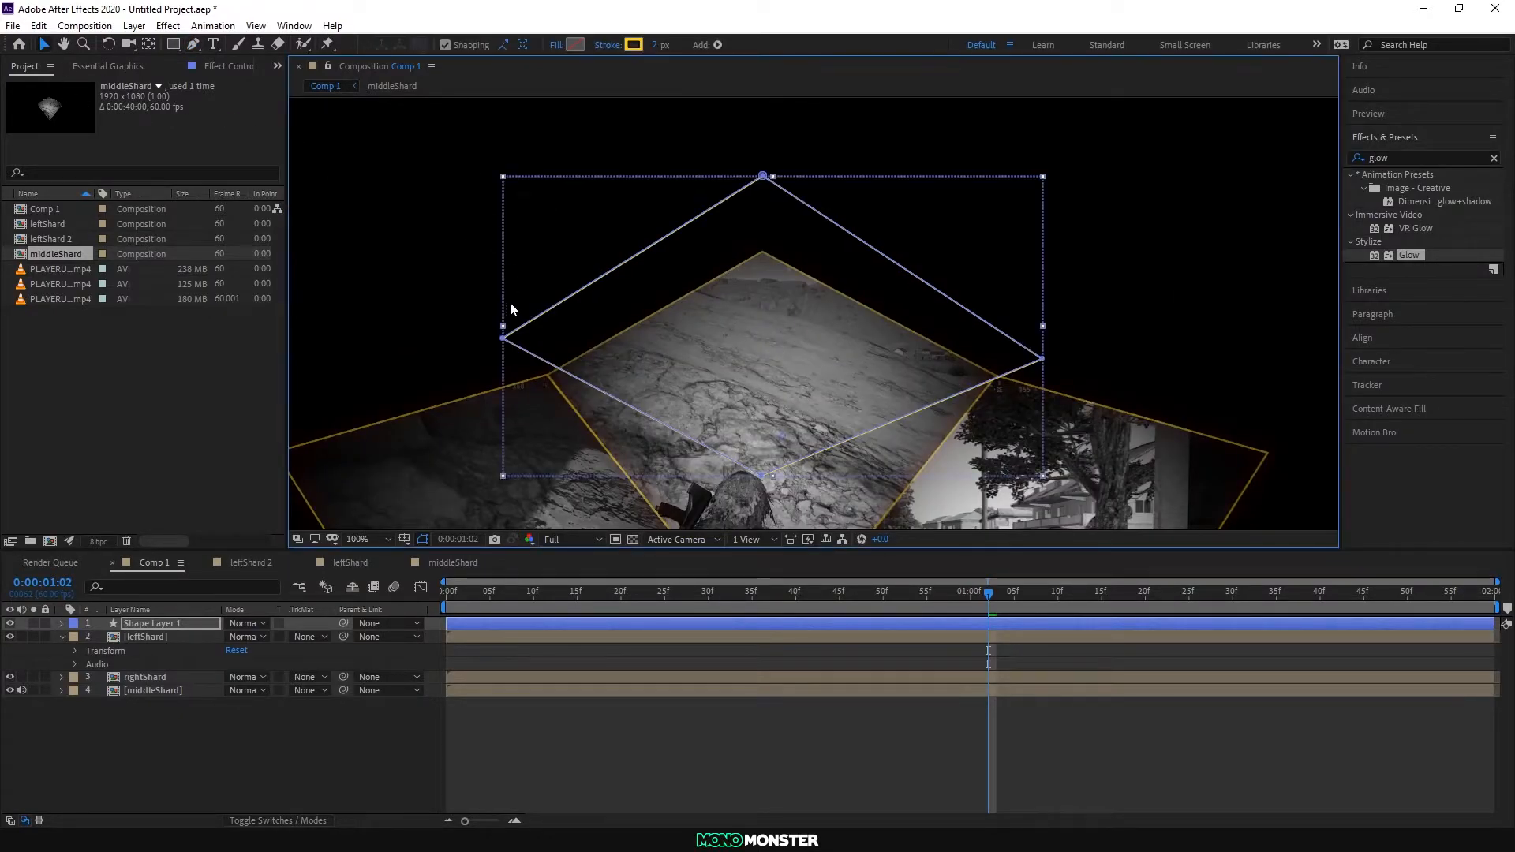
left_click(412, 287)
key("comma")
left_click(1158, 275)
key("period")
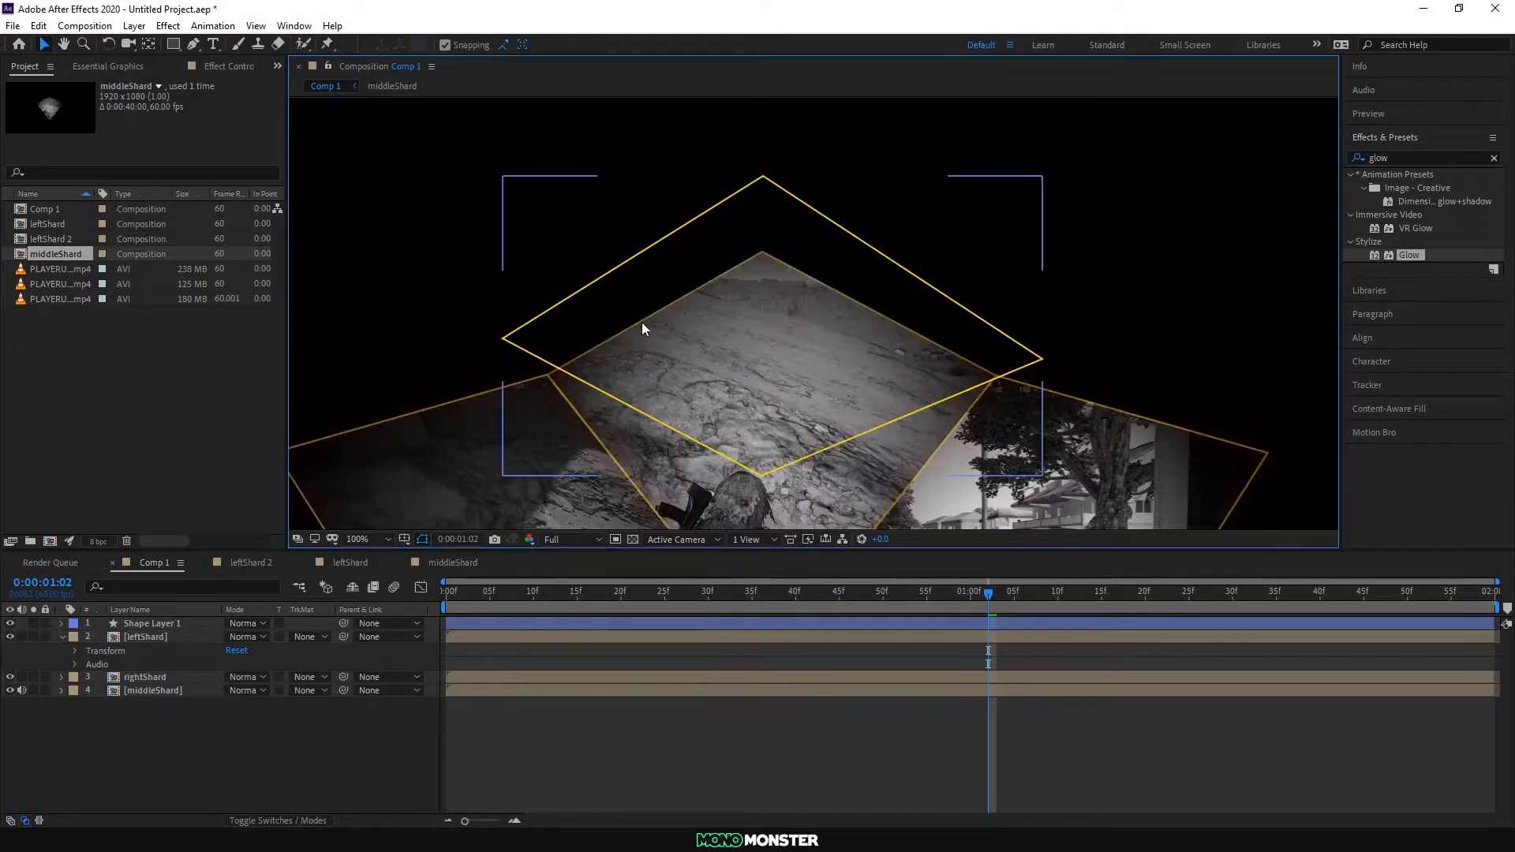
Step: Reshape the yellow diamond by raising its upper point and pulling both side points far outward over the neighbouring shards
left_click(191, 45)
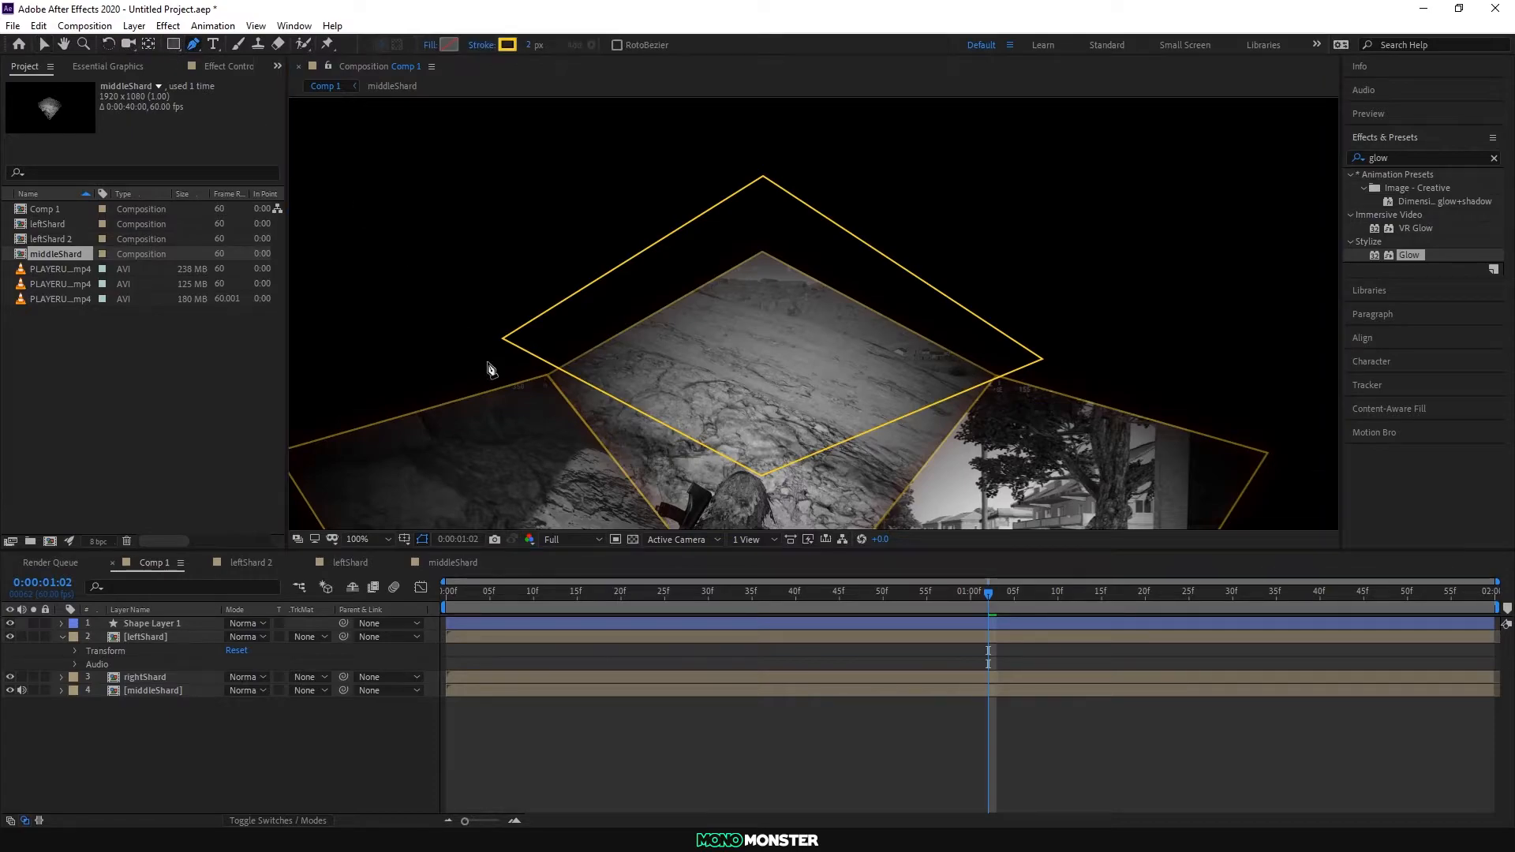
key("comma")
left_click(673, 318, "ctrl")
key("period")
left_click_drag(502, 338, 486, 365)
left_click_drag(1042, 359, 1059, 368)
left_click_drag(762, 176, 762, 133)
left_click_drag(486, 365, 360, 364)
scroll(381, 227, "down", 1)
scroll(382, 227, "up", 1)
scroll(601, 277, "down", 1)
scroll(631, 284, "up", 1)
left_click_drag(1060, 368, 1163, 369)
key("v")
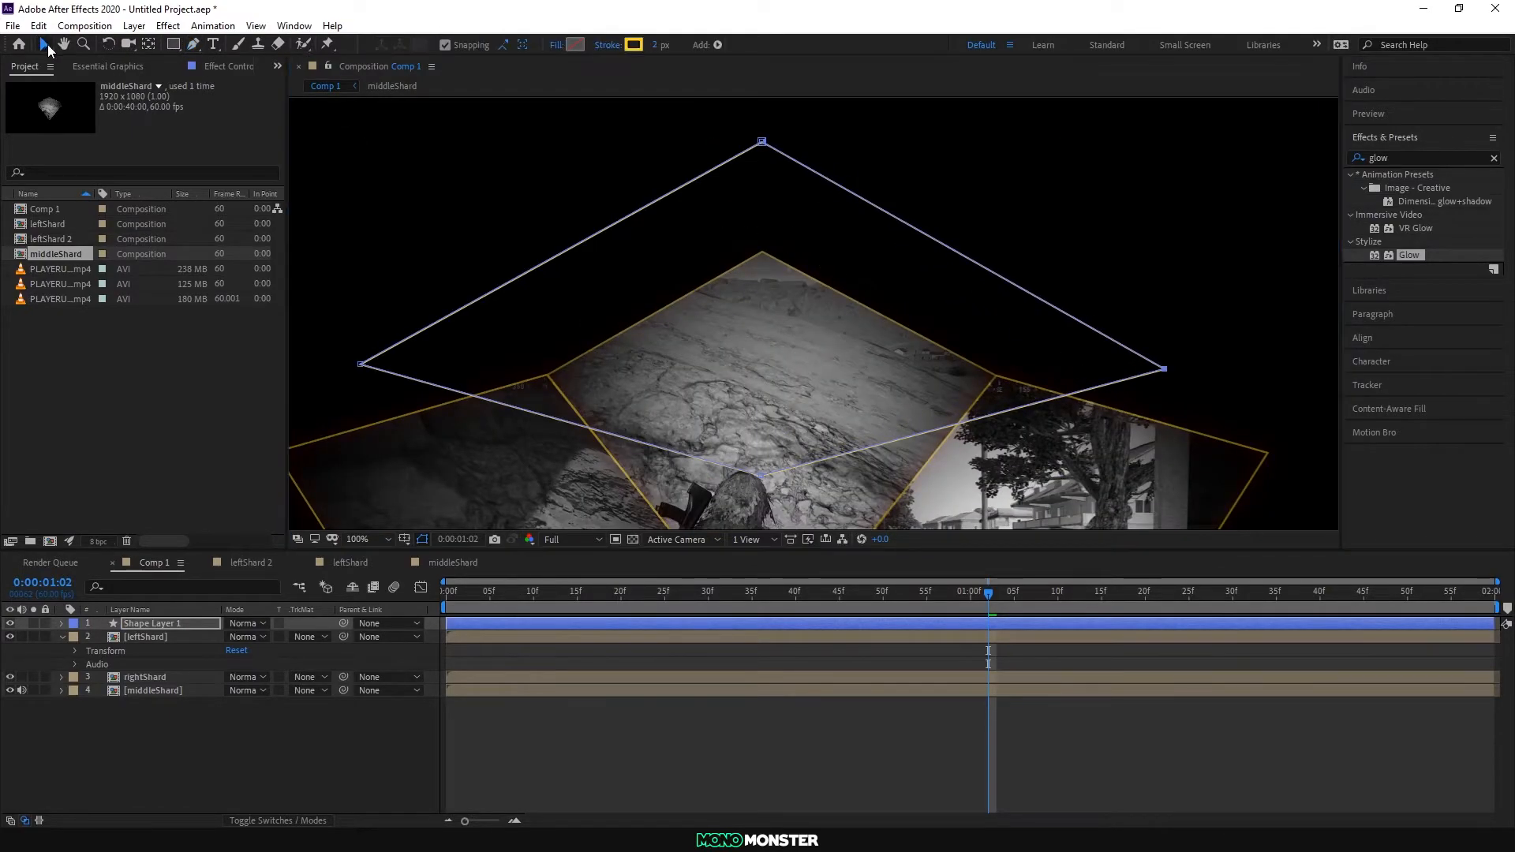
Step: Give the diamond a solid near-black 0D0D0D fill and widen its yellow stroke to 58 px
double_click(629, 216)
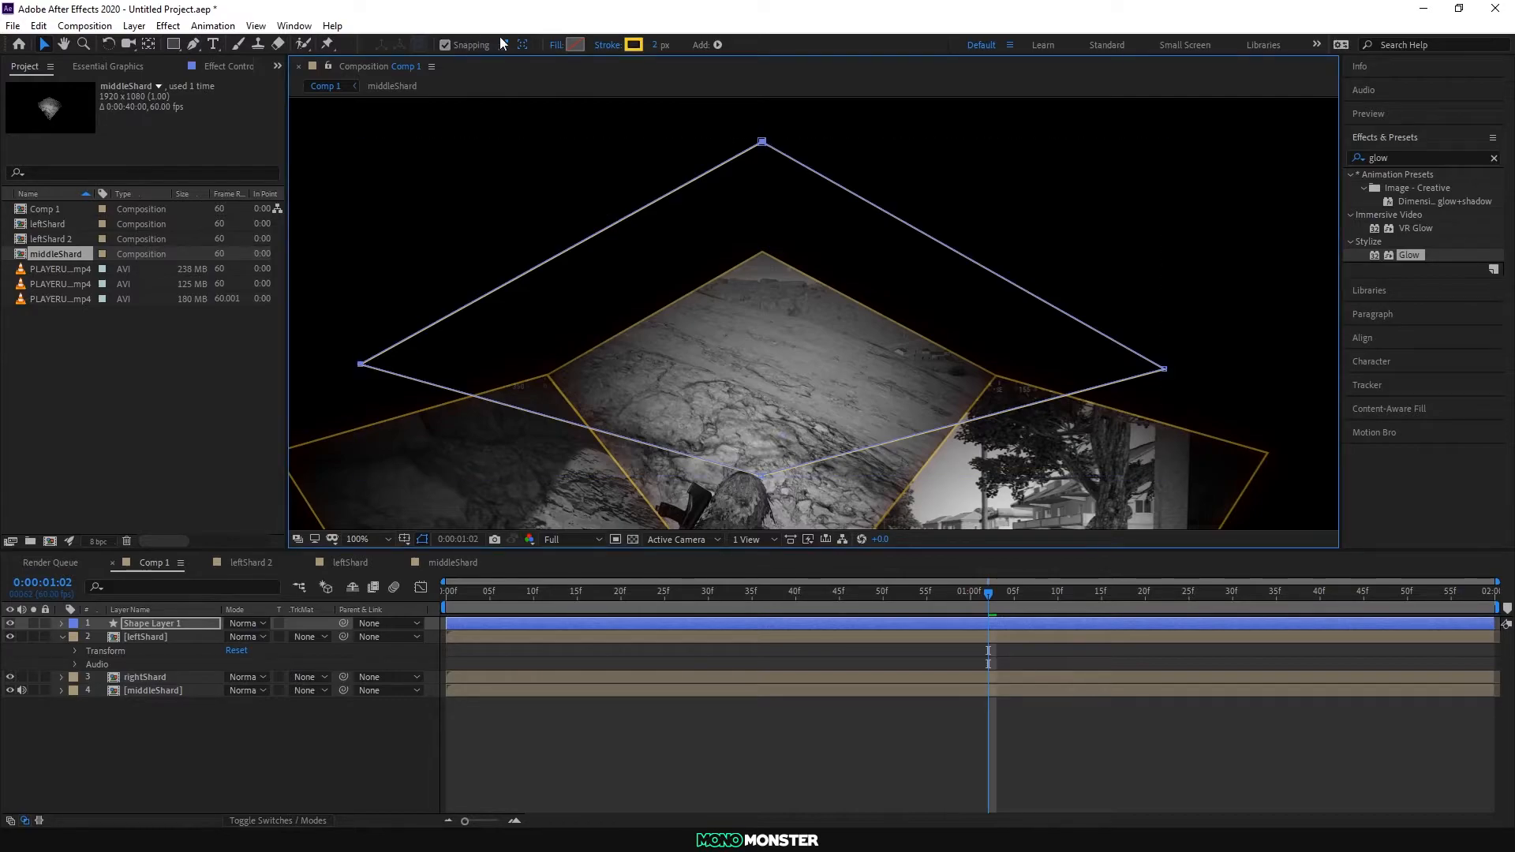
left_click(556, 48)
left_click(921, 486)
left_click(575, 45)
left_click_drag(679, 600, 666, 612)
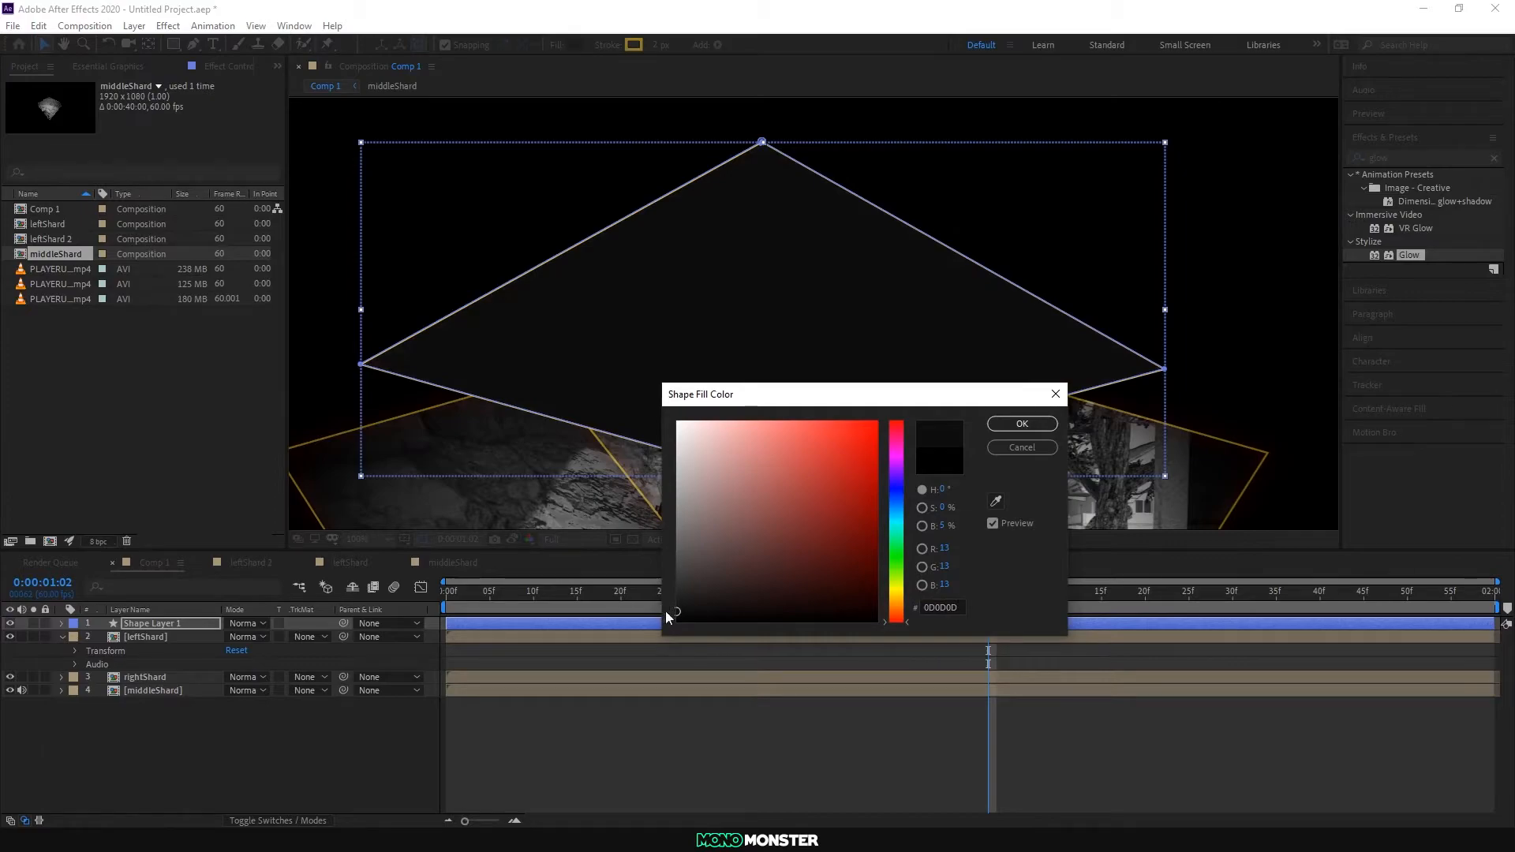
left_click(1013, 422)
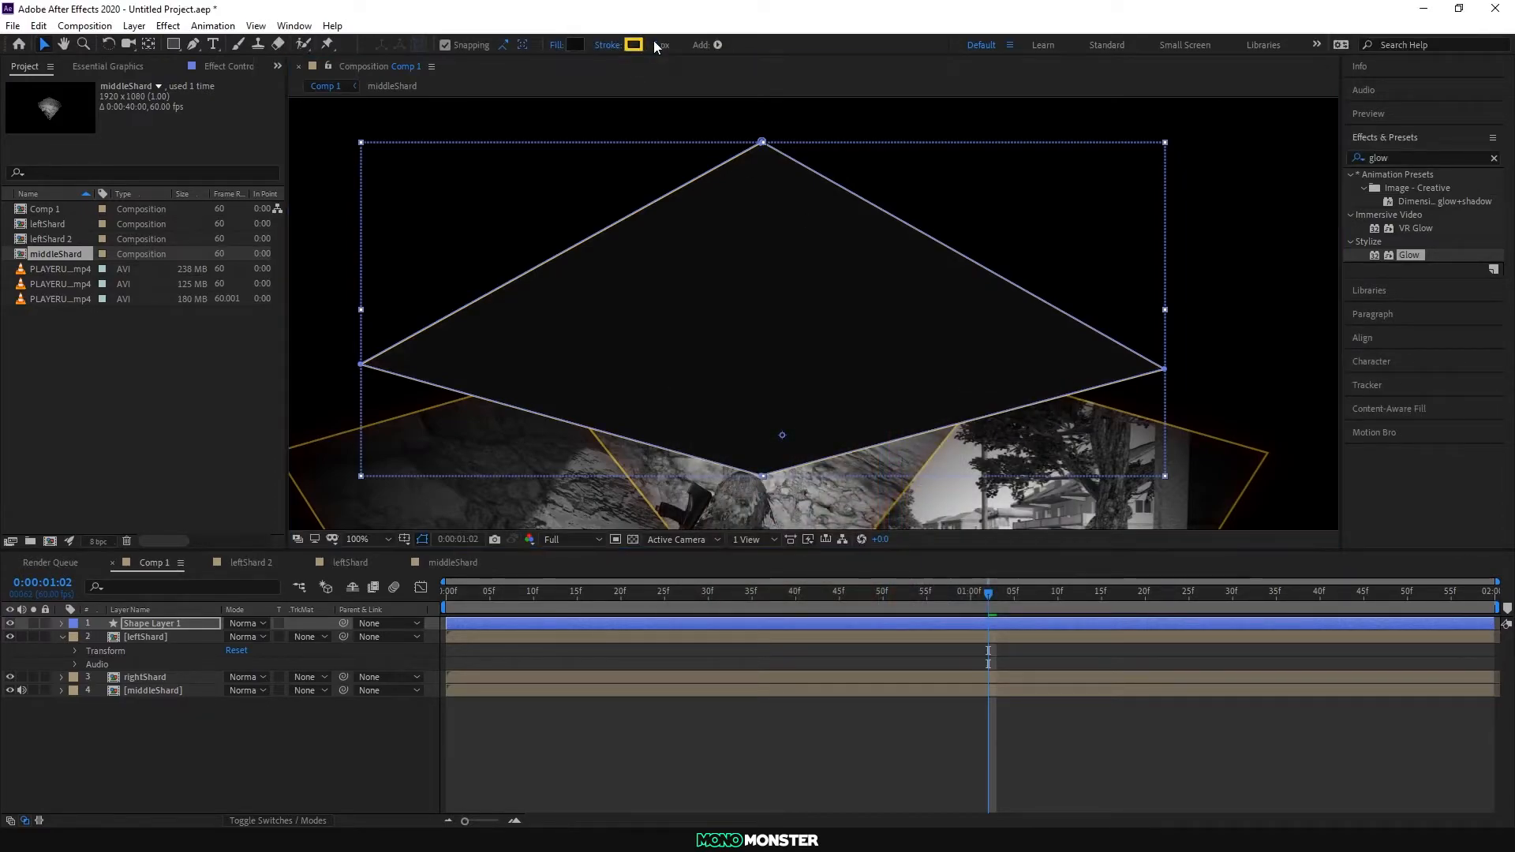
mouse_move(663, 48)
left_mouse_down()
mouse_move(742, 67)
mouse_move(643, 49)
left_mouse_up()
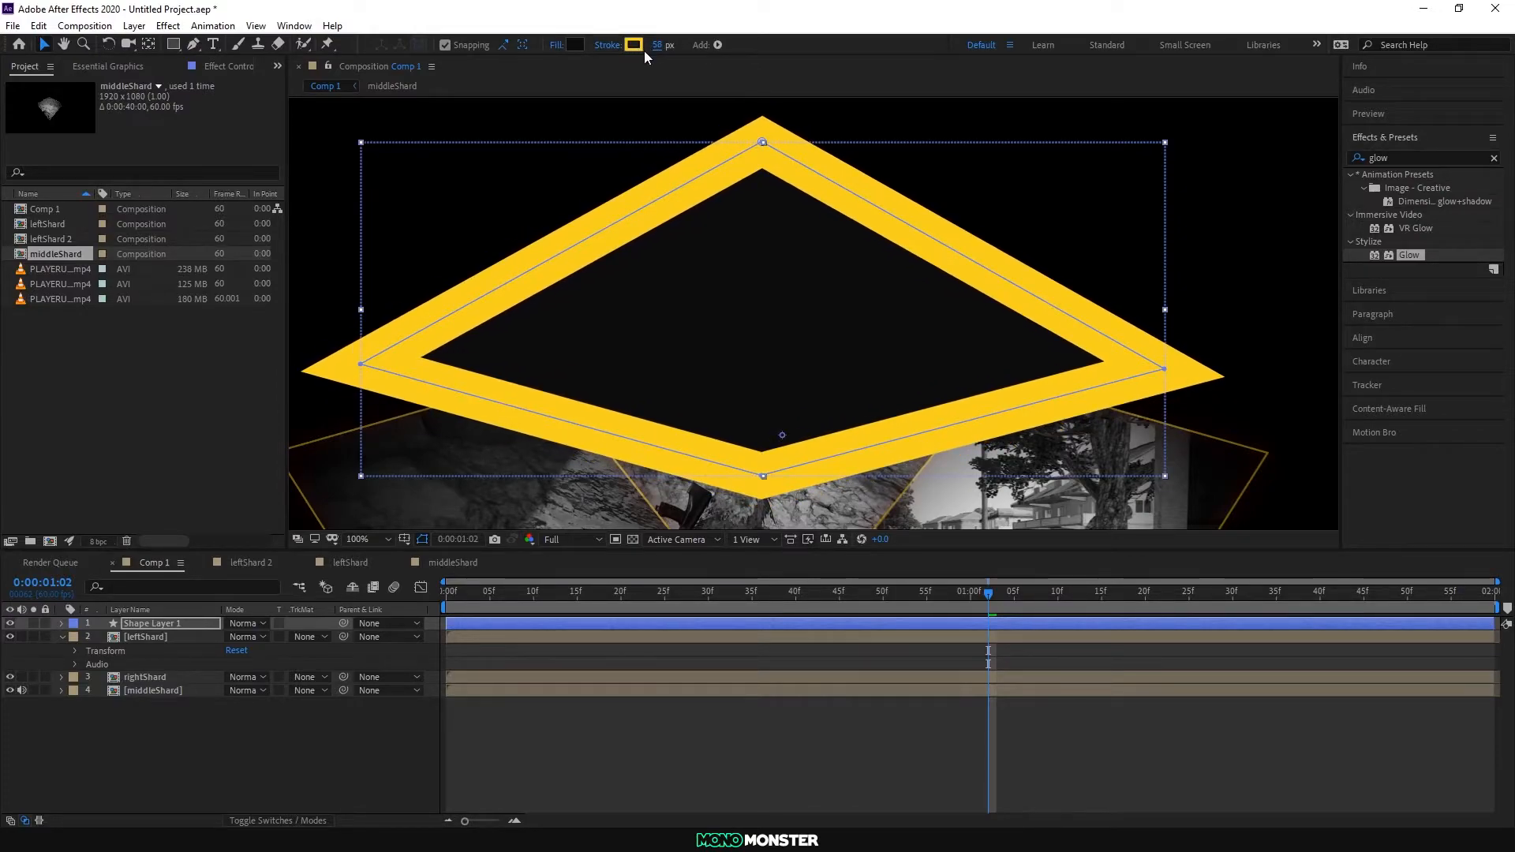
left_click(803, 281)
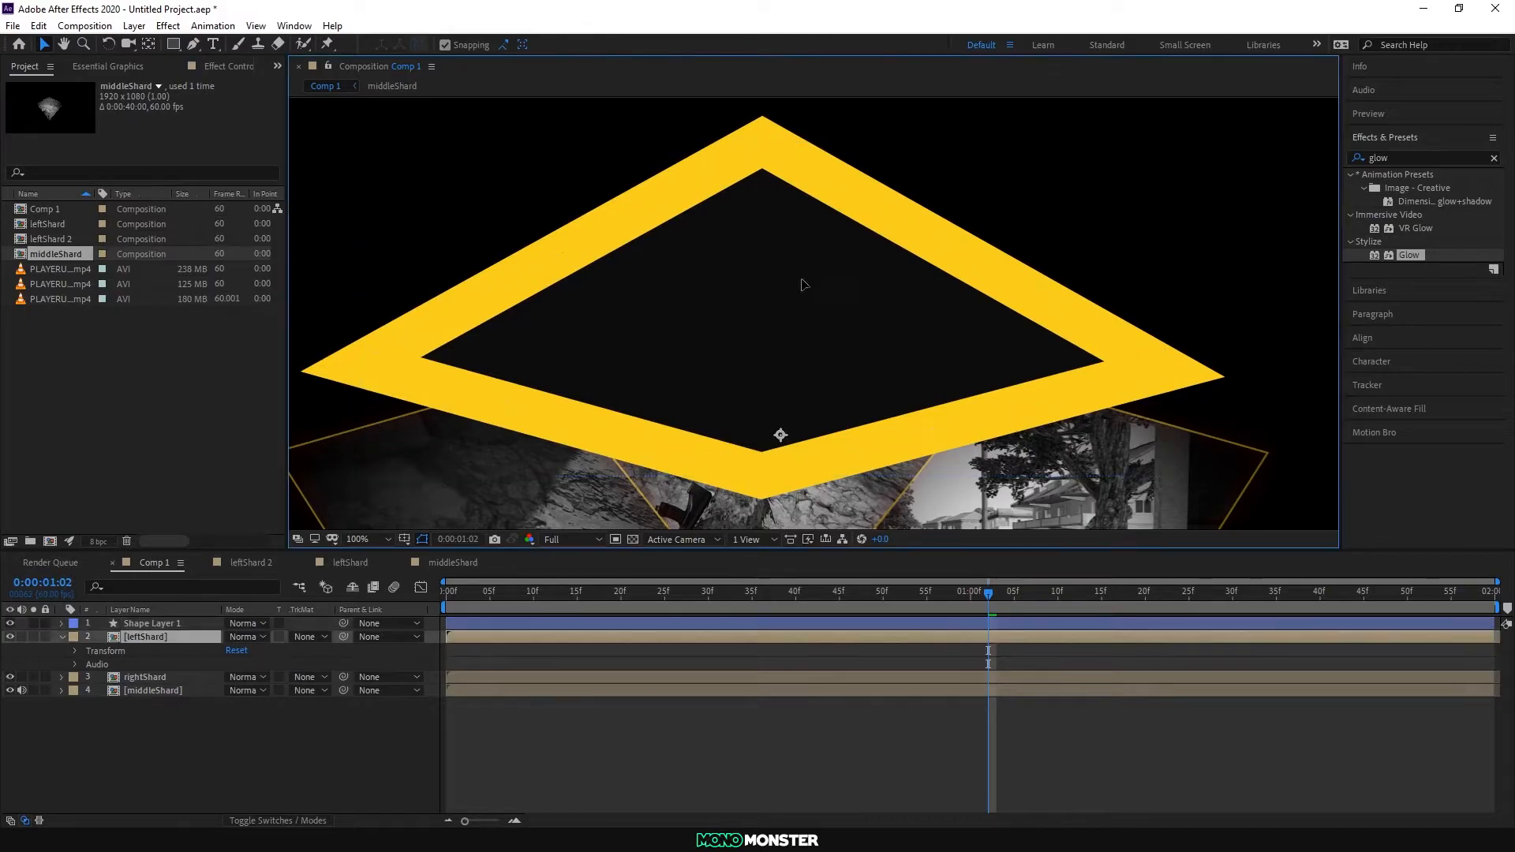
Step: Move the diamond's Shape Layer 1 beneath the leftShard, rightShard and middleShard layers in Comp 1
left_click_drag(146, 623, 144, 699)
left_click(143, 699)
scroll(978, 335, "down", 1)
scroll(878, 396, "up", 1)
left_click_drag(733, 426, 805, 273)
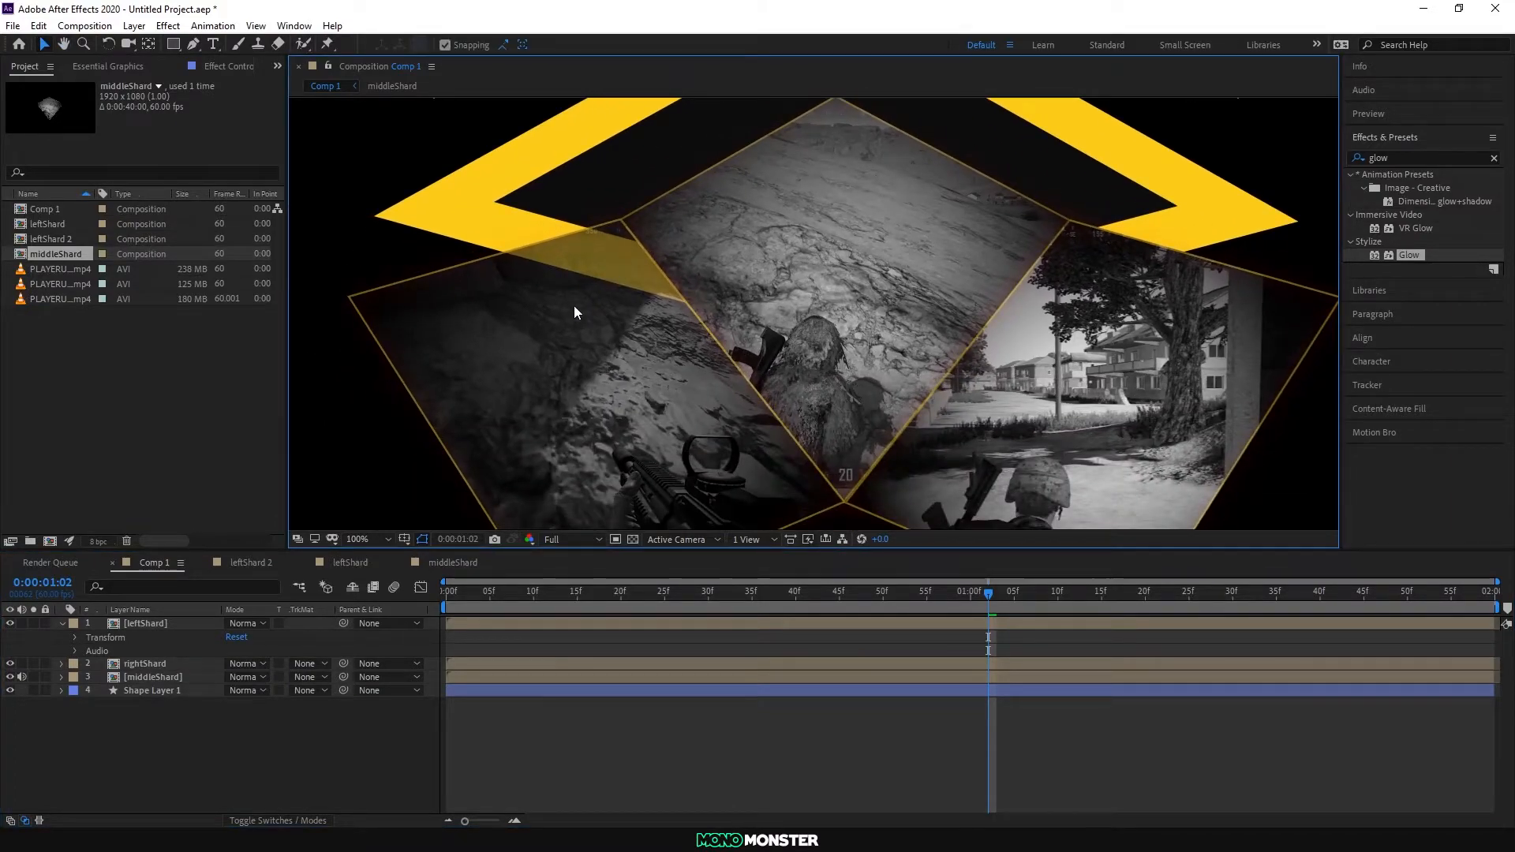
Step: Duplicate the Mask layer inside leftShard, place the copy, visible, beneath the gameplay clip to block the yellow stroke, and return to Comp 1
left_click(150, 664)
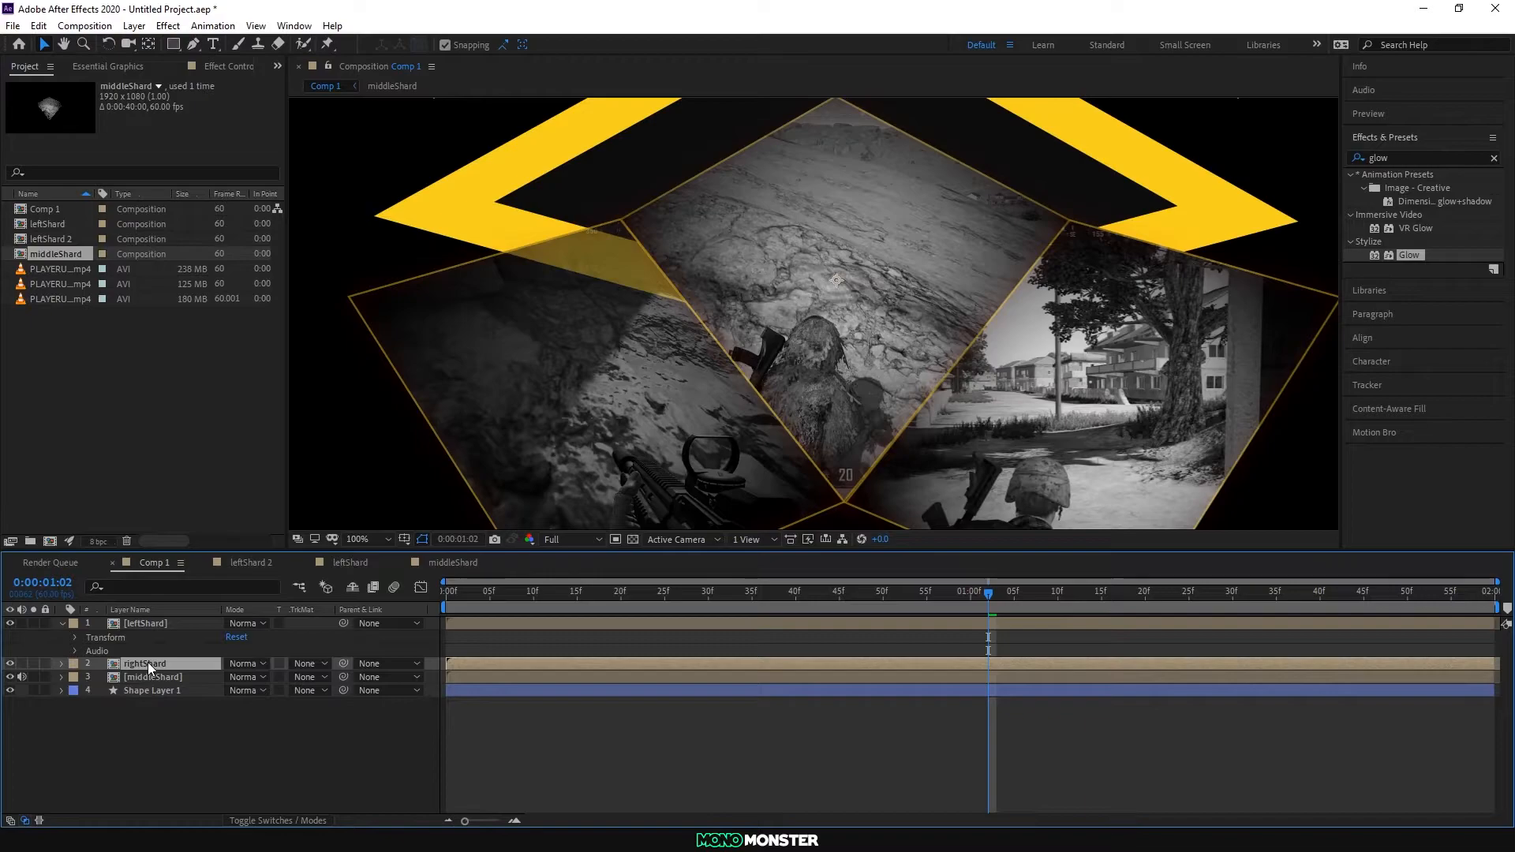
left_click(158, 671)
left_click(159, 624)
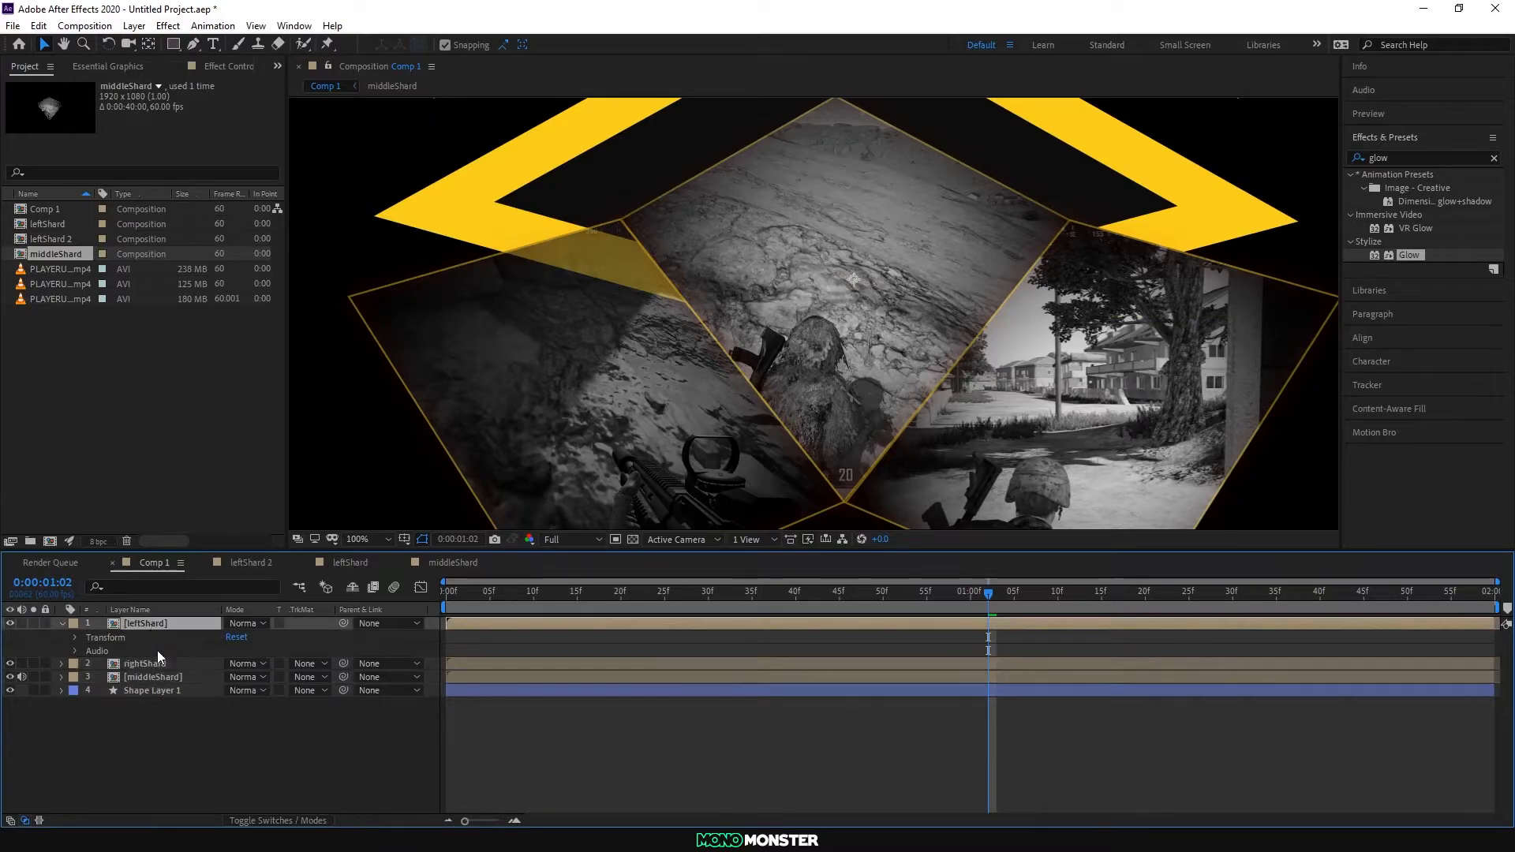
double_click(159, 625)
left_click(144, 717)
left_click(63, 718)
scroll(189, 734, "down", 2)
scroll(172, 688, "up", 1)
scroll(172, 687, "down", 1)
left_click(64, 753)
key("ctrl+d")
left_click_drag(152, 699, 168, 811)
scroll(195, 765, "up", 1)
left_click(153, 562)
left_click(338, 478)
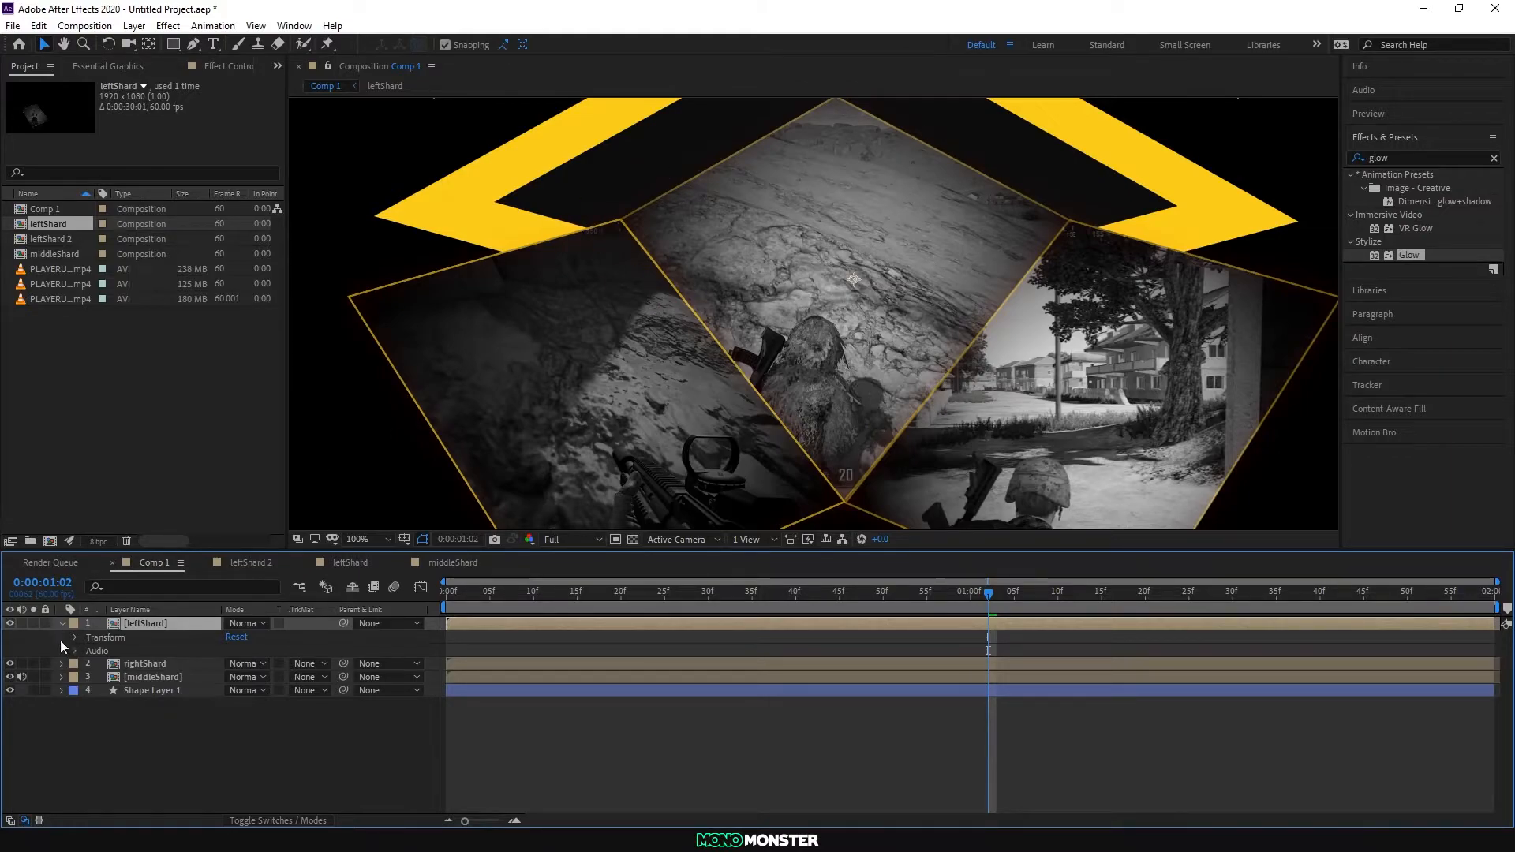
Step: Review the Mask layer and its copy inside the leftShard composition, and return to Comp 1
double_click(154, 623)
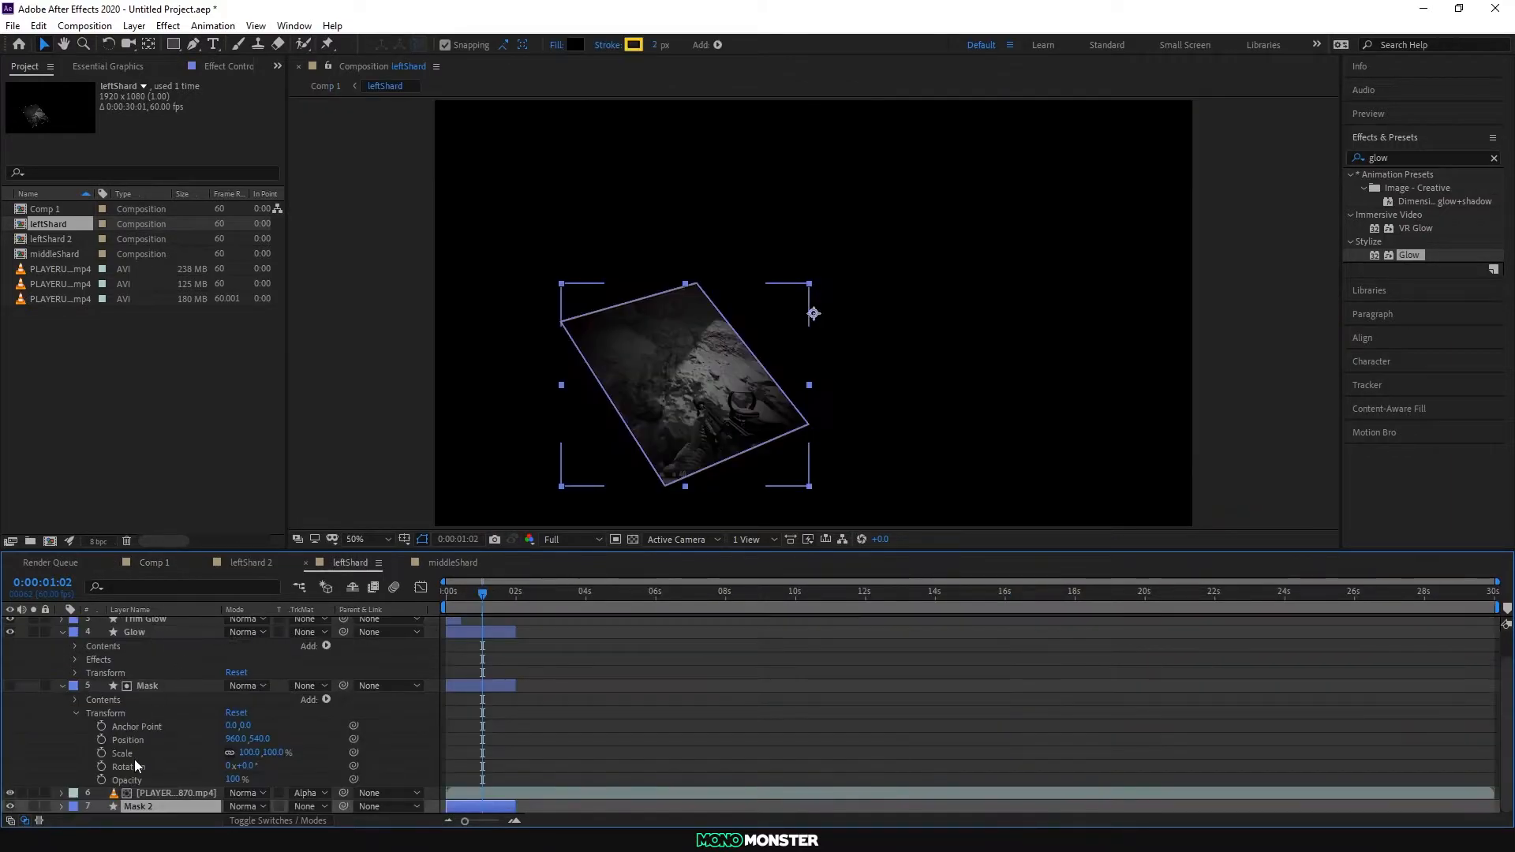
left_click(158, 683)
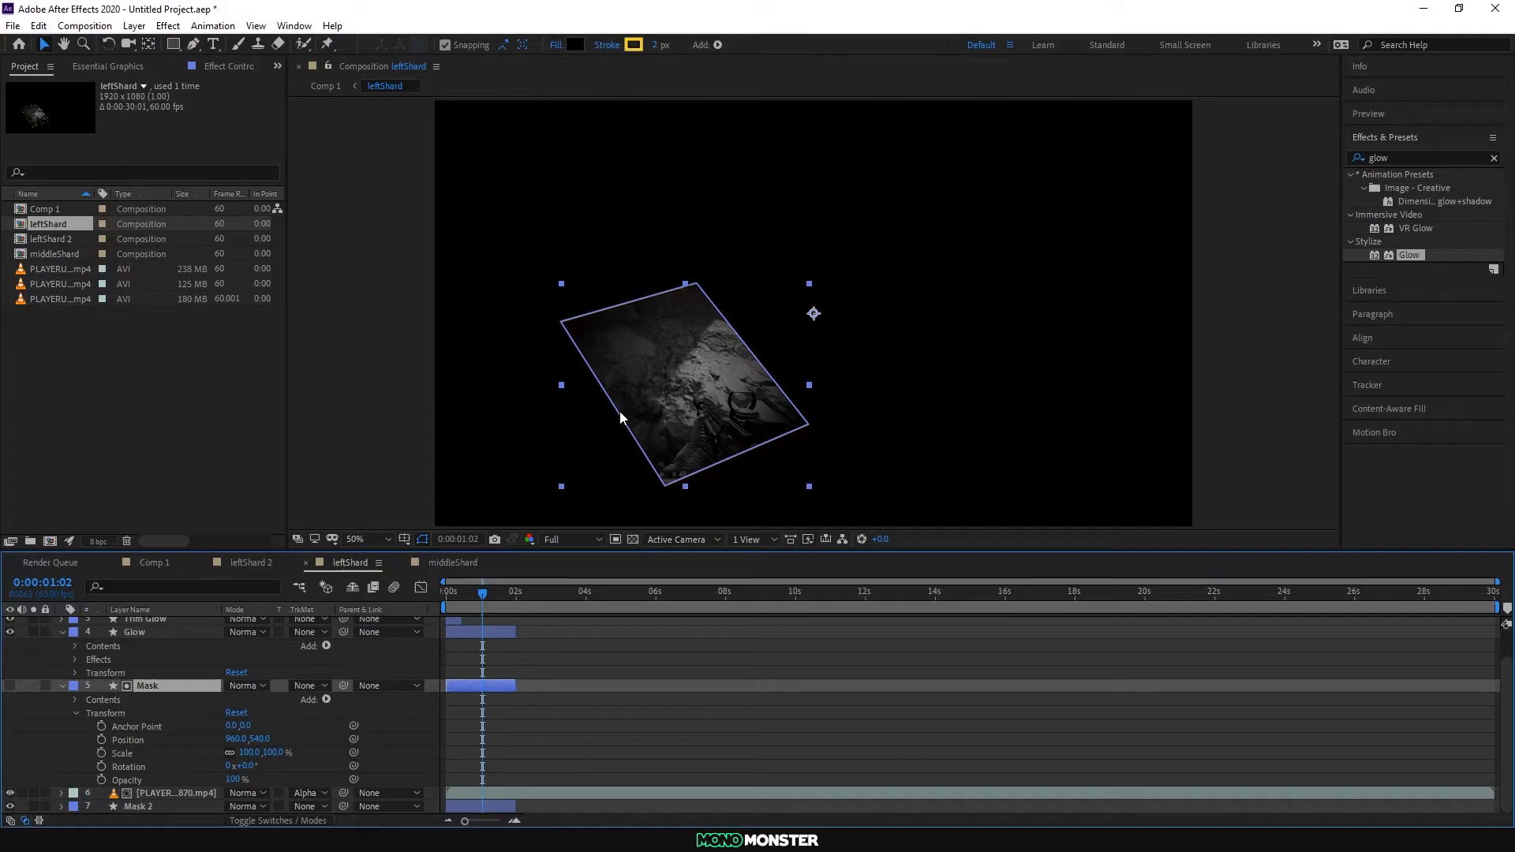
left_click(150, 562)
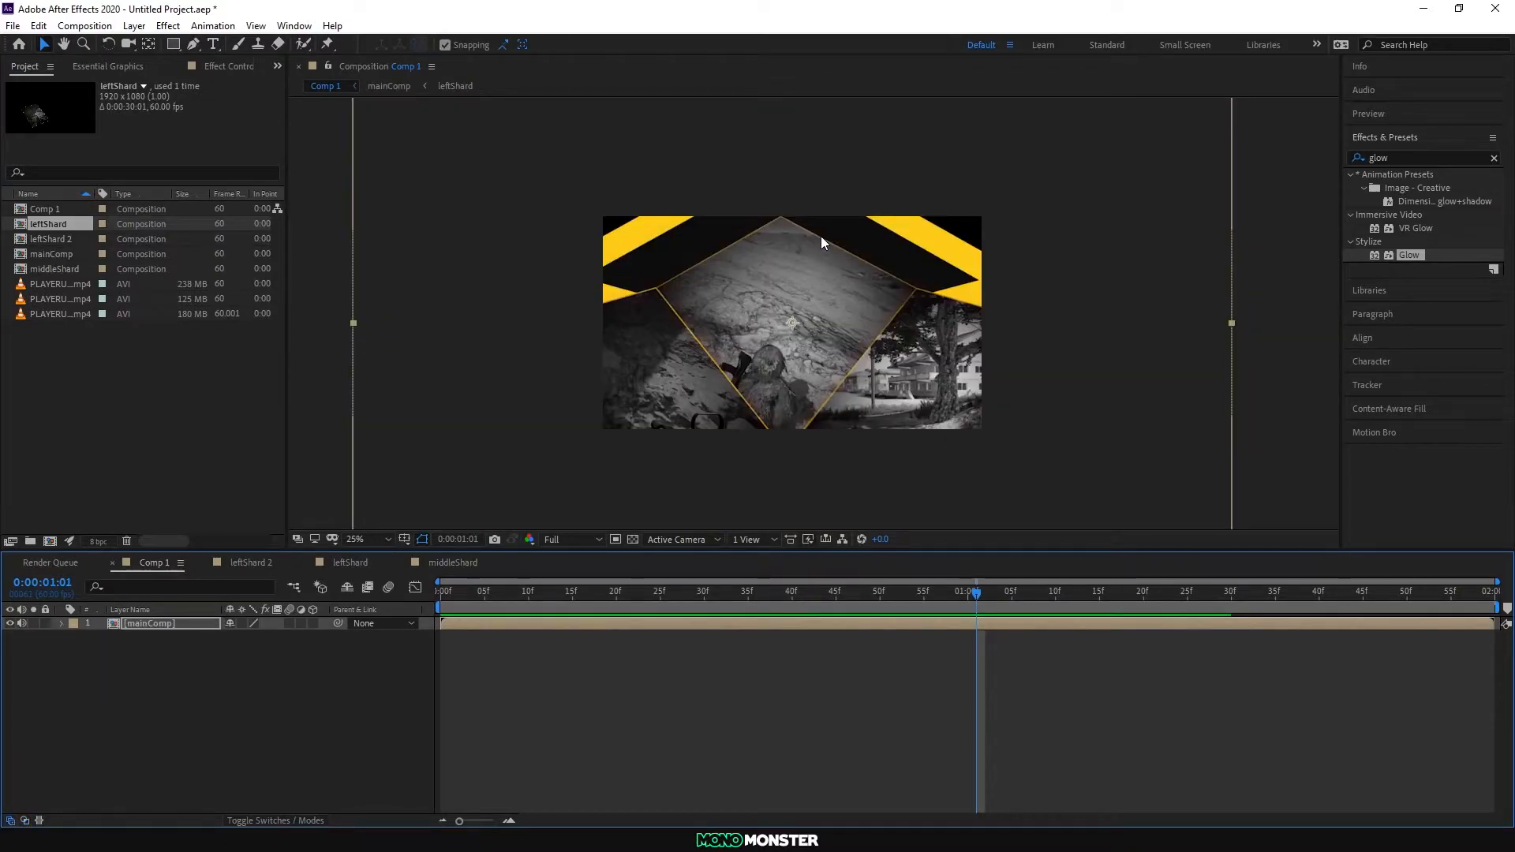
Step: Move the mainComp layer below the frame to Position 960, 2300 and set a Position keyframe there at 0:00
left_click(60, 623)
left_click(116, 641)
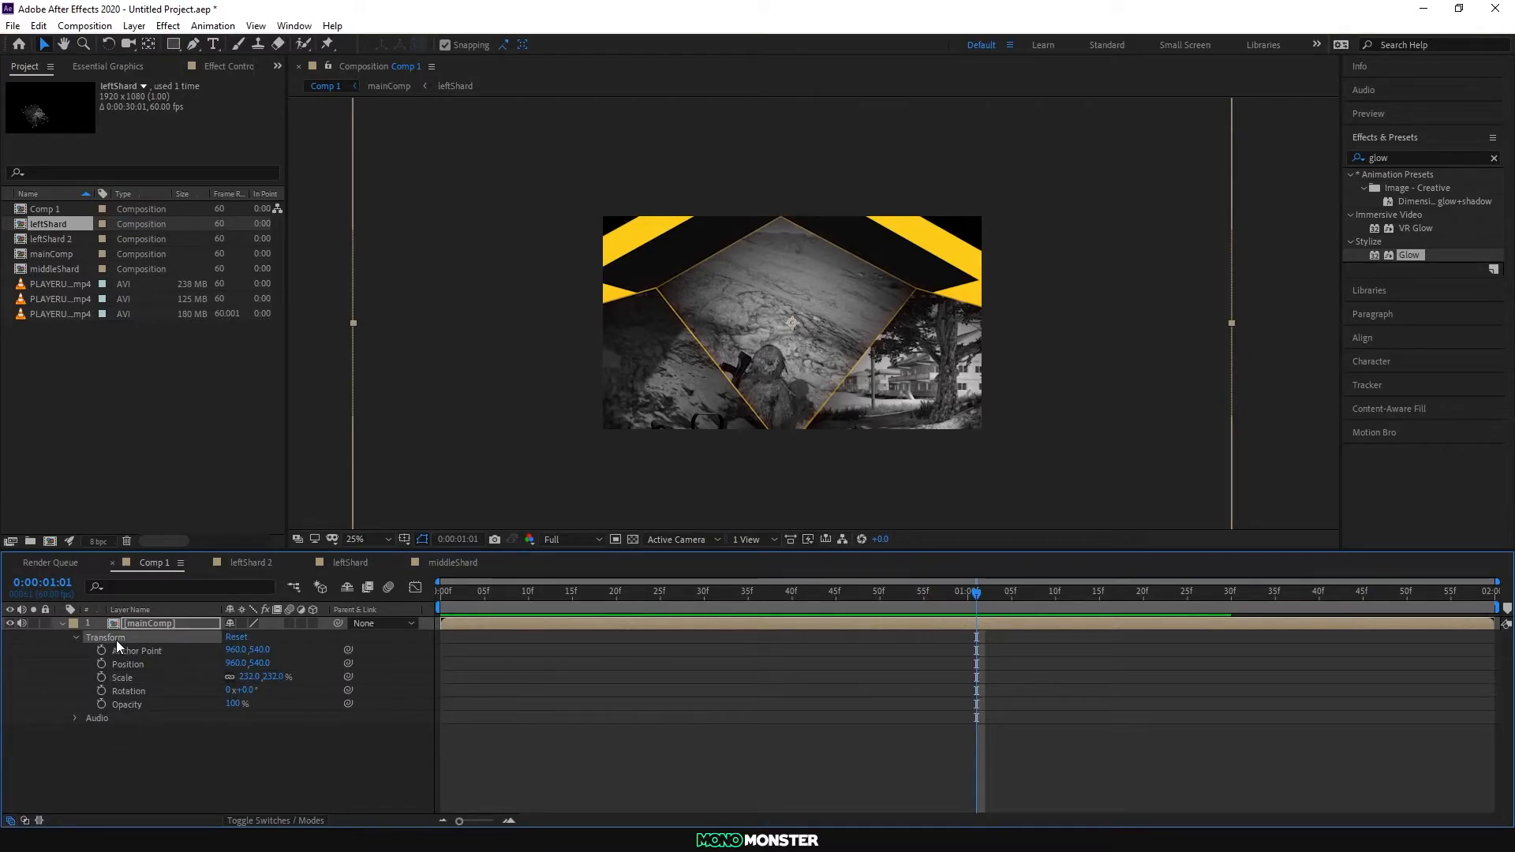
left_click(871, 250)
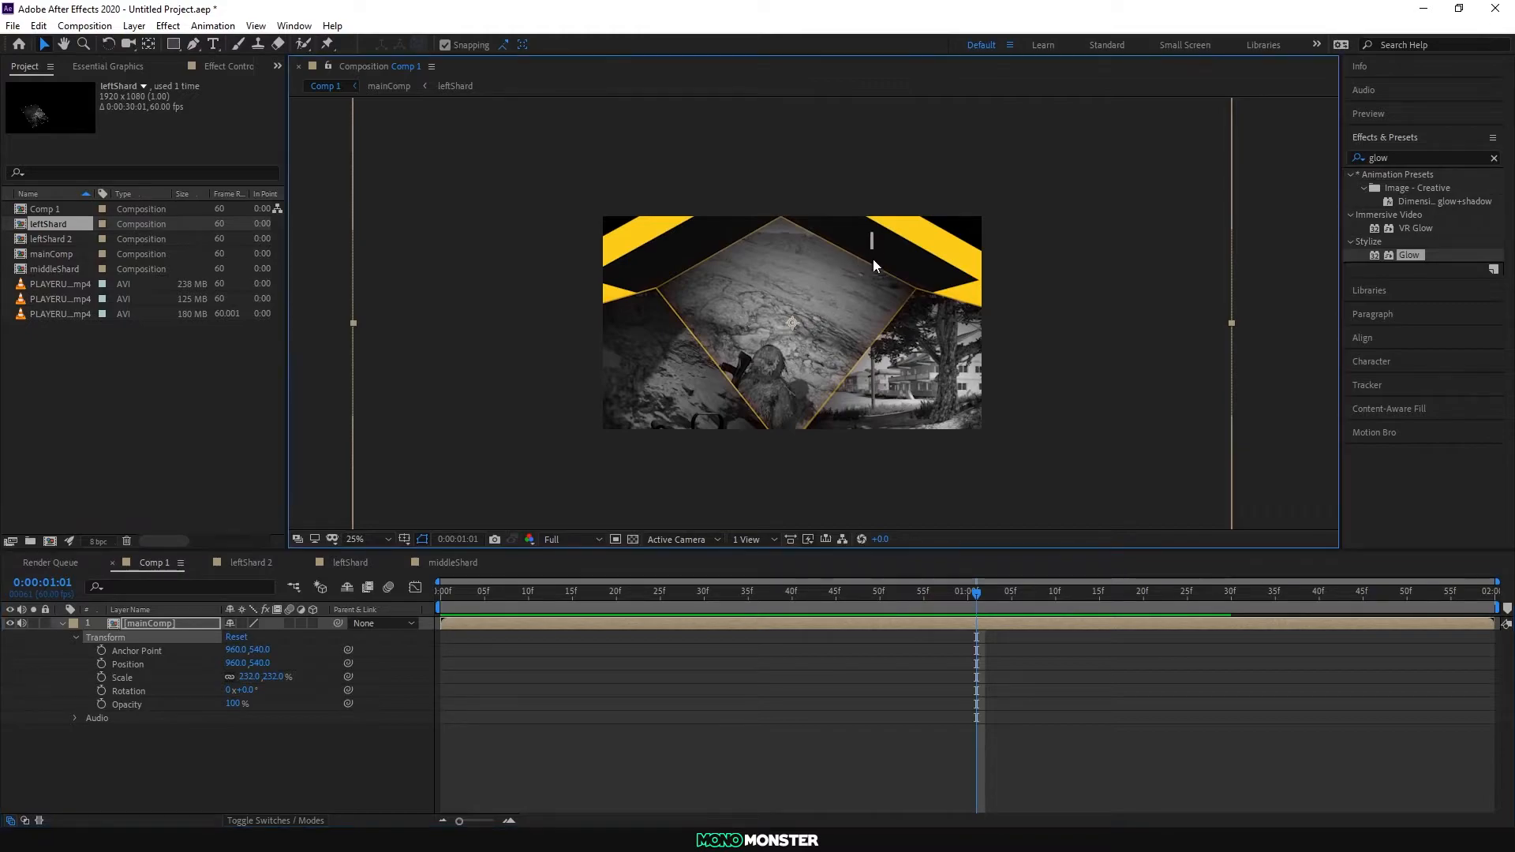
left_click_drag(850, 276, 829, 607)
left_click_drag(925, 593, 371, 598)
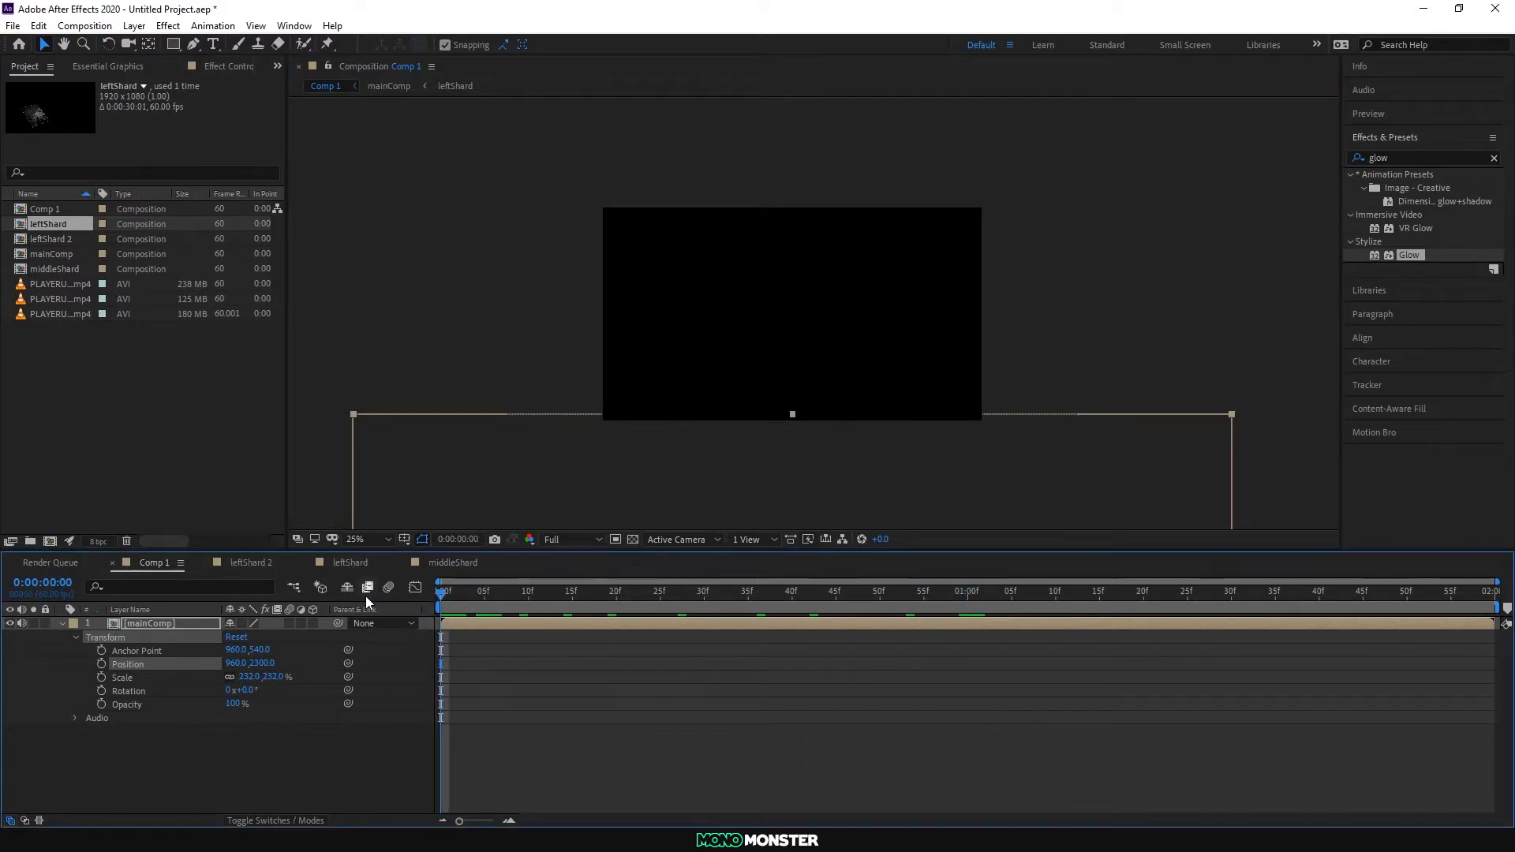
left_click(101, 665)
Step: Add a Position keyframe of 960, 556 at frame 15 and scale the mainComp layer to 371%
left_click_drag(442, 597, 576, 613)
left_click_drag(1024, 482, 1024, 143)
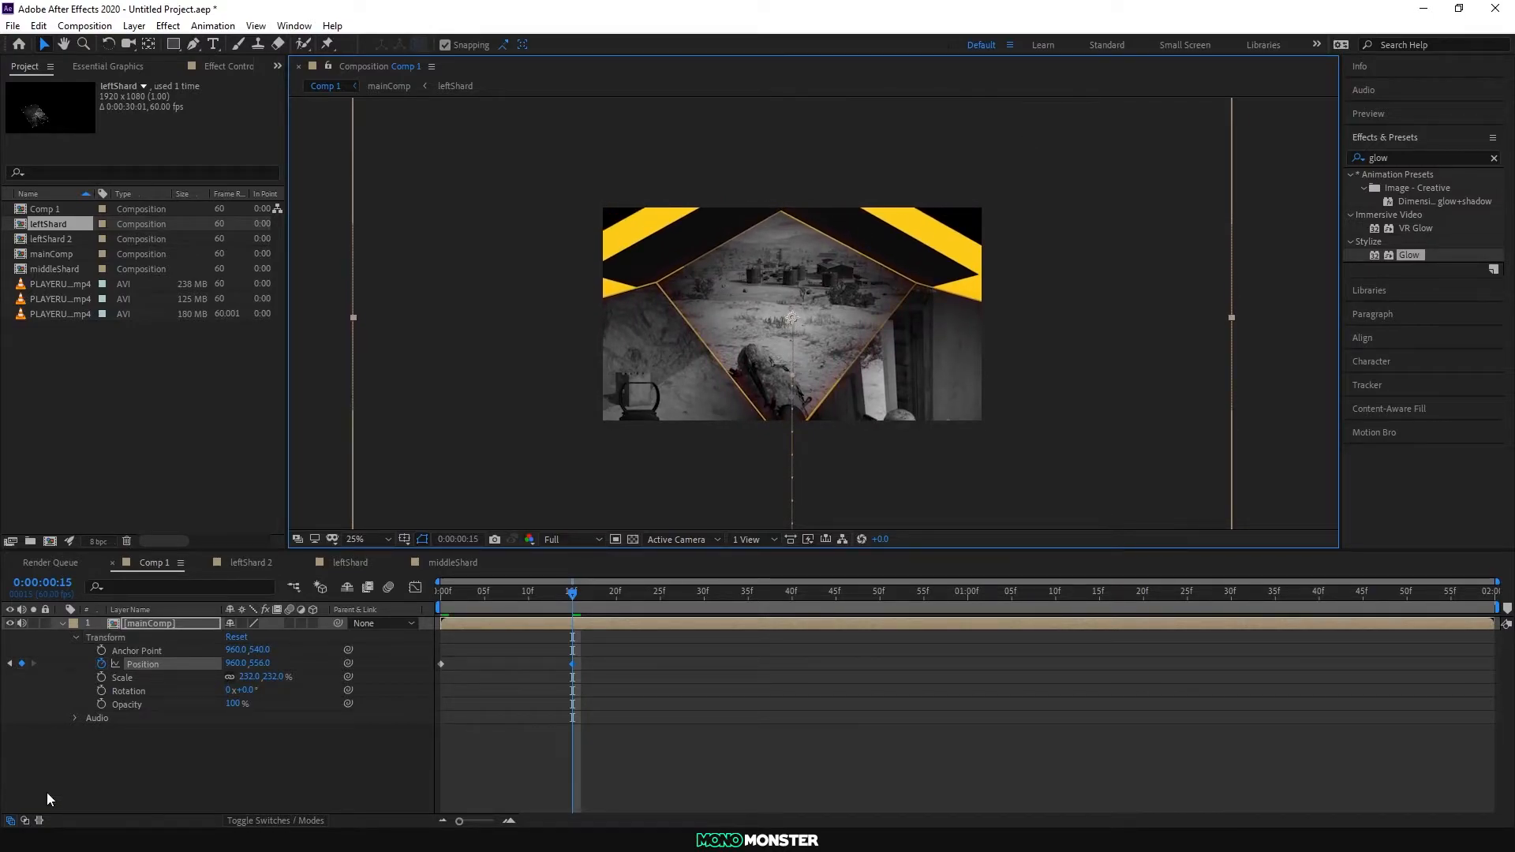
left_click_drag(273, 676, 419, 719)
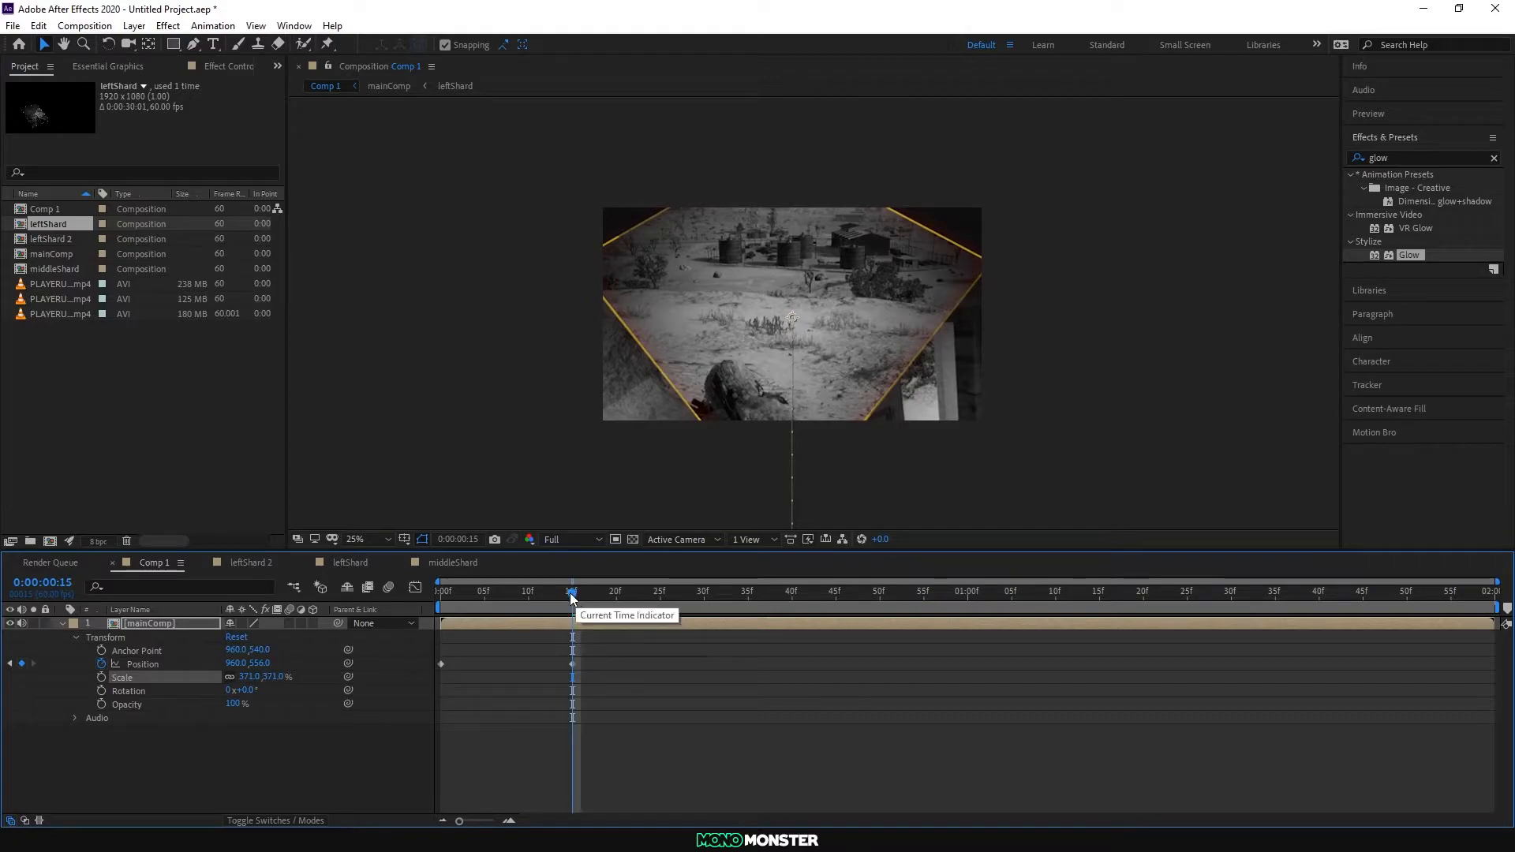
Step: Keyframe mainComp's Position at 960, 90 on frame 53 and at 960, -1813 on 1:07
left_click_drag(574, 593, 907, 617)
left_click_drag(276, 676, 91, 661)
left_click_drag(260, 667, 185, 656)
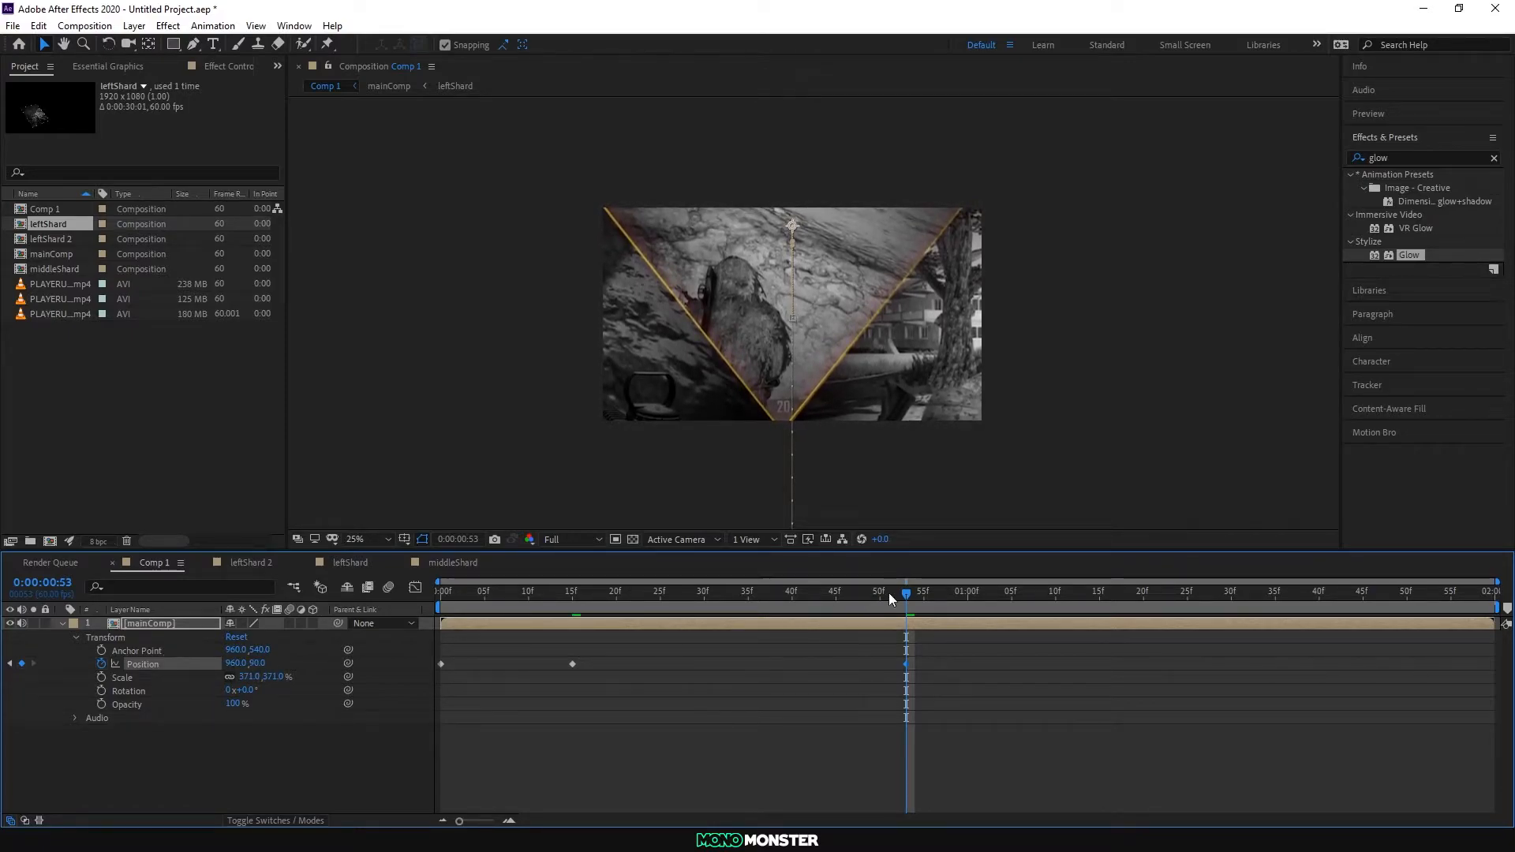
left_click_drag(903, 592, 1029, 594)
left_click_drag(247, 672, 4, 667)
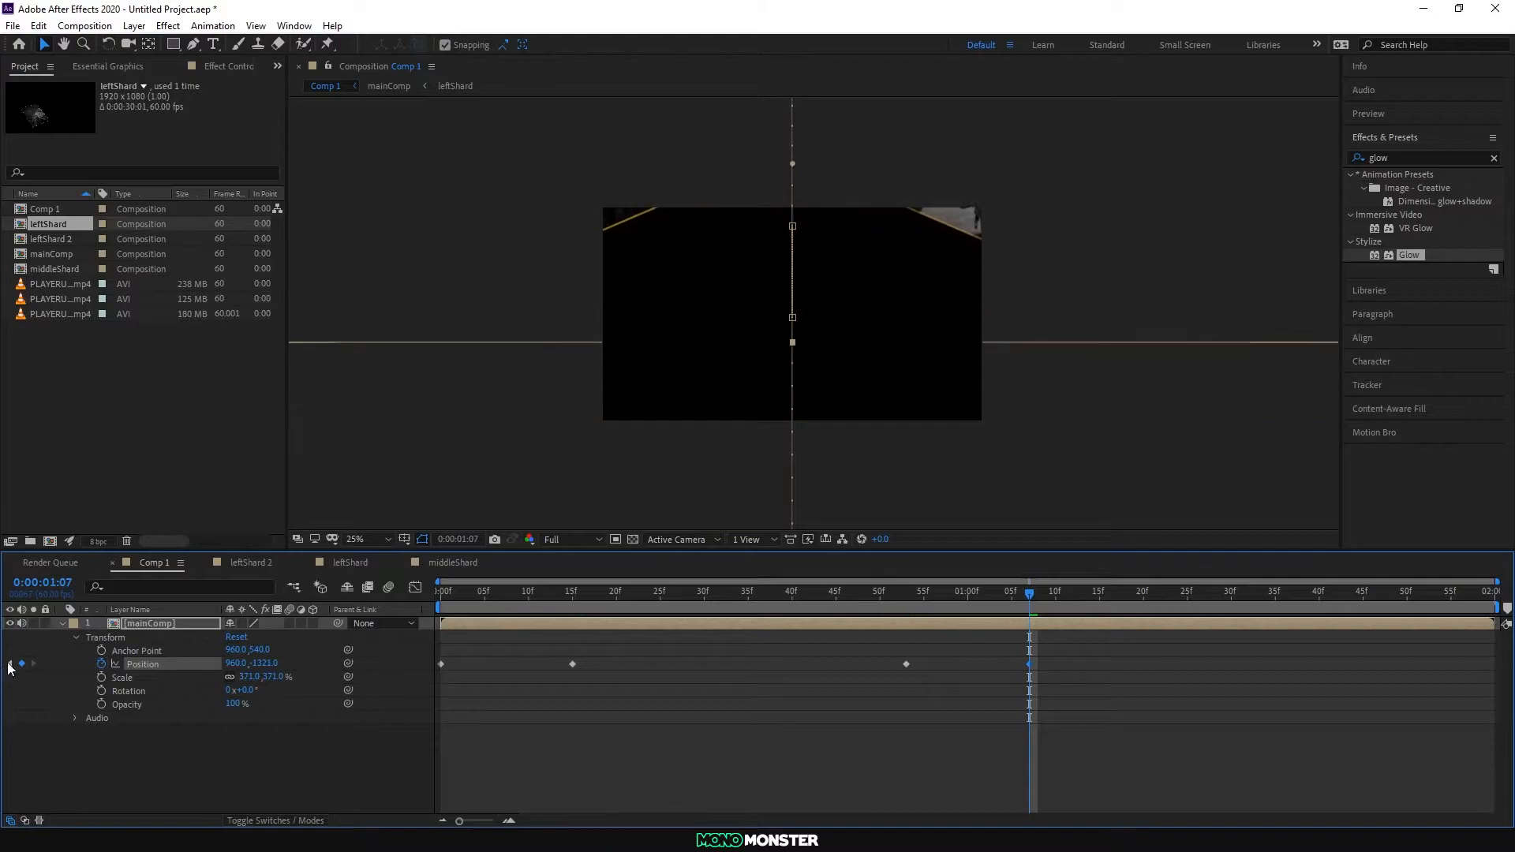
left_click_drag(267, 665, 19, 665)
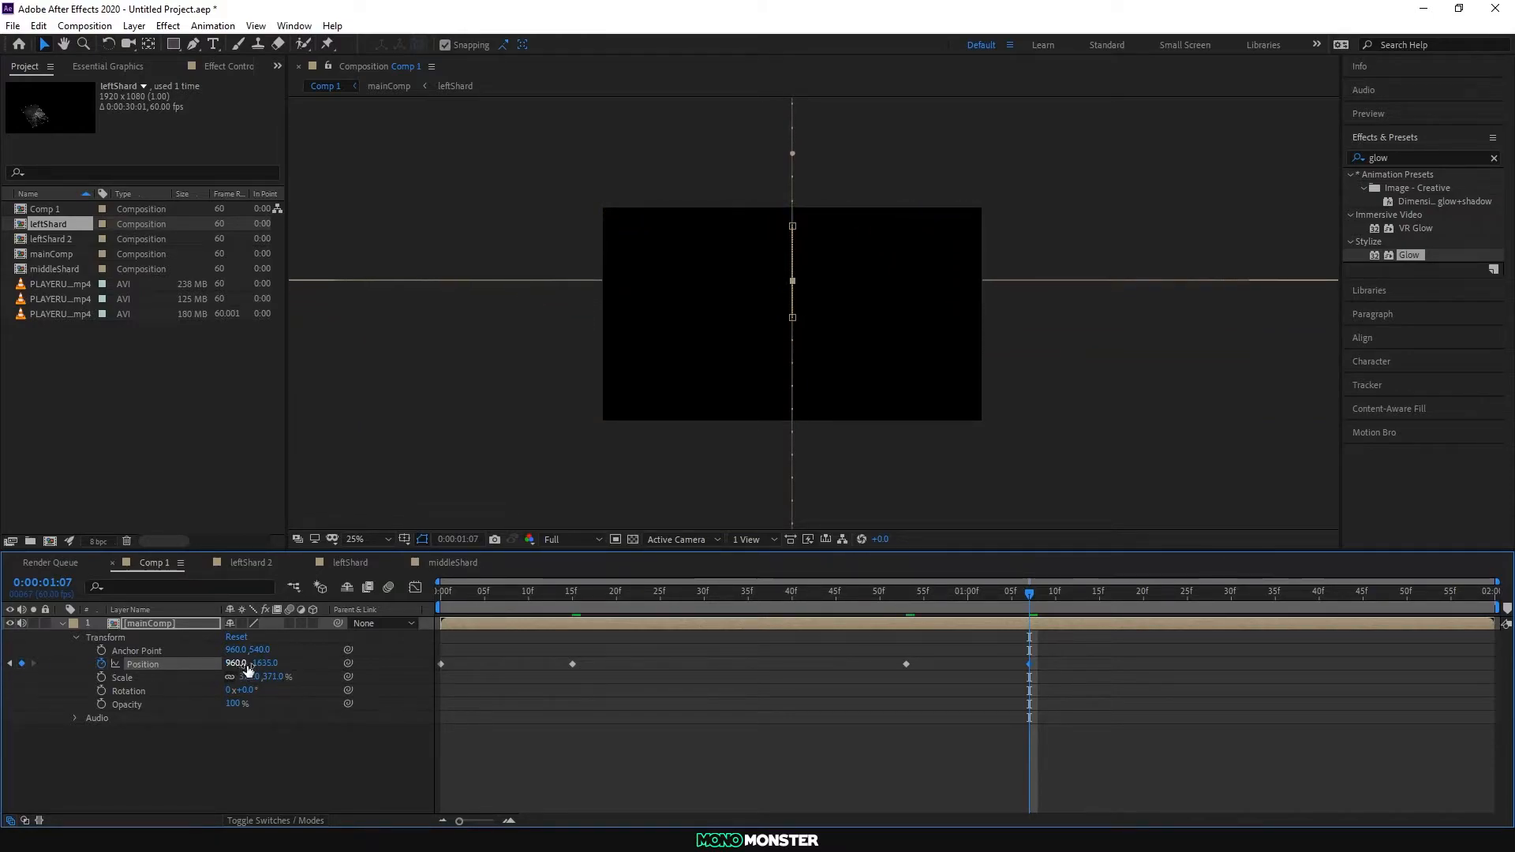
Step: Preview the animation and lower mainComp's starting Position keyframe at 0:00 to 960, 2961
key("Home")
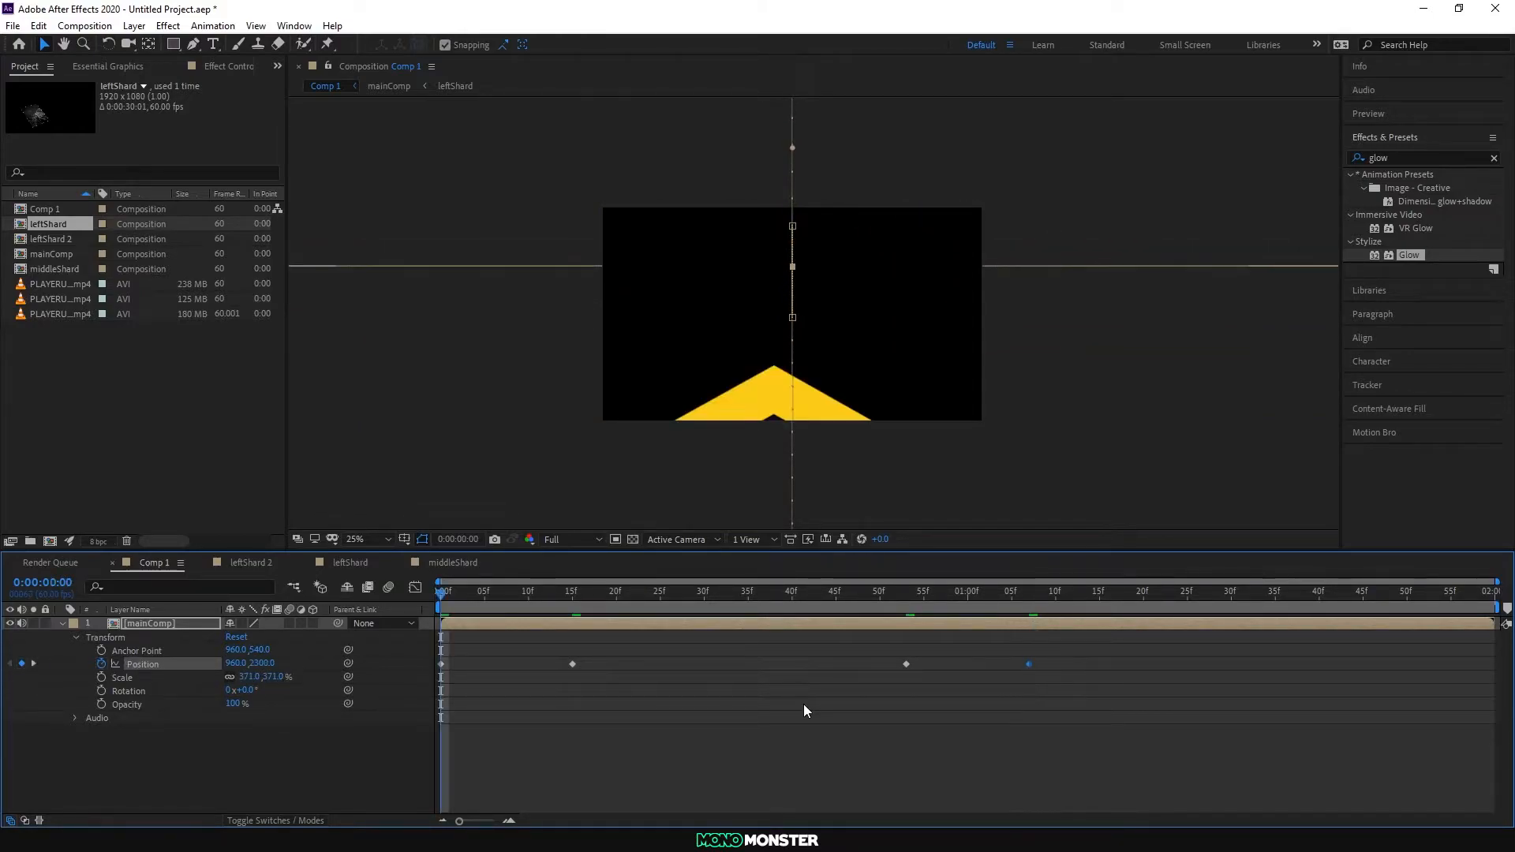
key("space")
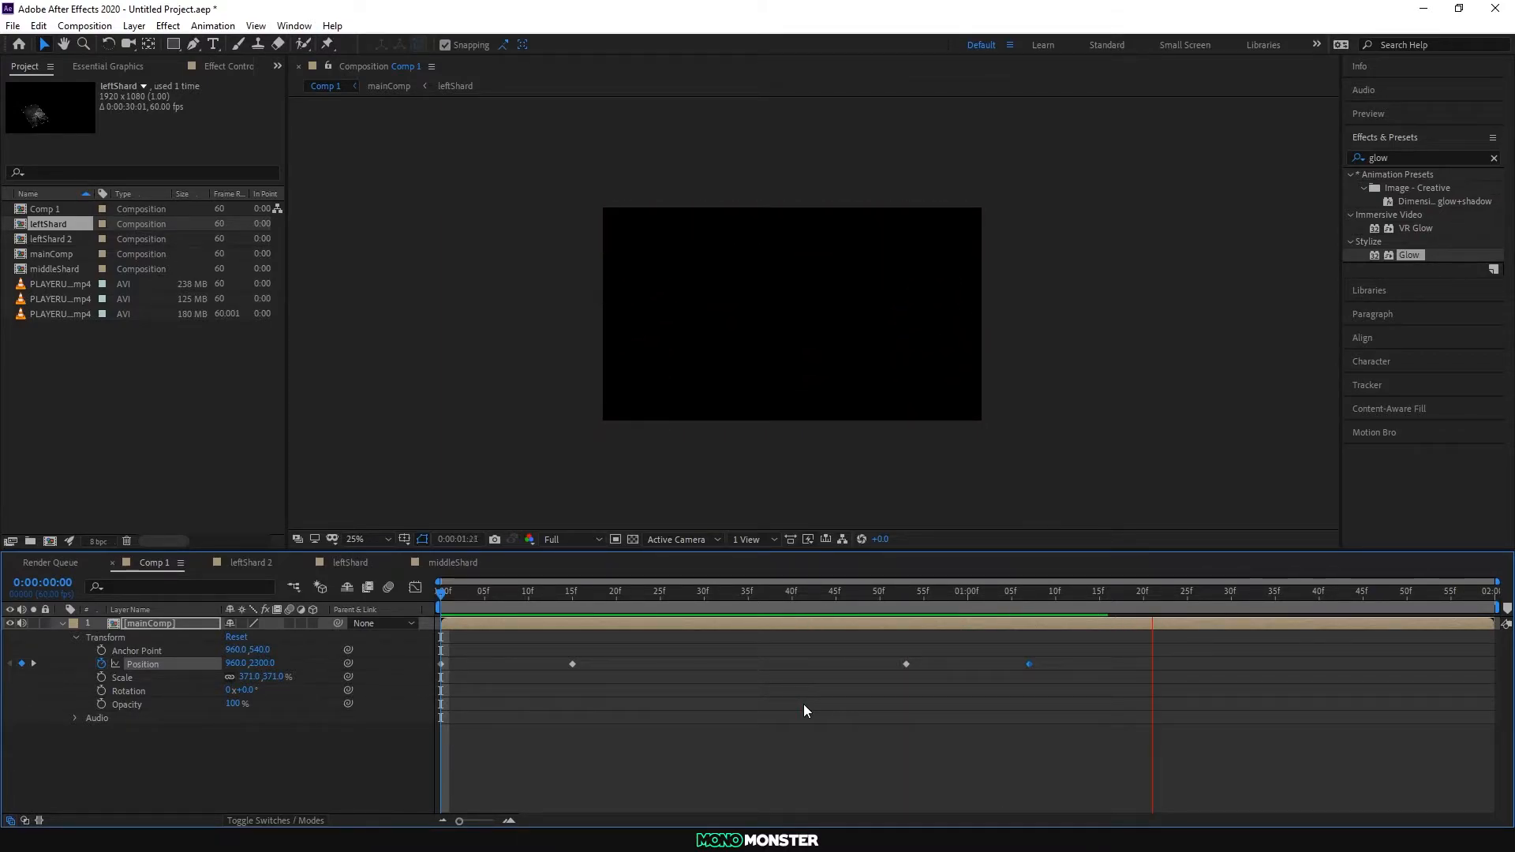
key("space")
key("Home")
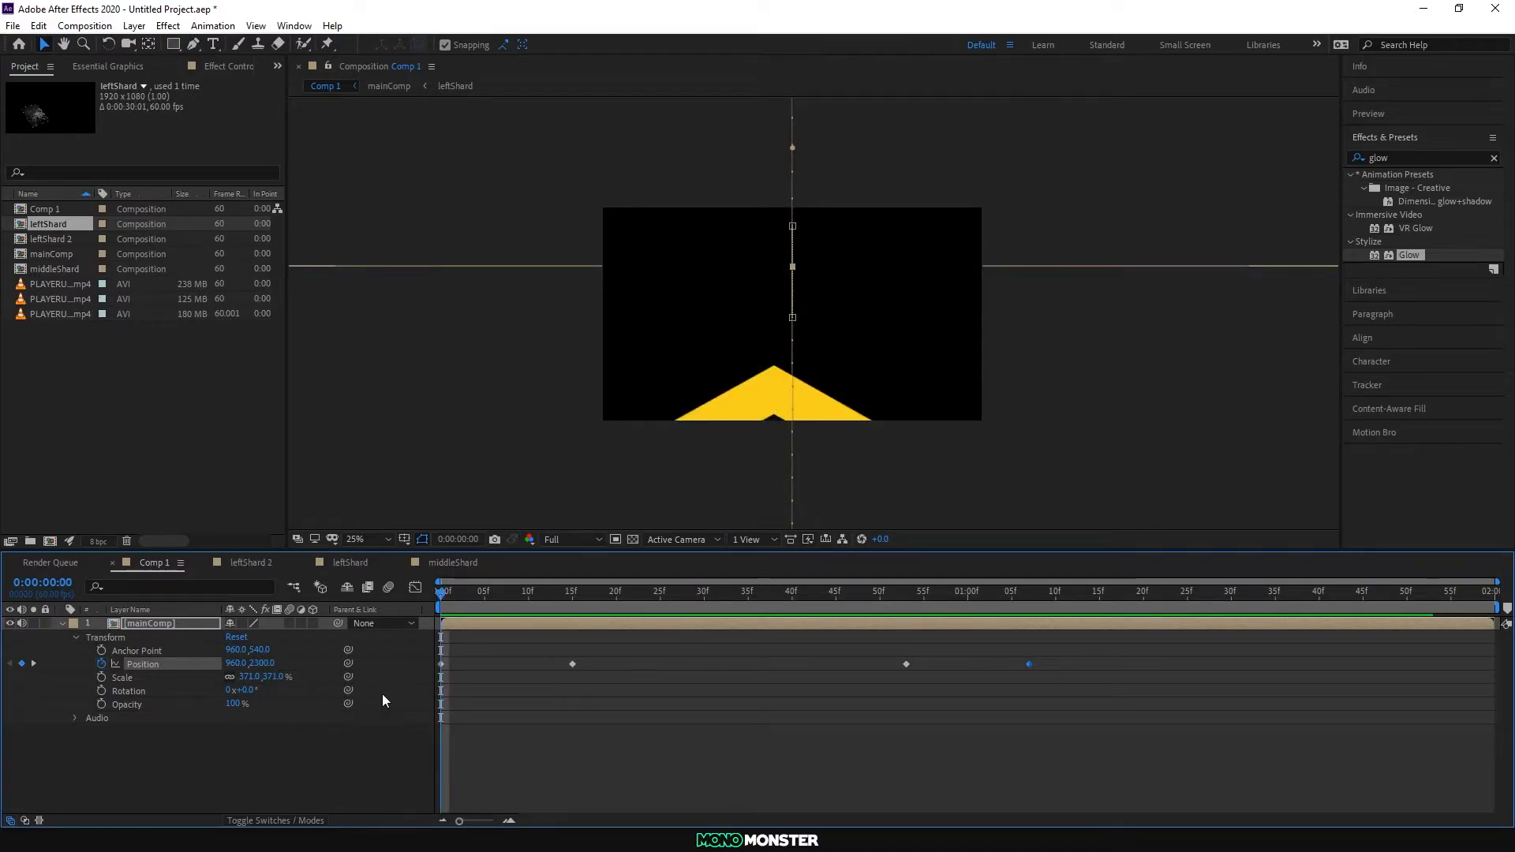
left_click(439, 664)
left_click_drag(261, 662, 742, 716)
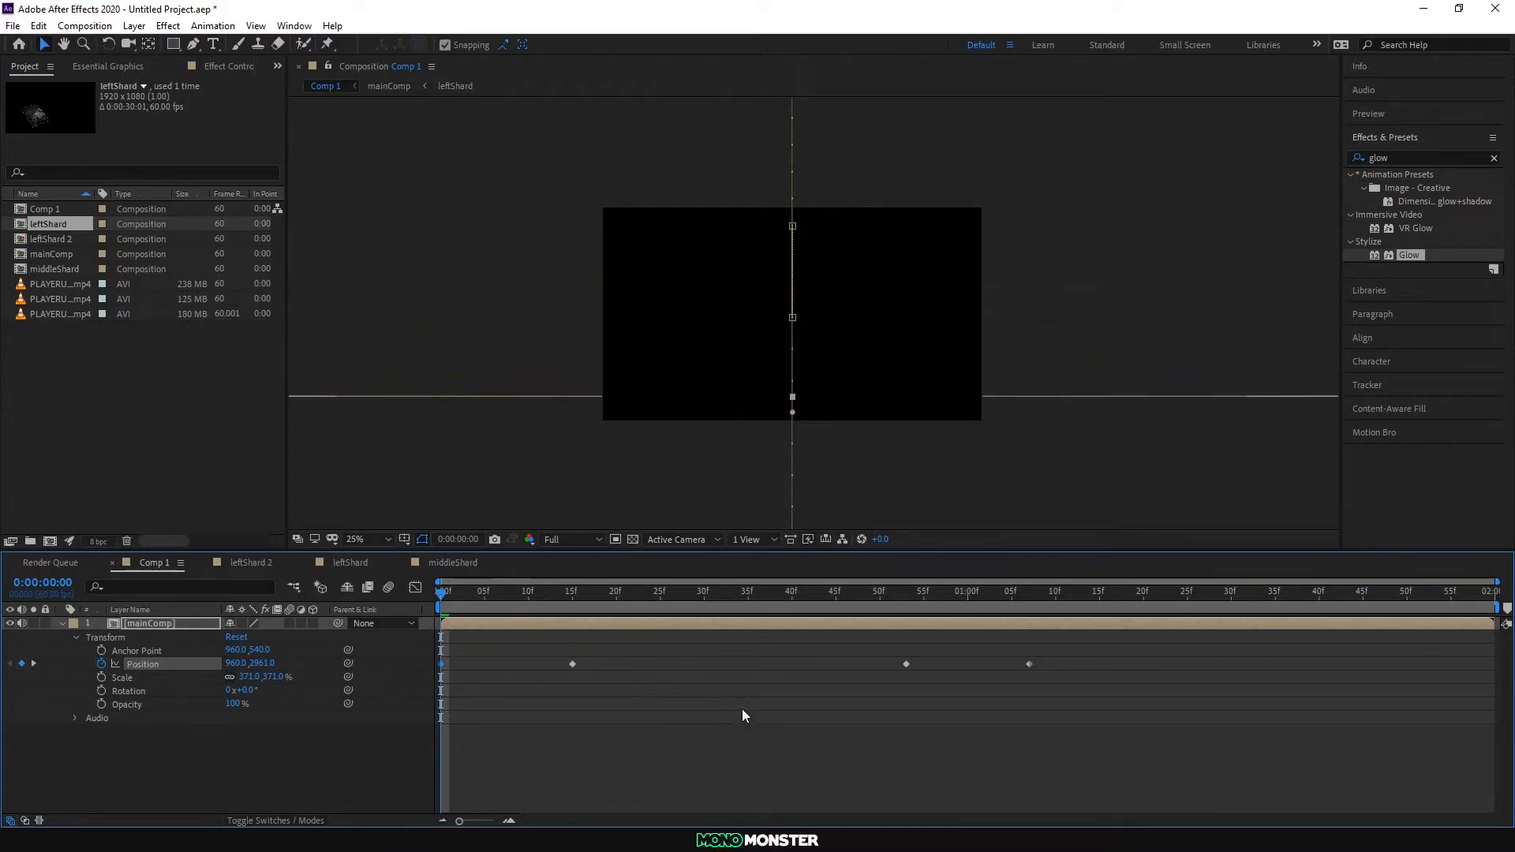
key("space")
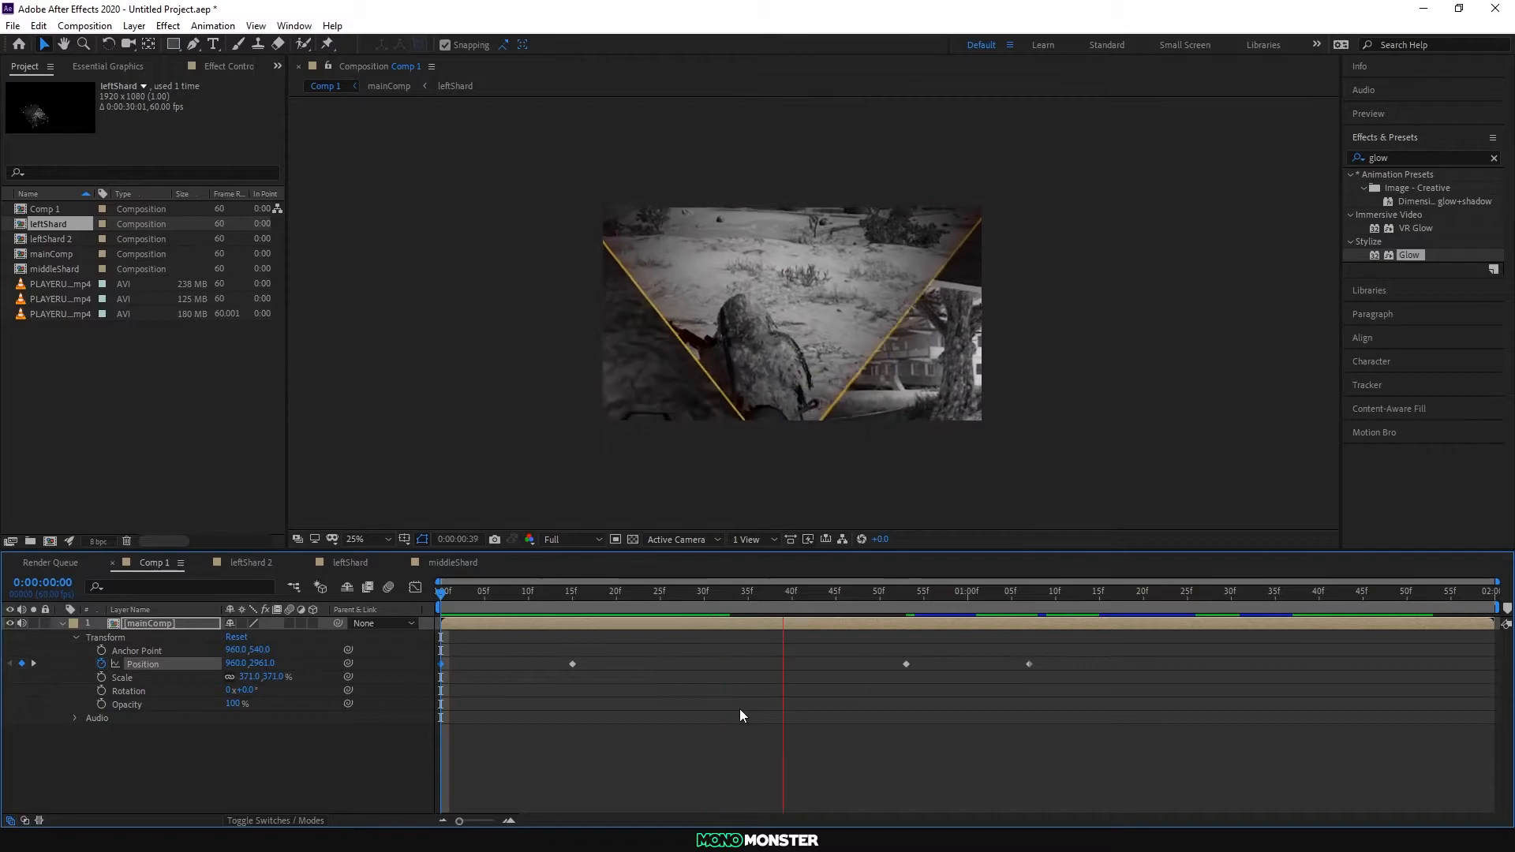
key("space")
Step: Apply Easy Ease to all four of mainComp's Position keyframes and preview the motion
left_click_drag(1078, 649, 444, 684)
key("F9")
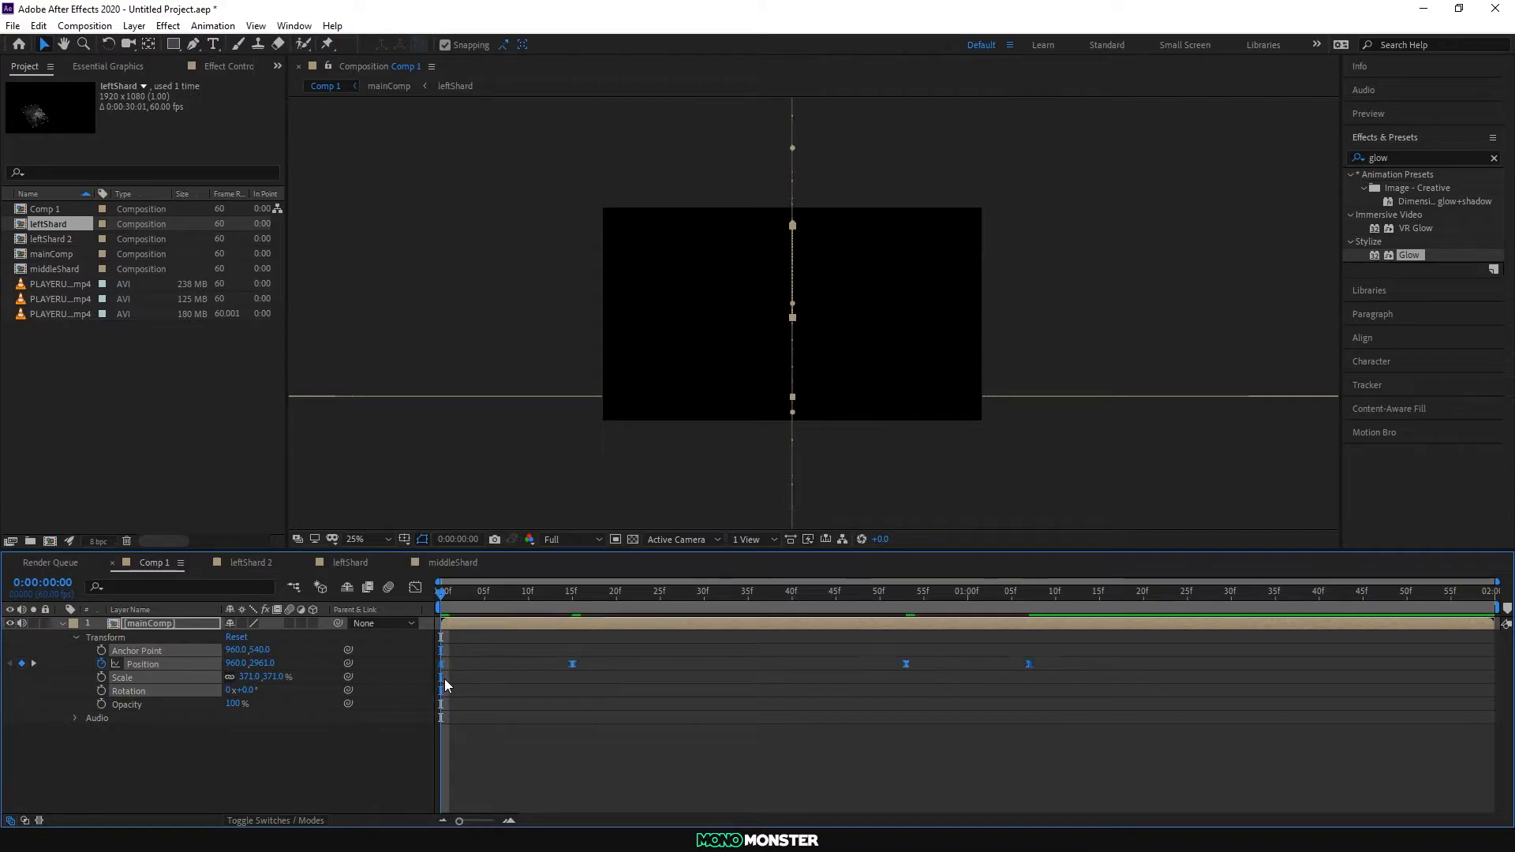
key("space")
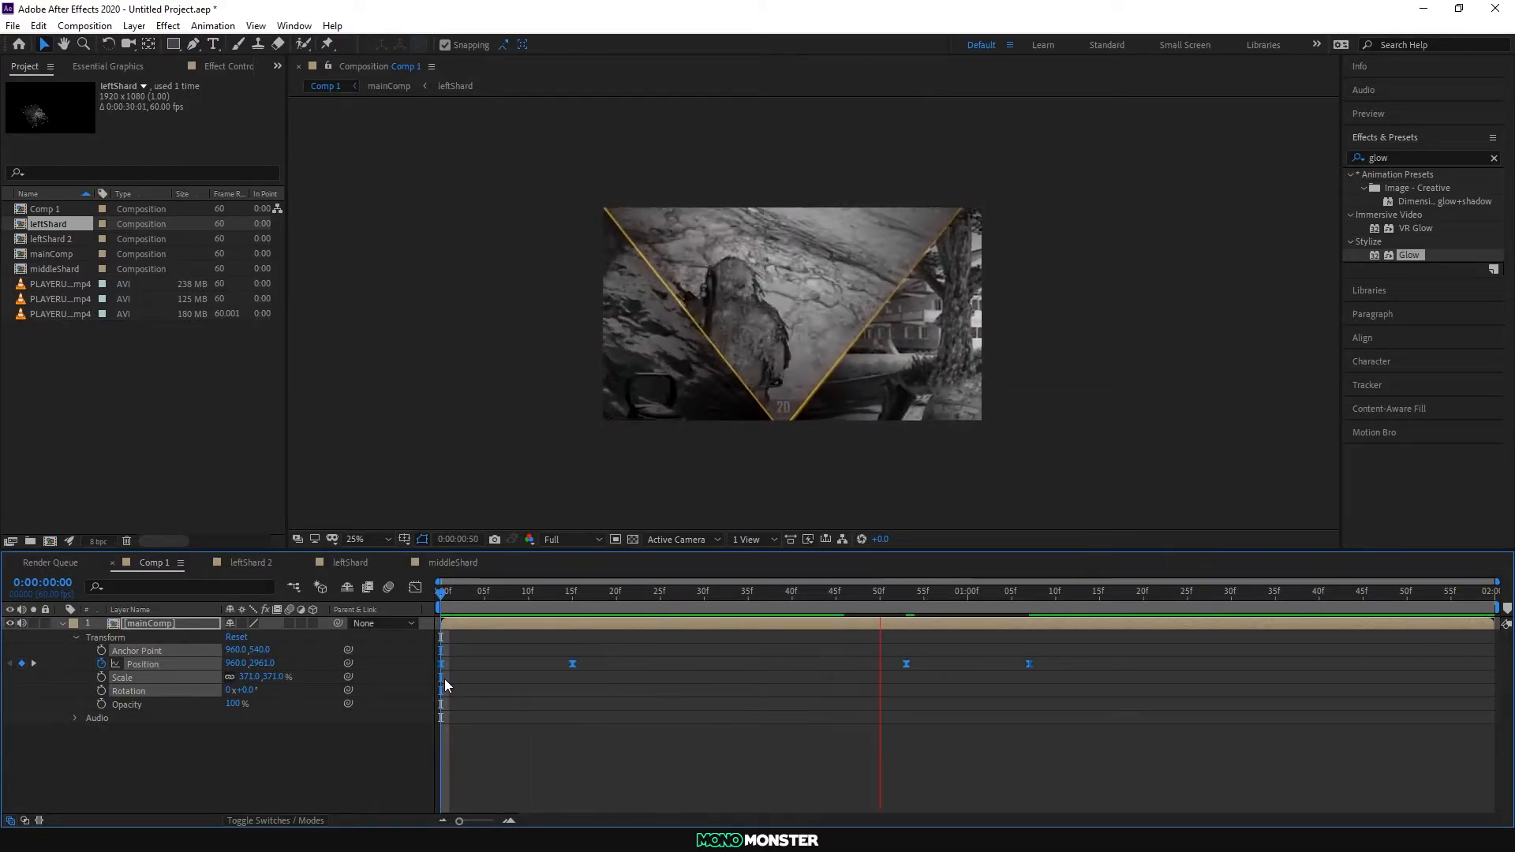
key("space")
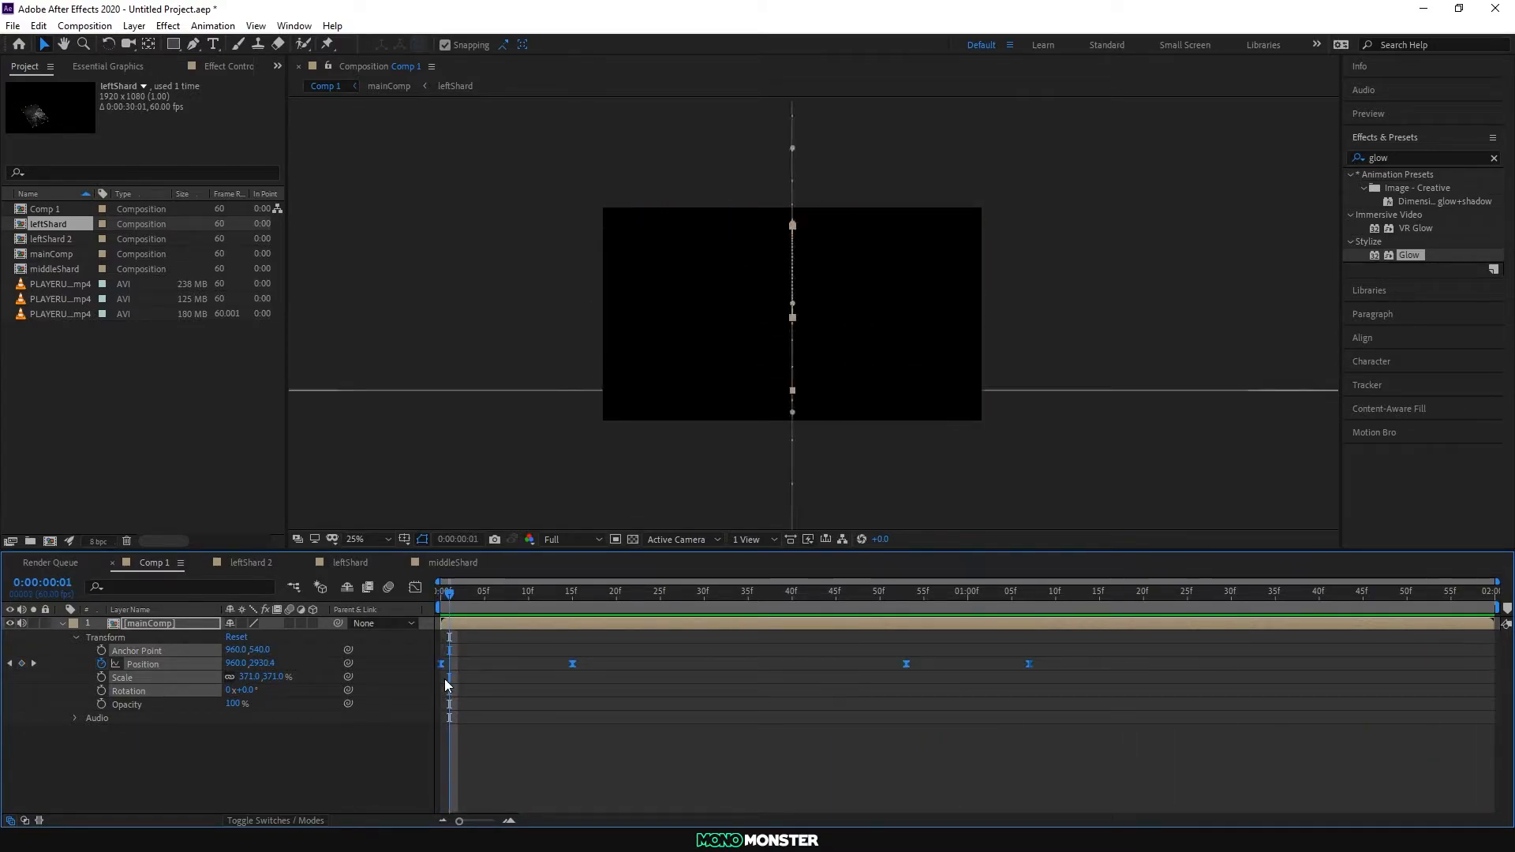
Step: Sharpen mainComp's Position speed curves in the Graph Editor by lengthening the first keyframe's outgoing and last keyframe's incoming handles, and preview
left_click(627, 688)
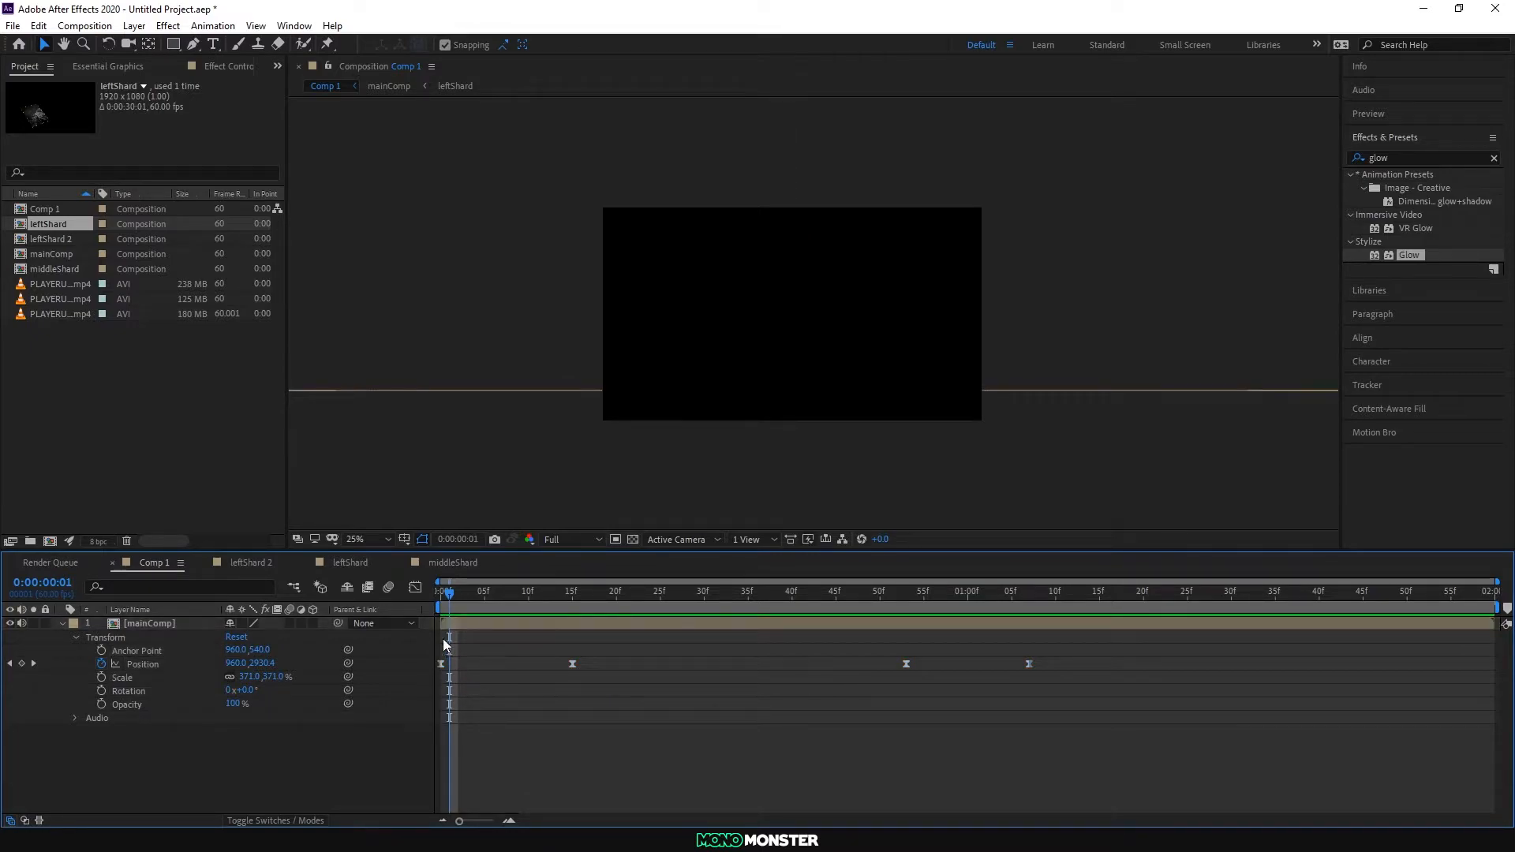
left_click(441, 663)
left_click(445, 595)
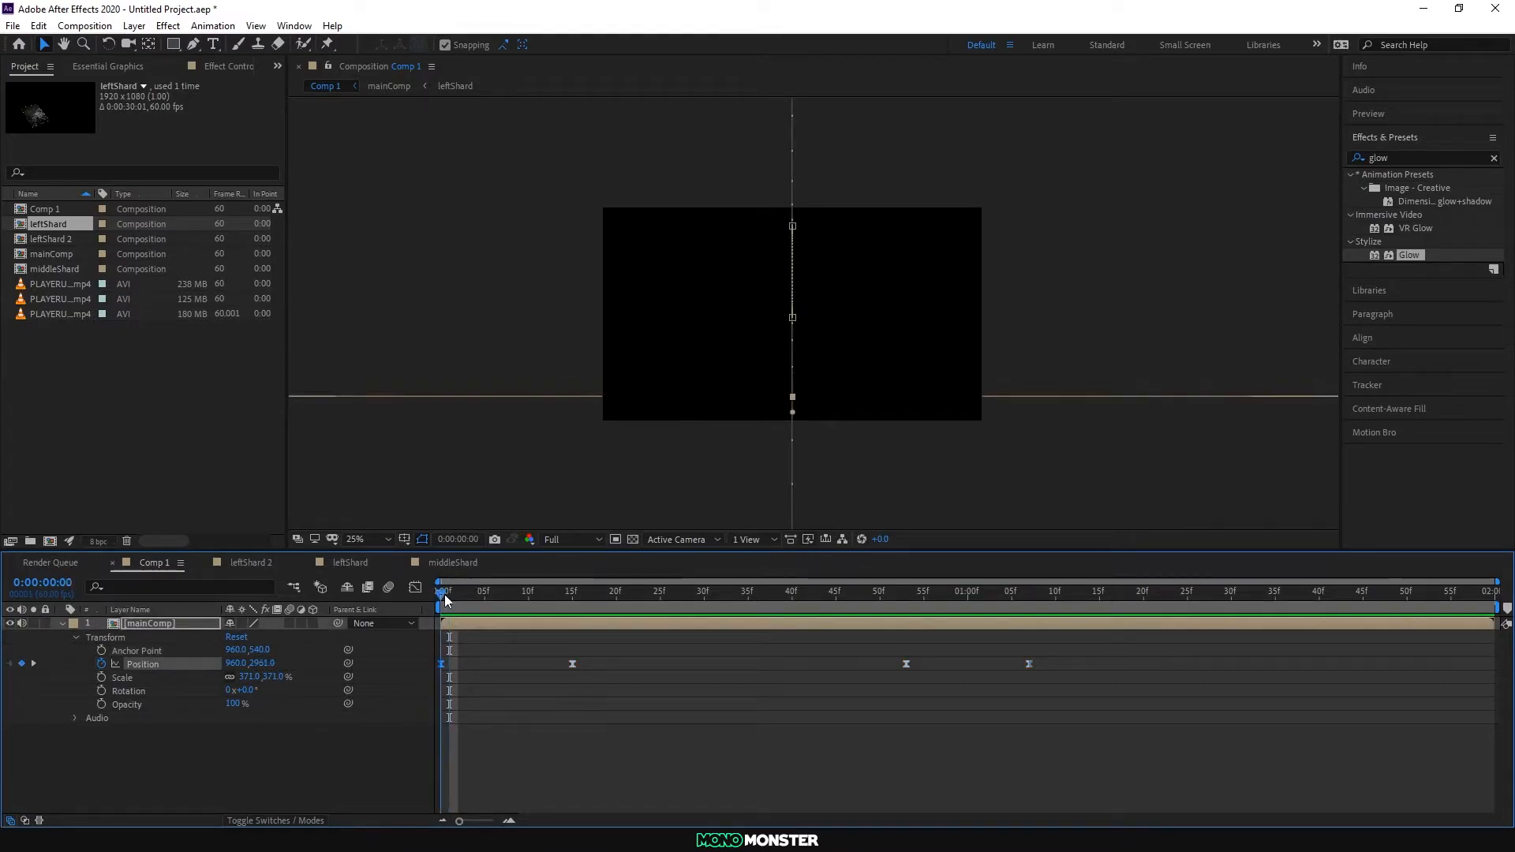
left_click(415, 588)
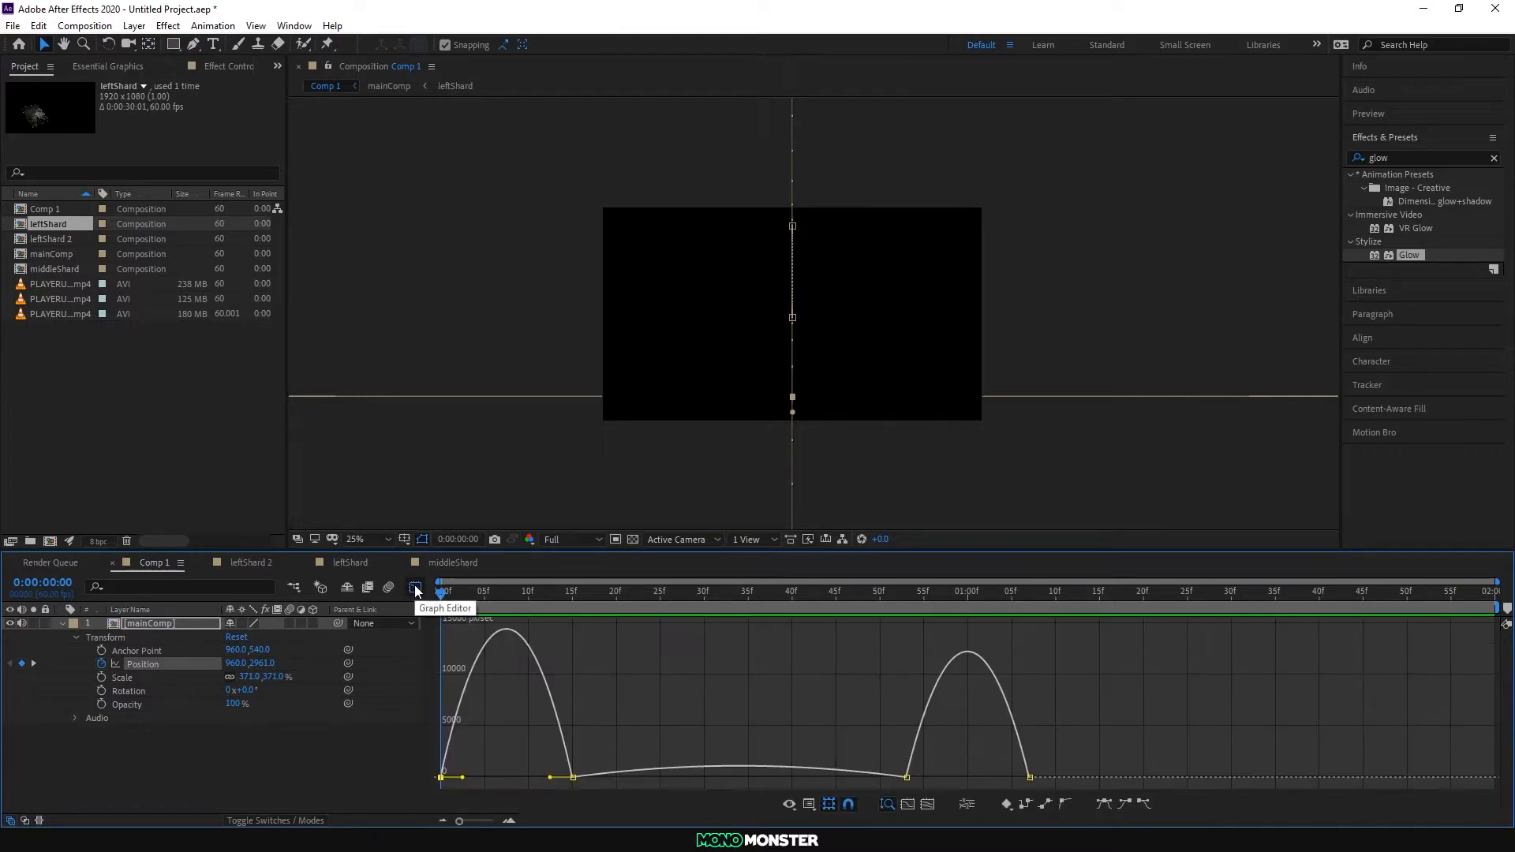
left_click_drag(464, 778, 491, 779)
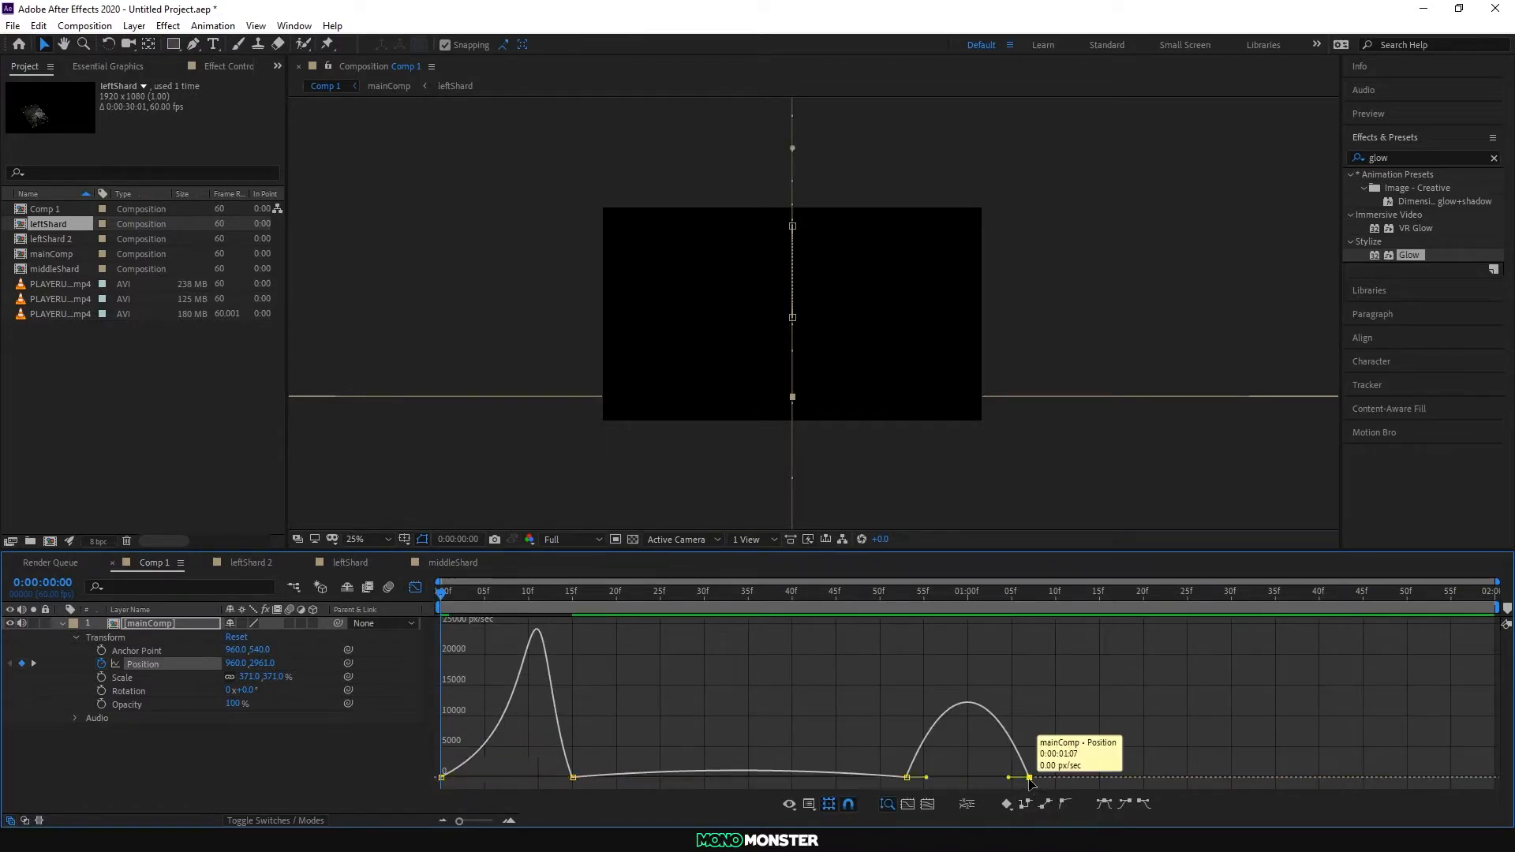
left_click_drag(1009, 777, 975, 777)
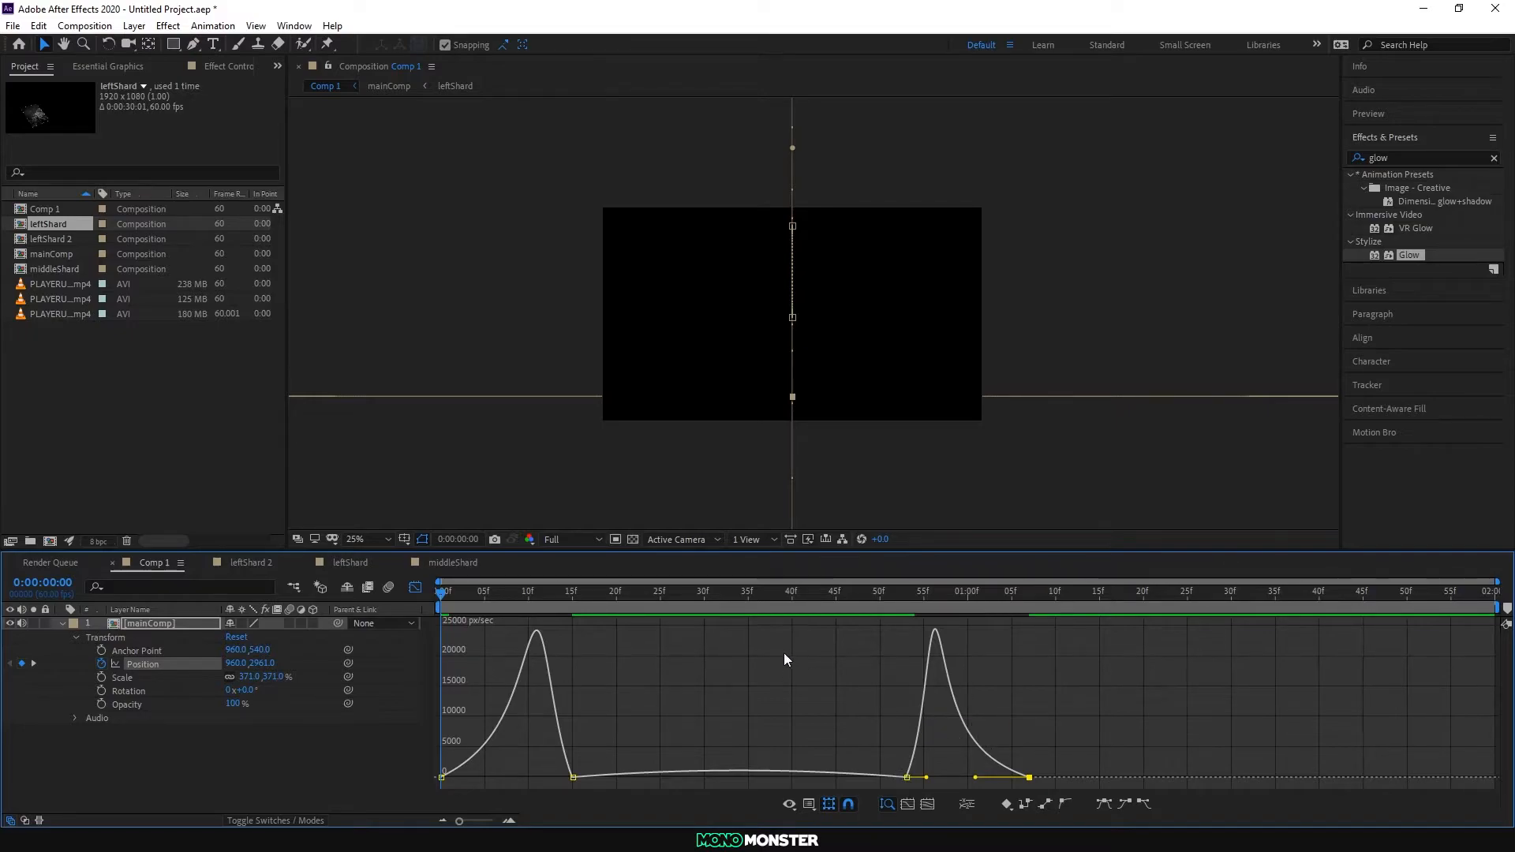
key("space")
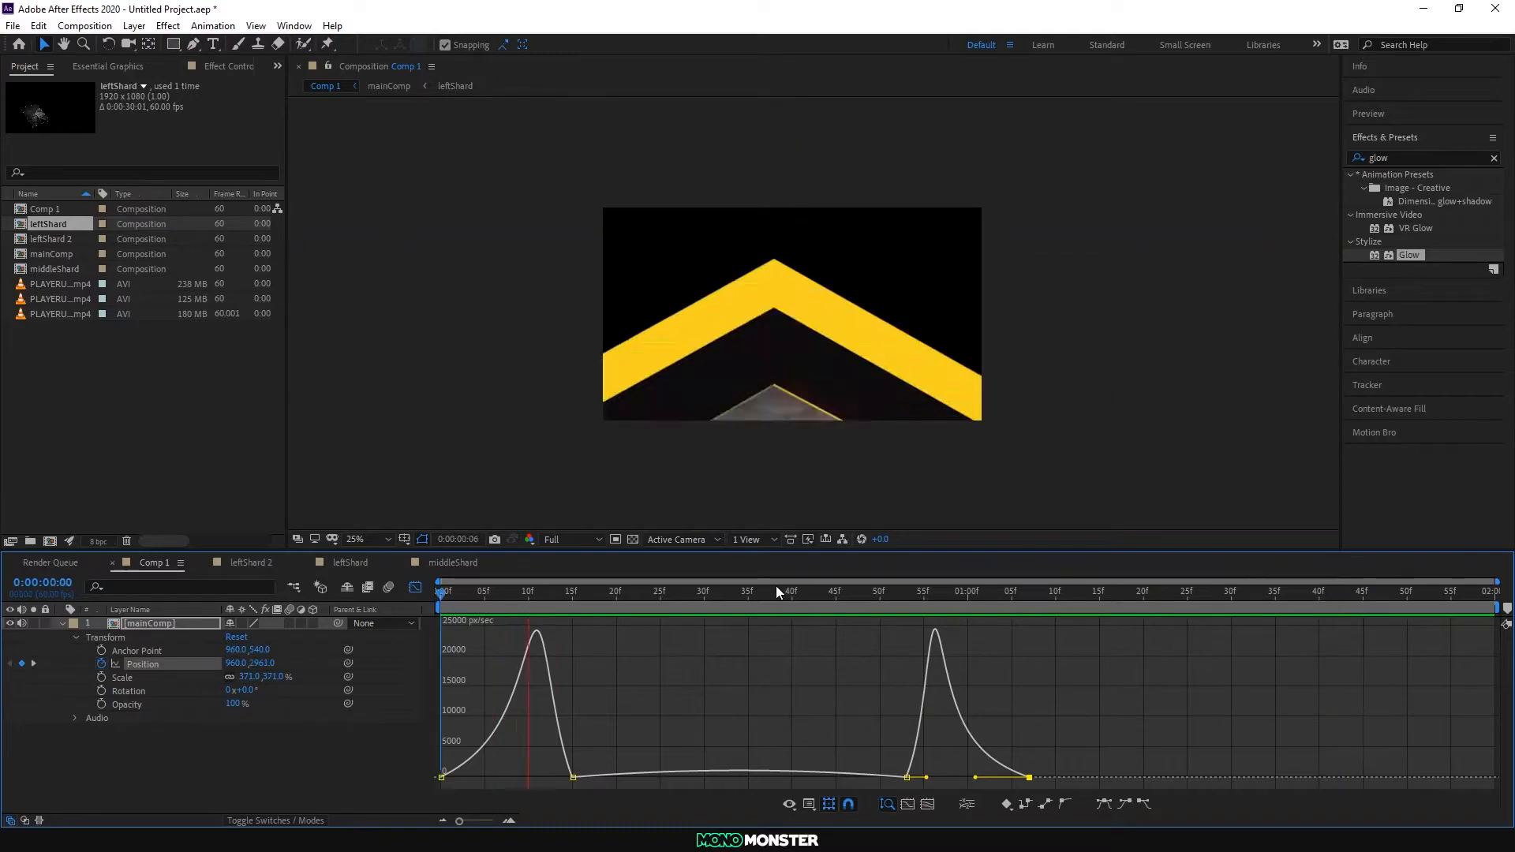
key("space")
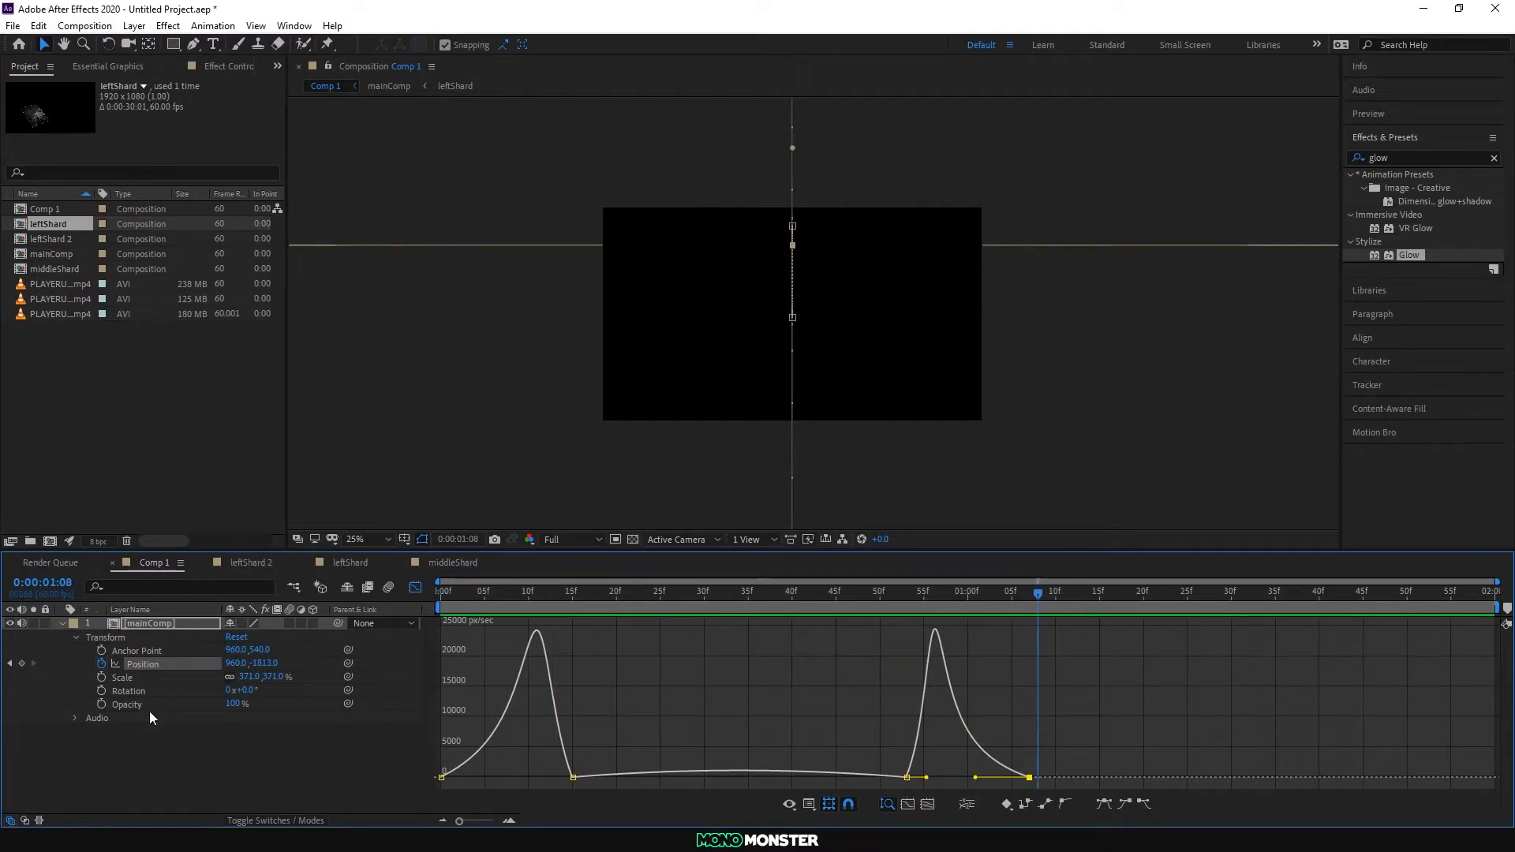
Step: Play back the Comp 1 animation and examine the leftShard 2 layer inside mainComp
left_click(180, 563)
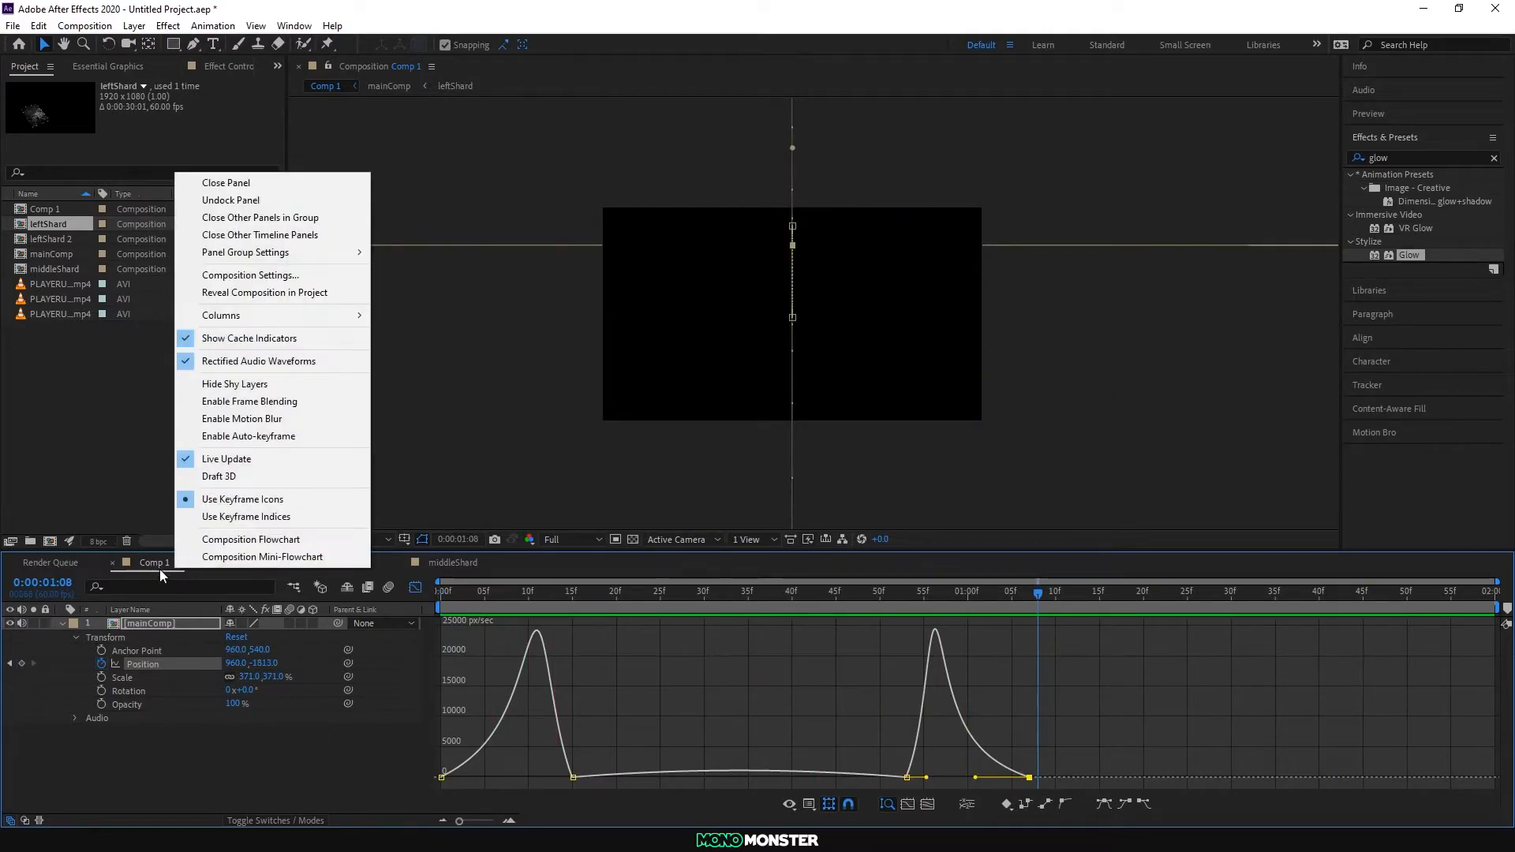
left_click(452, 467)
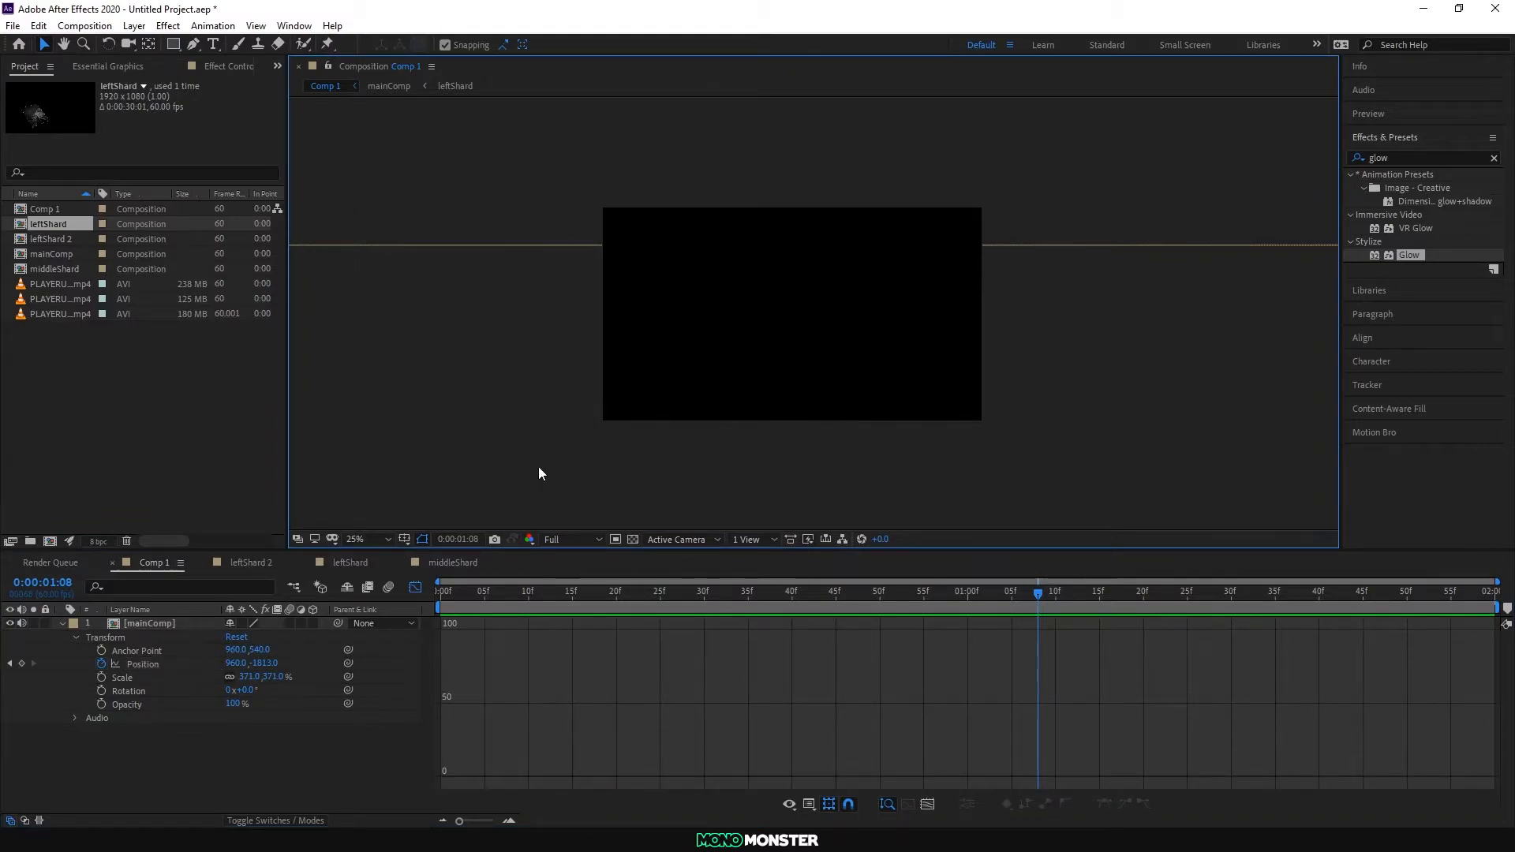
key("space")
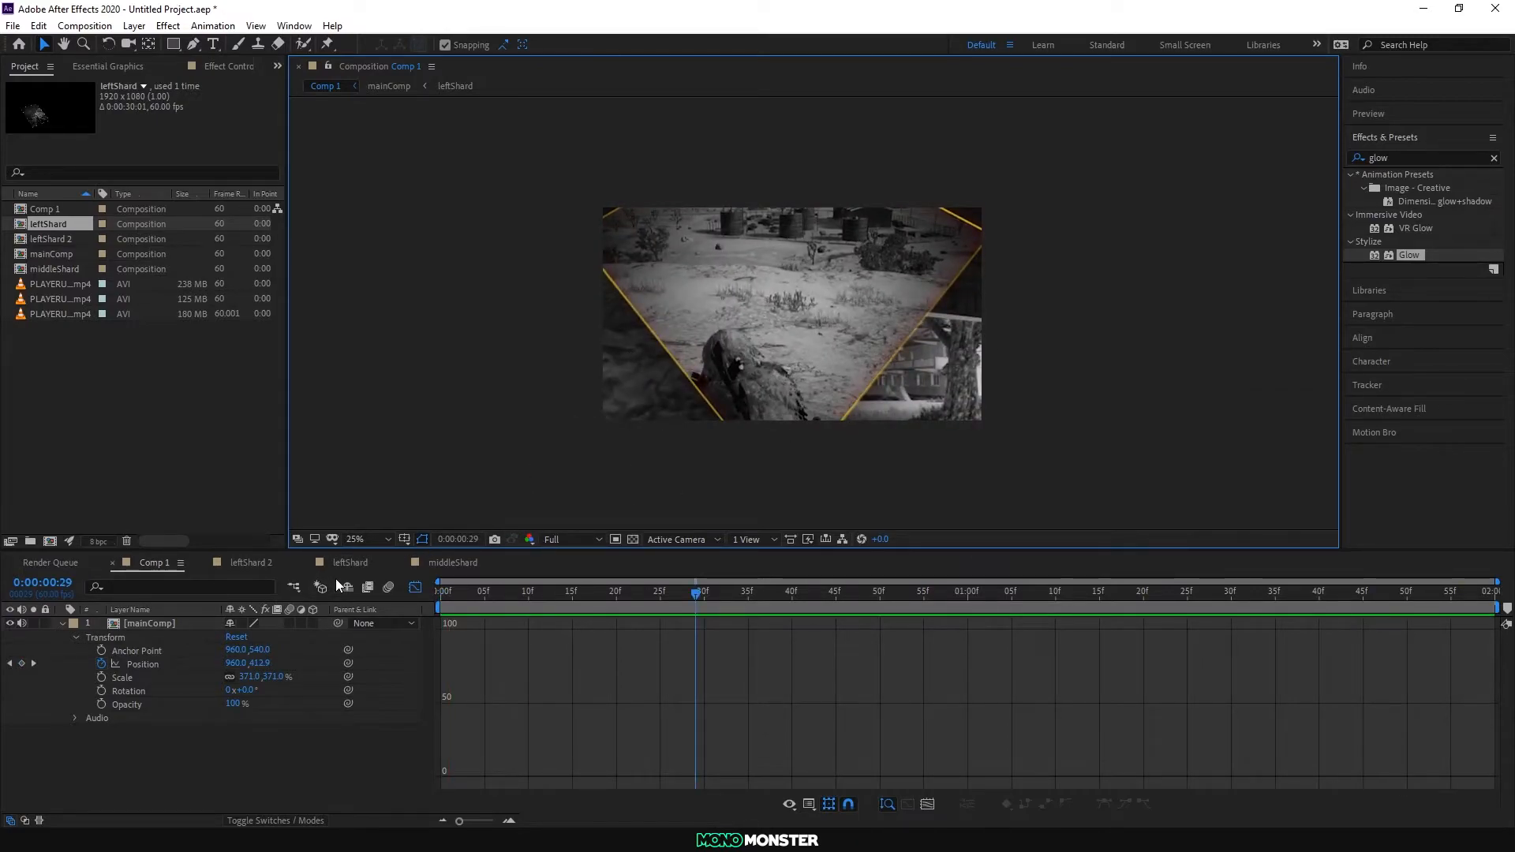
double_click(148, 624)
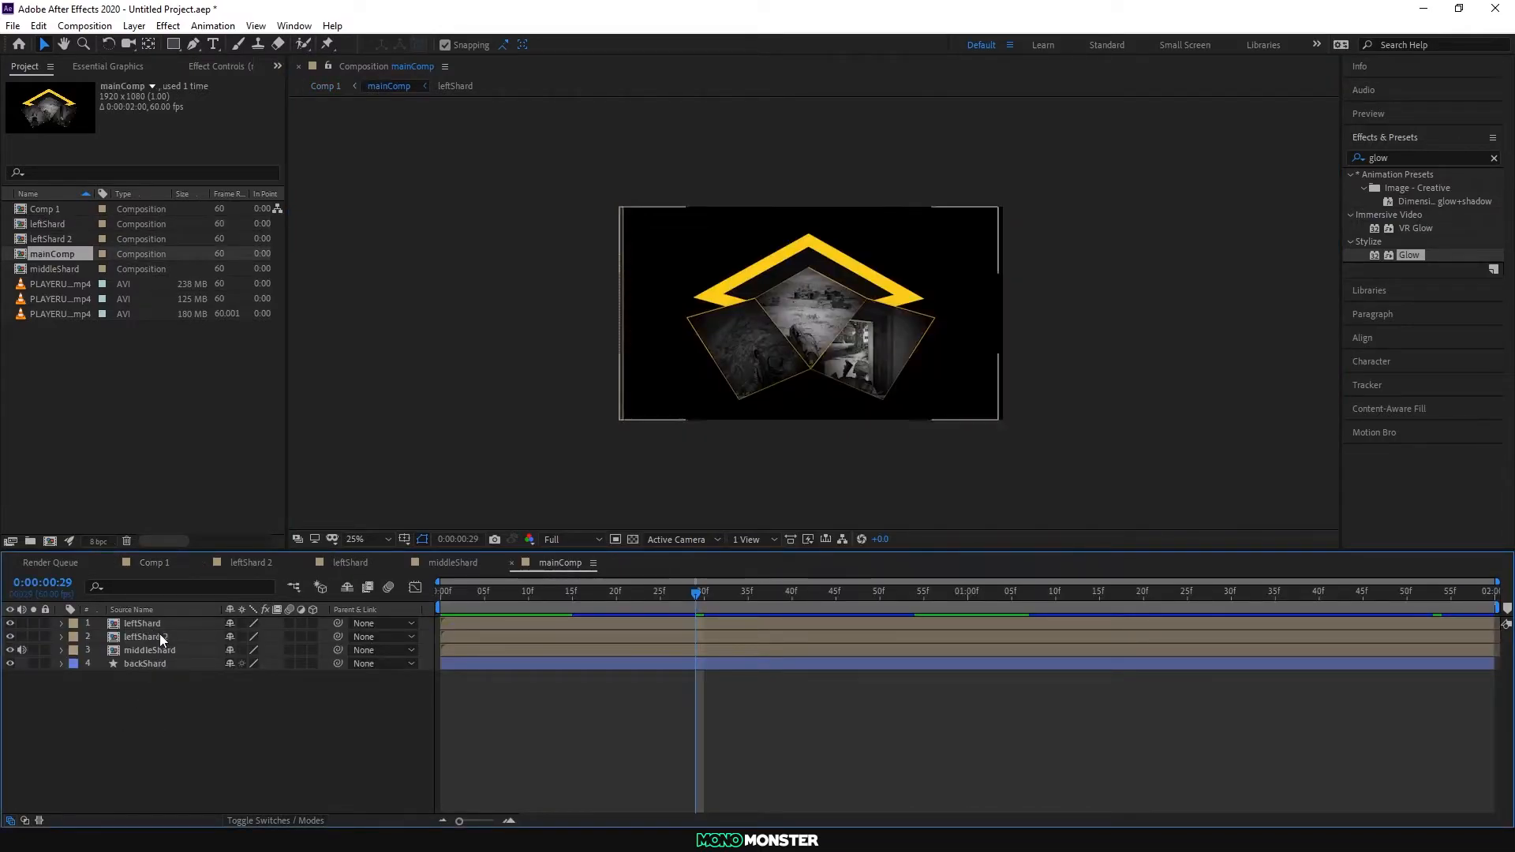
left_click(160, 634)
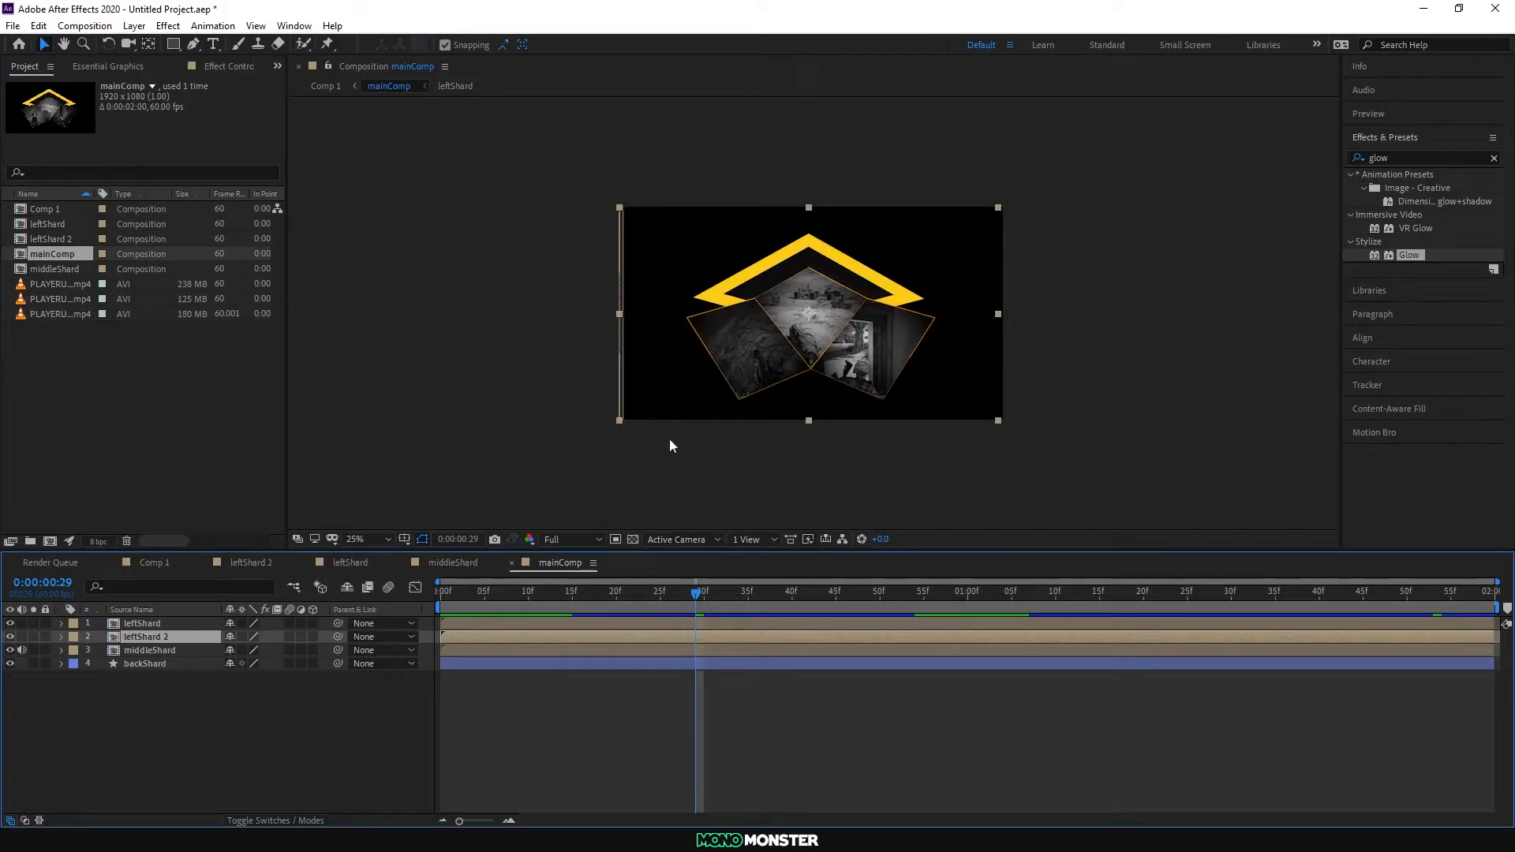
Step: Animate leftShard 2 dropping inside mainComp with eased Position keyframes from its current place at frame 48 to 935.5, 1260 at frame 58
left_click(152, 561)
left_click_drag(697, 594, 860, 602)
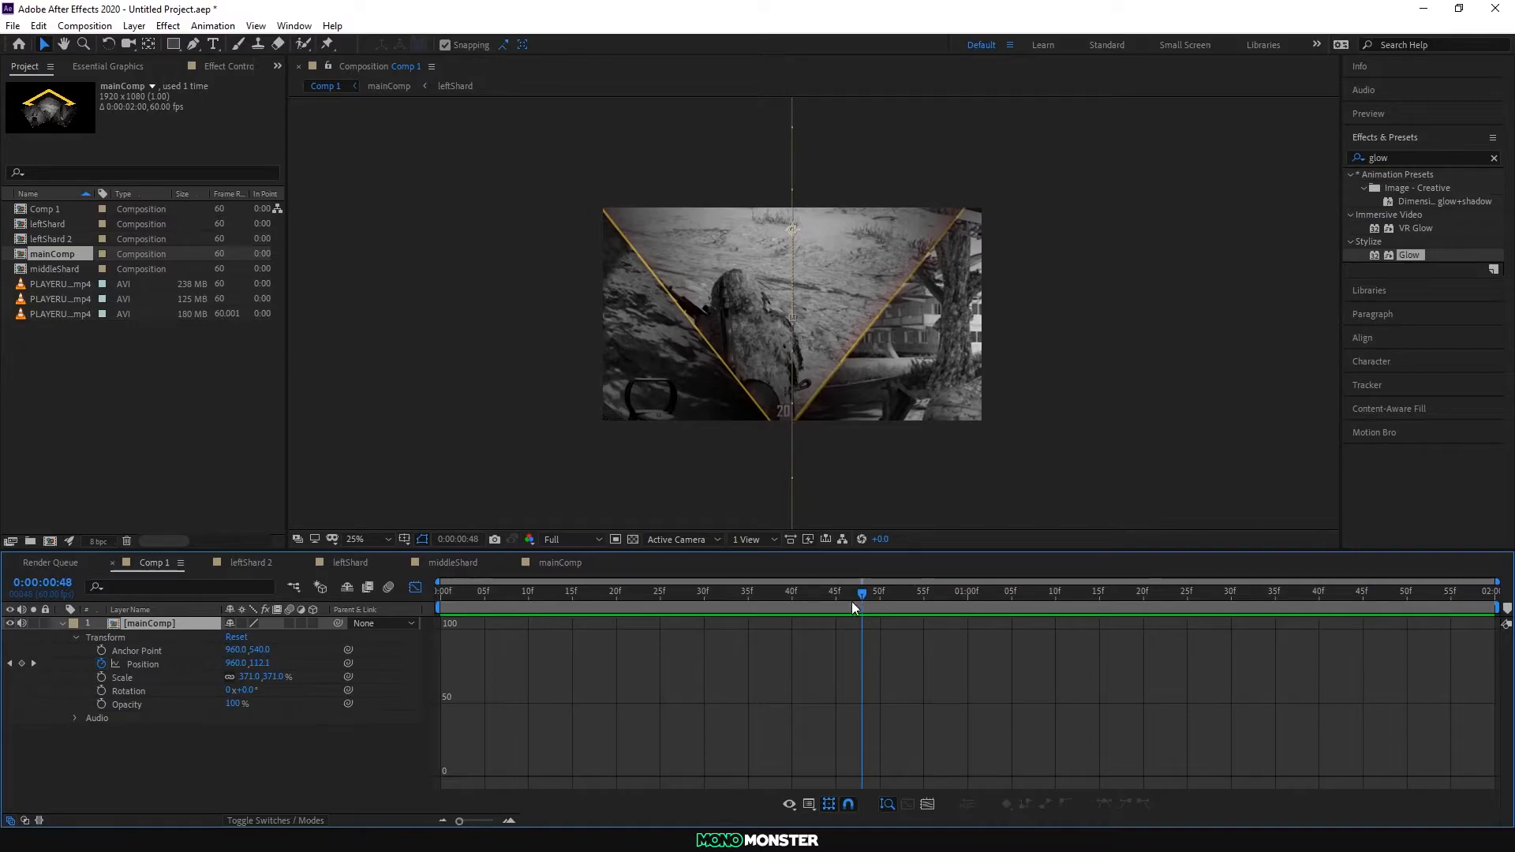
double_click(140, 623)
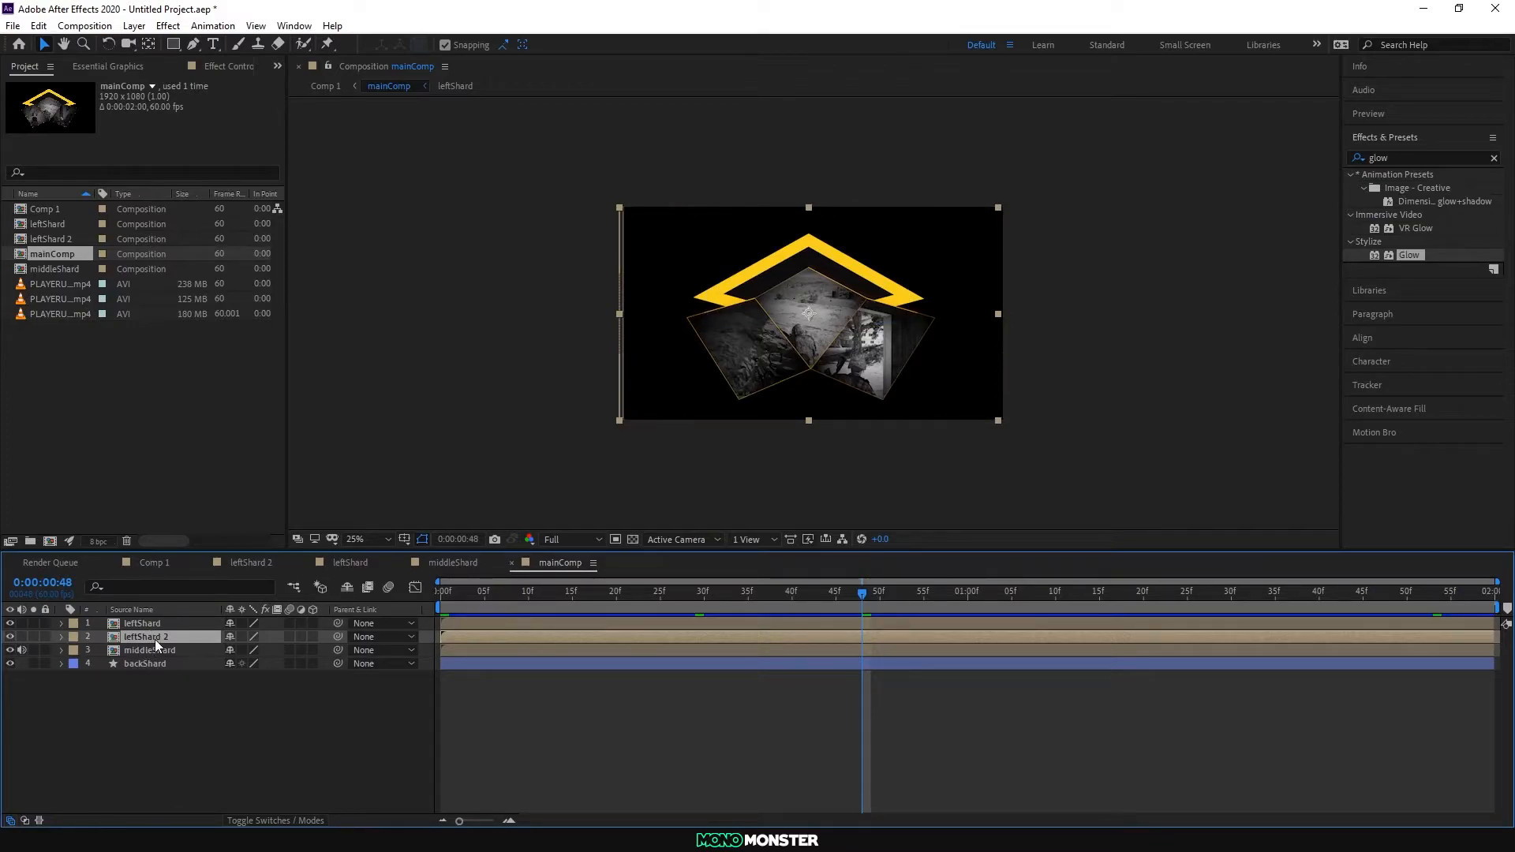
left_click(60, 637)
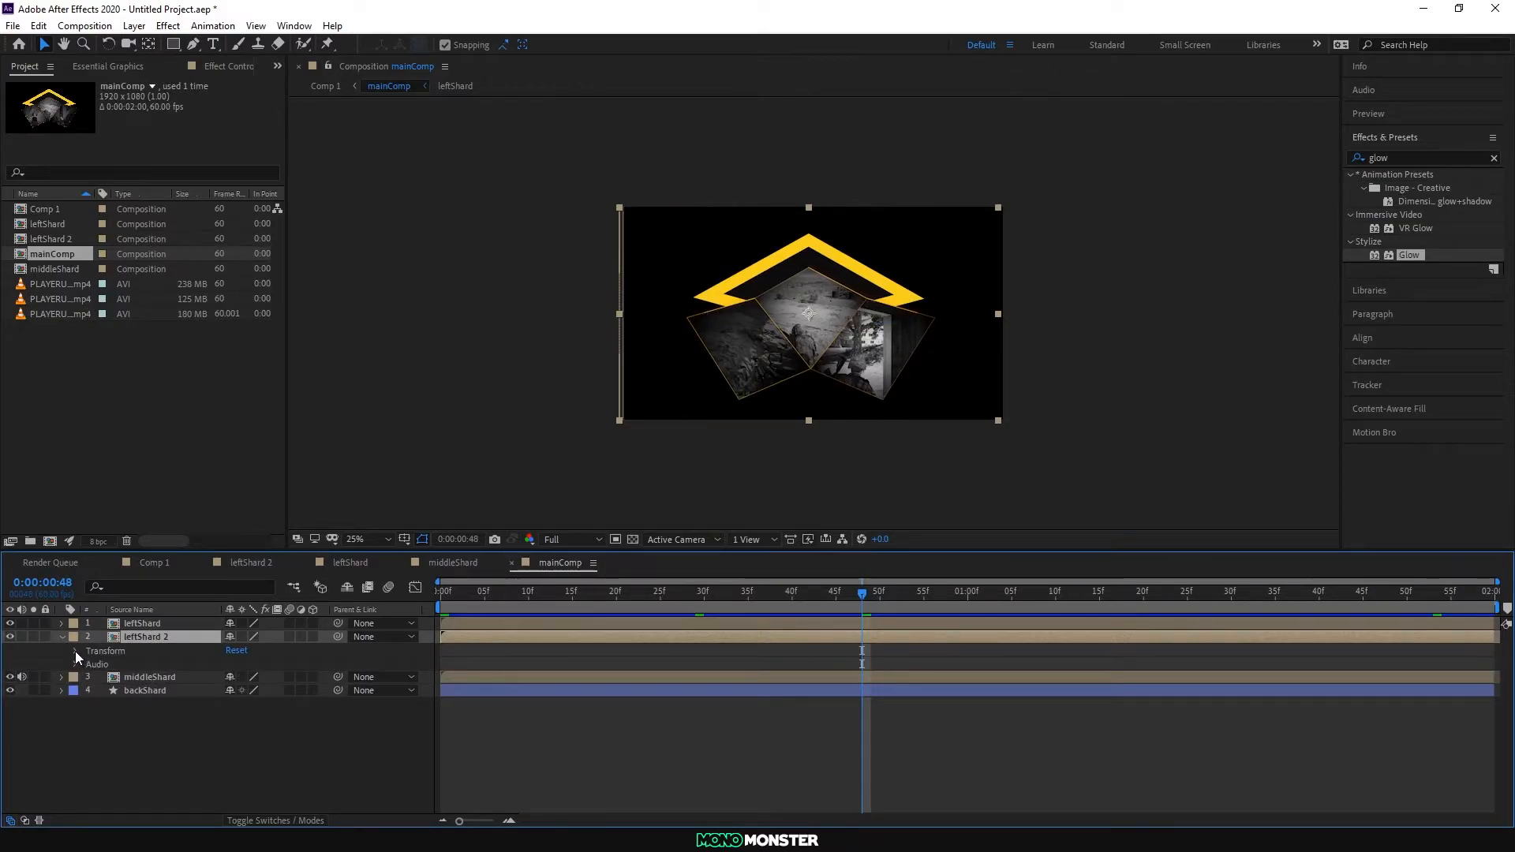
left_click(75, 651)
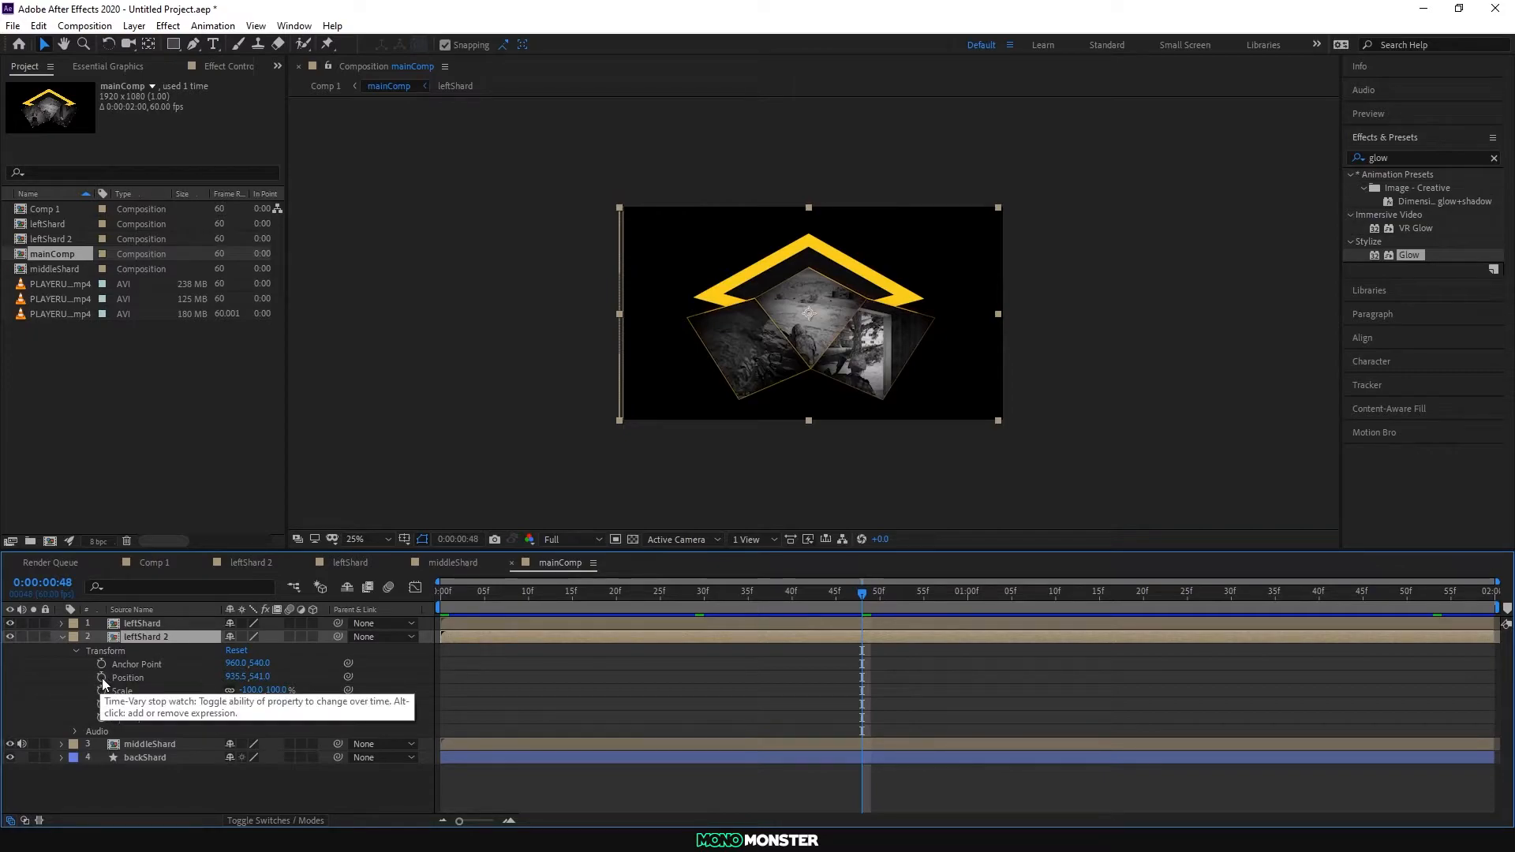
left_click(101, 677)
left_click_drag(862, 594, 949, 600)
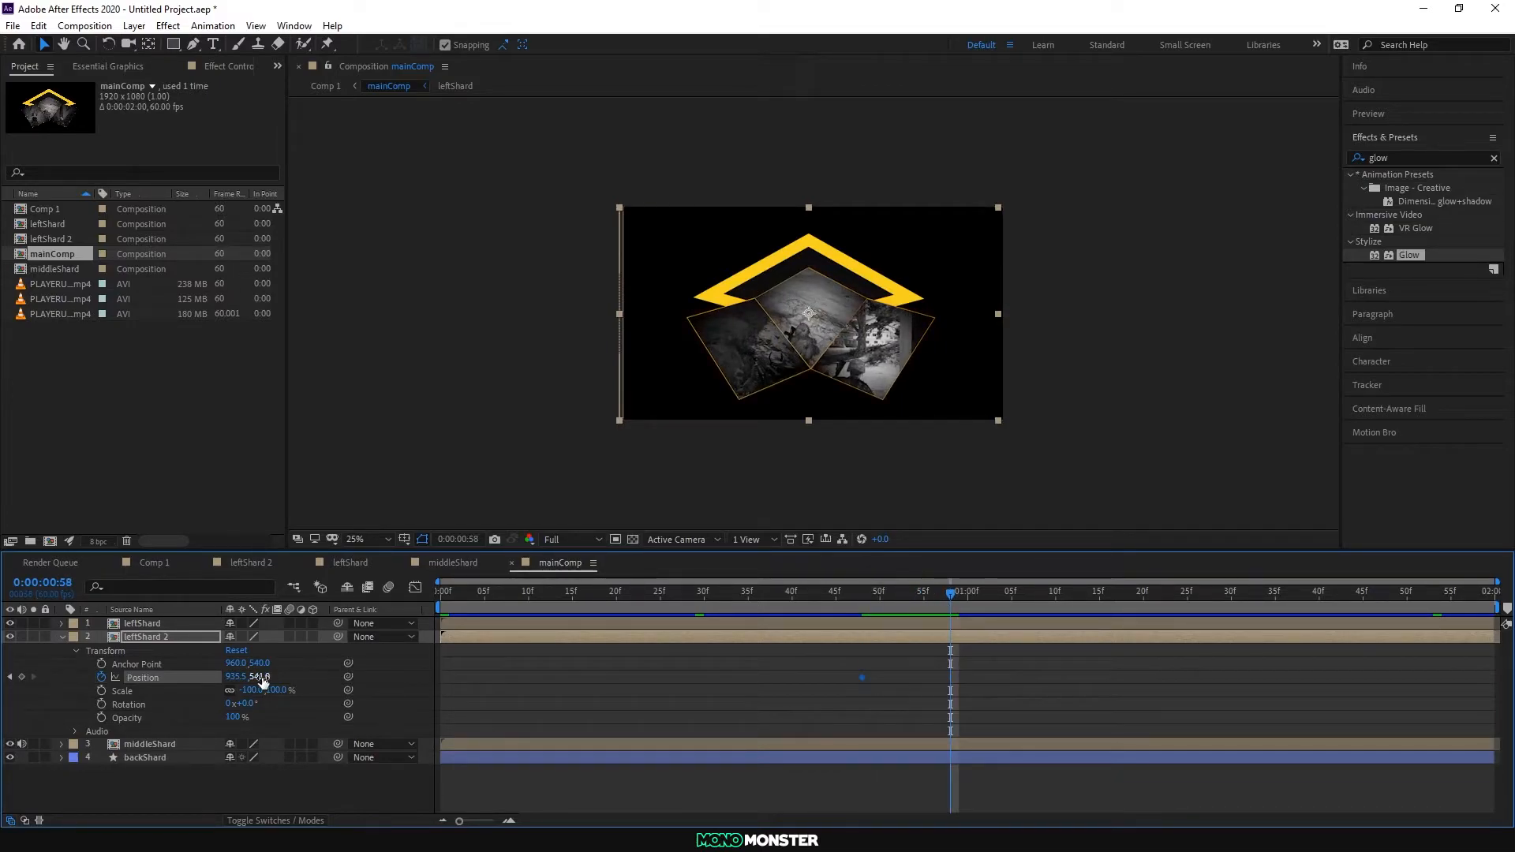
left_click_drag(261, 680, 785, 720)
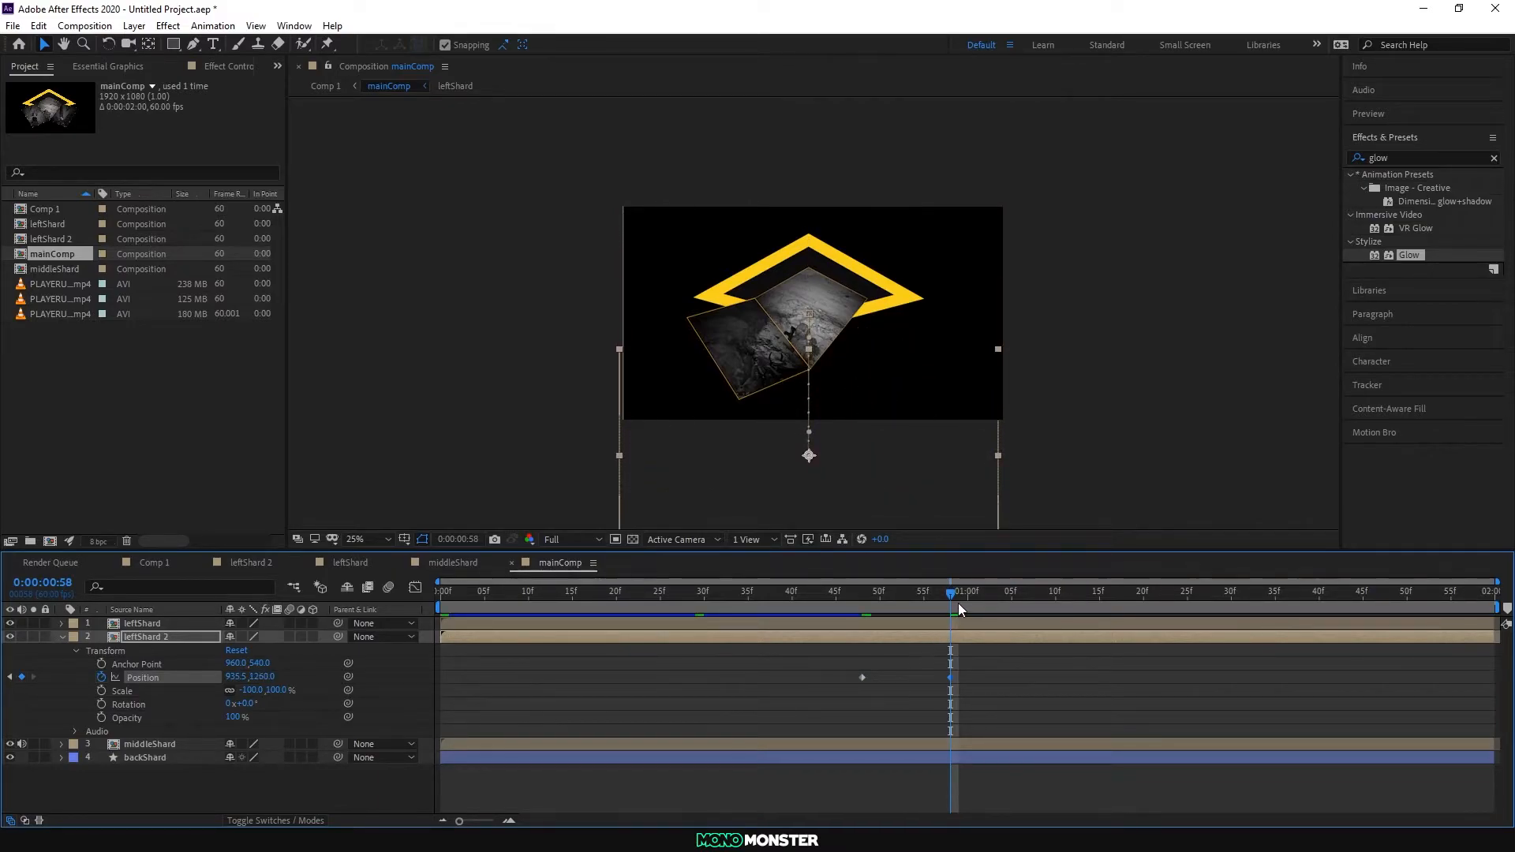
left_click_drag(972, 655, 816, 694)
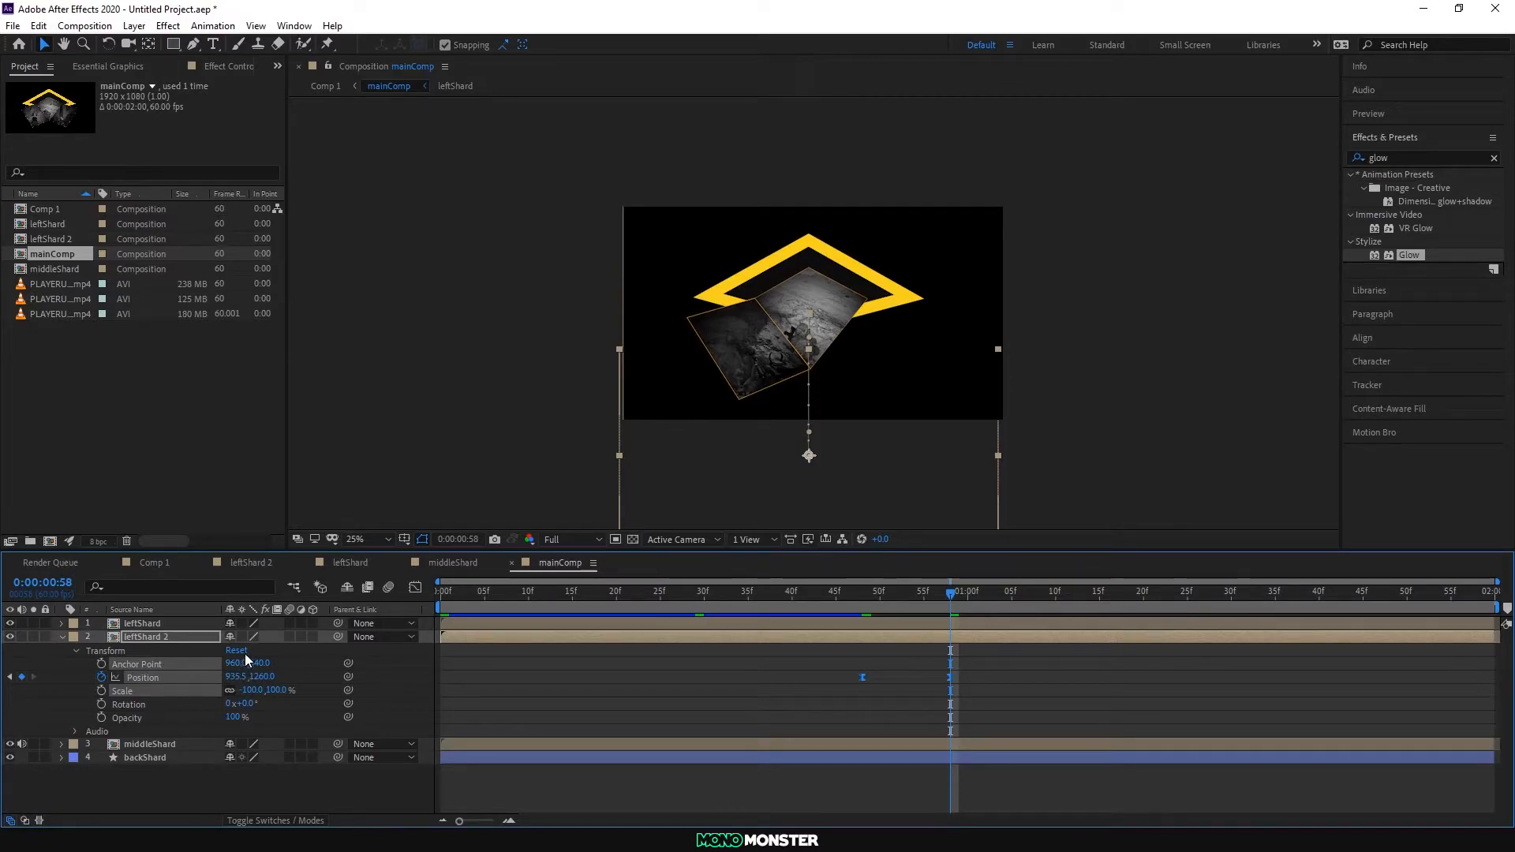
left_click_drag(240, 679, 953, 679)
left_click_drag(952, 597, 835, 606)
key("ctrl+z")
key("ctrl+z")
key("ctrl+z")
left_click(1142, 481)
Step: Set leftShard 2's end Position at frame 58 to 2378.5, 1260, keeping its keyframes eased
left_click(950, 678)
left_click_drag(241, 677, 1429, 691)
left_click_drag(943, 598, 830, 695)
key("F9")
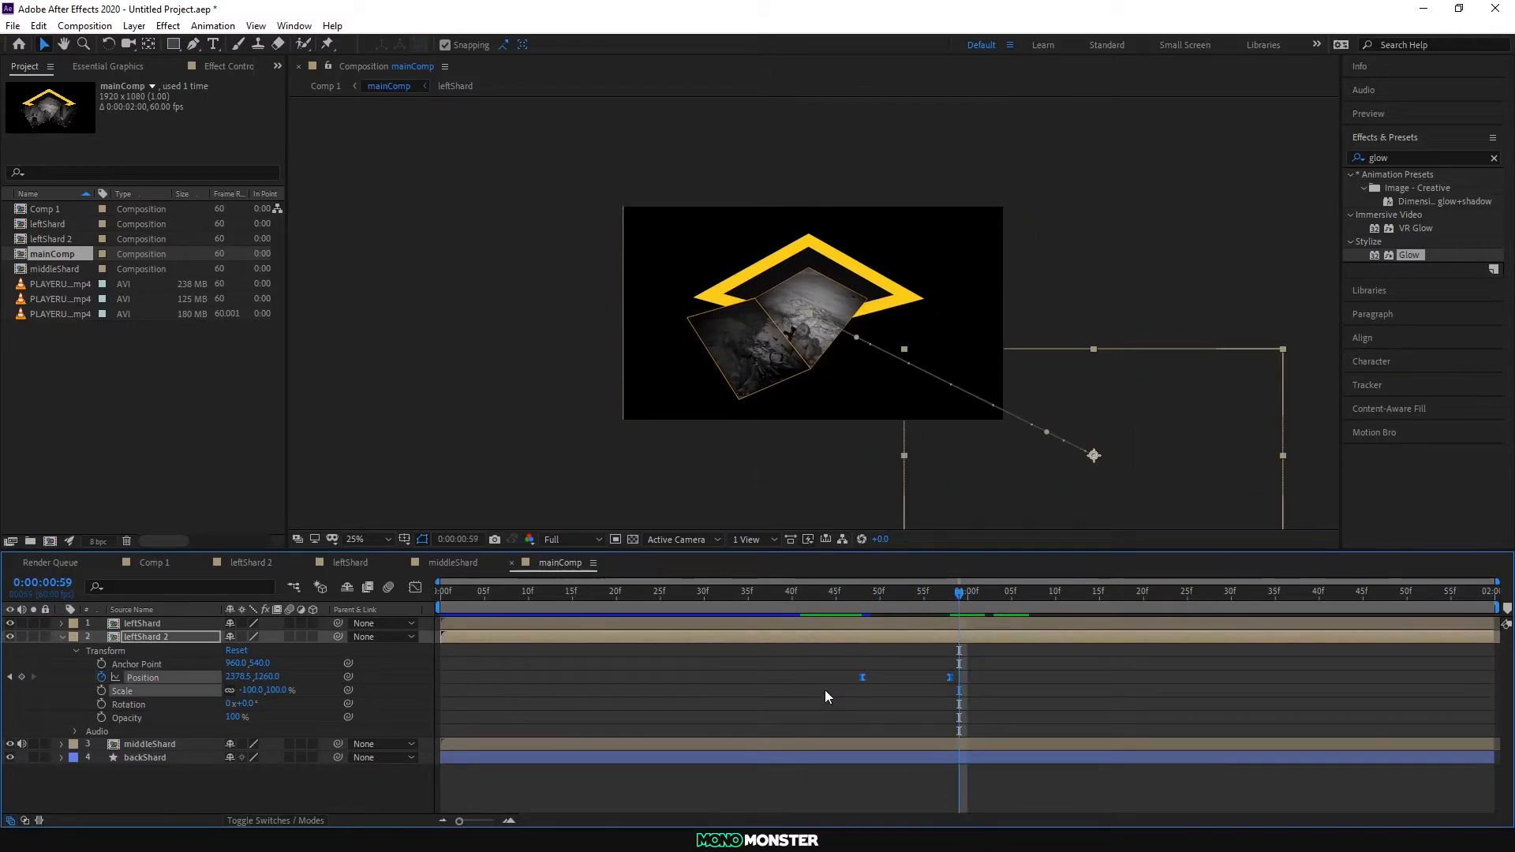
Step: Play back the Comp 1 animation and examine the shards around frame 48
left_click(152, 562)
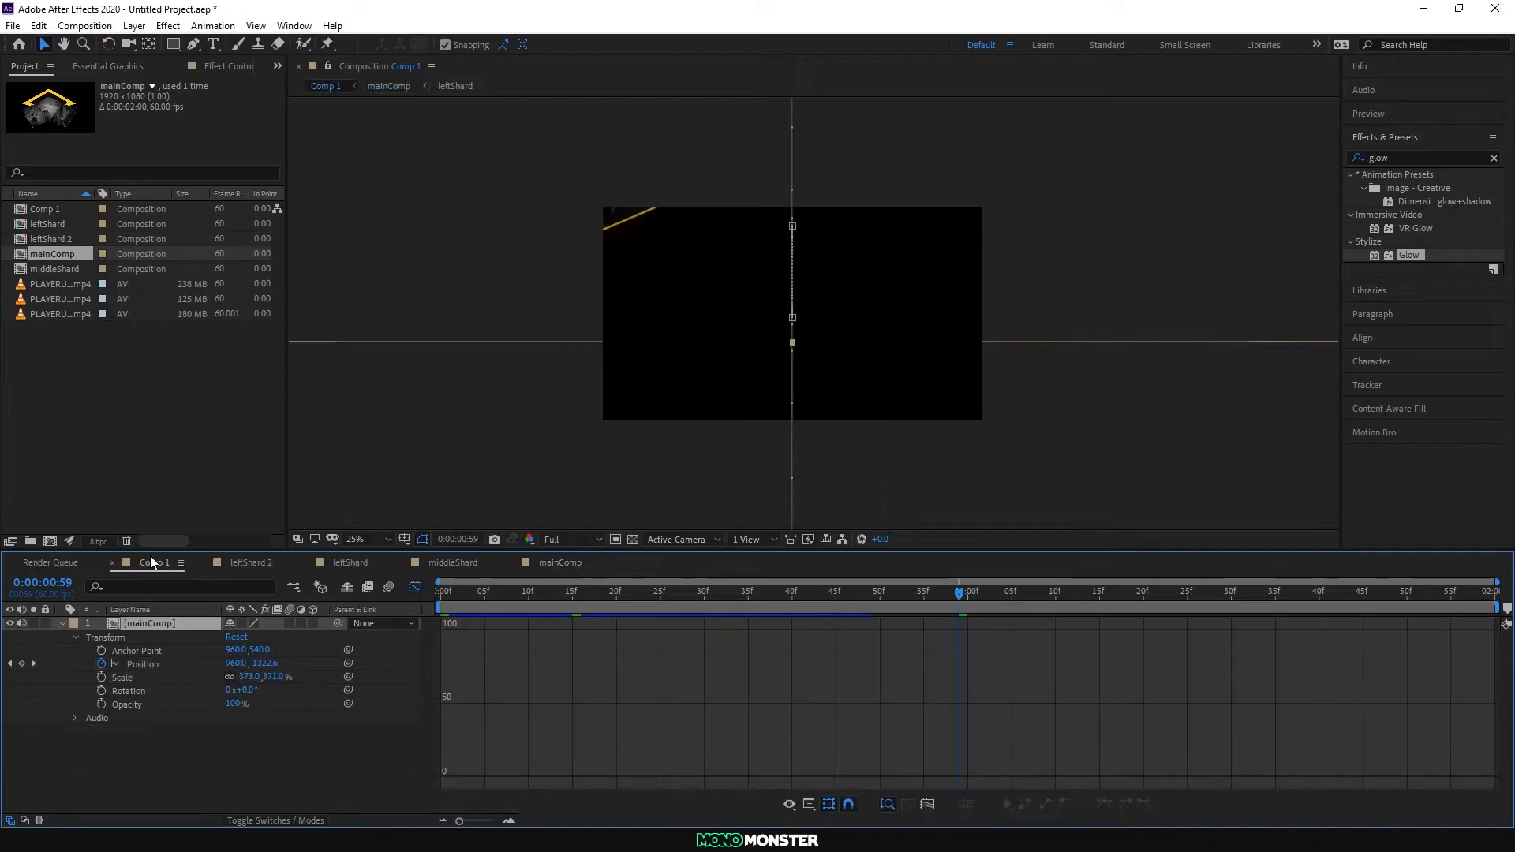
key("space")
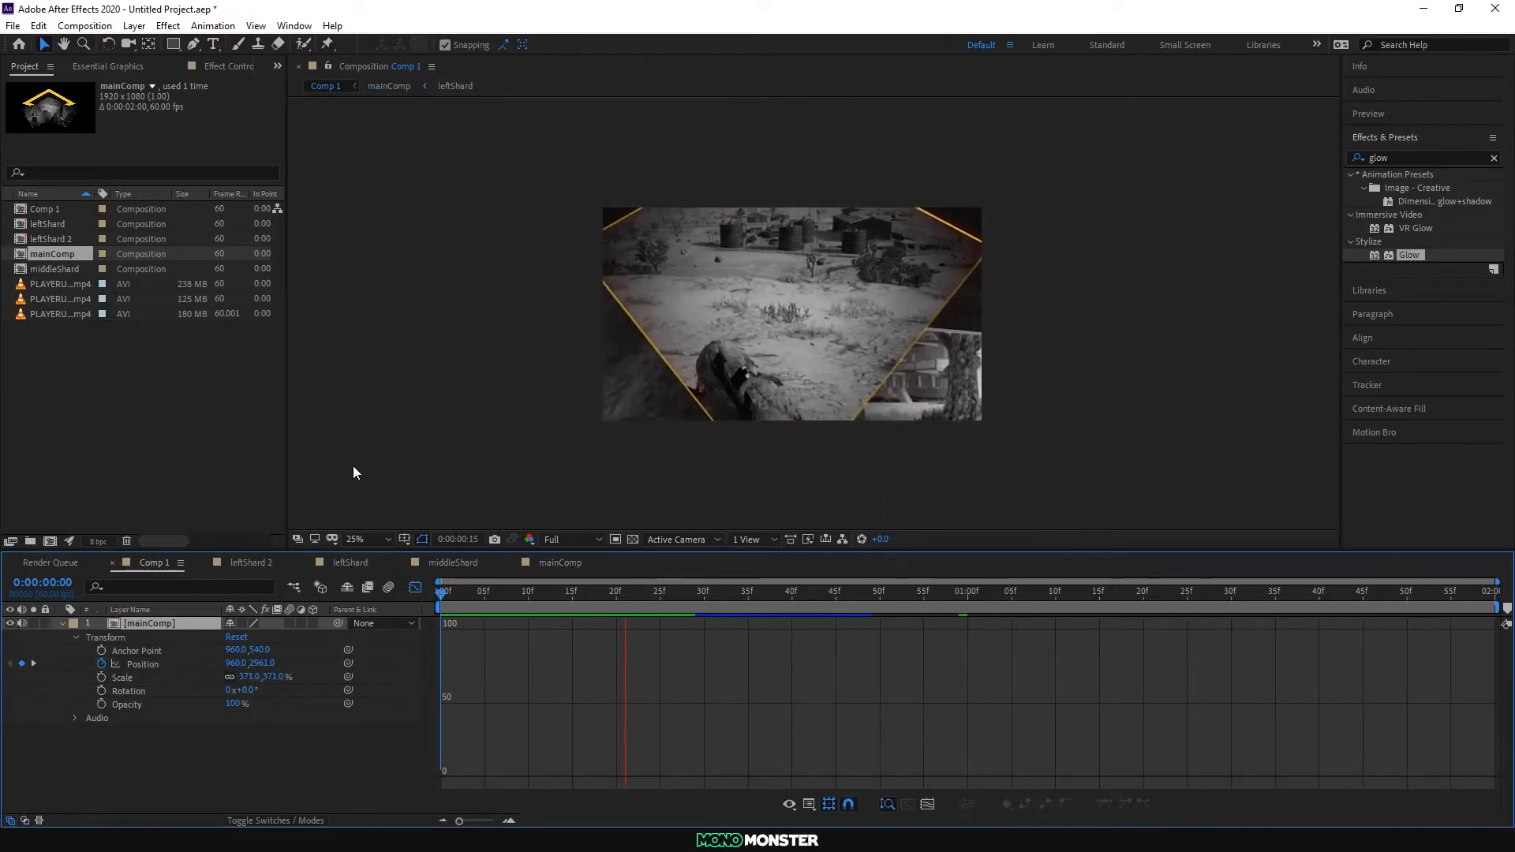
key("space")
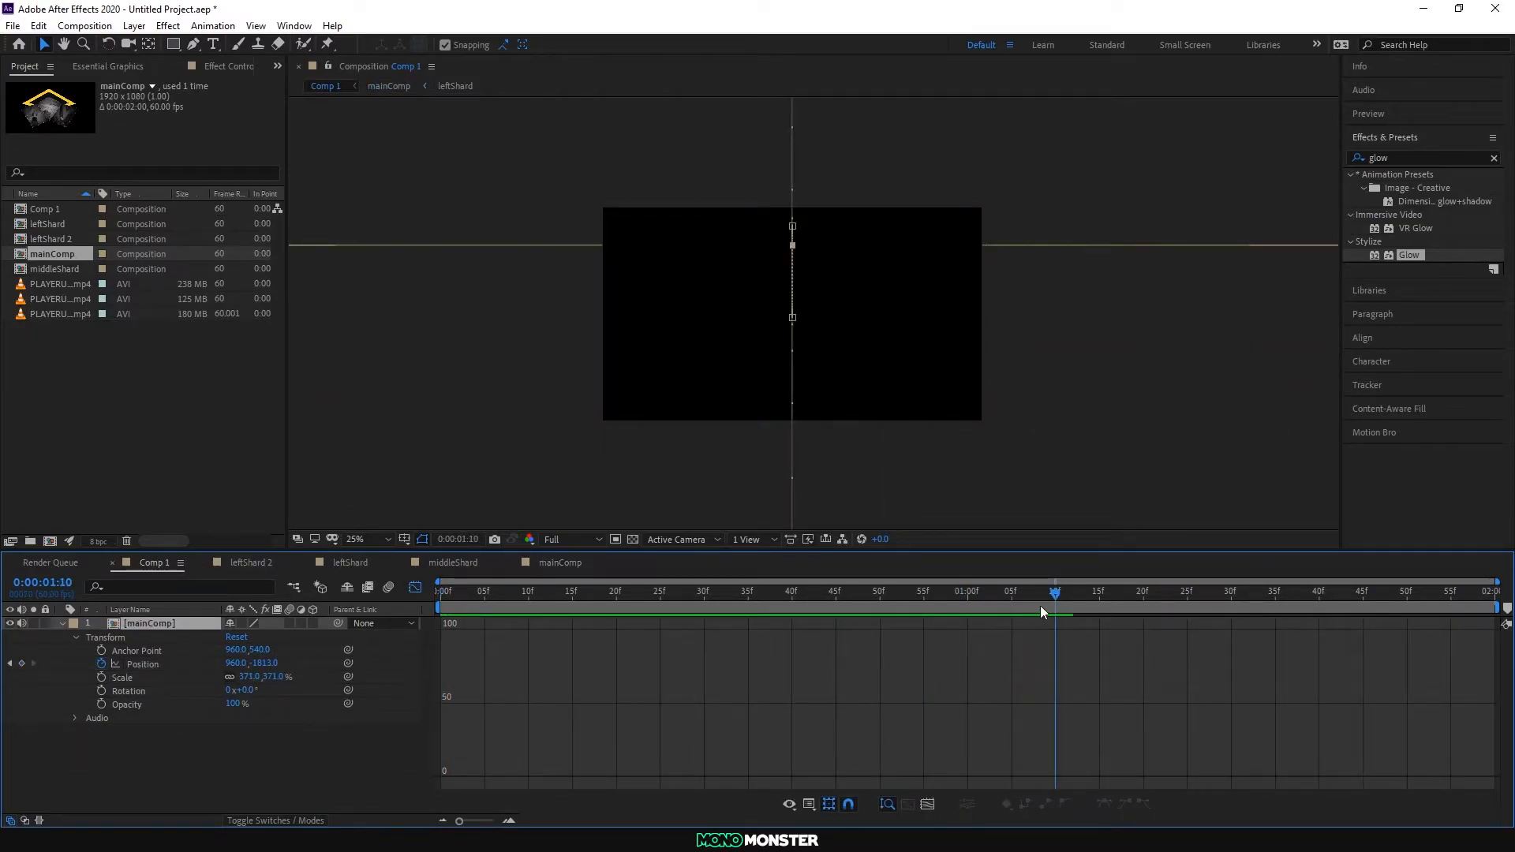
left_click_drag(730, 590, 862, 596)
right_click(875, 636)
left_click(865, 628)
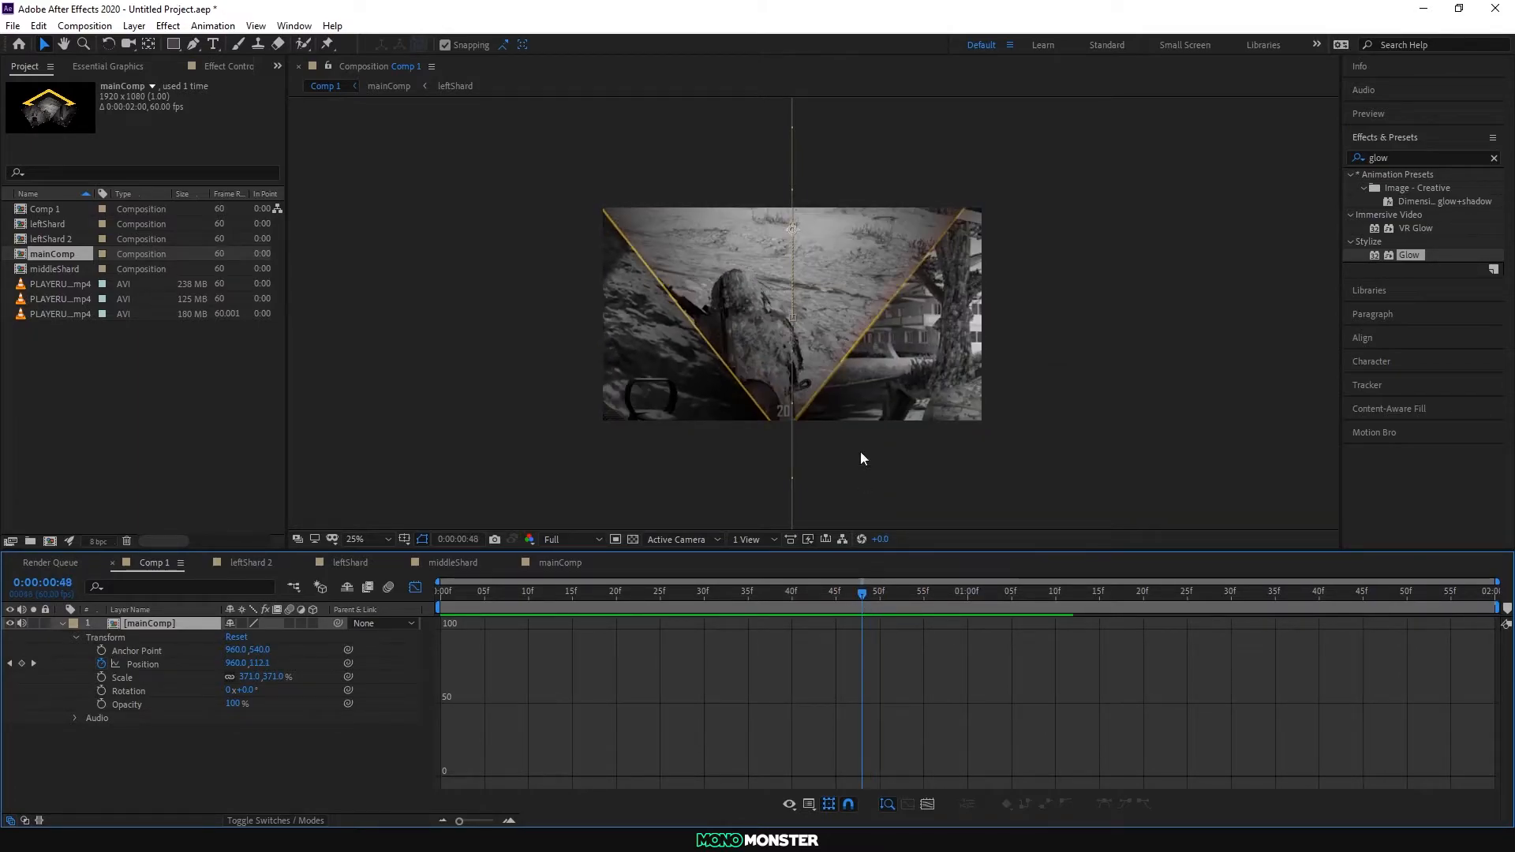
Step: Inside mainComp, add a Position keyframe to the leftShard layer at frame 48, matching leftShard 2's first keyframe
double_click(142, 623)
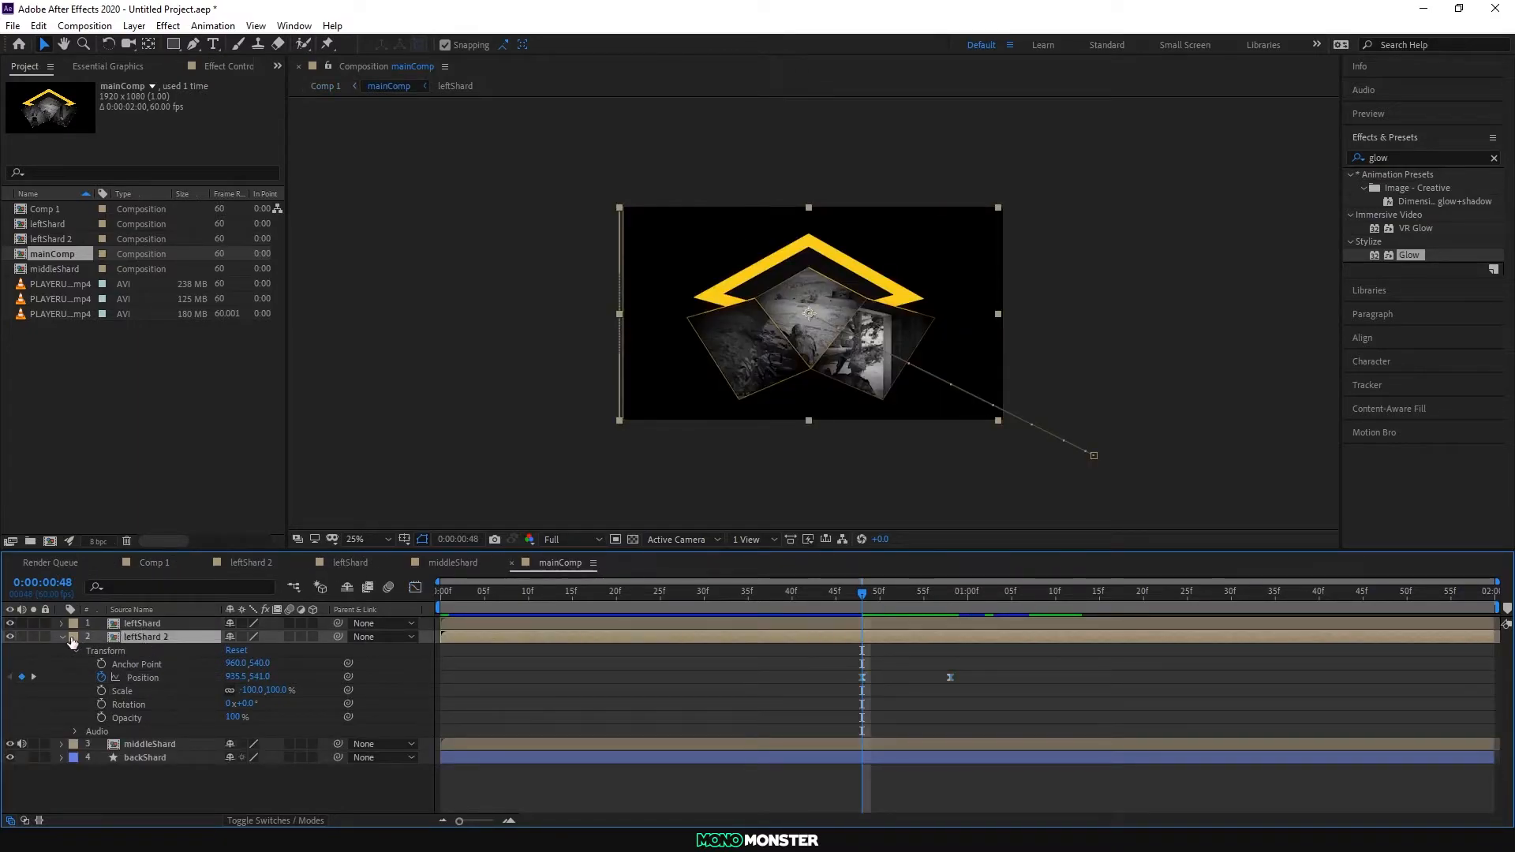
left_click(64, 636)
left_click(149, 622)
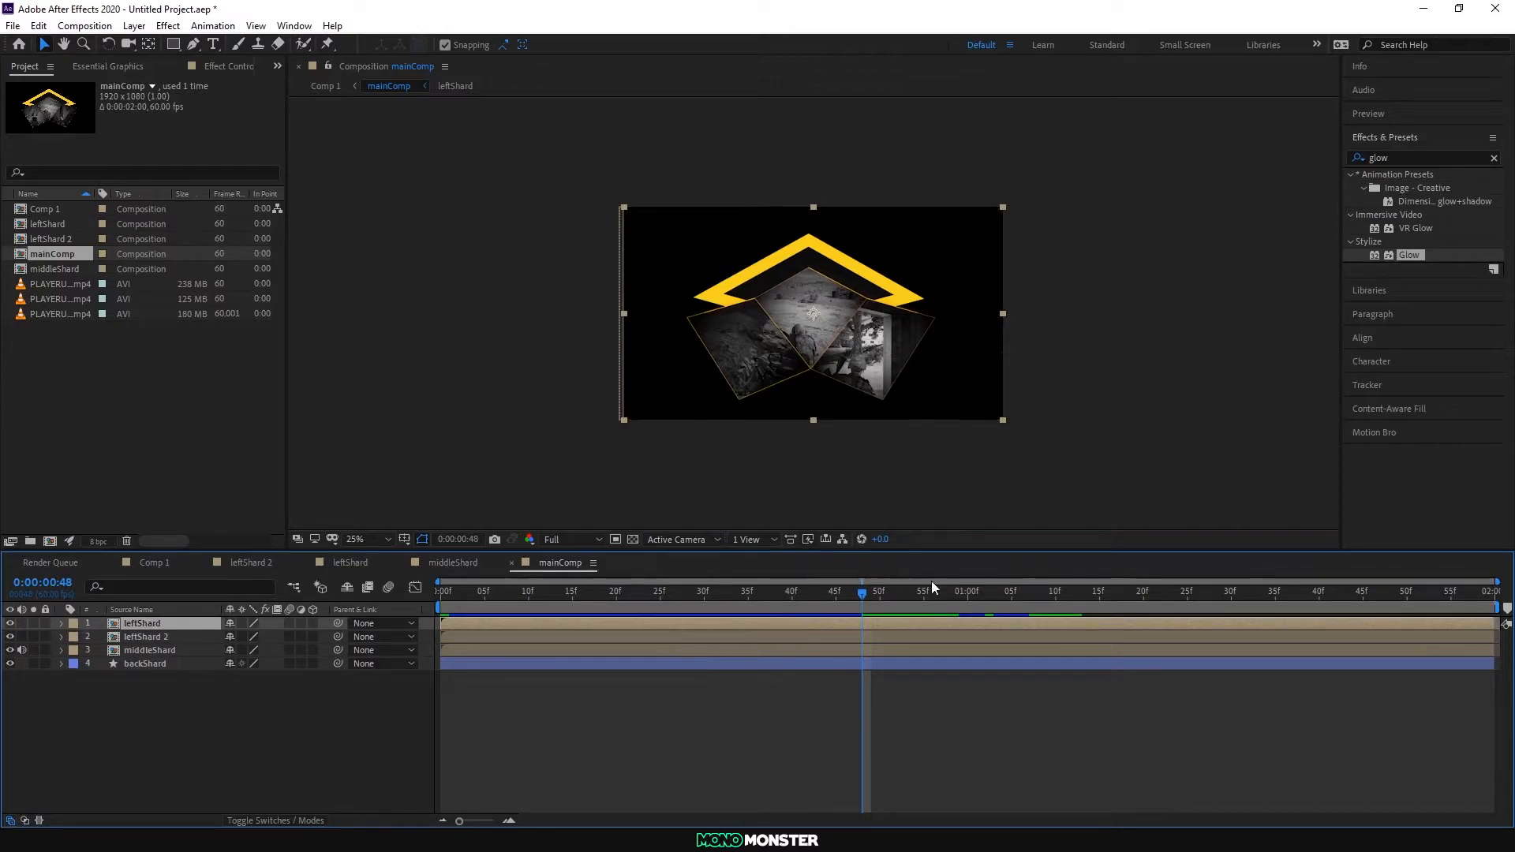
left_click(61, 624)
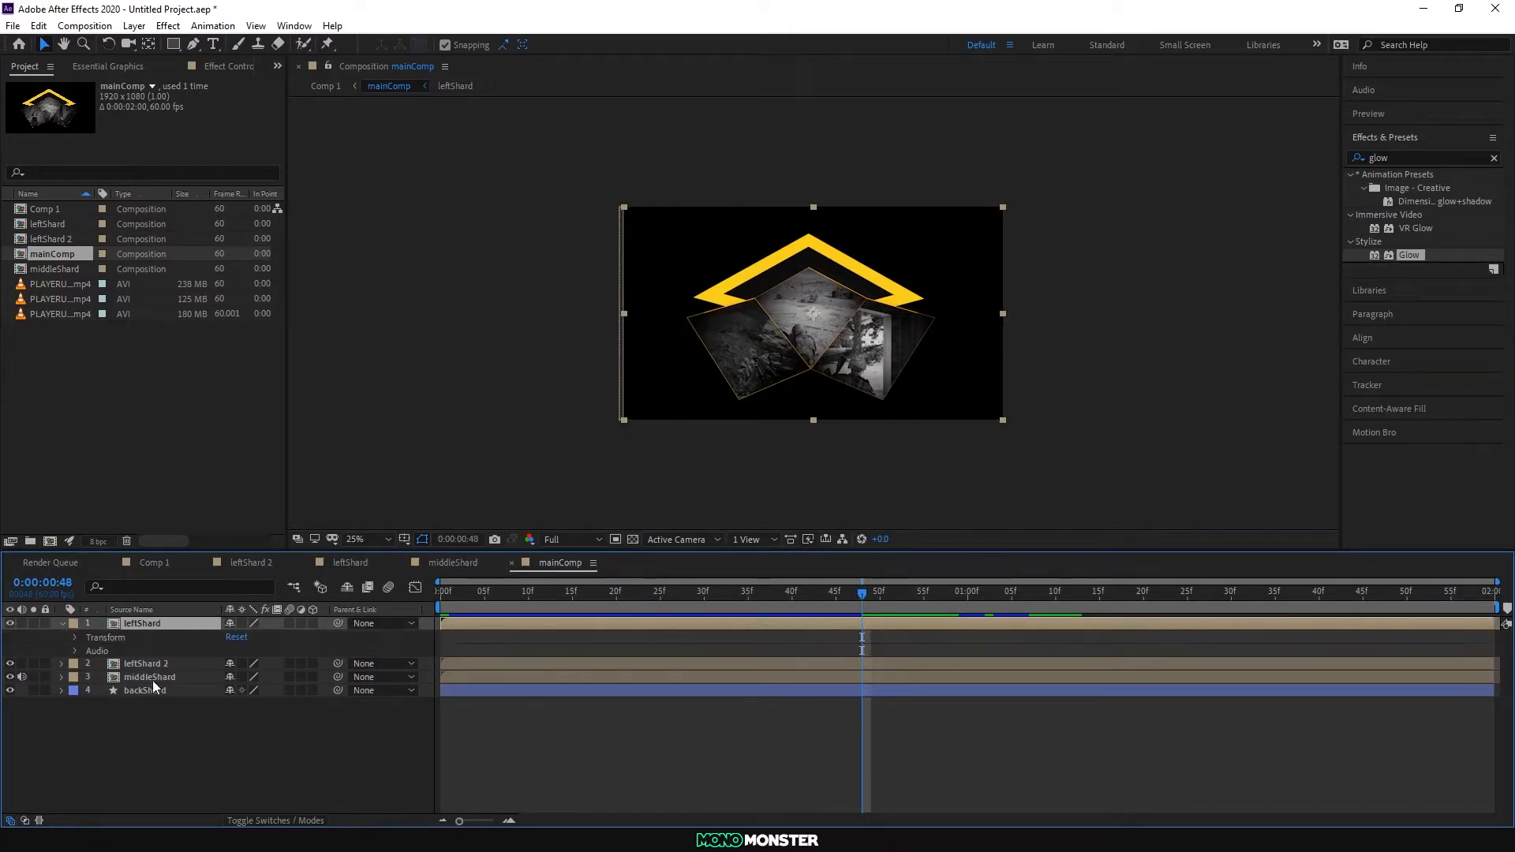
left_click(60, 664)
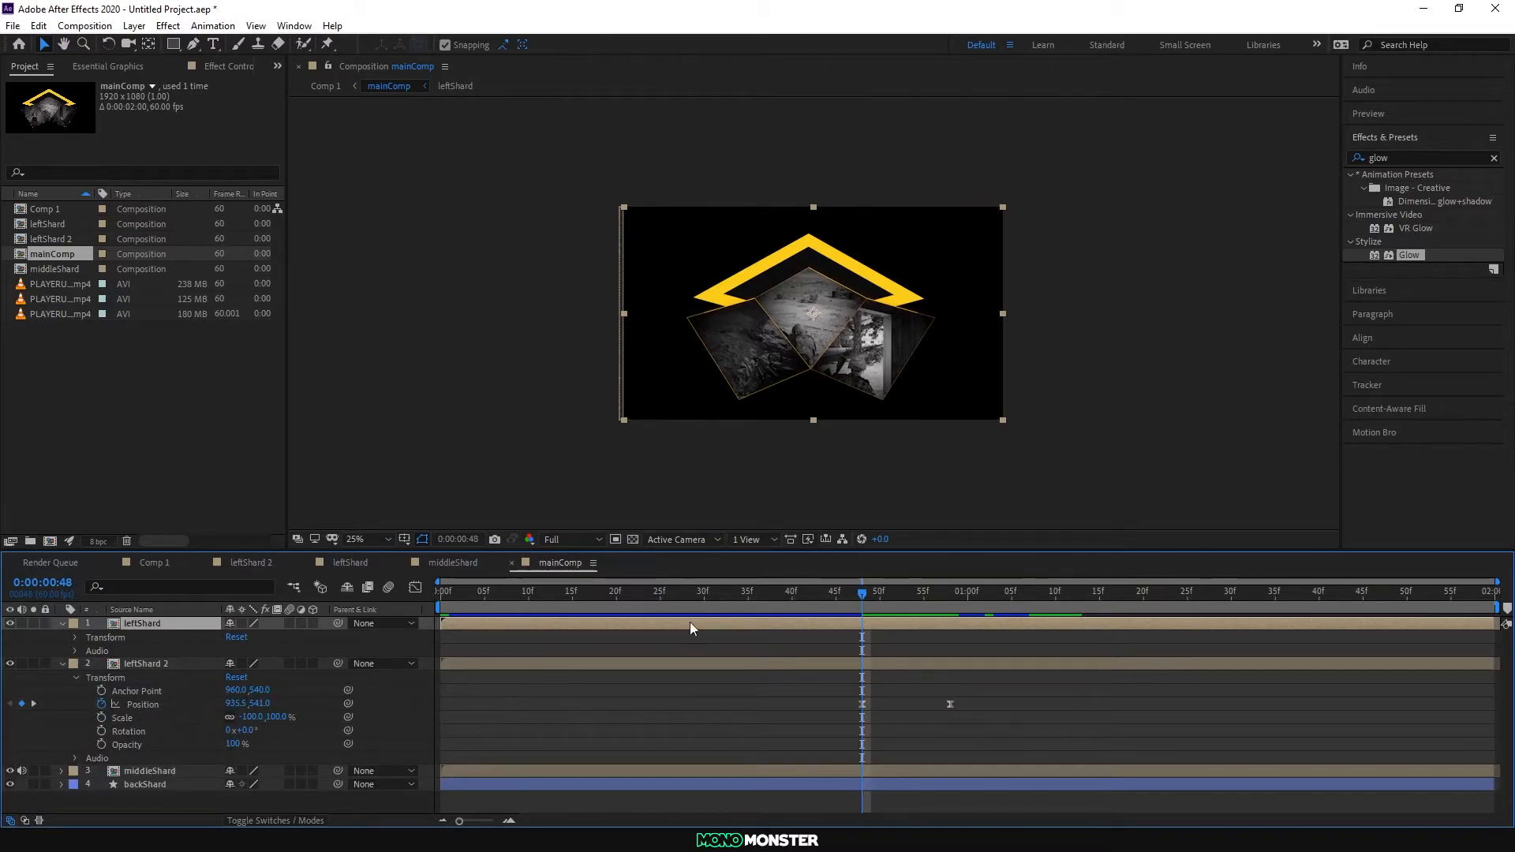
left_click(75, 637)
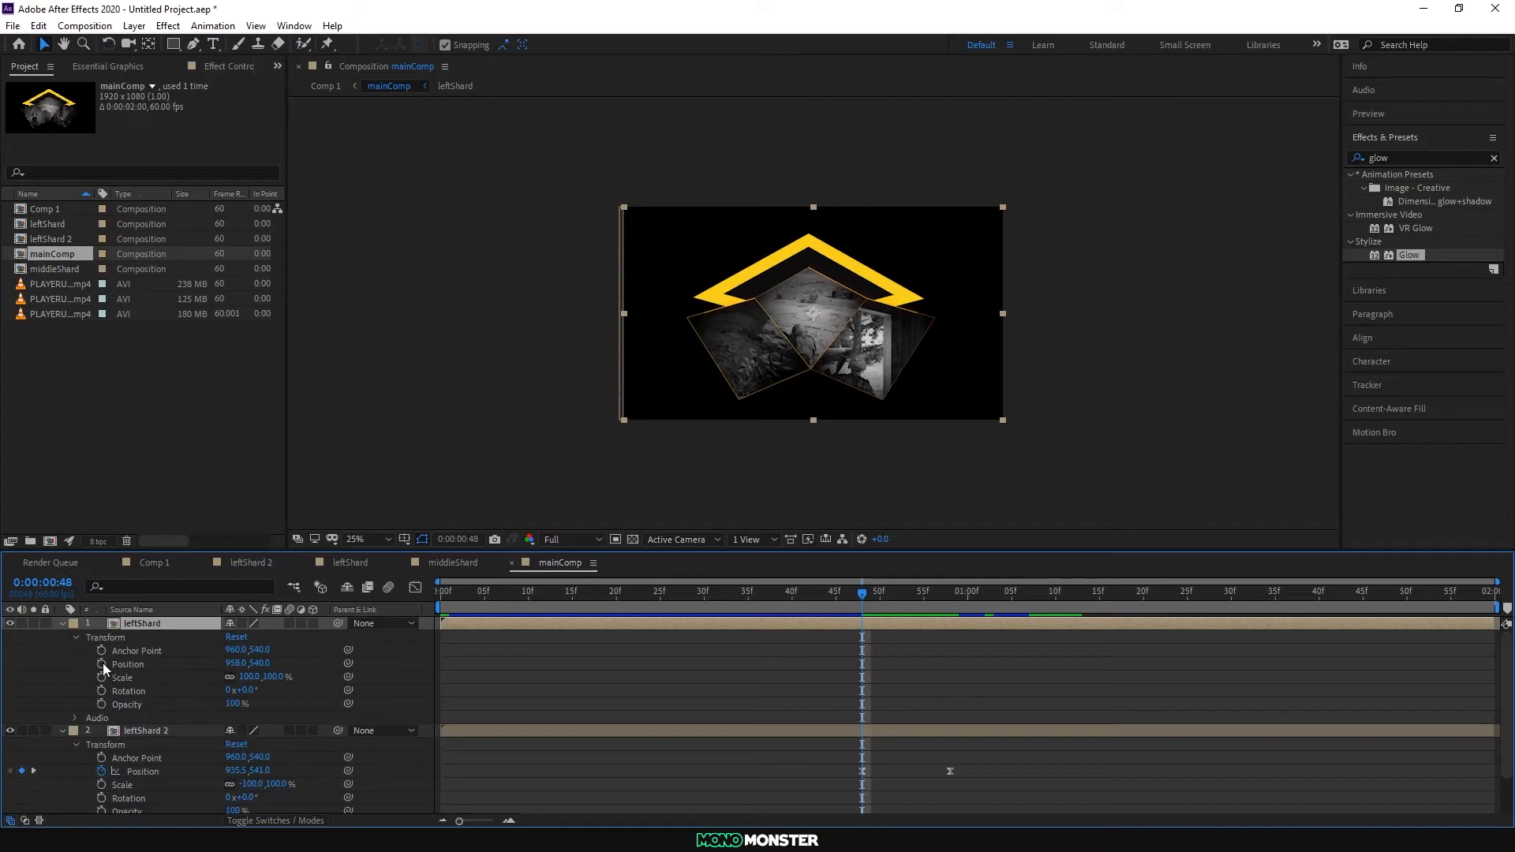
left_click(127, 663)
Step: Set leftShard's Position at frame 58 to about -317, 1175 and apply Easy Ease to both of its keyframes
left_click_drag(860, 601, 954, 605)
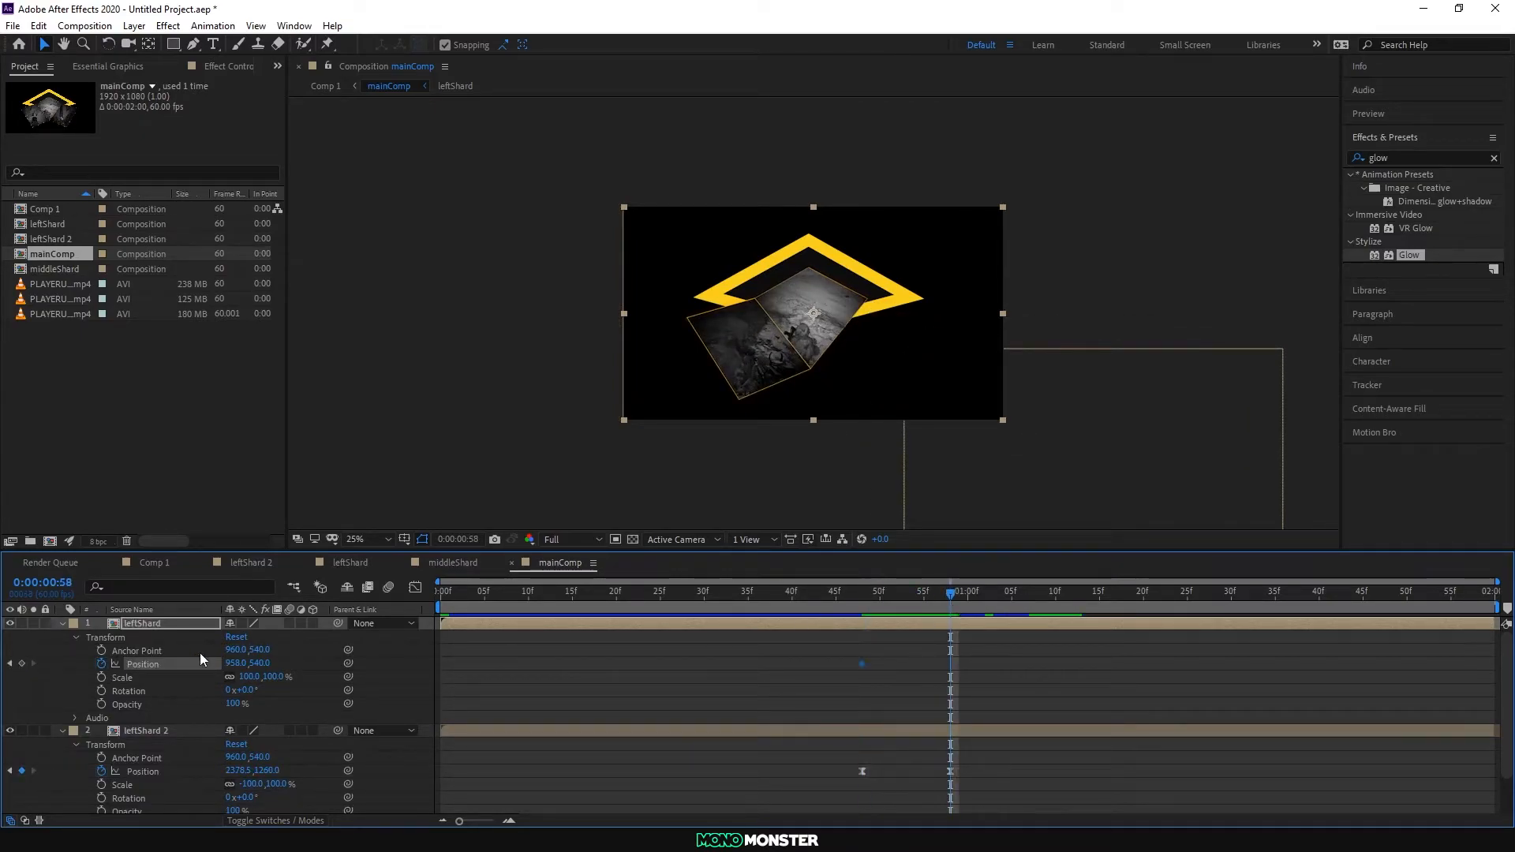
left_click_drag(266, 663, 729, 695)
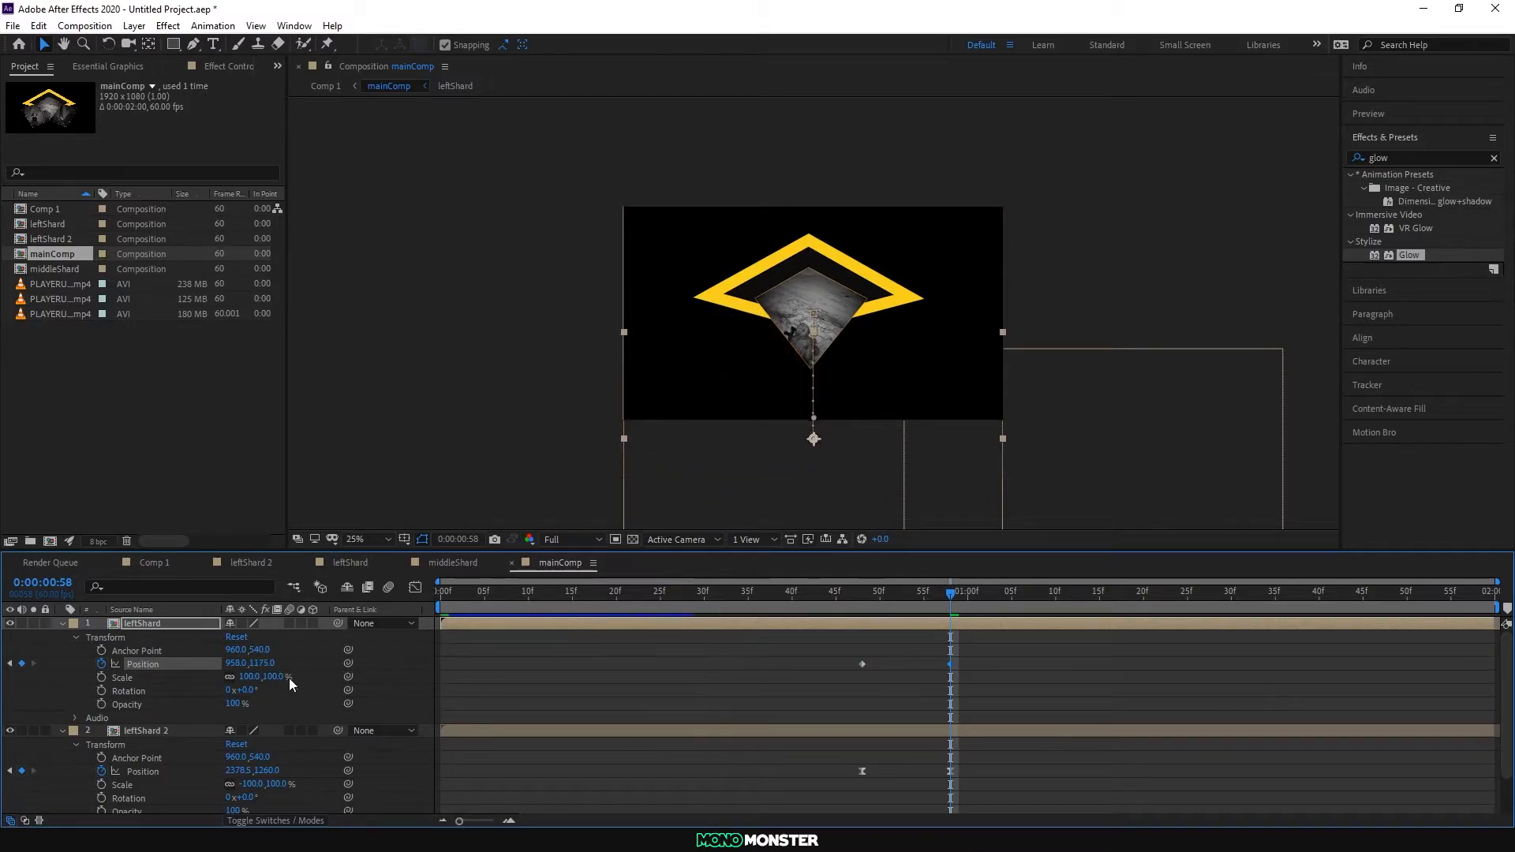
left_click_drag(248, 663, 10, 663)
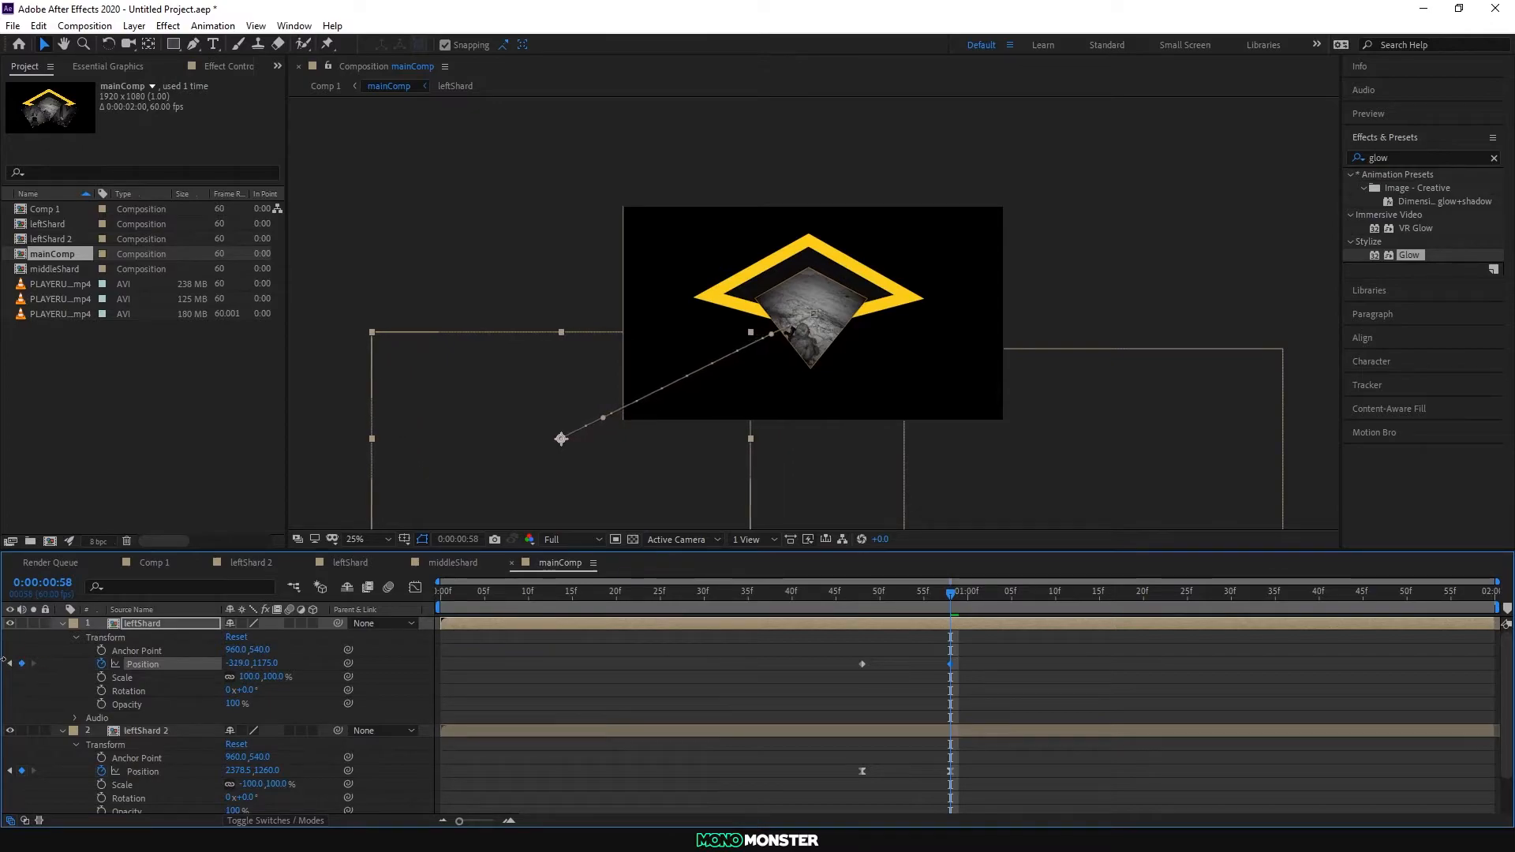
left_click_drag(829, 648, 981, 678)
key("F9")
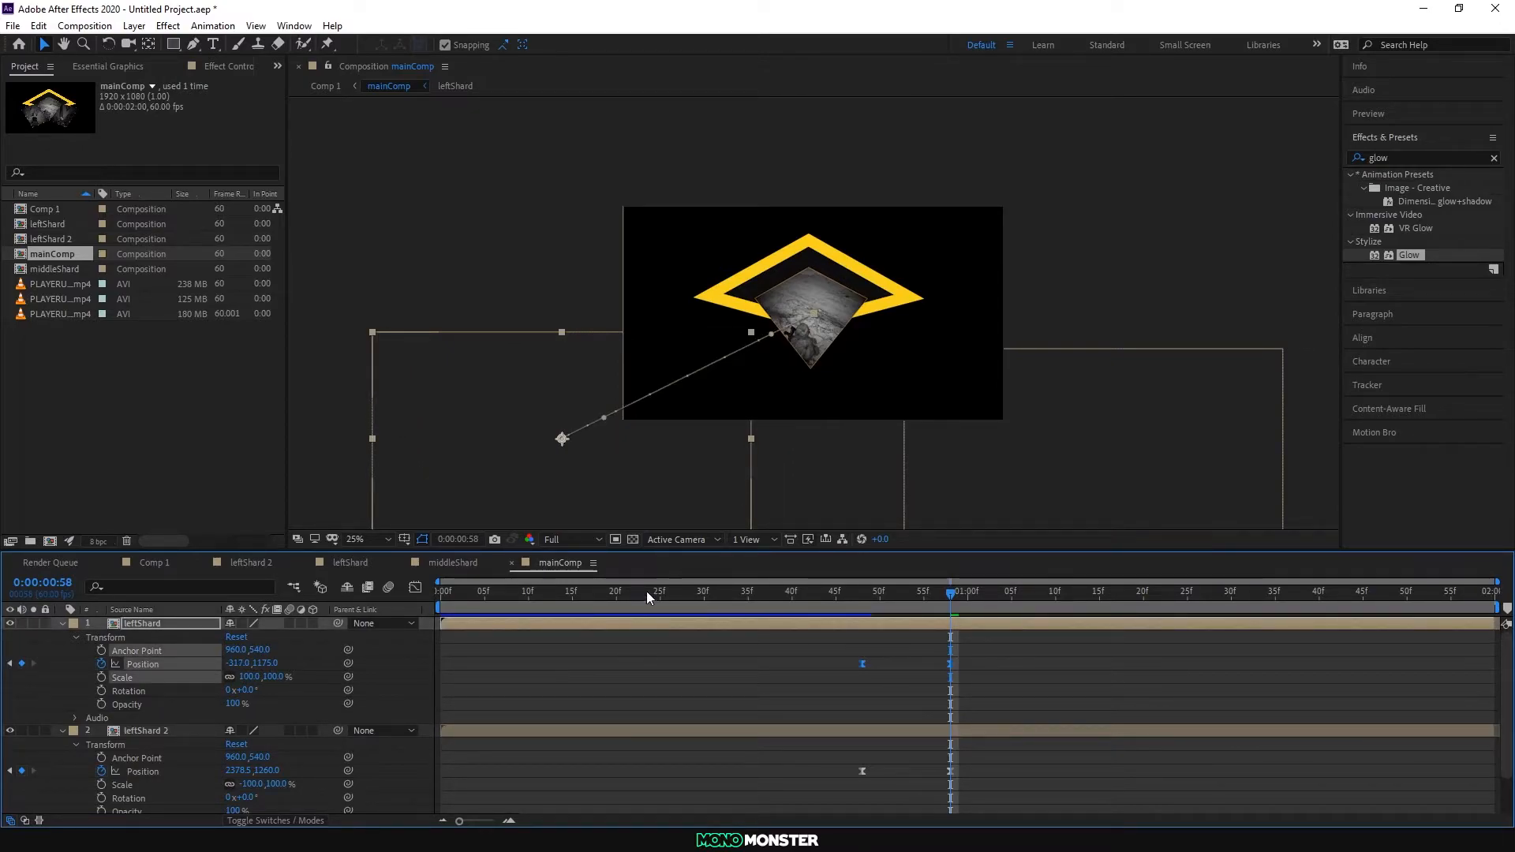
Step: Play back Comp 1 from the start to check the two side shards flying apart
left_click(150, 563)
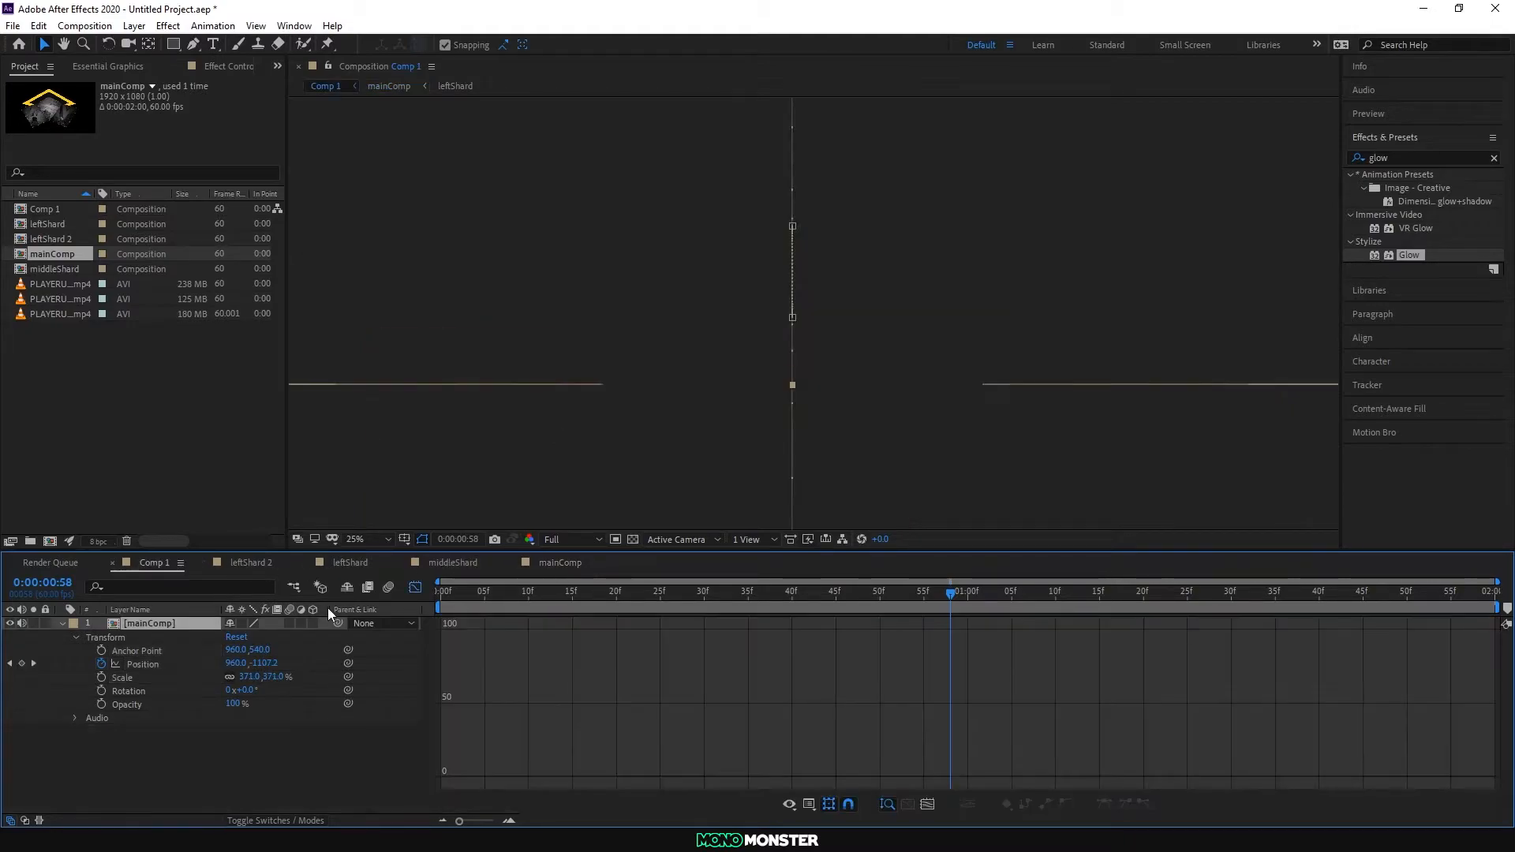
scroll(911, 286, "up", 2)
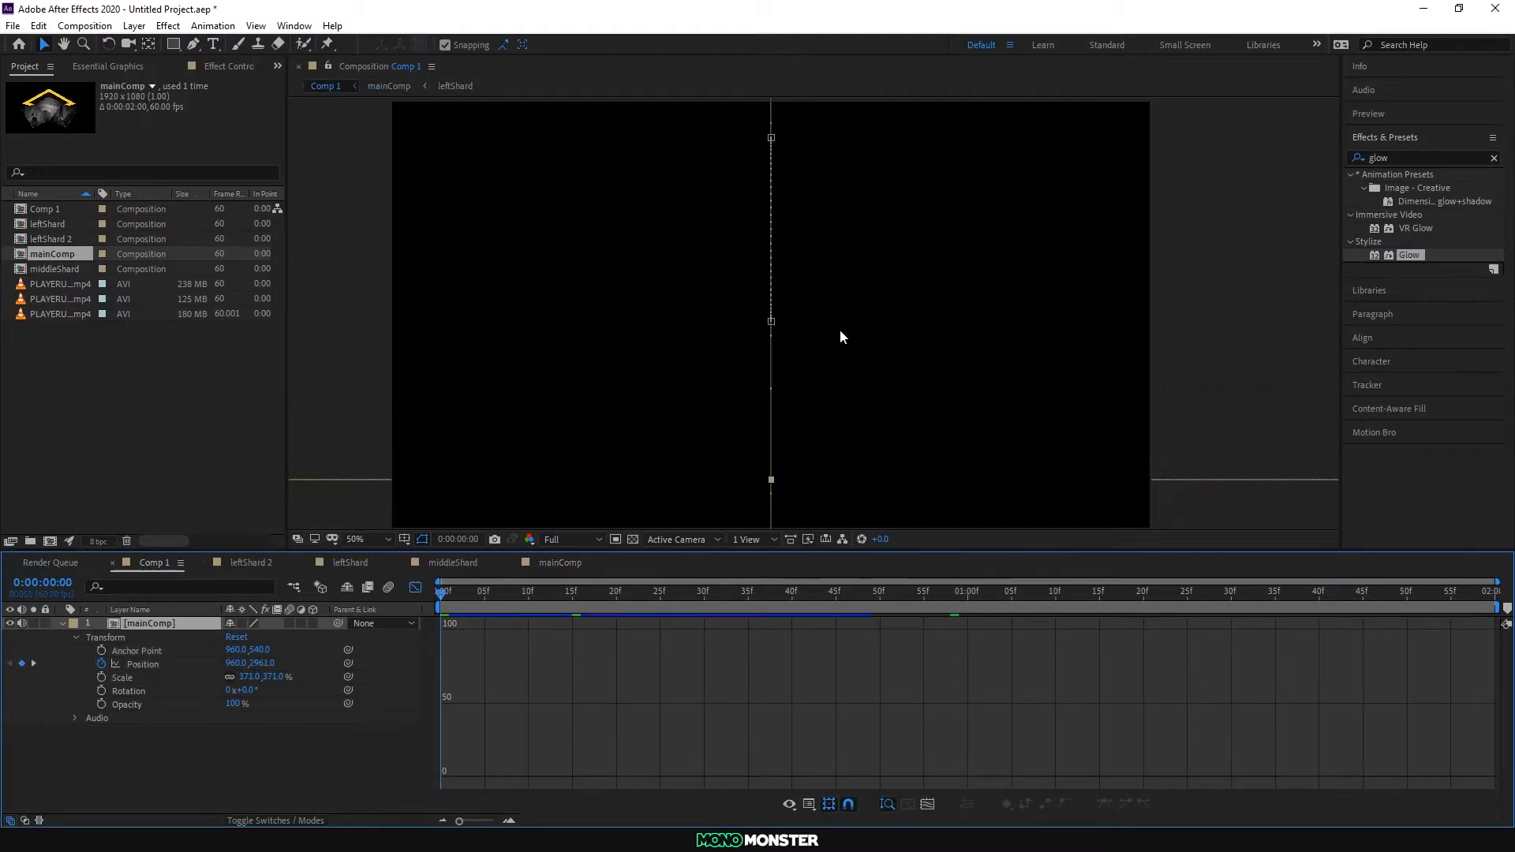
key("space")
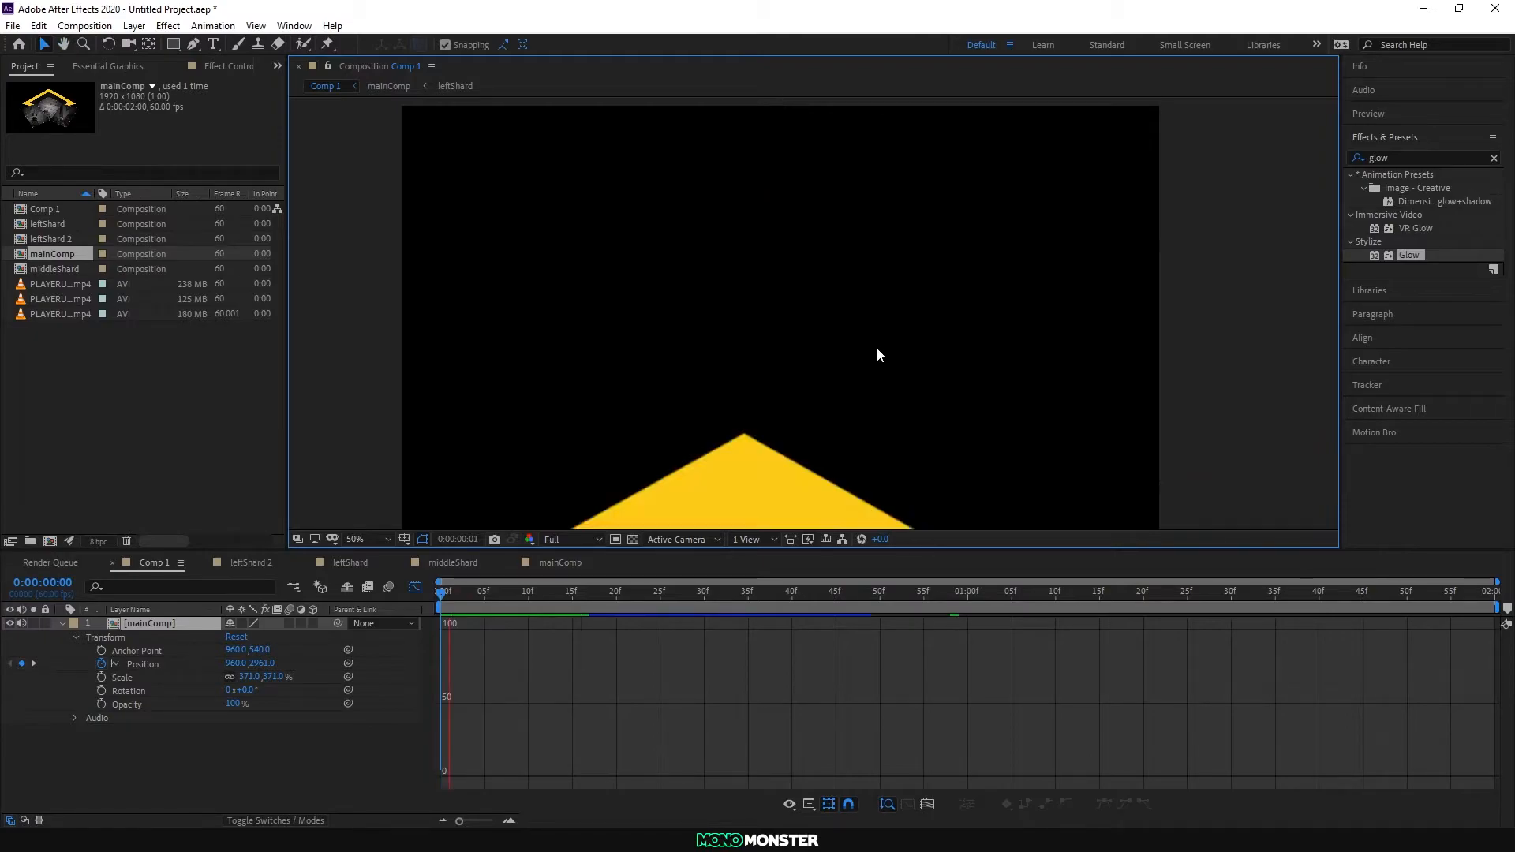
key("space")
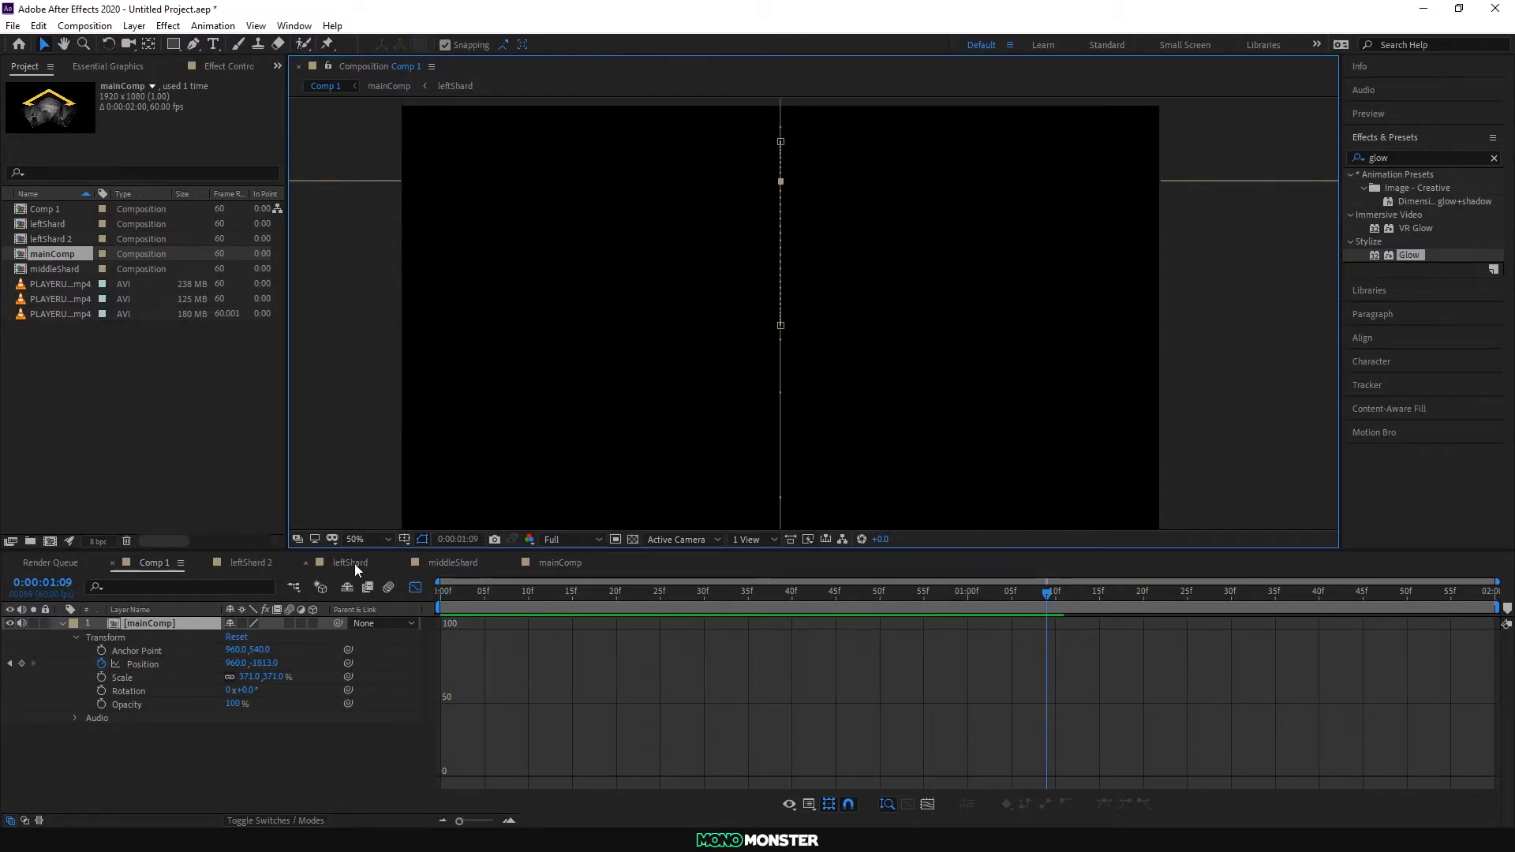
Step: Move the end Position keyframes of leftShard and leftShard 2 inside mainComp to 0:00:01:09
double_click(154, 621)
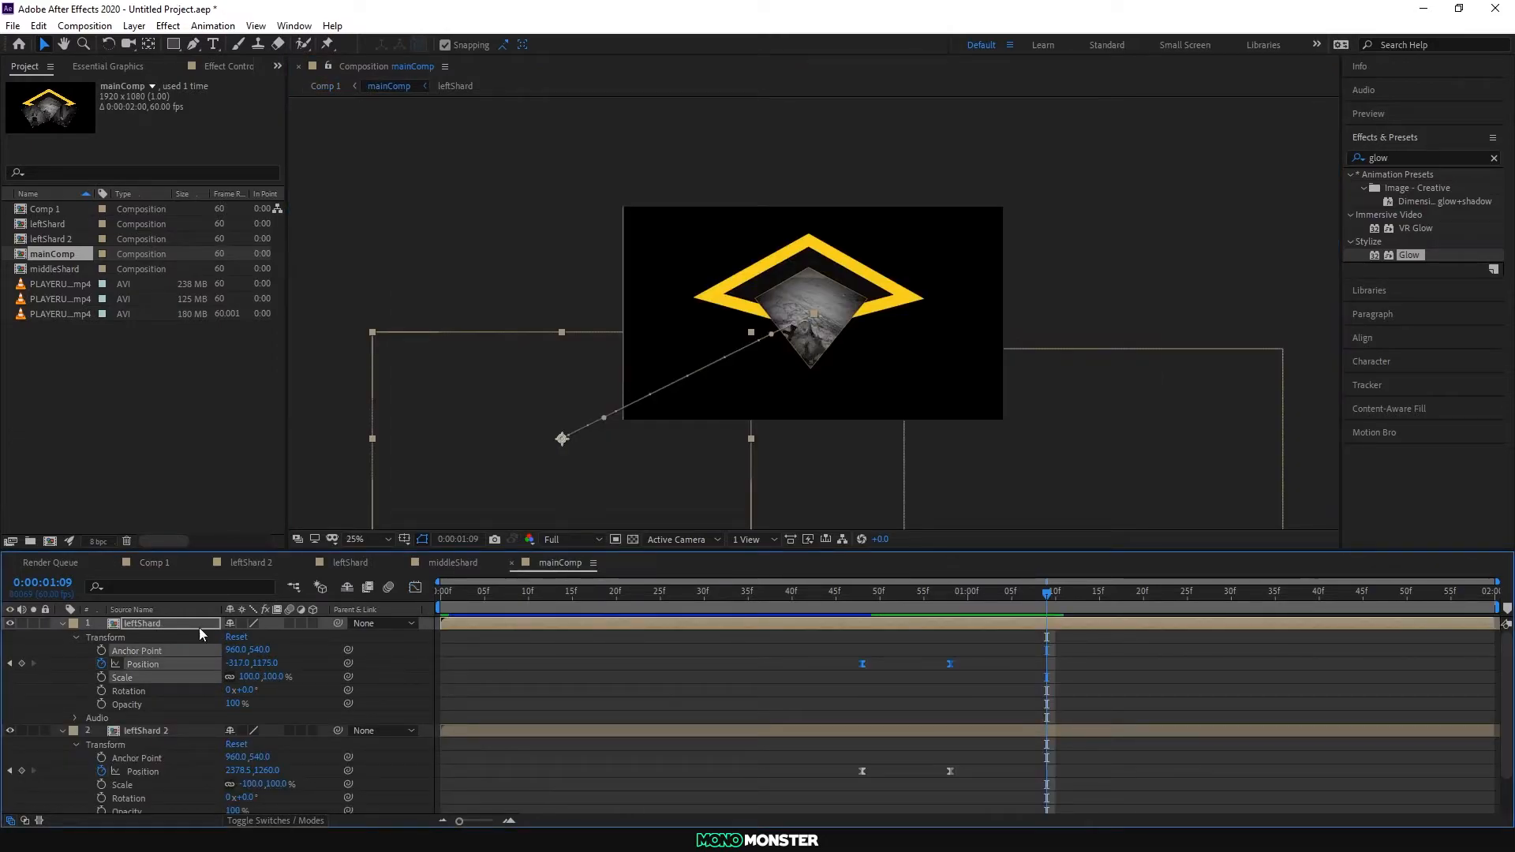
left_click(934, 659)
left_click(949, 664)
left_click_drag(930, 761, 1046, 771)
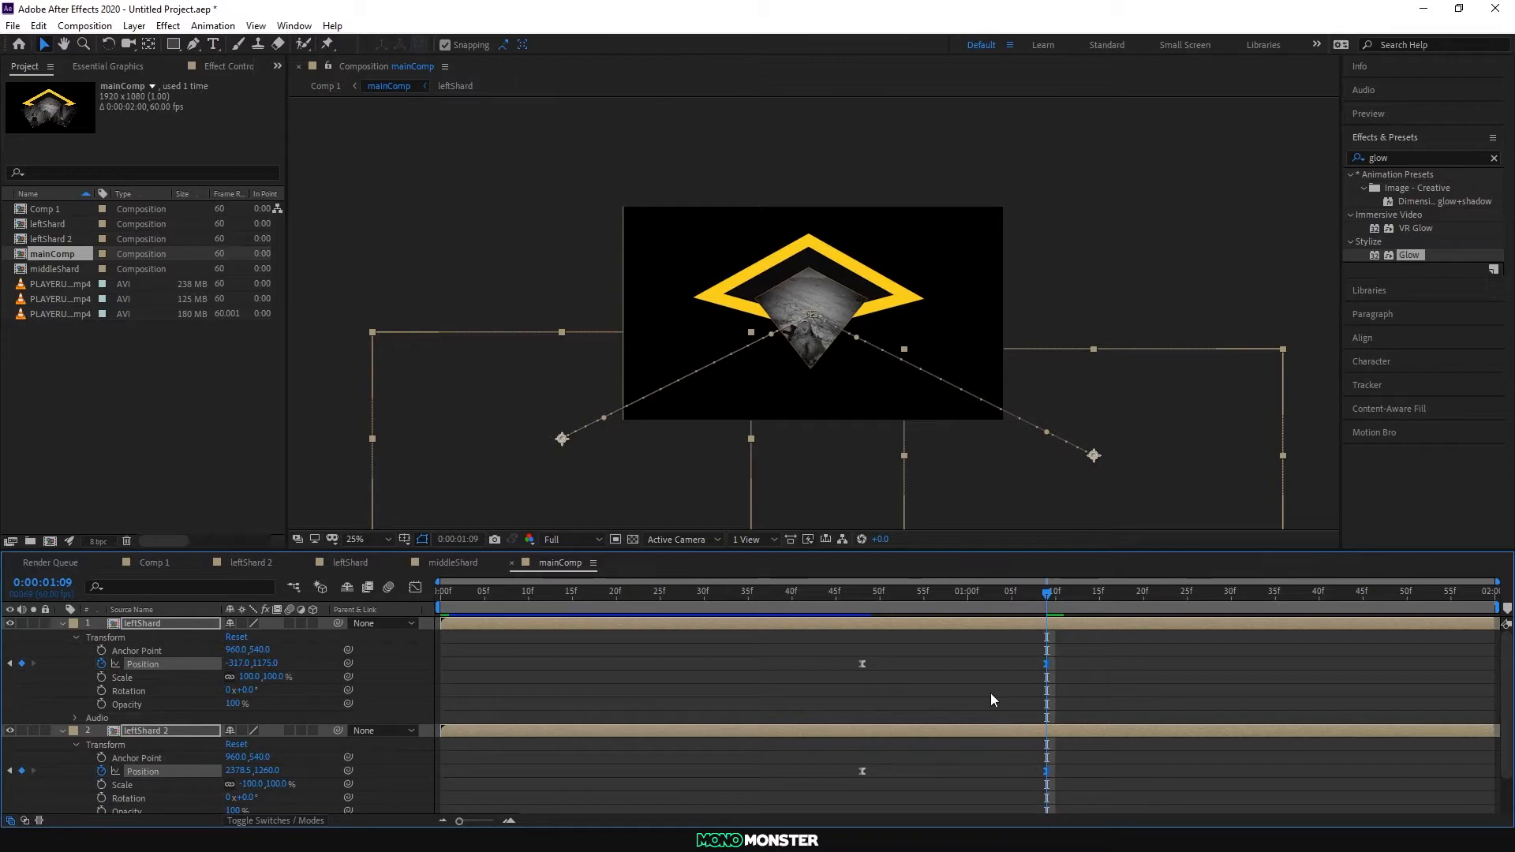
Step: Replay Comp 1 from the start to check the slower separation of the side shards
left_click(145, 562)
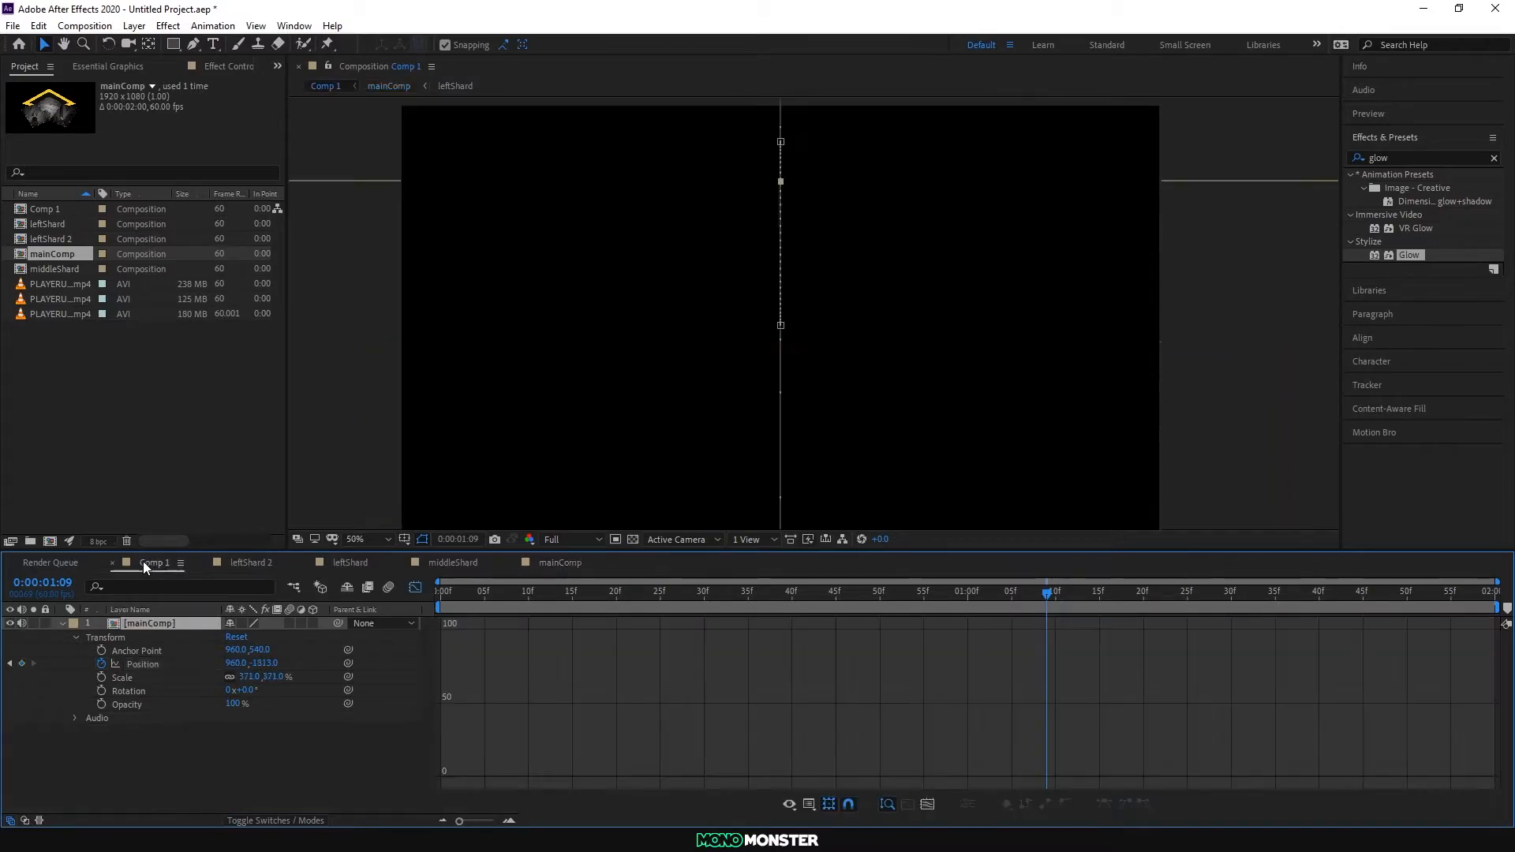
key("Home")
key("space")
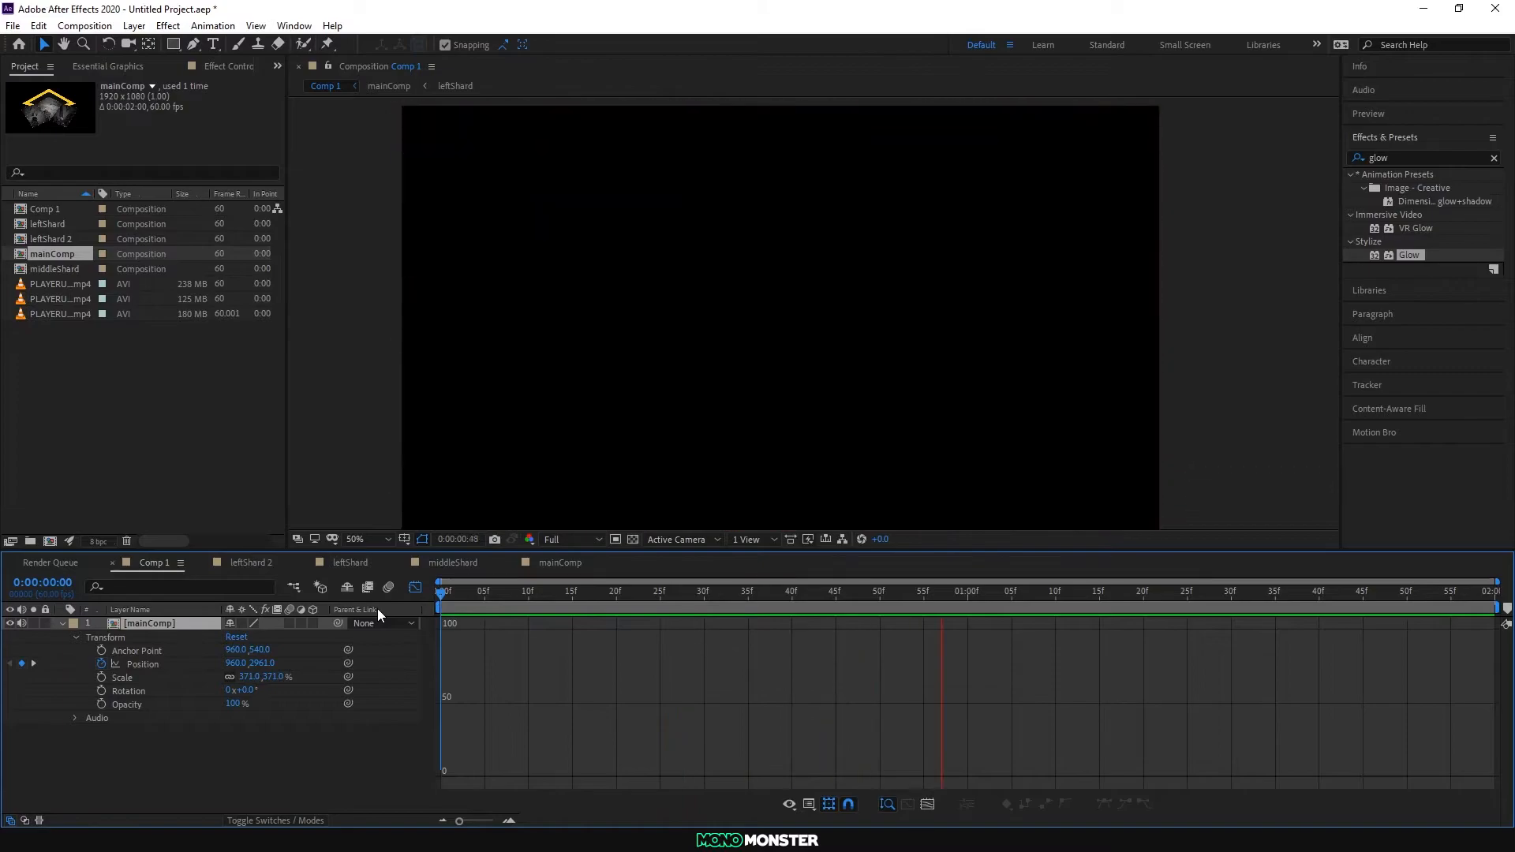
key("space")
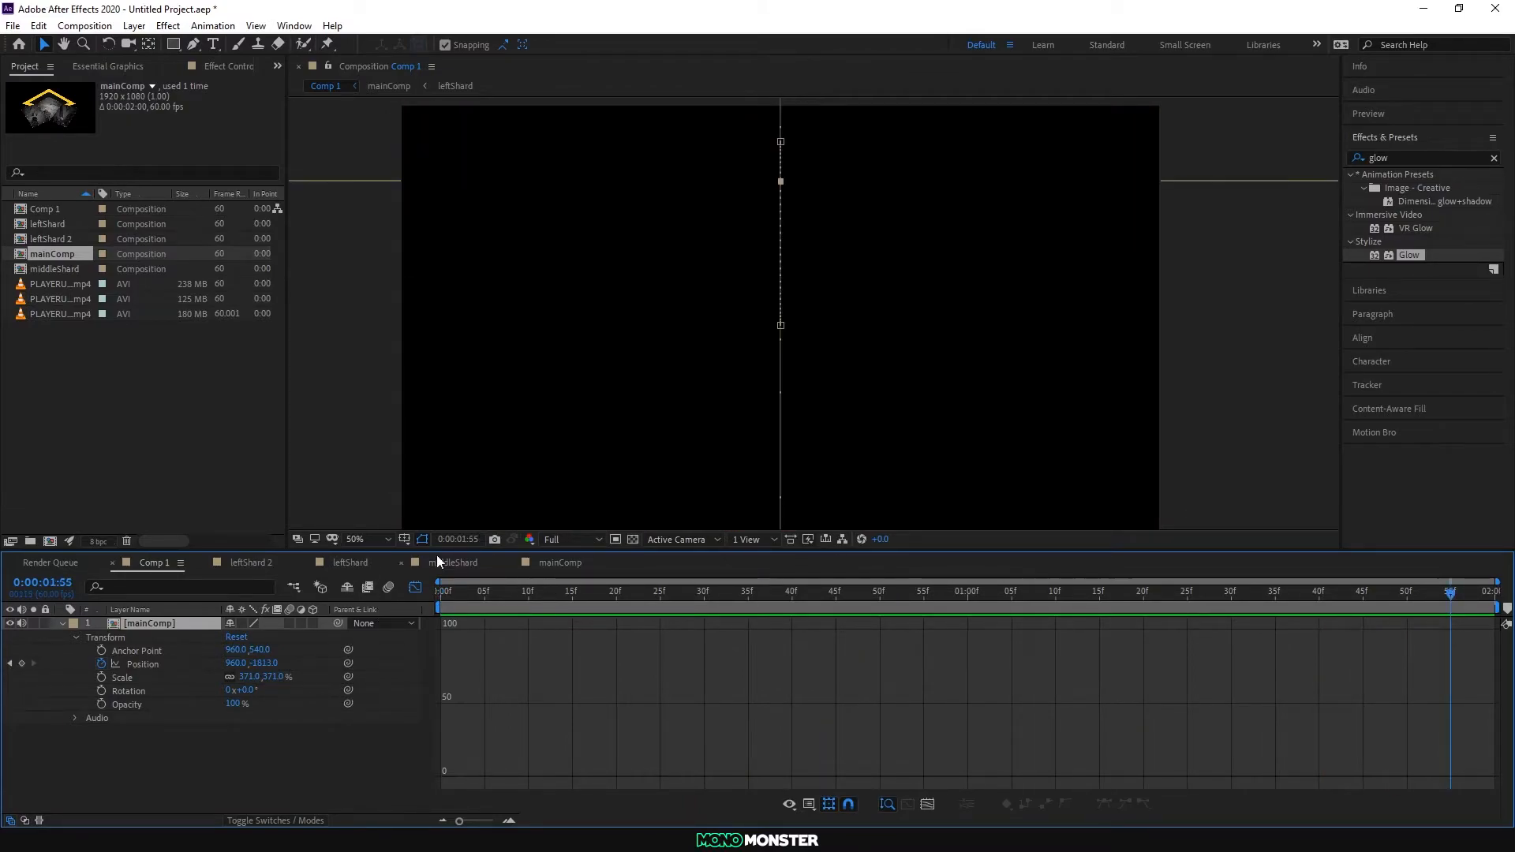
key("space")
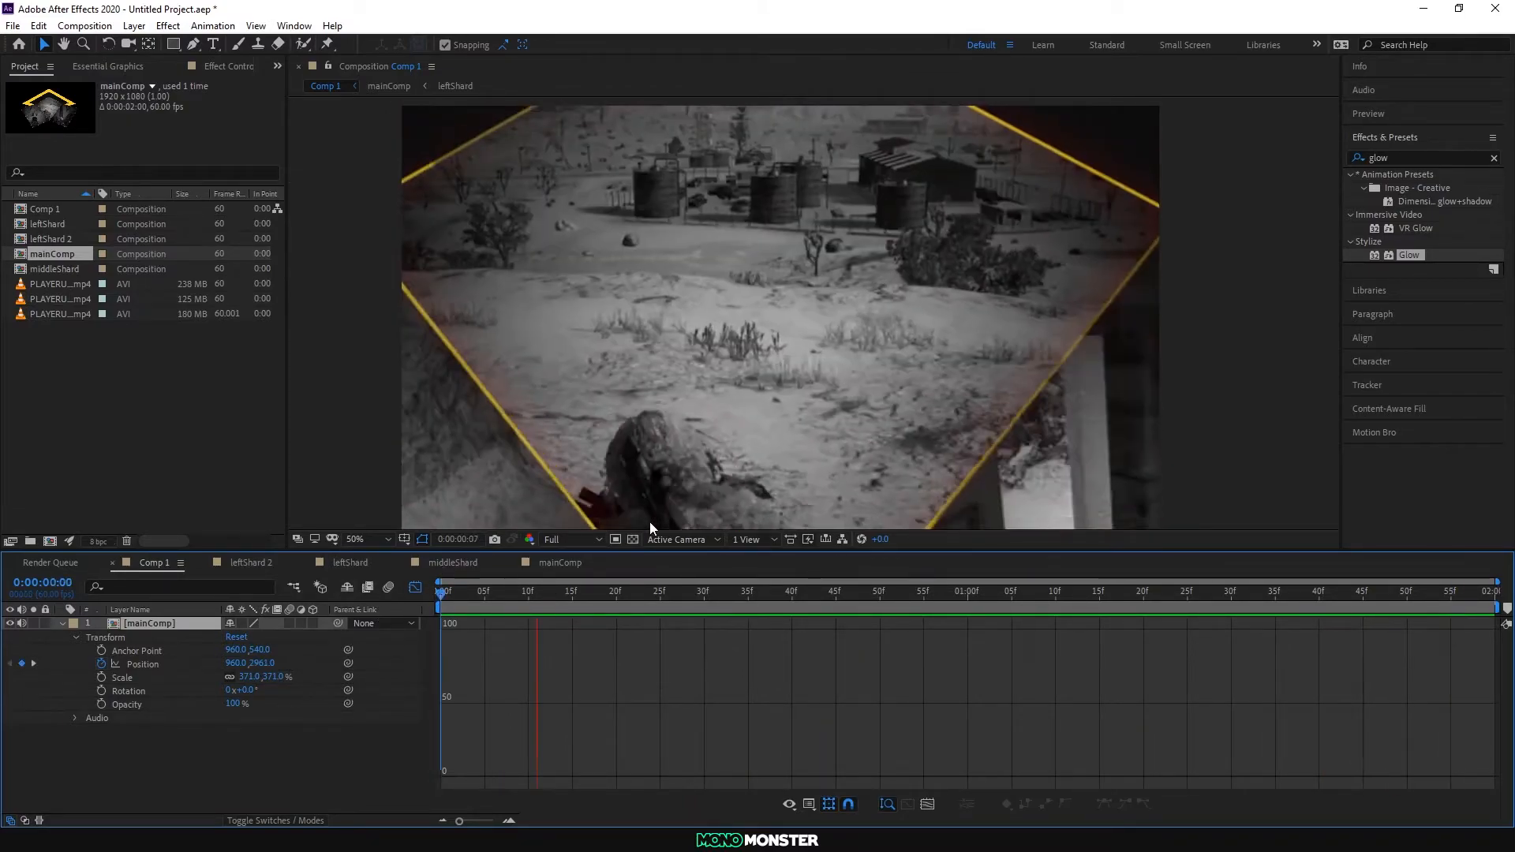
key("space")
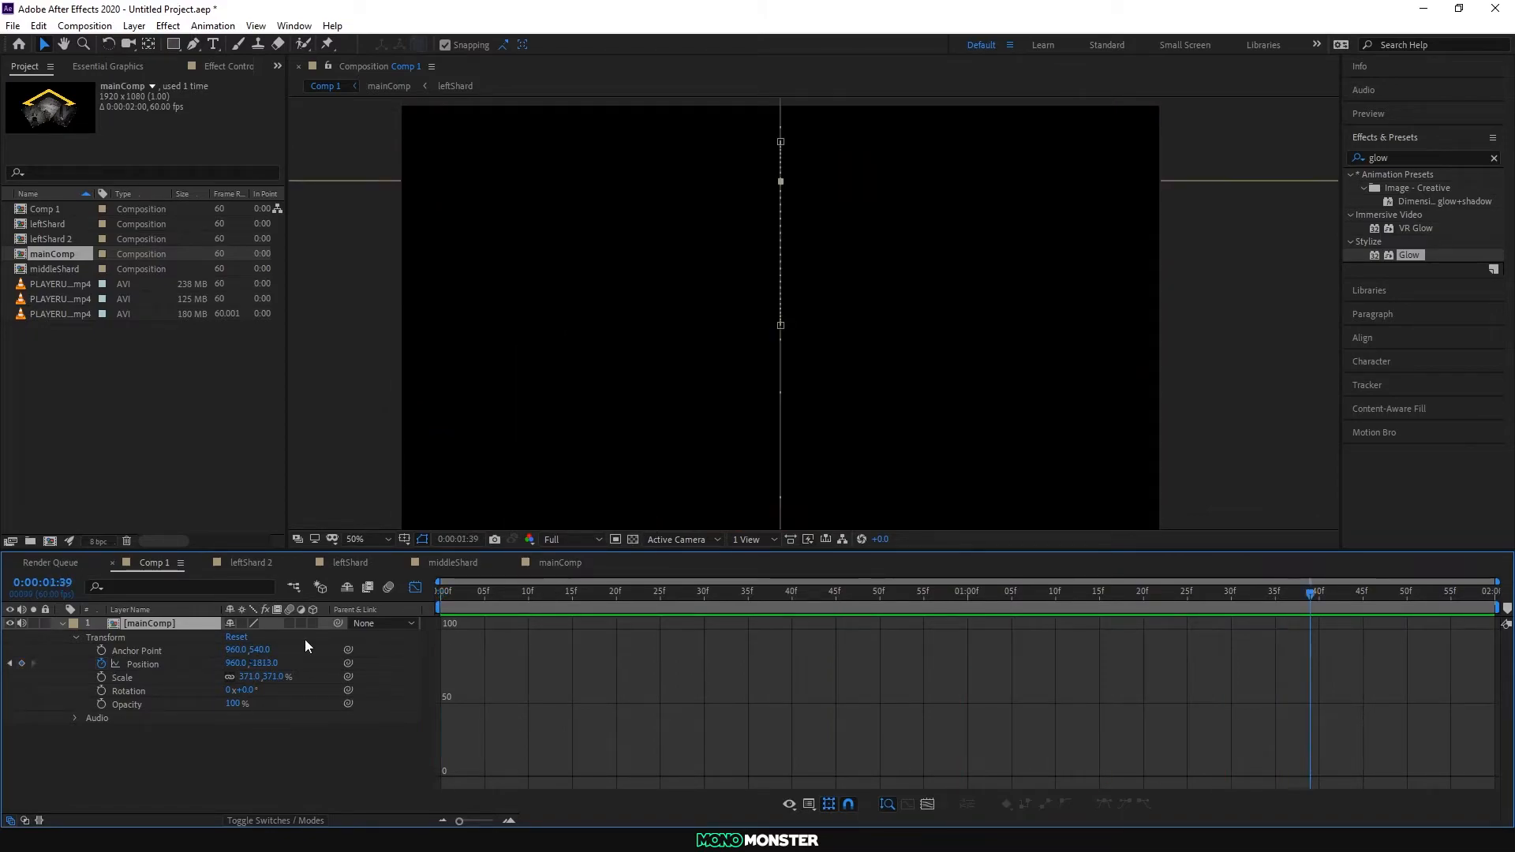
Step: Enable motion blur for the mainComp layer and Comp 1, and preview the animation
key("space")
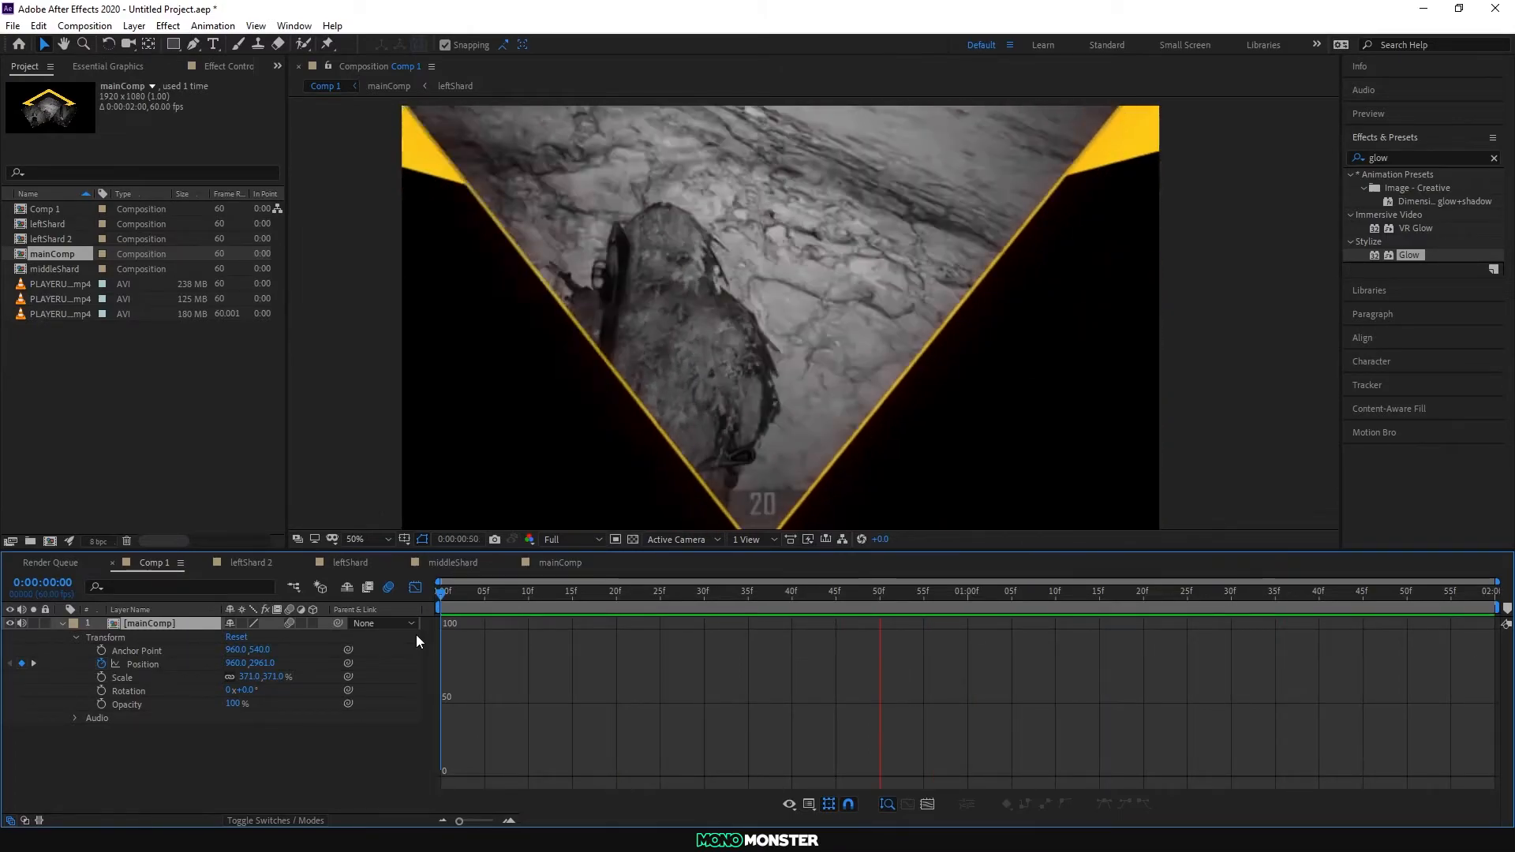
key("space")
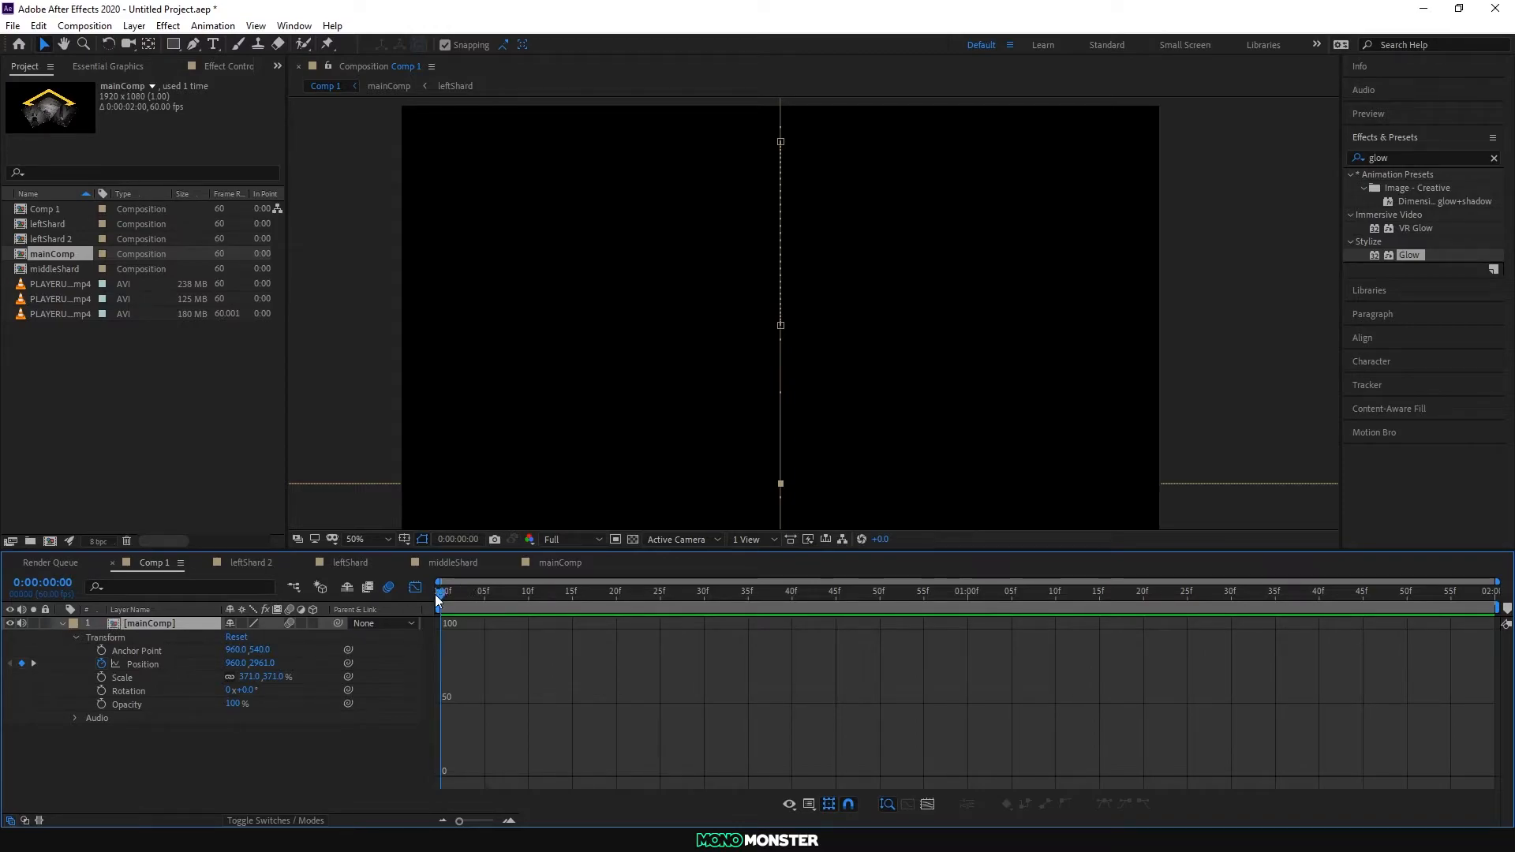
Step: Add a text layer reading STINGER near the middle of Comp 1 at frame 15
left_click(61, 622)
left_click_drag(443, 592, 574, 603)
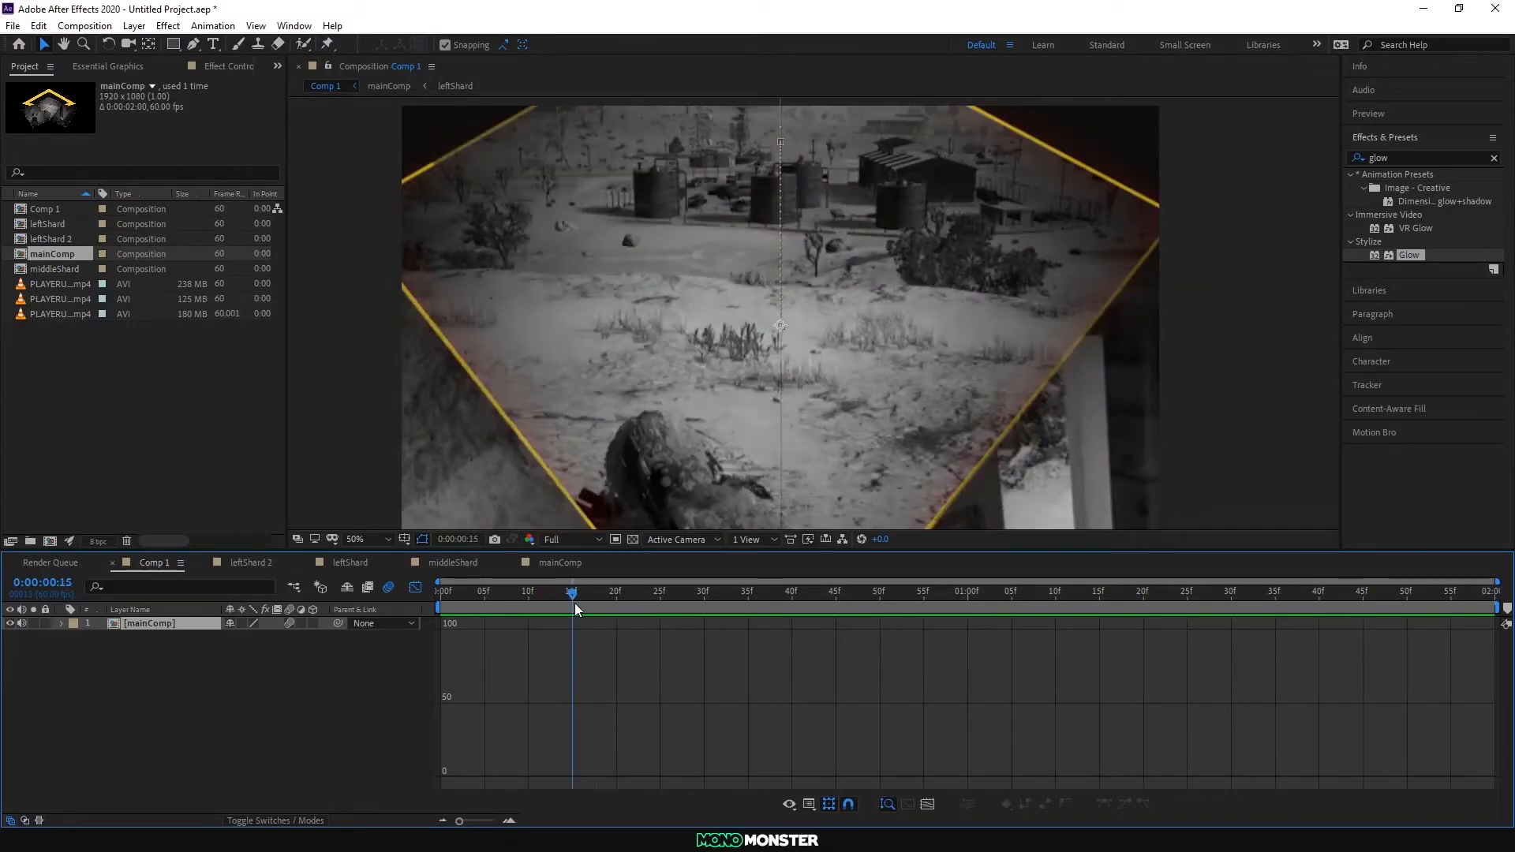
key("ctrl+t")
left_click(707, 347)
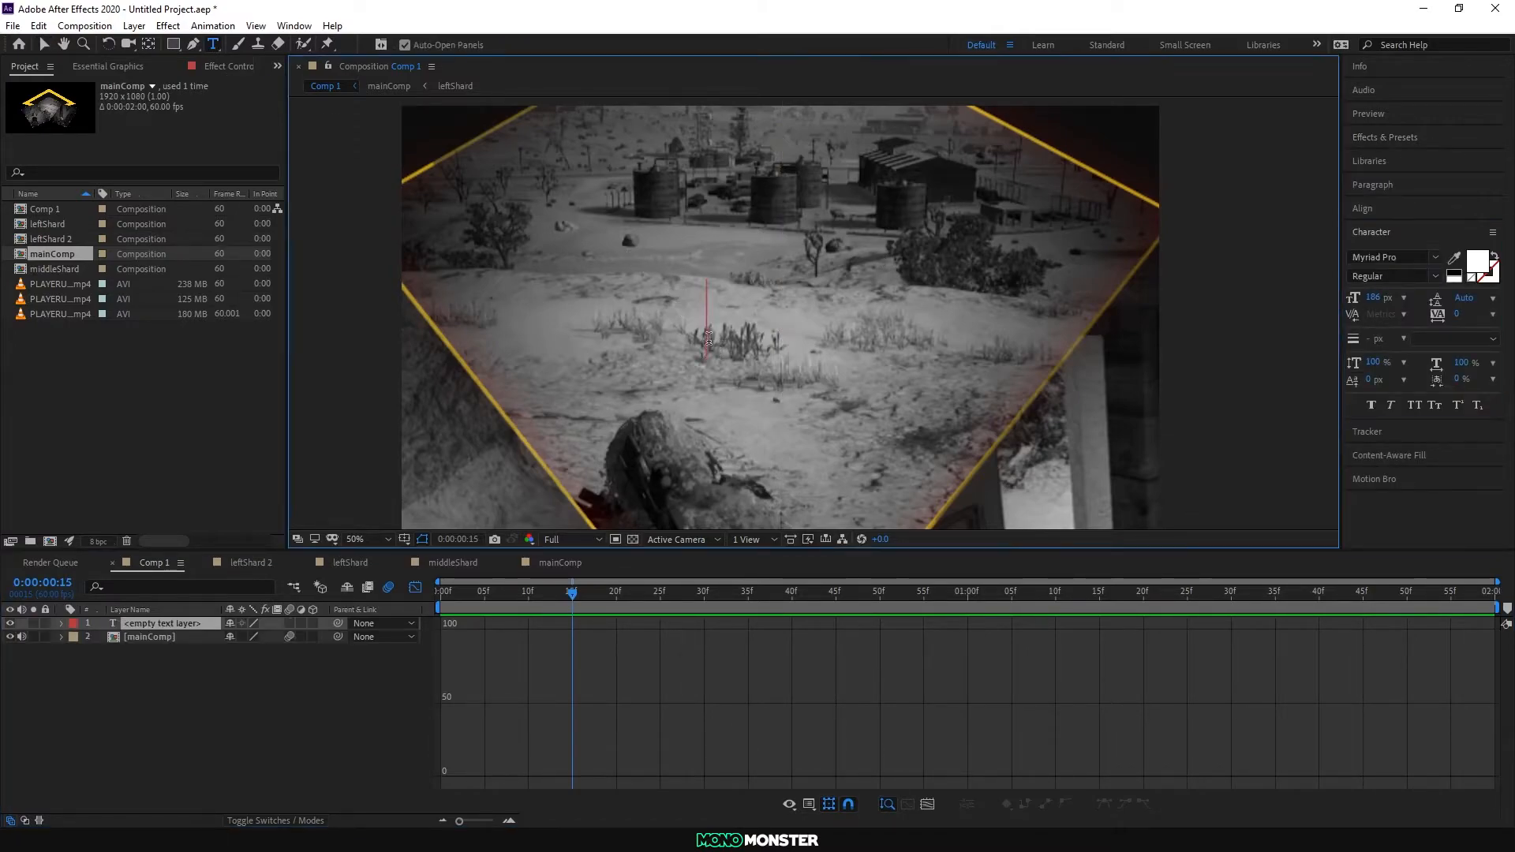
type("stinger")
key("ctrl+a")
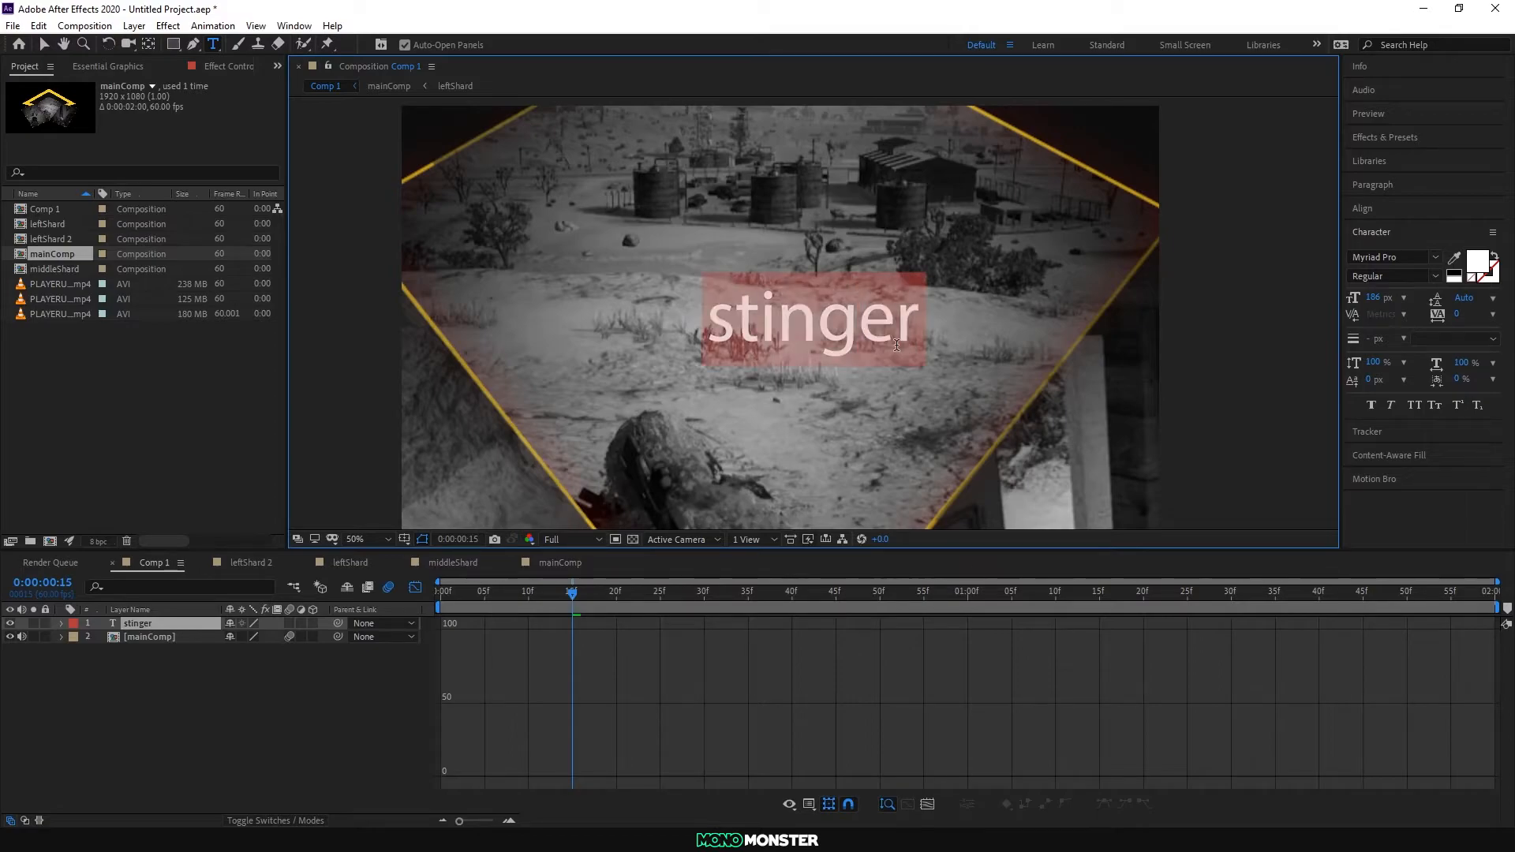
type("STINGER")
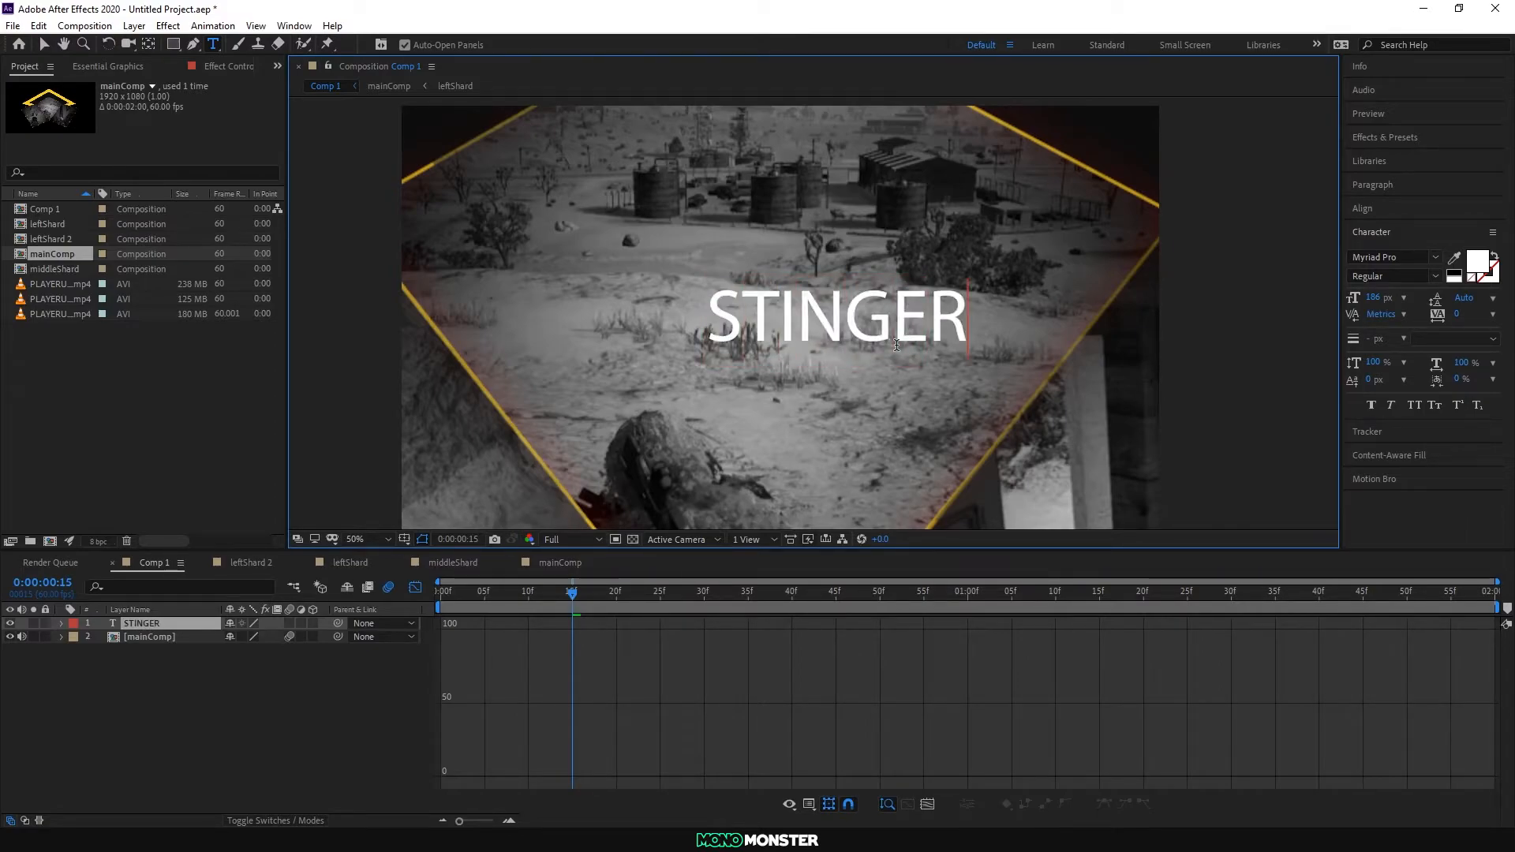
Step: Try to change the STINGER title's font to Eurostile Extd Regular
left_click(1393, 259)
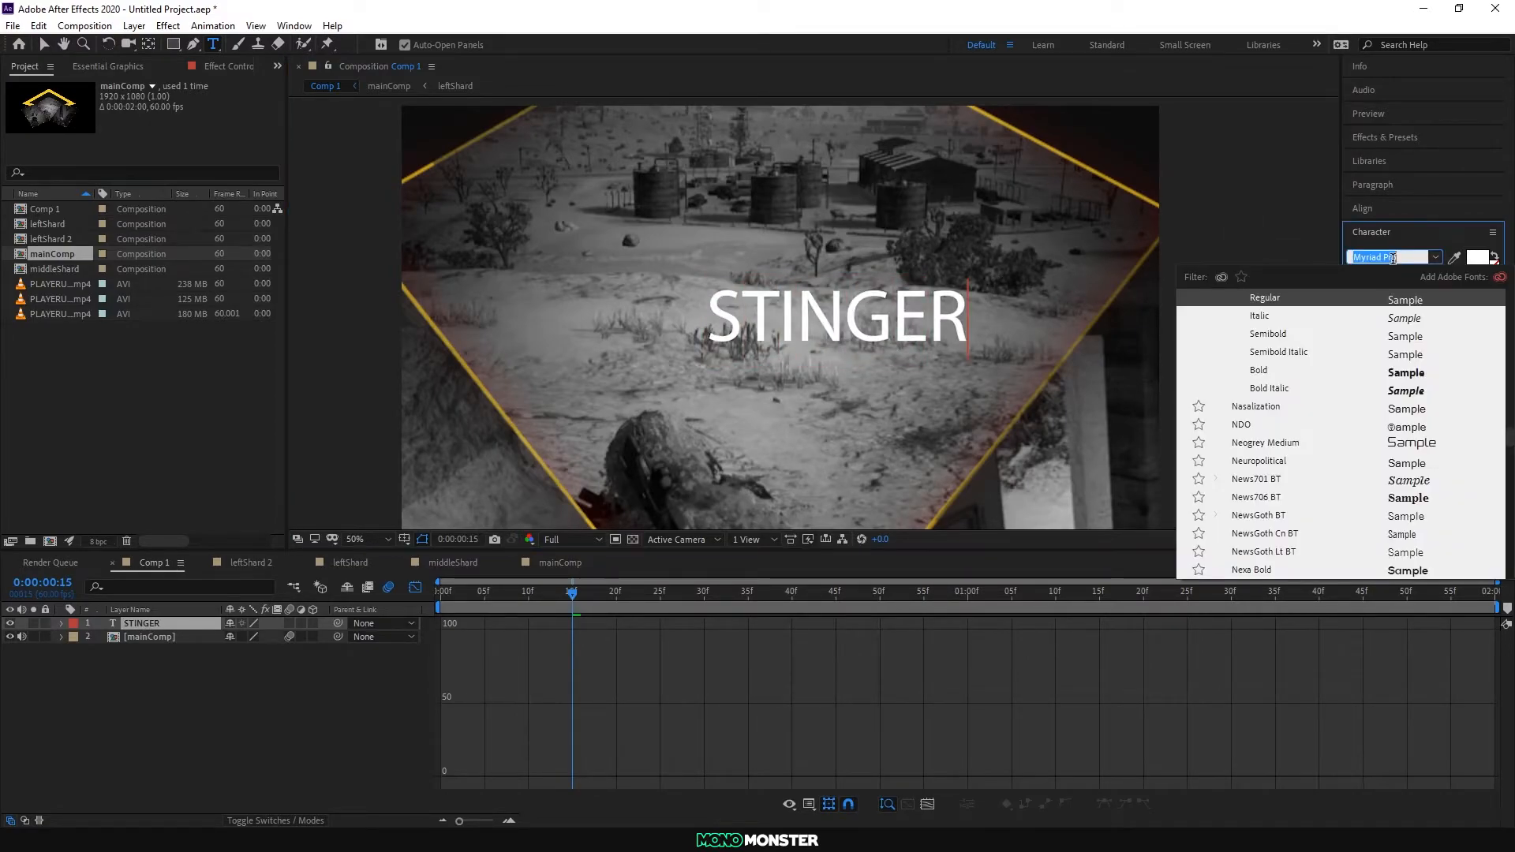
type("EURO")
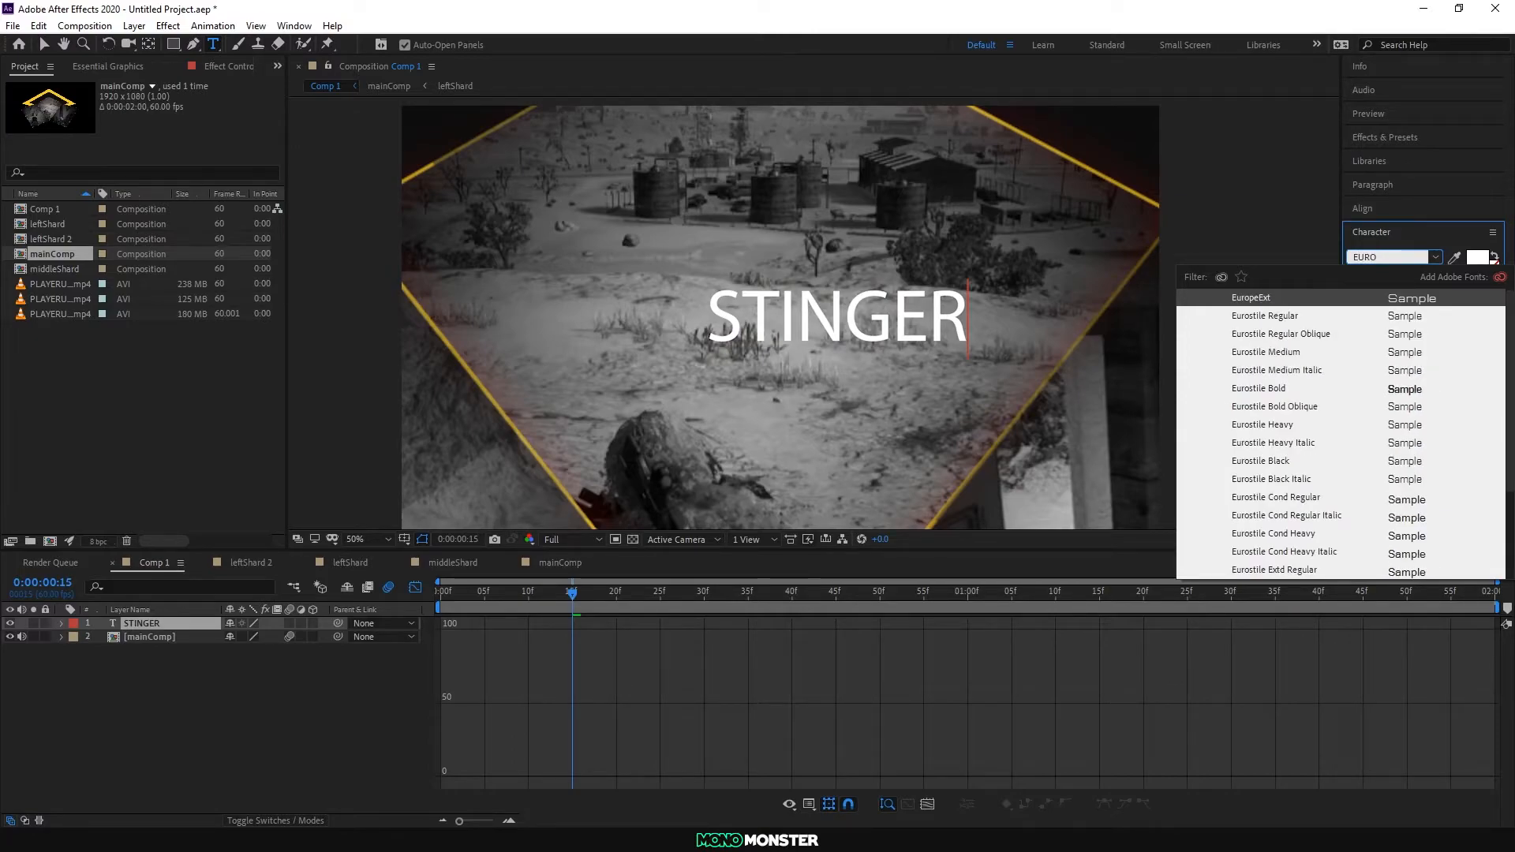
scroll(1300, 395, "down", 1)
left_click(1316, 513)
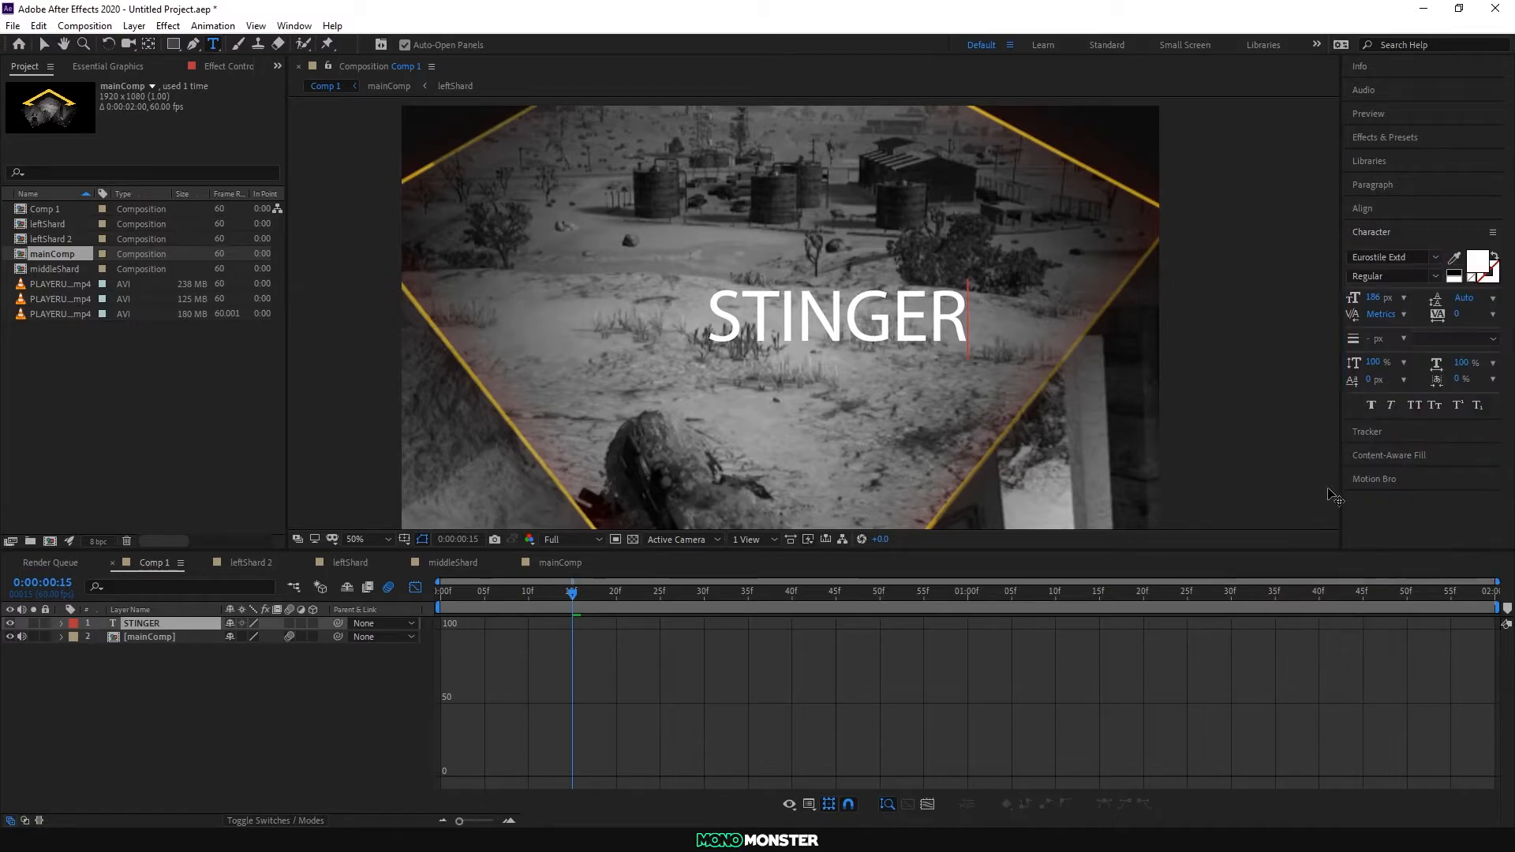
left_click(1428, 277)
Step: Select the whole word STINGER and set its font to Eurostile Extd in the Black style
left_click_drag(985, 310, 665, 314)
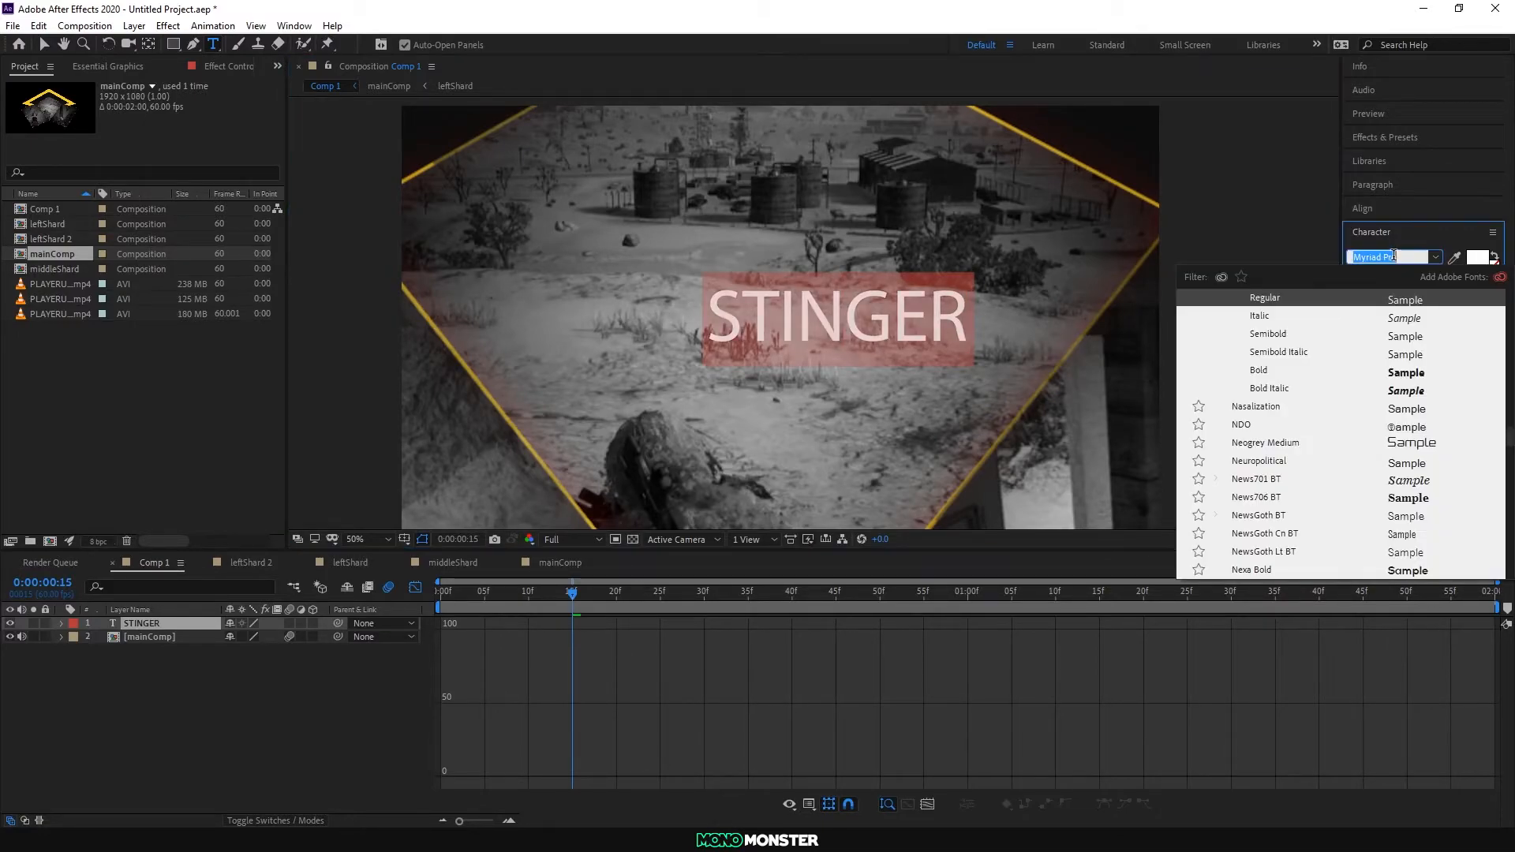
type("EUROSTLY")
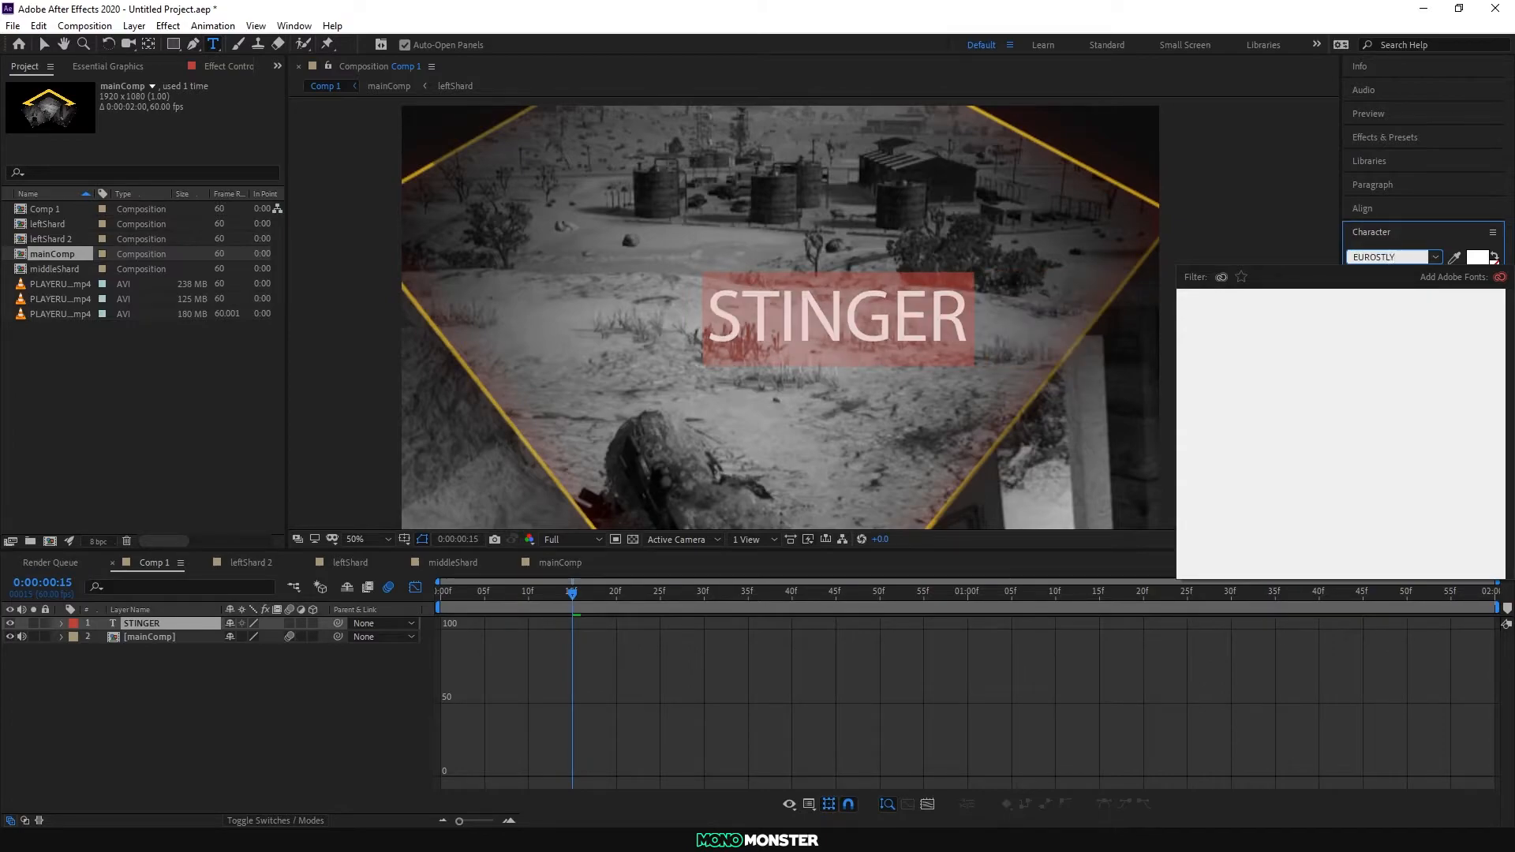
key("BackSpace")
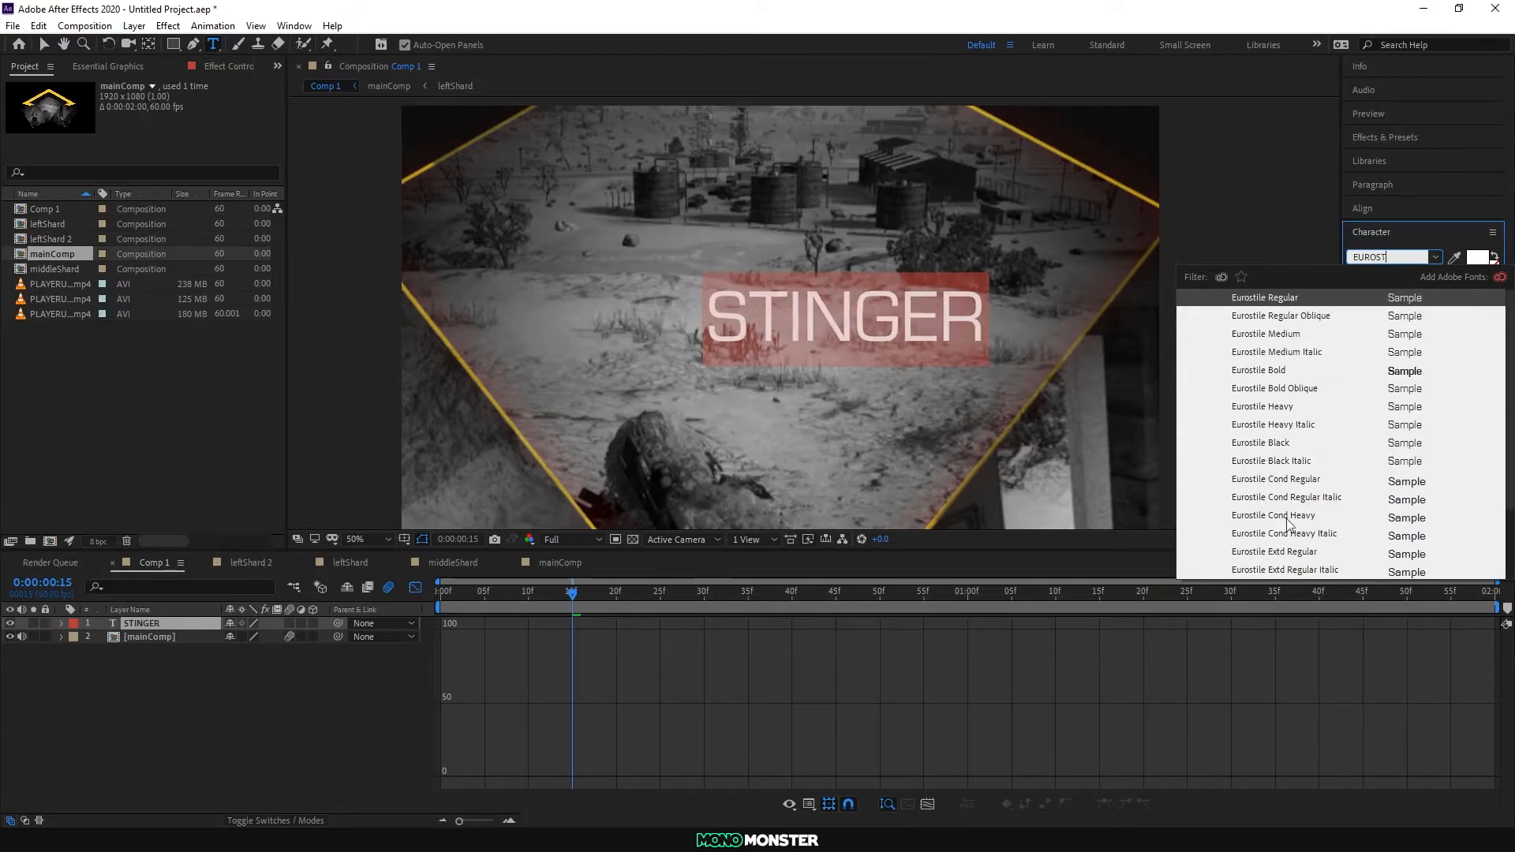
left_click(1312, 559)
left_click(1426, 275)
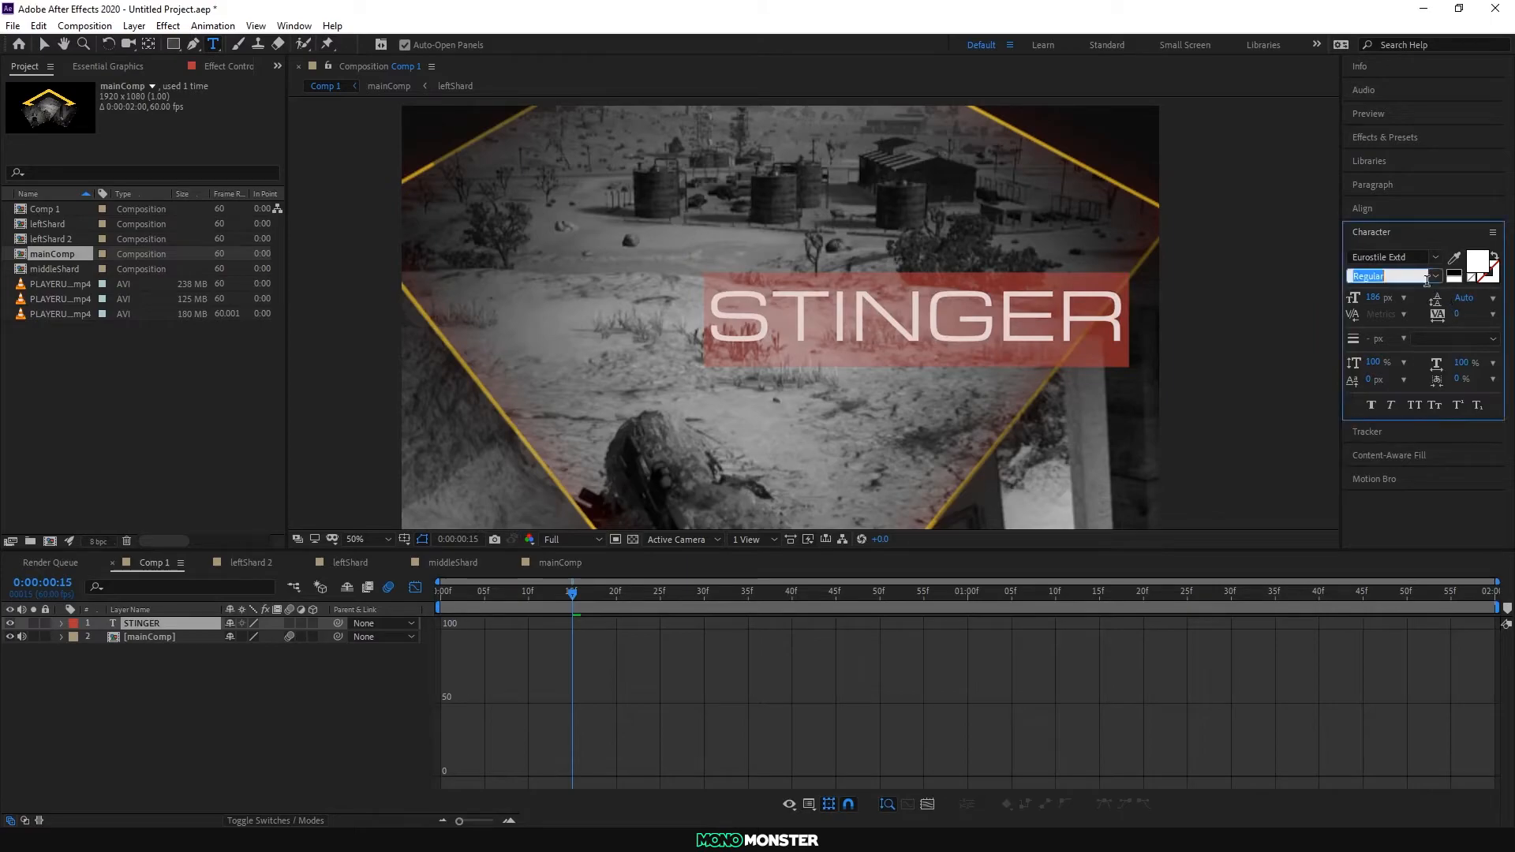
left_click(1429, 276)
left_click(1398, 342)
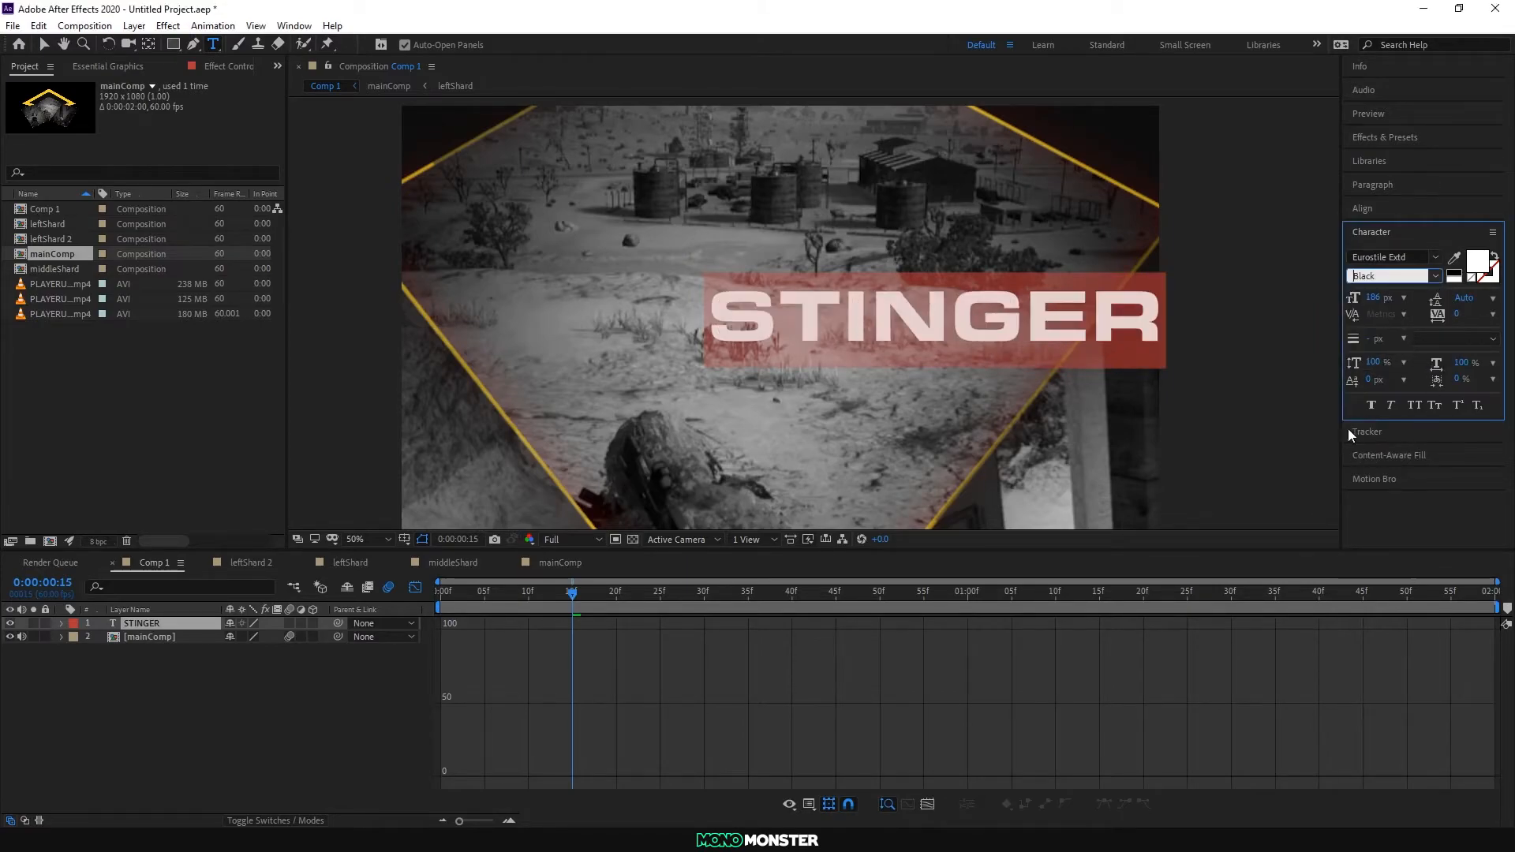
Step: Center the STINGER text layer horizontally in the composition
left_click(1376, 206)
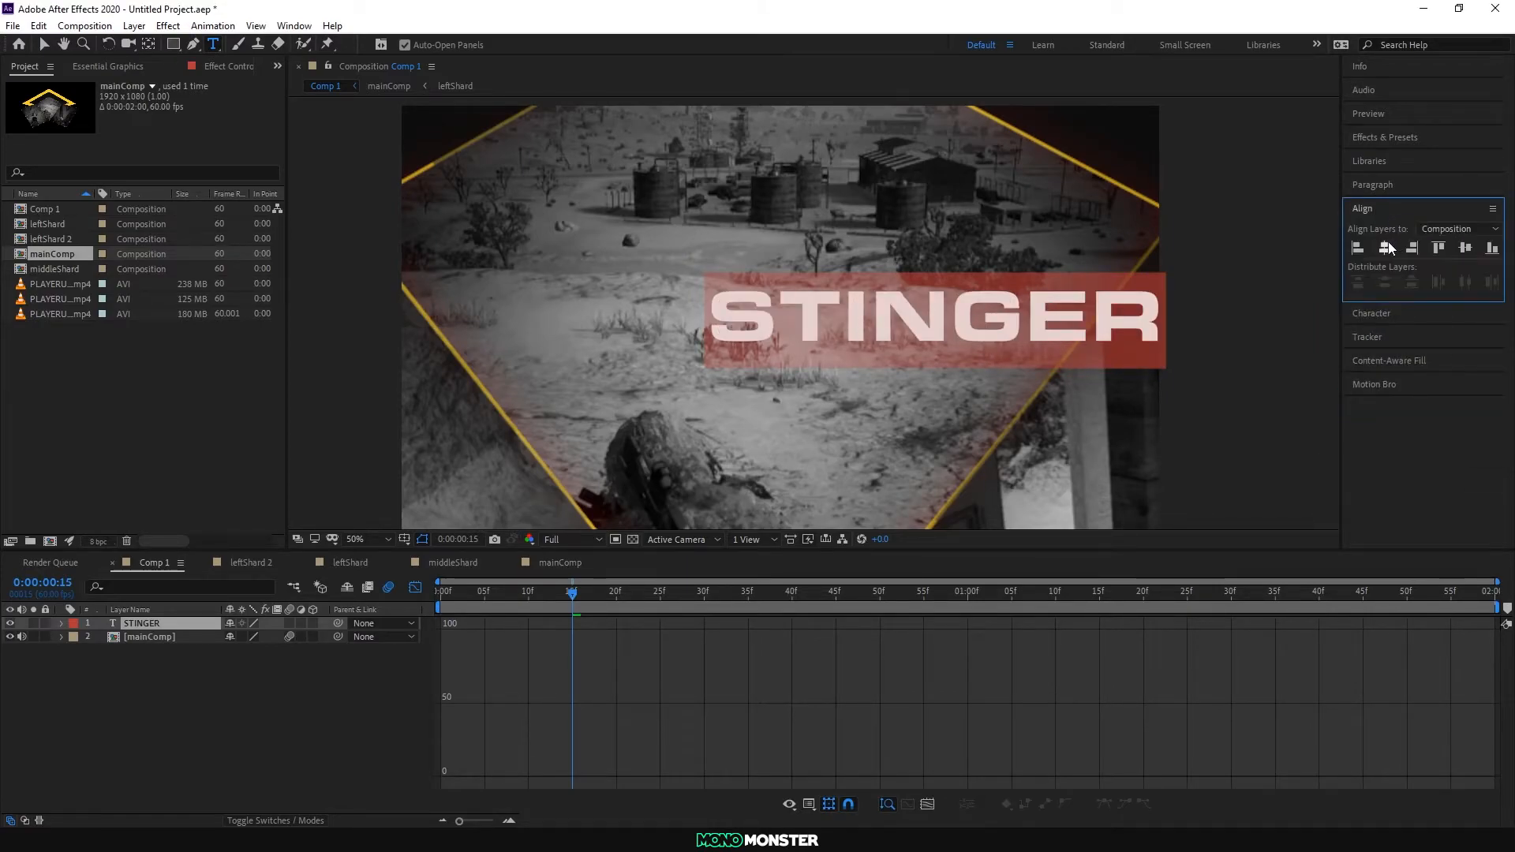
left_click(1386, 246)
key("Caps_Lock")
key("Caps_Lock")
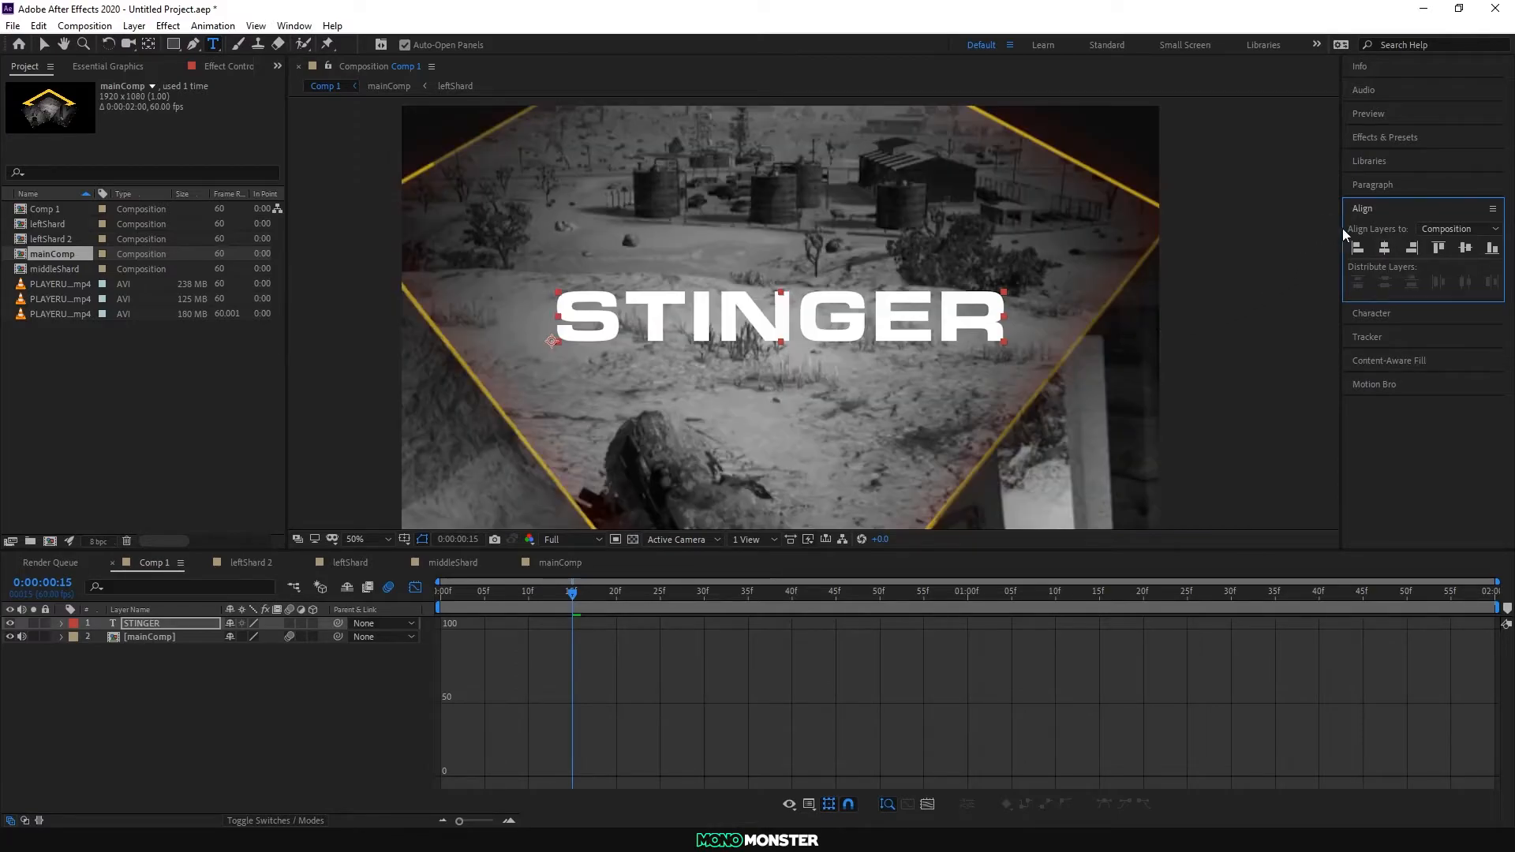
left_click(46, 45)
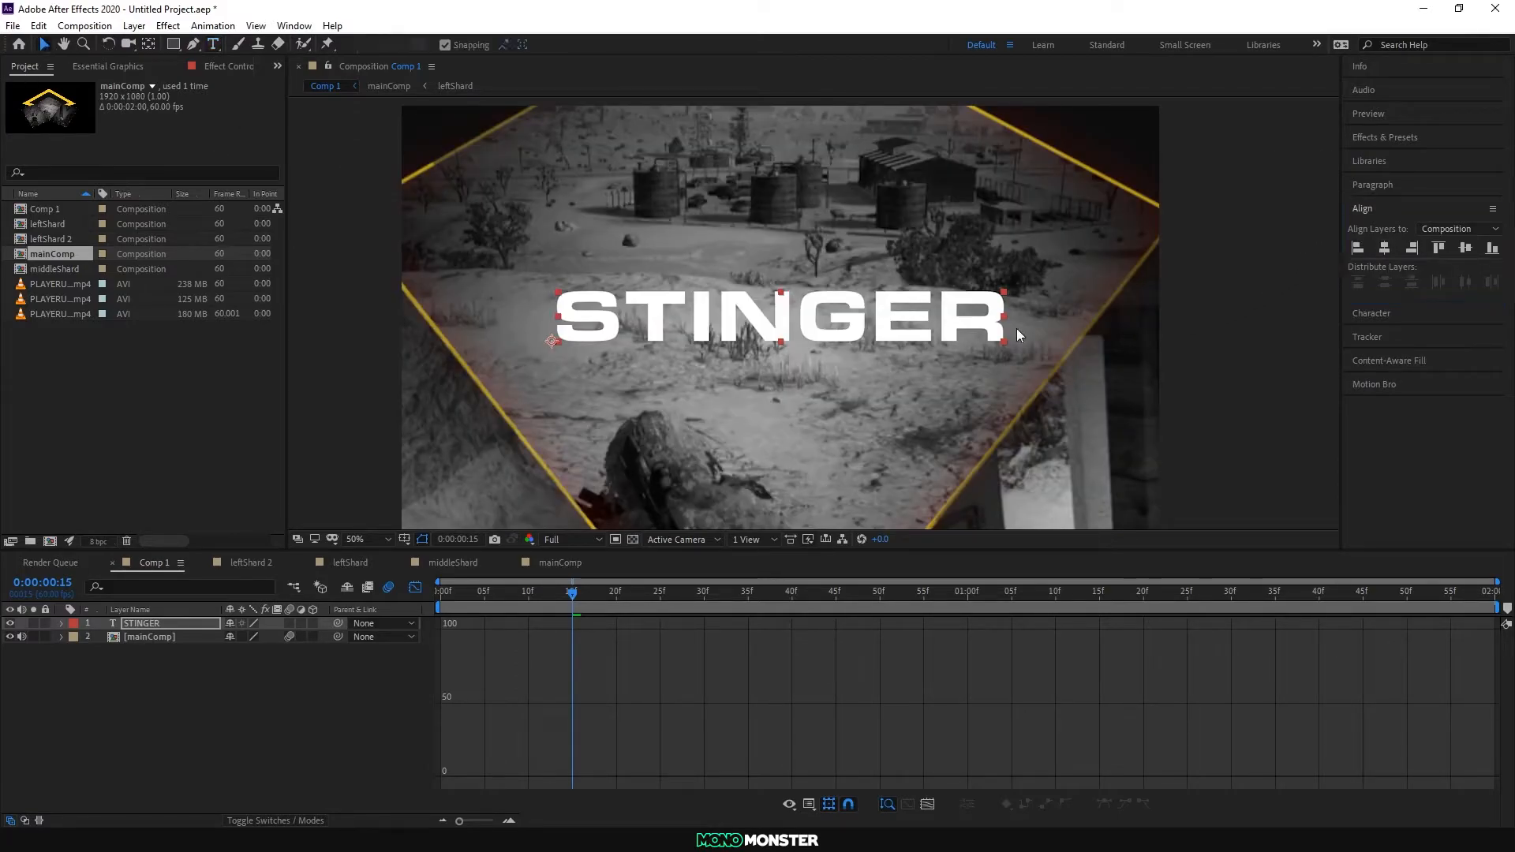
Step: Play Comp 1 to preview the STINGER title over the shard animation
left_click(1026, 325)
key("space")
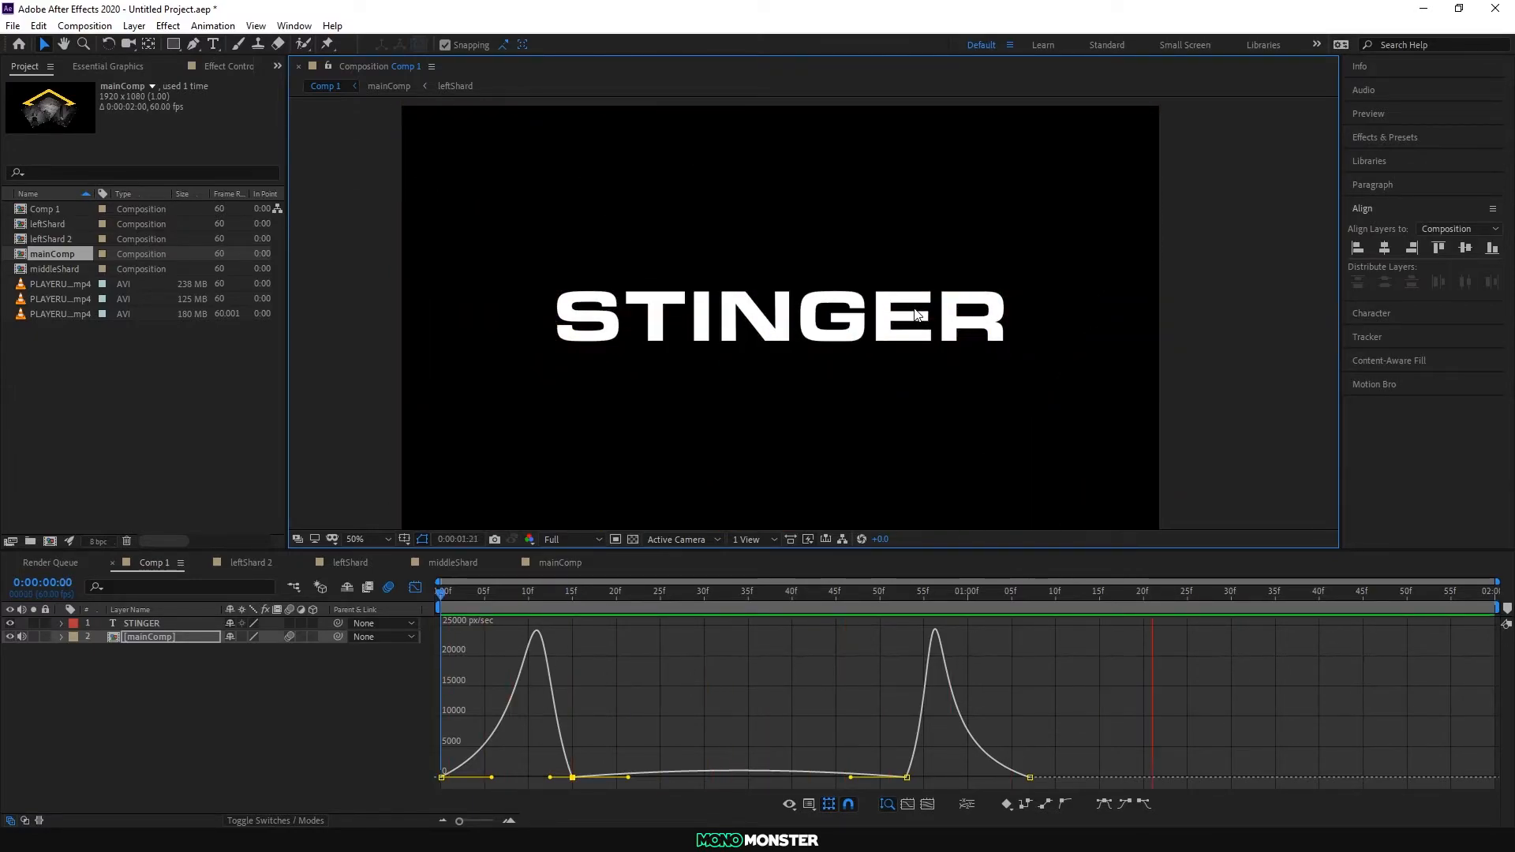
key("space")
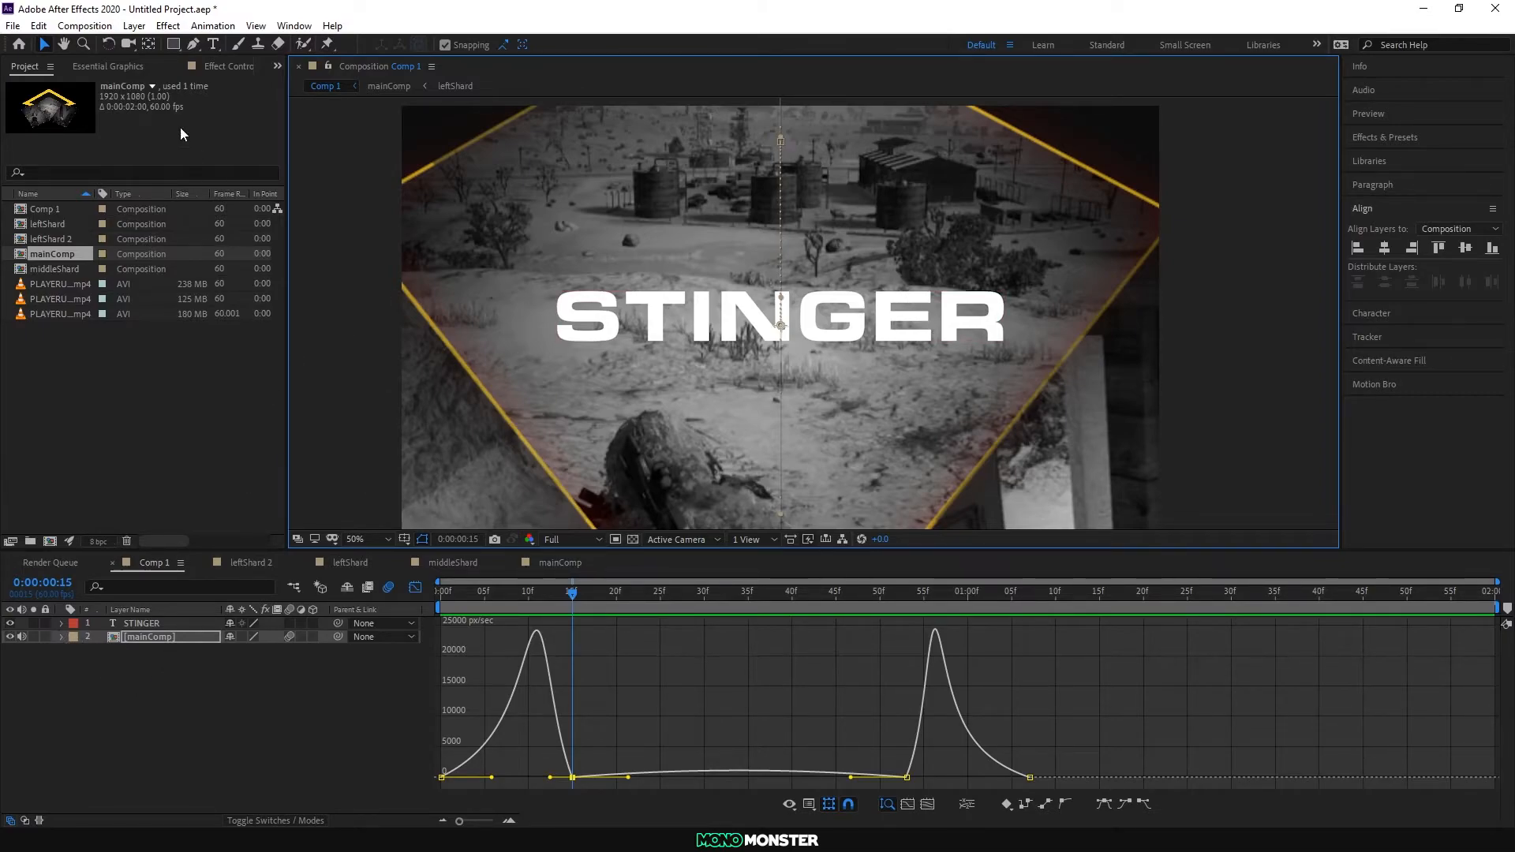
left_click(173, 45)
mouse_move(542, 279)
left_mouse_down()
mouse_move(671, 315)
mouse_move(1012, 353)
left_mouse_up()
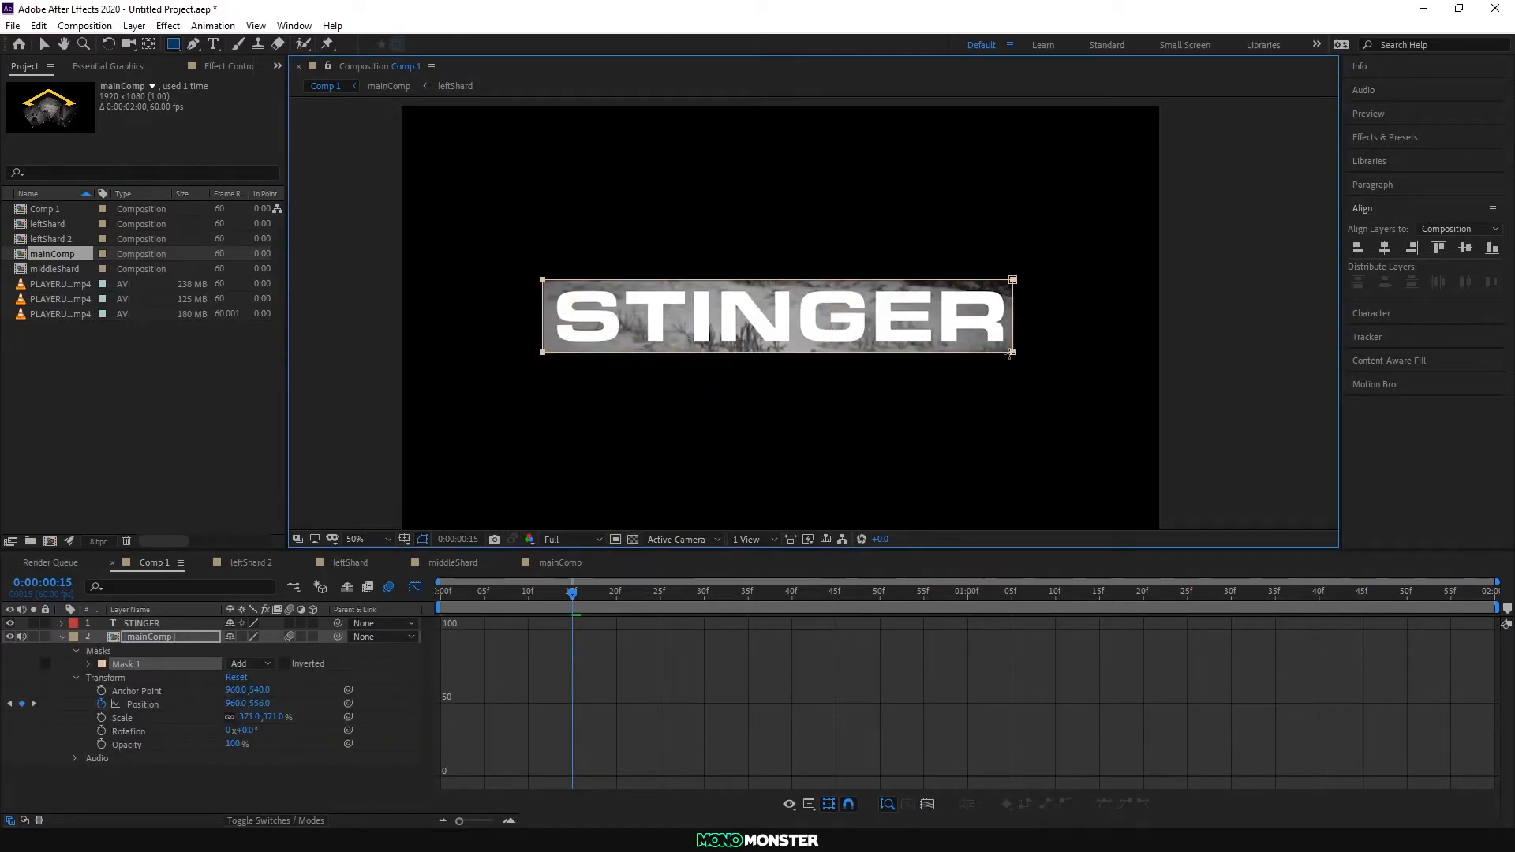
key("ctrl+z")
key("v")
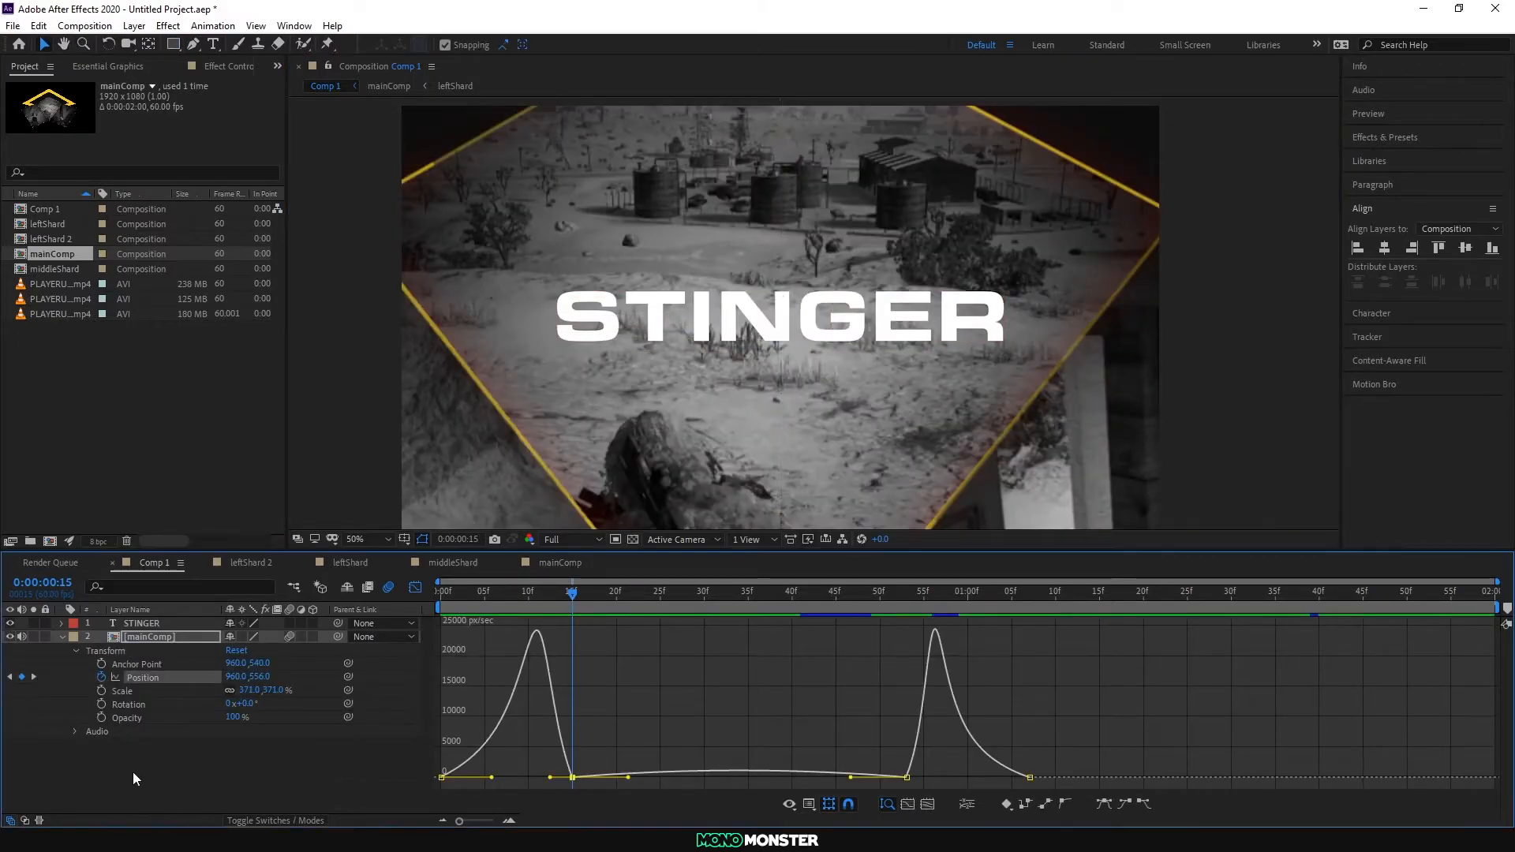
Step: With no layer selected, draw a black rectangle over the STINGER title as a new shape layer and remove its stroke
left_click(133, 779)
left_click(172, 45)
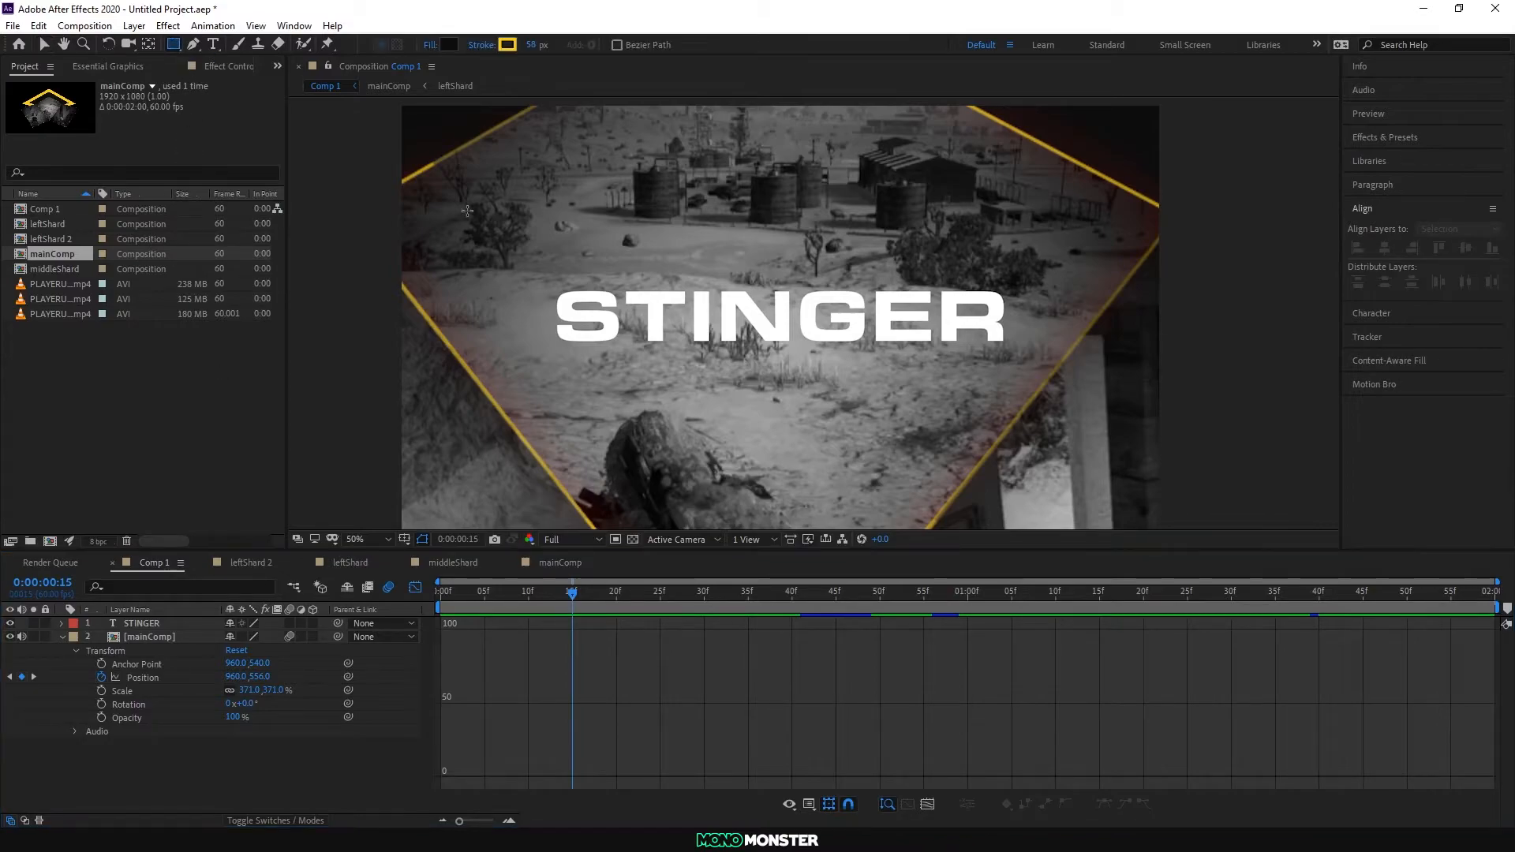
left_click_drag(544, 281, 1032, 369)
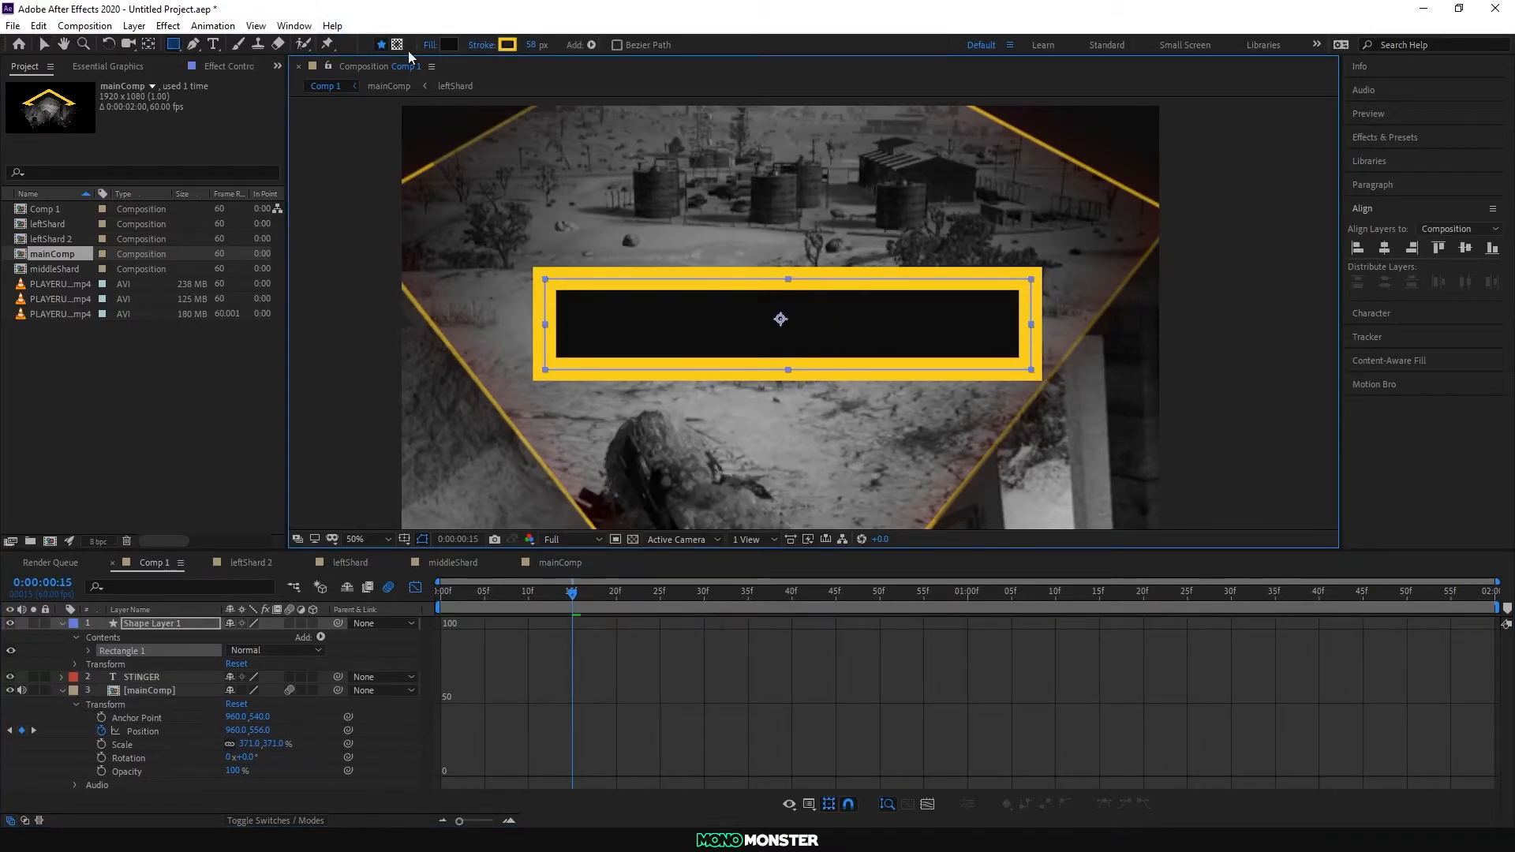
left_click(473, 44)
left_click(801, 397)
left_click(839, 484)
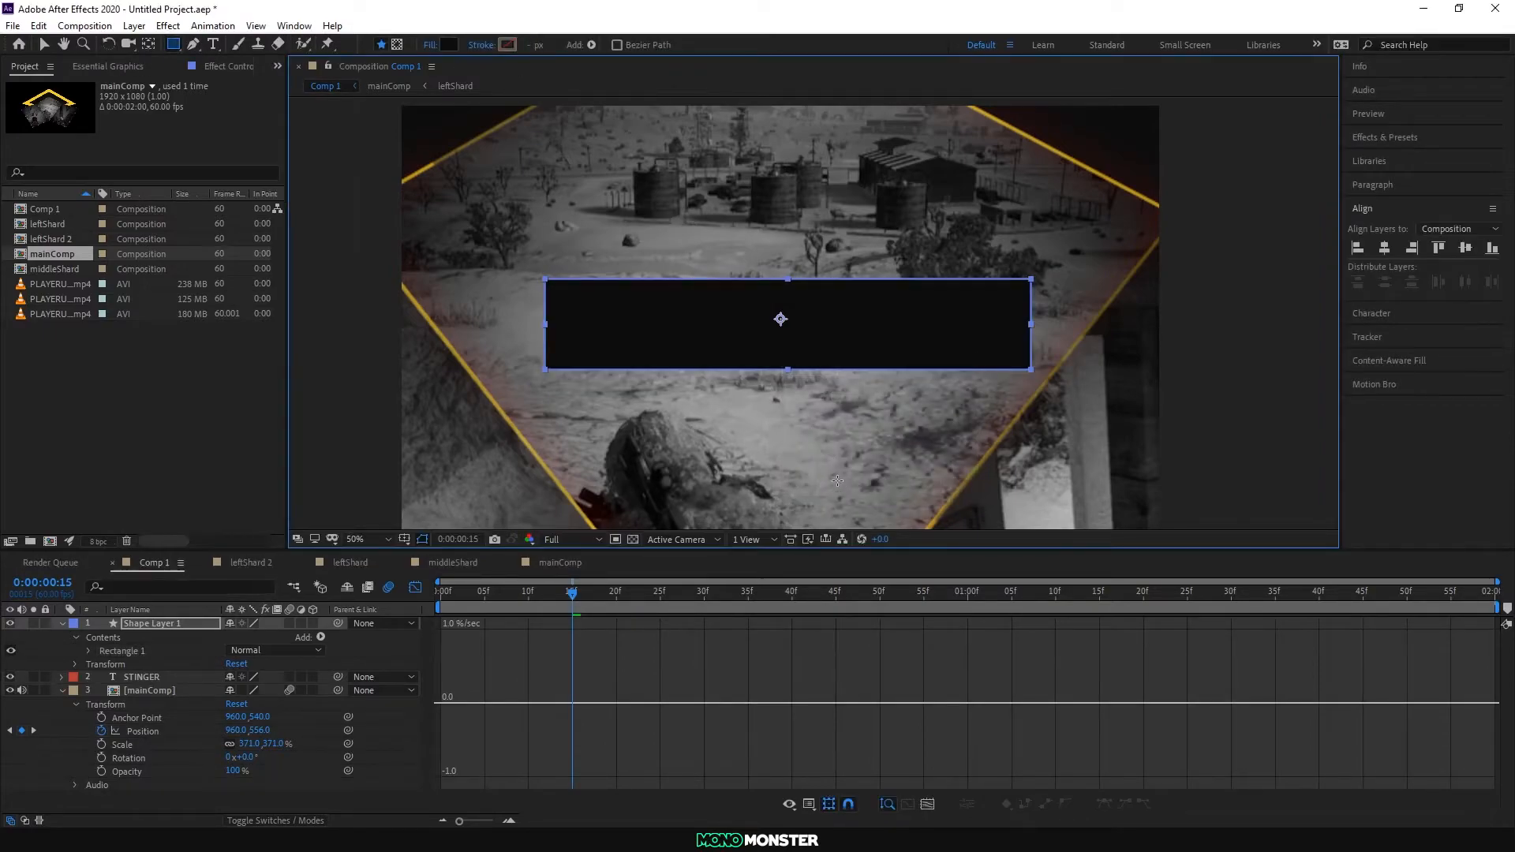
Step: Place the rectangle's shape layer directly beneath the STINGER layer and center it horizontally and vertically in the composition
left_click_drag(141, 628, 155, 678)
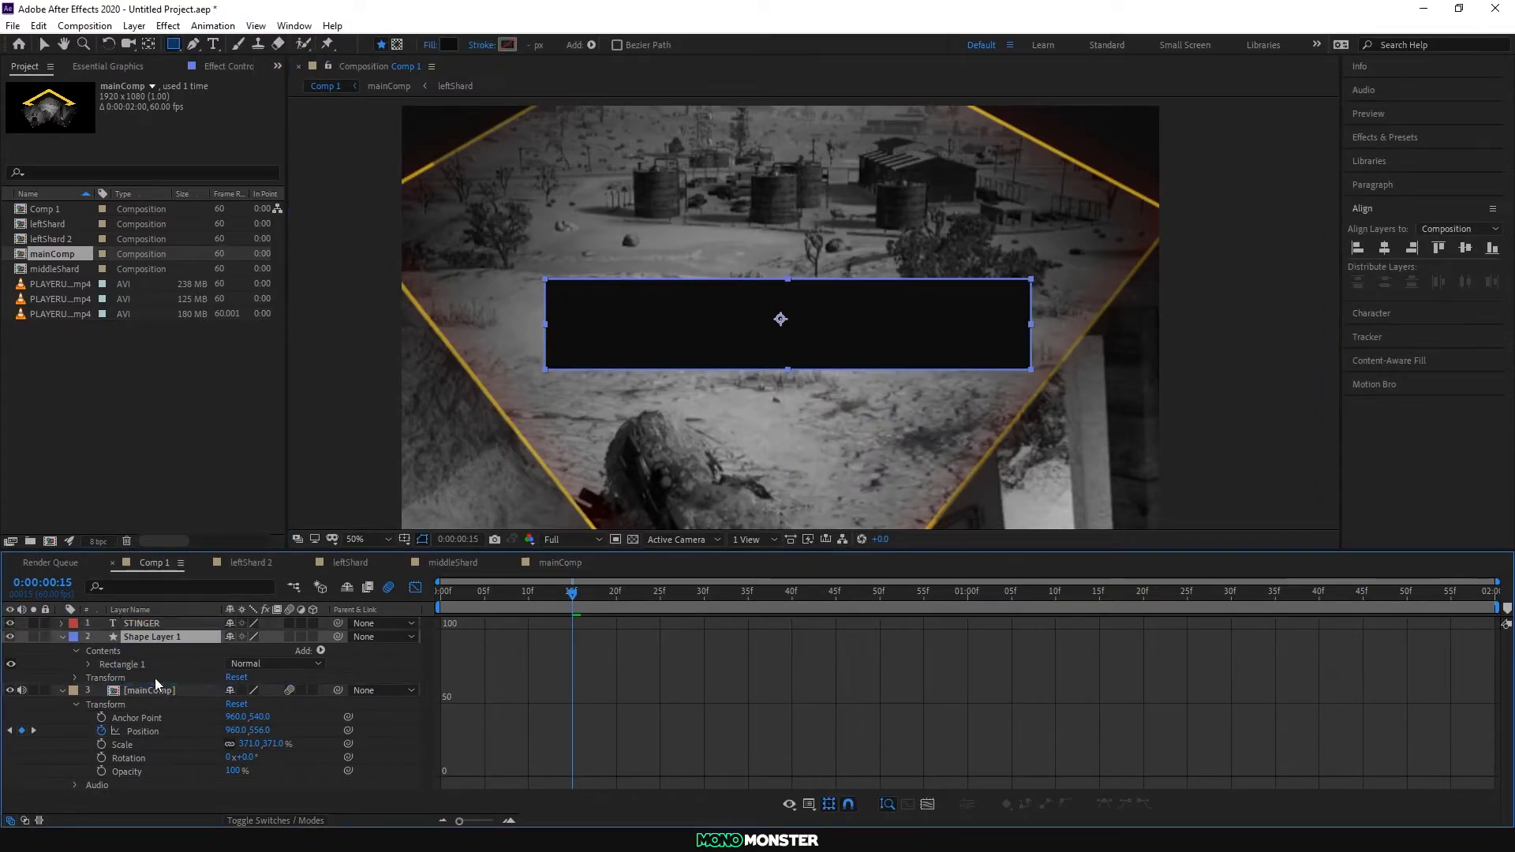
left_click(1384, 247)
left_click(1464, 248)
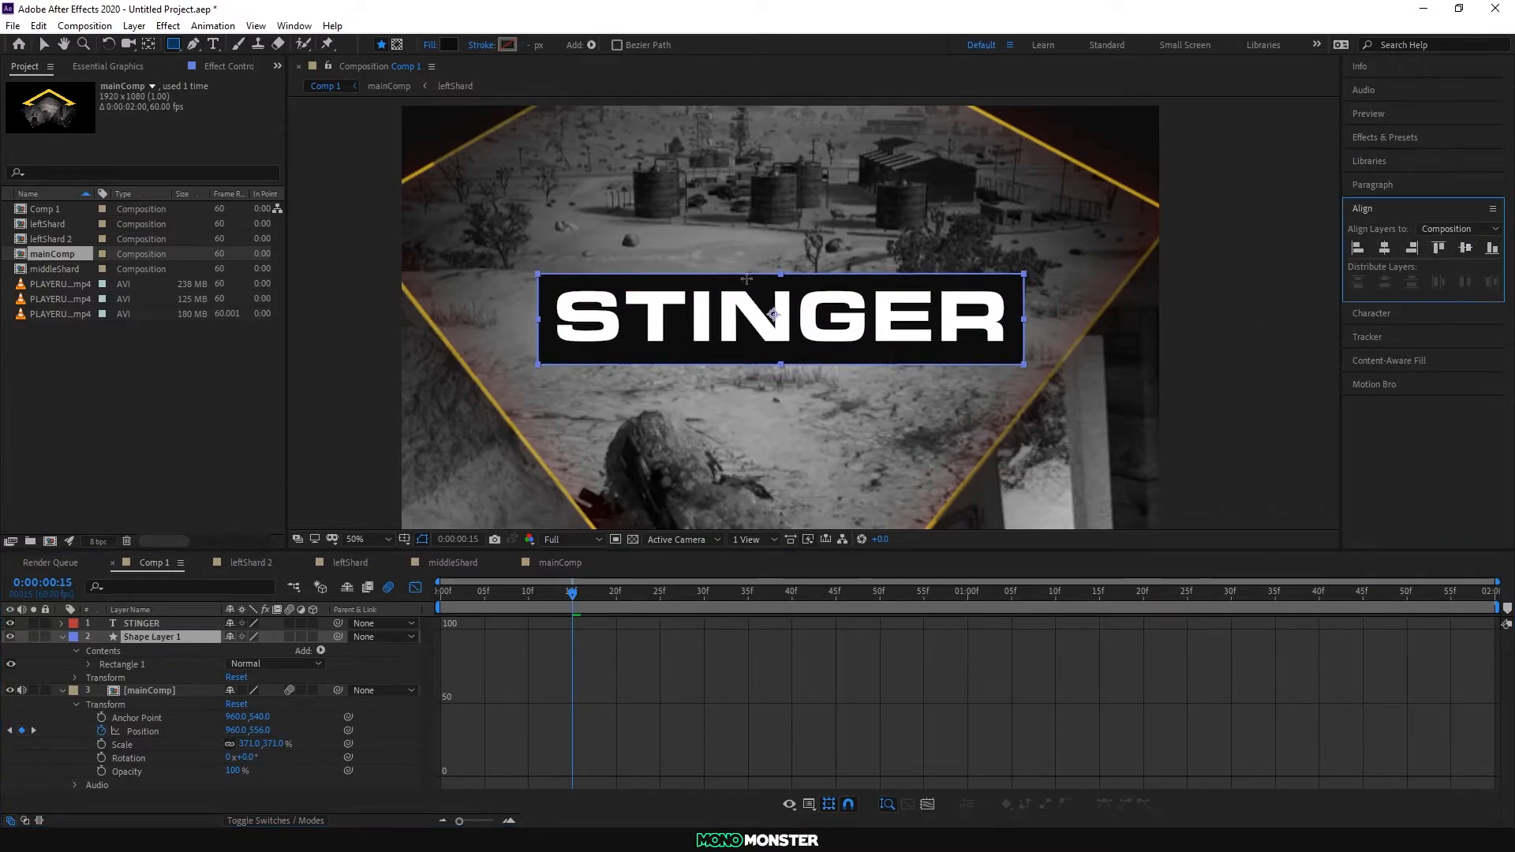
Step: Shrink the black rectangle symmetrically in height and width to fit closely around the STINGER text
left_click(44, 44)
left_click_drag(775, 273, 784, 282)
left_click_drag(1022, 320, 1017, 322)
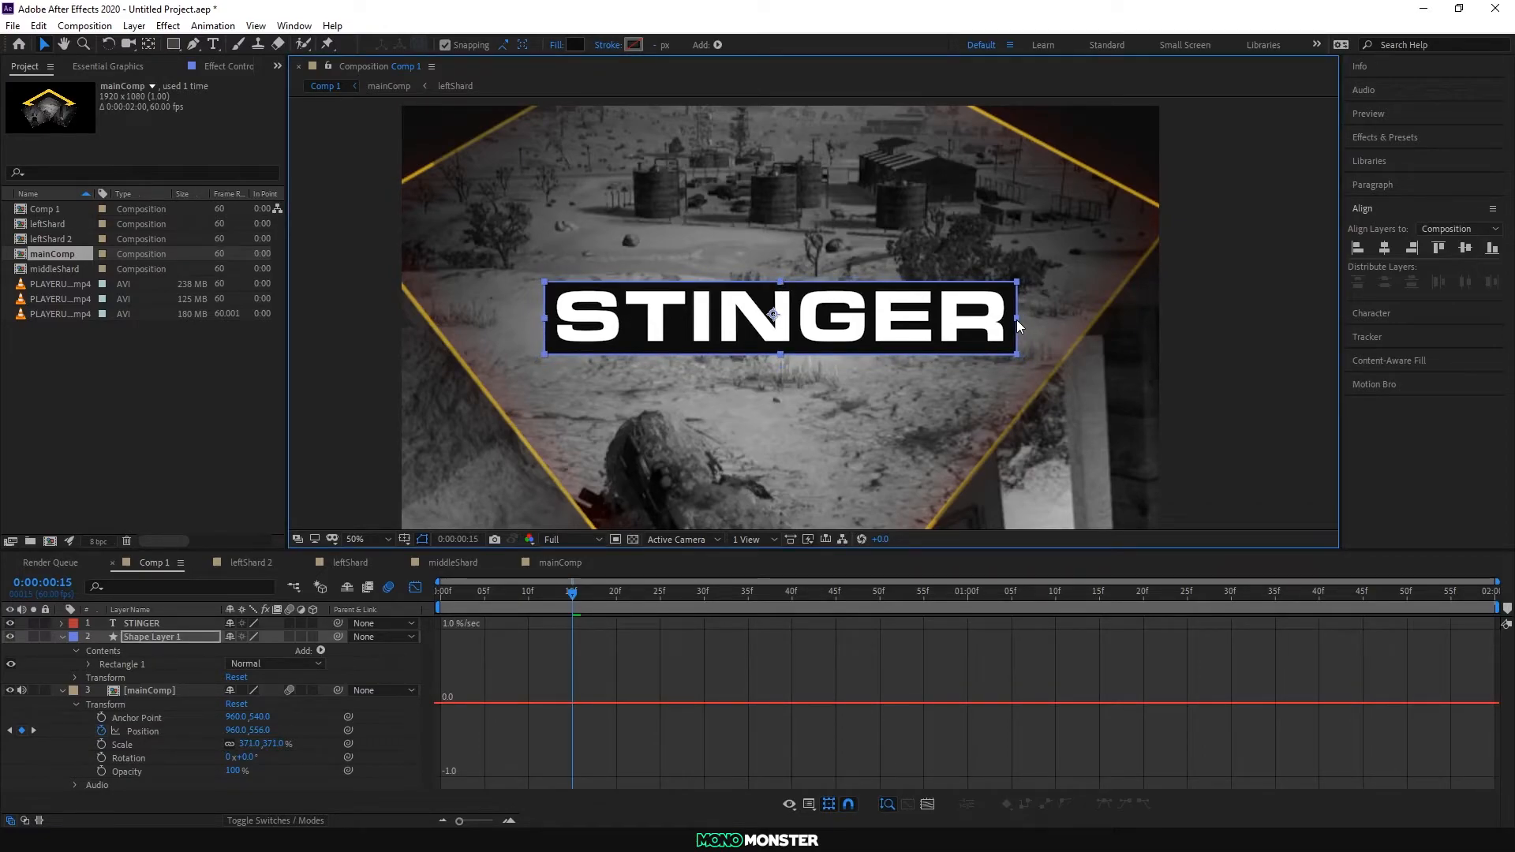
Step: Duplicate the rectangle's shape layer twice and place one copy above the STINGER layer
left_click(142, 637)
key("ctrl+d")
key("ctrl+d")
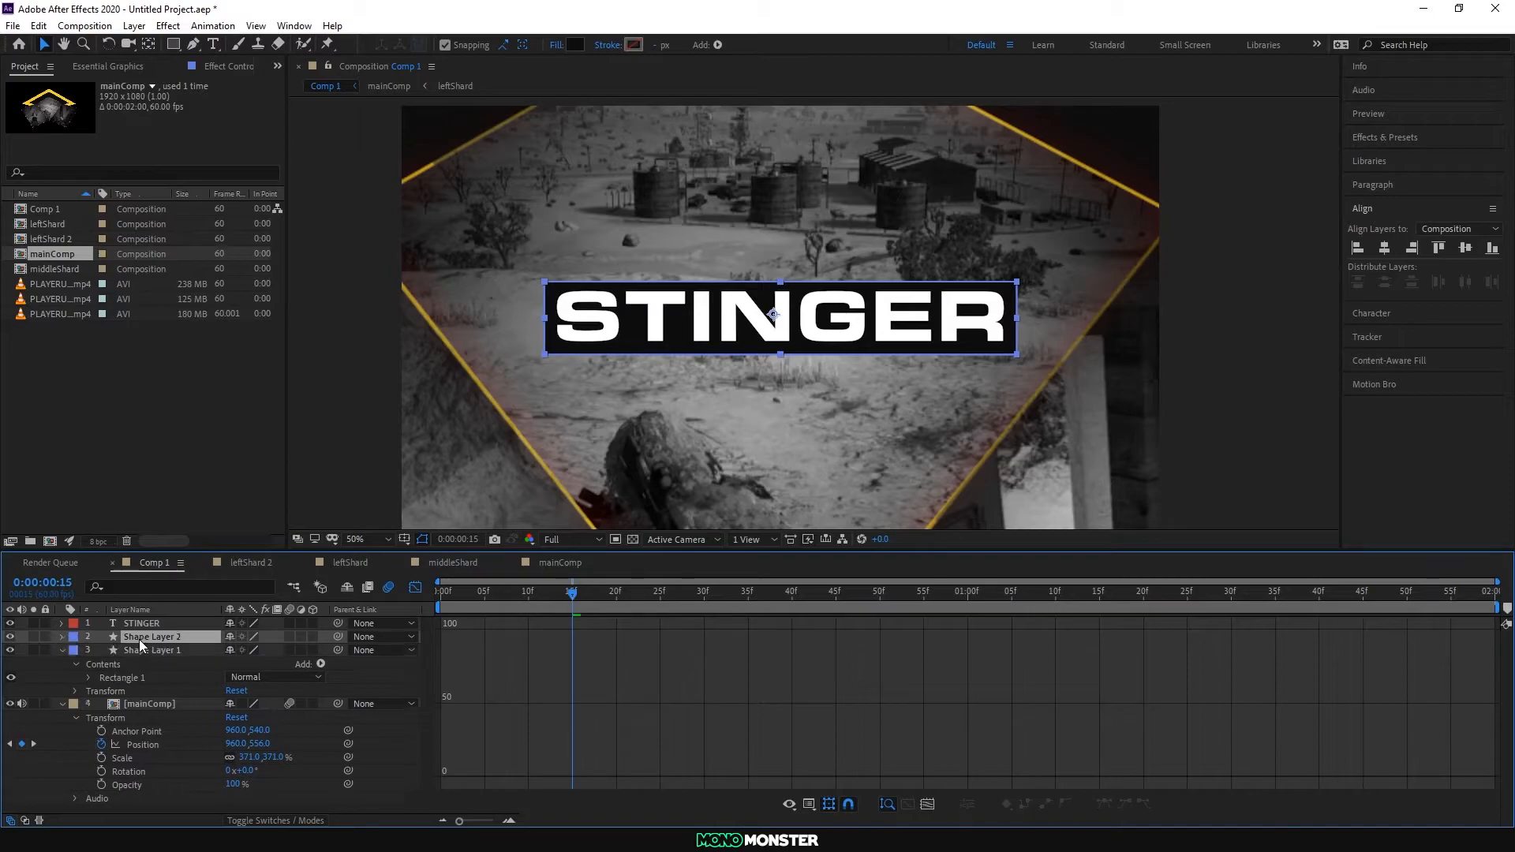
left_click_drag(148, 641, 150, 622)
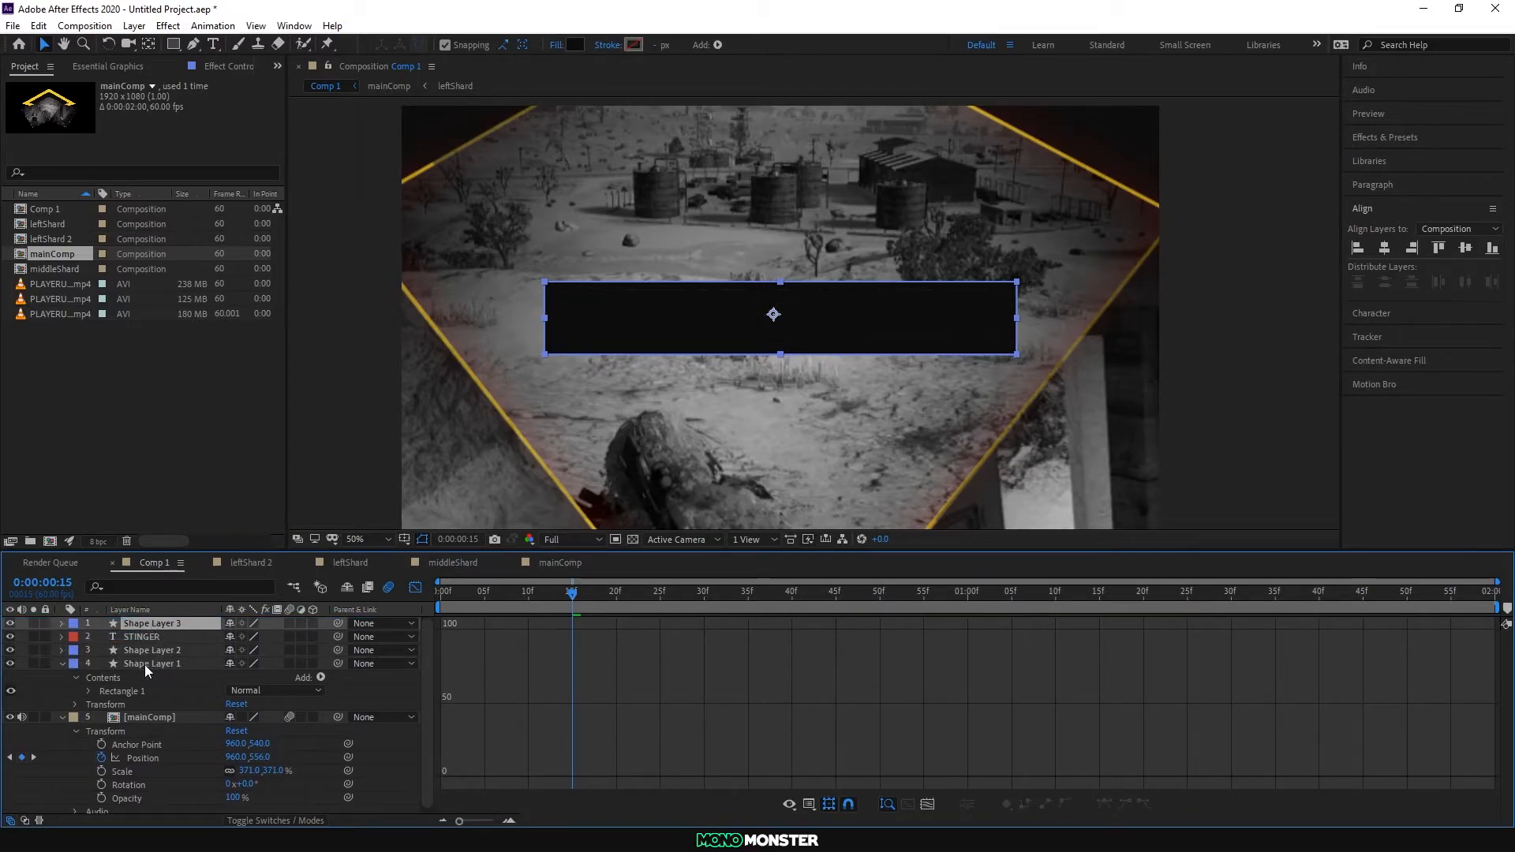
Step: Rename the rectangle copy below STINGER as boxmask and the copy above it as textmask
left_click(140, 650)
right_click(157, 649)
left_click(191, 619)
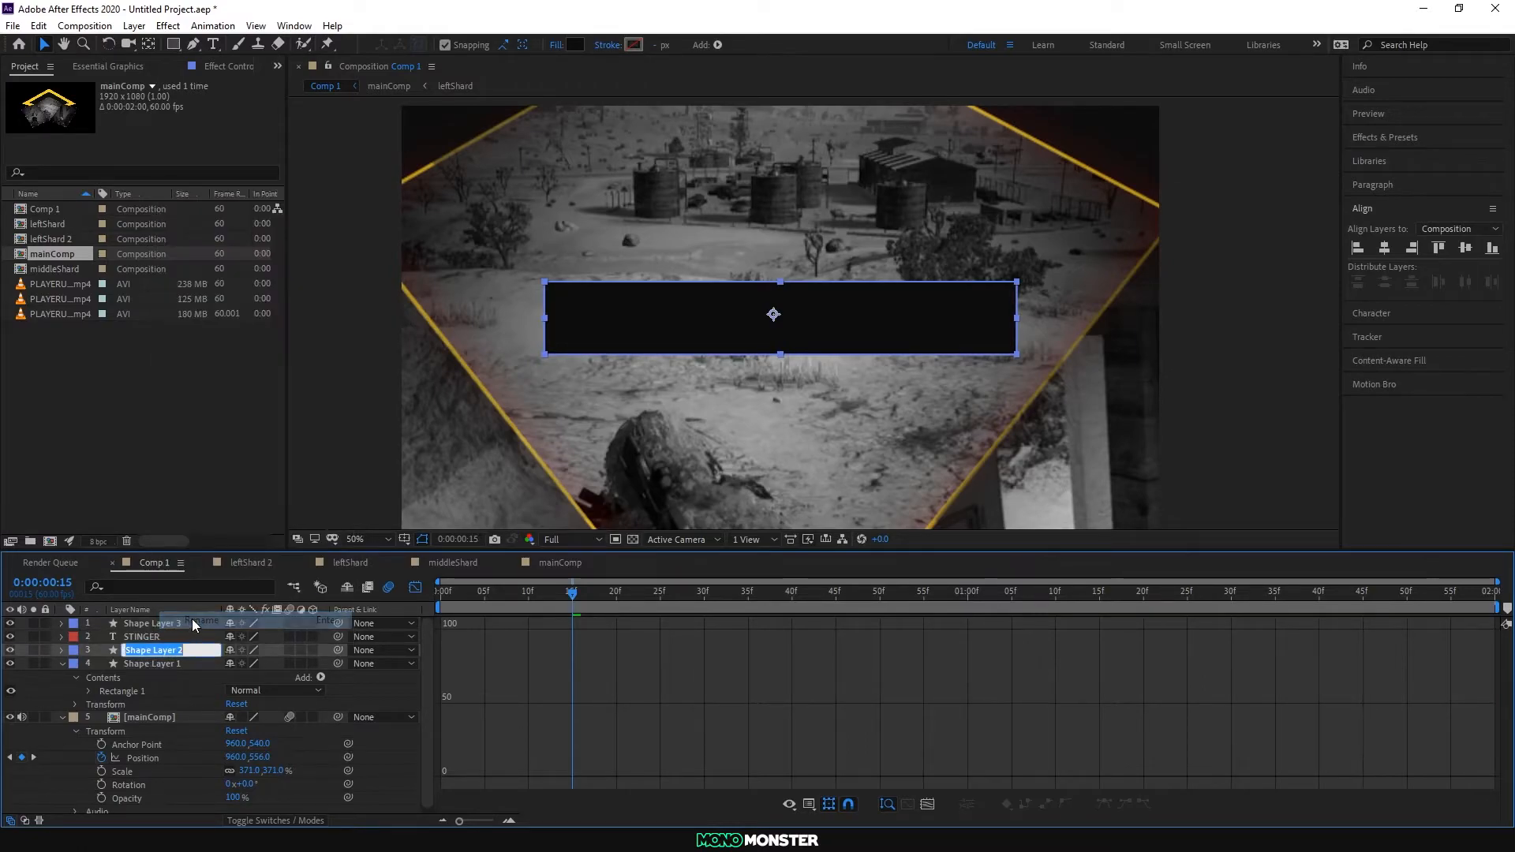
type("boxmask")
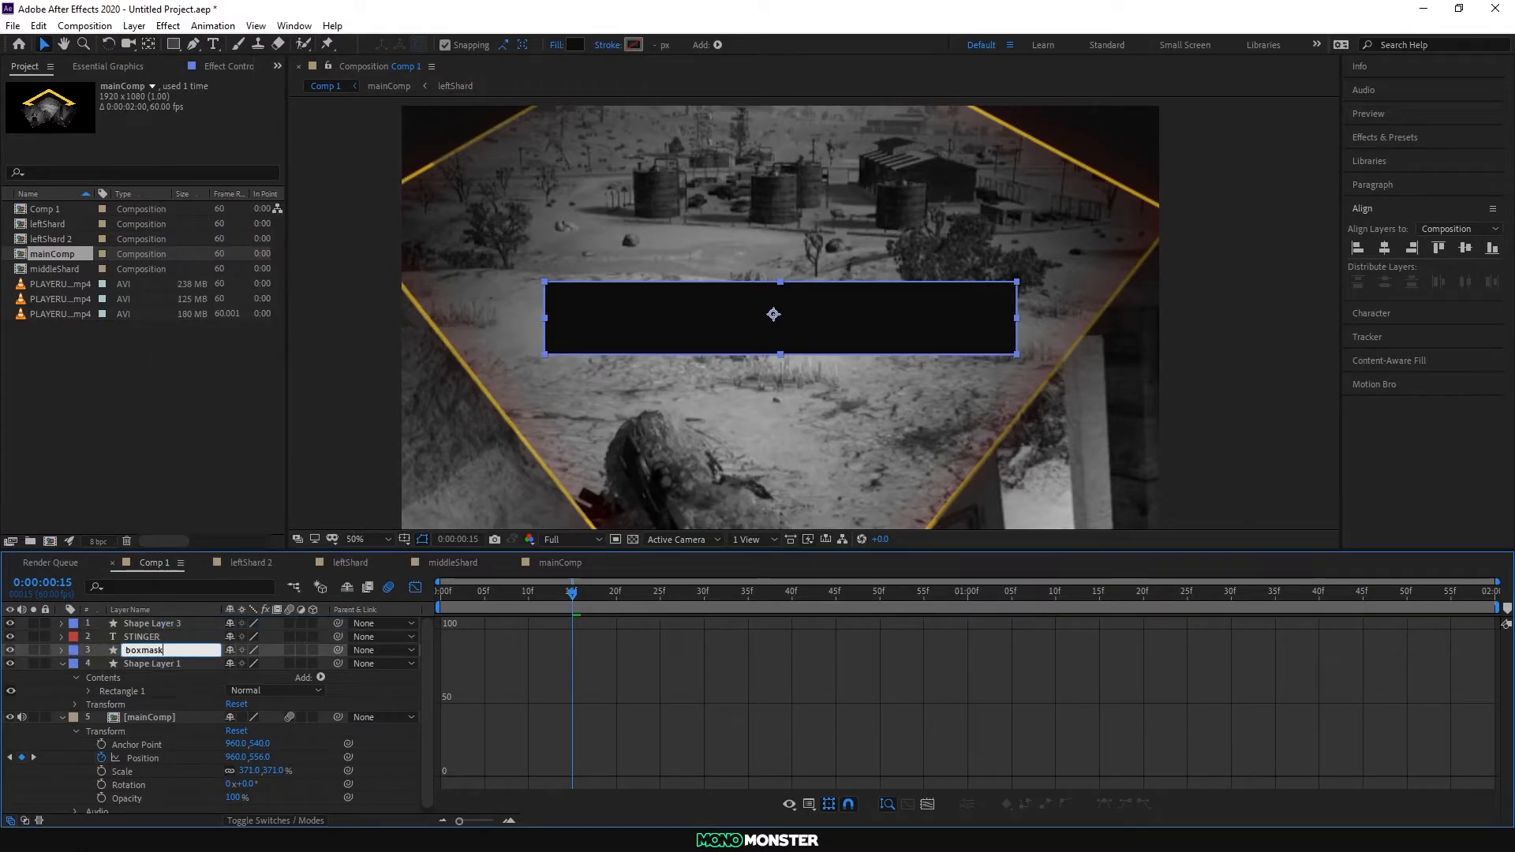
key("Return")
right_click(163, 620)
left_click(221, 587)
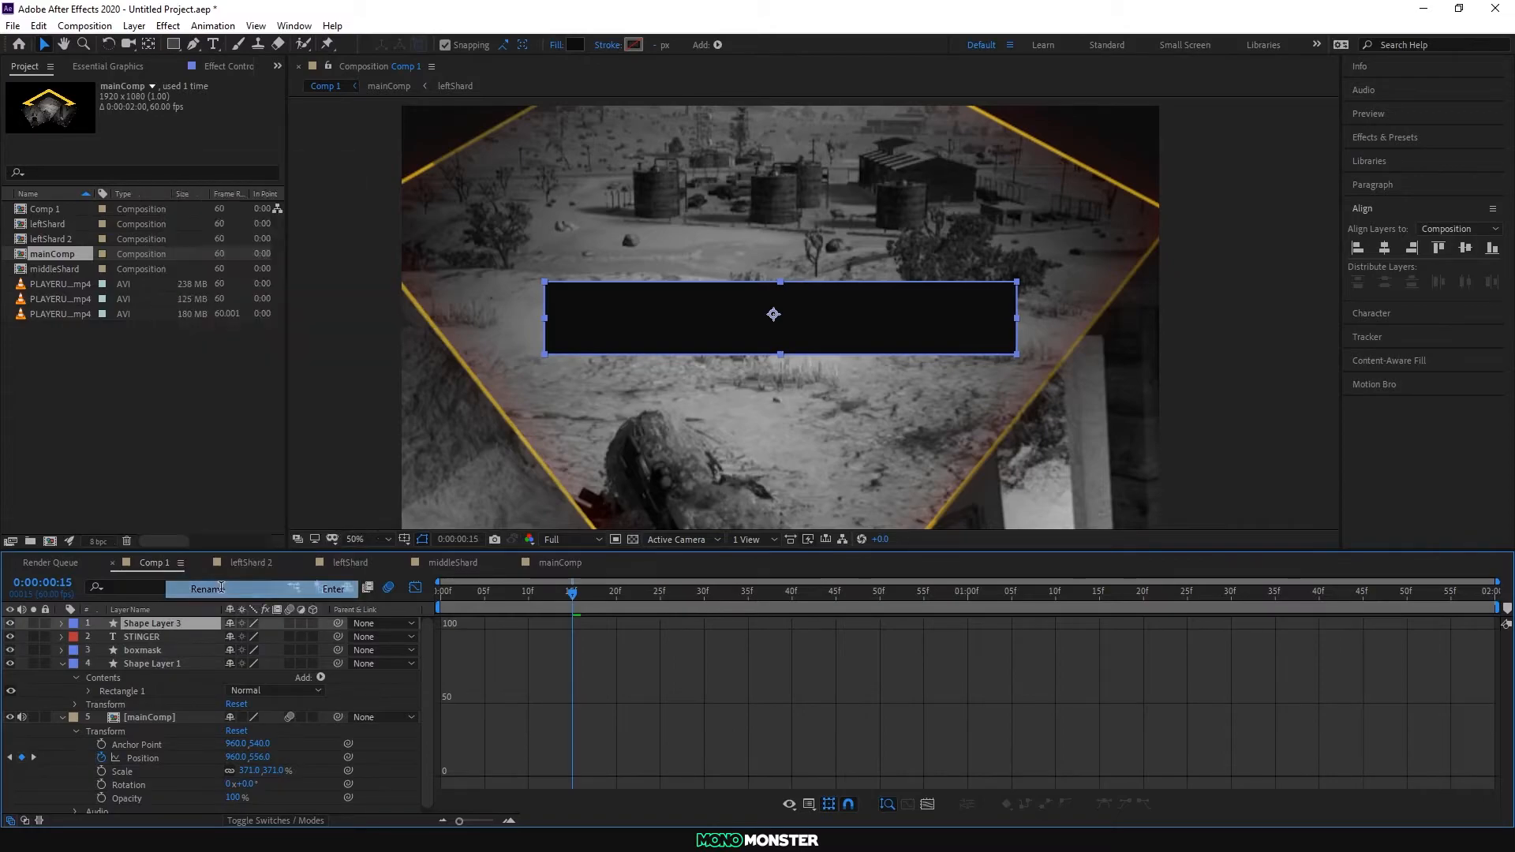
type("textmask")
key("Return")
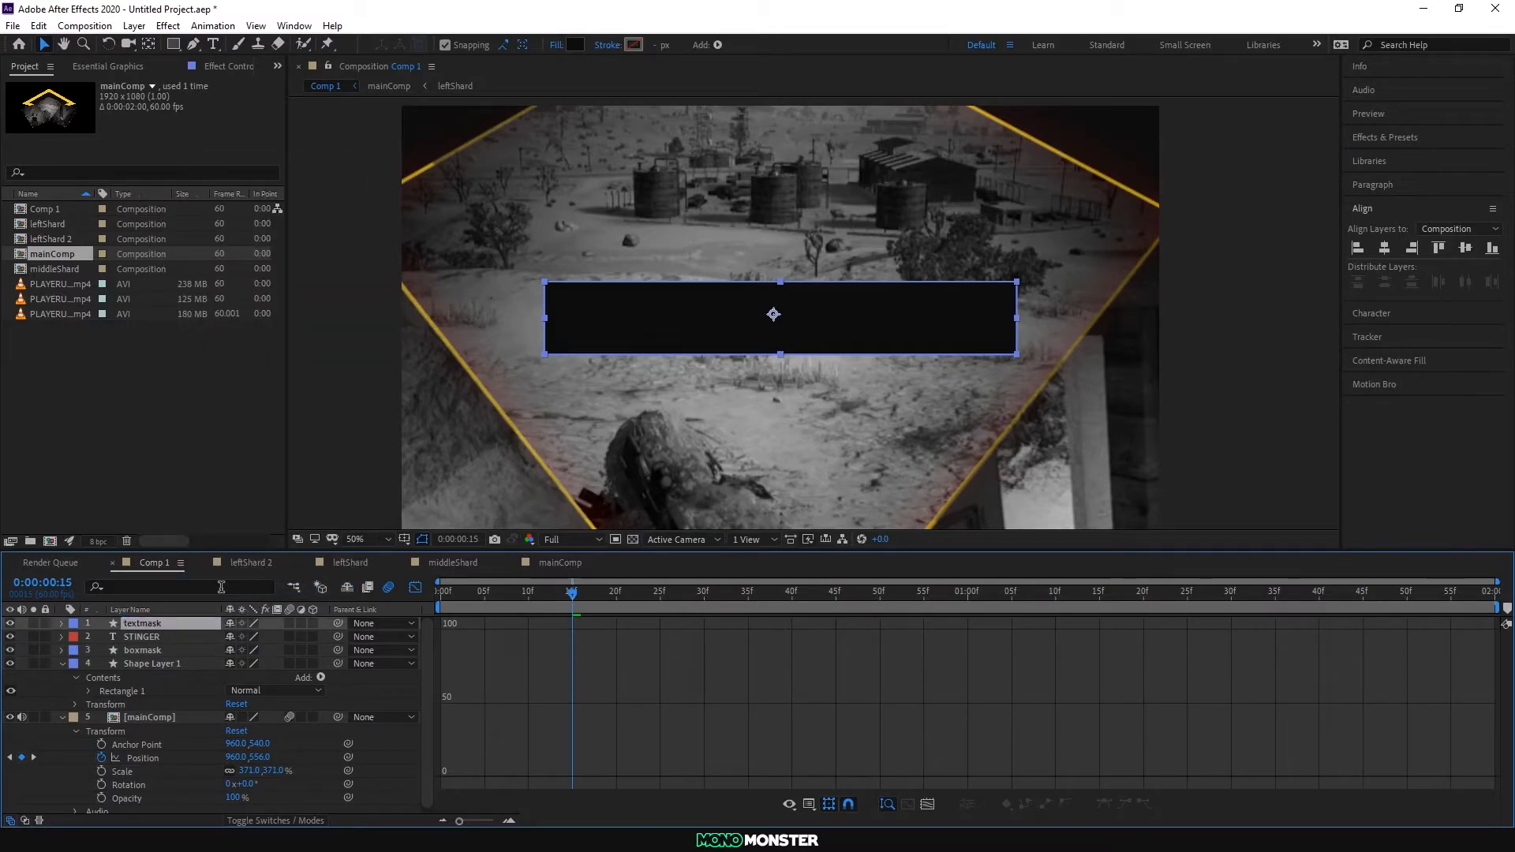
Step: Widen boxmask evenly past both ends of the black box and assign it as the Alpha Matte of Shape Layer 1
left_click(150, 650)
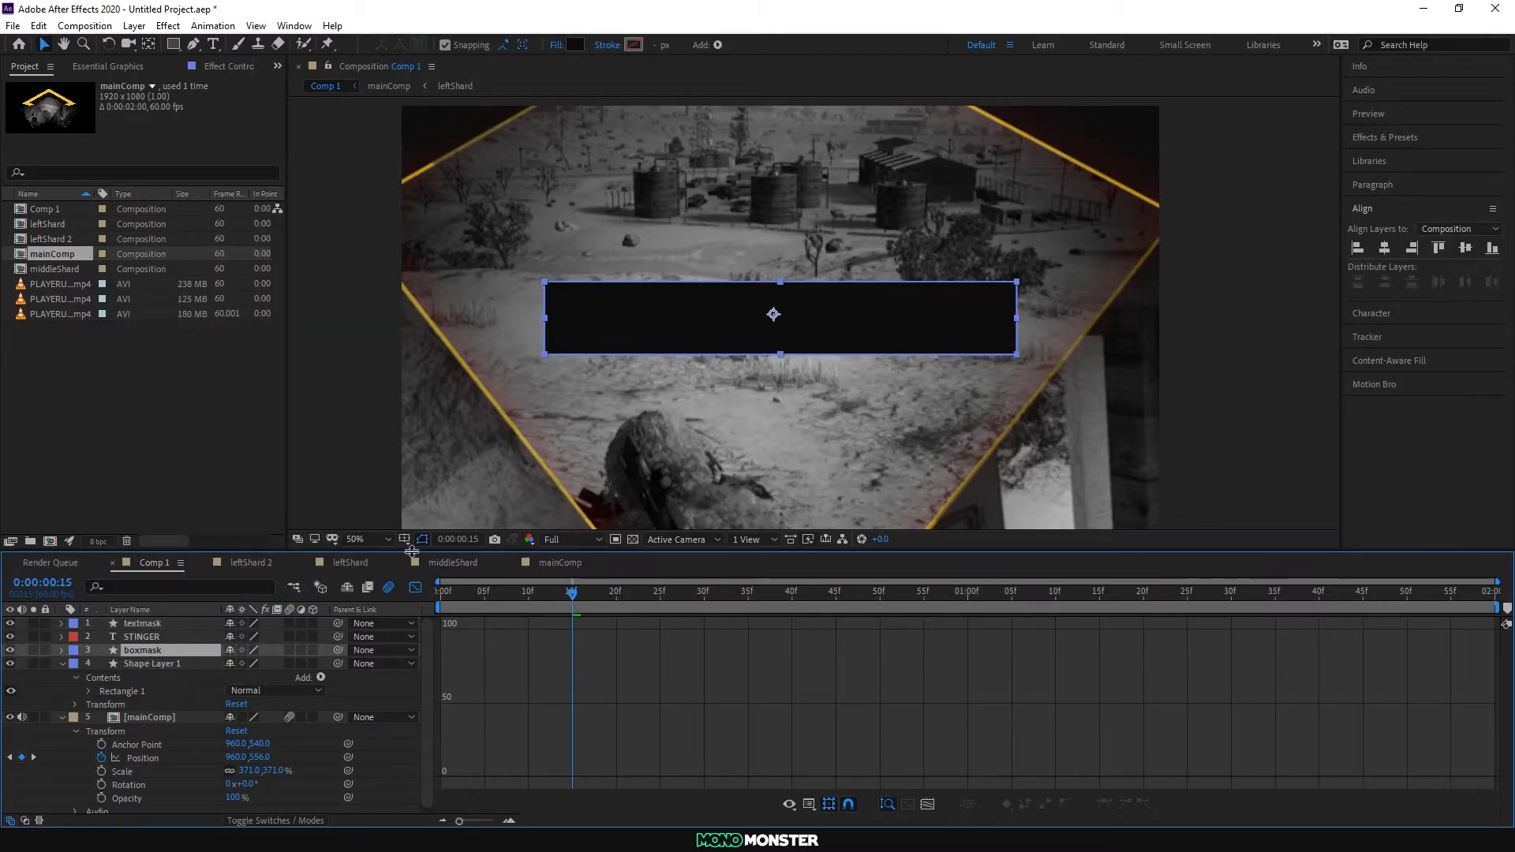
left_click_drag(1016, 318, 1077, 318)
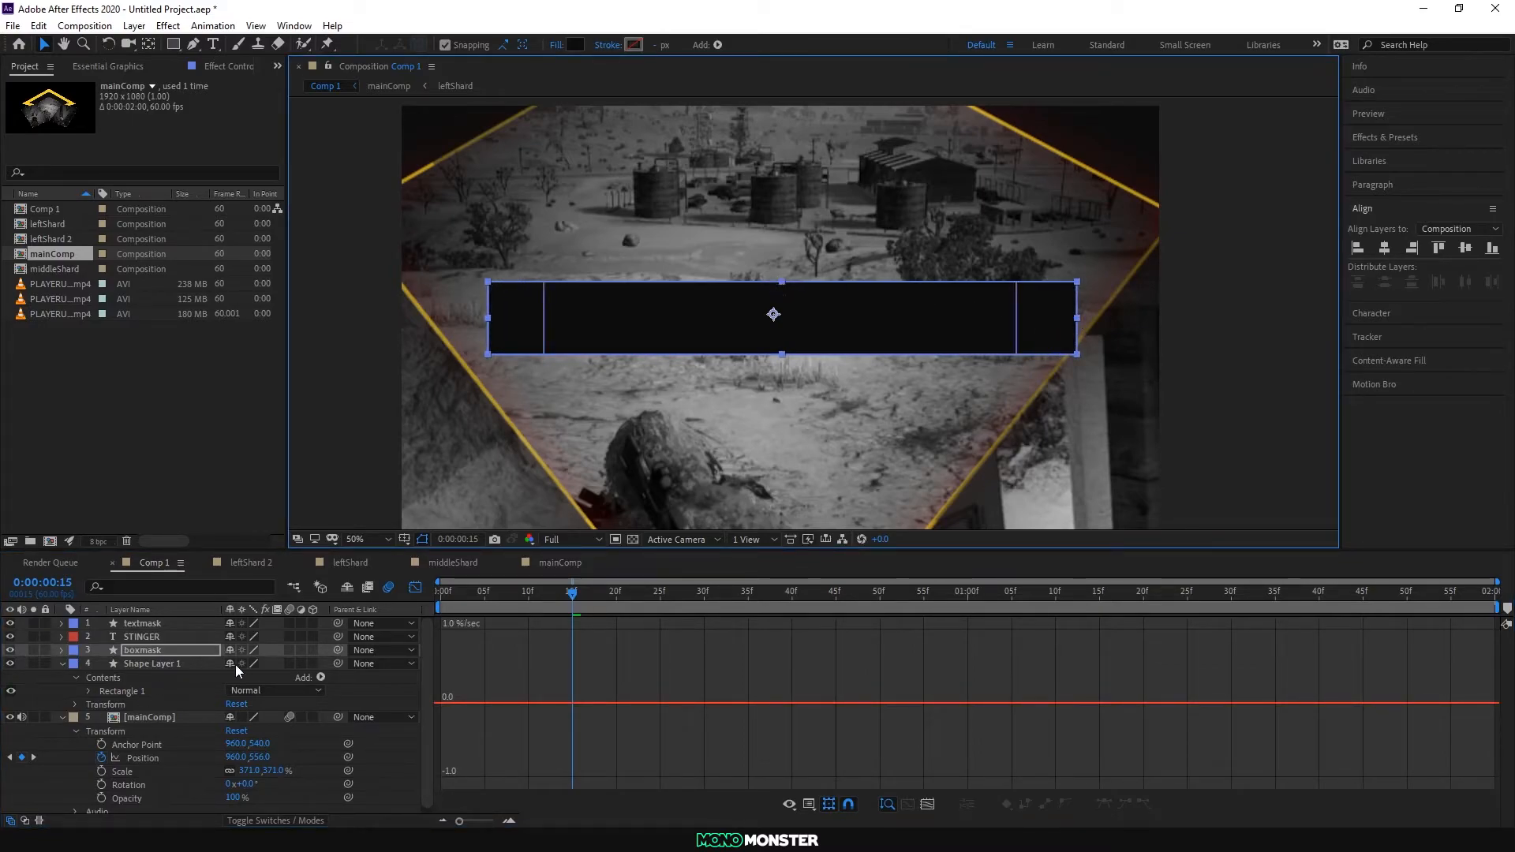
left_click(154, 664)
left_click(276, 821)
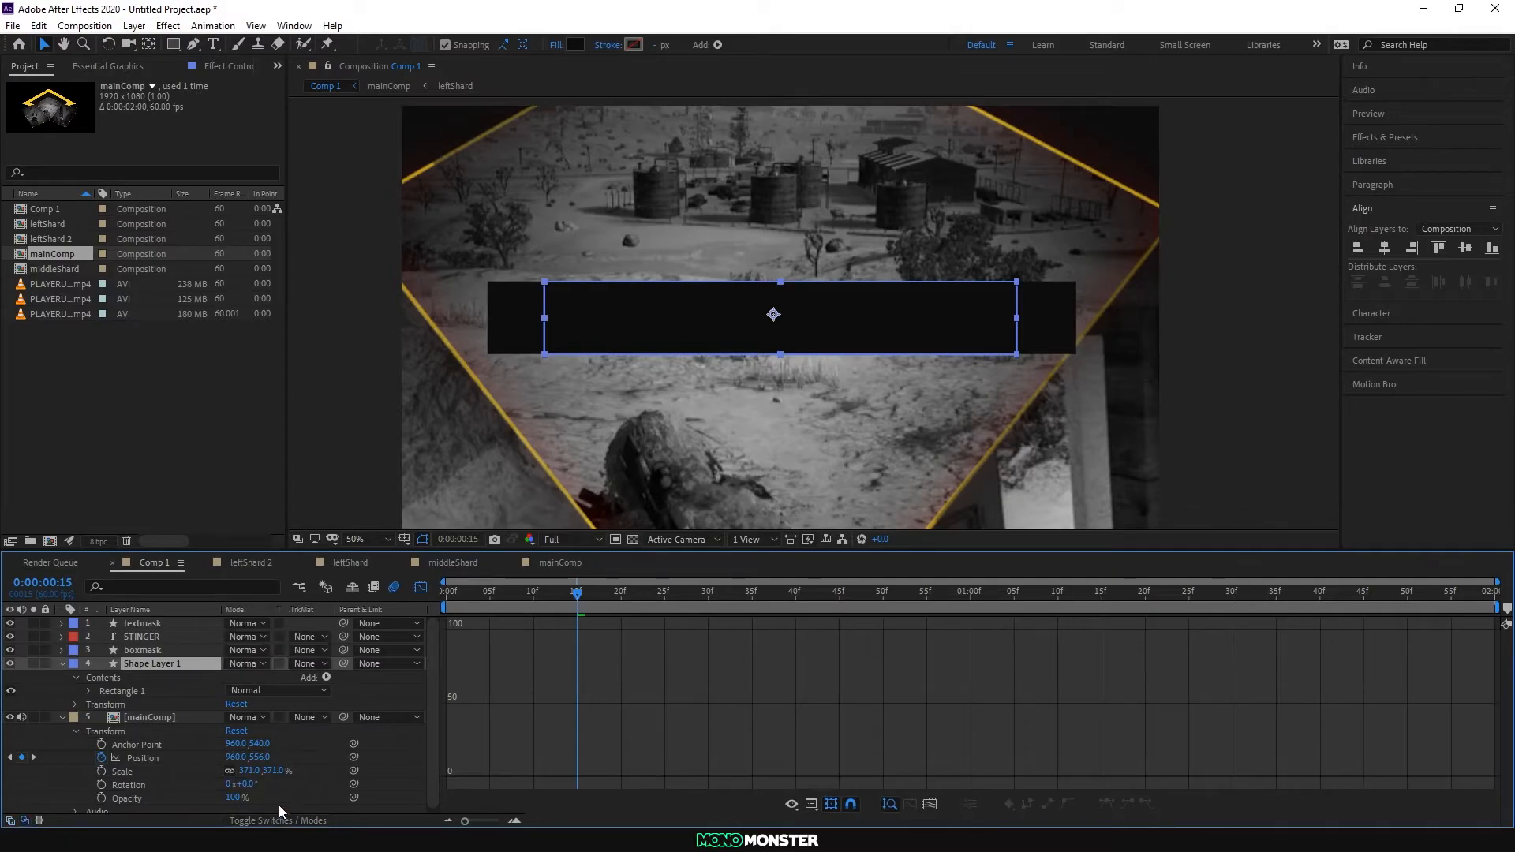
left_click(304, 663)
left_click(169, 660)
left_click(308, 665)
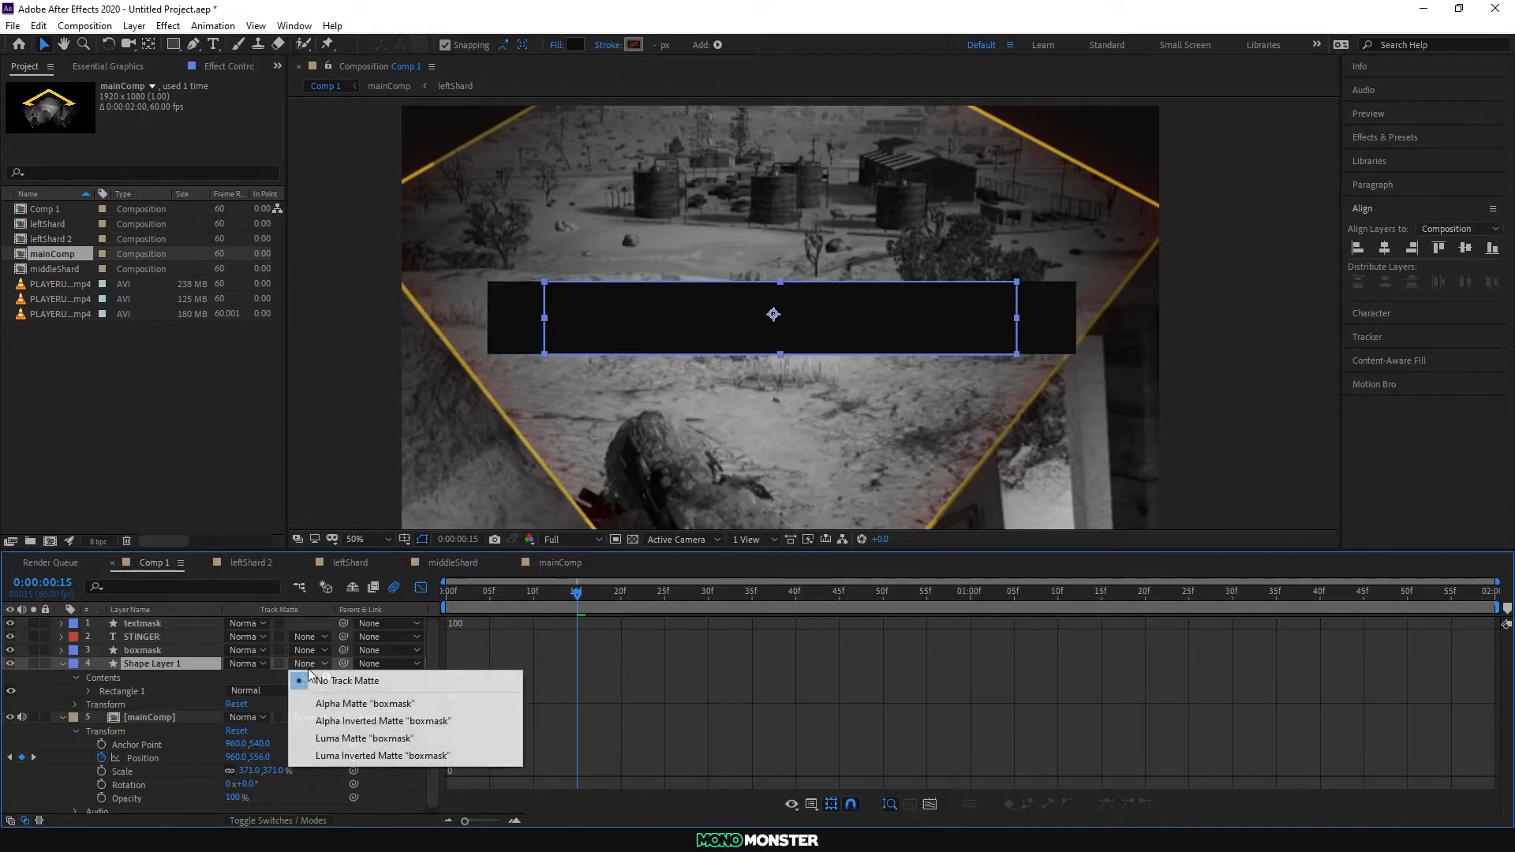
left_click(357, 704)
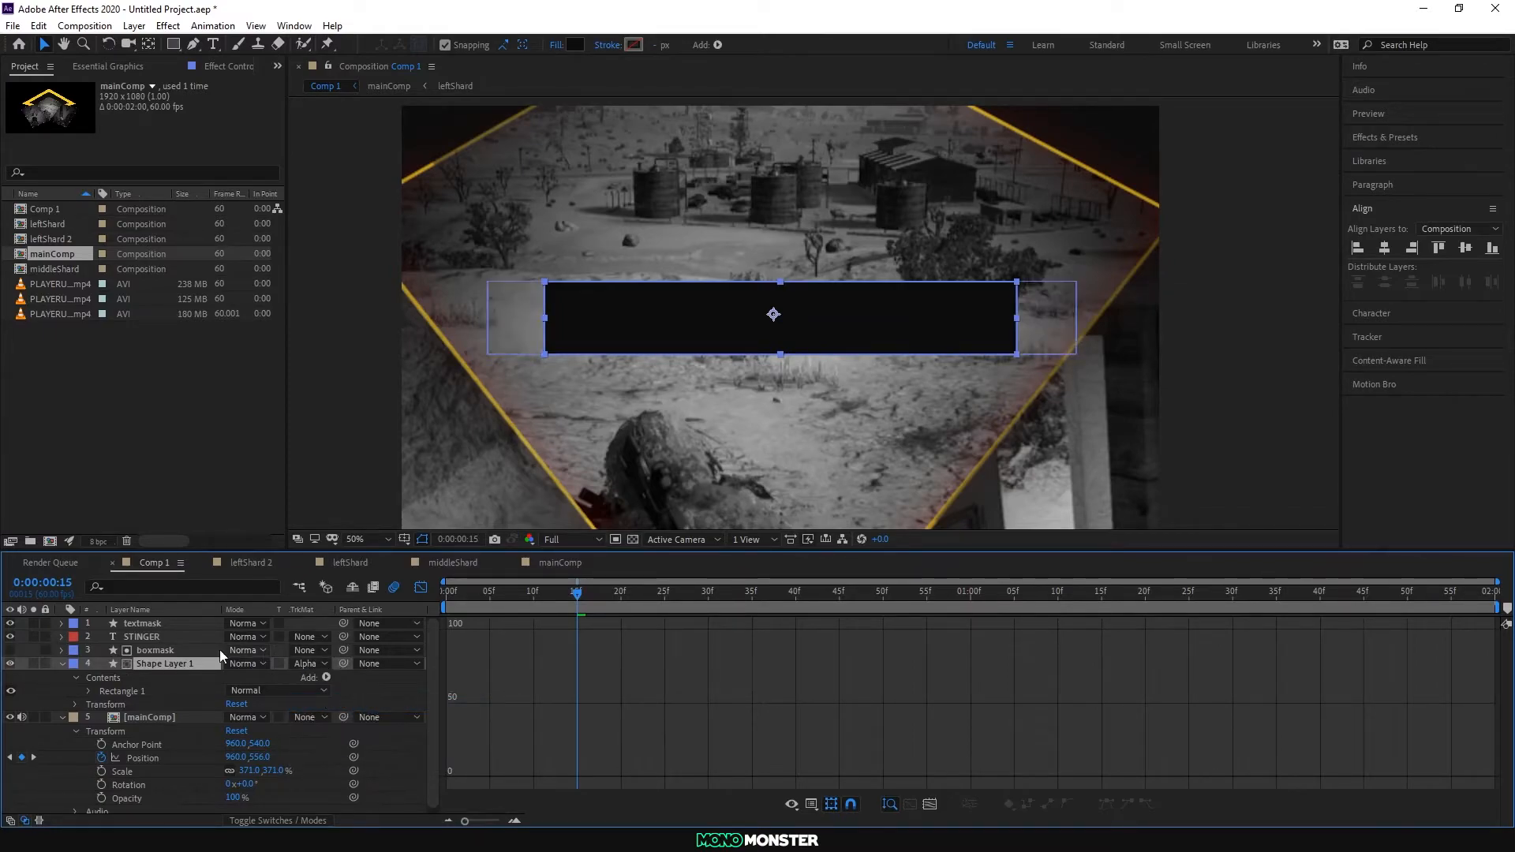
Step: Set the STINGER layer's track matte to Alpha Matte "textmask"
left_click(145, 636)
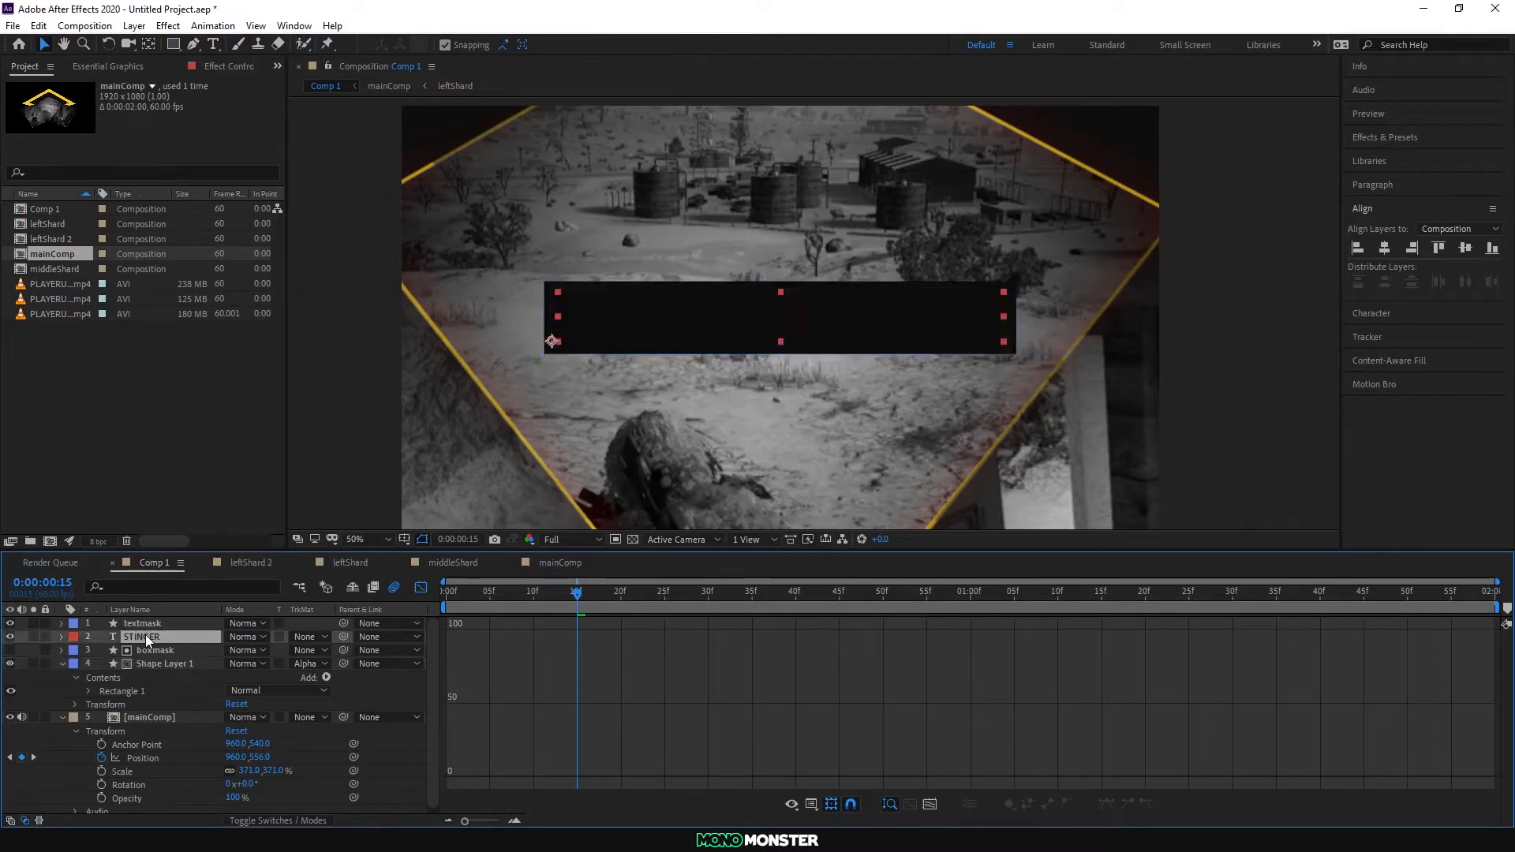
left_click(314, 637)
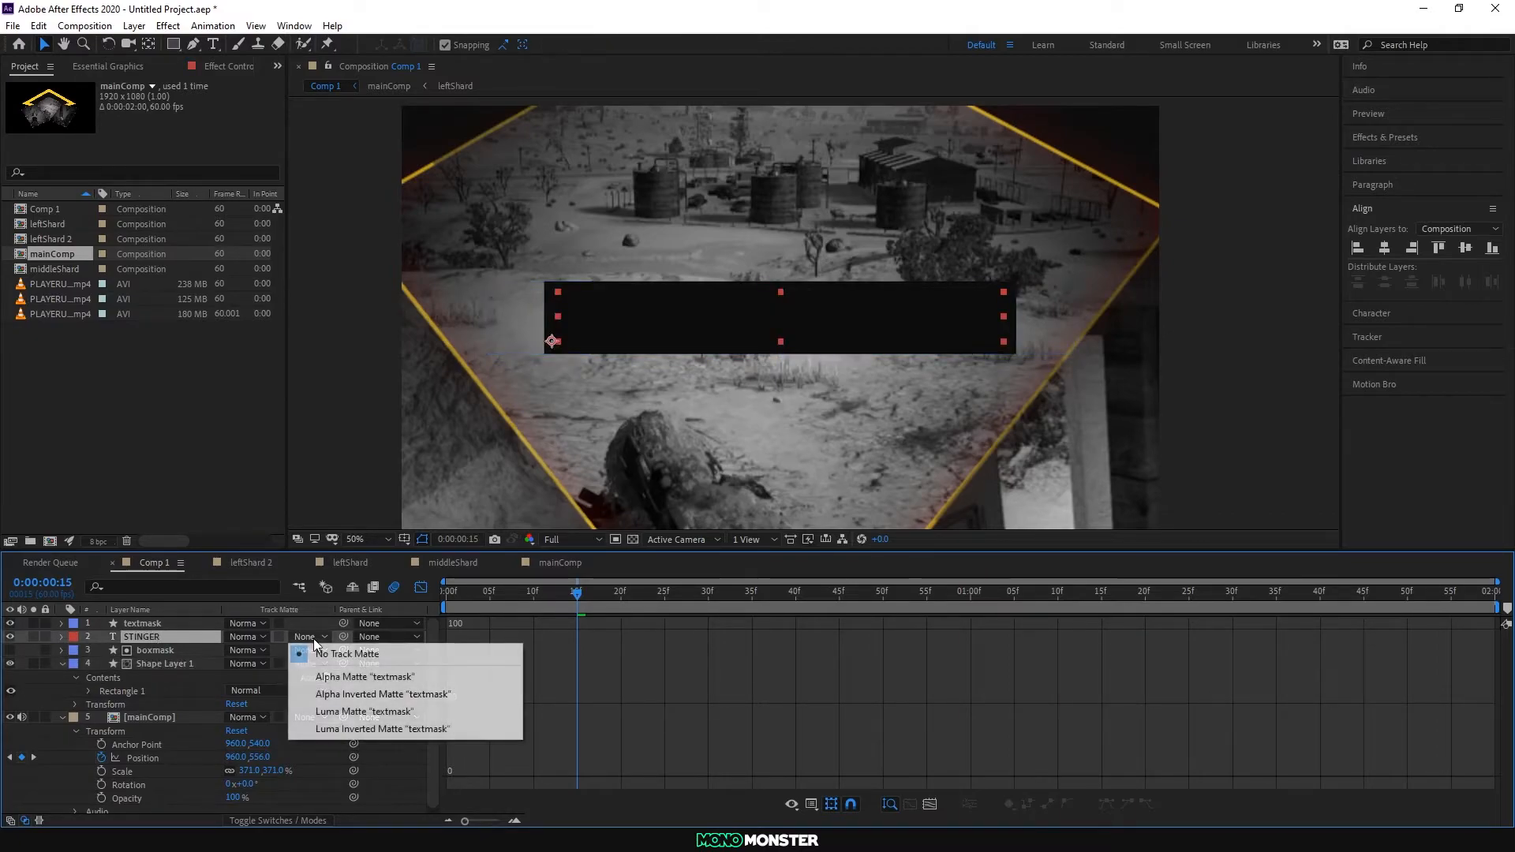
left_click(388, 680)
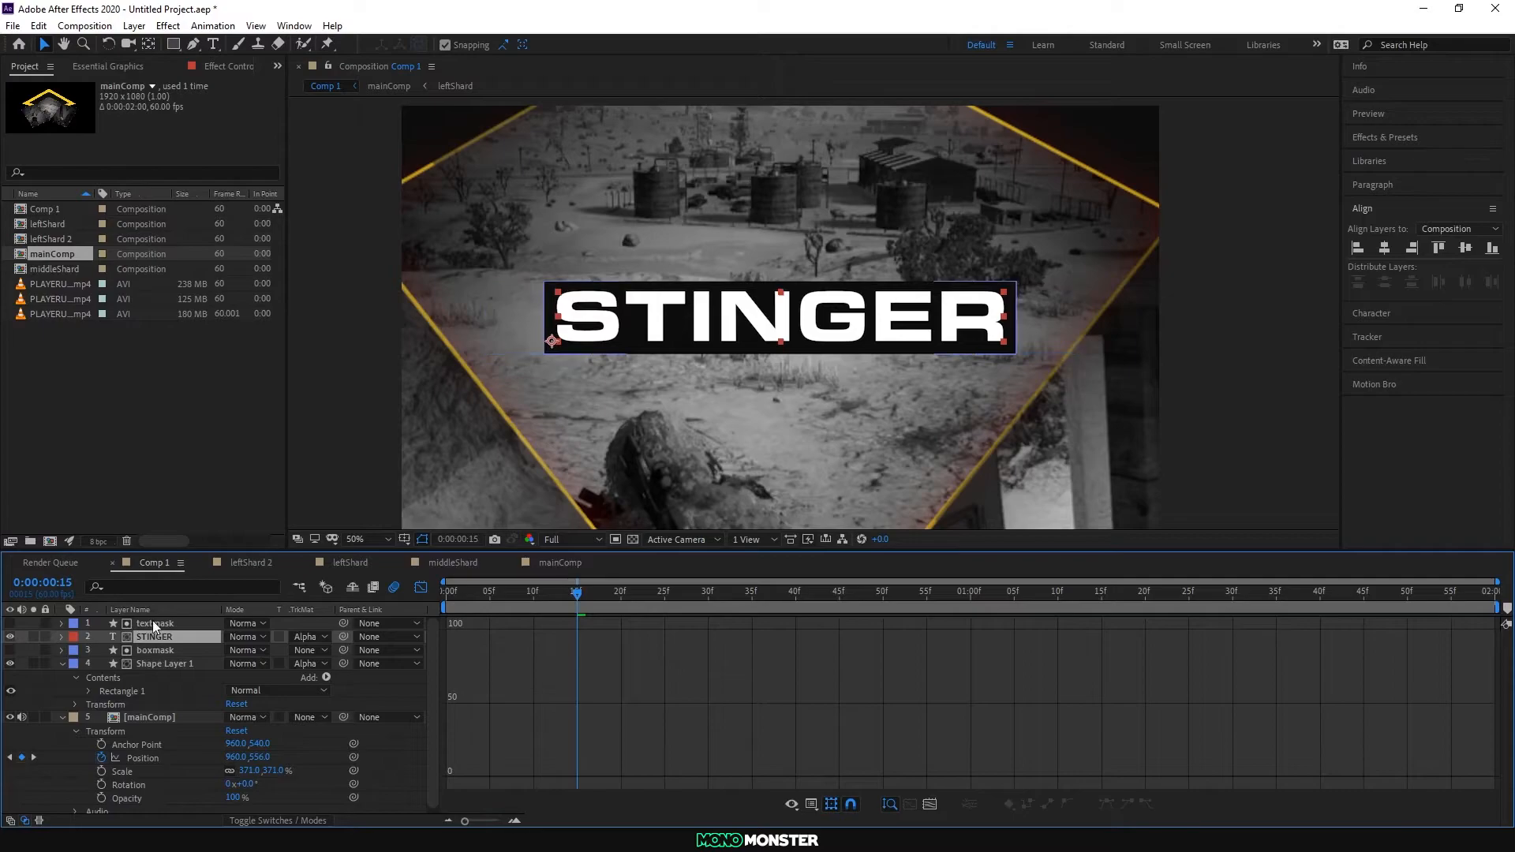
Step: Move textmask and boxmask together below the STINGER box to 942, 733 and add starting Position keyframes at 0:00:00:15
left_click(156, 647)
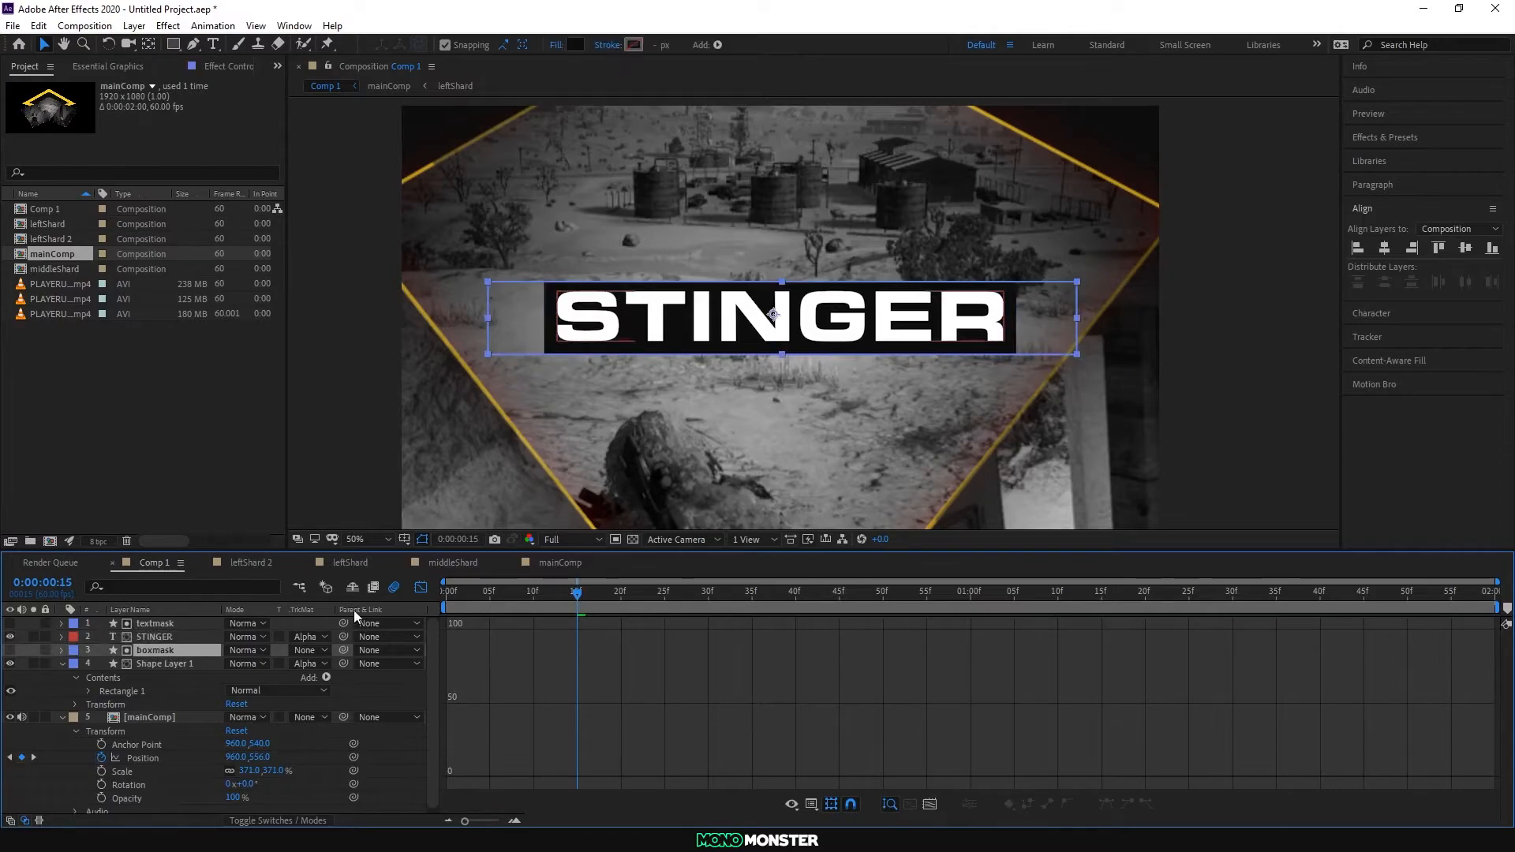
left_click(157, 627, "ctrl")
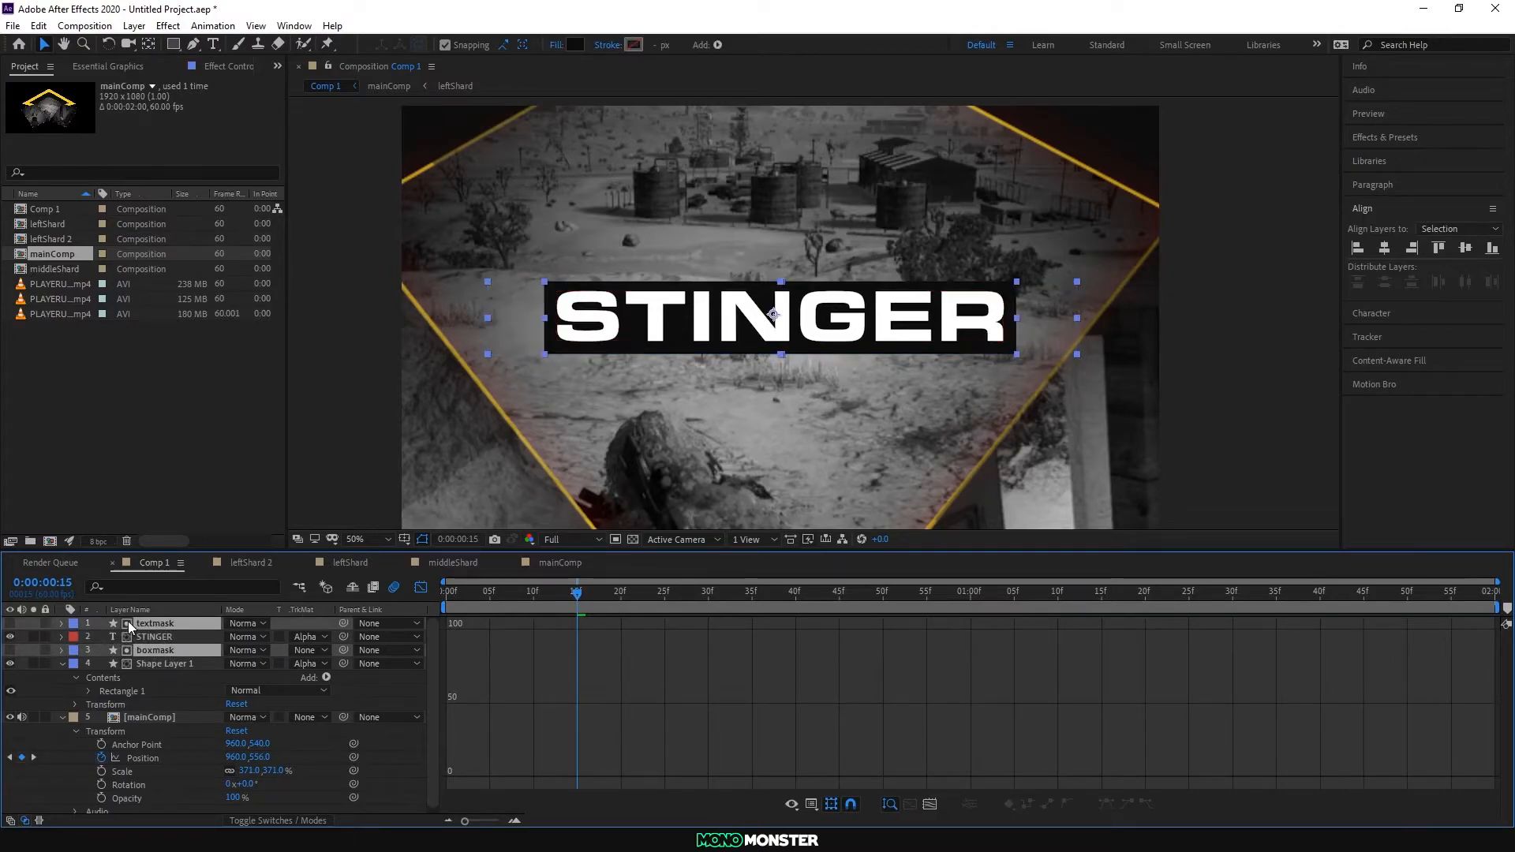
key("p")
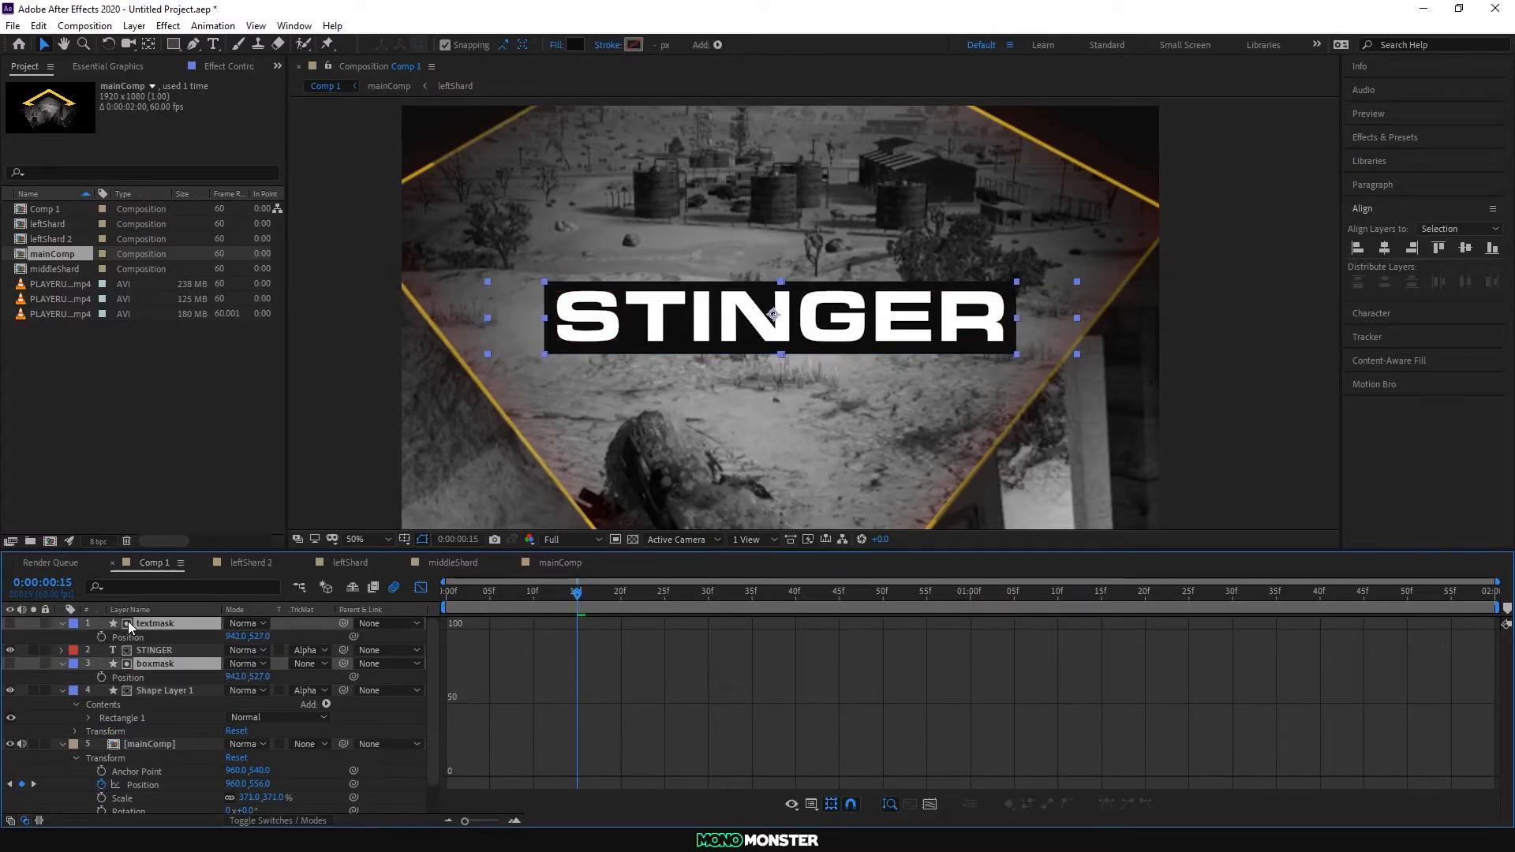
left_click(421, 589)
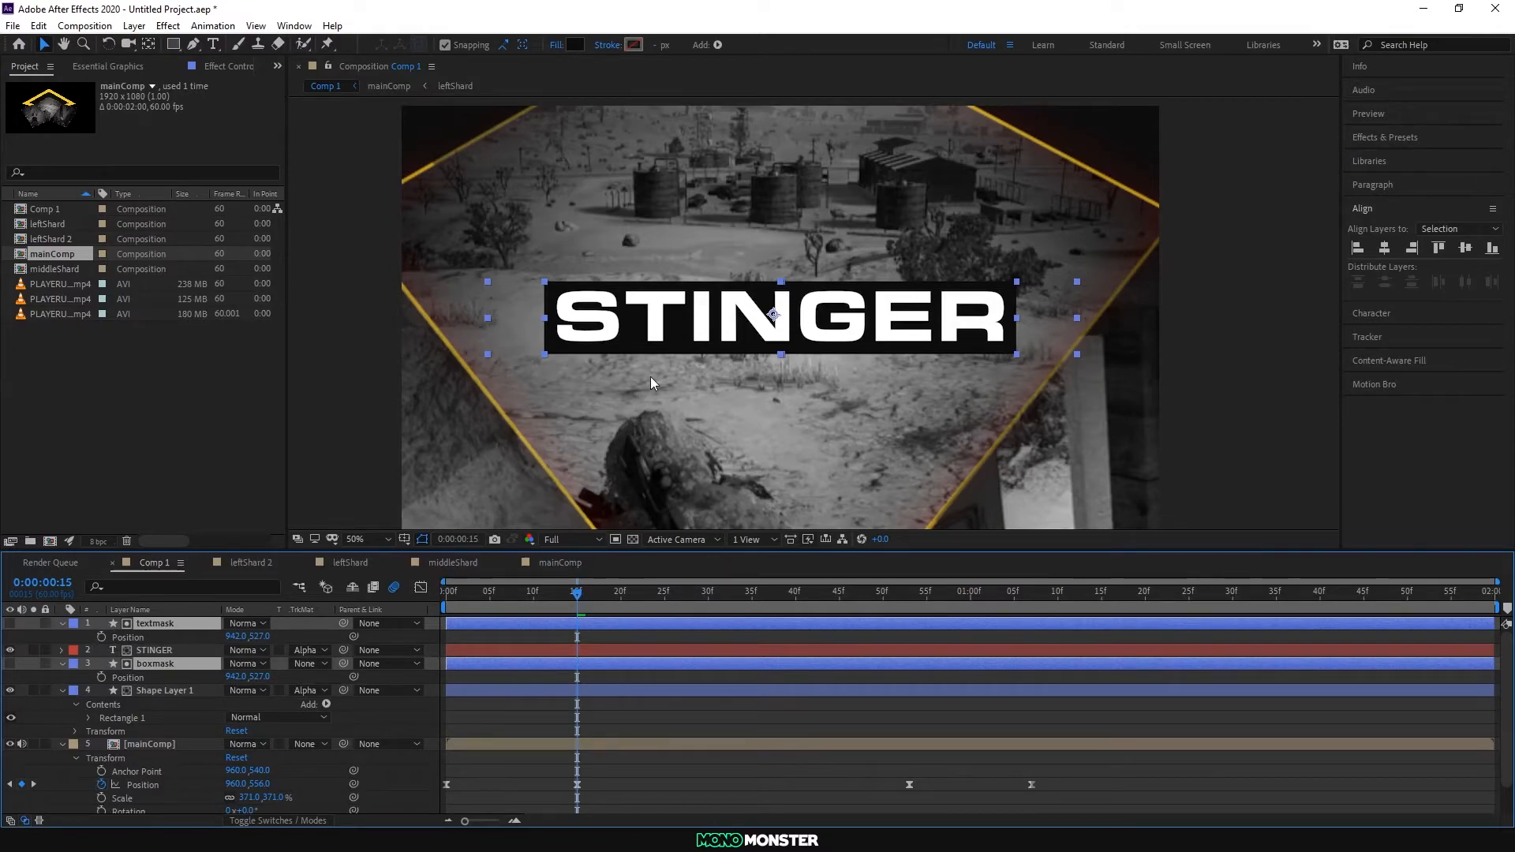
left_click_drag(631, 357, 631, 434)
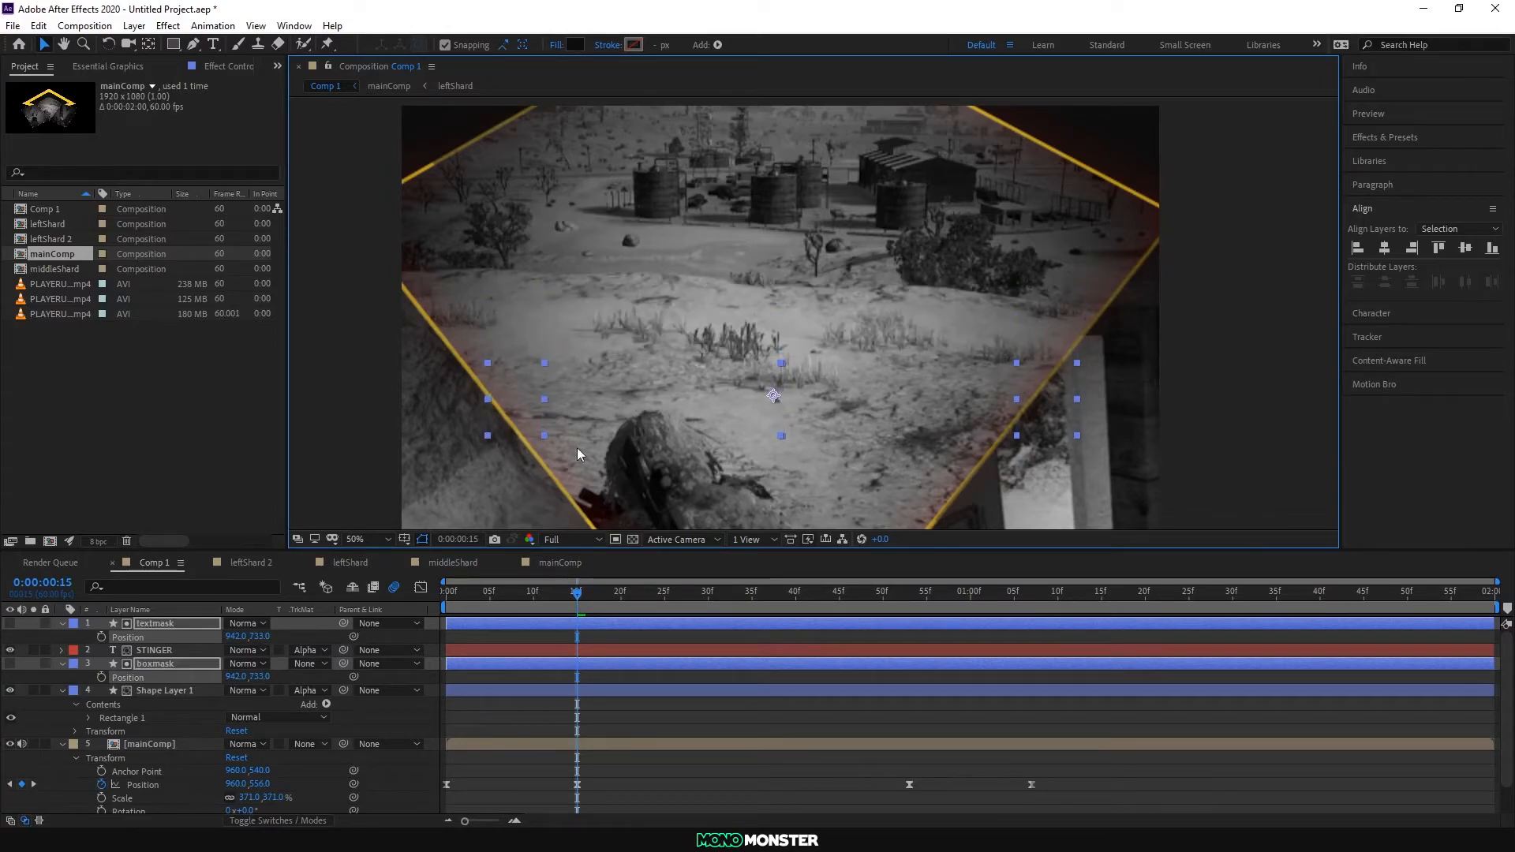
left_click(101, 637)
Step: At 0:00:00:37, raise both masks back over the STINGER box to Position 942, 529 and preview the reveal
left_click_drag(578, 598, 769, 608)
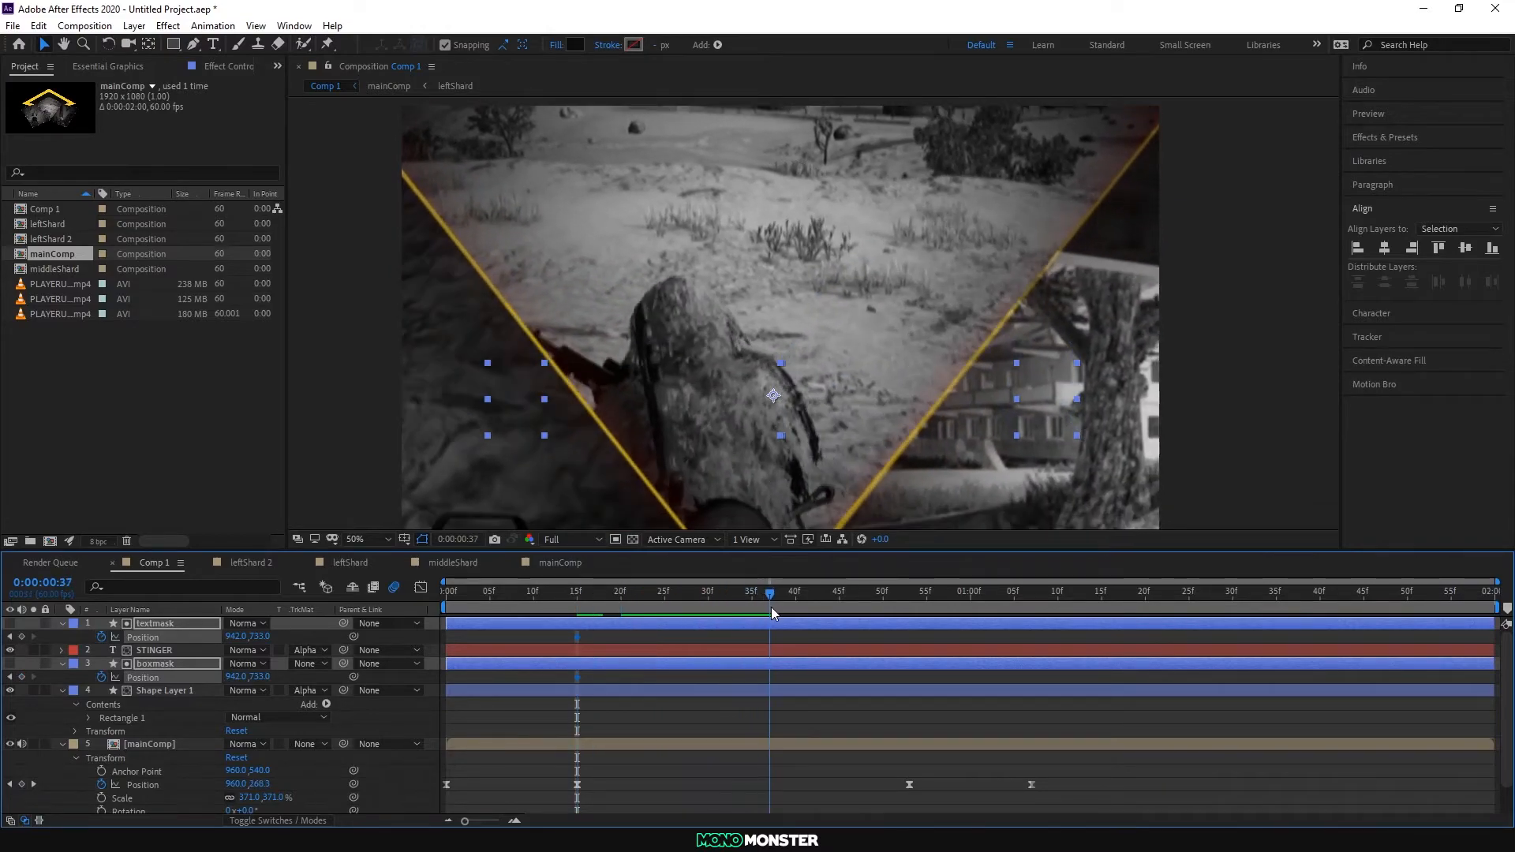
left_click_drag(721, 425, 735, 342)
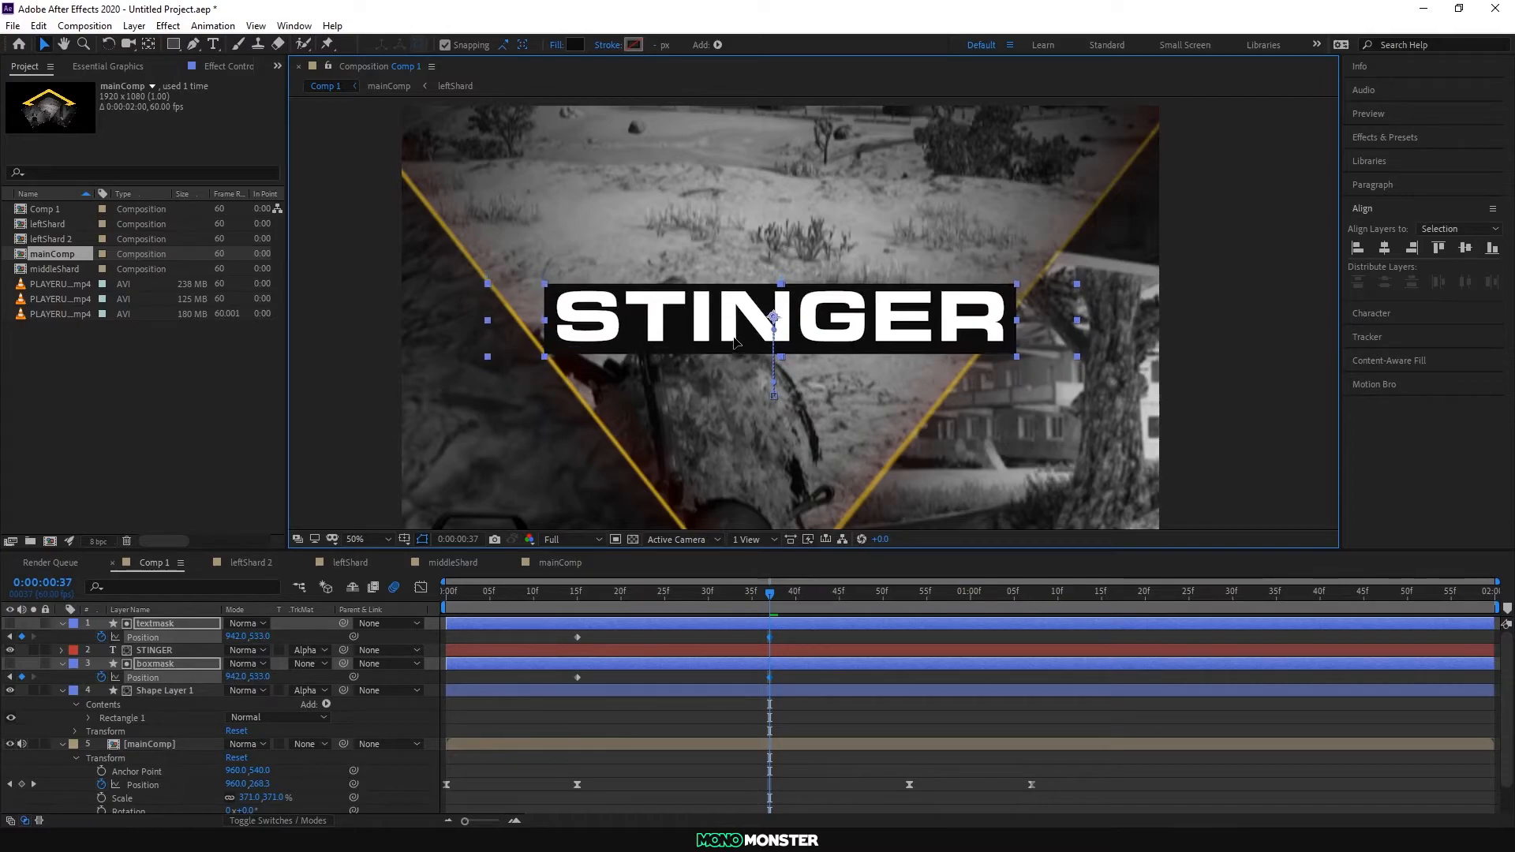
key("Up")
key("Up")
key("Up")
key("space")
Step: Keyframe both masks above the title at 942, 313 on 0:00:00:59 and over it at 942, 532.6 on 0:00:00:57, and preview
left_click_drag(738, 608, 959, 626)
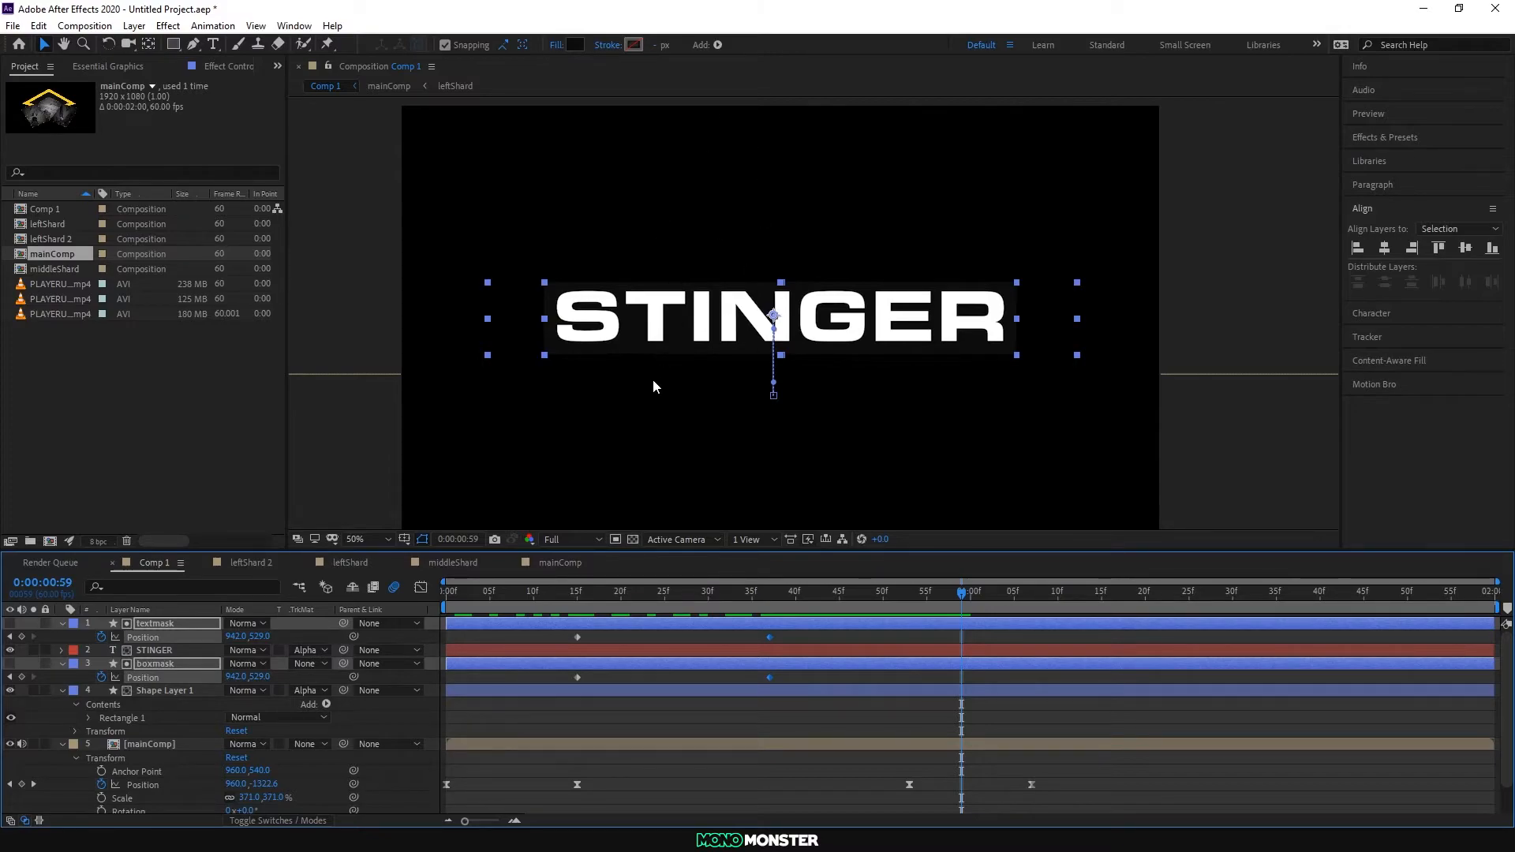
left_click_drag(694, 357, 700, 276)
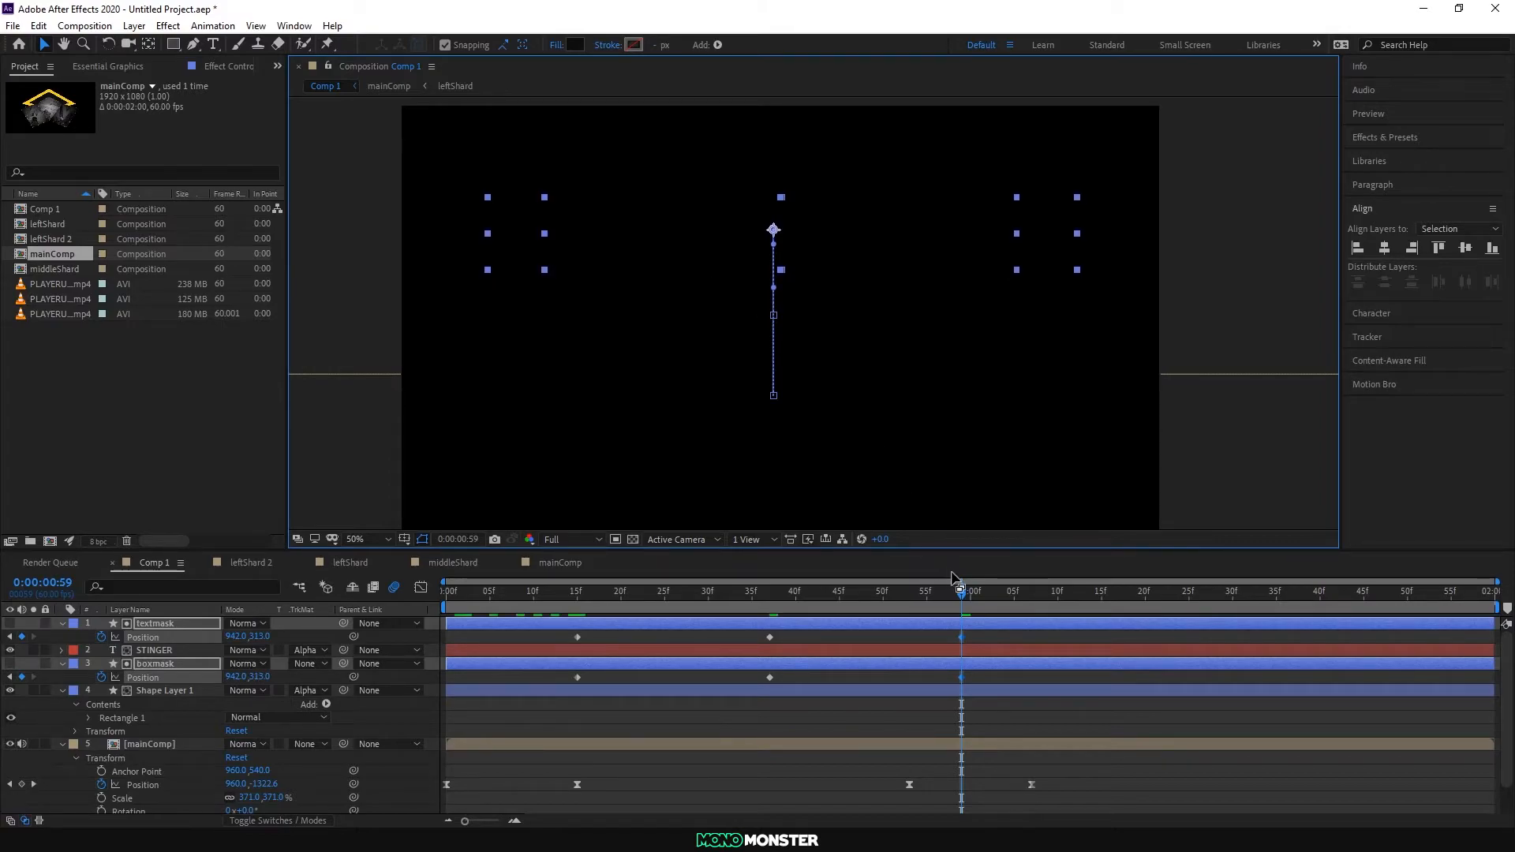
left_click_drag(960, 594, 943, 597)
left_click_drag(873, 303, 886, 357)
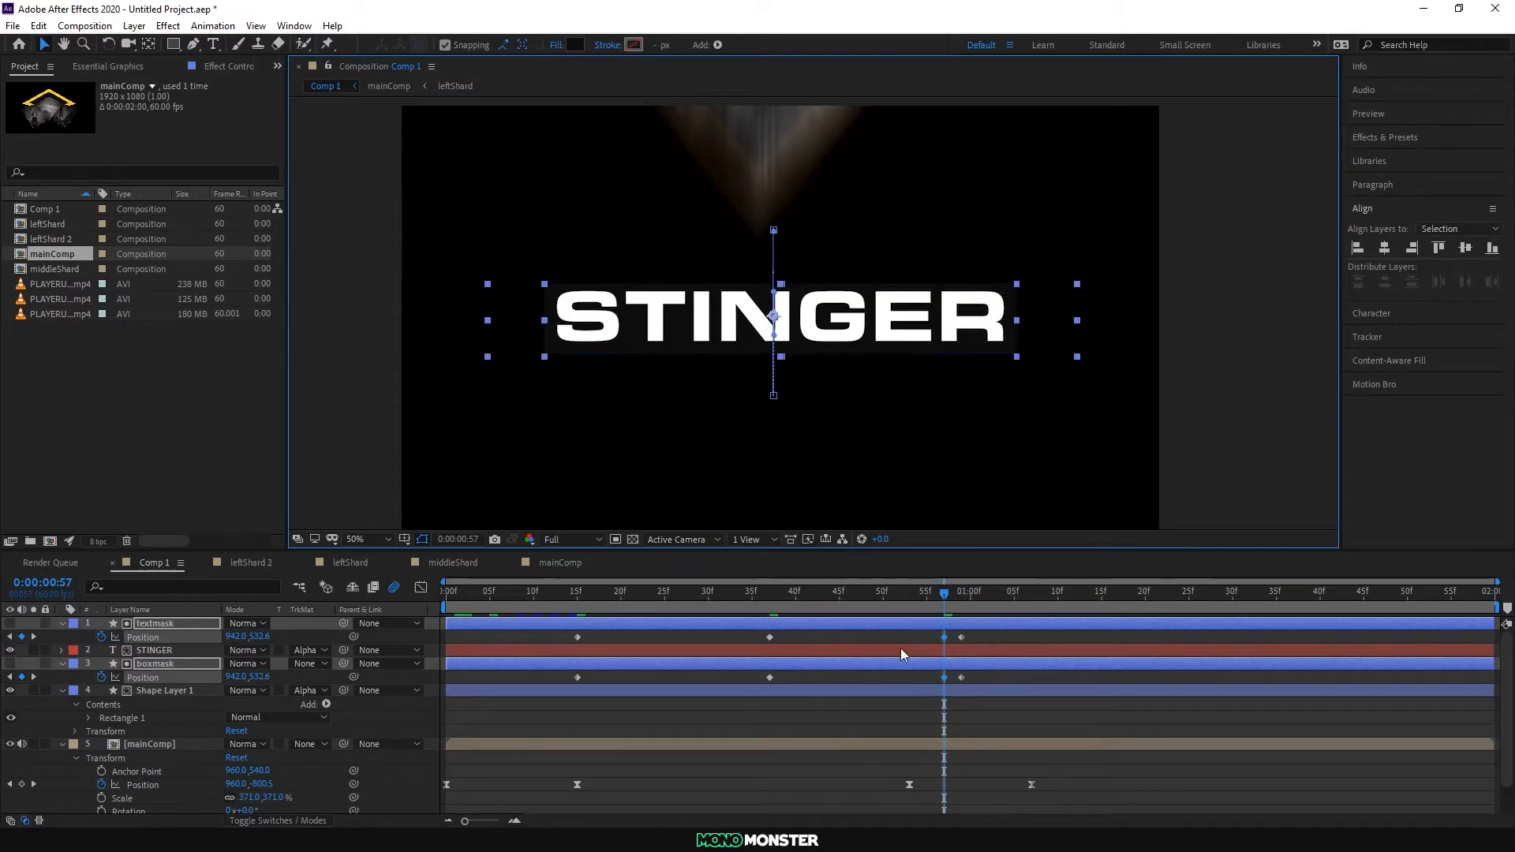
left_click_drag(945, 599, 366, 632)
key("space")
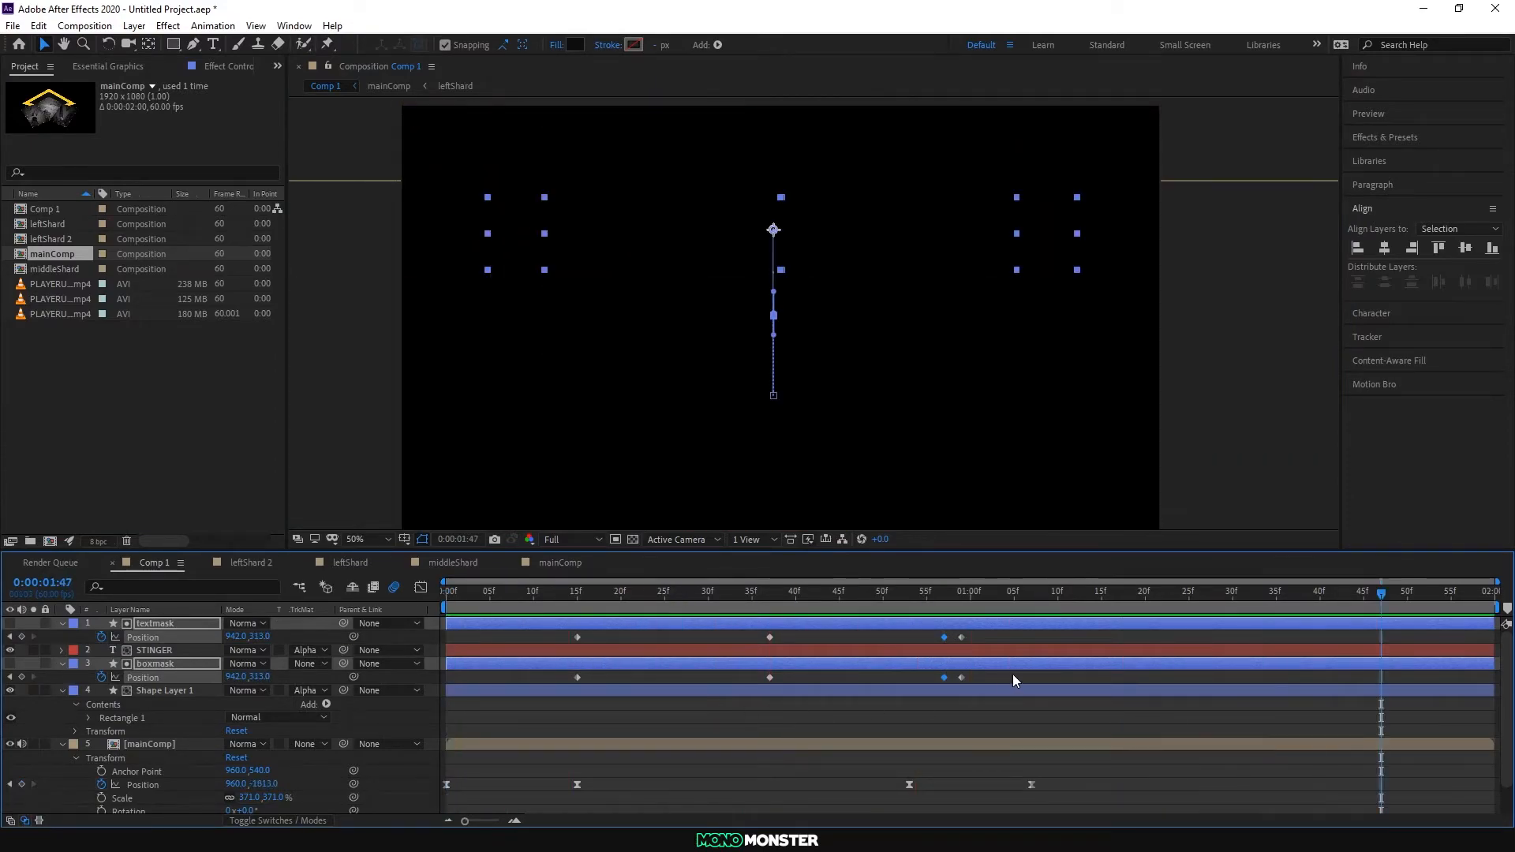
key("Home")
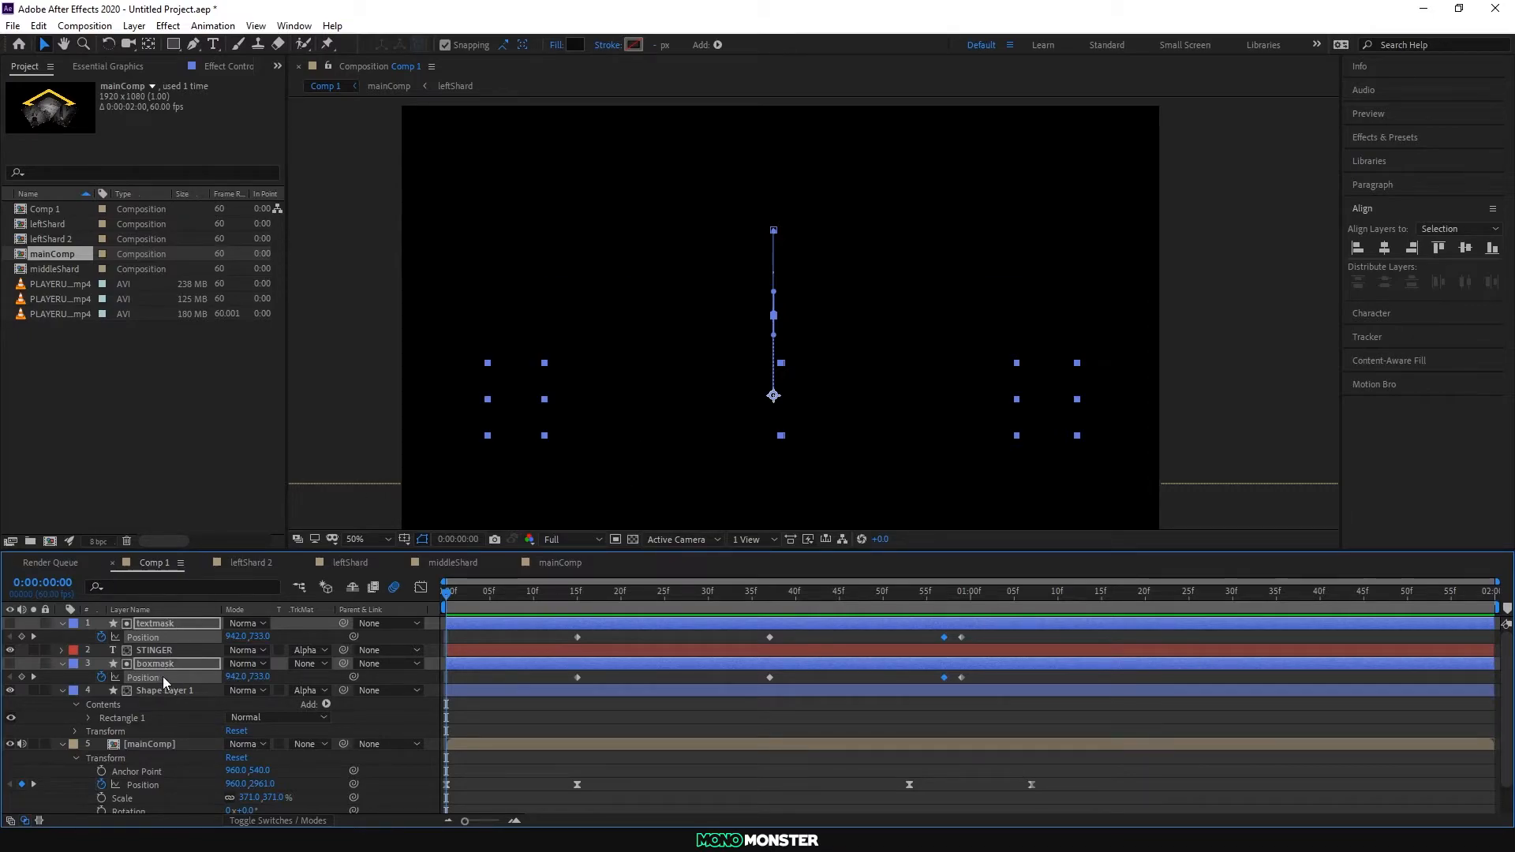
Step: Make boxmask slightly taller, evenly above and below, so it overshoots the black box's height
left_click(640, 483)
left_click(156, 651)
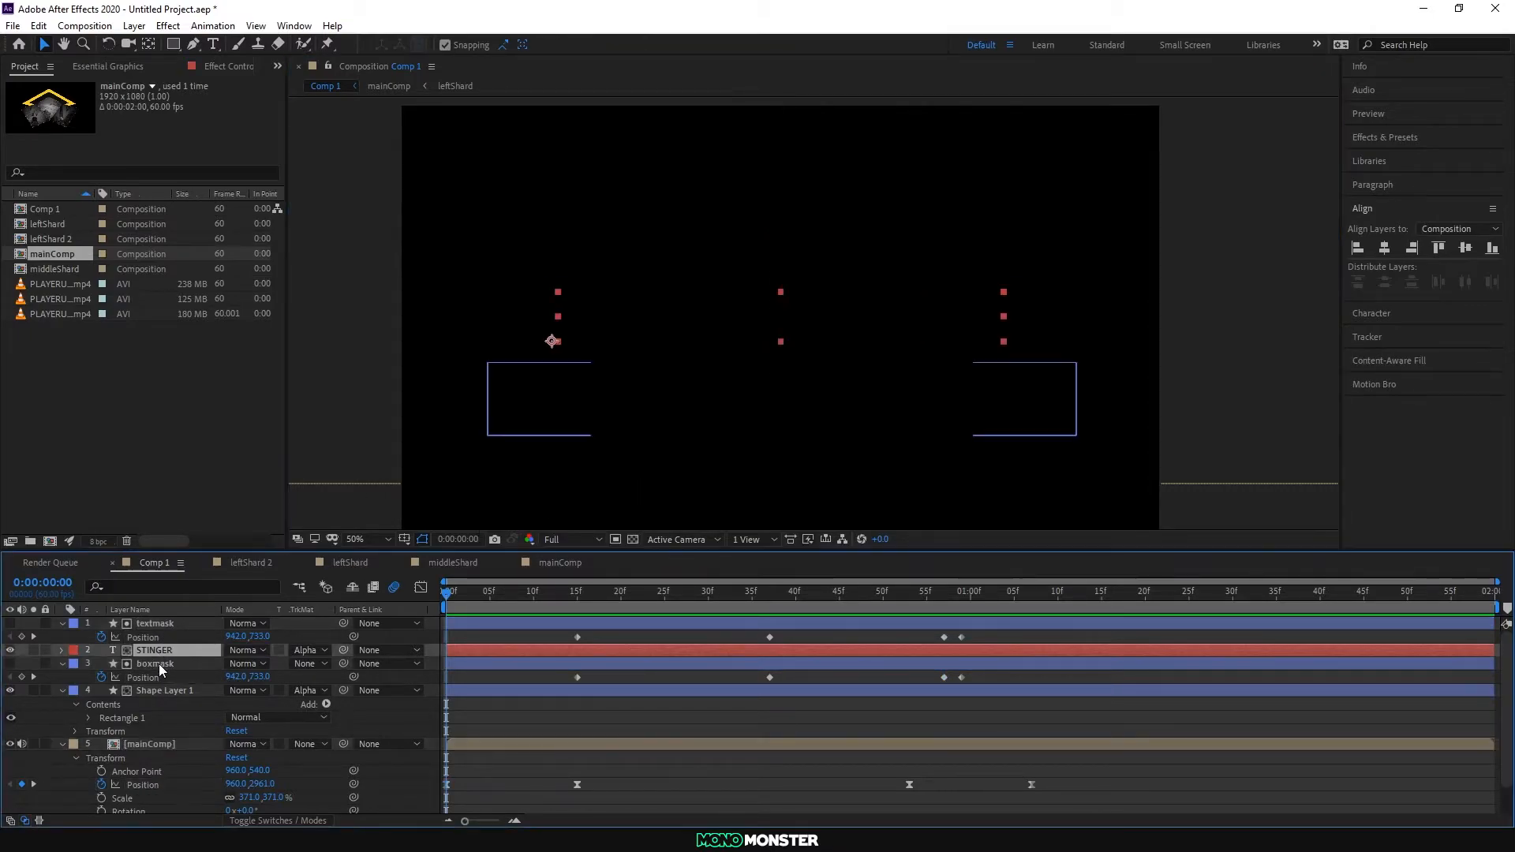
left_click(158, 666)
left_click_drag(781, 436, 783, 453)
Step: Apply Easy Ease to all Position keyframes of textmask and boxmask
left_click_drag(446, 596, 581, 645)
key("F9")
left_click_drag(986, 674, 543, 680)
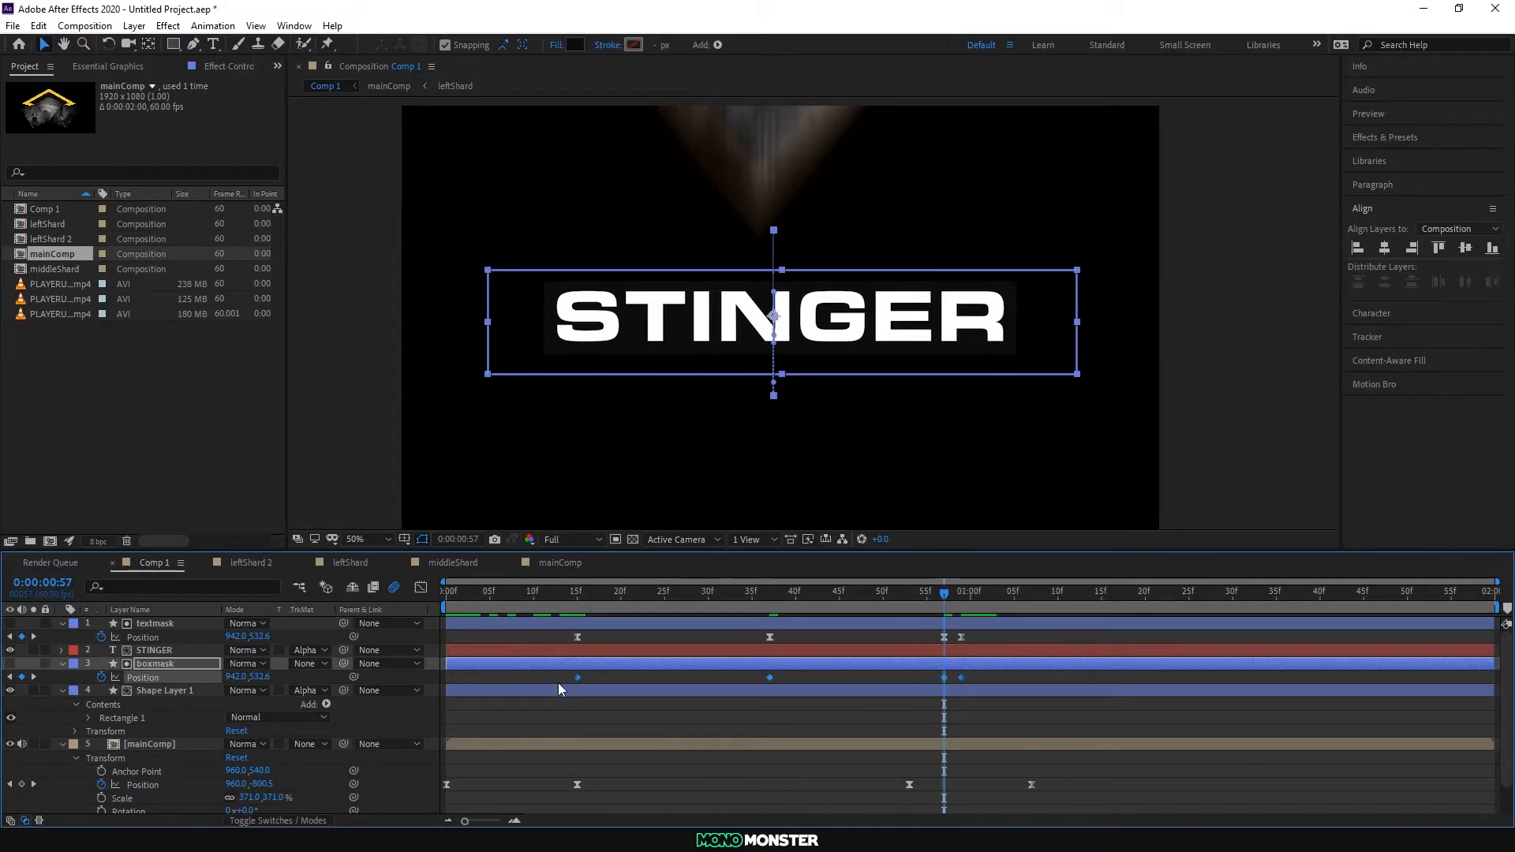
Step: Move the last Position keyframes of textmask and boxmask to 0:00:01:03
left_click_drag(943, 590, 908, 590)
left_click(963, 635)
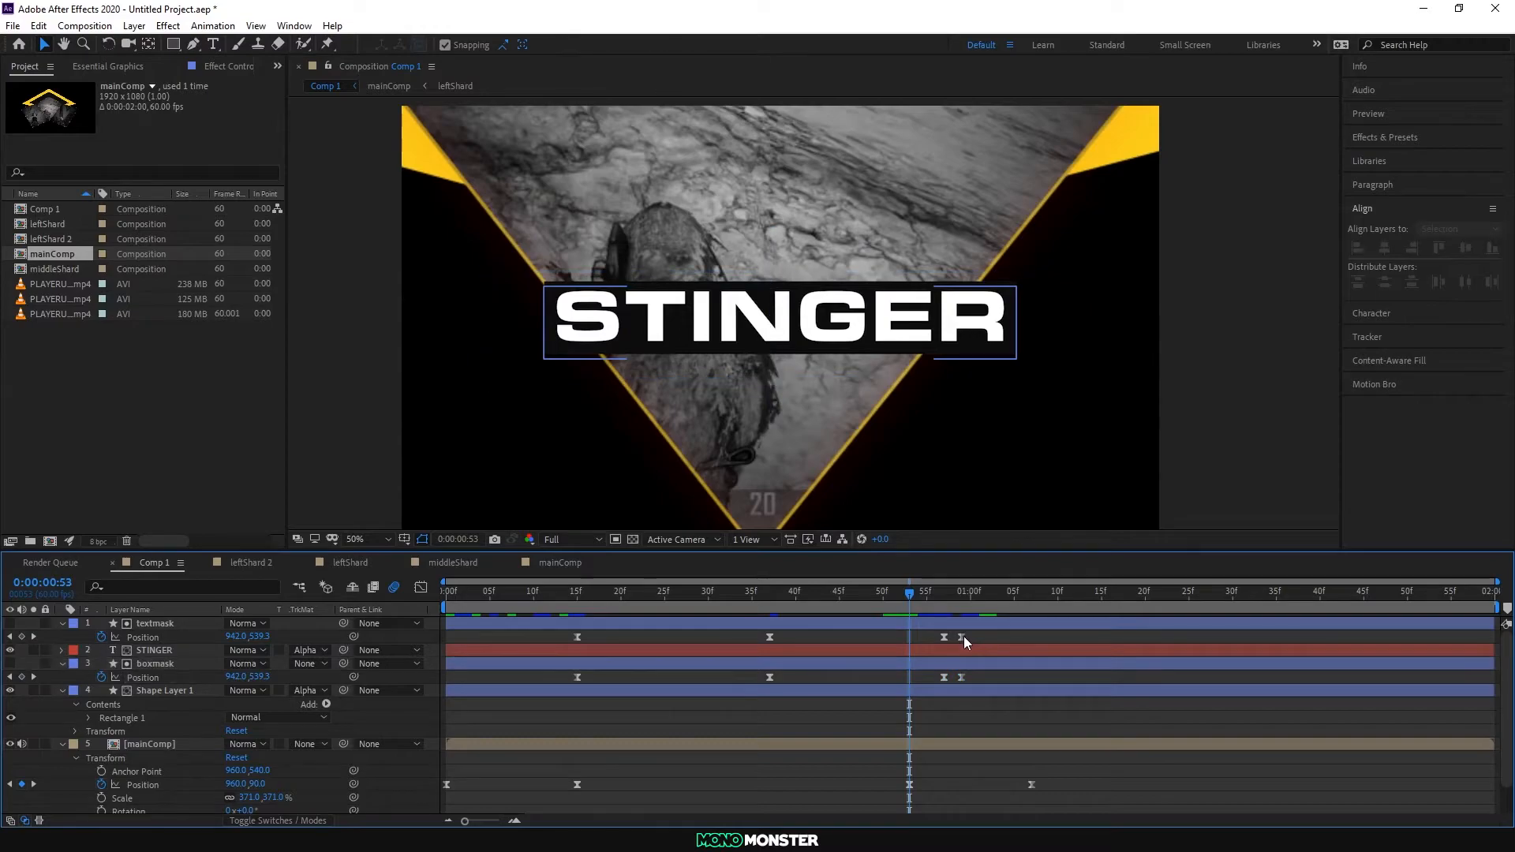
left_click(959, 677, "shift")
left_click_drag(959, 679, 997, 683)
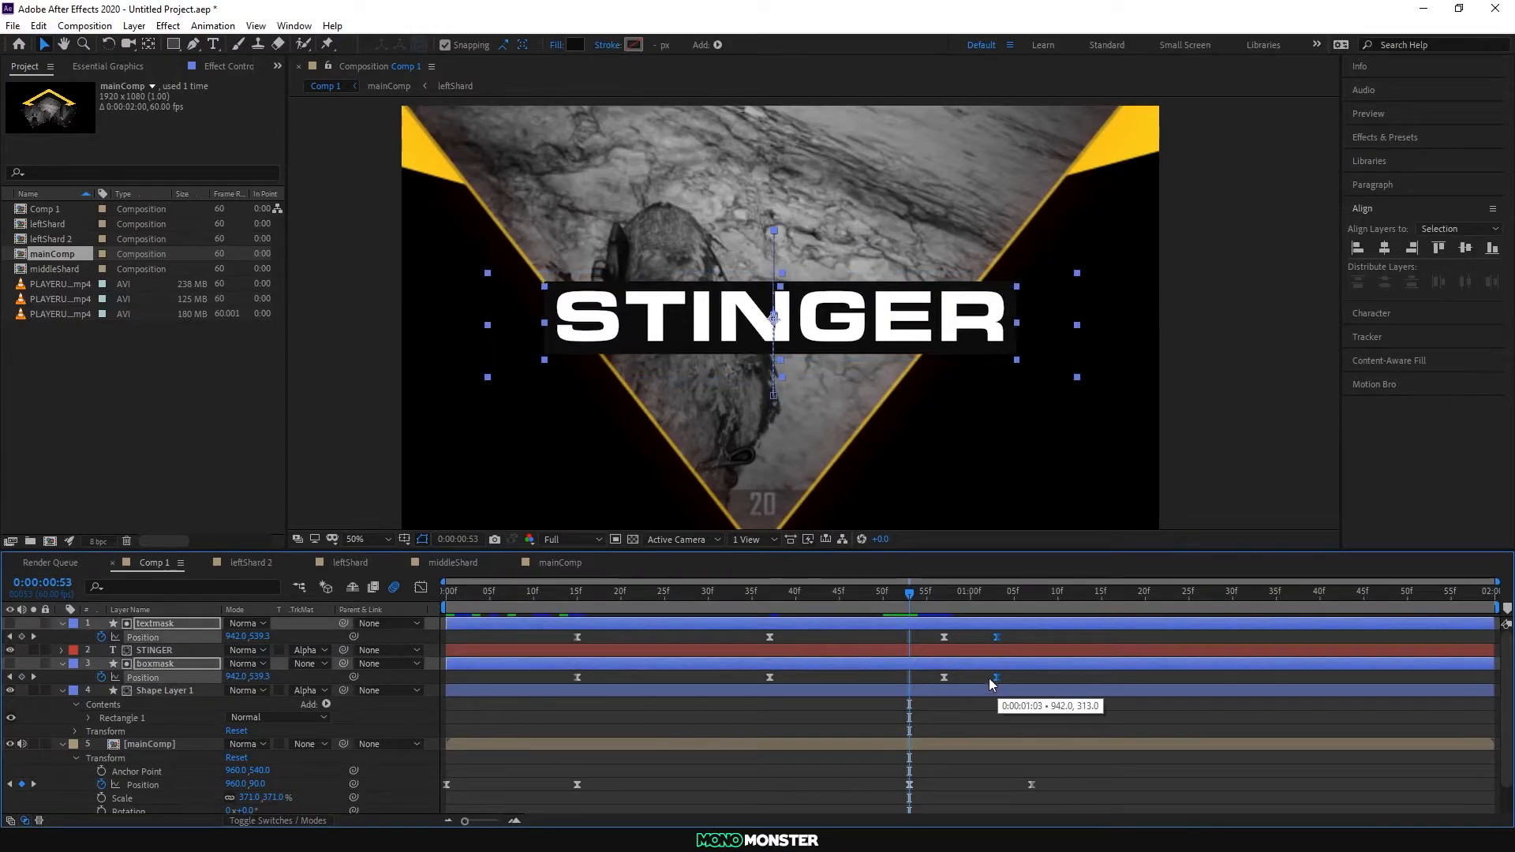
left_click(860, 635)
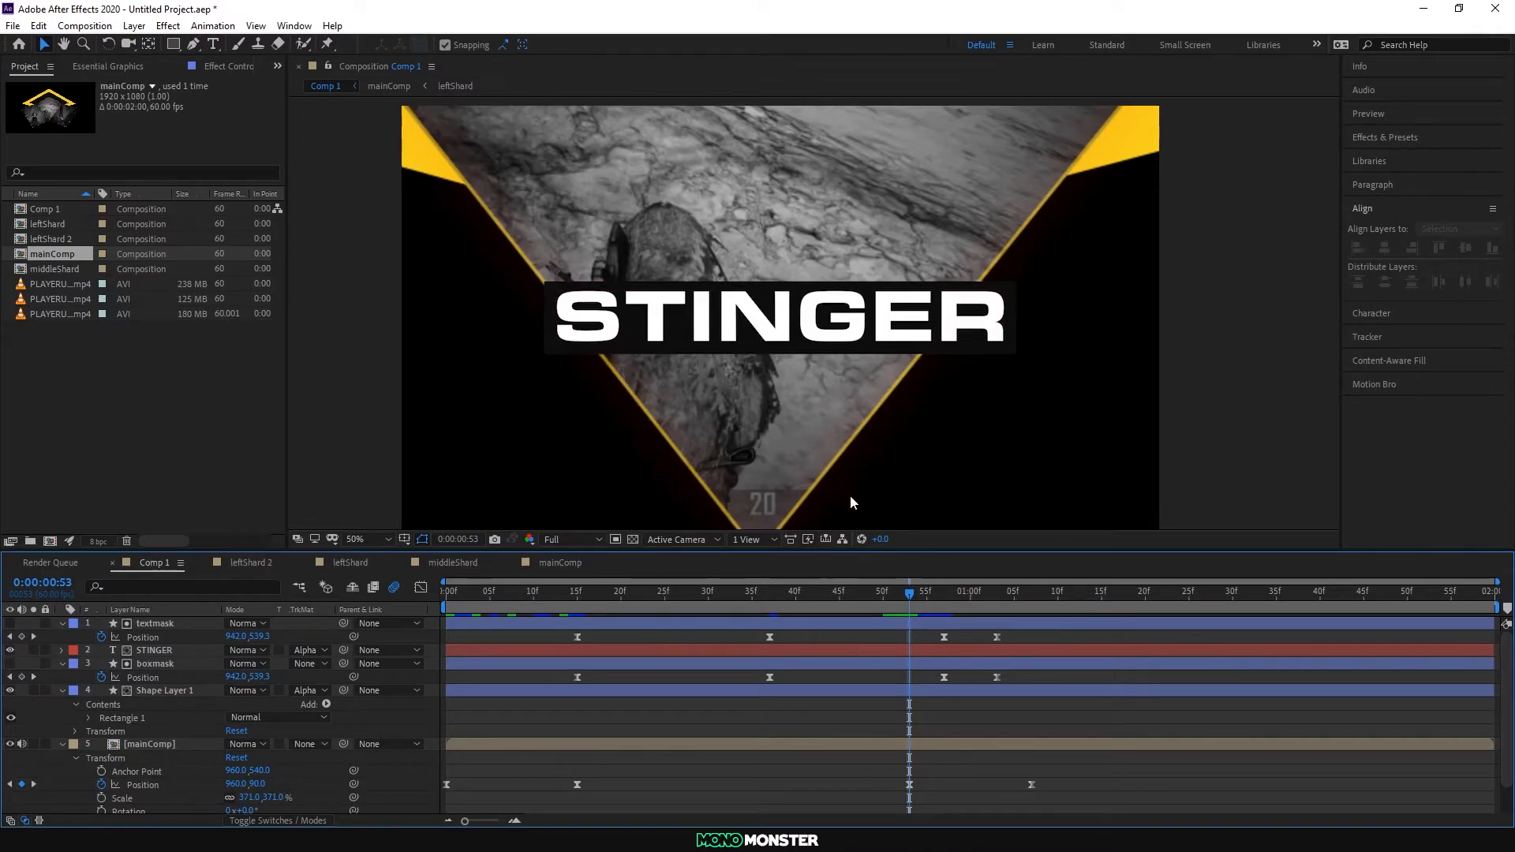
Step: Delay textmask's first two Position keyframes by four frames, to 0:00:00:19 and 0:00:00:41
left_click_drag(911, 592, 674, 598)
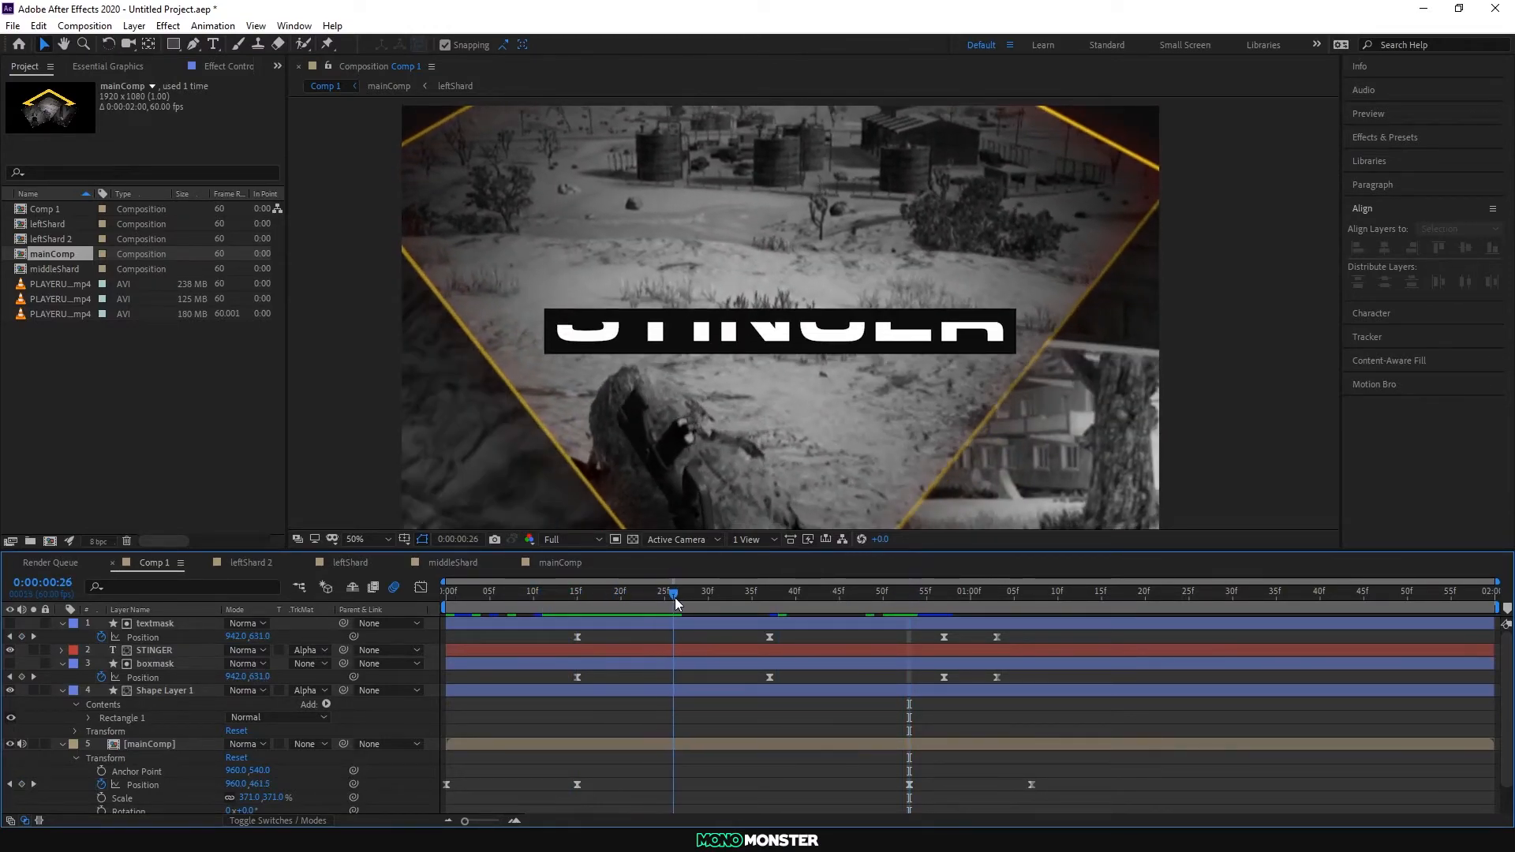
left_click(638, 649)
left_click(158, 640)
left_click(577, 637)
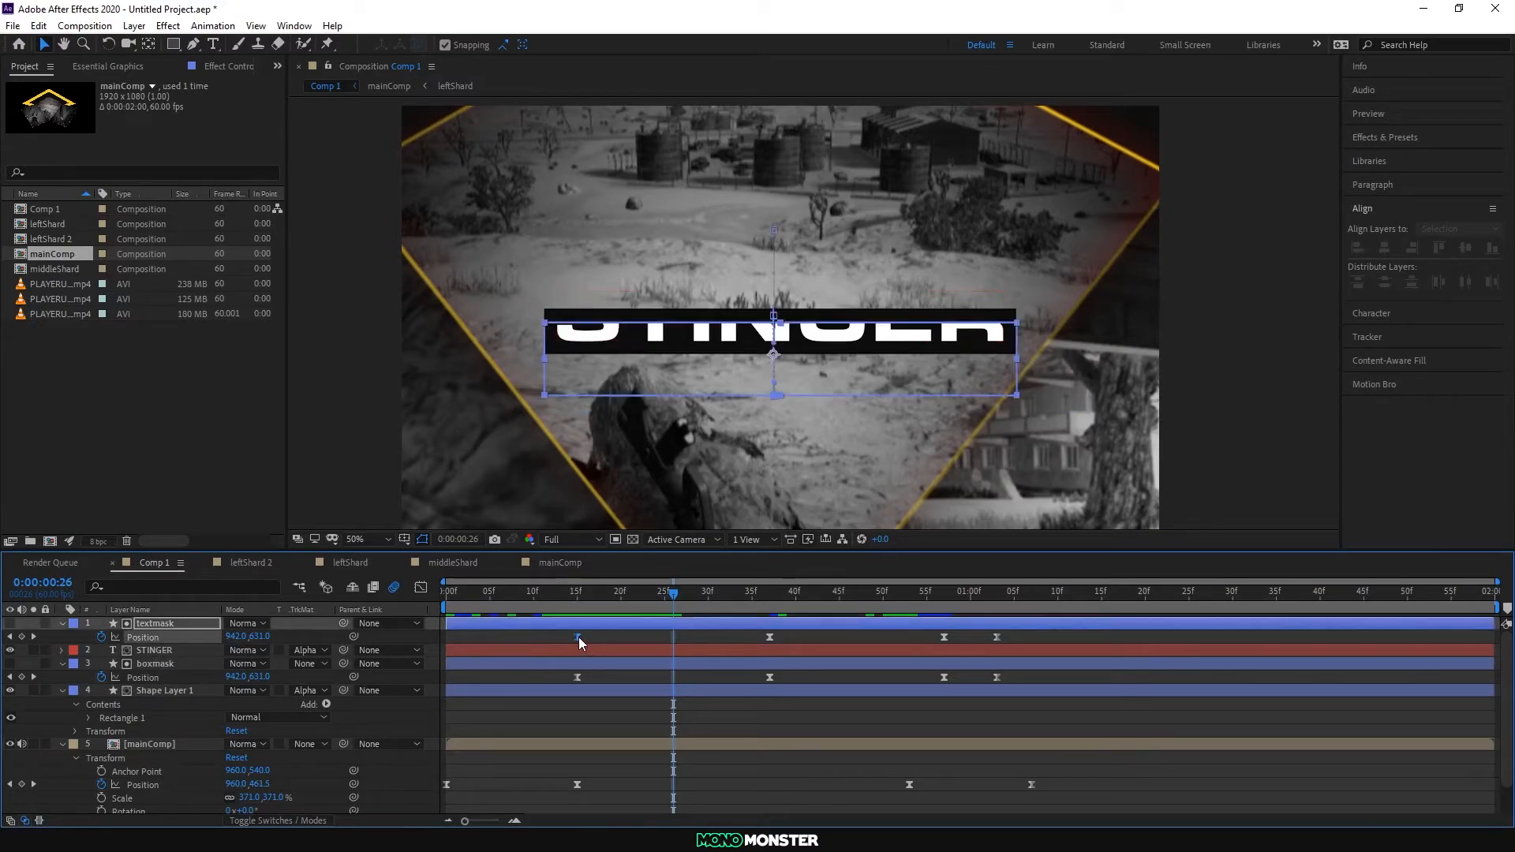
left_click_drag(770, 636, 803, 635)
Step: Shift textmask's last two Position keyframes one frame earlier, to 0:00:00:56 and 0:00:01:02
left_click_drag(673, 594, 950, 636)
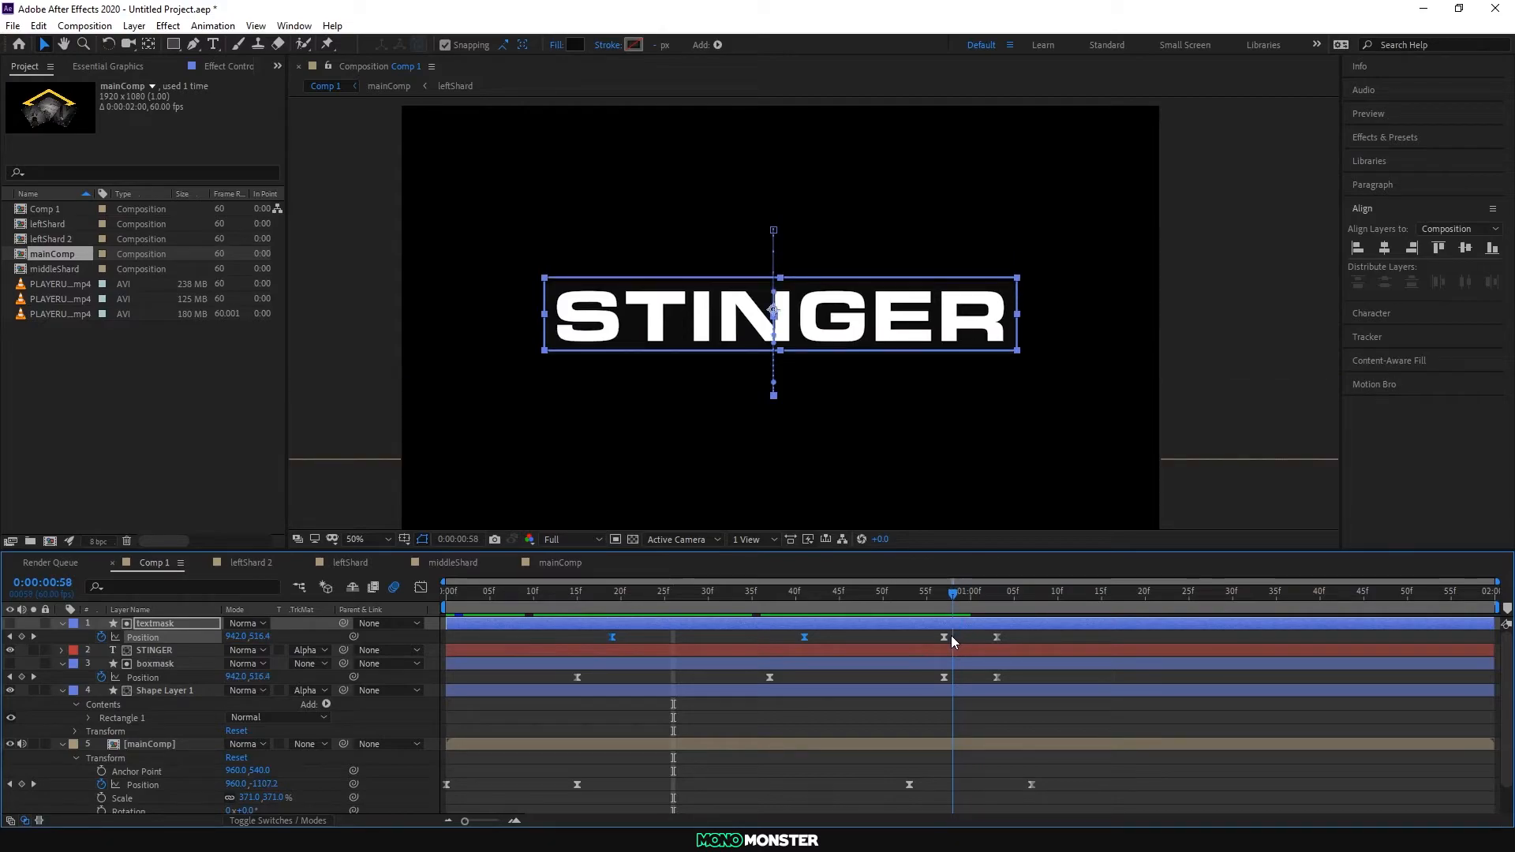
left_click(943, 637)
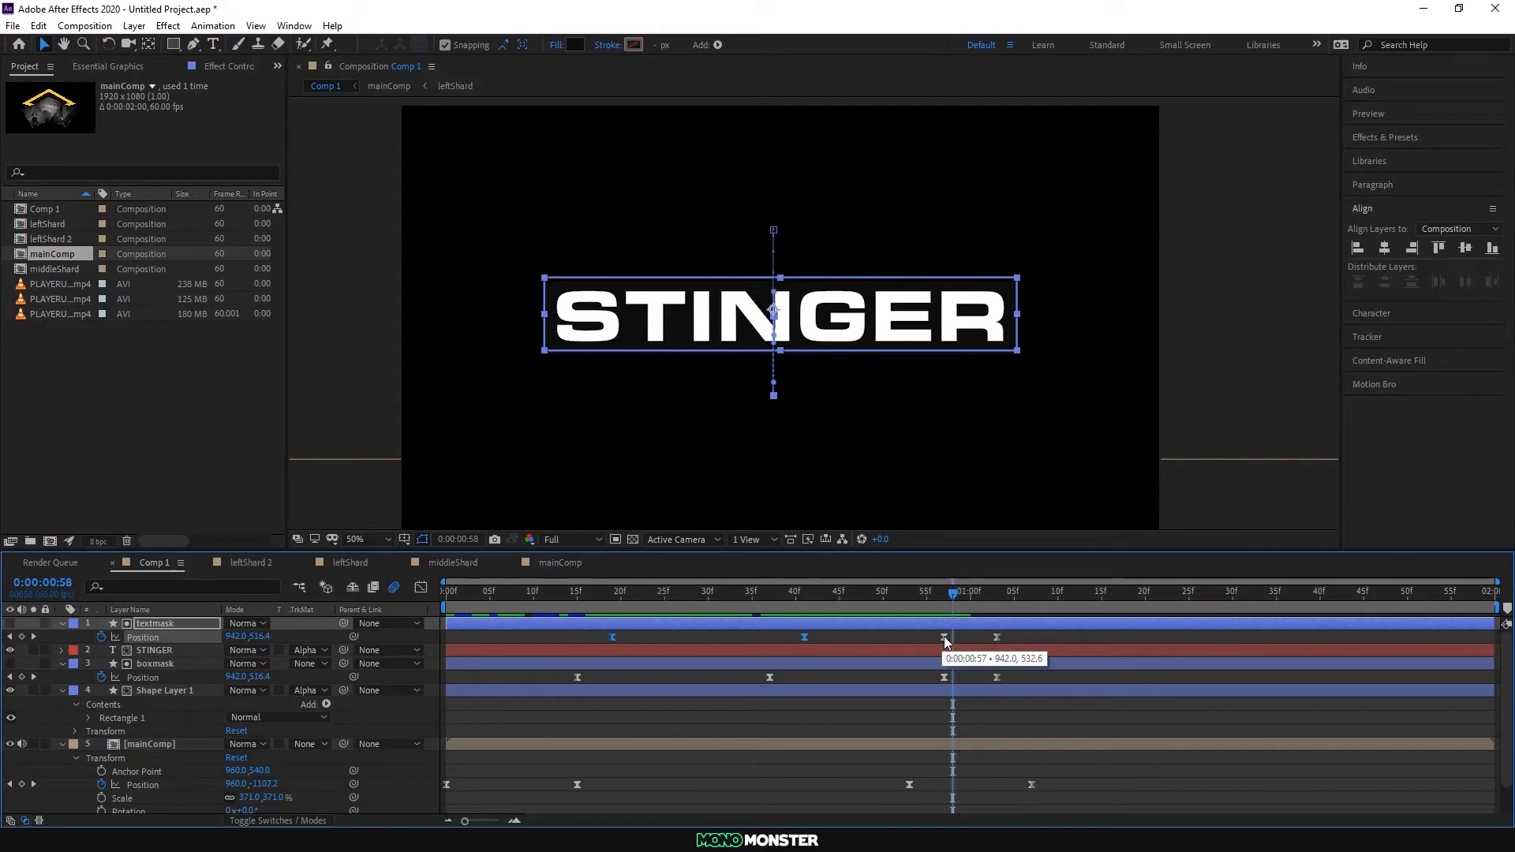
left_click(996, 637, "shift")
left_click_drag(997, 638, 992, 608)
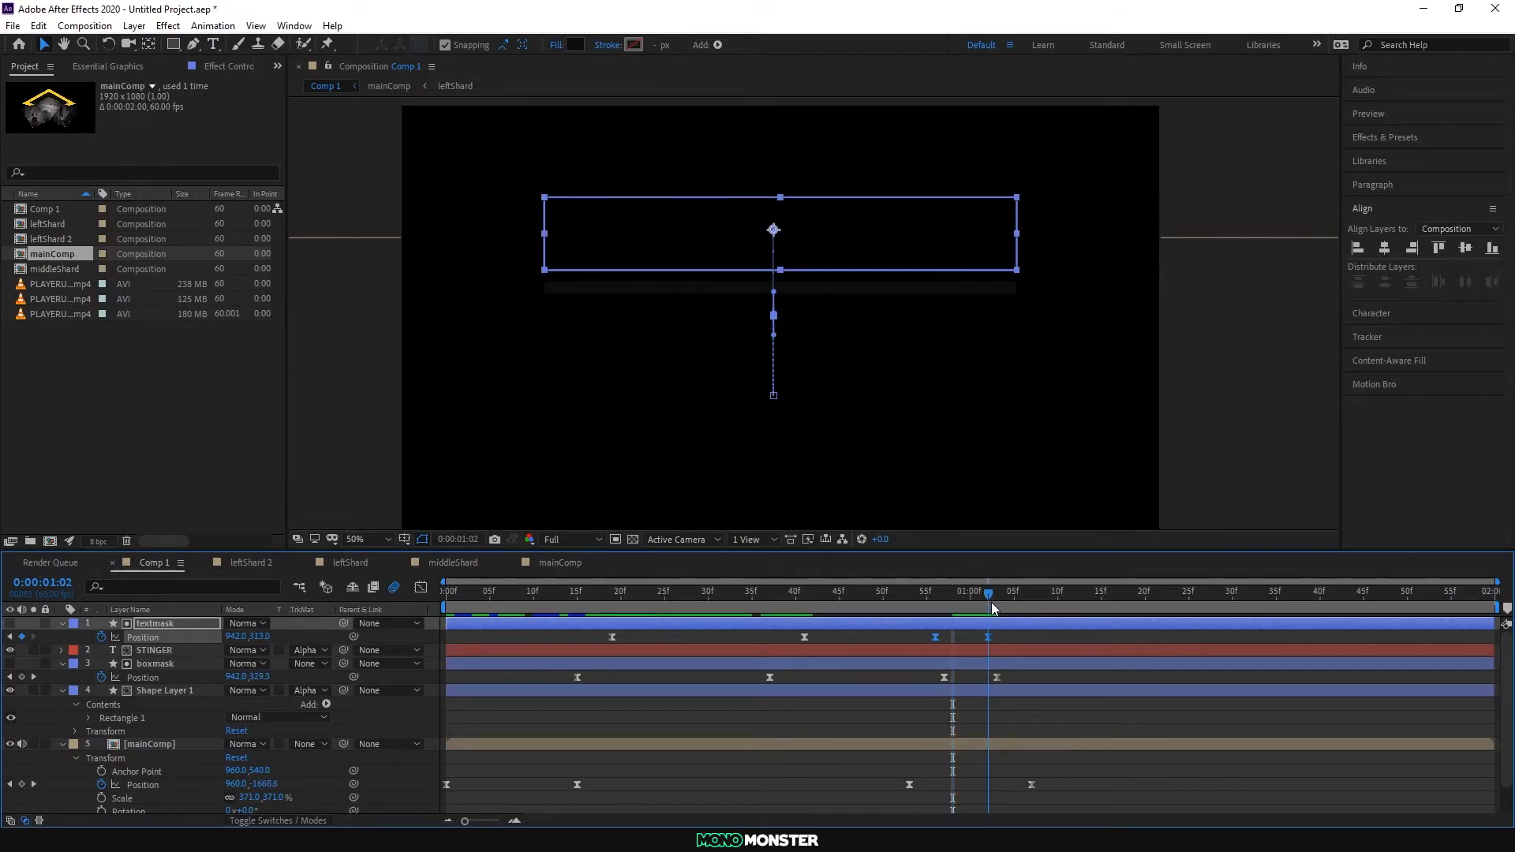
Step: Shift both masks' exit Position keyframes later, textmask's to 0:00:01:01 and 0:00:01:17, boxmask's to 0:00:01:02 and 0:00:01:18, and preview
left_click(1009, 637)
left_click(989, 638)
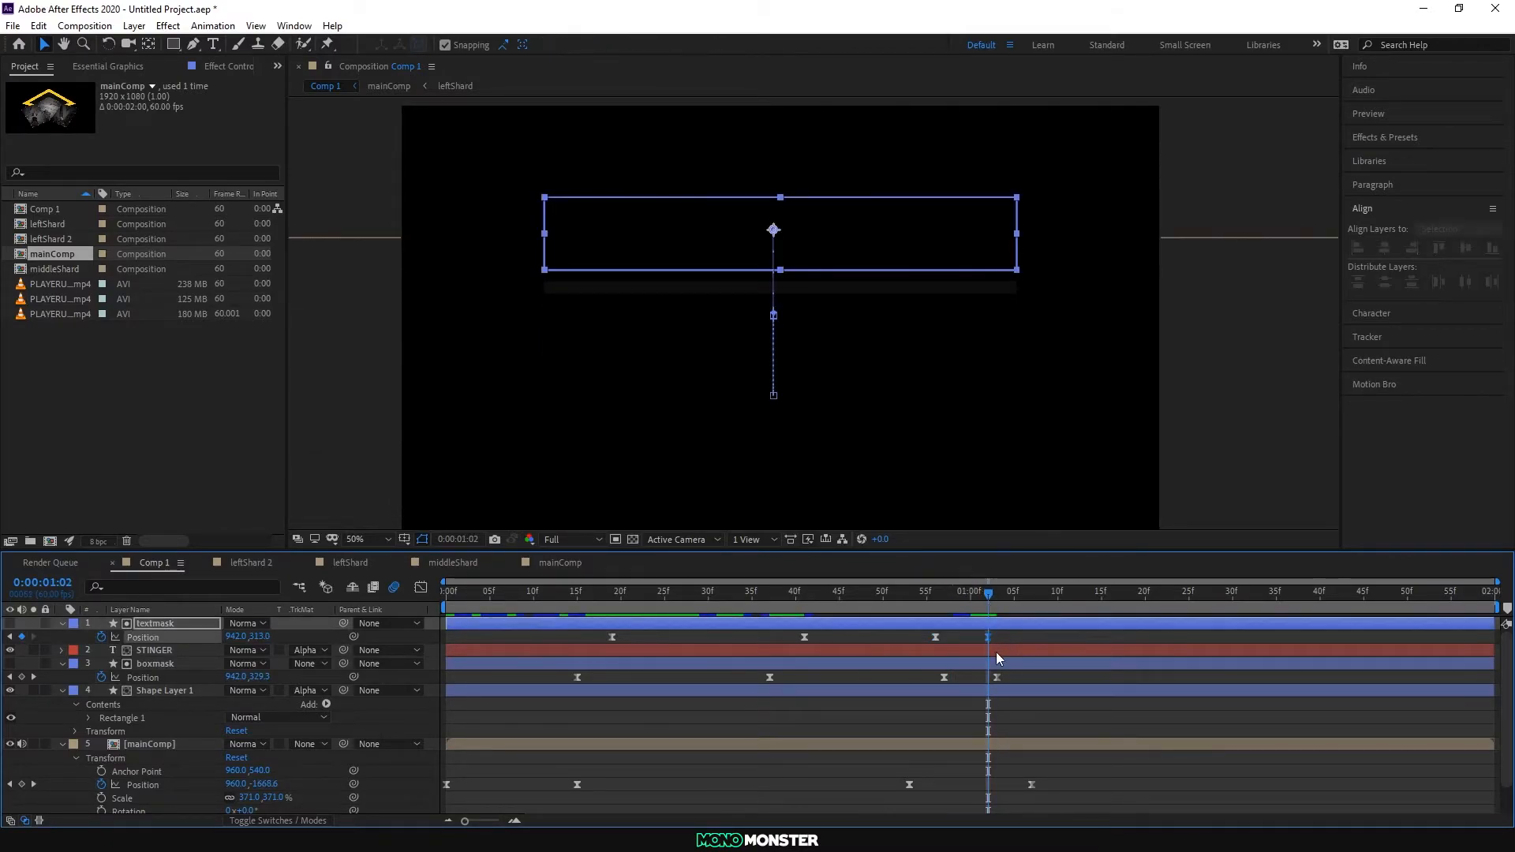
left_click(997, 677, "shift")
left_click_drag(997, 675, 1087, 684)
left_click(935, 637, "shift")
left_click(945, 677, "shift")
left_click_drag(945, 677, 982, 604)
left_click(585, 591)
key("space")
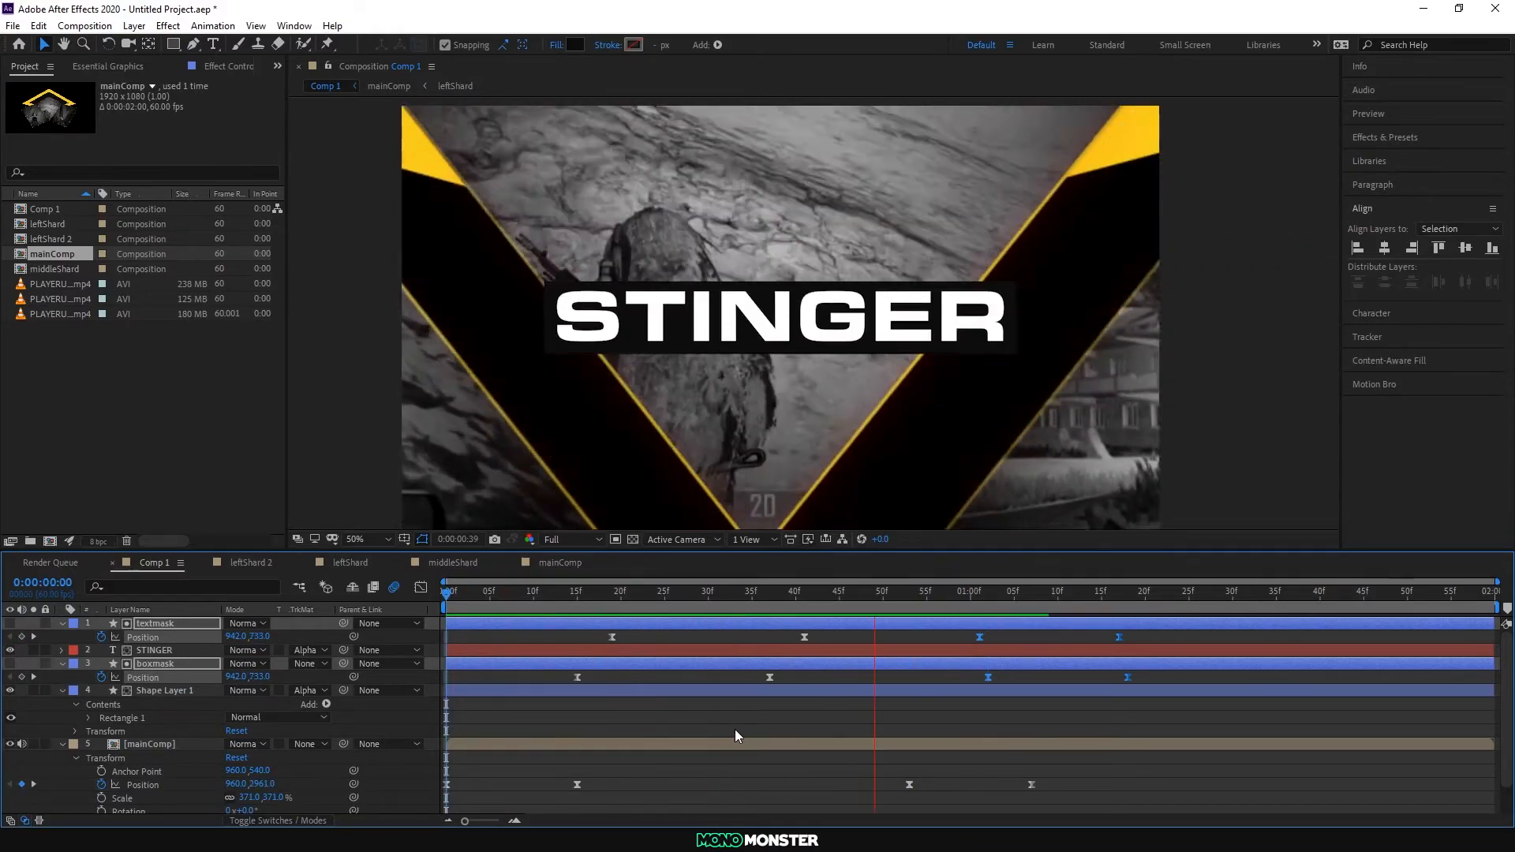
key("space")
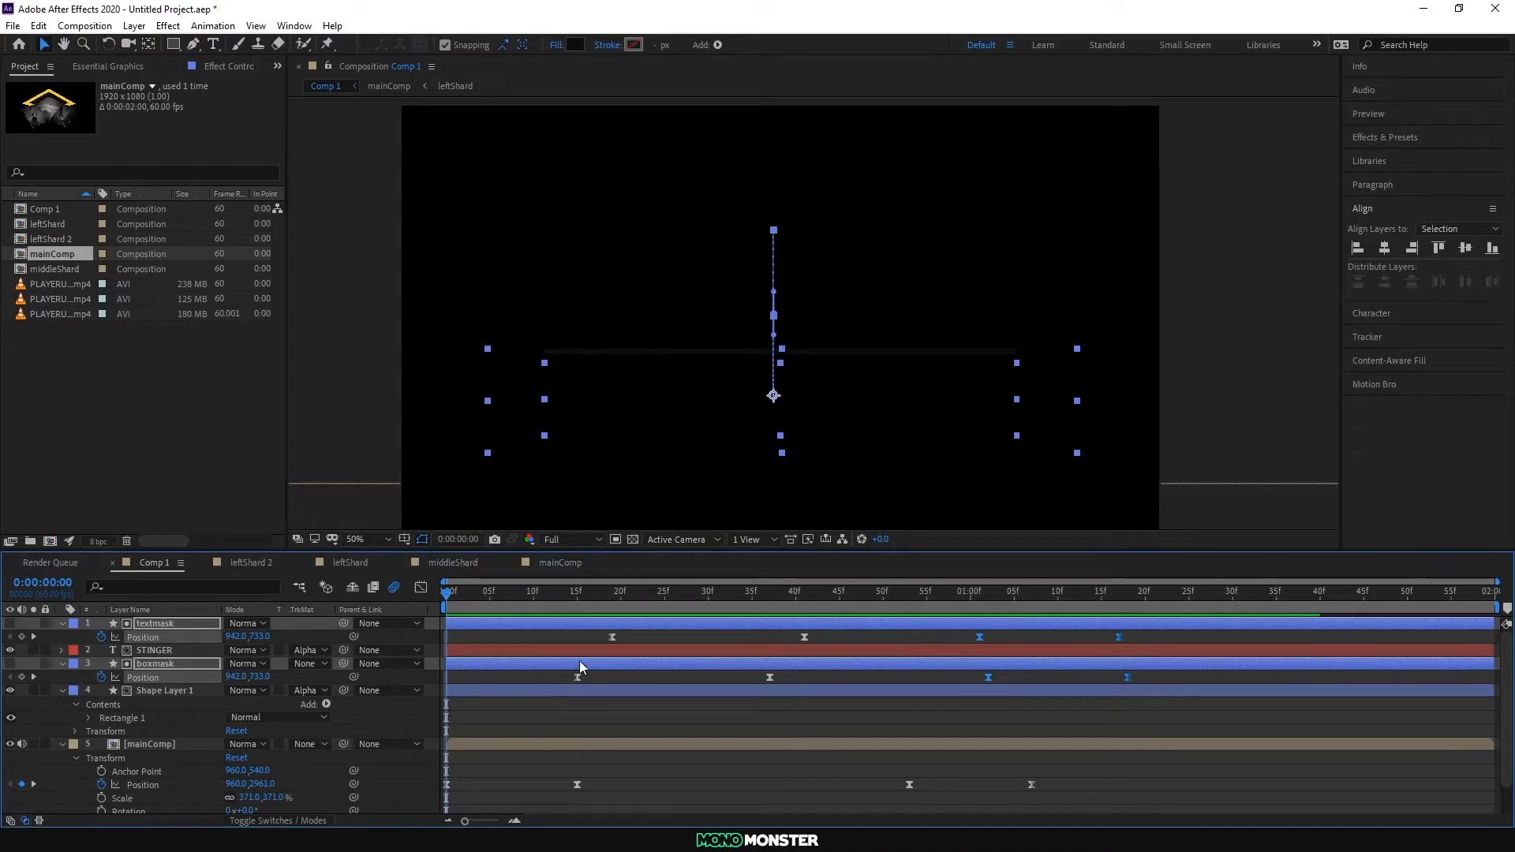
Step: Lower both masks to Y Position 761 at 0:00:00:15 to hide the leftover box edge, and preview
left_click(162, 664)
left_click_drag(449, 598, 577, 593)
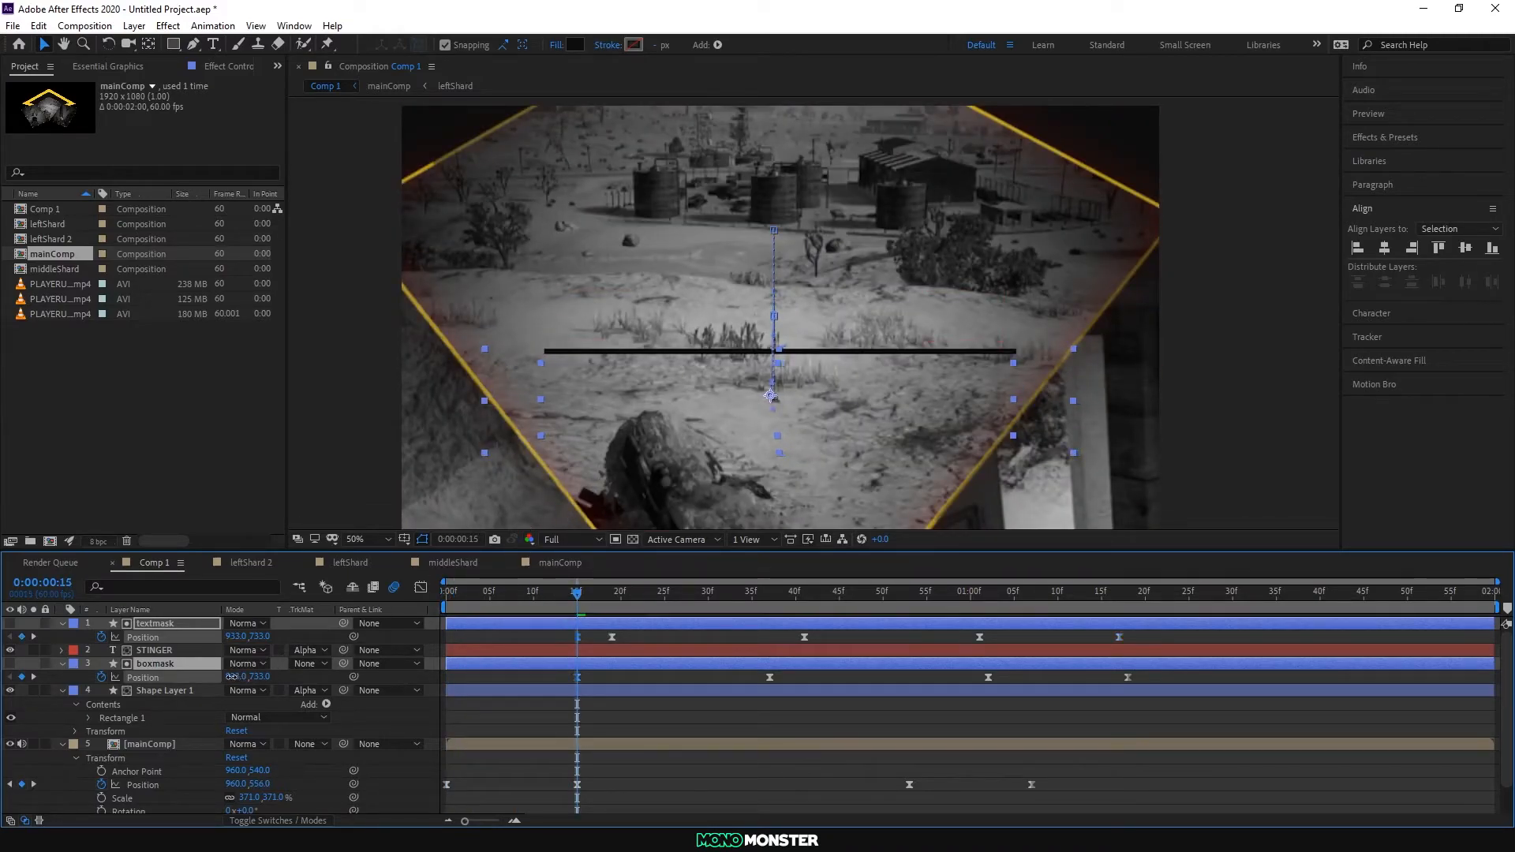
left_click_drag(262, 677, 280, 678)
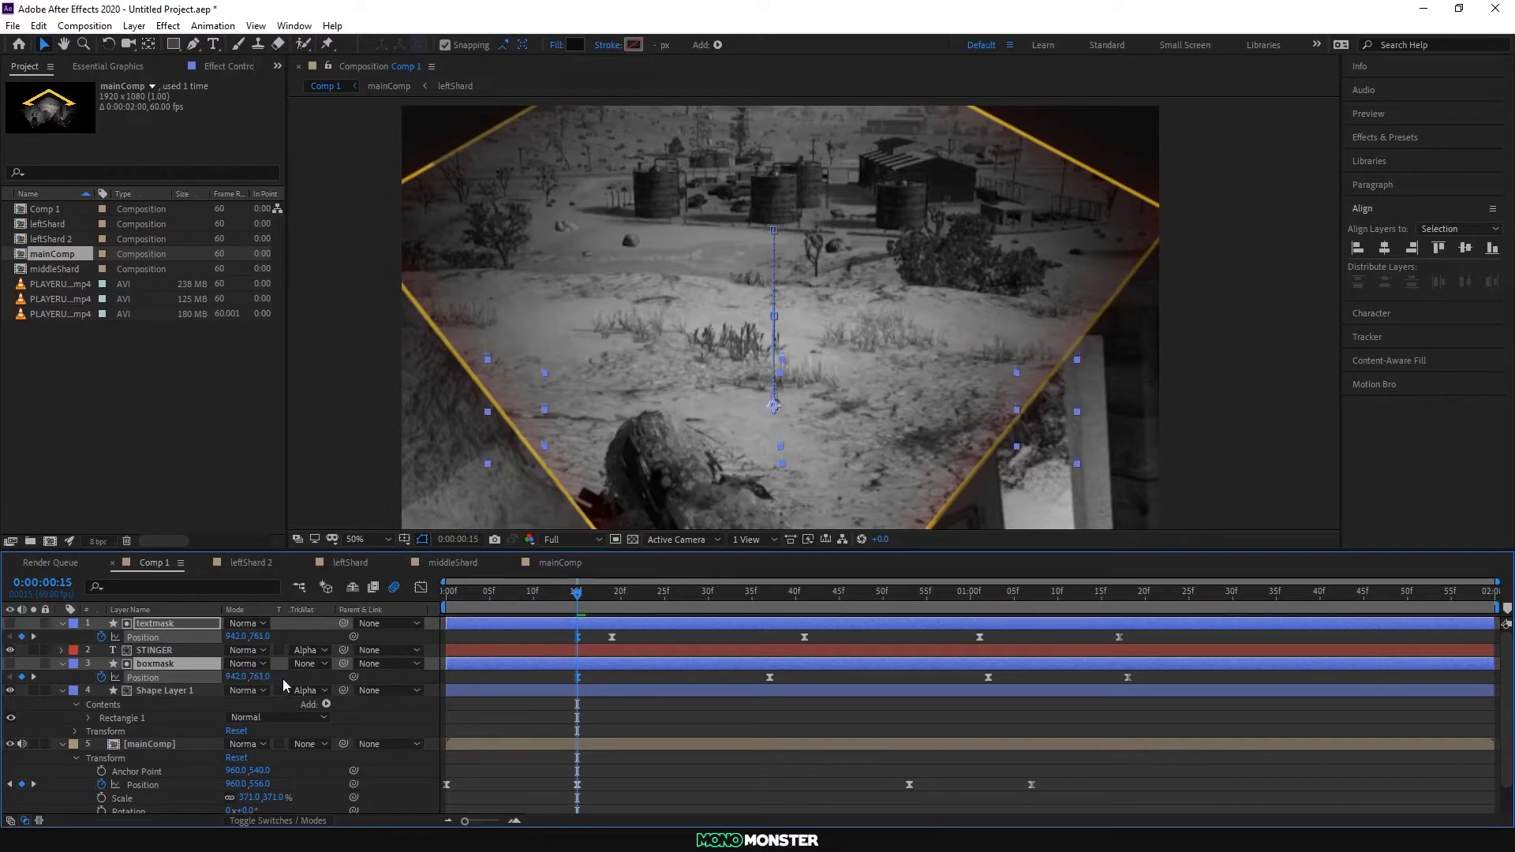
key("space")
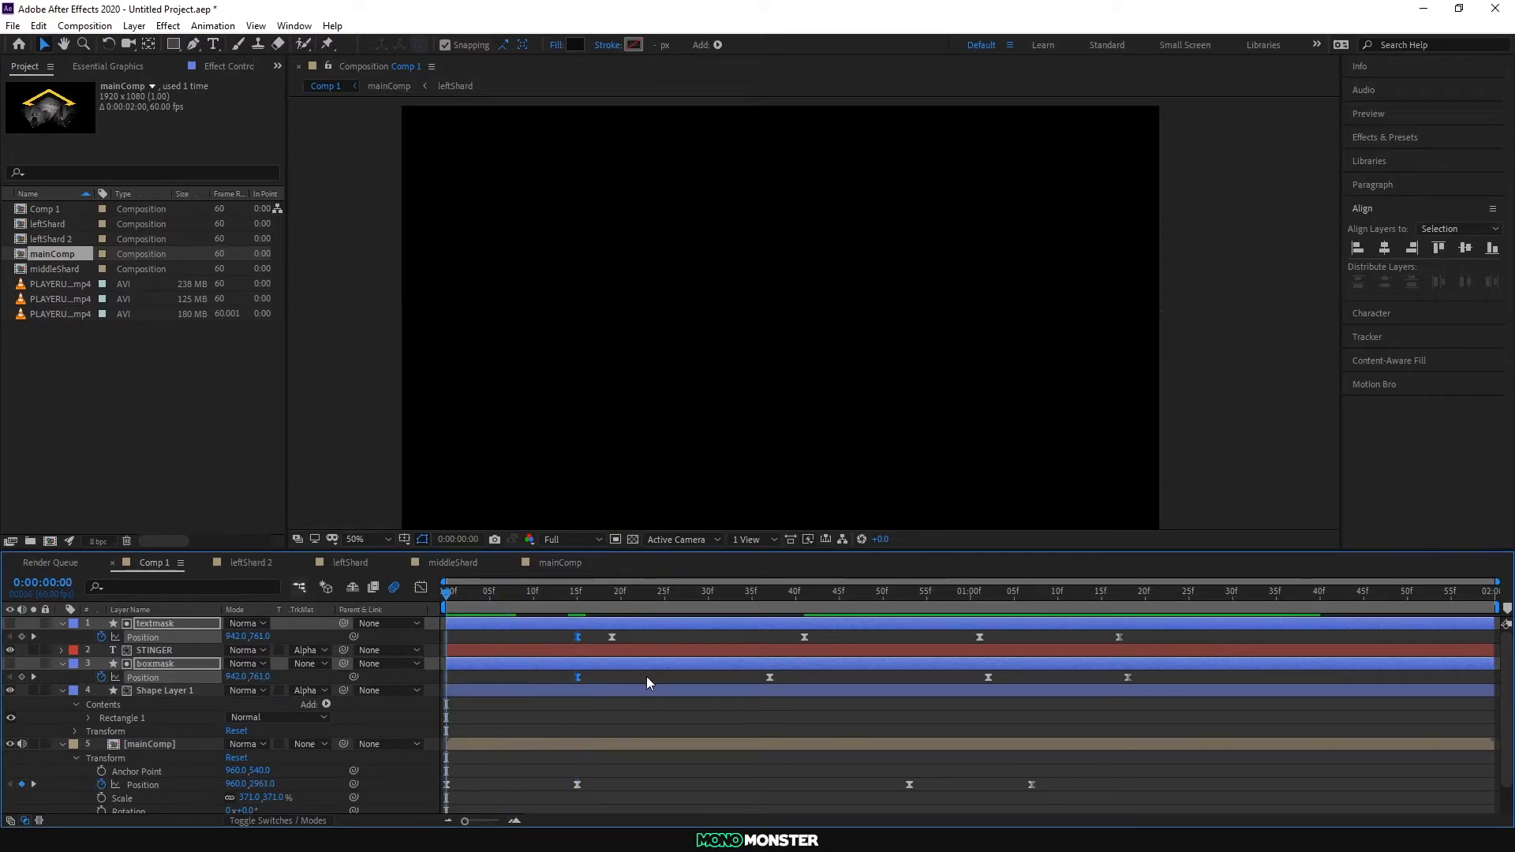
key("space")
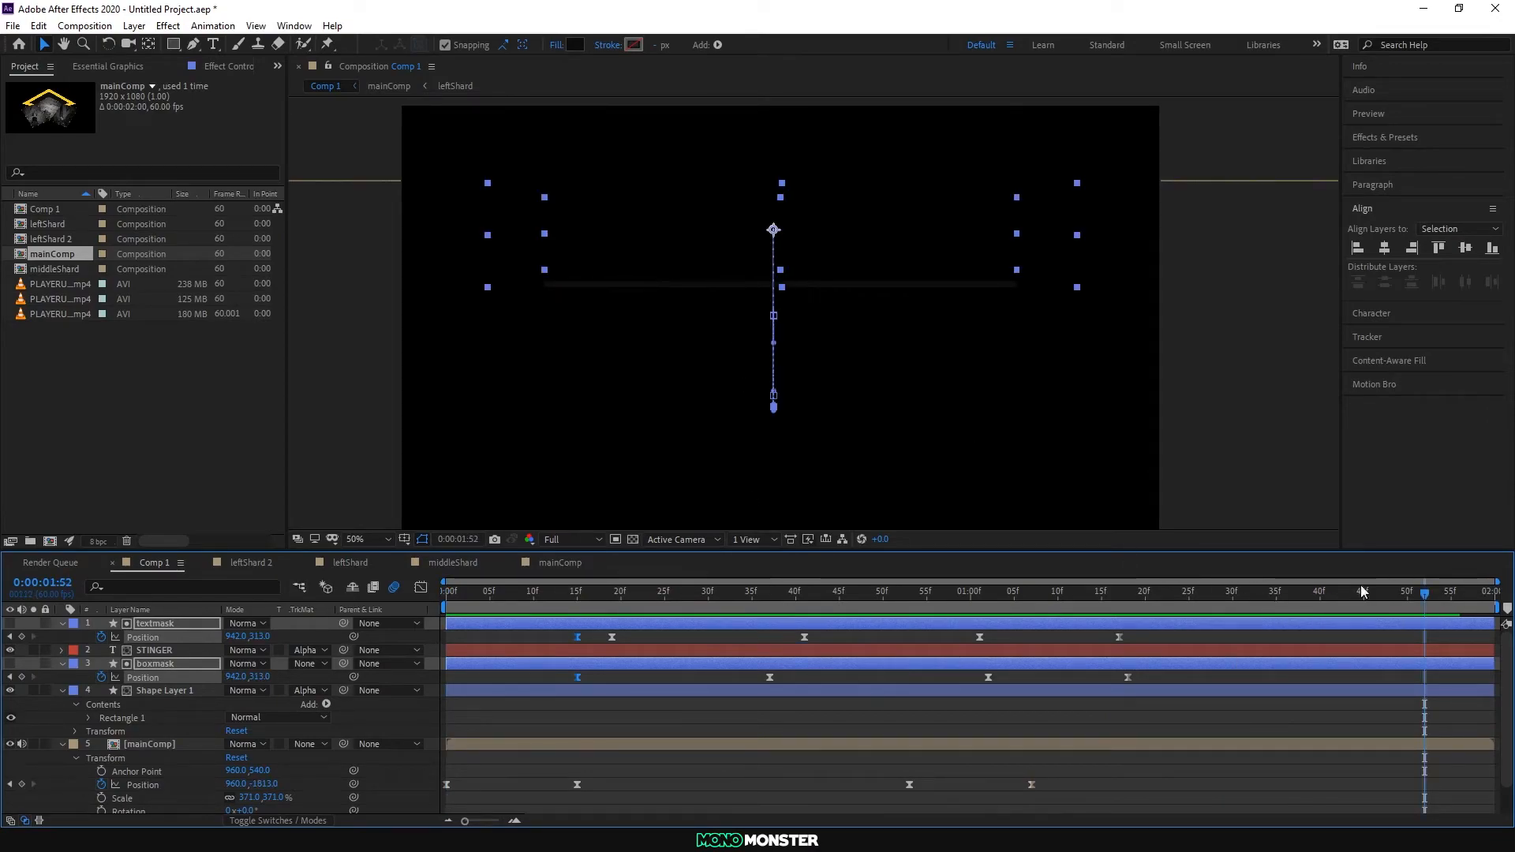
Step: Raise boxmask's last keyframe at 0:00:01:18 to Y Position 285 and preview the whole transition
left_click_drag(1270, 602, 1121, 606)
left_click(1127, 678)
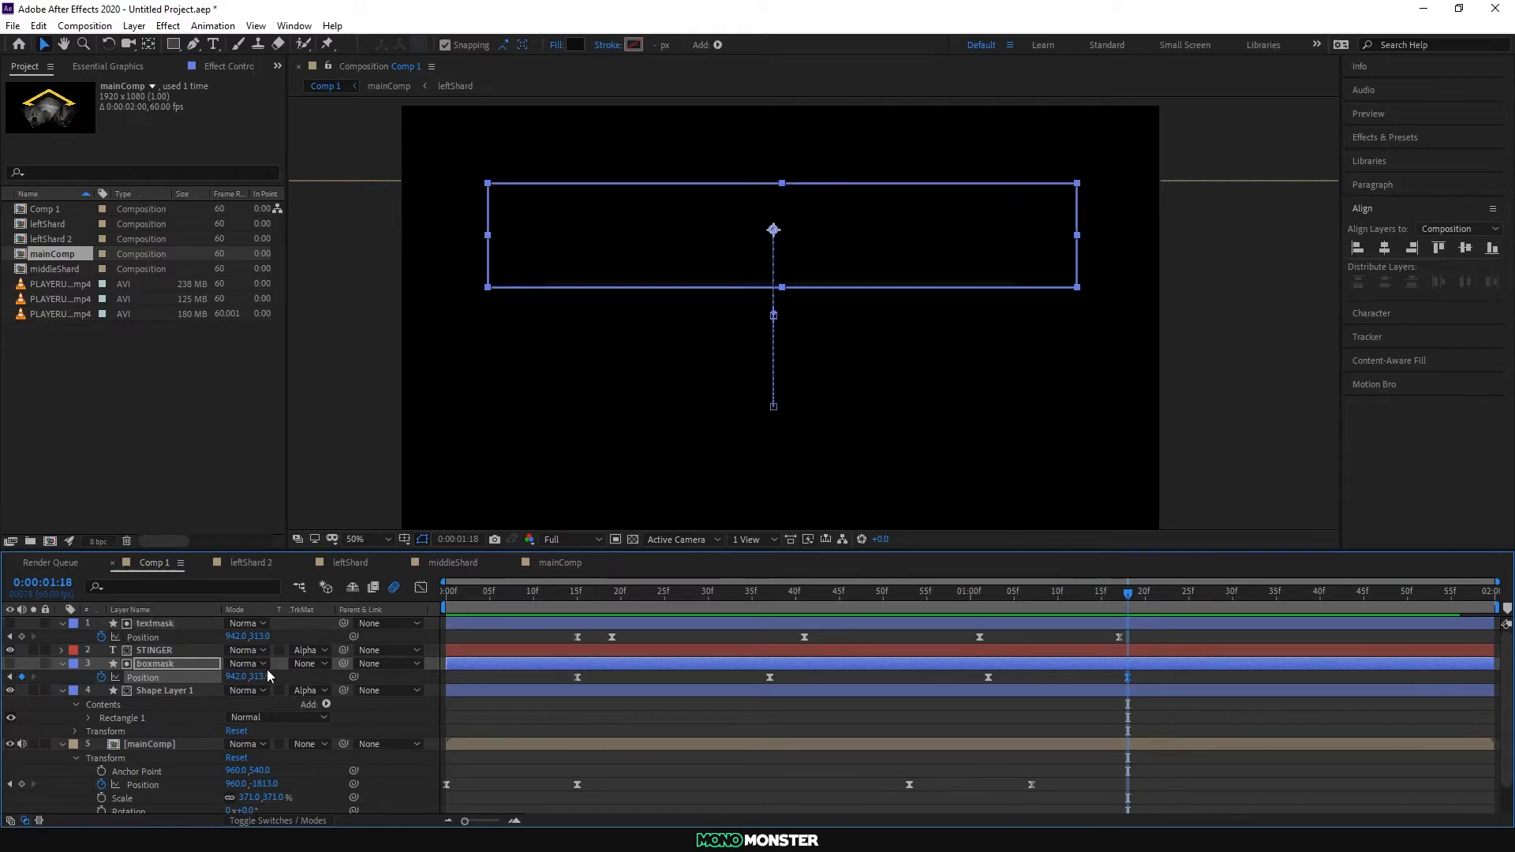
left_click_drag(260, 680, 217, 680)
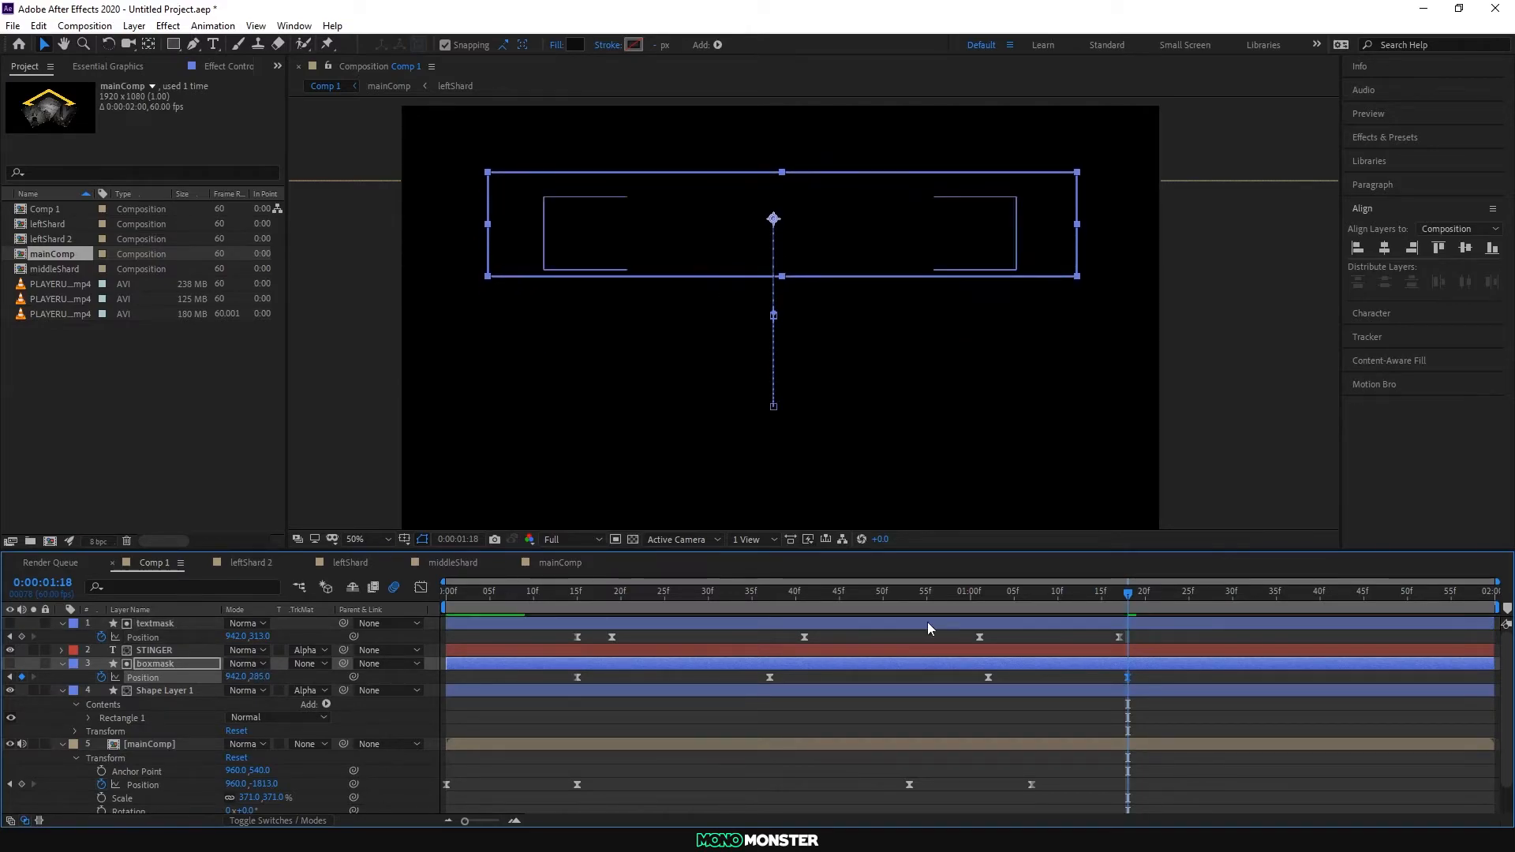
key("space")
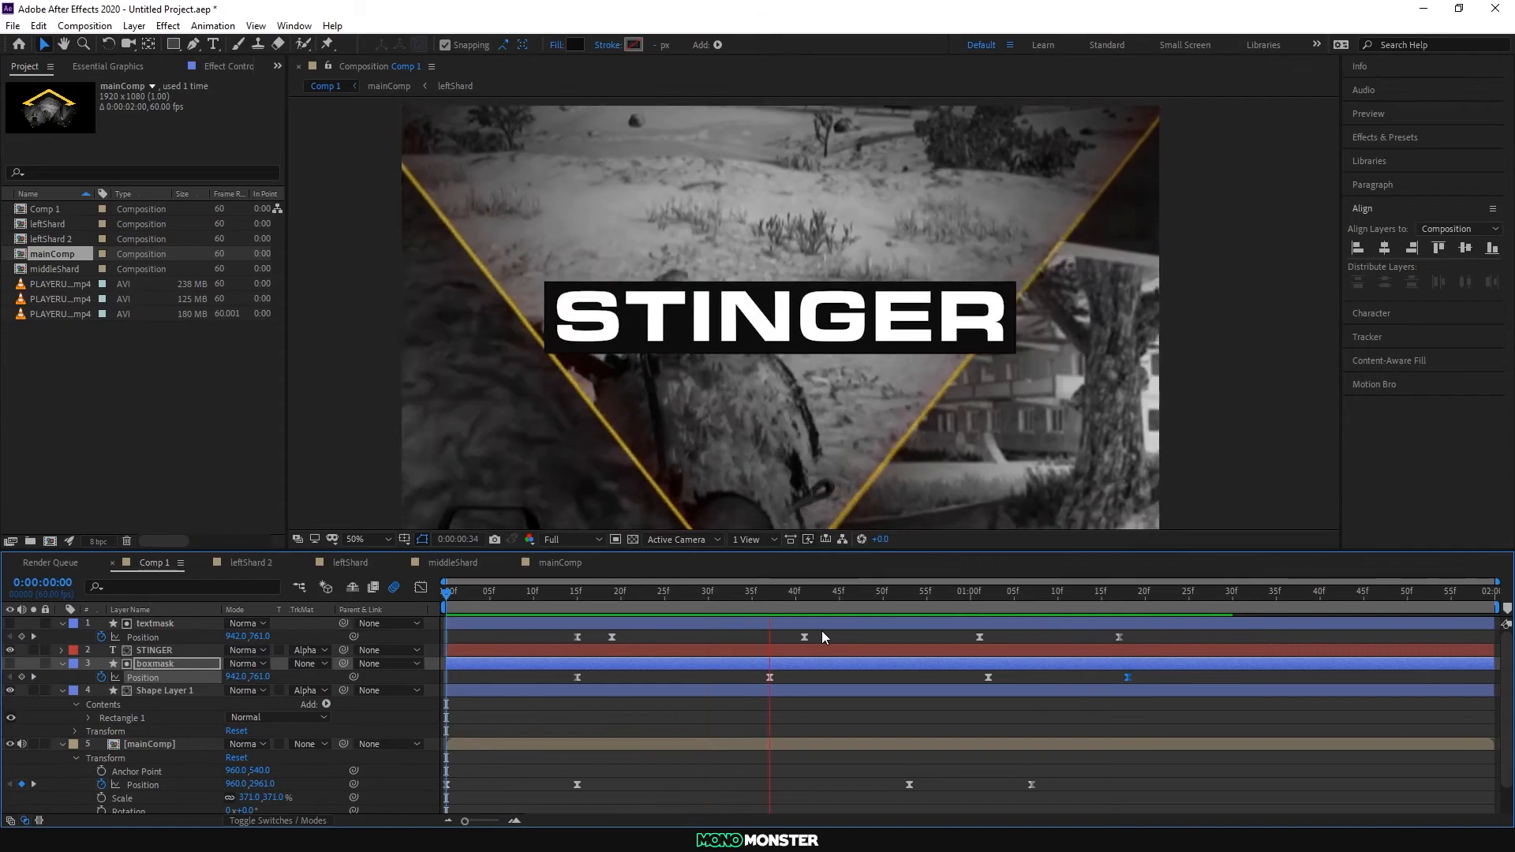
key("space")
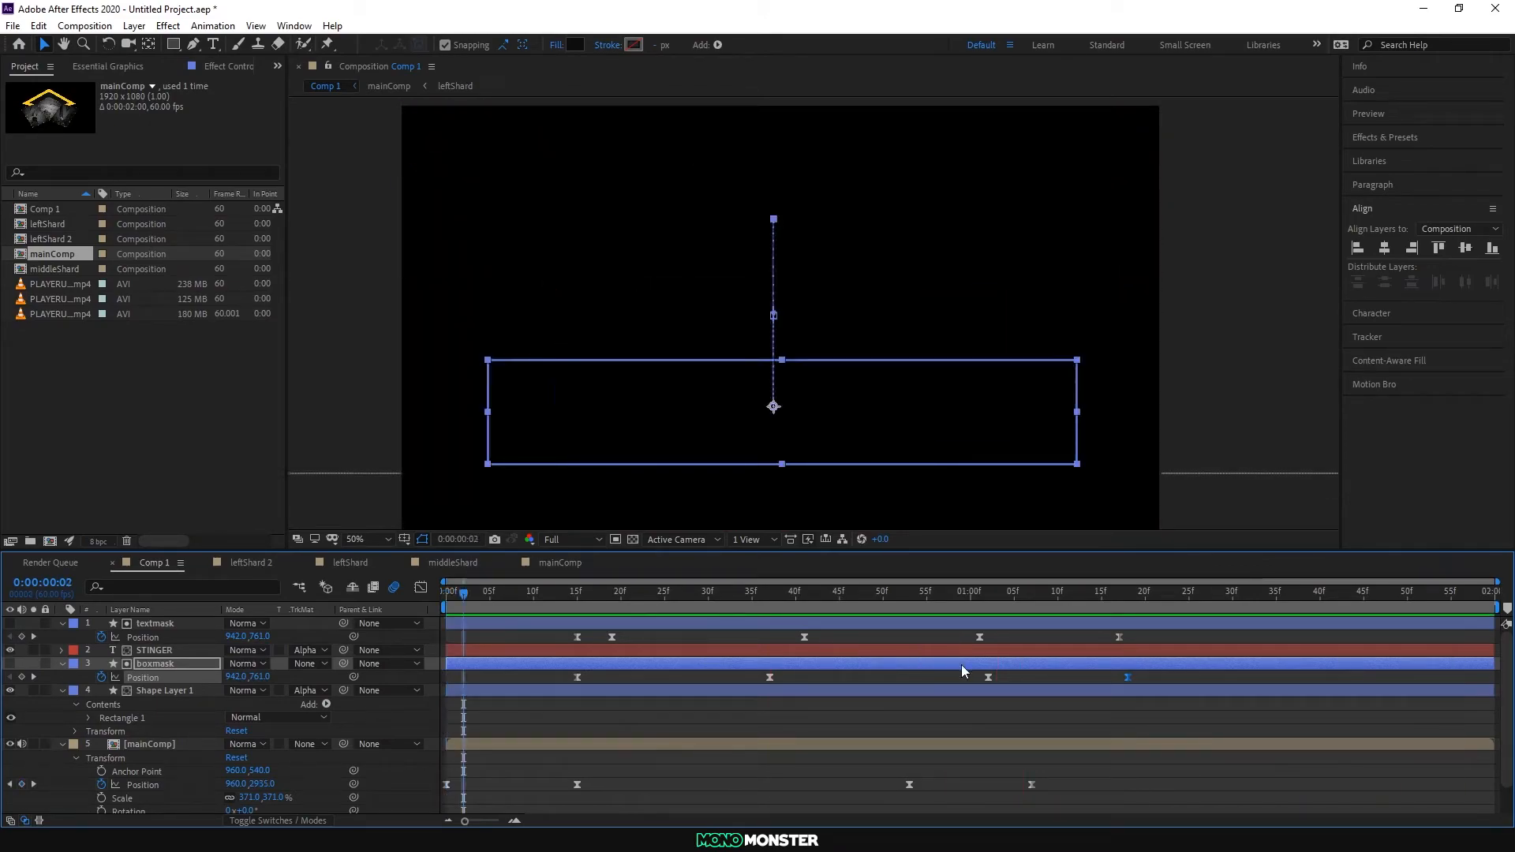
key("space")
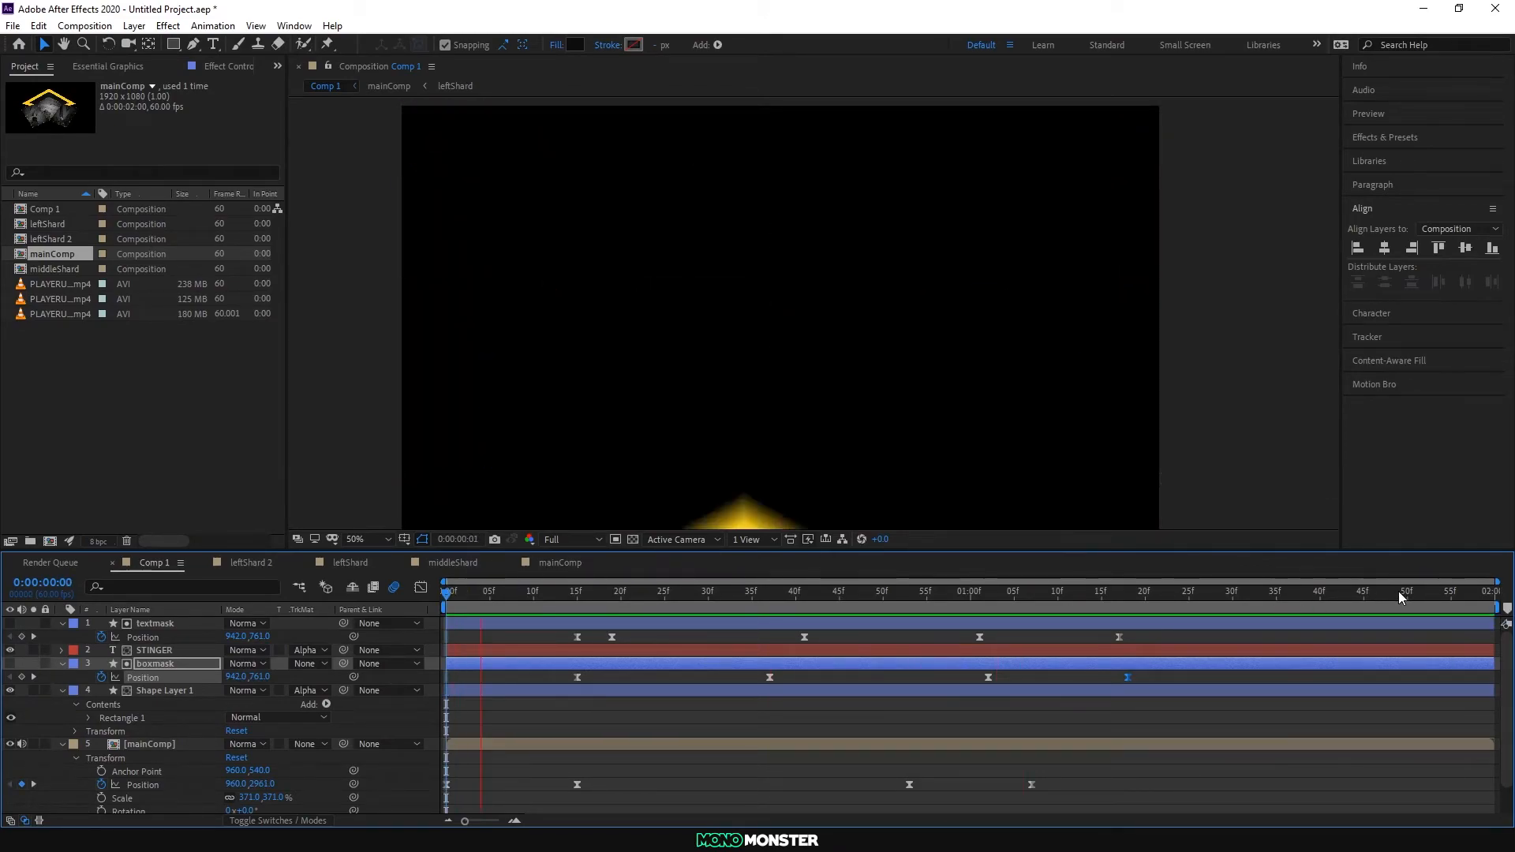
key("space")
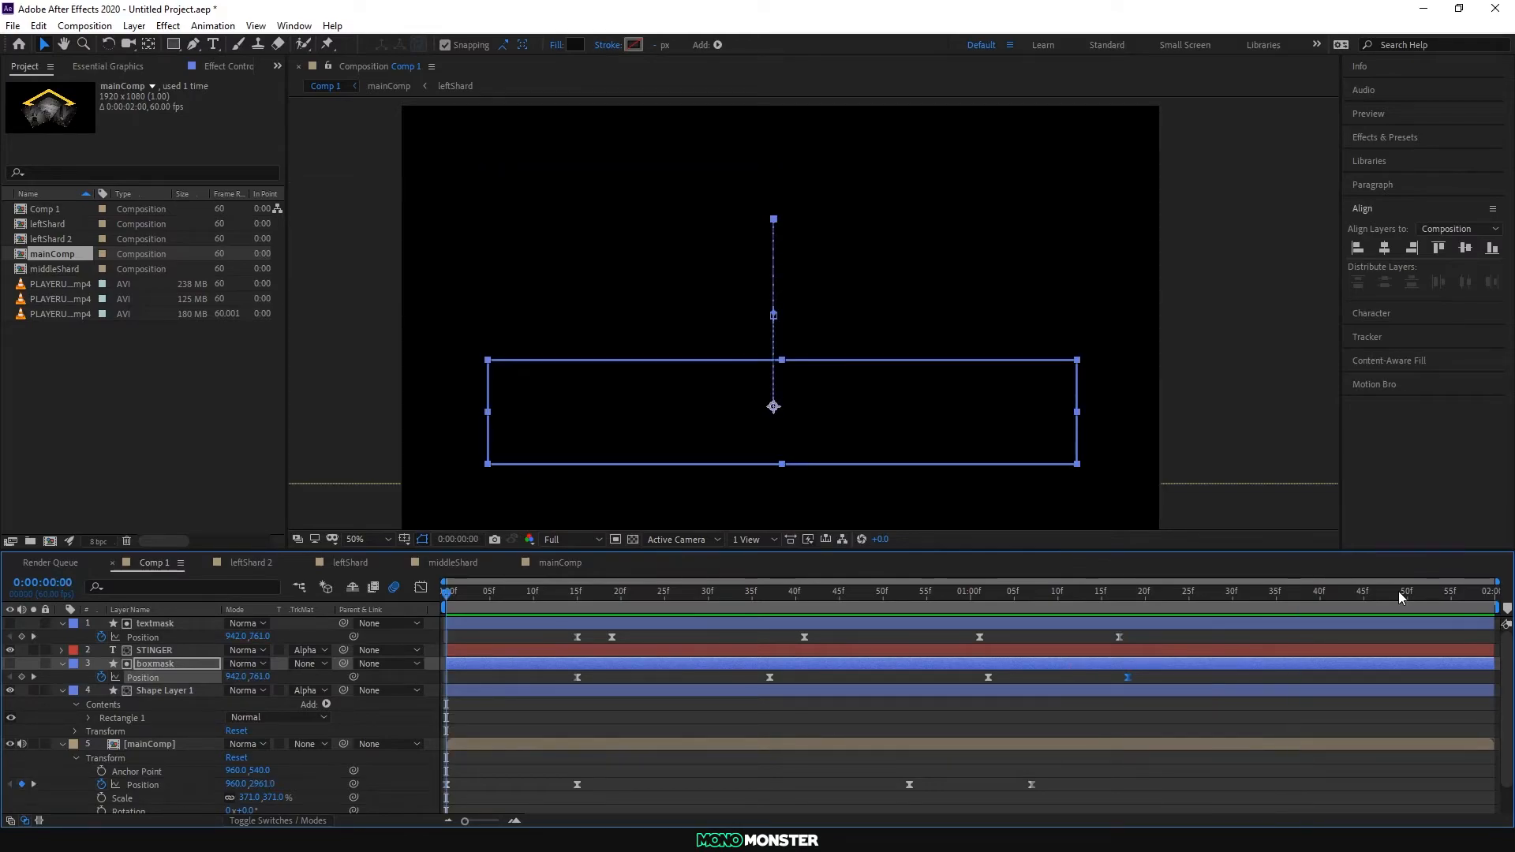
Step: Compress both masks' Position keyframes proportionally so textmask's last falls at 0:00:01:11 and boxmask's at 0:00:01:13
left_click_drag(1143, 636, 552, 637)
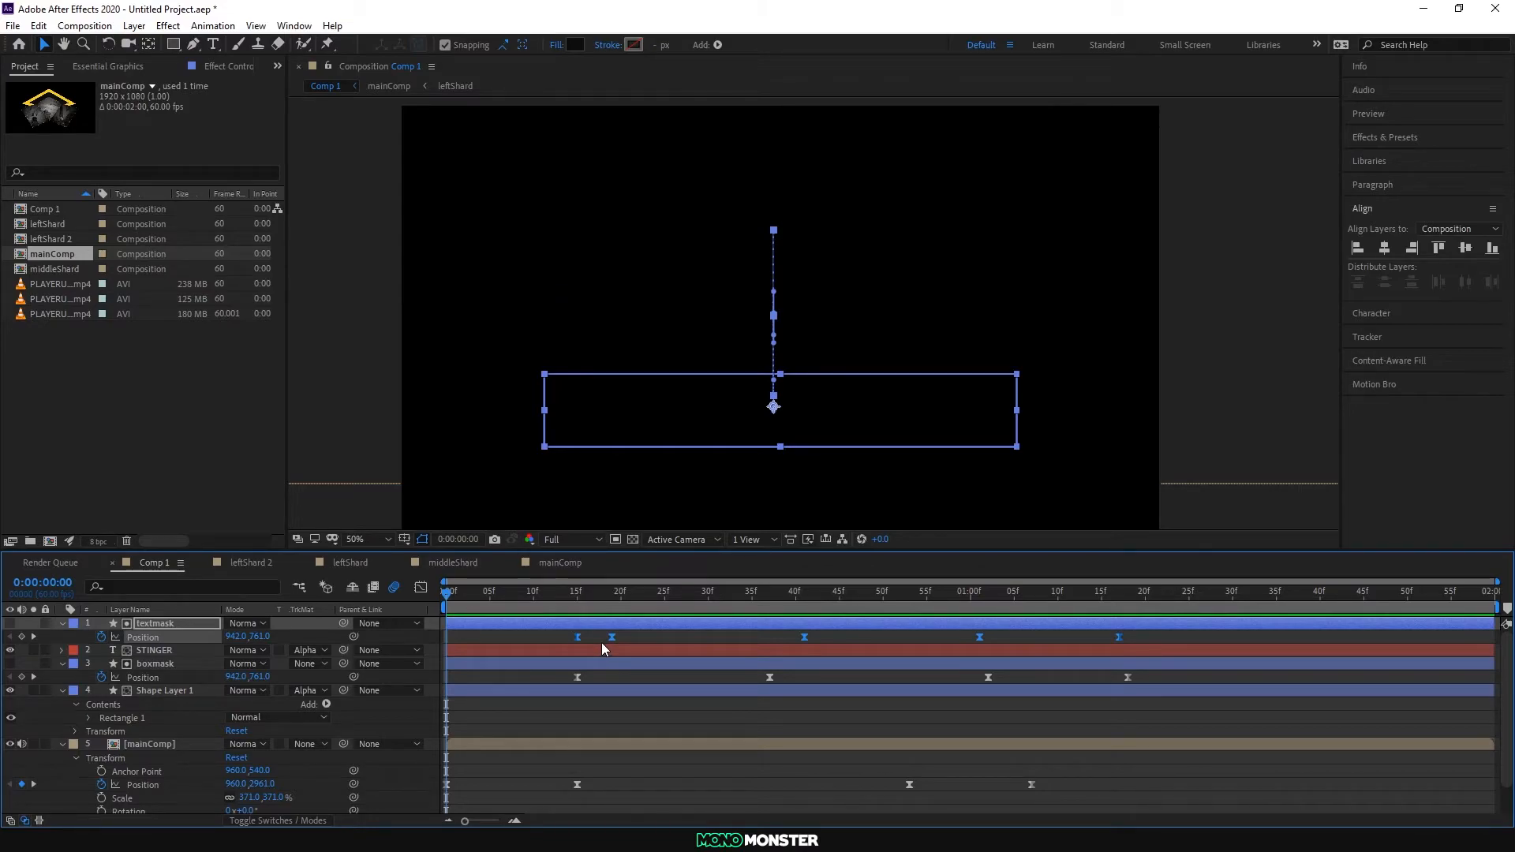
left_click(1113, 636)
left_click_drag(1141, 635, 474, 645)
left_click_drag(1114, 637, 1039, 638)
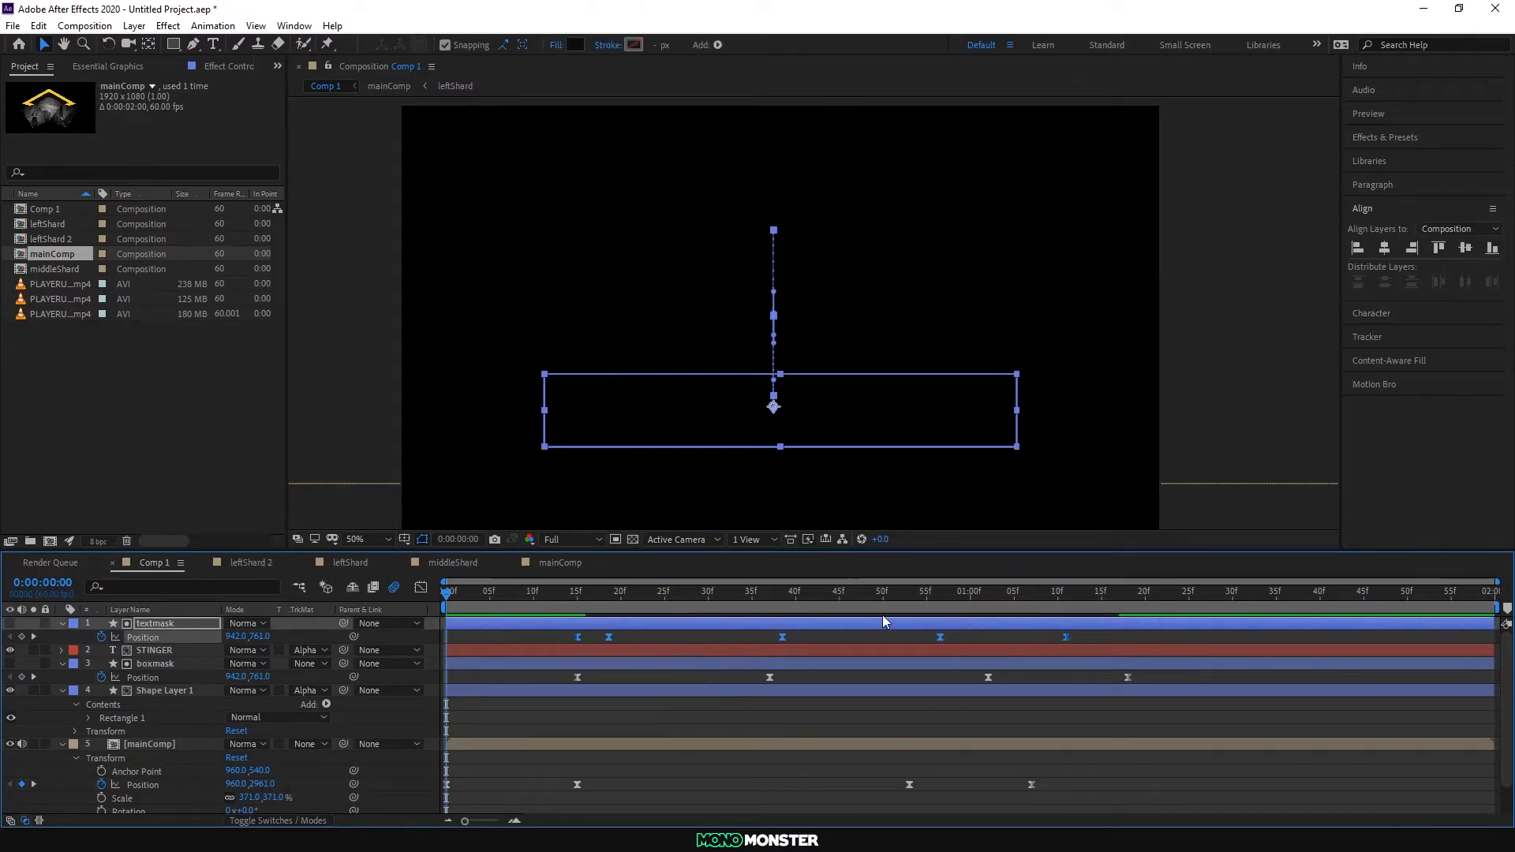
left_click_drag(1158, 678, 564, 676)
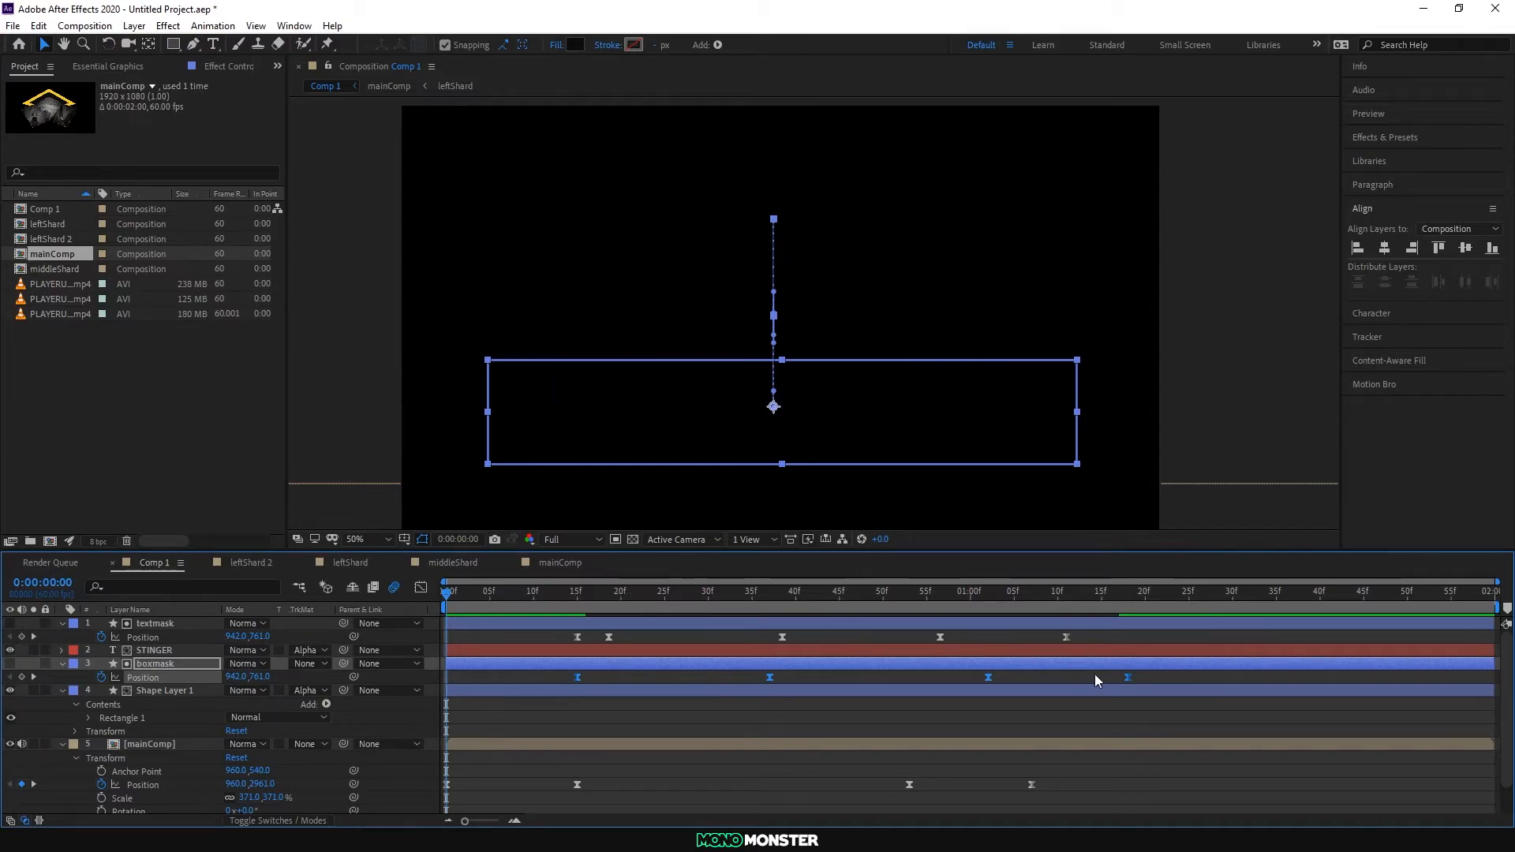
left_click_drag(1126, 677, 1089, 677)
Step: Preview the transition several times and scrub through the opening to check the masks' timing against the shards
key("space")
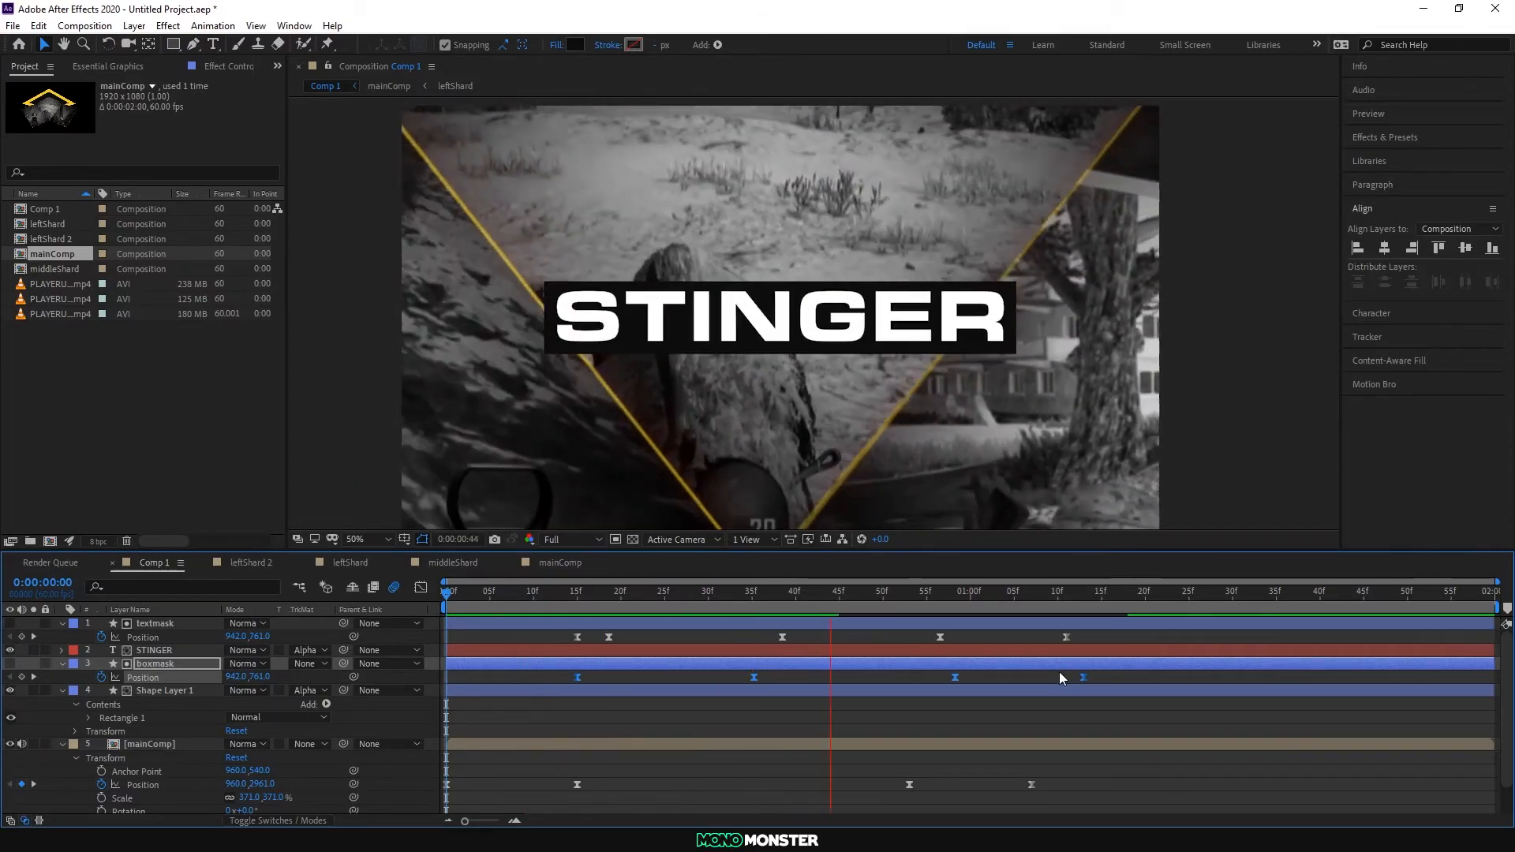
key("space")
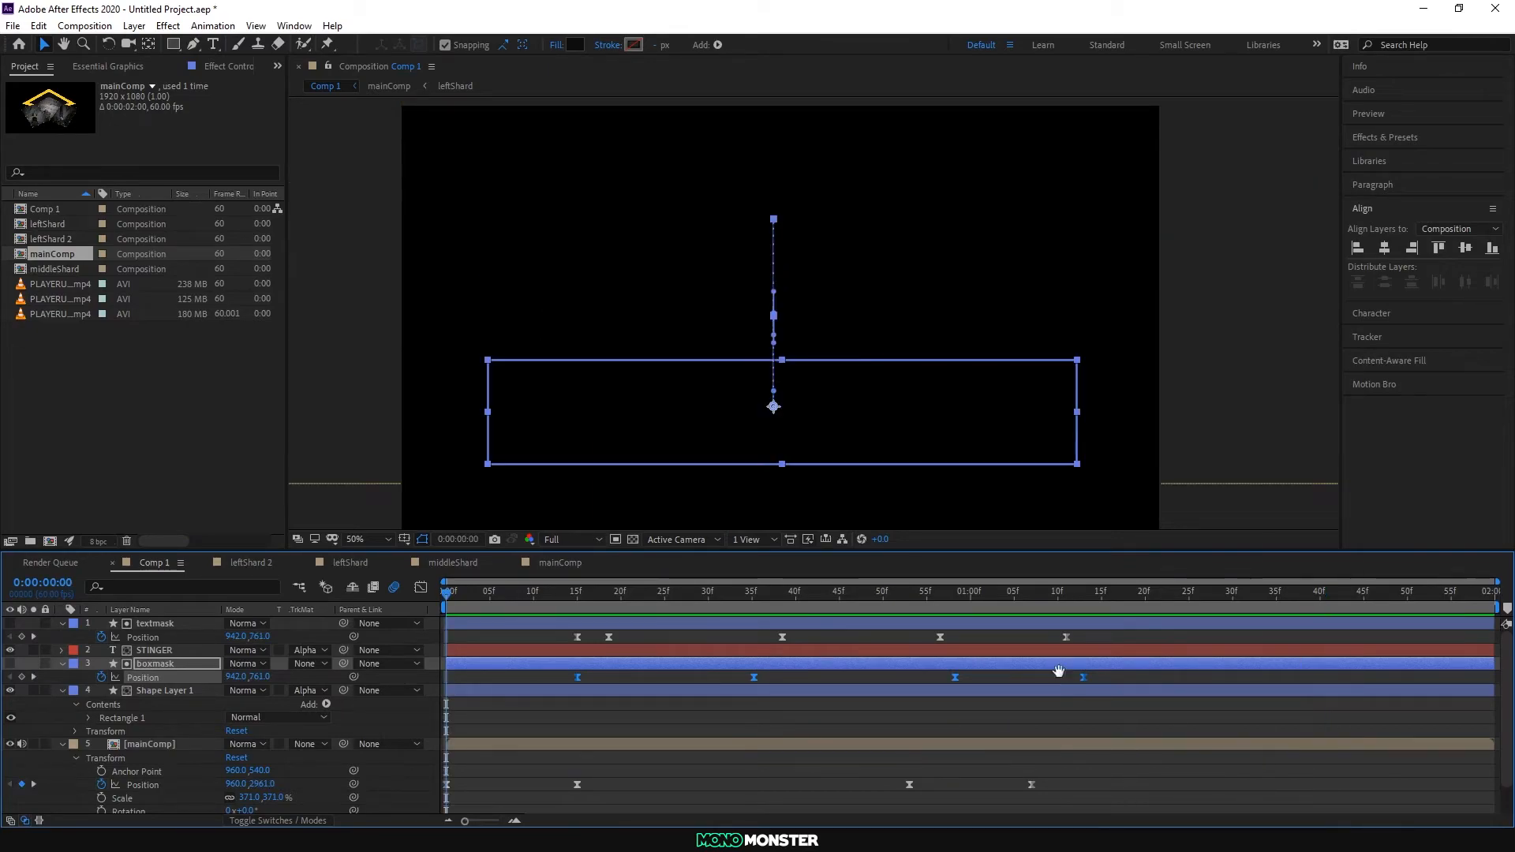
key("space")
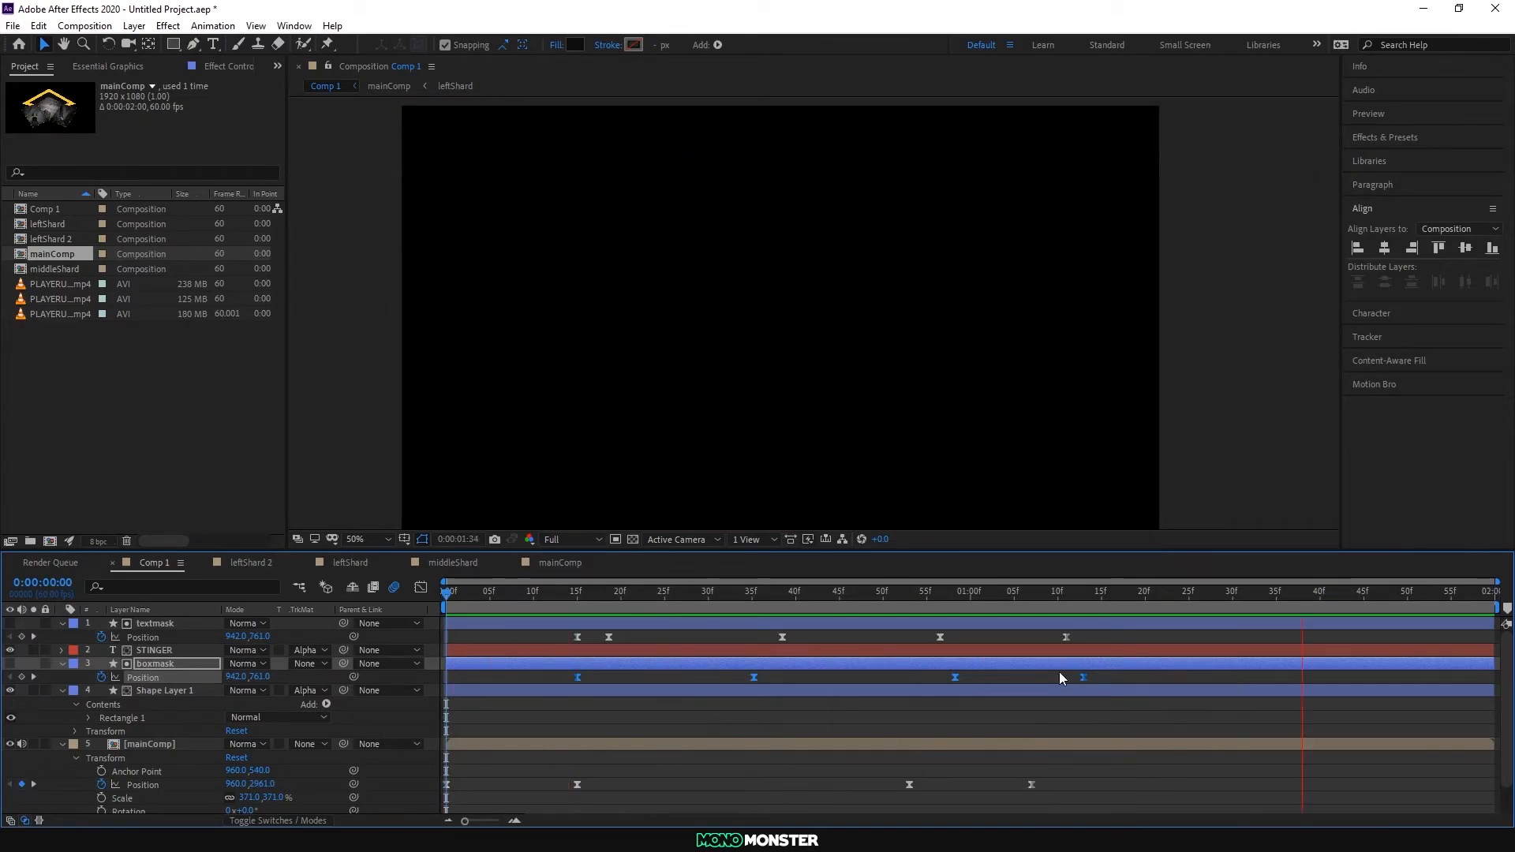
key("space")
key("space")
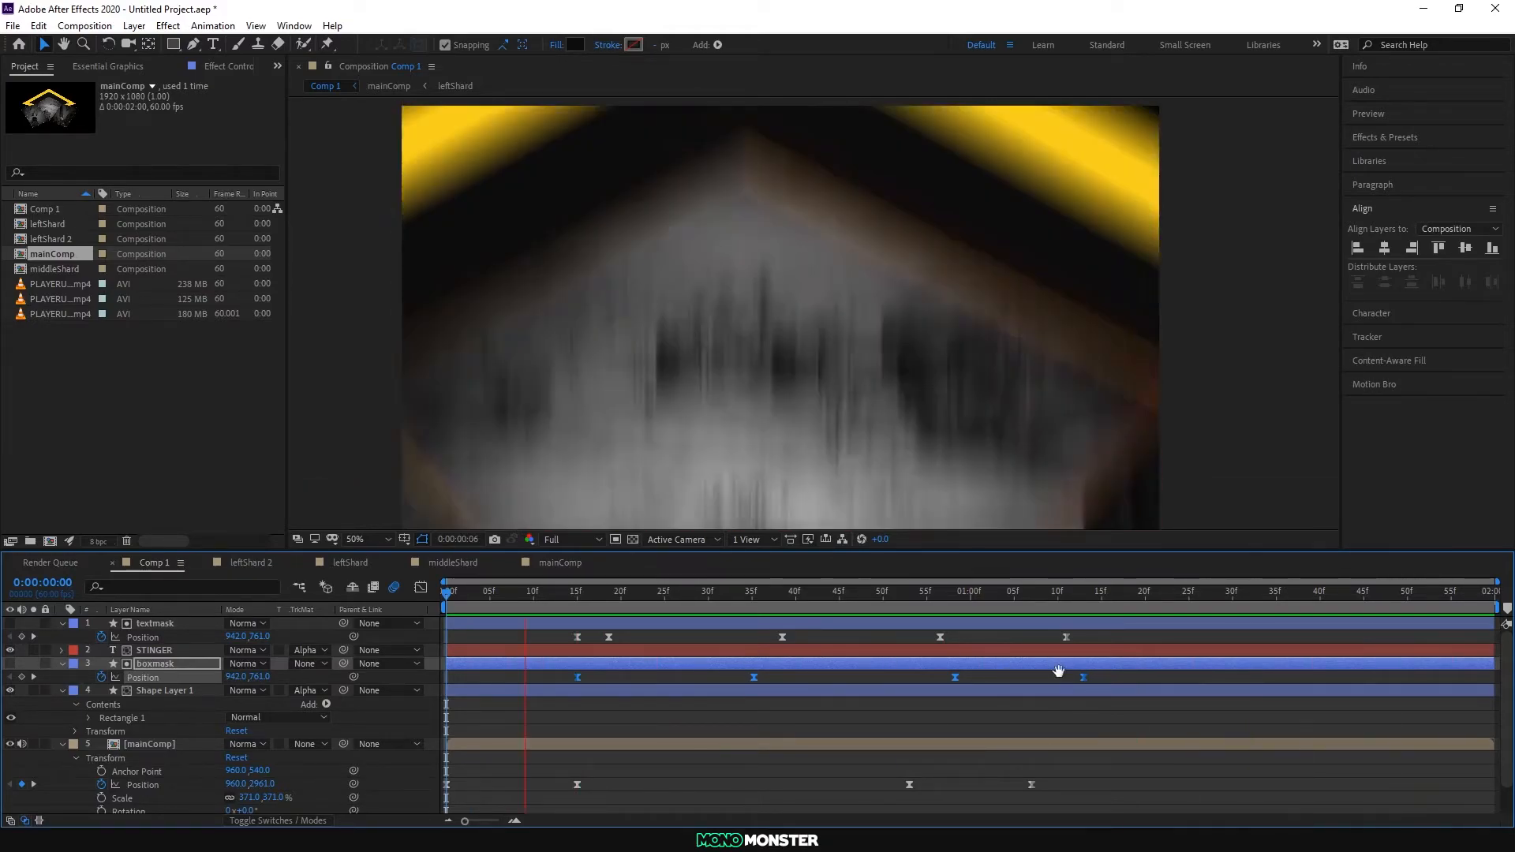
key("space")
key("space")
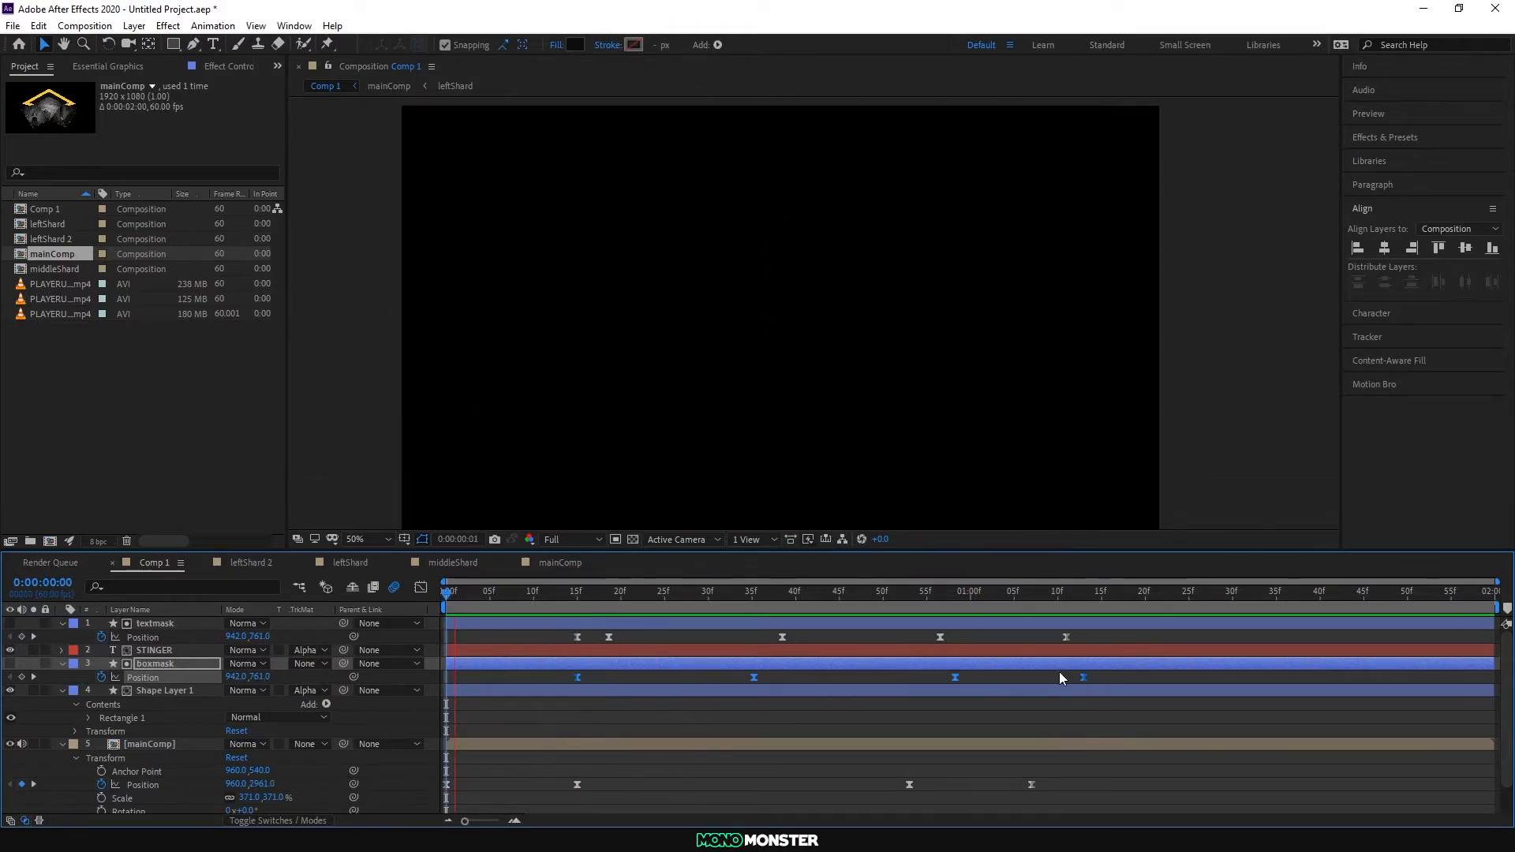
key("space")
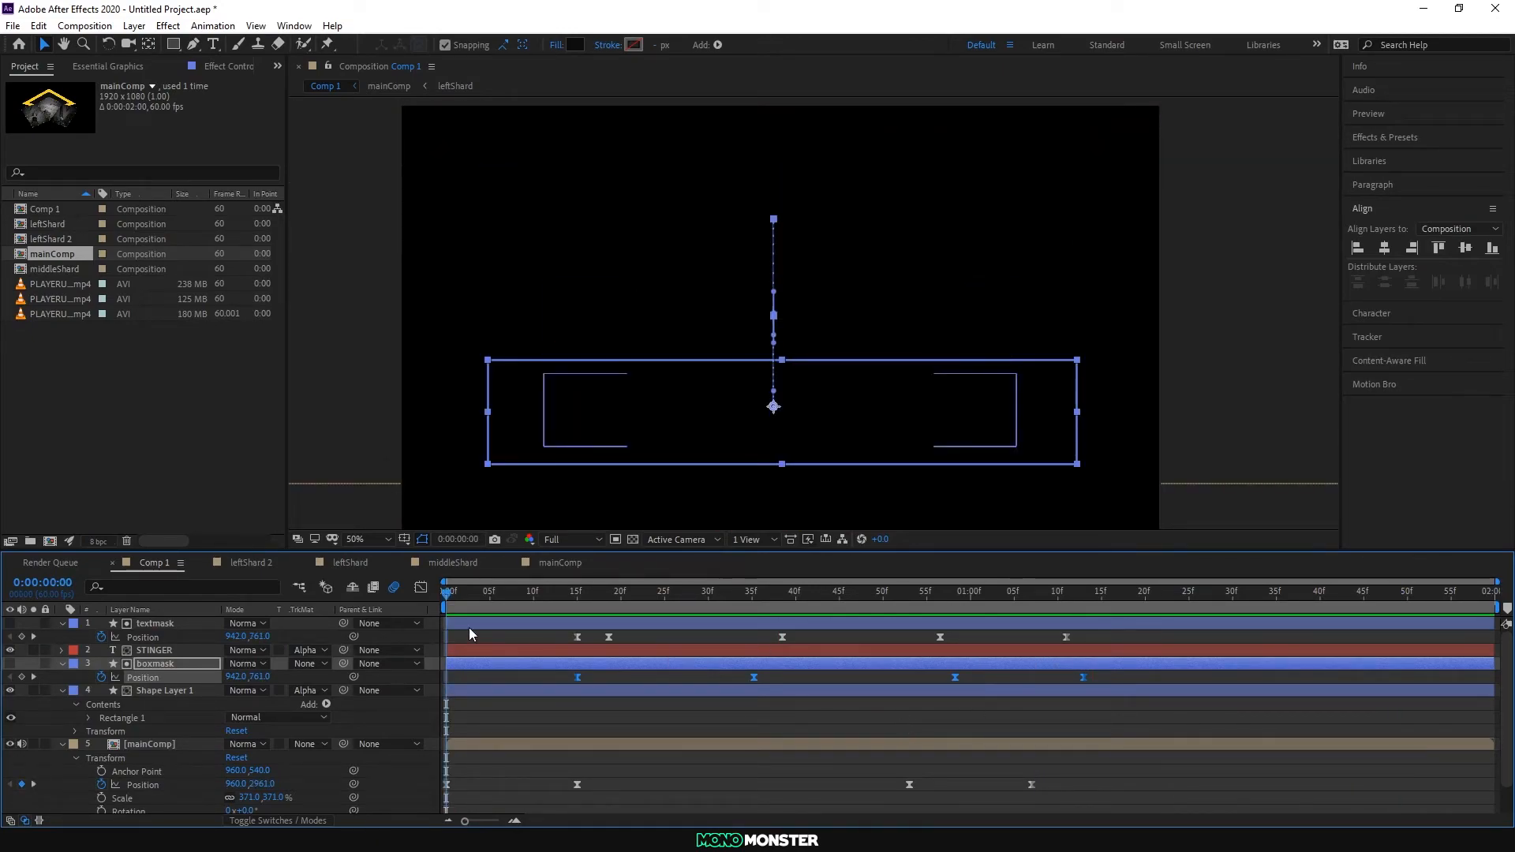
left_click_drag(446, 595, 626, 606)
key("Home")
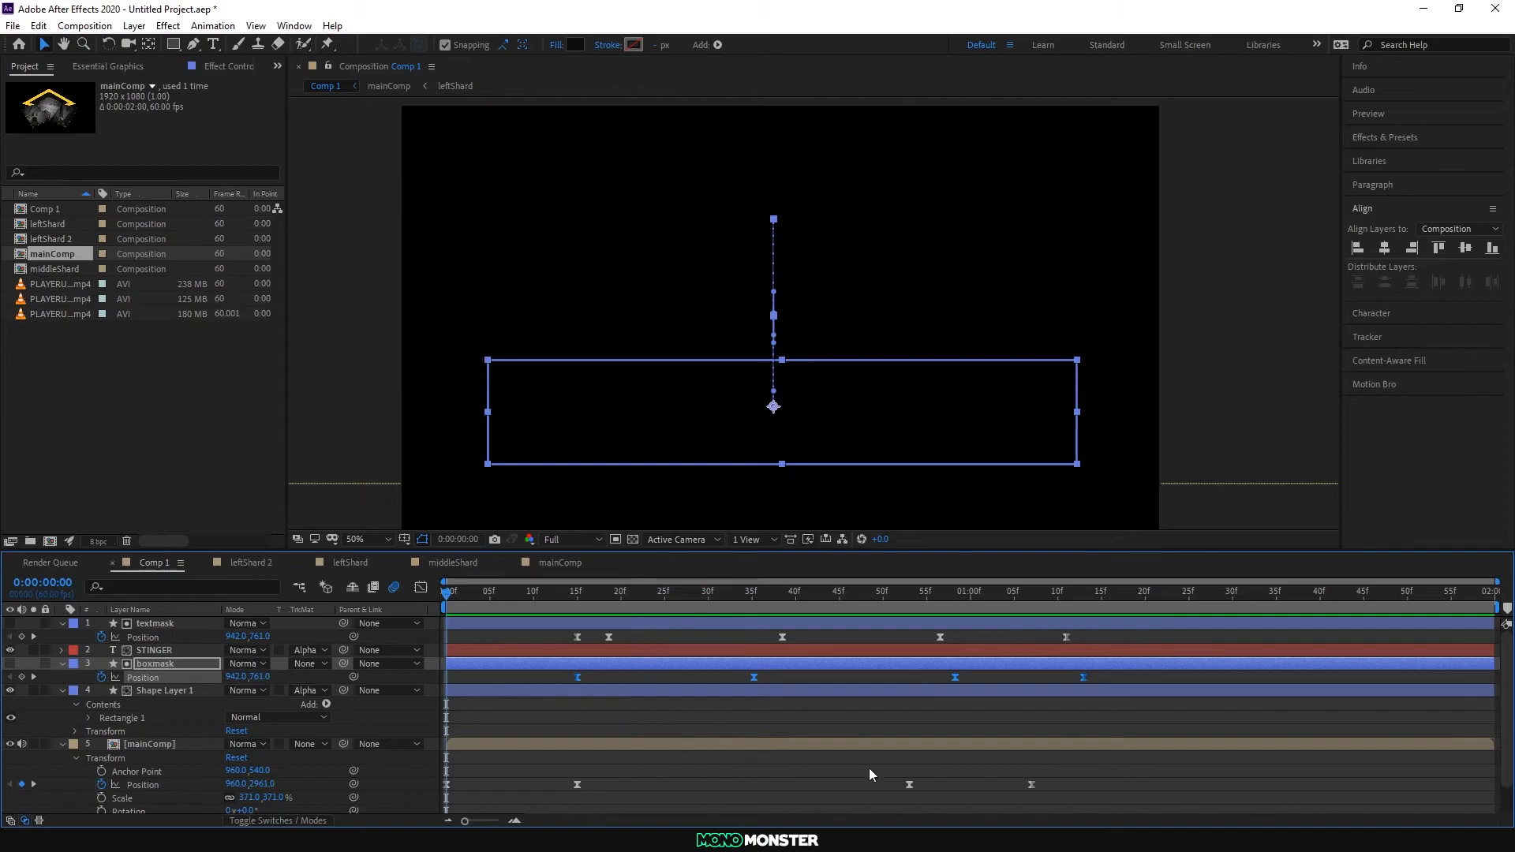
Step: Stretch mainComp's Position keyframes proportionally so the last one falls at 0:00:01:23
left_click_drag(1081, 778, 443, 794)
scroll(143, 750, "down", 1)
scroll(192, 747, "up", 1)
left_click_drag(1033, 784, 1082, 785)
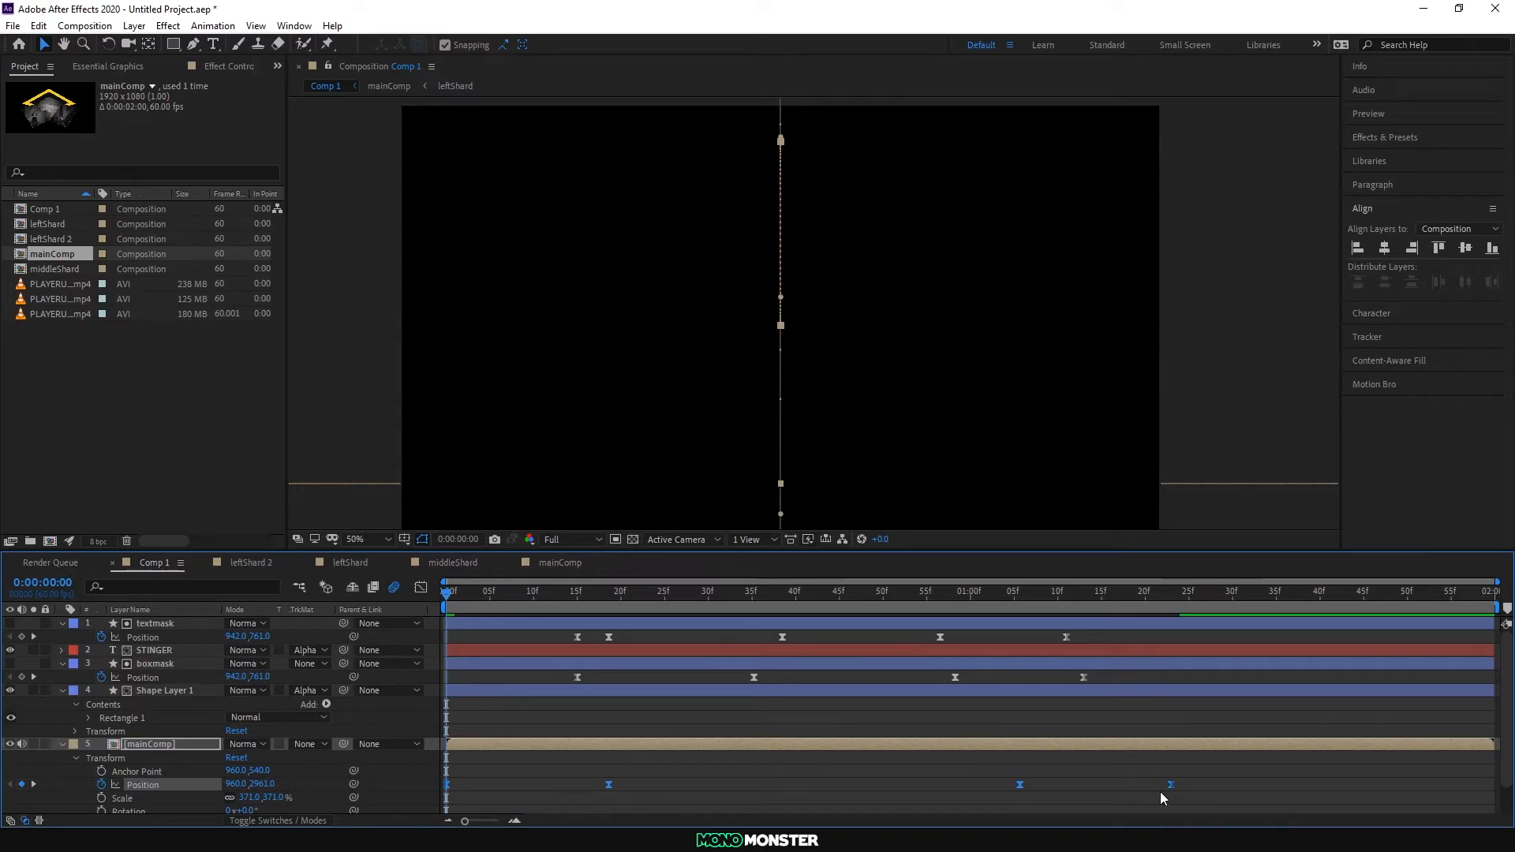
Step: Stretch both masks' Position keyframes together, ending about 0:00:01:29 for textmask and 0:00:01:32 for boxmask, and preview
left_click_drag(1115, 680, 552, 688)
left_click_drag(1092, 635, 1248, 694)
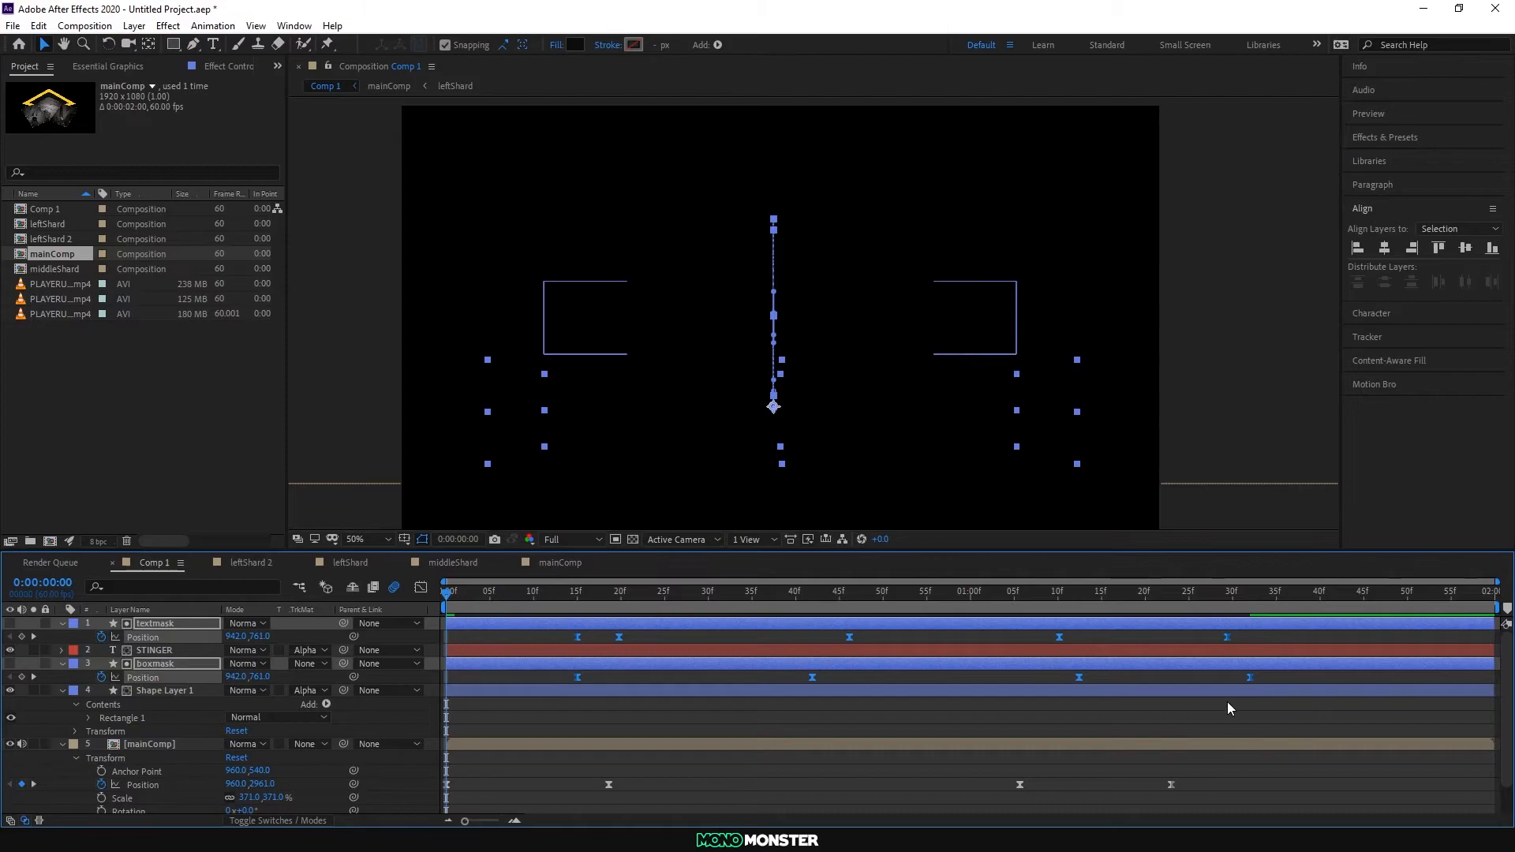
left_click(1086, 696)
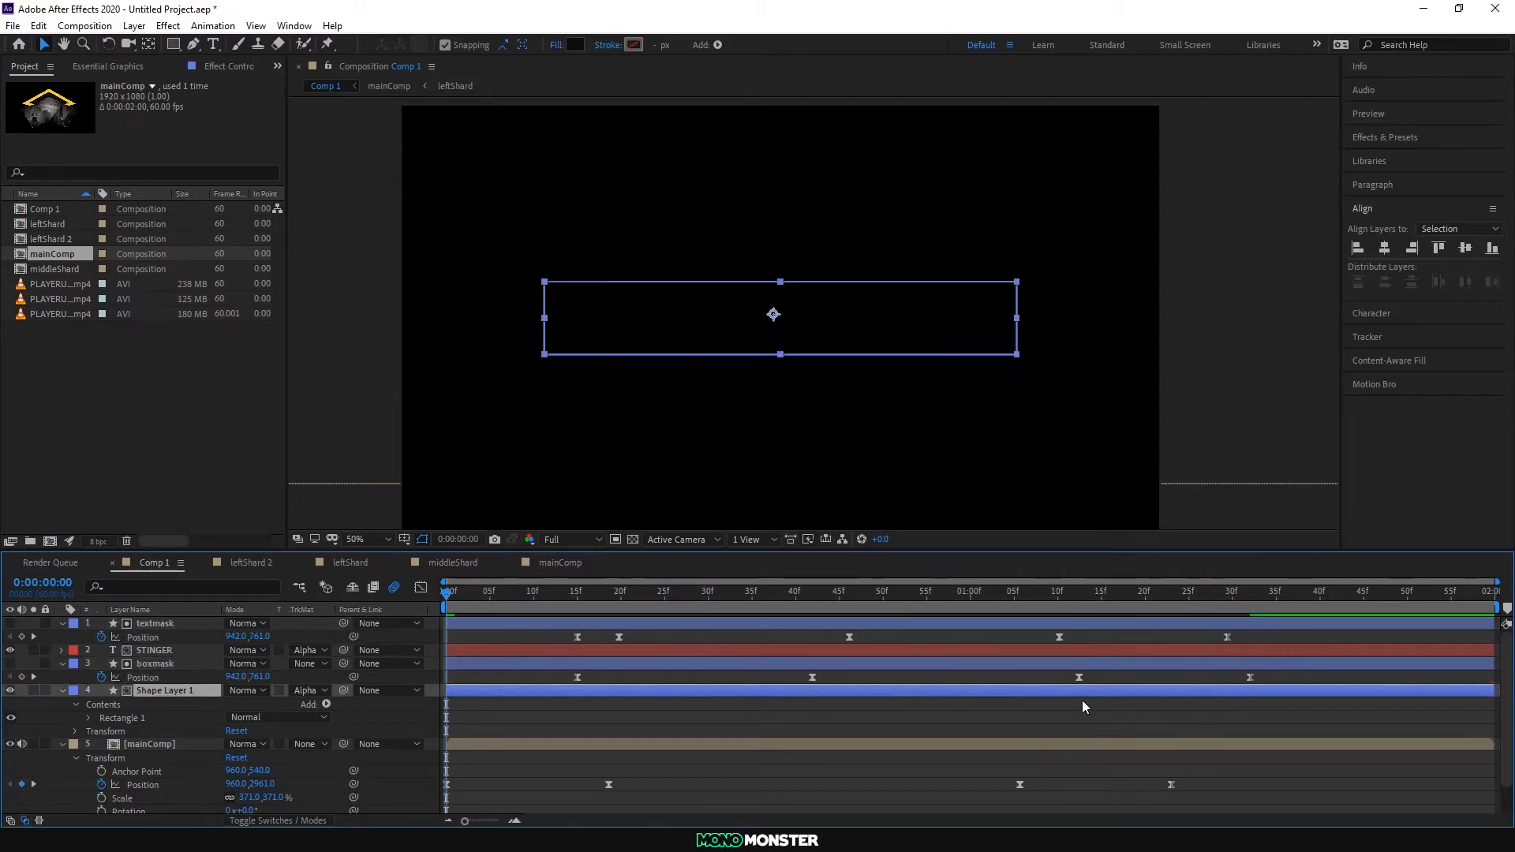
key("space")
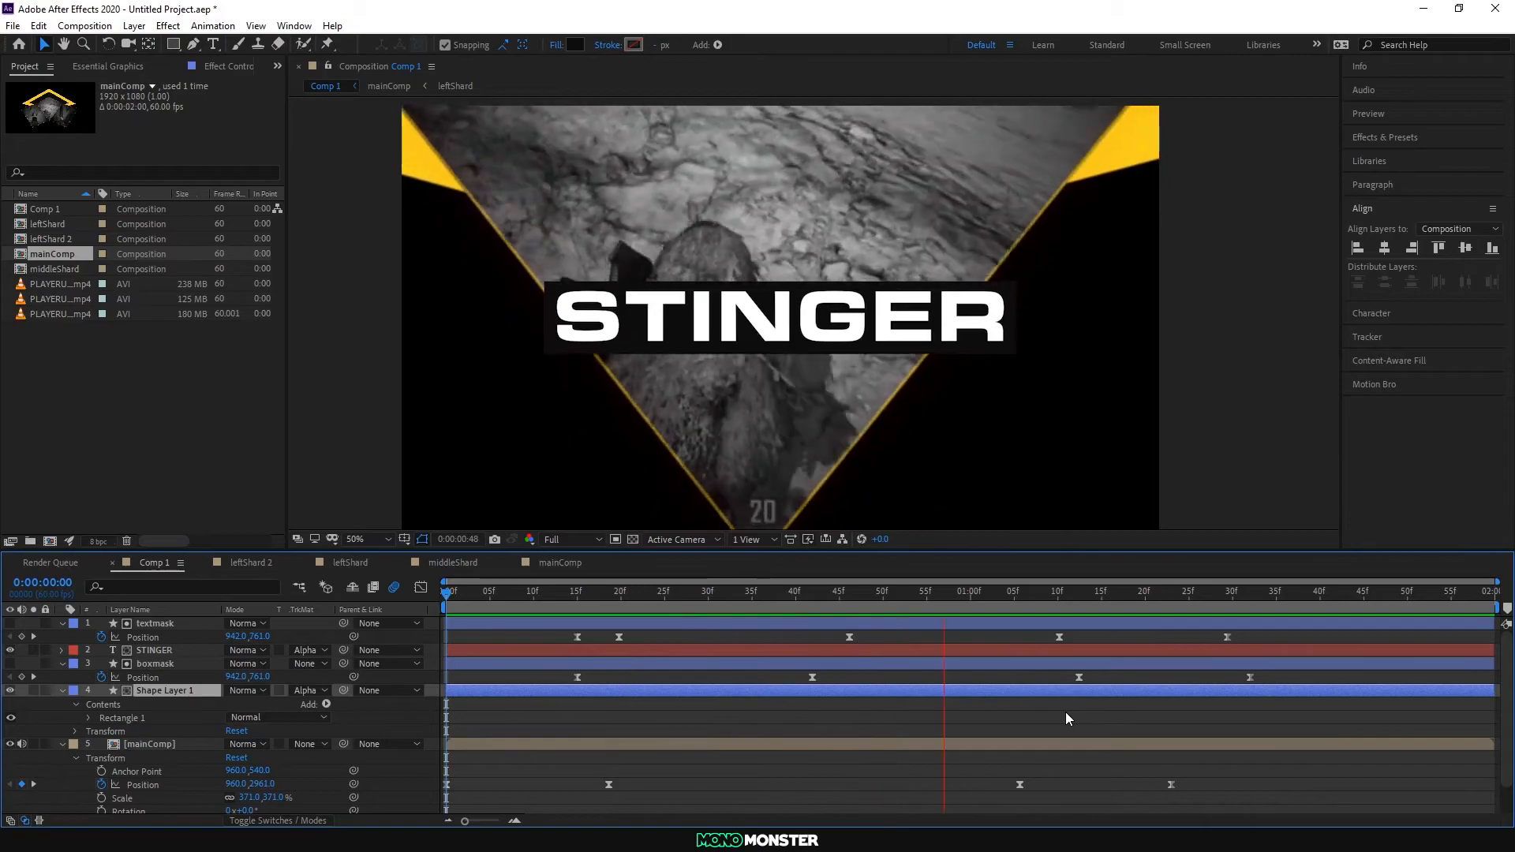
key("space")
Step: Scrub to 0:00:00:58 and collapse the properties of the boxmask and textmask layers in the timeline
left_click_drag(1116, 590, 952, 591)
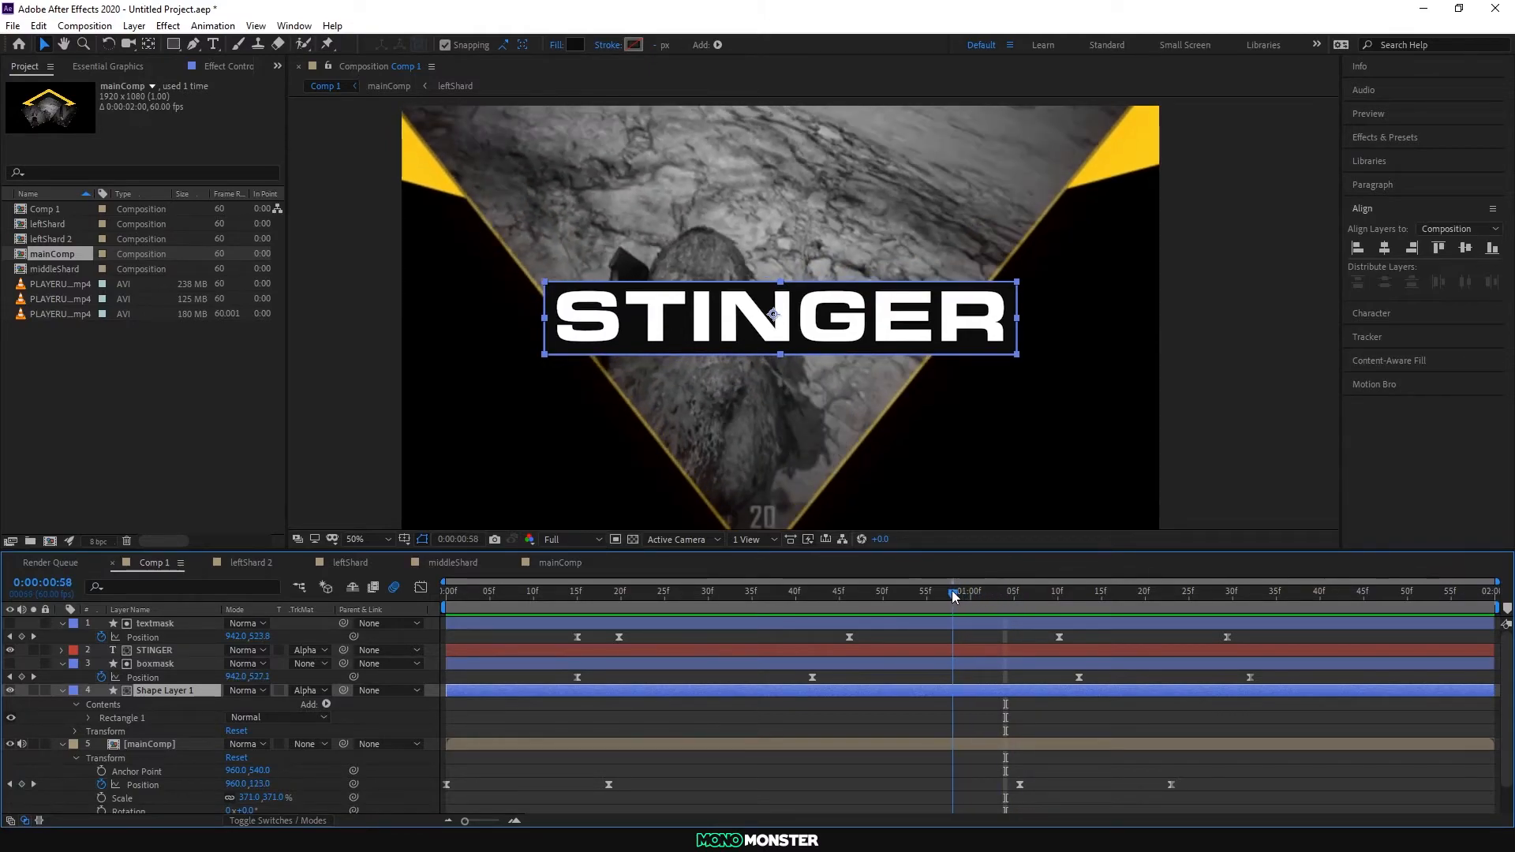
left_click(73, 691)
left_click(62, 691)
left_click(62, 664)
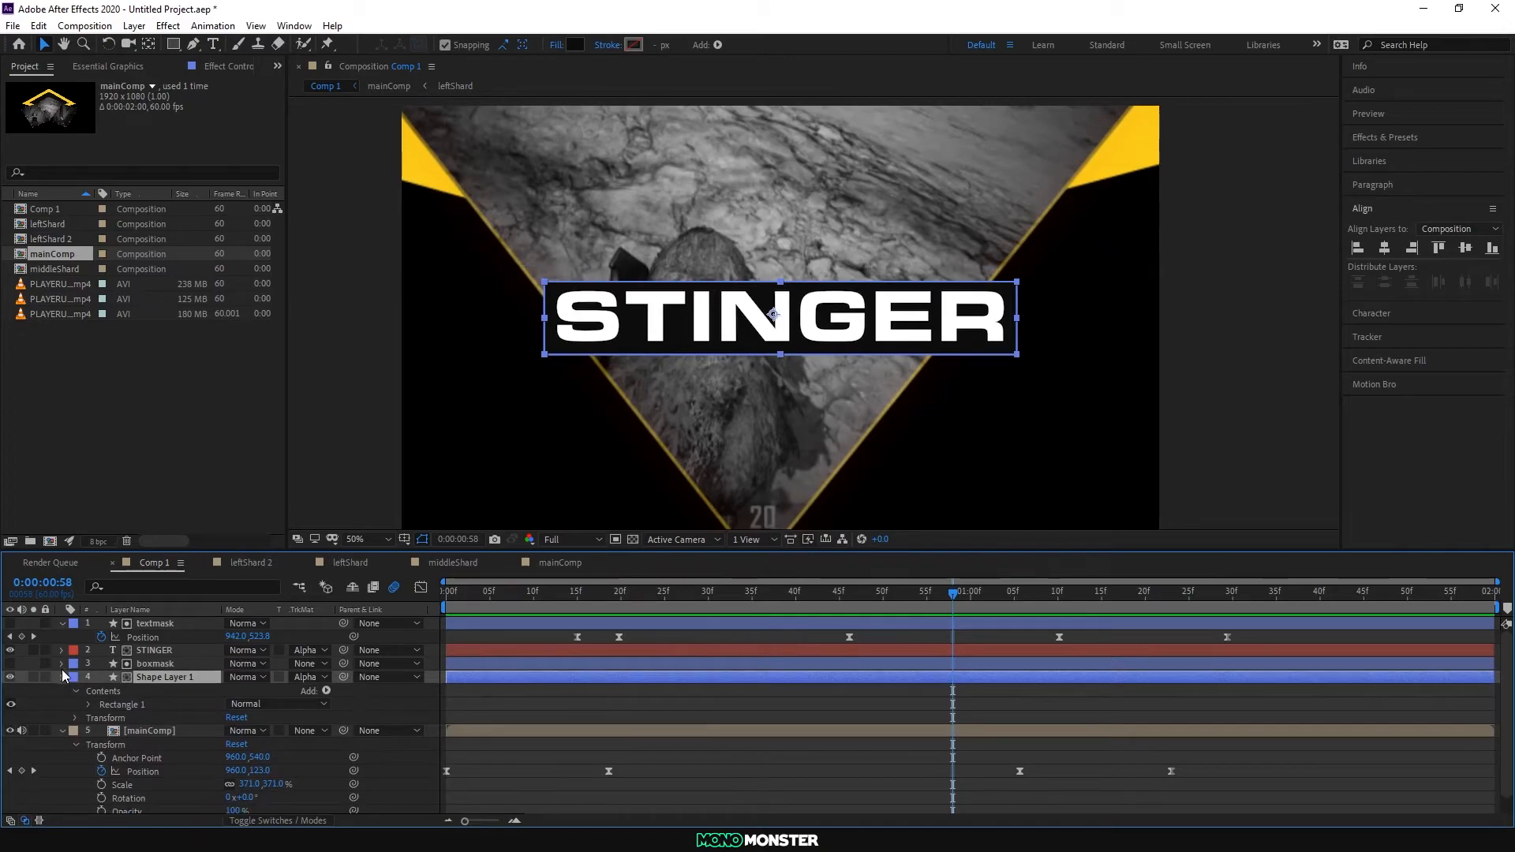
left_click(63, 623)
Step: Select the Position keyframes of leftShard and leftShard 2 inside mainComp, and preview the transition back in Comp 1
double_click(158, 675)
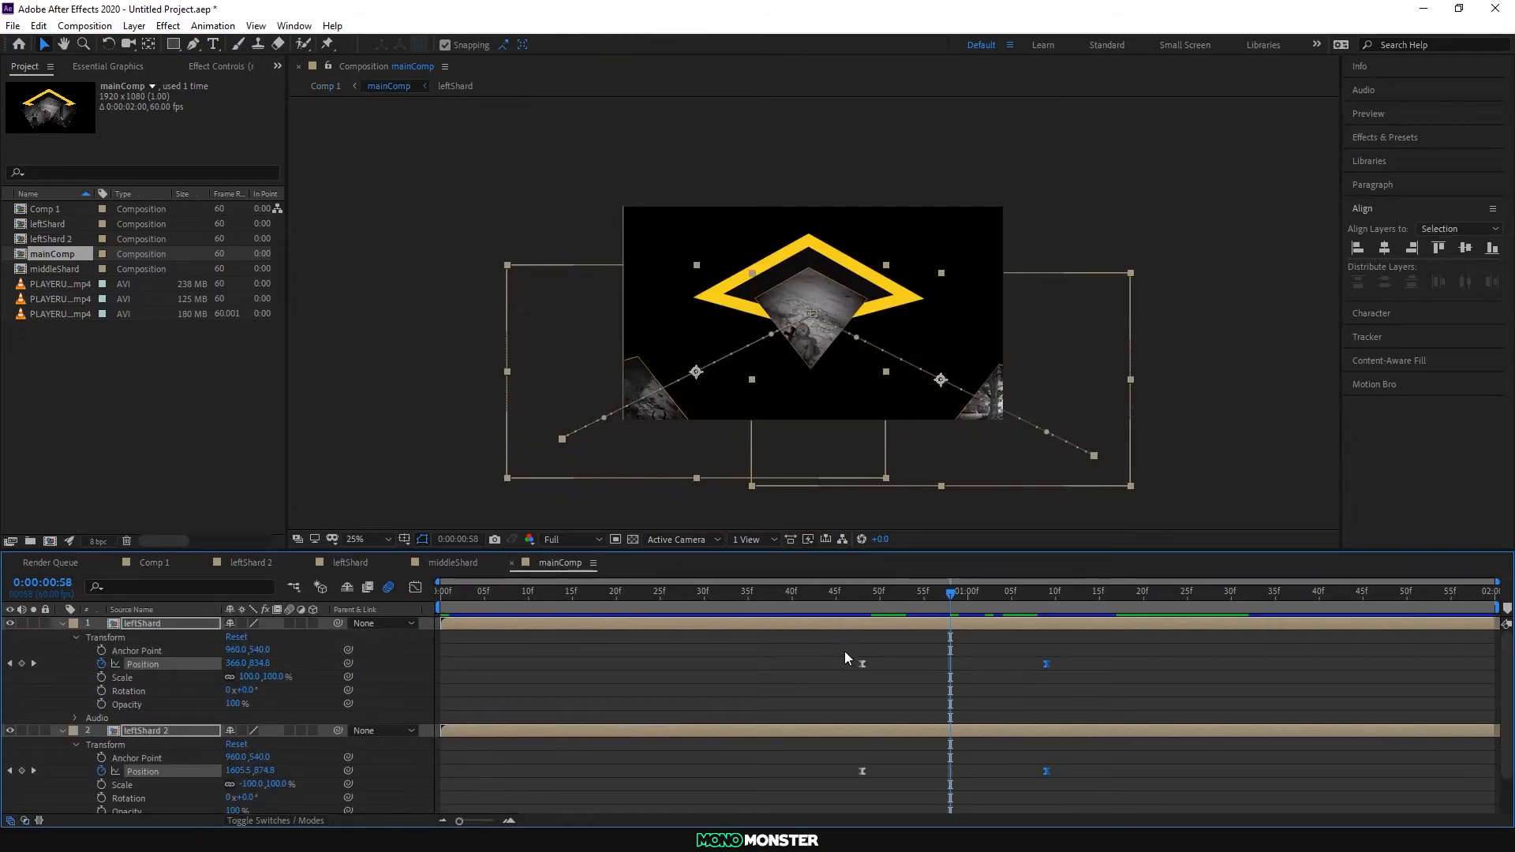
left_click_drag(844, 650, 1073, 678)
left_click_drag(825, 764, 1134, 769)
left_click(153, 561)
key("space")
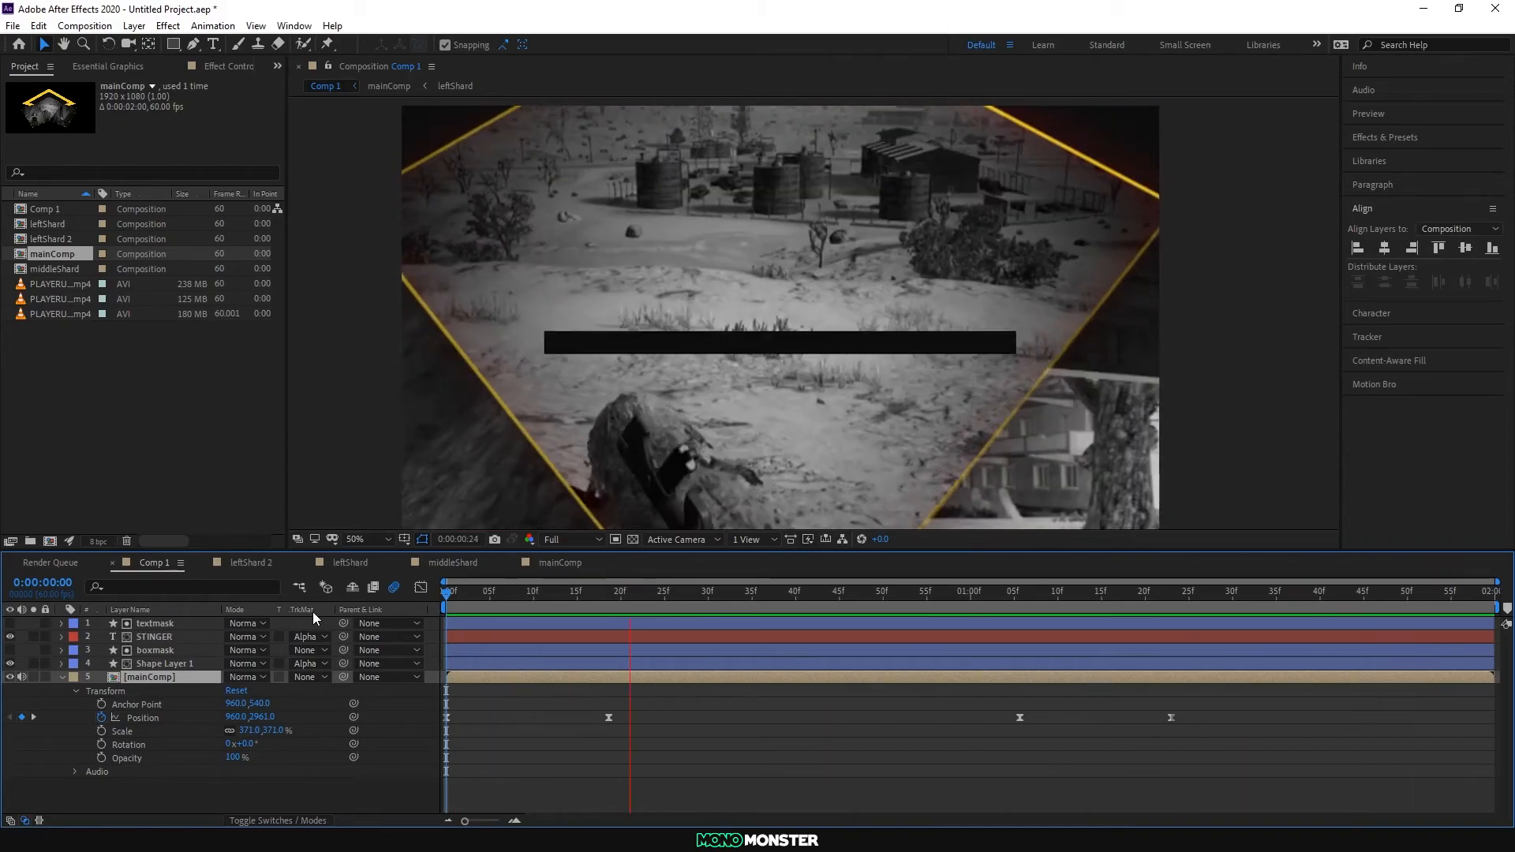
key("space")
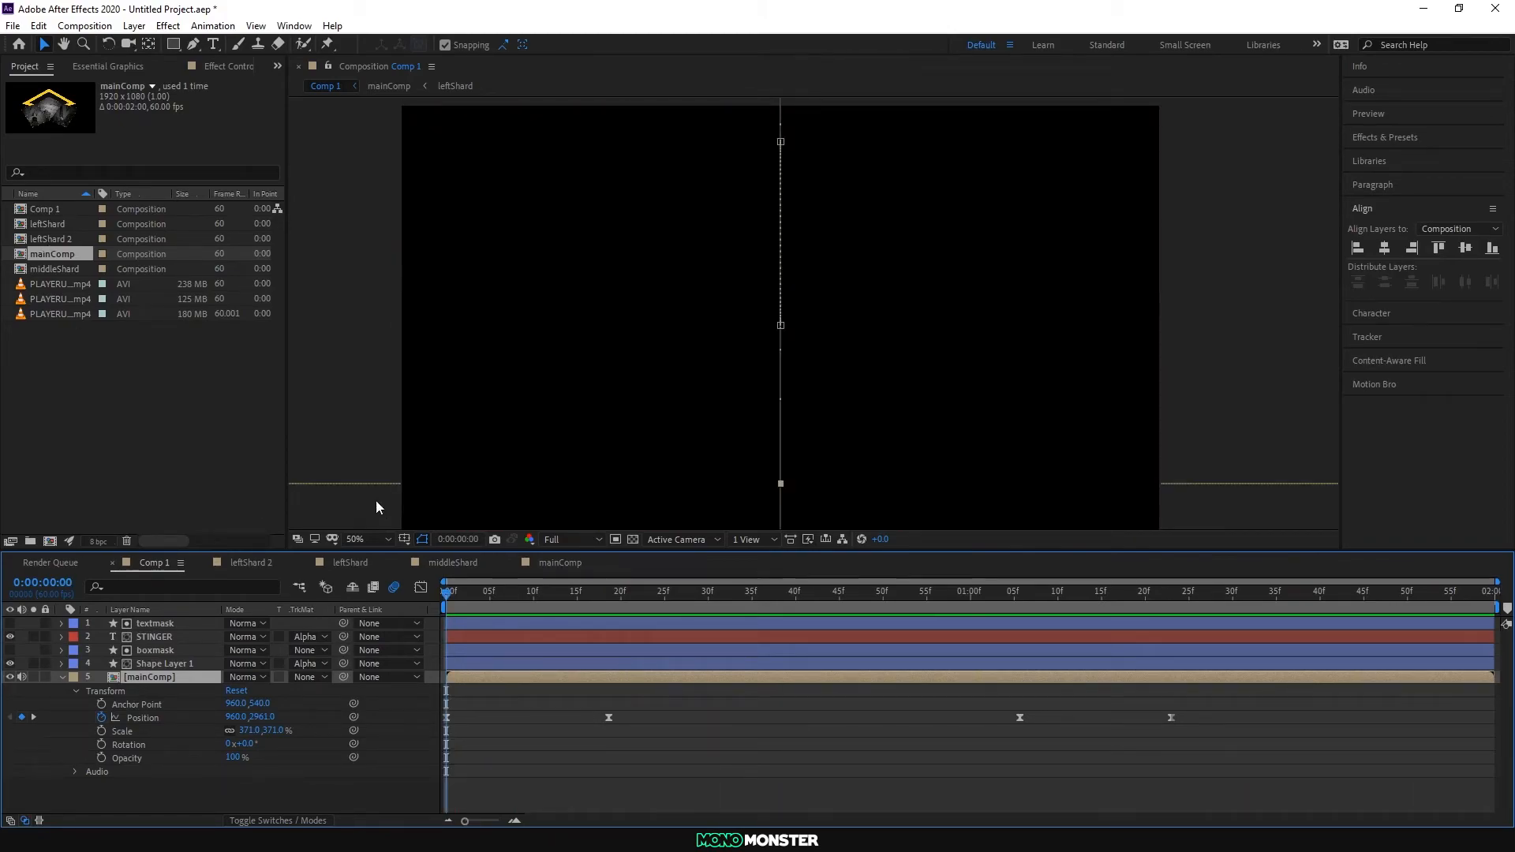
Step: Turn on the transparency grid for Comp 1 and preview the transition against it
left_click(632, 539)
key("space")
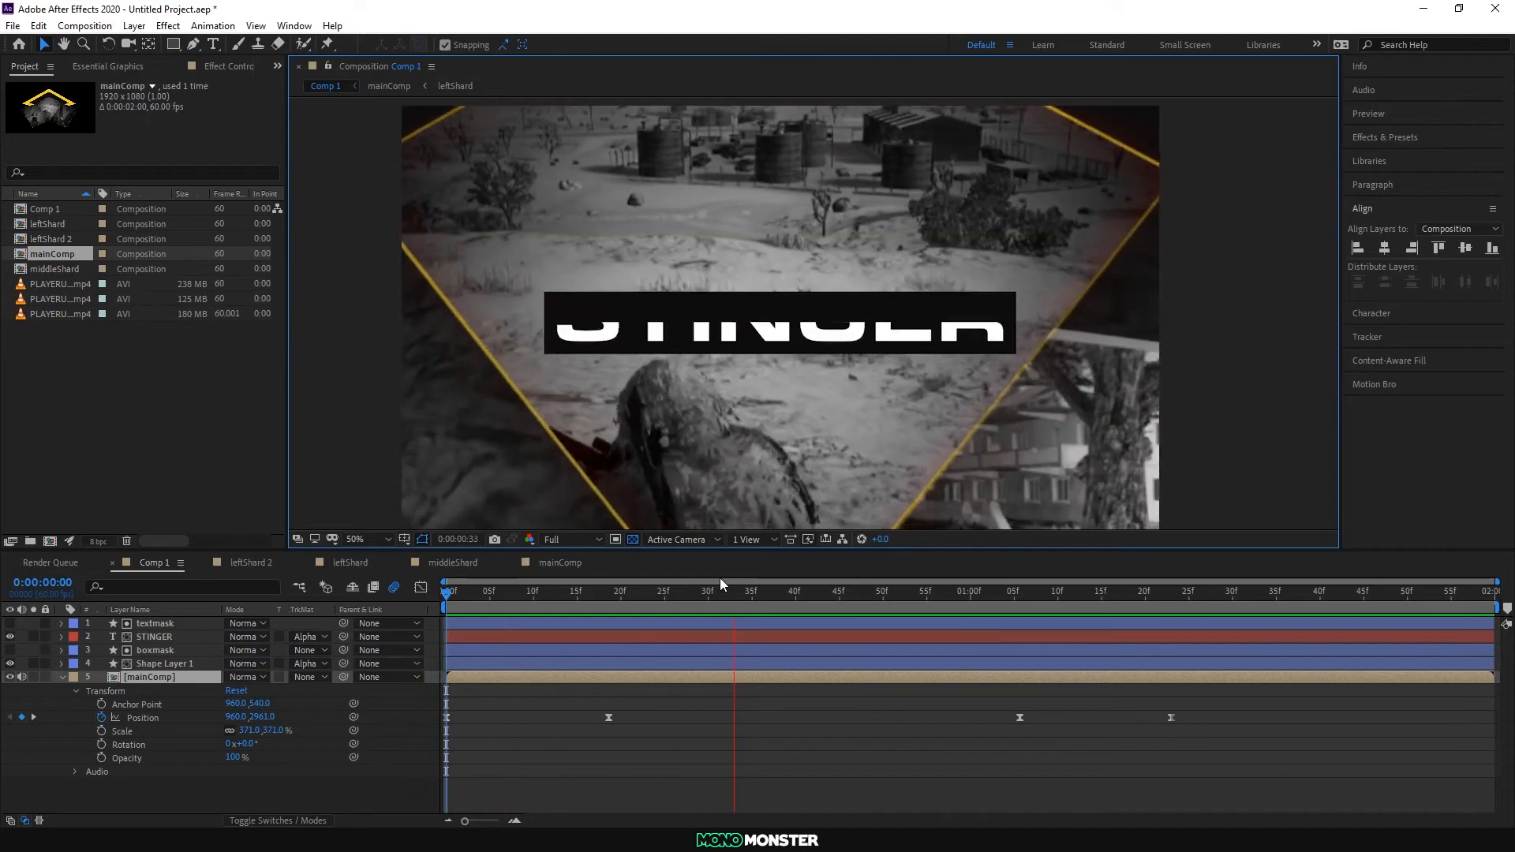
key("space")
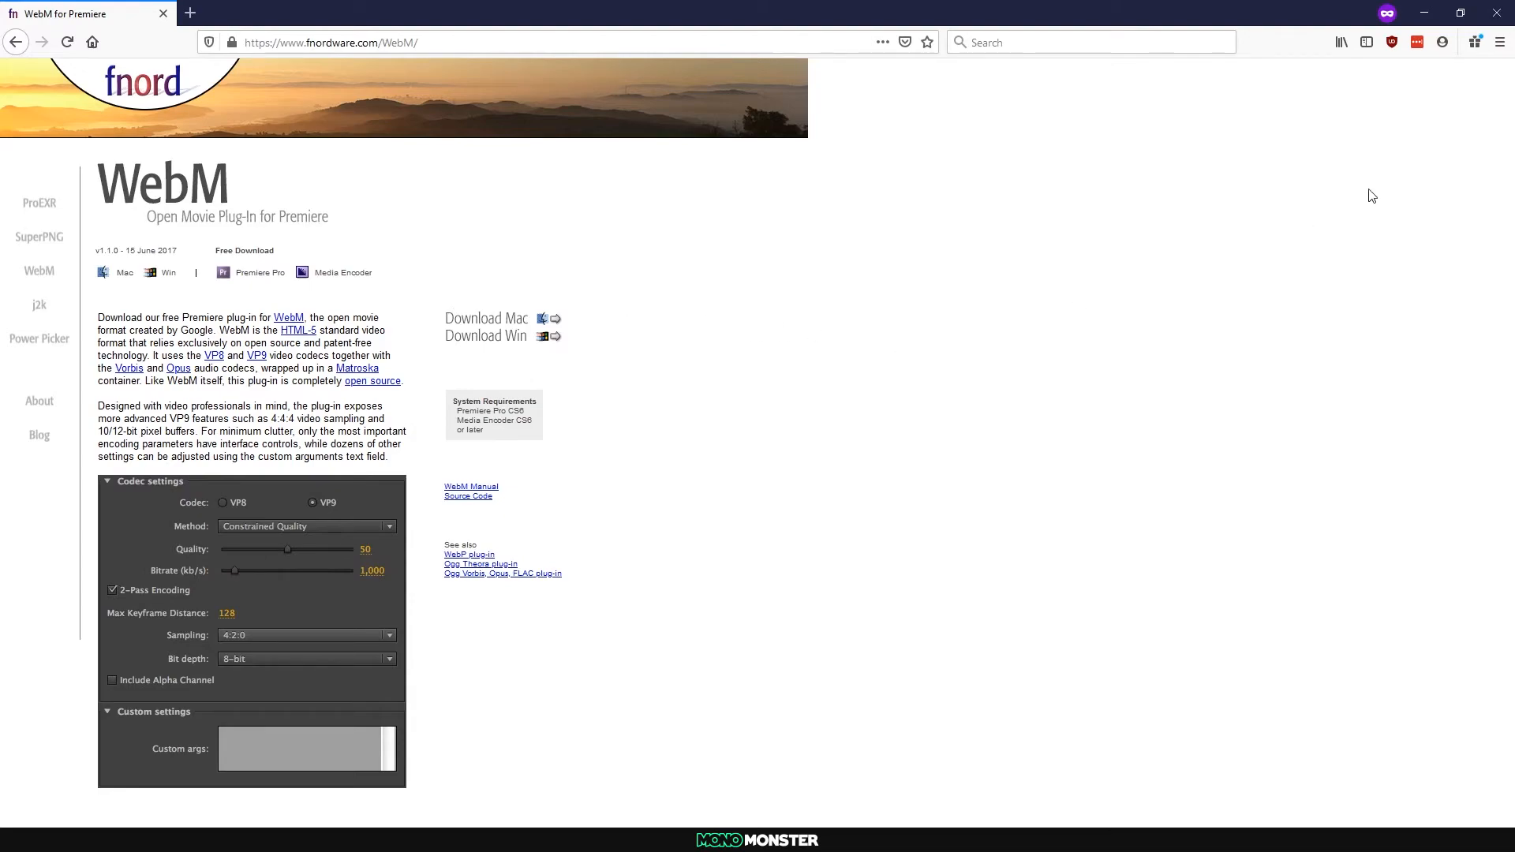
Step: Switch from the browser back to After Effects and scrub Comp 1 from the start to 0:00:01:35
left_click(1424, 13)
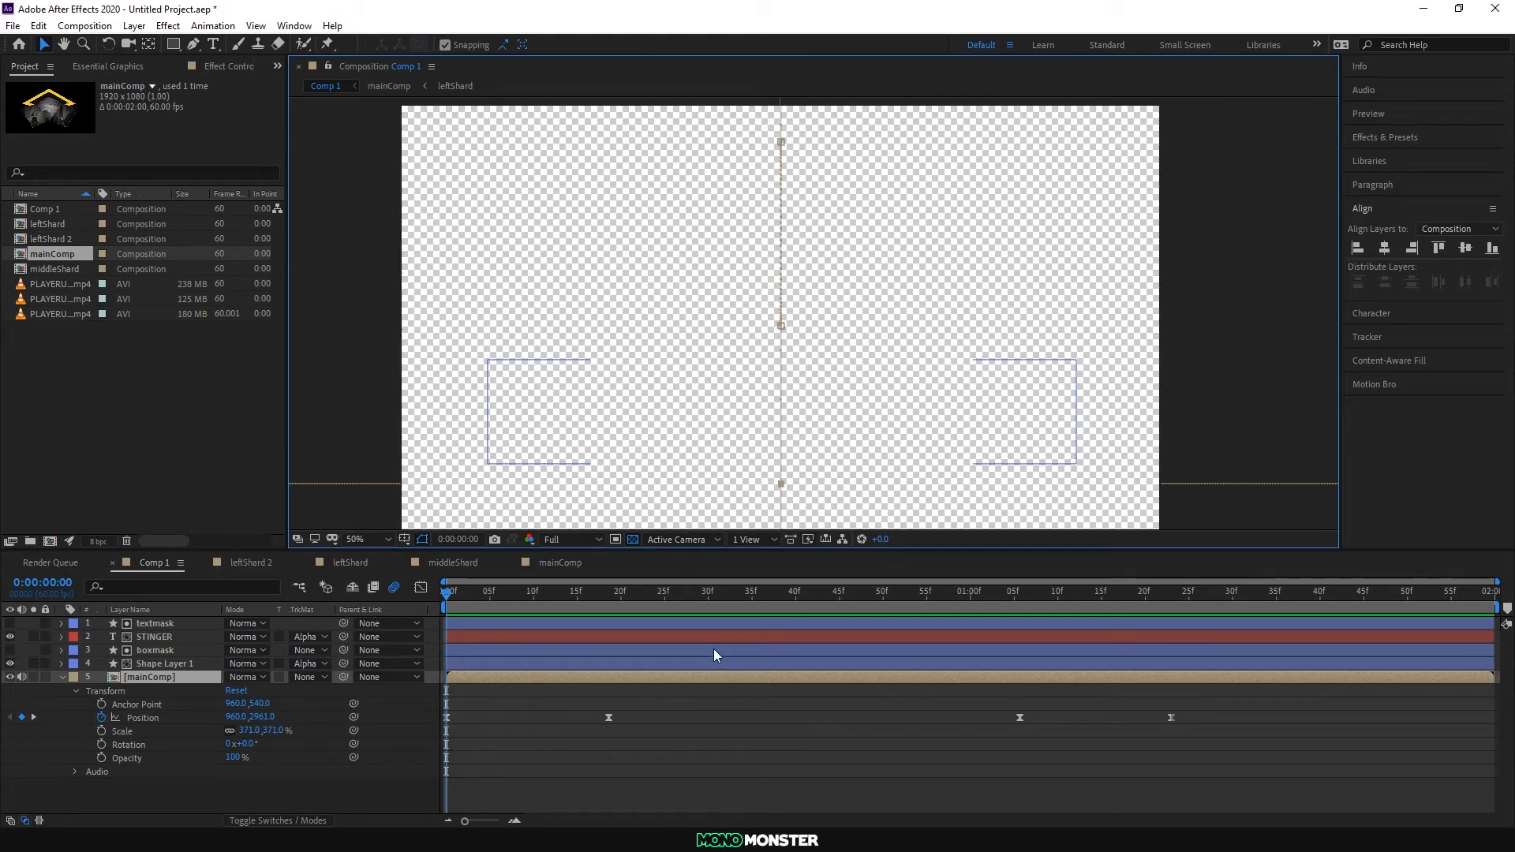
left_click(444, 590)
left_click_drag(446, 592, 1278, 626)
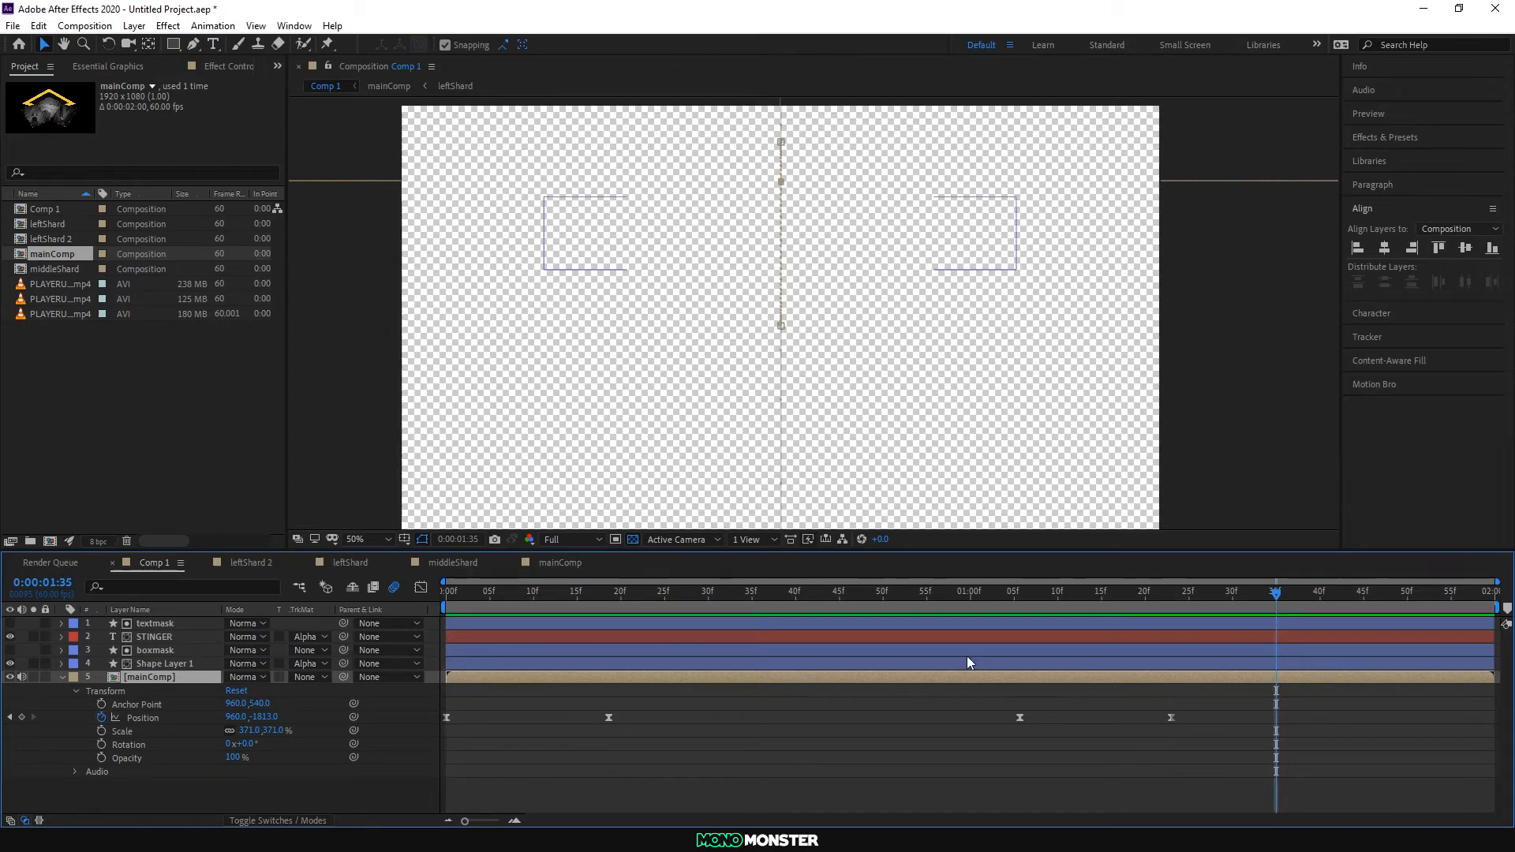
Step: Shift all five Comp 1 layers together to start at 0:00:00:15, check the end of the composition, and preview from the start
left_click(62, 677)
left_click_drag(547, 684, 698, 619)
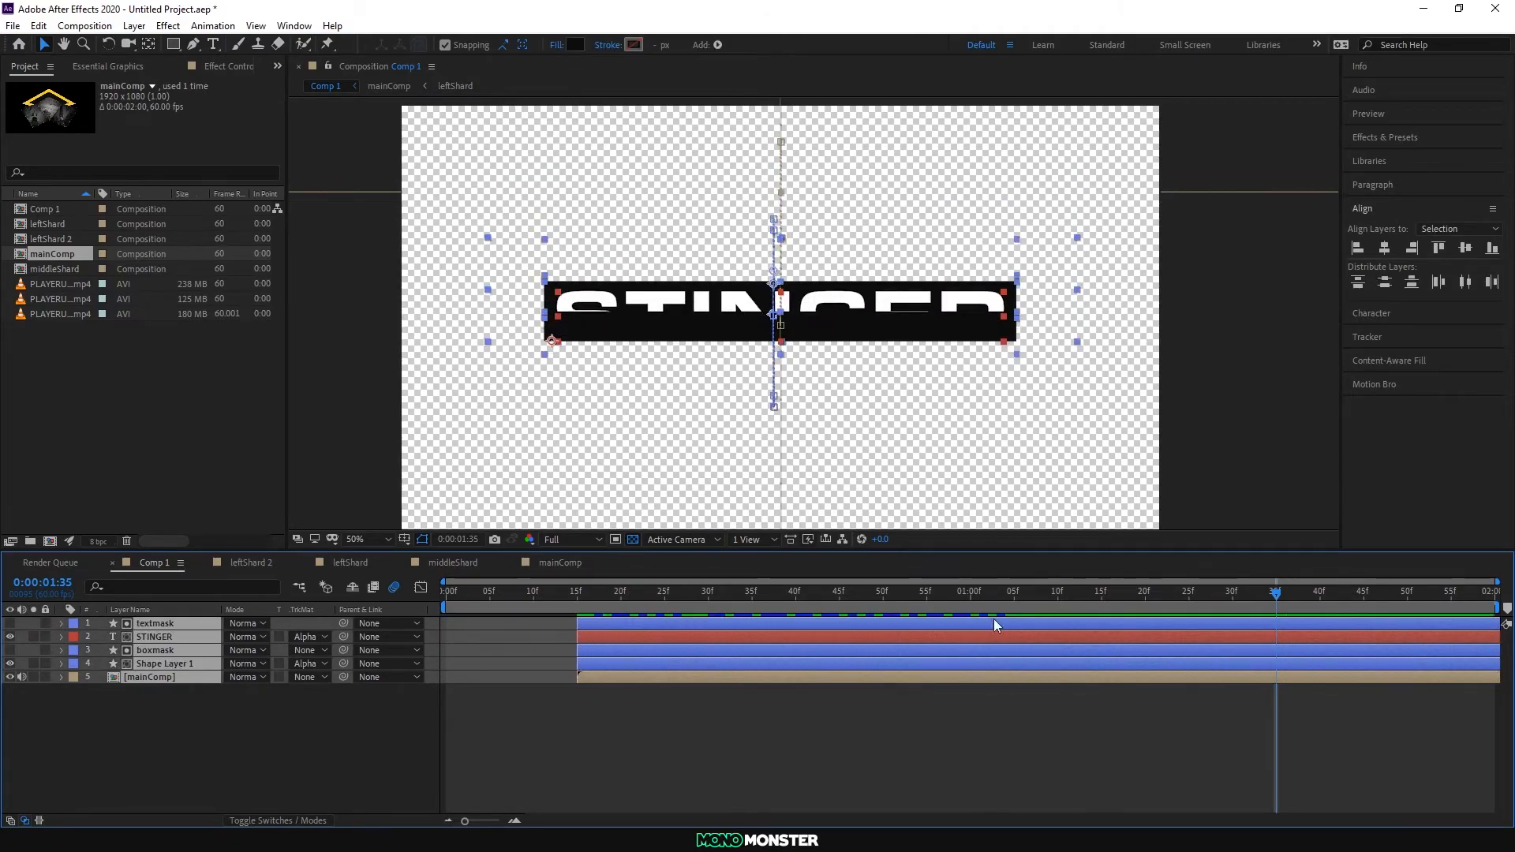
left_click_drag(1275, 594, 1485, 661)
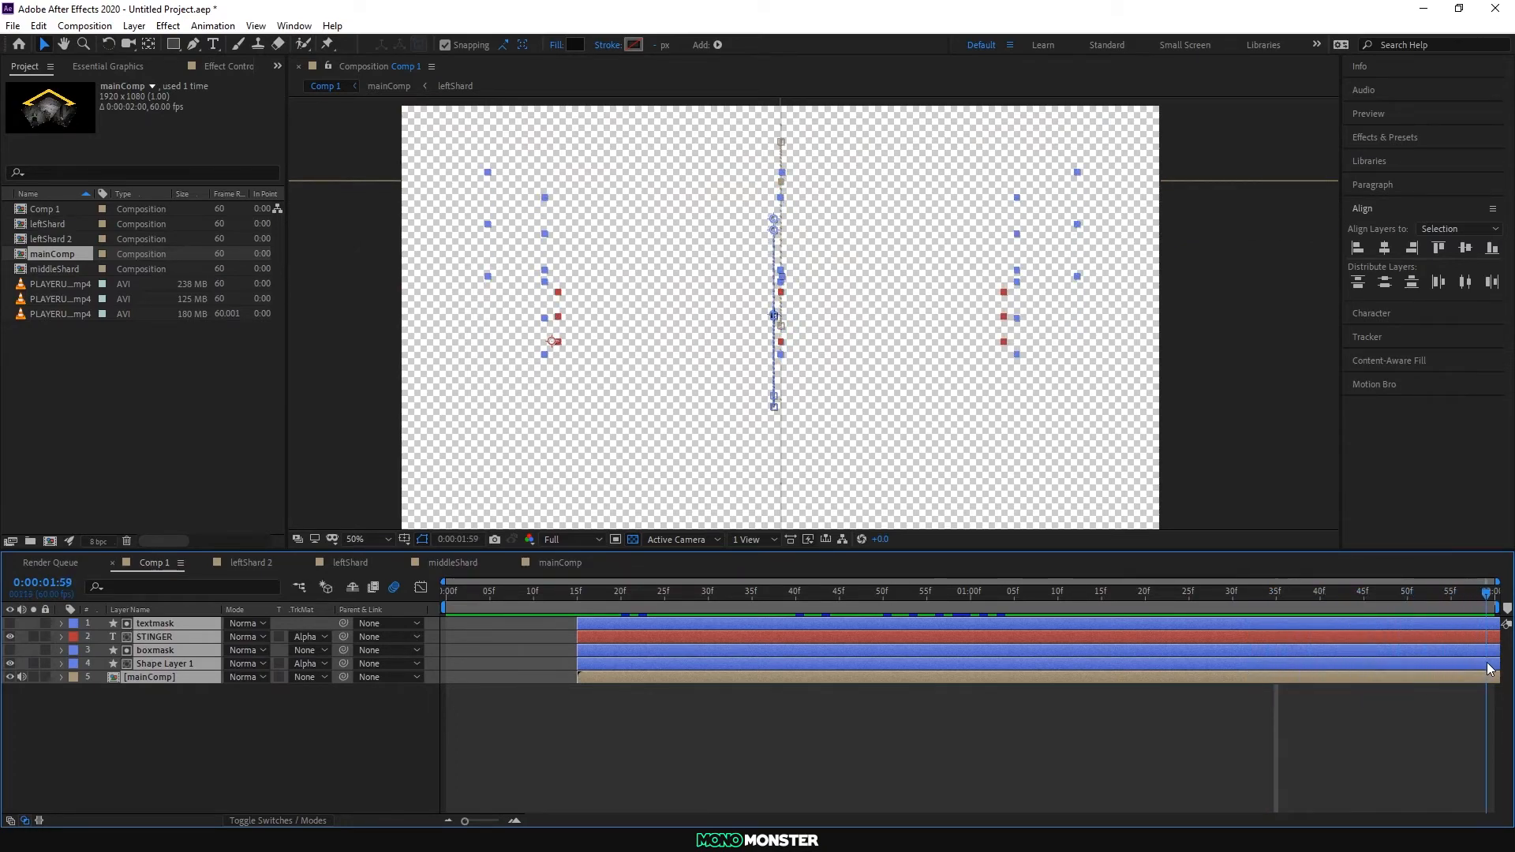
left_click(542, 743)
key("Home")
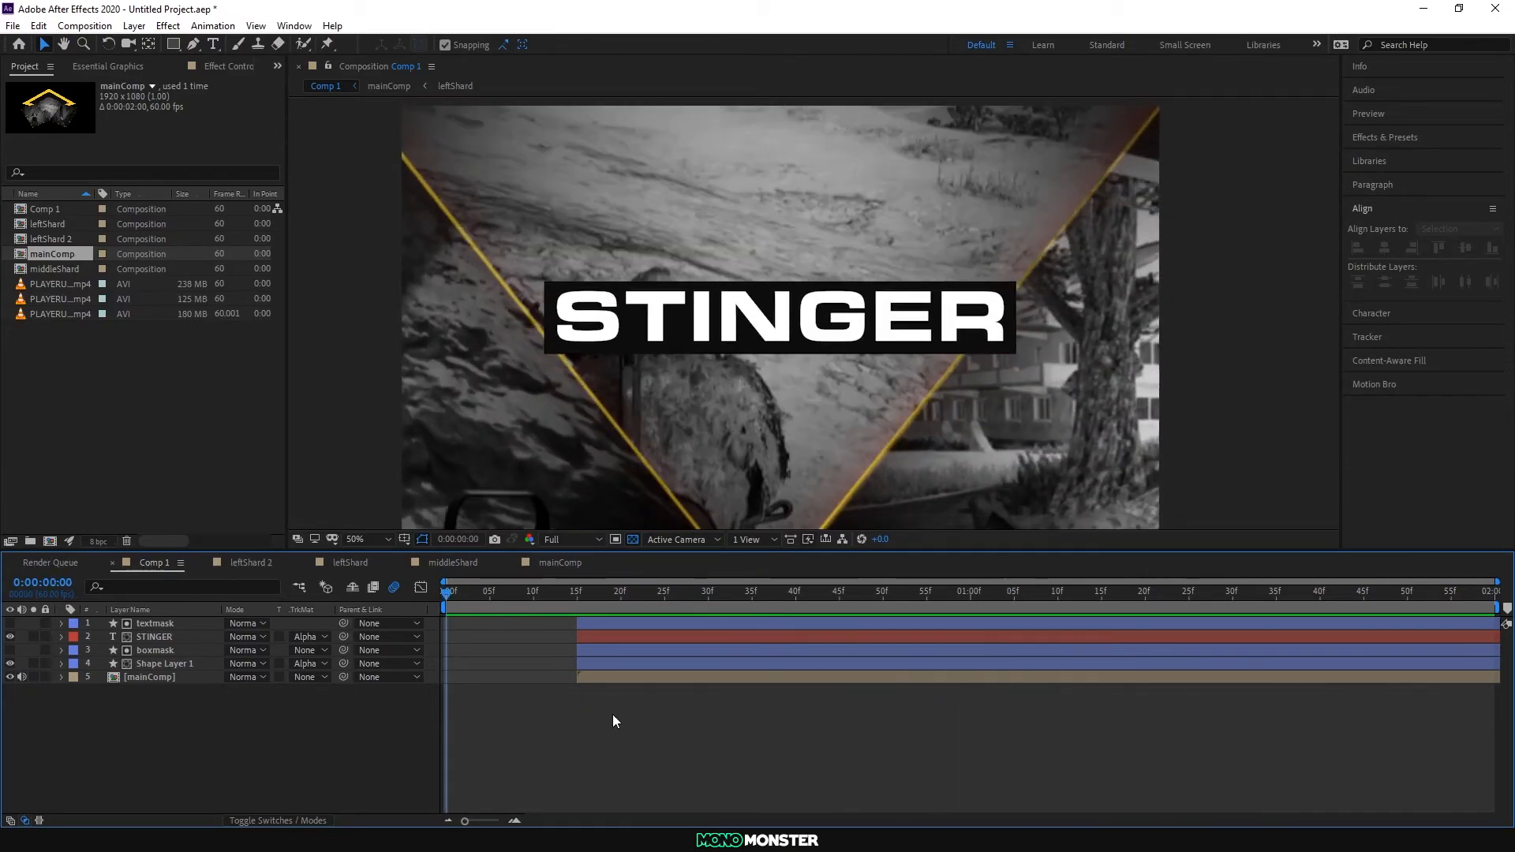
key("space")
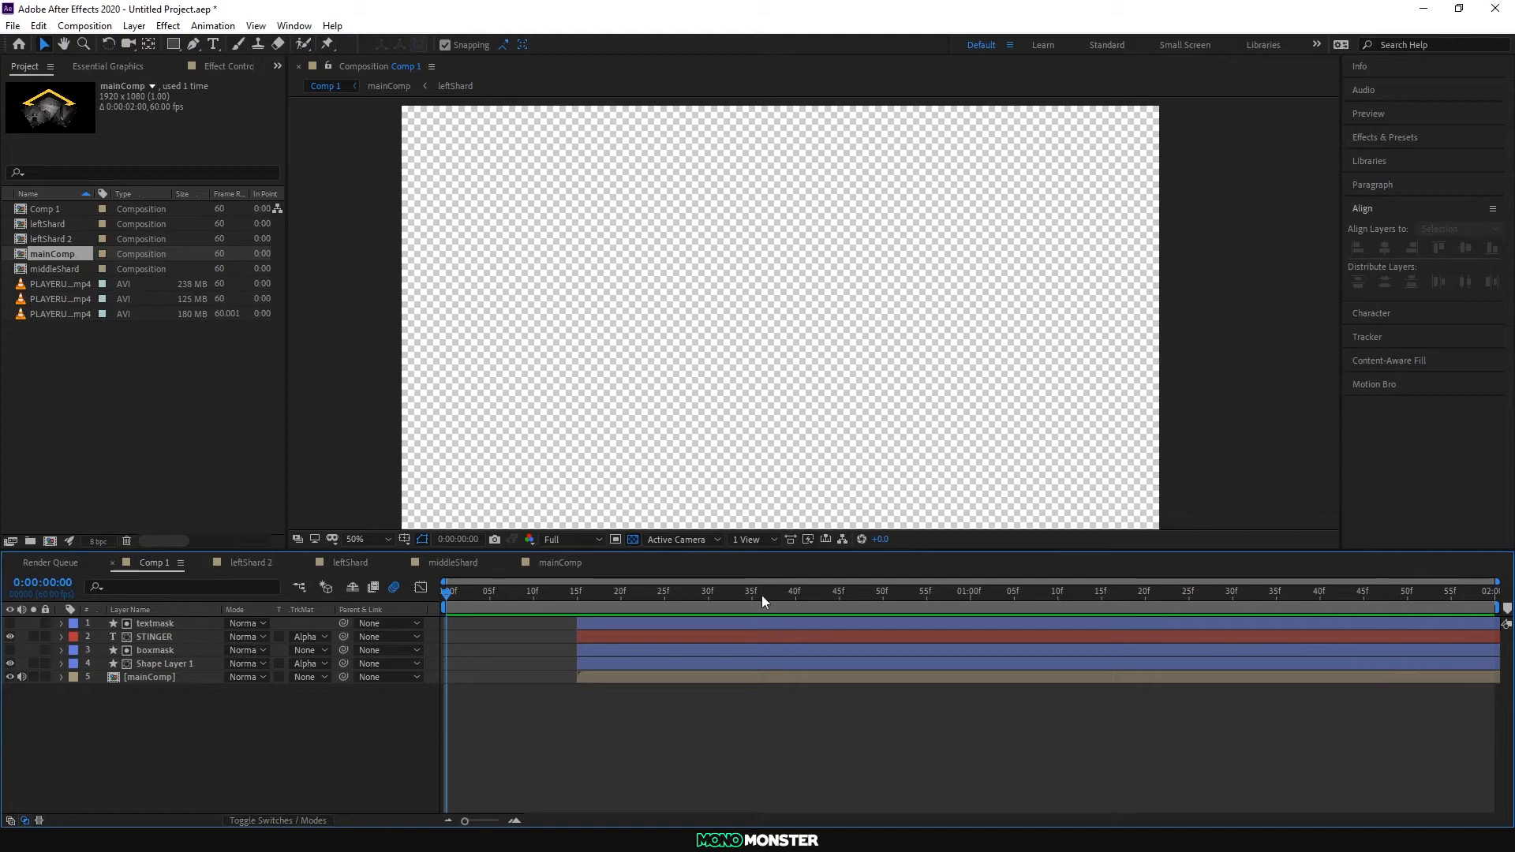
Step: Export Comp 1 to the Adobe Media Encoder queue
left_click(13, 26)
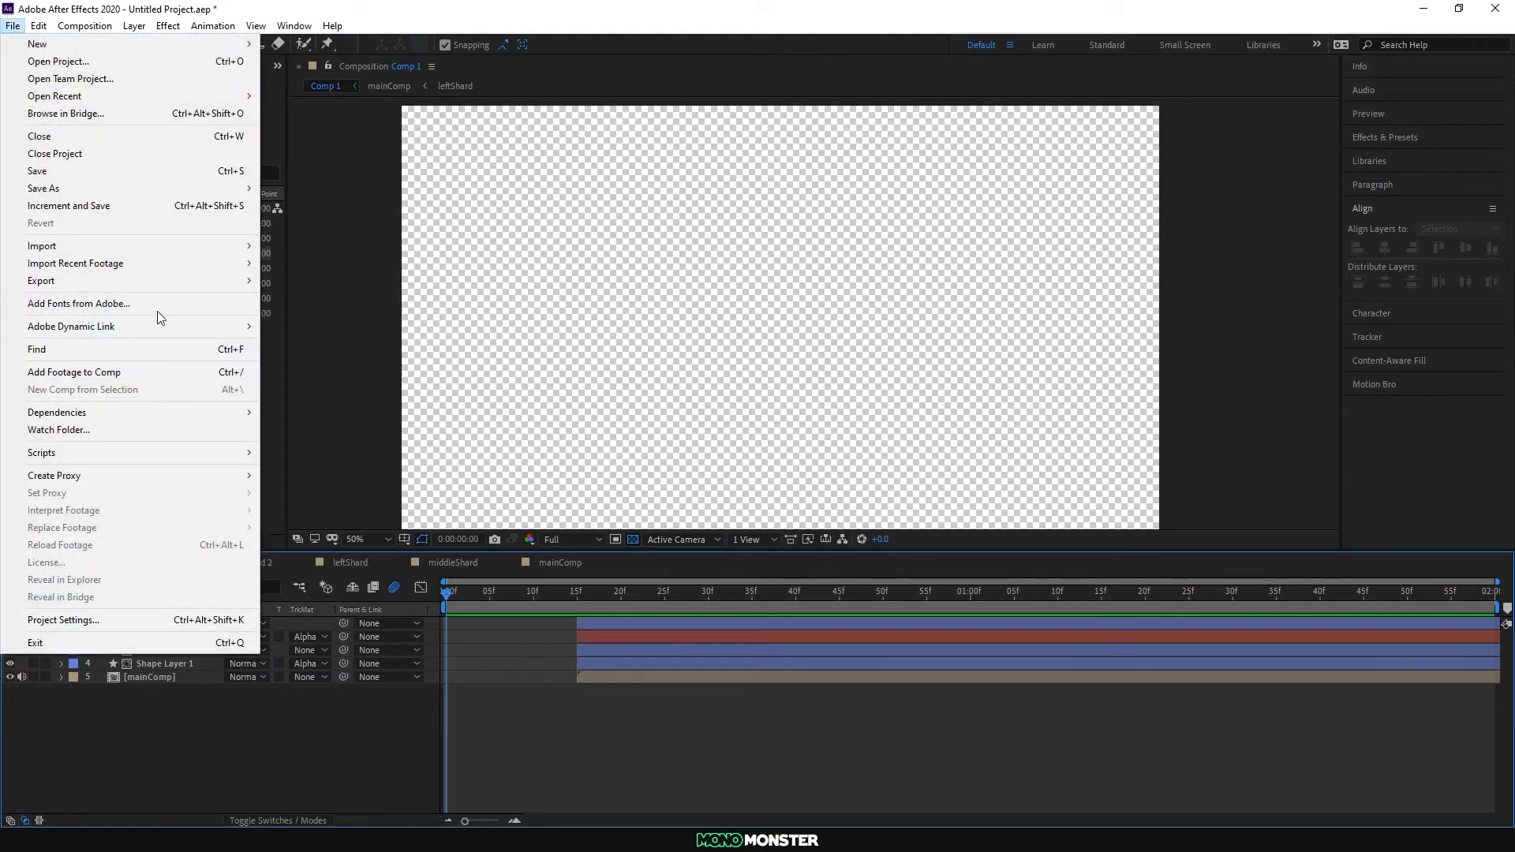
mouse_move(150, 281)
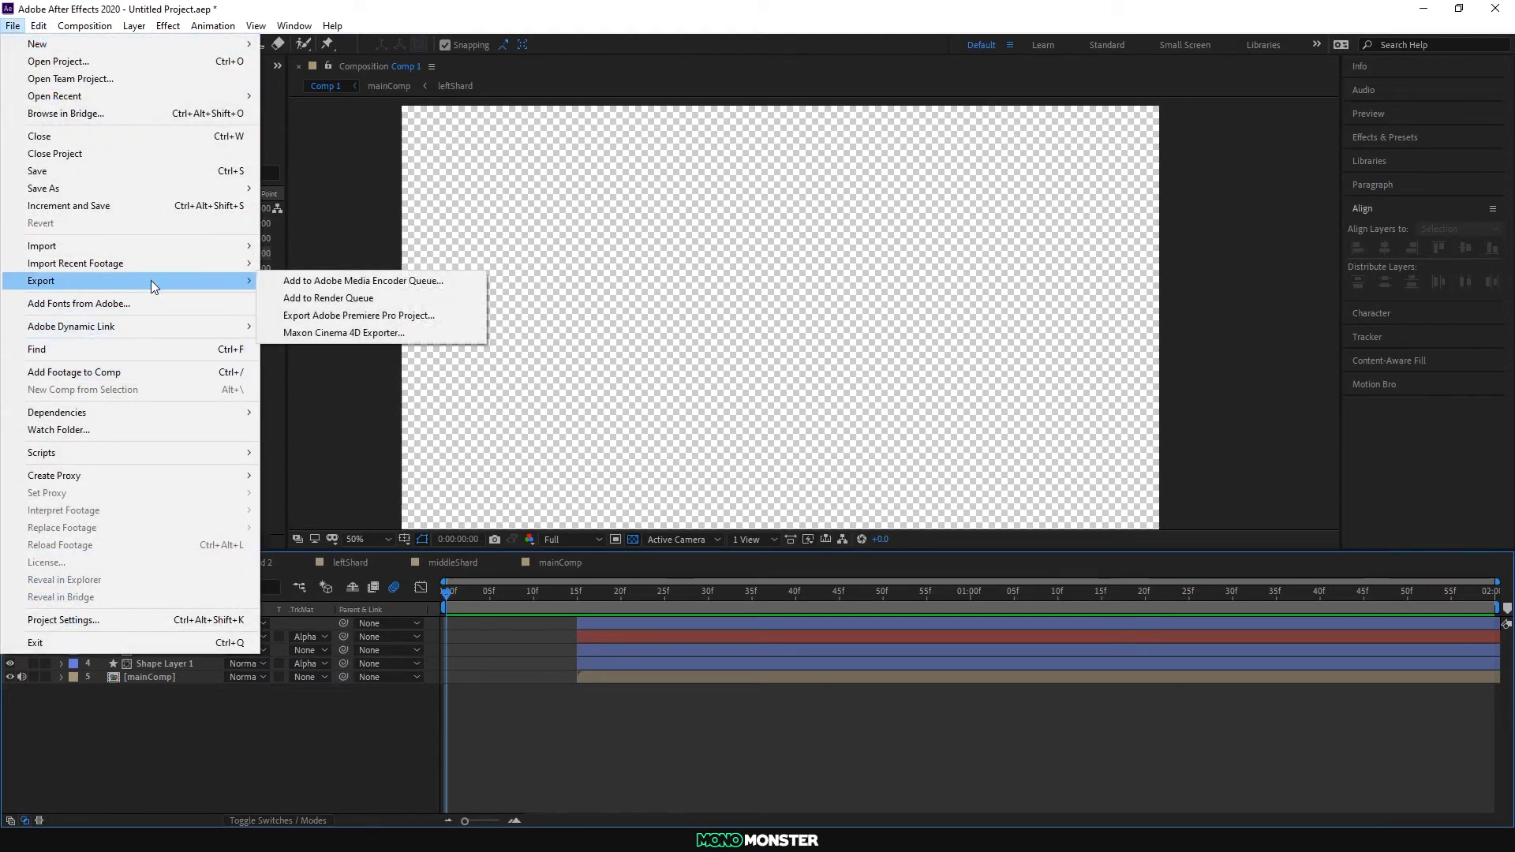
left_click(318, 284)
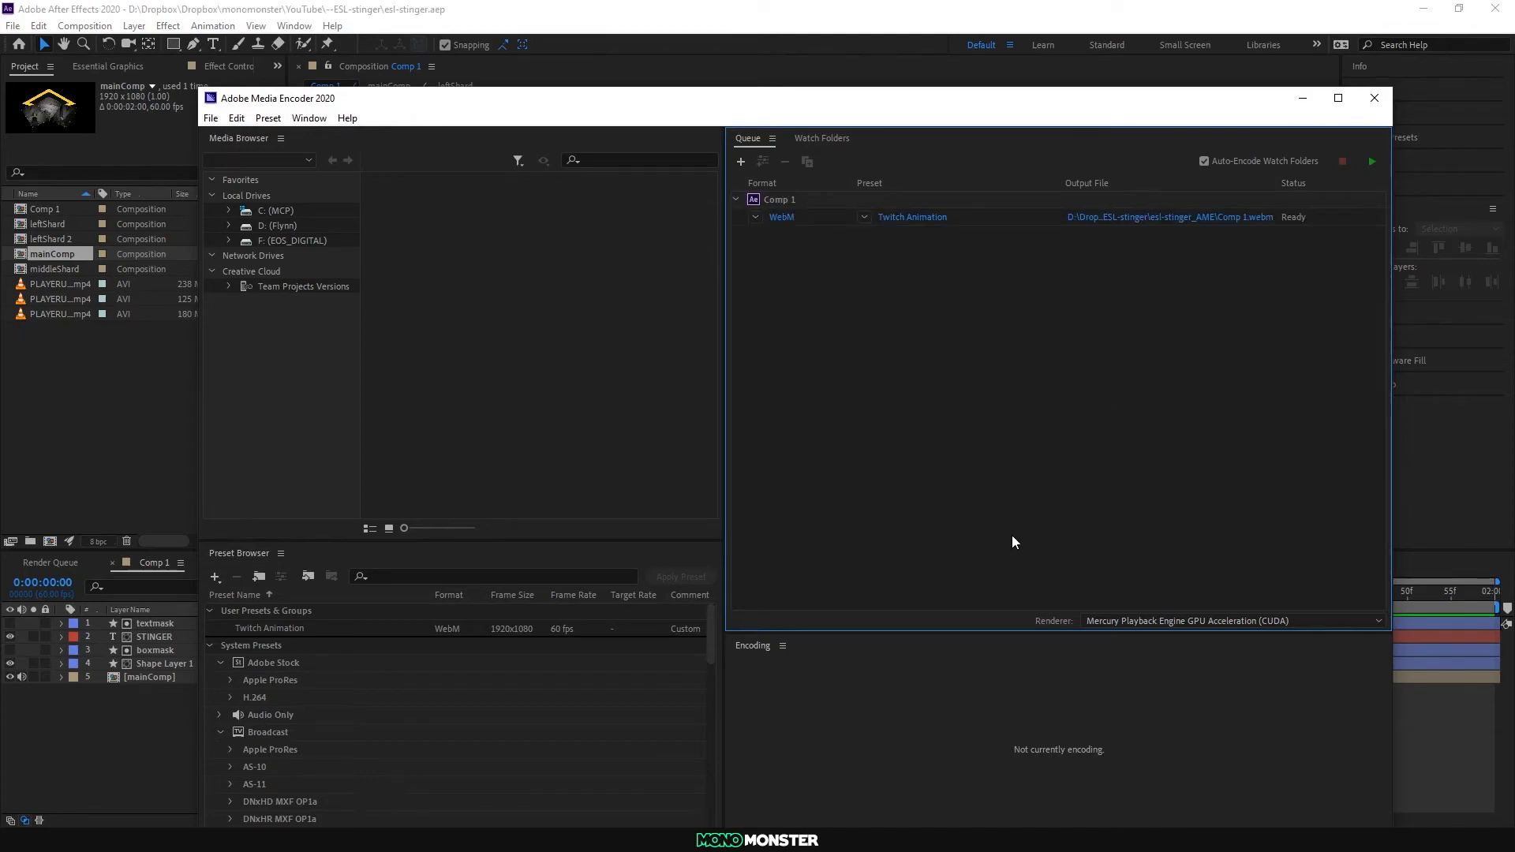
Step: Open the export settings of the queued Comp 1 and choose WebM as the format
left_click(783, 218)
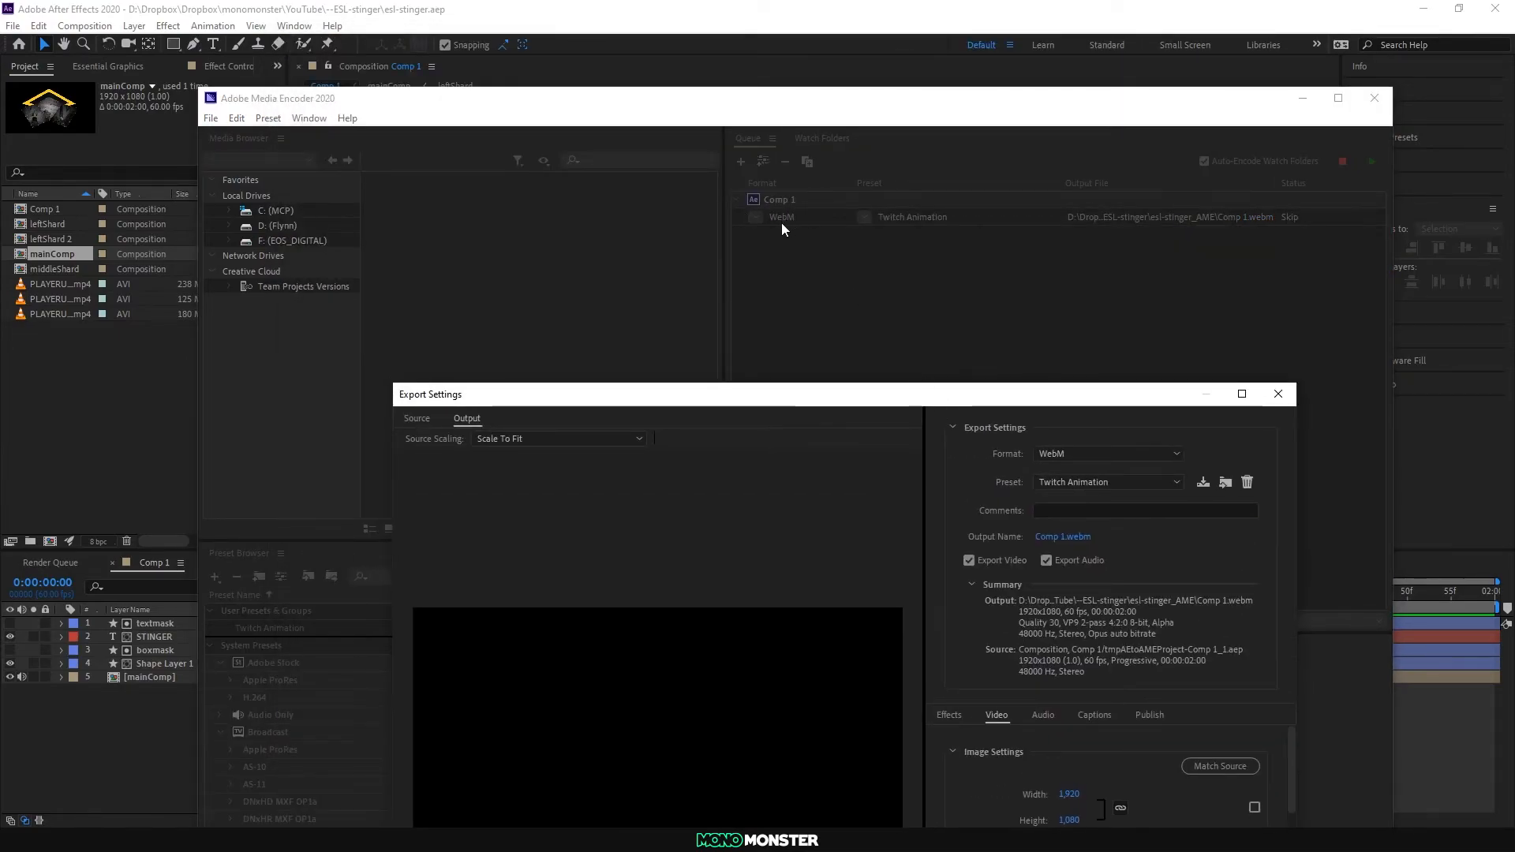
left_click_drag(809, 403, 739, 176)
left_click_drag(832, 171, 799, 95)
left_click(967, 149)
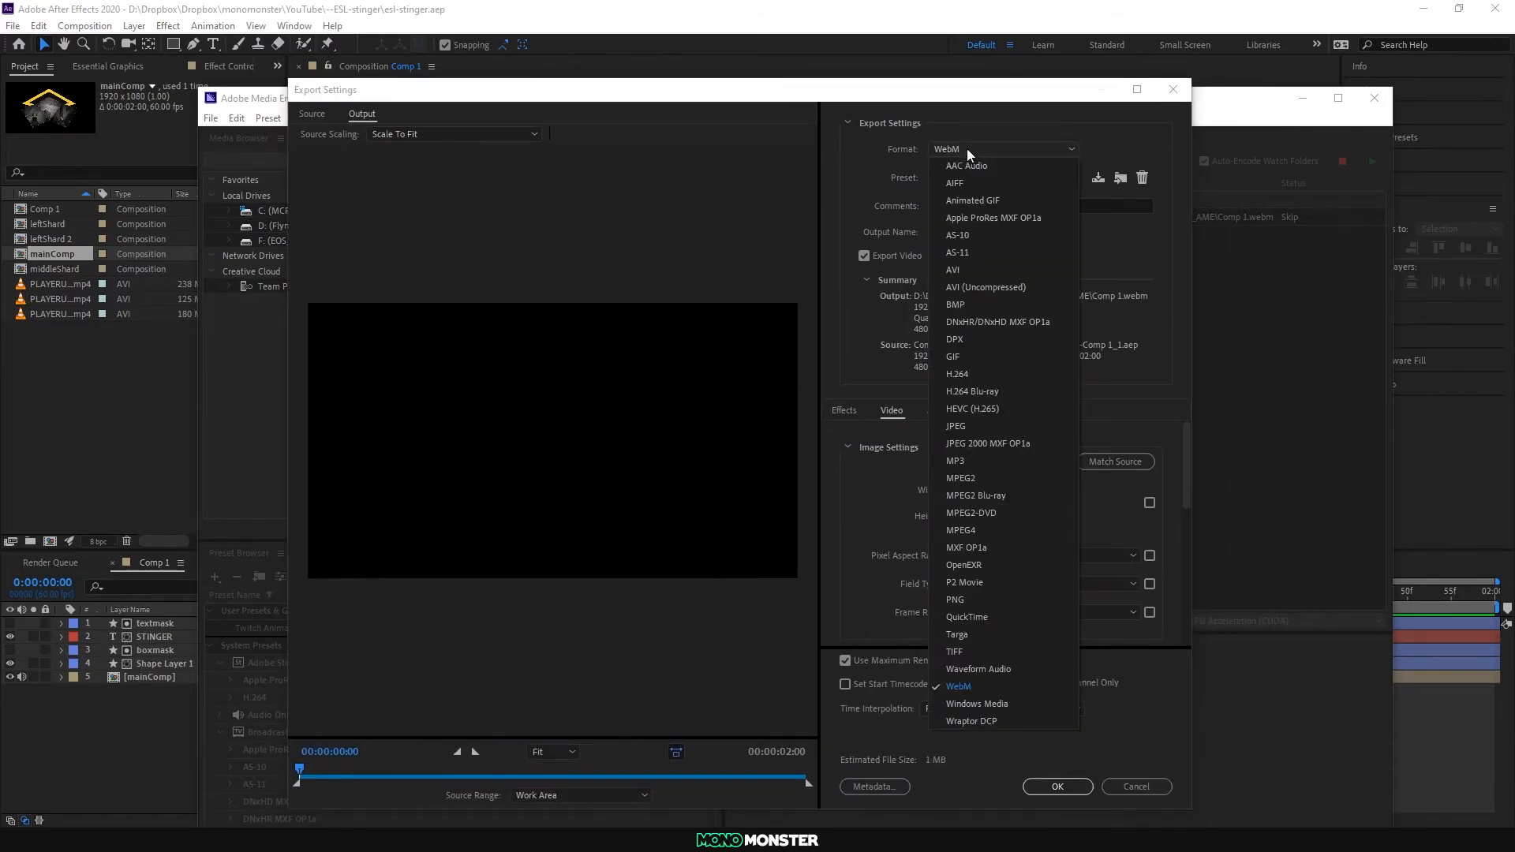
left_click(969, 684)
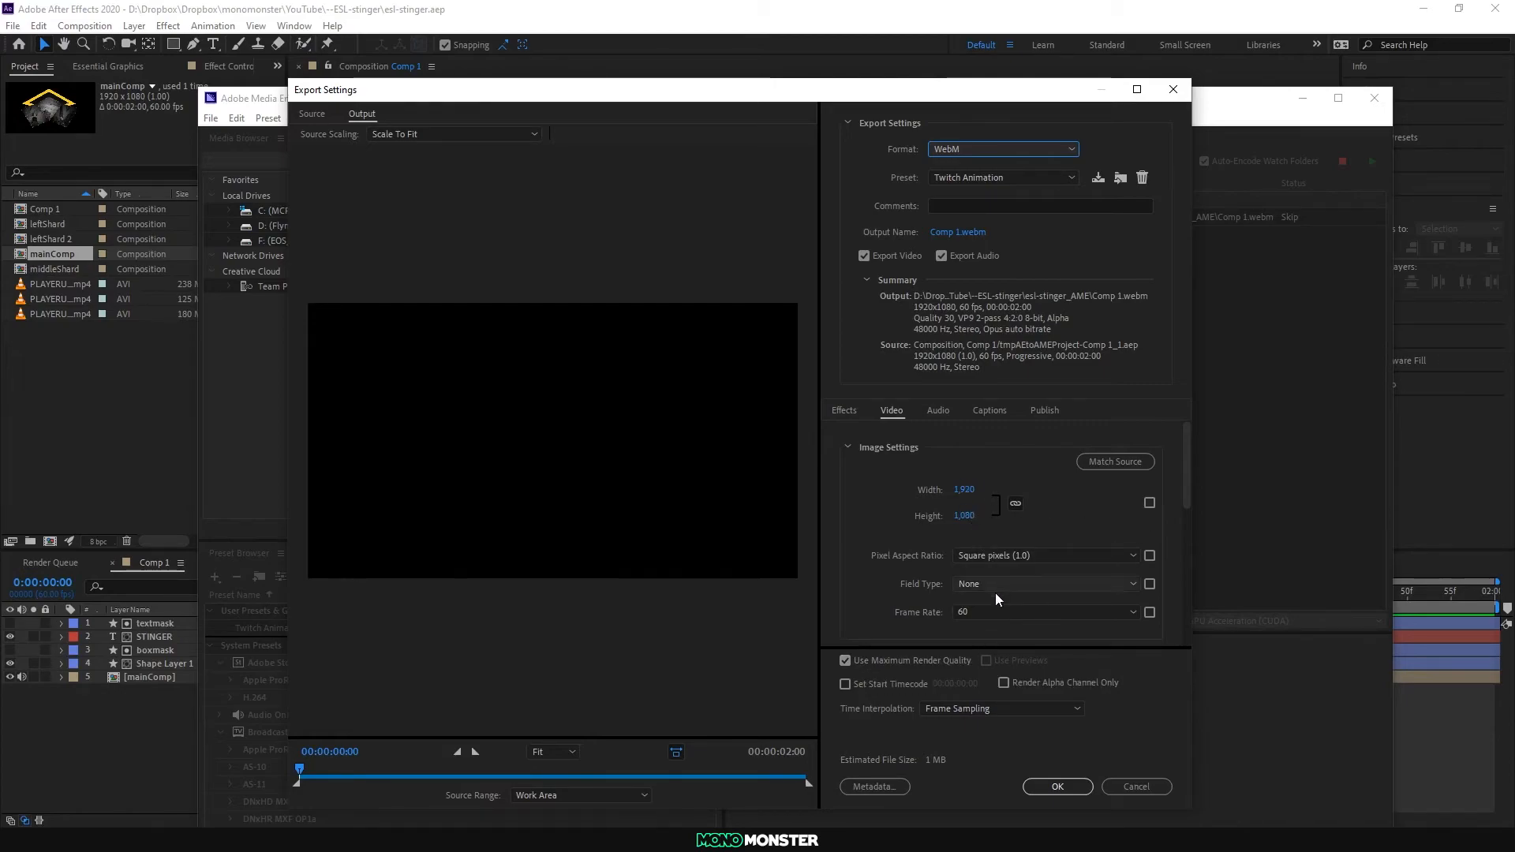
Step: Choose Constant Quality as the encoding method in the WebM codec settings
left_click_drag(1182, 458, 1196, 532)
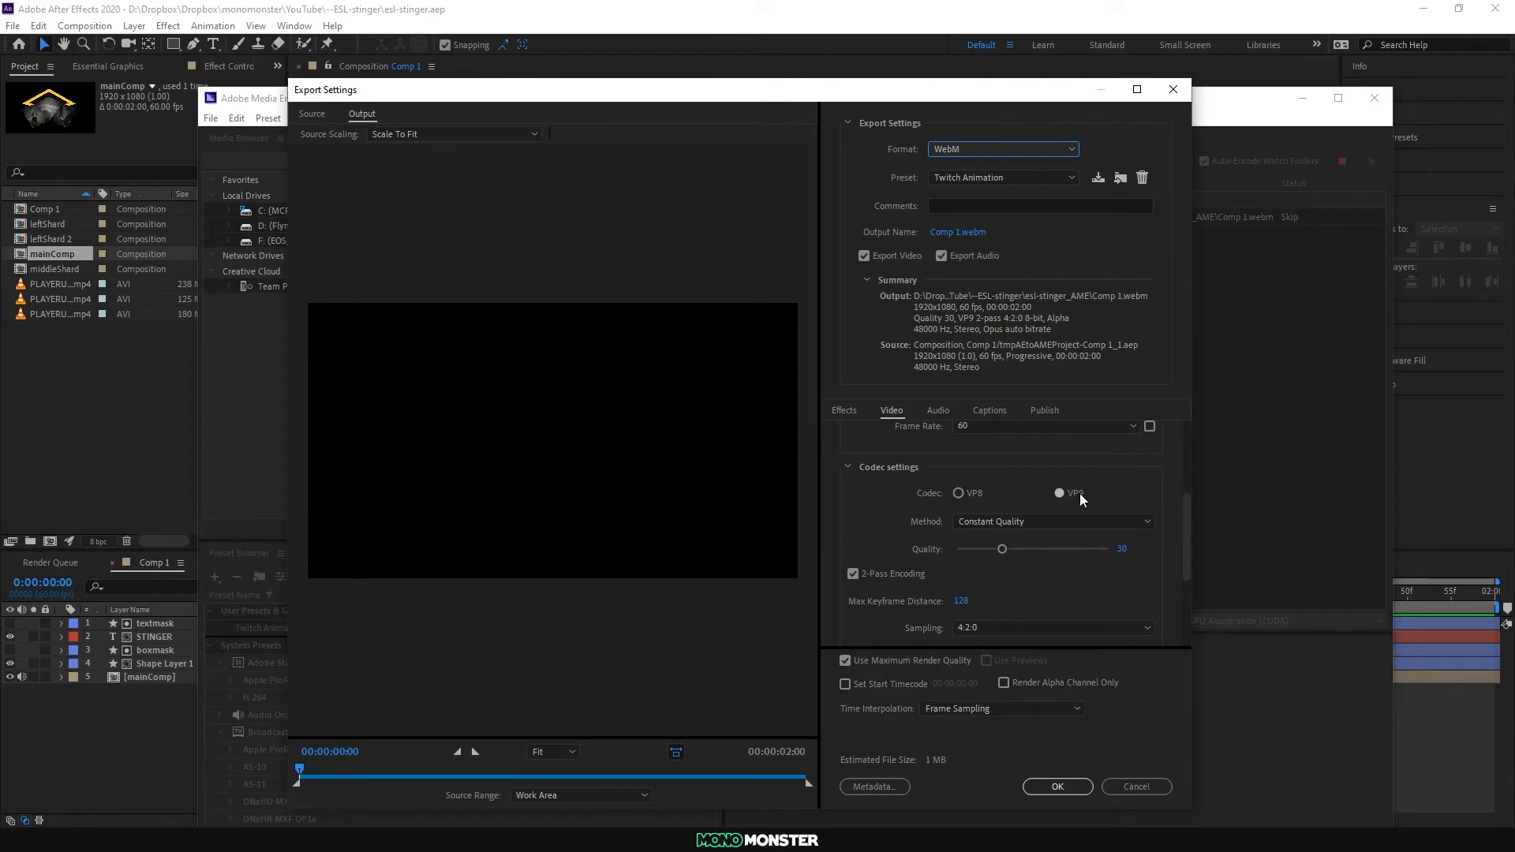
left_click(1004, 522)
left_click(1001, 535)
left_click_drag(1176, 527, 1182, 546)
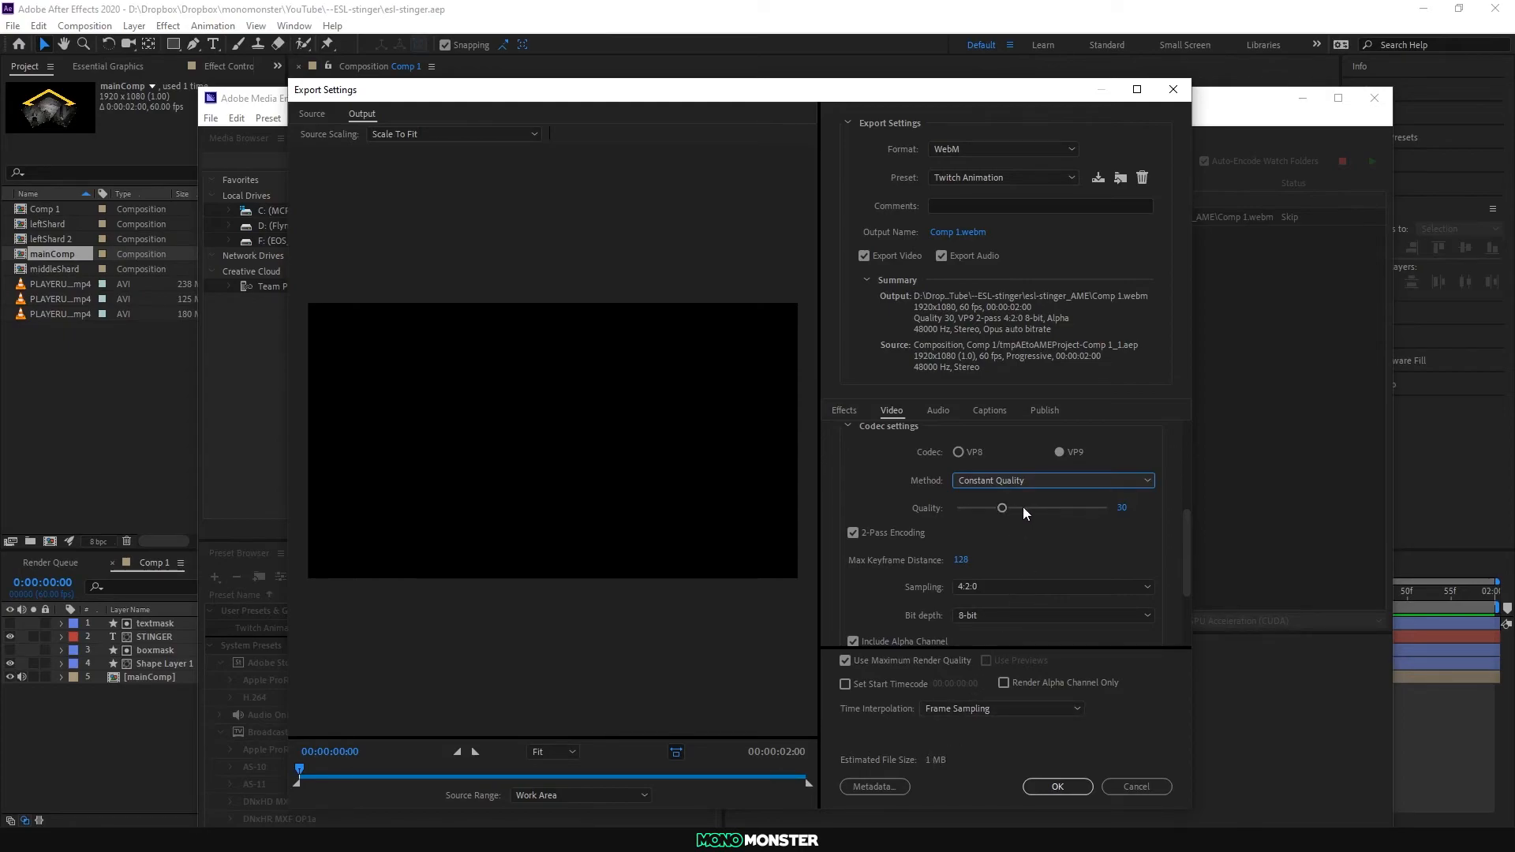
Step: Try a higher quality value in the WebM codec settings, return it to 30, and review the sampling and alpha channel options
left_click_drag(1187, 536, 1187, 532)
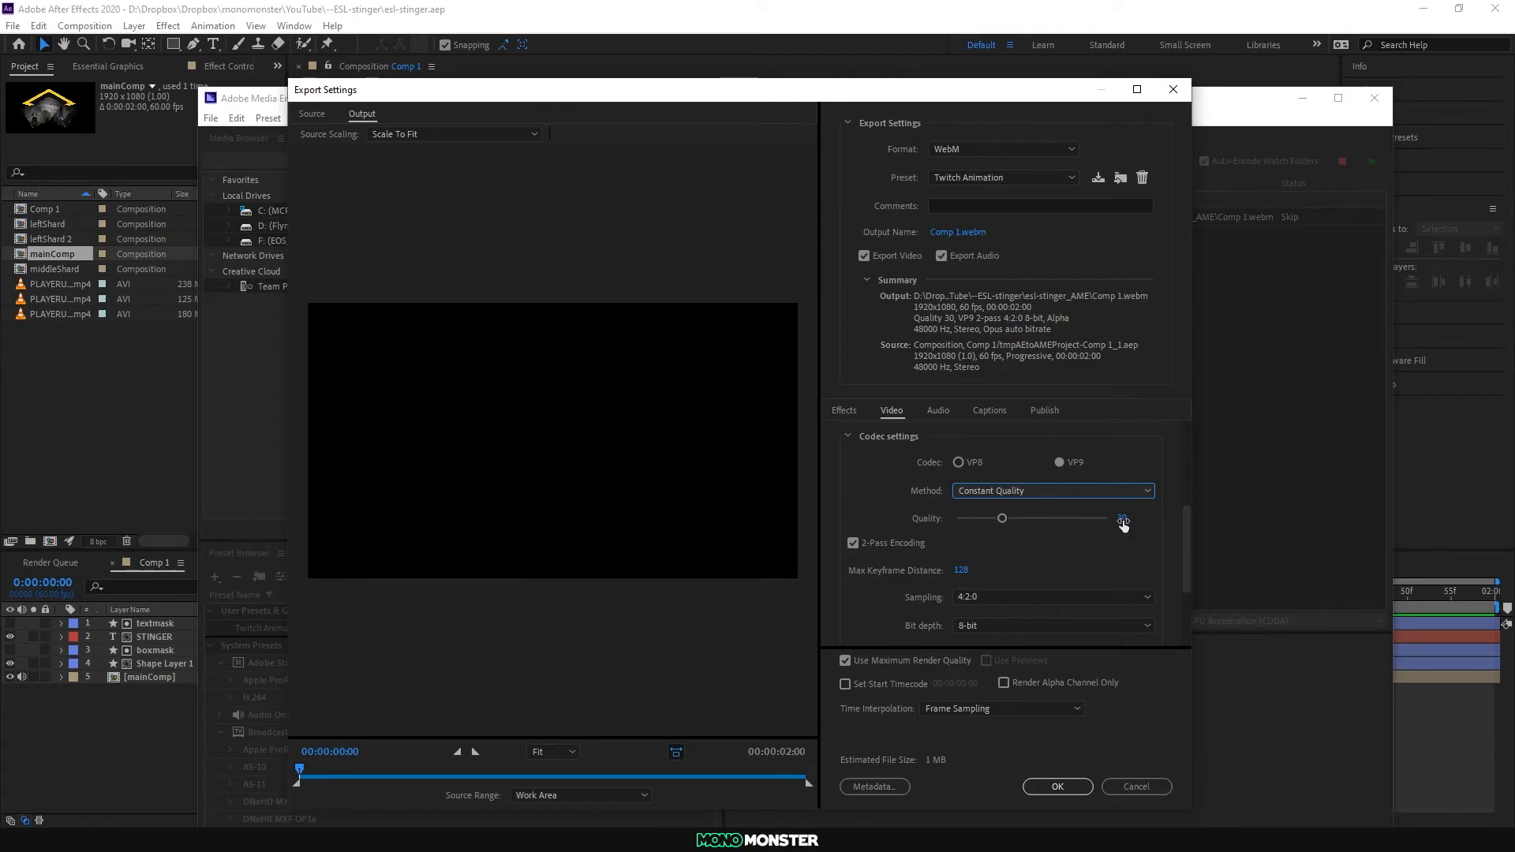
mouse_move(1002, 519)
left_mouse_down()
mouse_move(1070, 523)
mouse_move(1025, 518)
left_mouse_up()
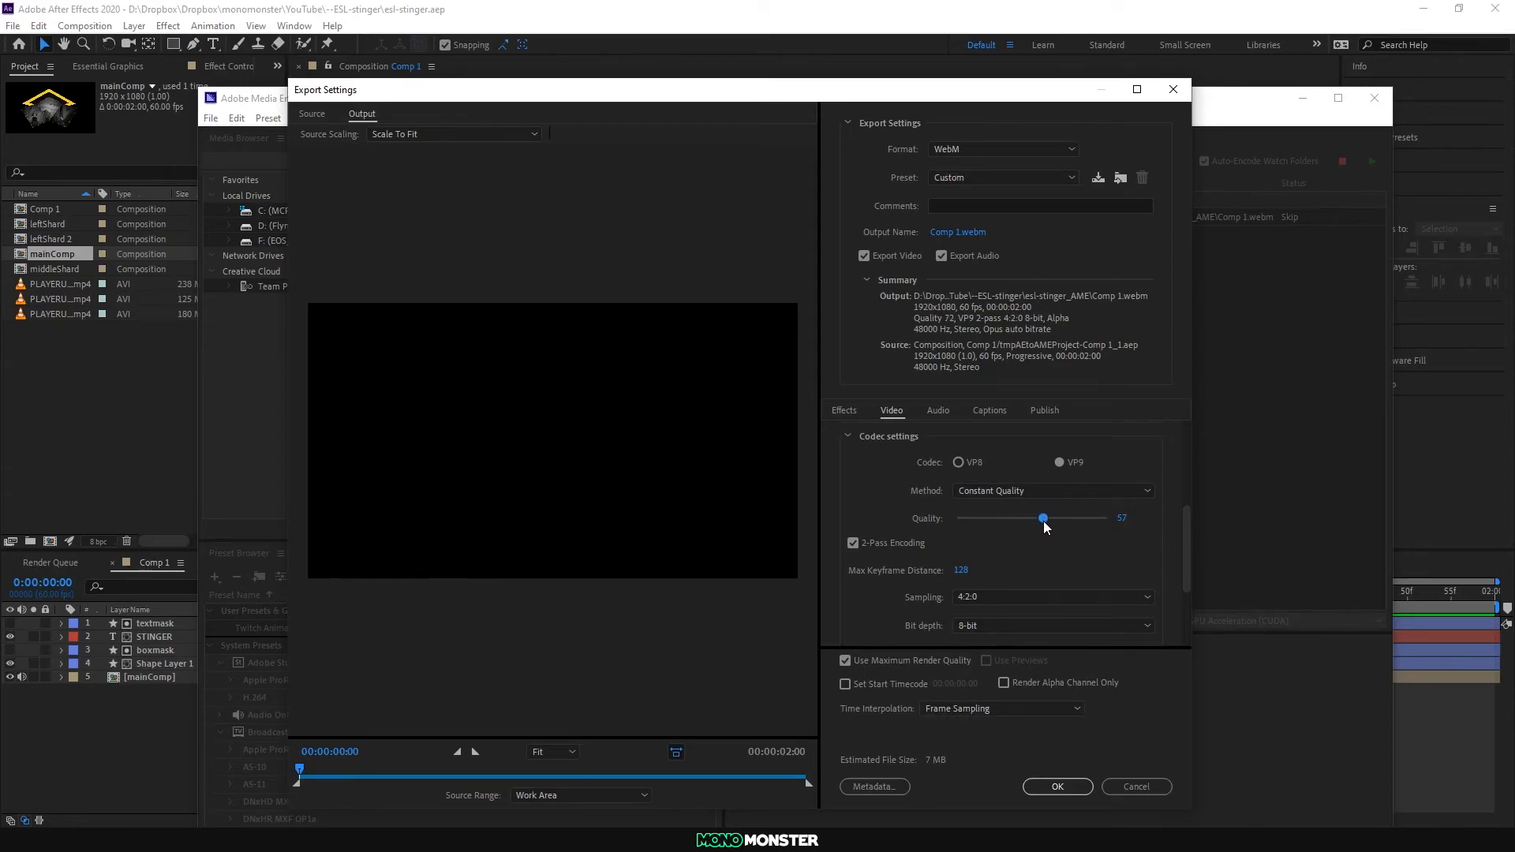
left_click_drag(1024, 523, 1003, 522)
type("30")
key("Return")
left_click_drag(1187, 529, 1193, 566)
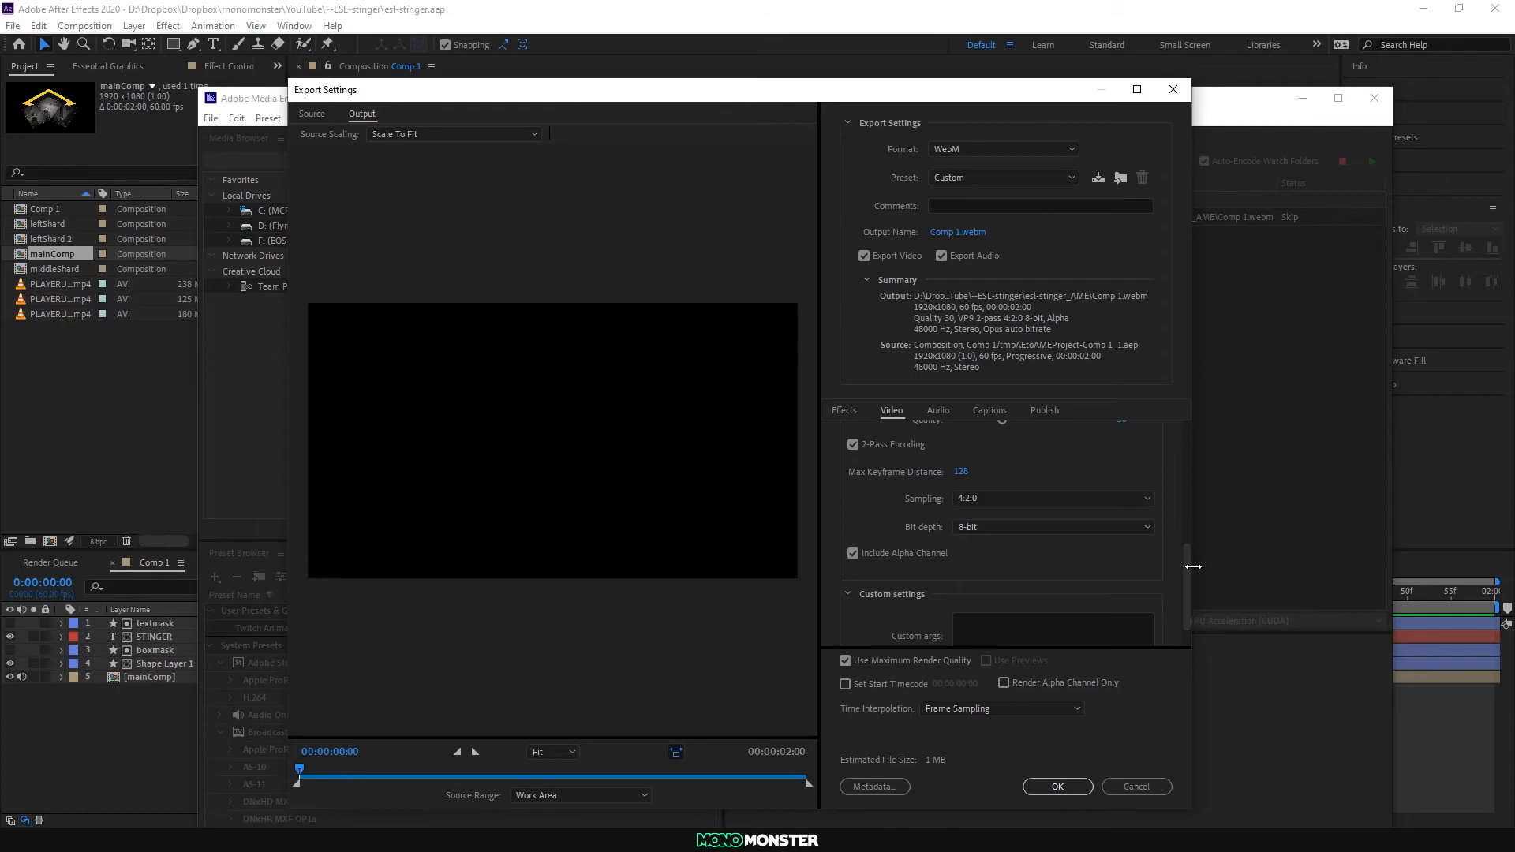
left_click_drag(1185, 568, 1185, 540)
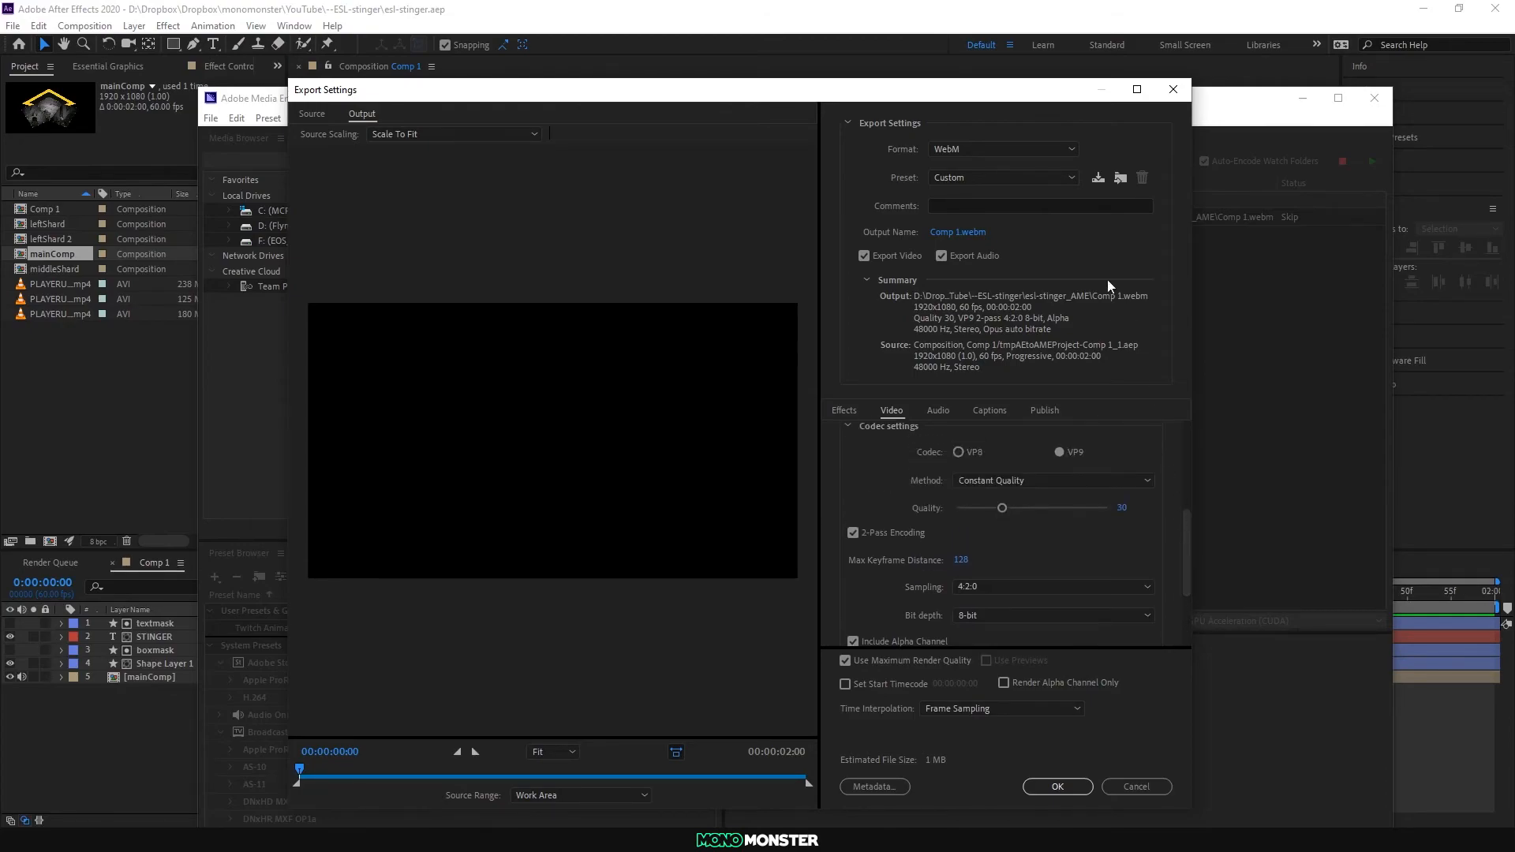
Step: Apply the Twitch Animation preset to the Comp 1 export settings, accept them, and start encoding the queue
left_click(1092, 180)
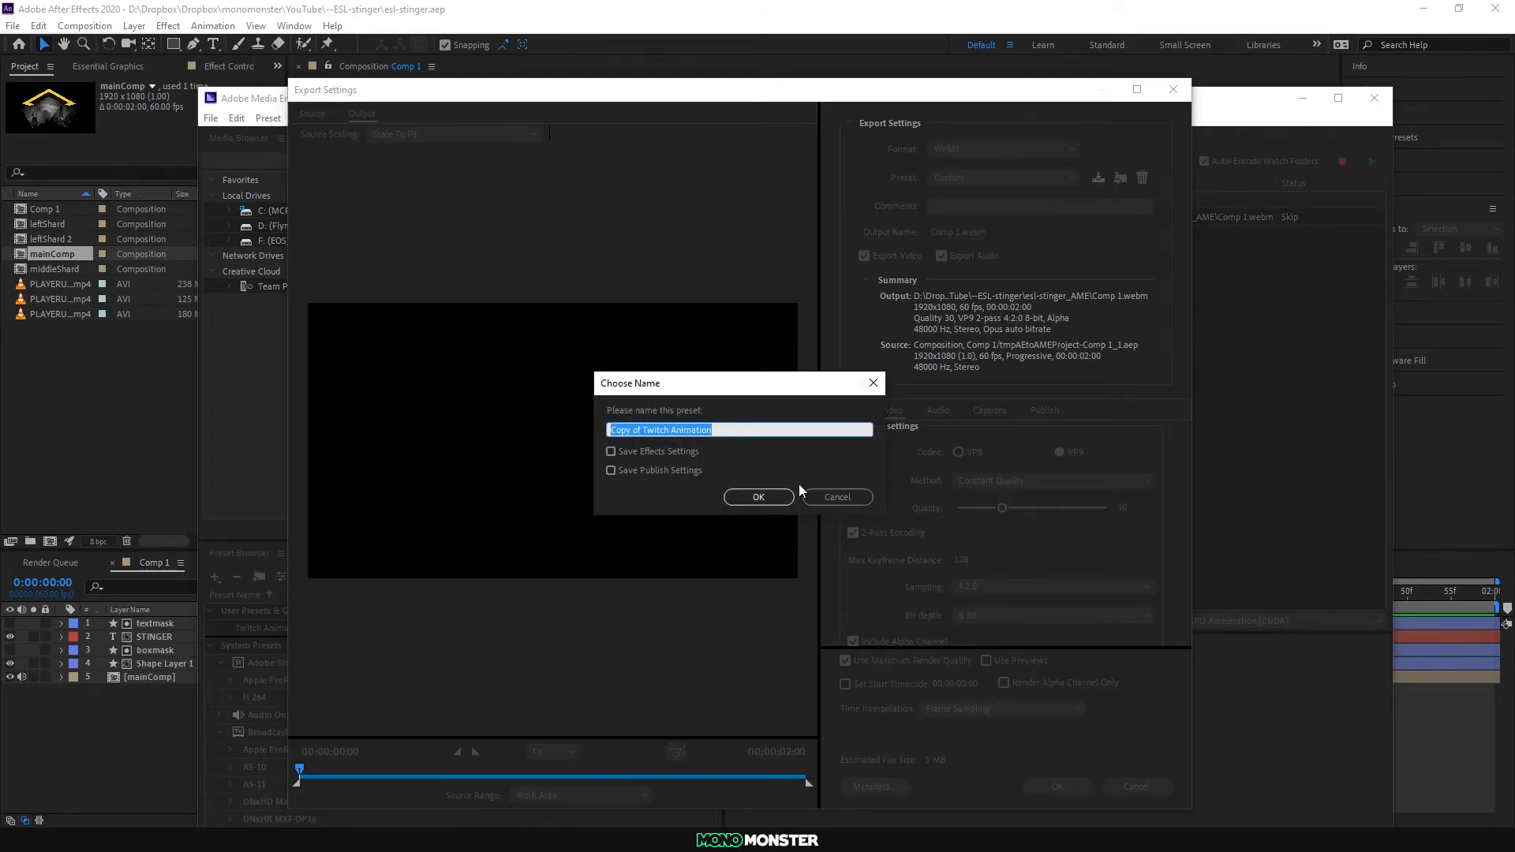
left_click(848, 500)
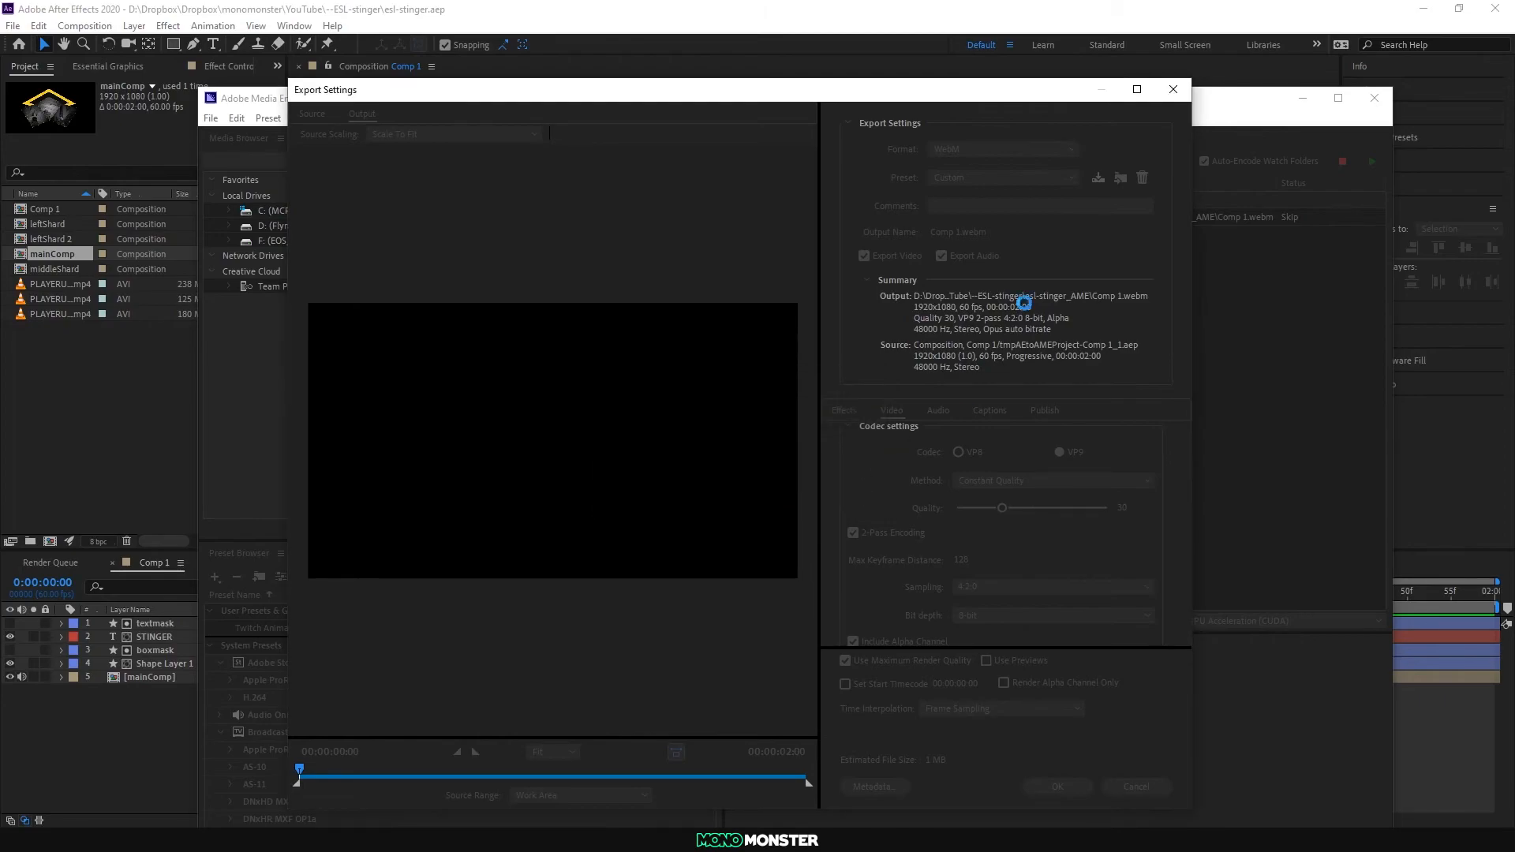
left_click(1024, 177)
left_click(983, 211)
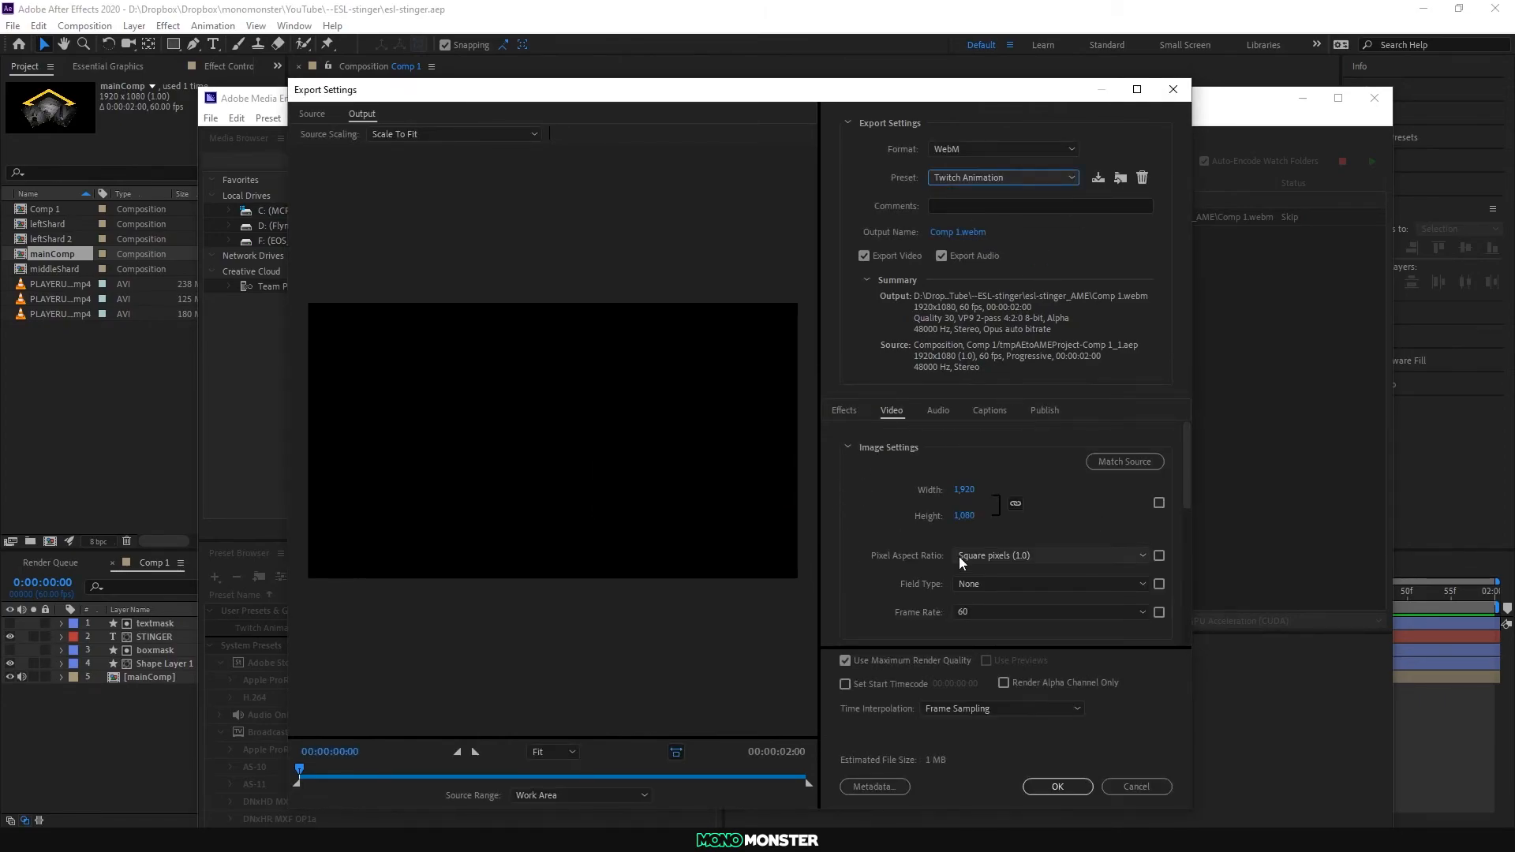
left_click(1054, 786)
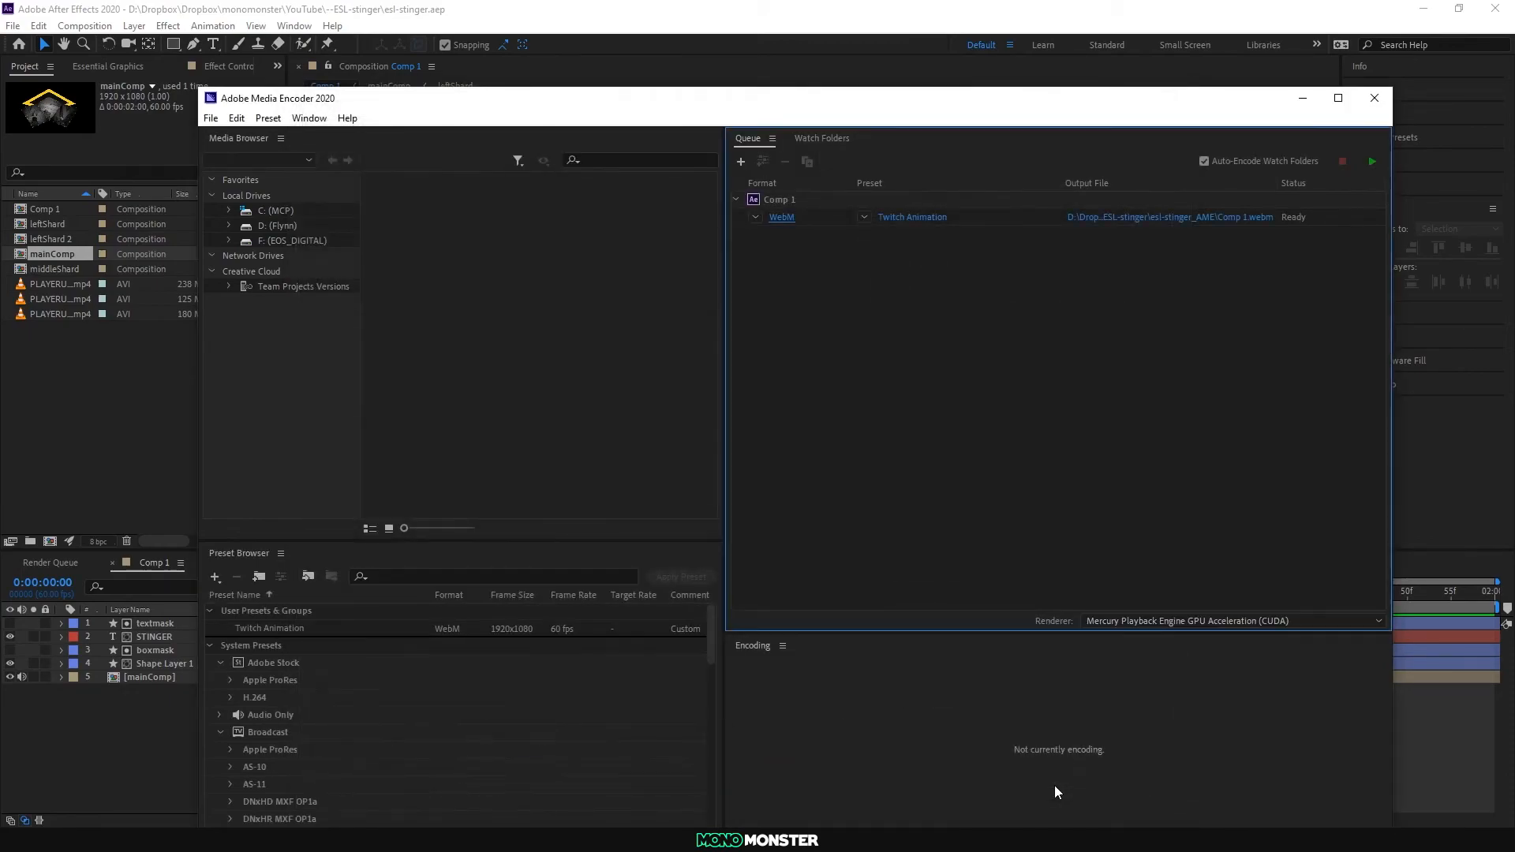
left_click(1372, 163)
left_click_drag(1075, 99, 1059, 44)
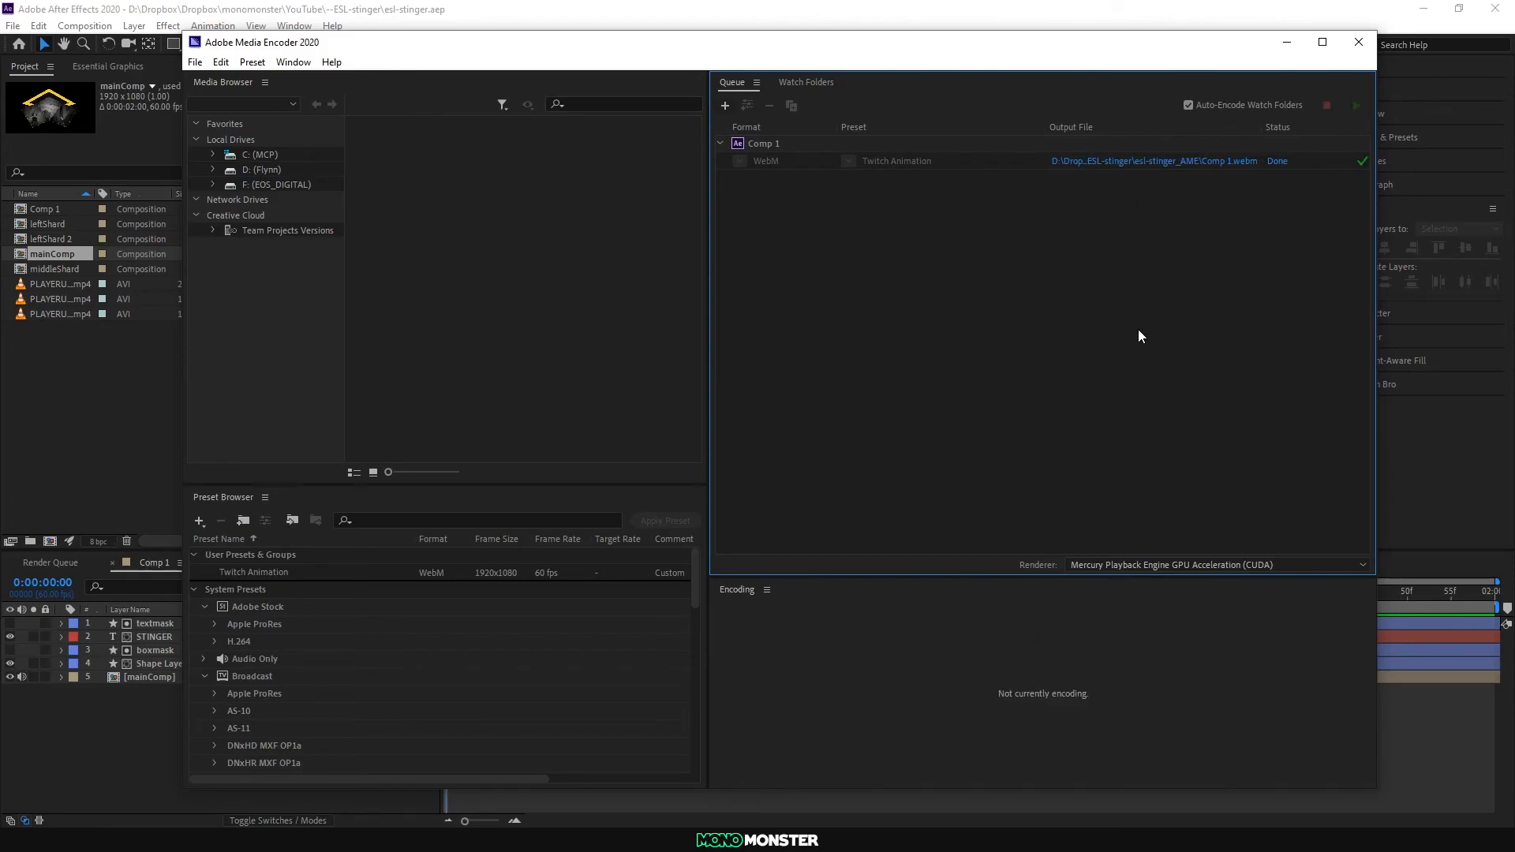
Step: Switch to OBS, remove the existing ESL Stinger scene transition, and enable the preview
left_click(587, 840)
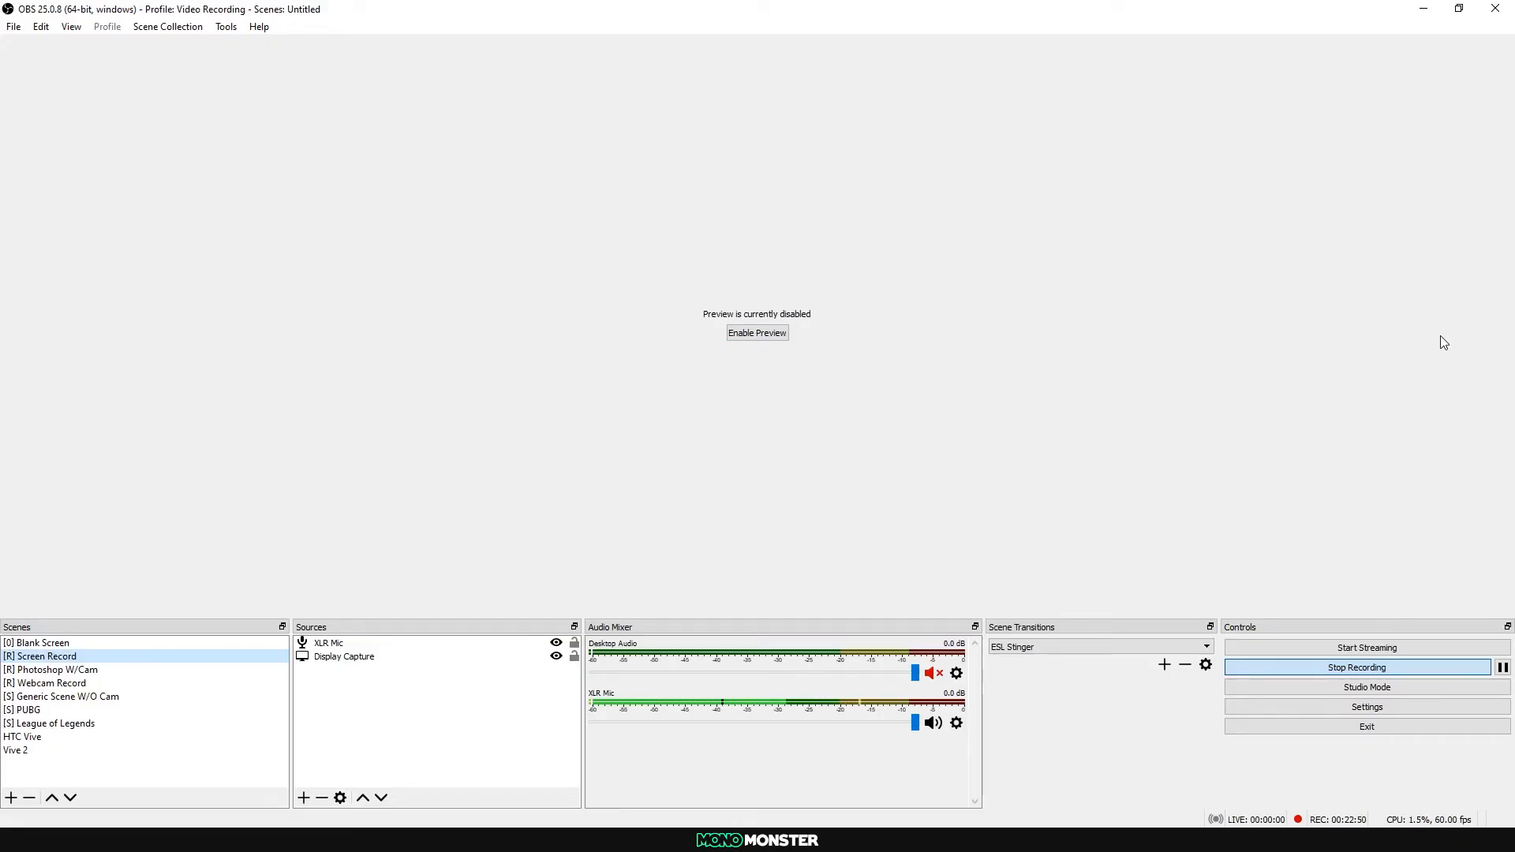
left_click(1185, 664)
left_click(780, 442)
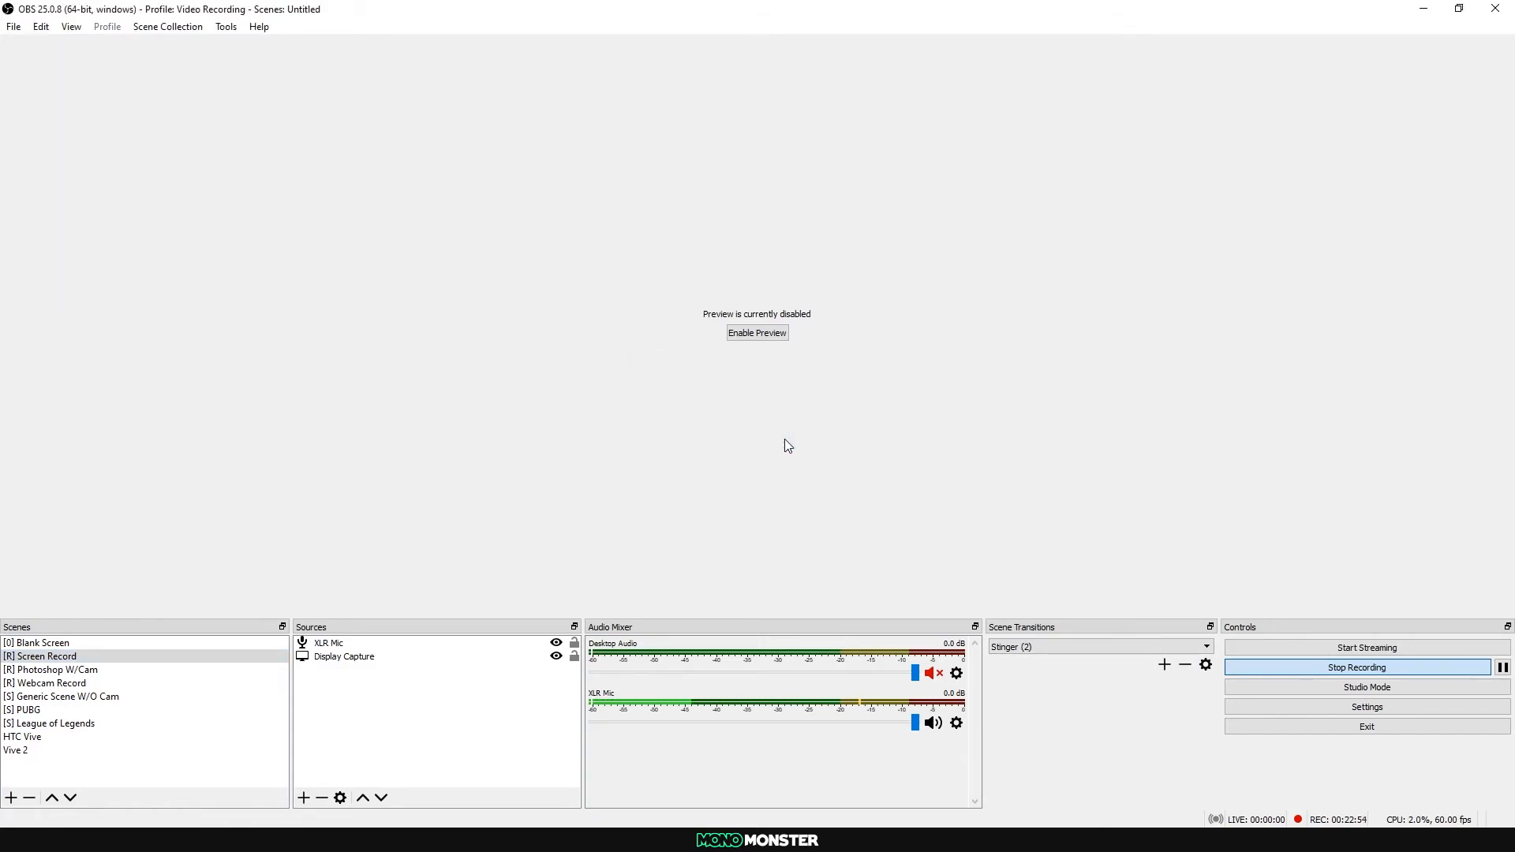
left_click(759, 333)
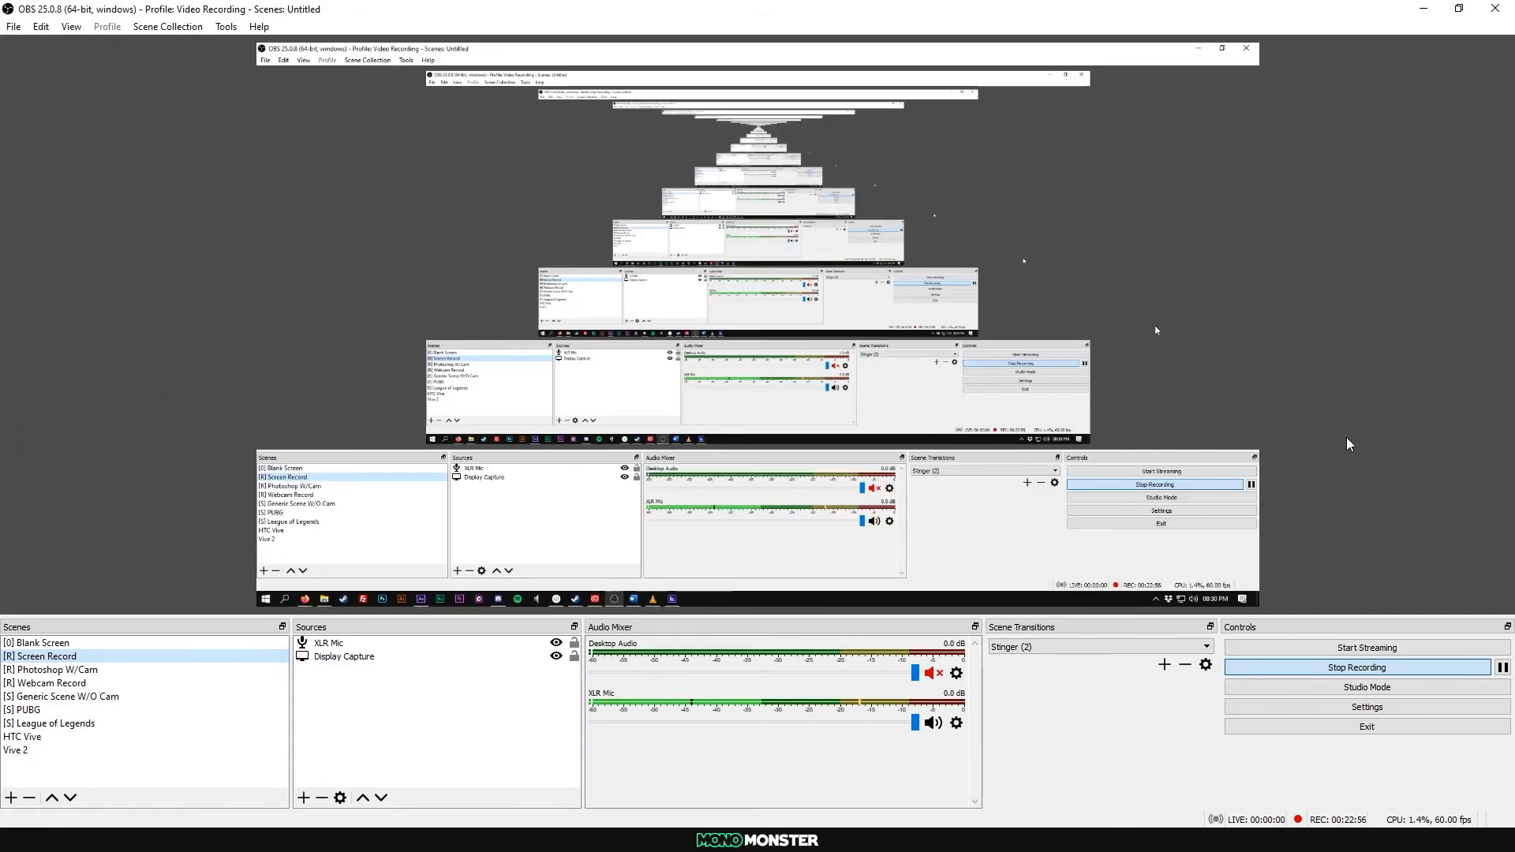
Step: Add a Stinger scene transition named ESL Stinger that uses the exported Comp 1.webm as its video file
left_click(1165, 668)
left_click(1218, 714)
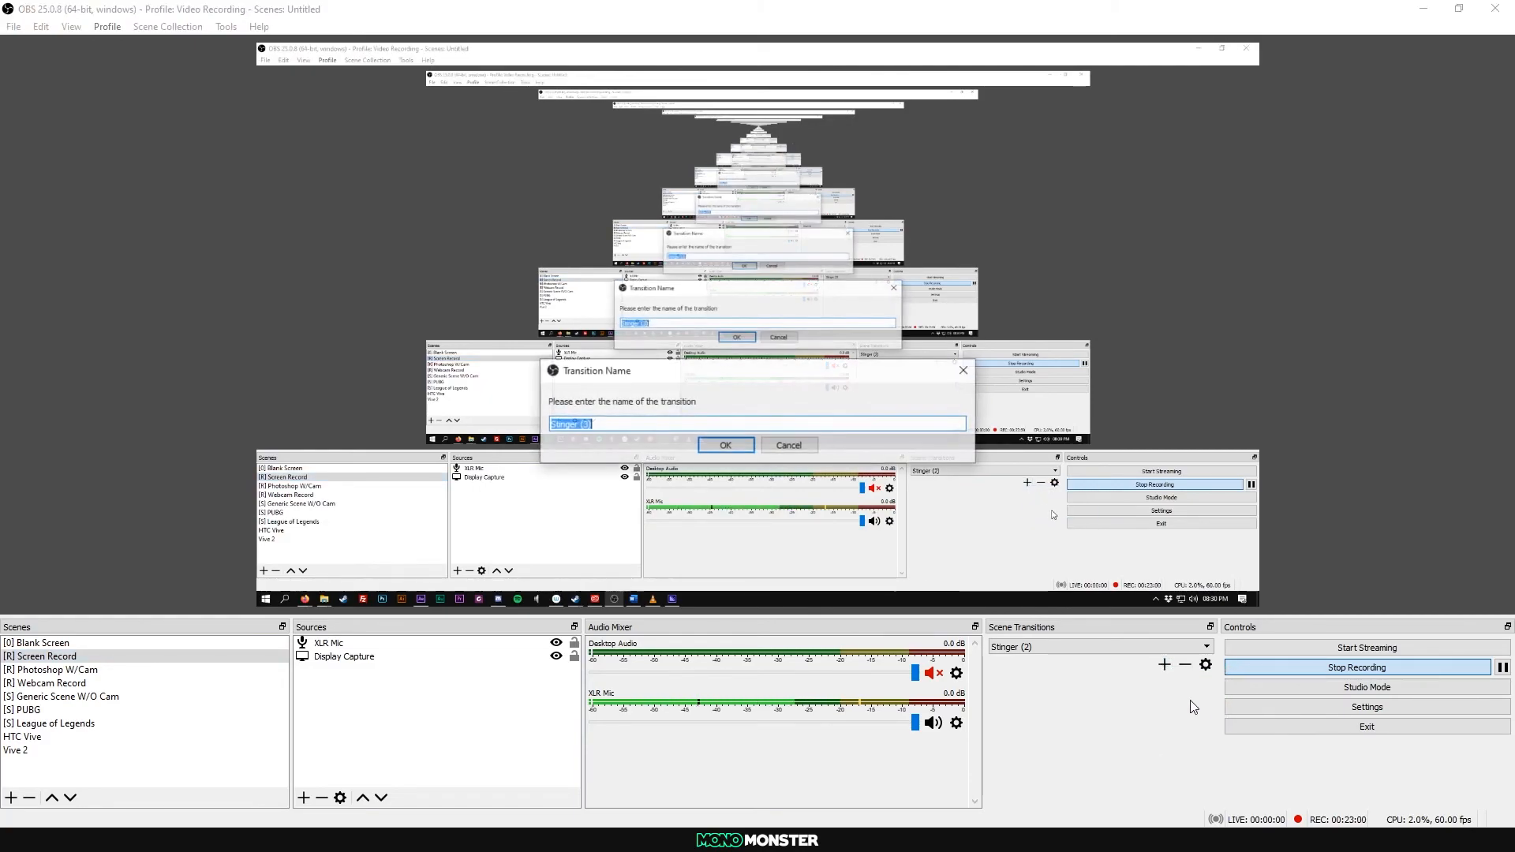
type("ESL Stinger")
key("Return")
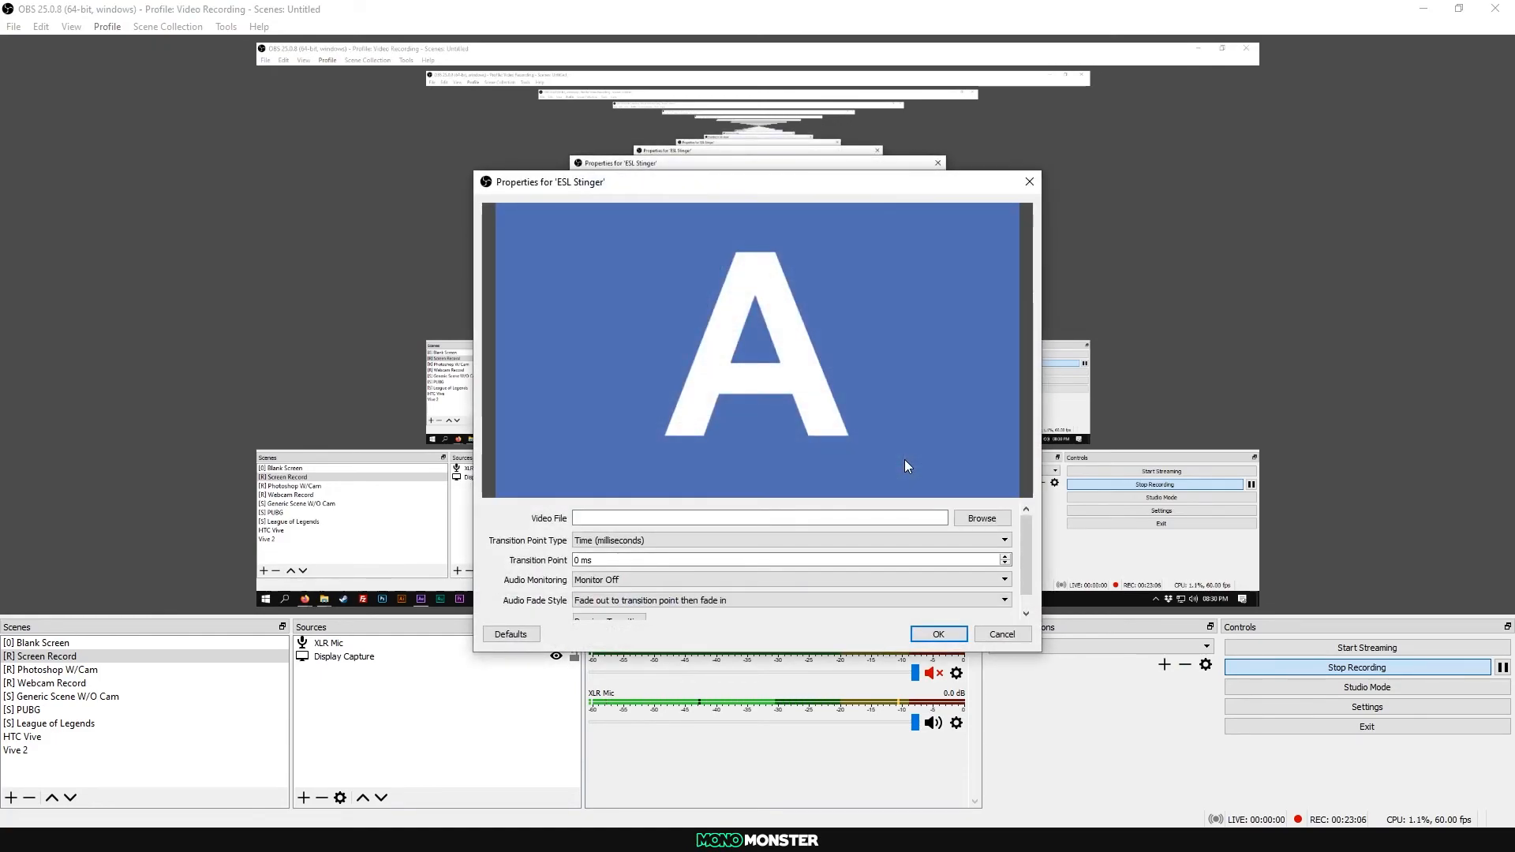
left_click(978, 519)
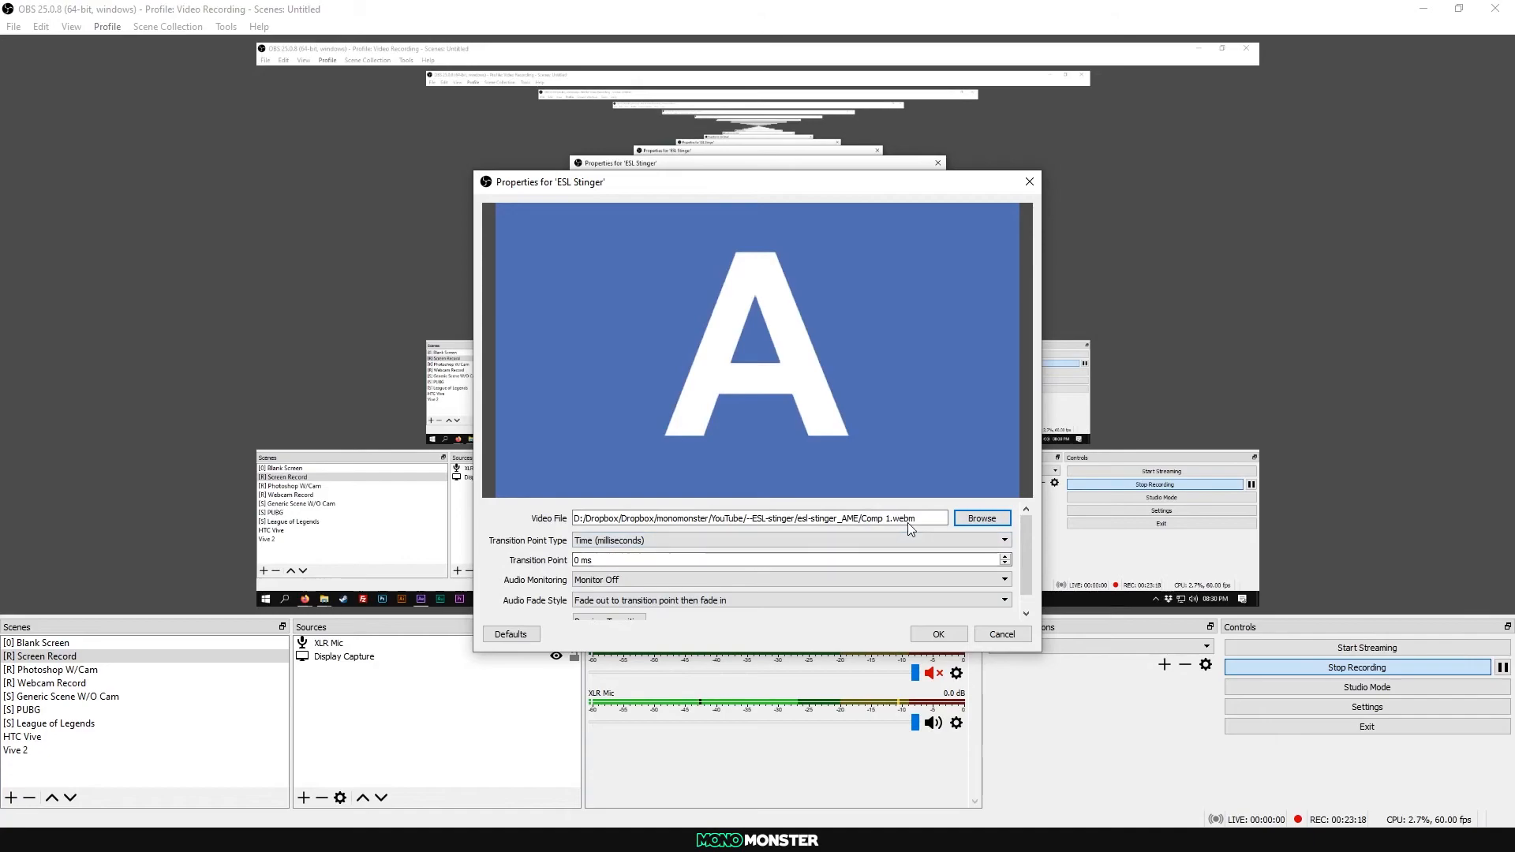
Step: Set the stinger's transition point to 15000 ms and preview the transition
left_click_drag(633, 560, 537, 551)
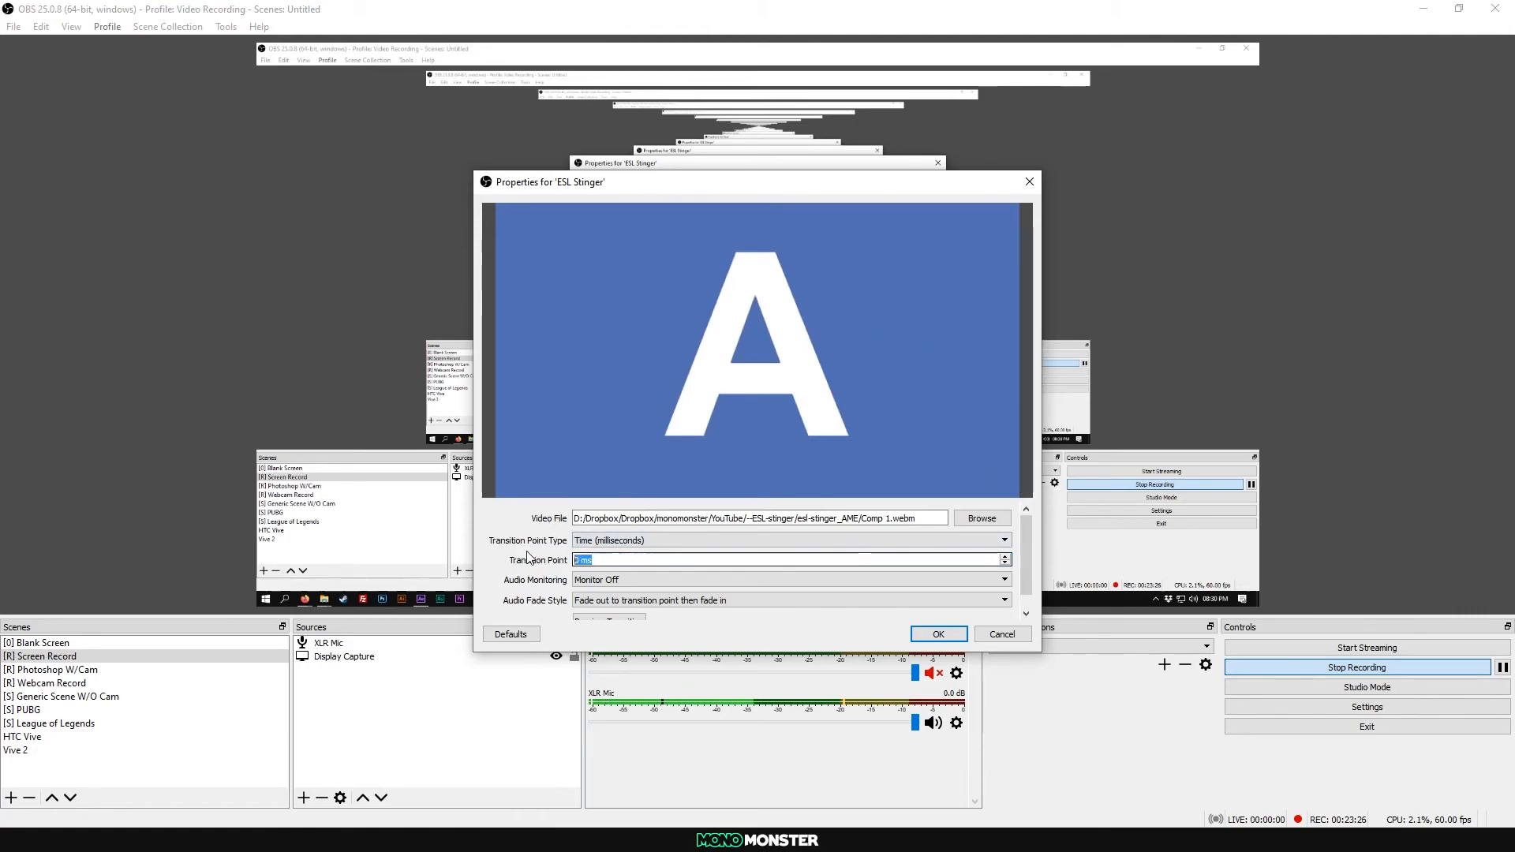
type("1500")
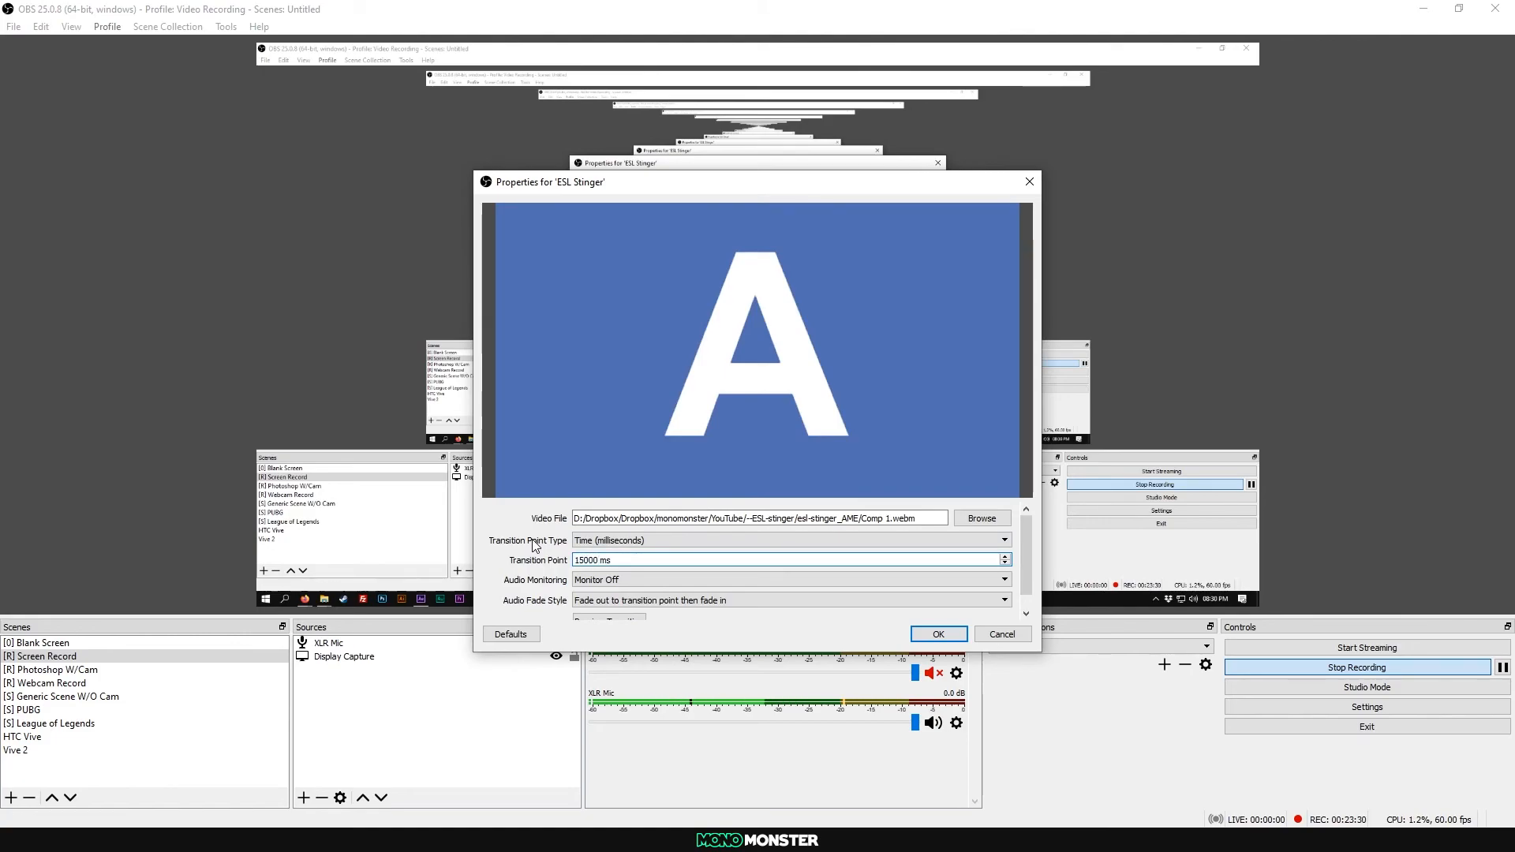
scroll(678, 570, "down", 1)
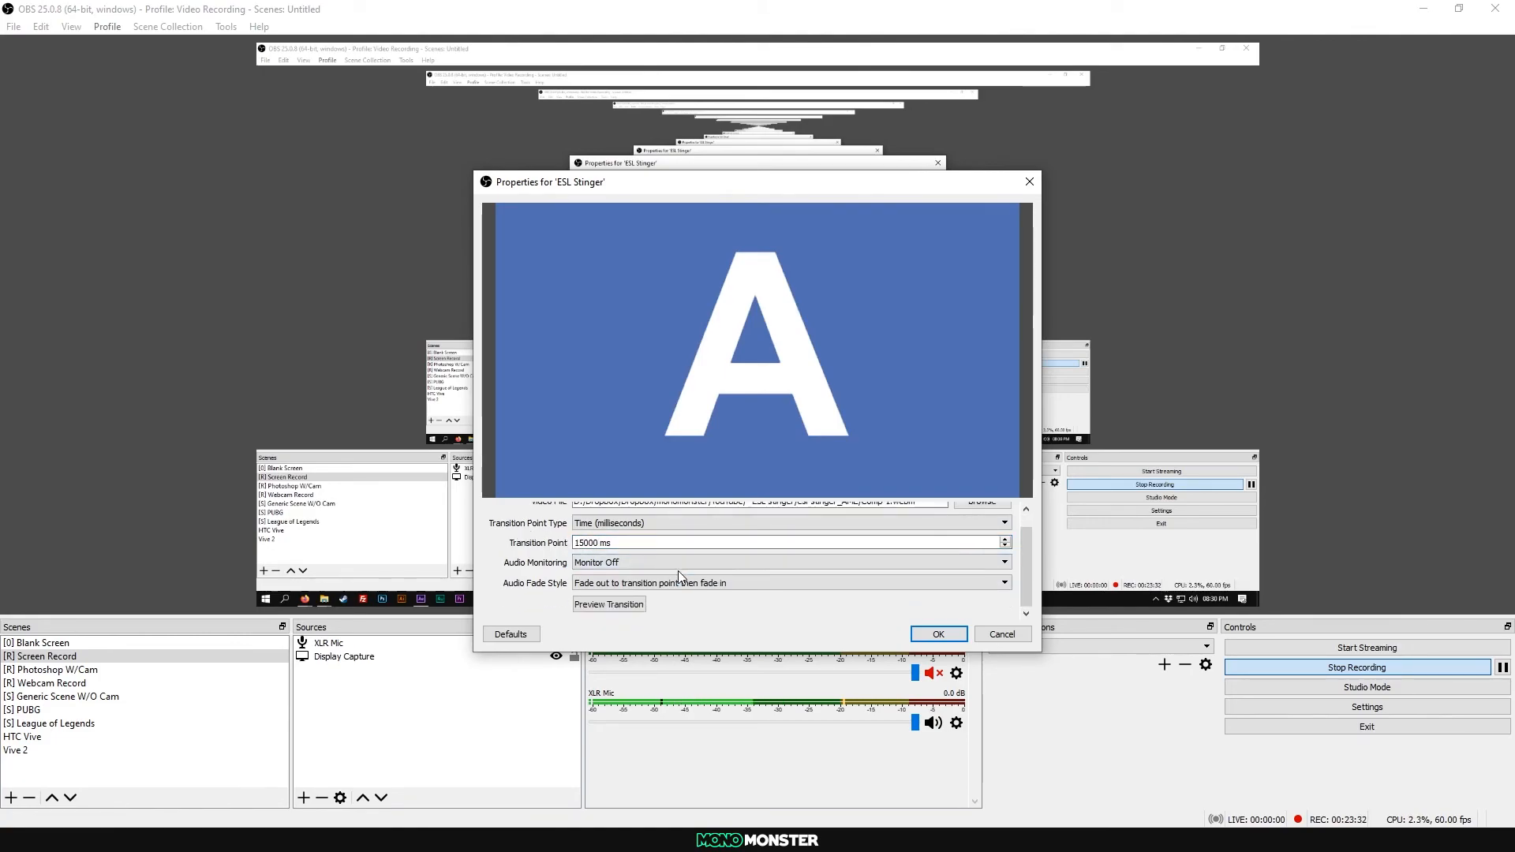
left_click(621, 604)
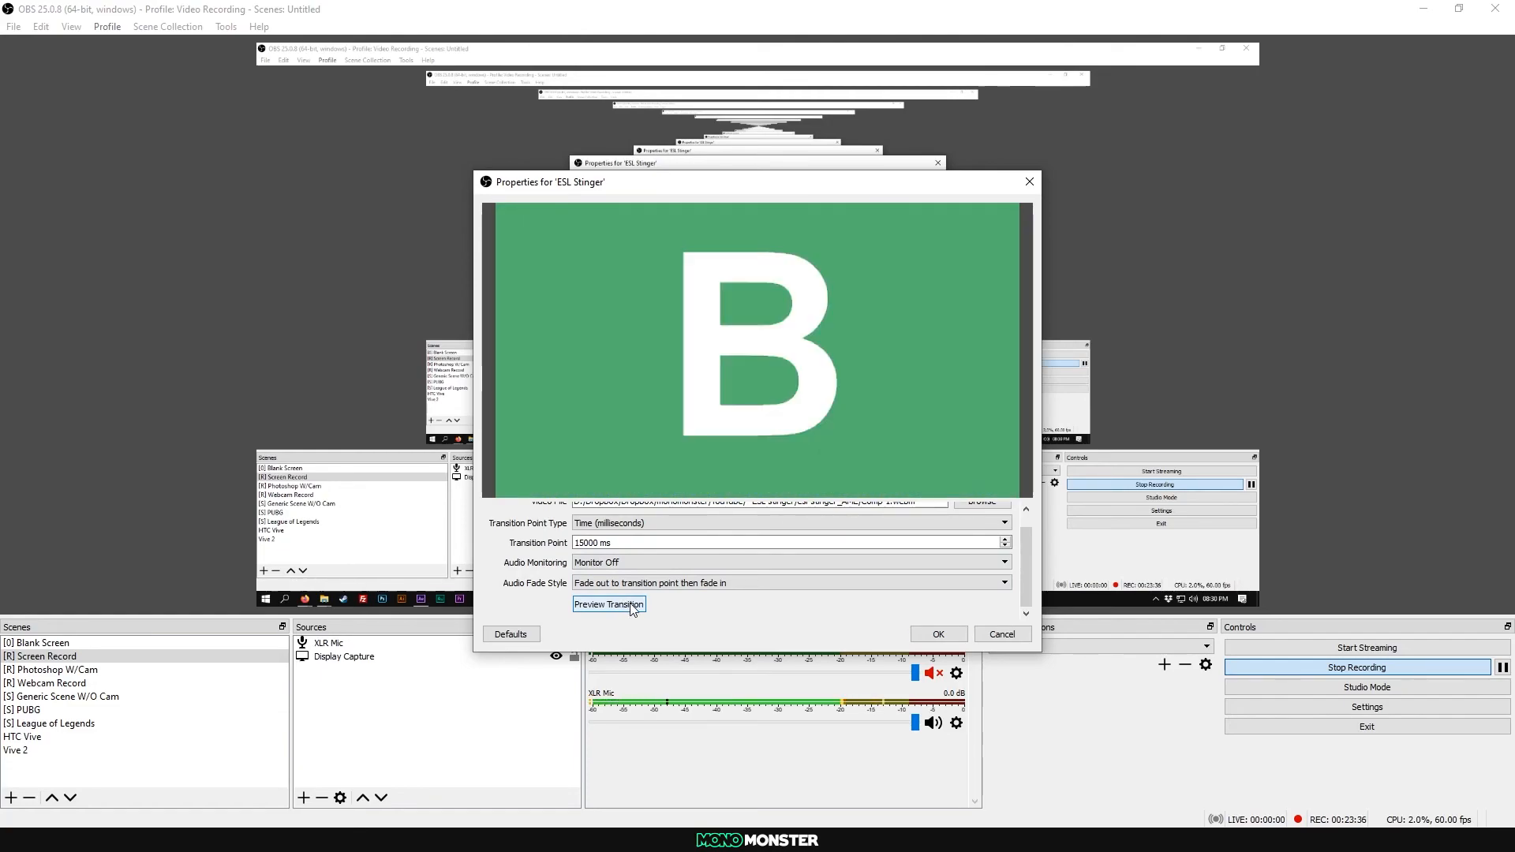
Step: Set the stinger's transition point to 1000 ms, preview the transition, and accept its properties
double_click(592, 543)
type("10")
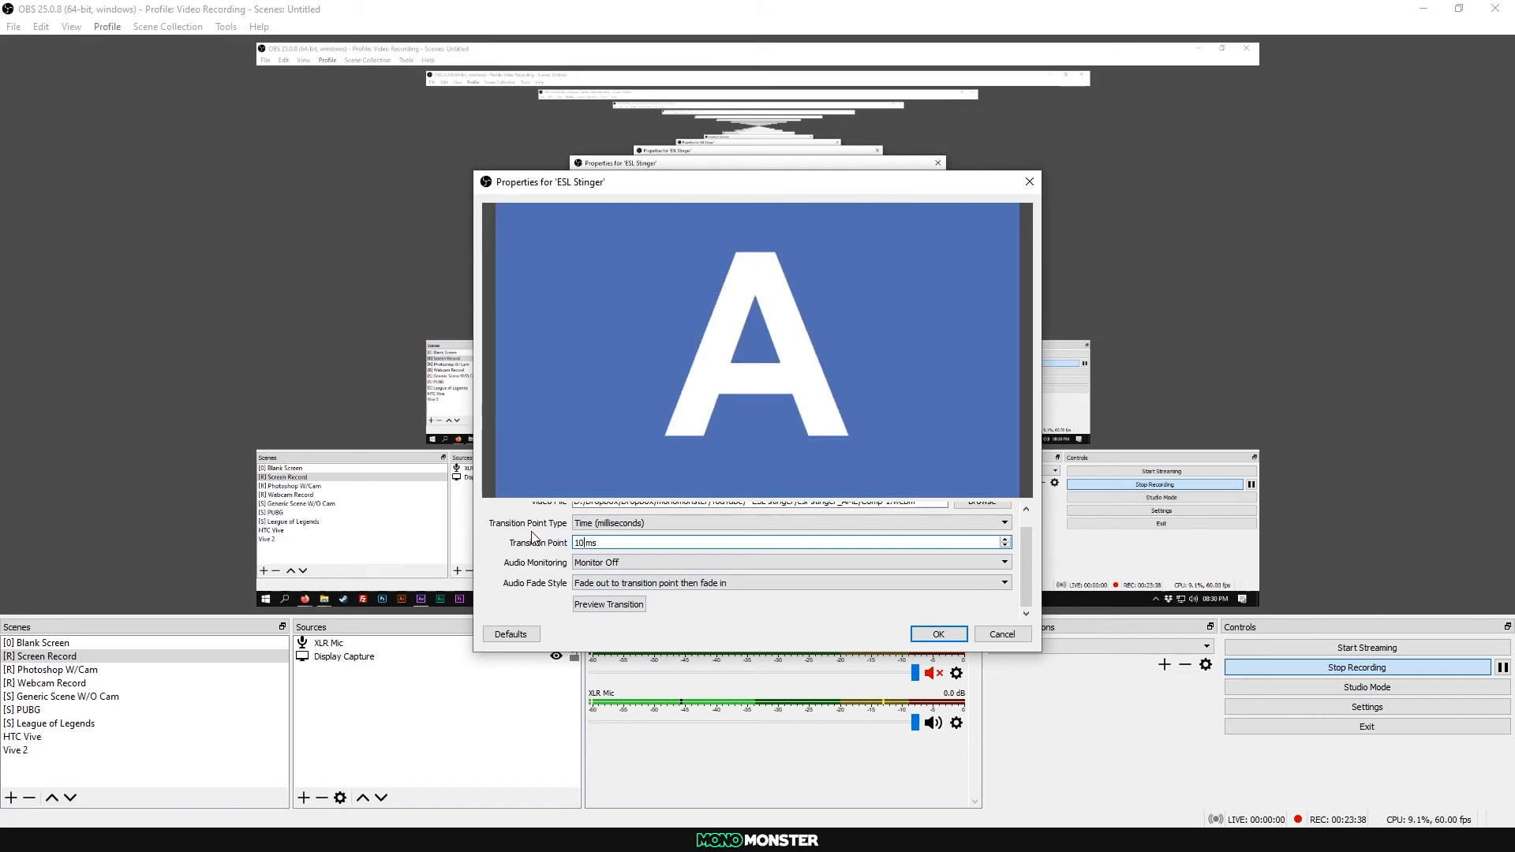
left_click(619, 605)
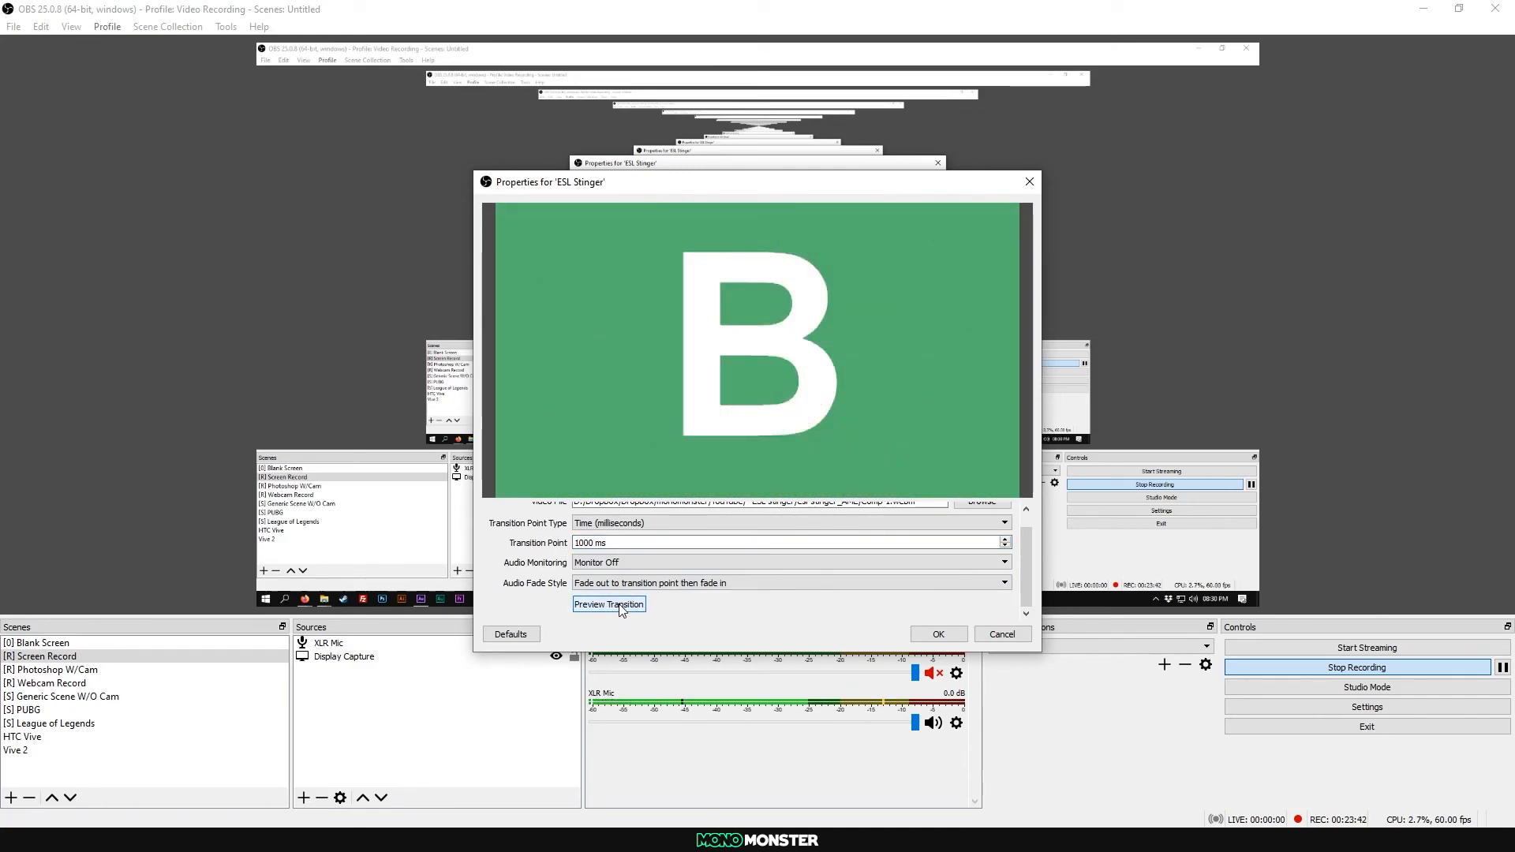
left_click(939, 636)
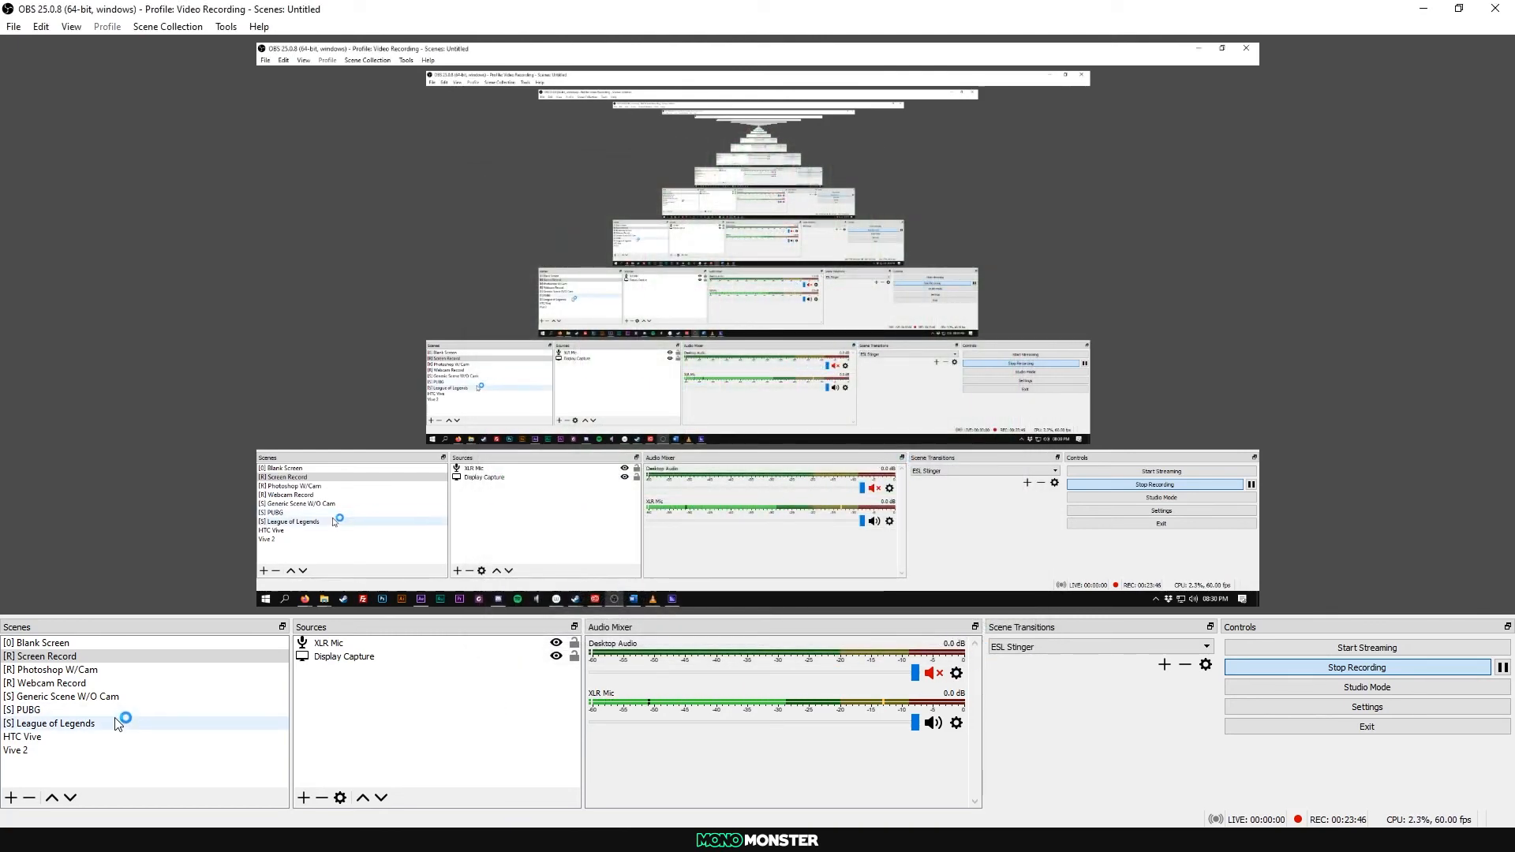
Step: Test the ESL Stinger transition by switching to the Blank Screen scene and back to Screen Record
left_click(54, 646)
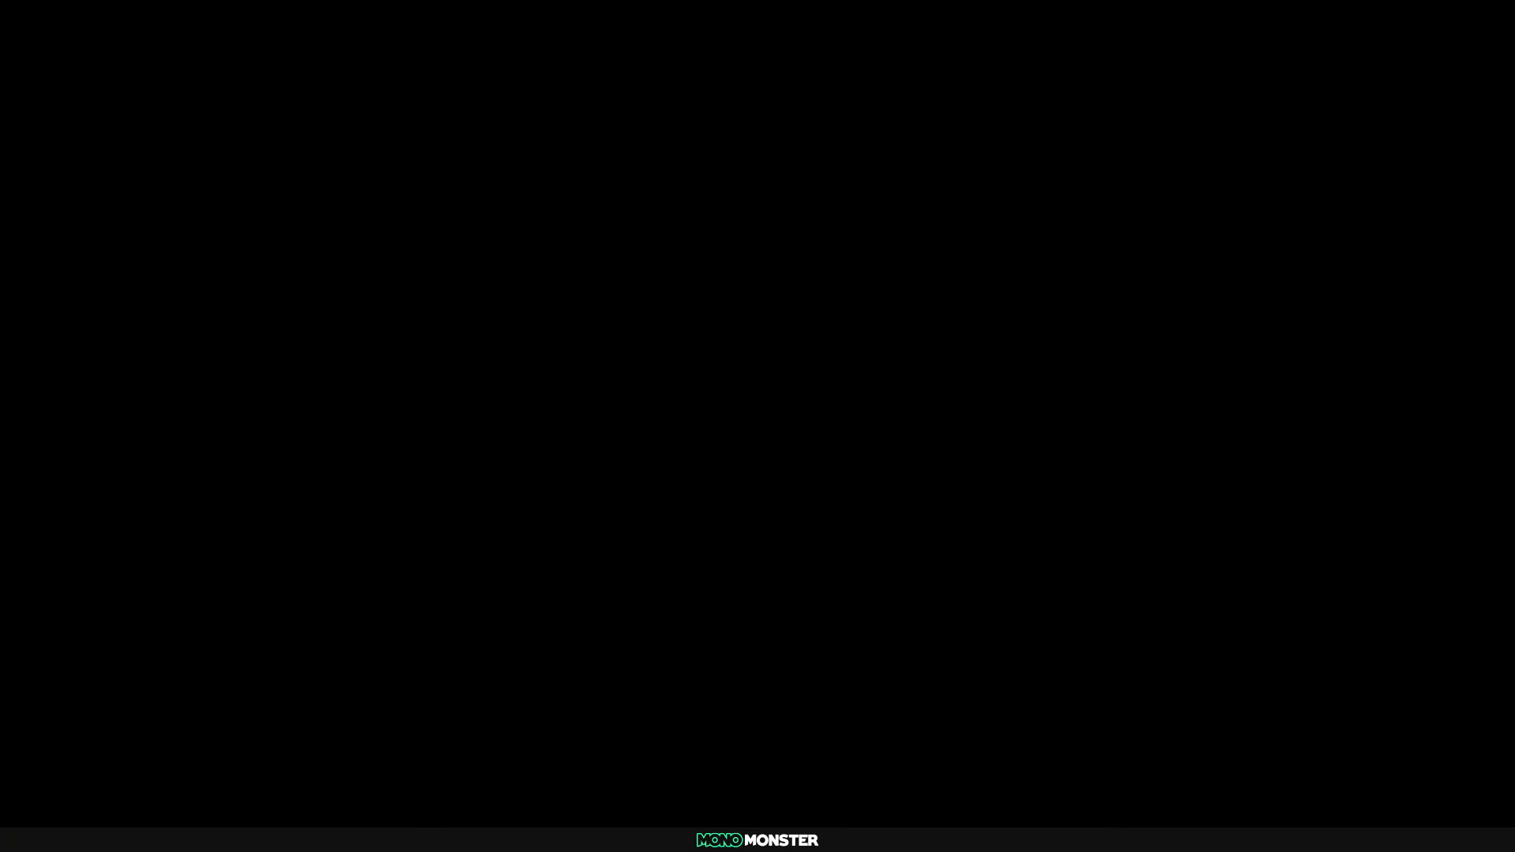
left_click(46, 656)
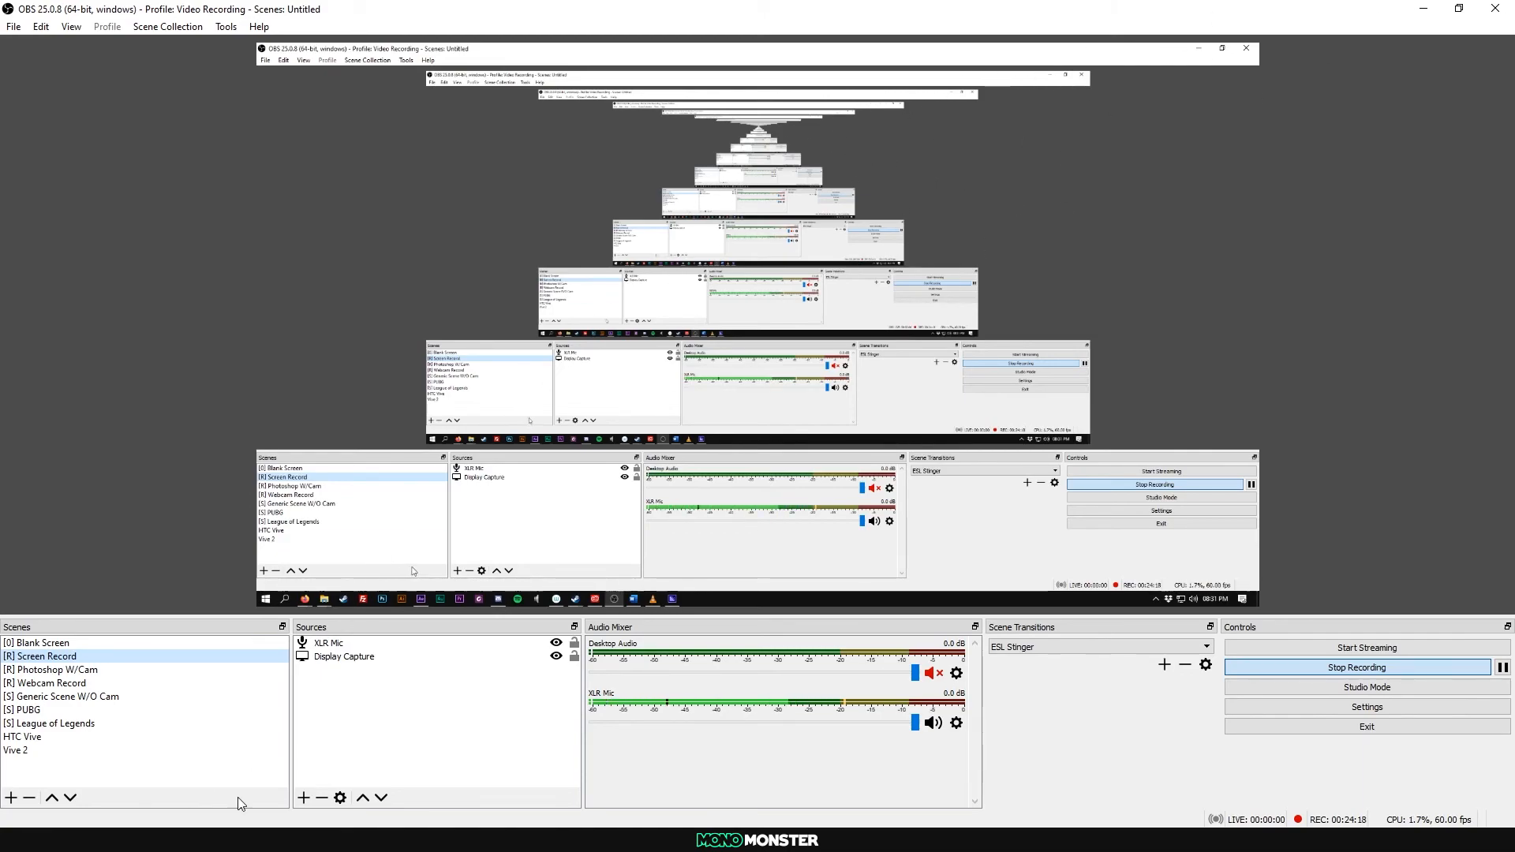
Step: Switch to After Effects, find VR Chromatic Aberrations, and apply it to the mainComp layer in Comp 1
left_click(252, 841)
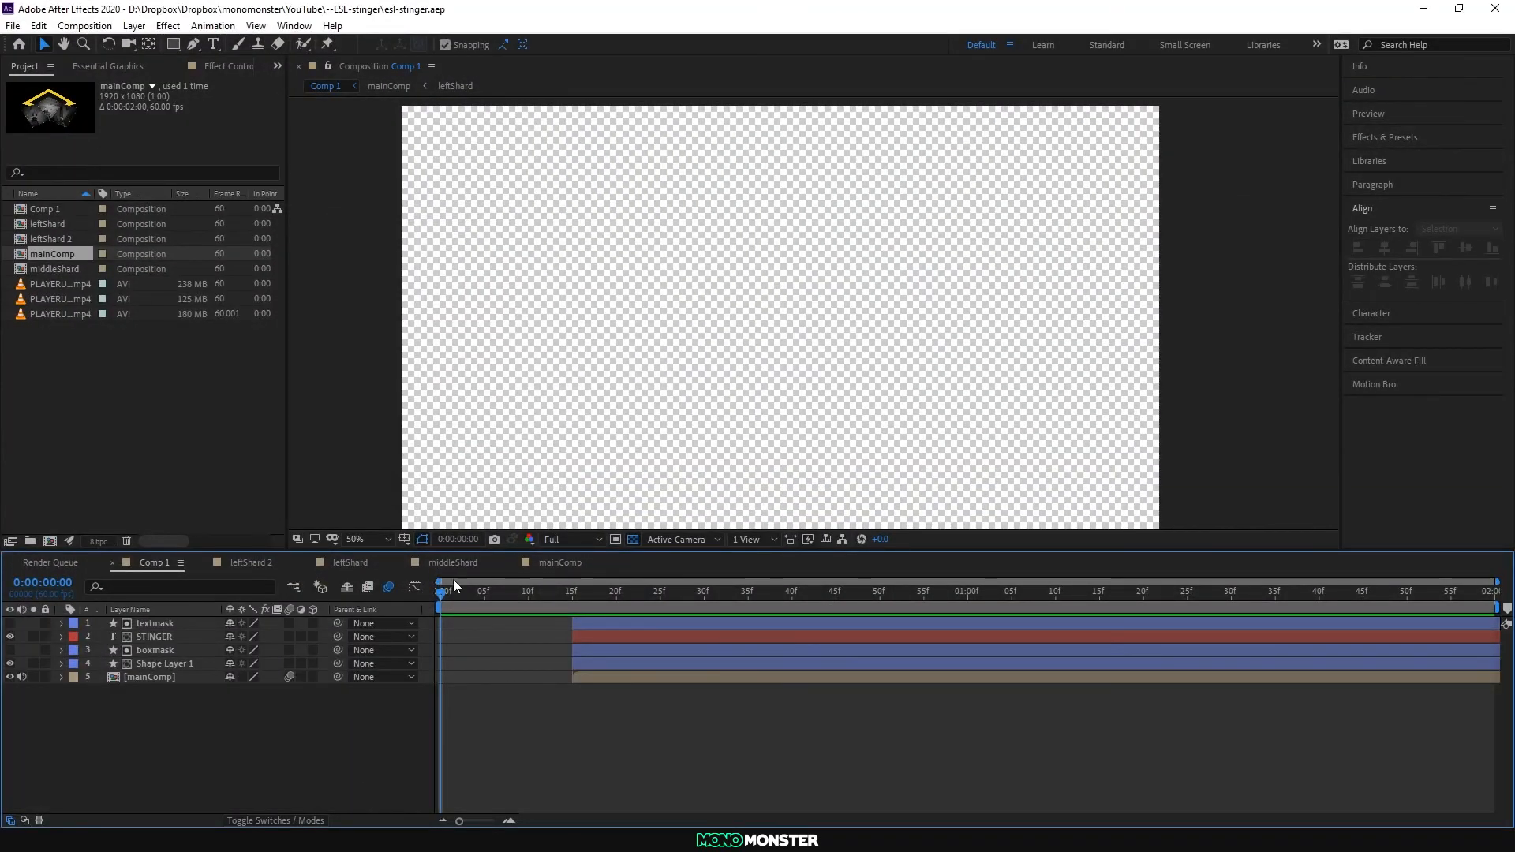
left_click_drag(442, 588, 780, 594)
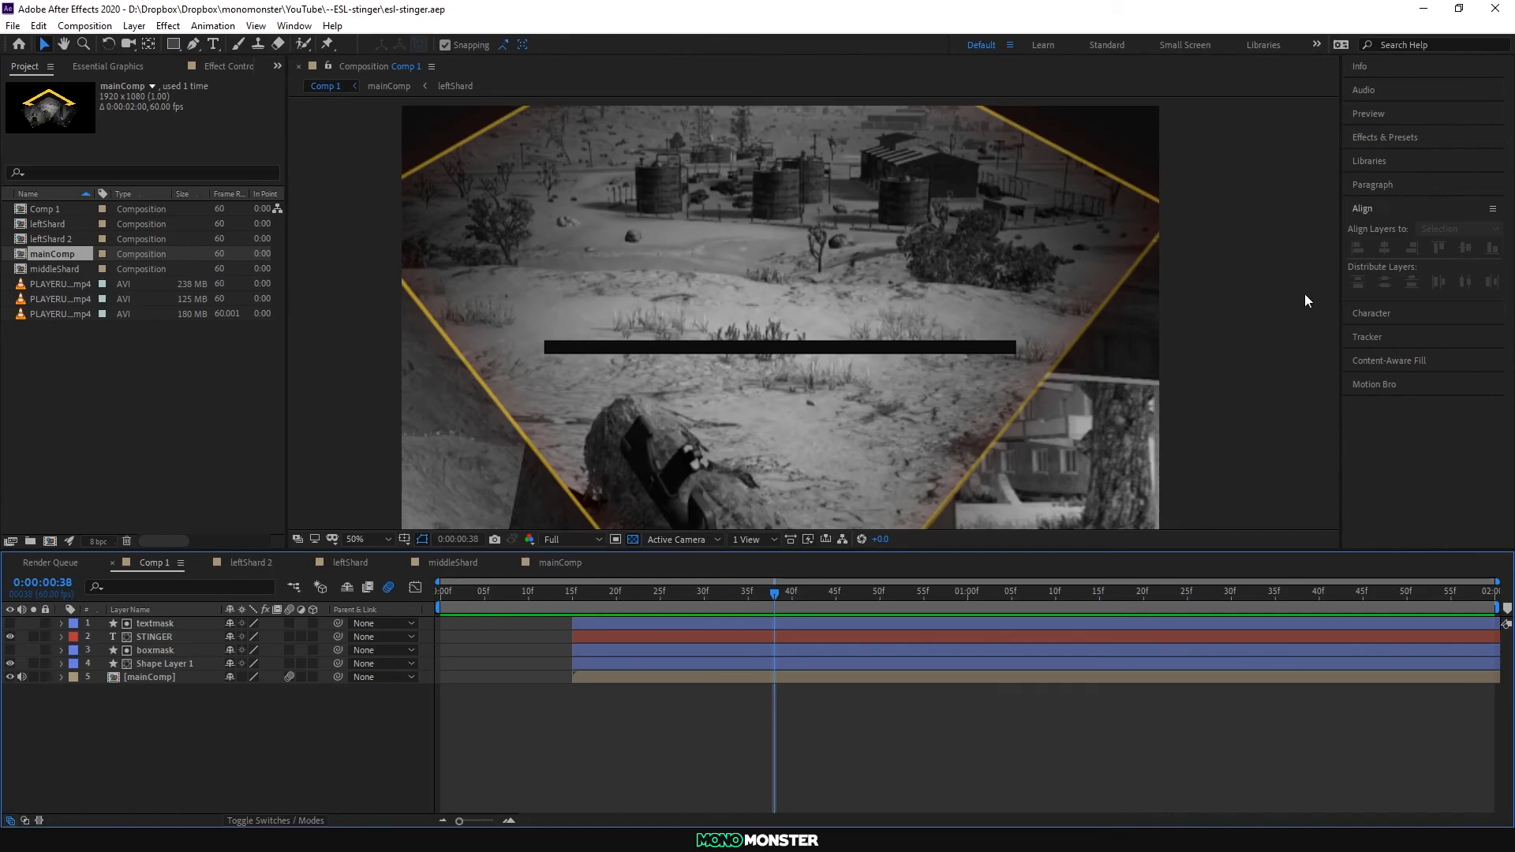
left_click(1384, 137)
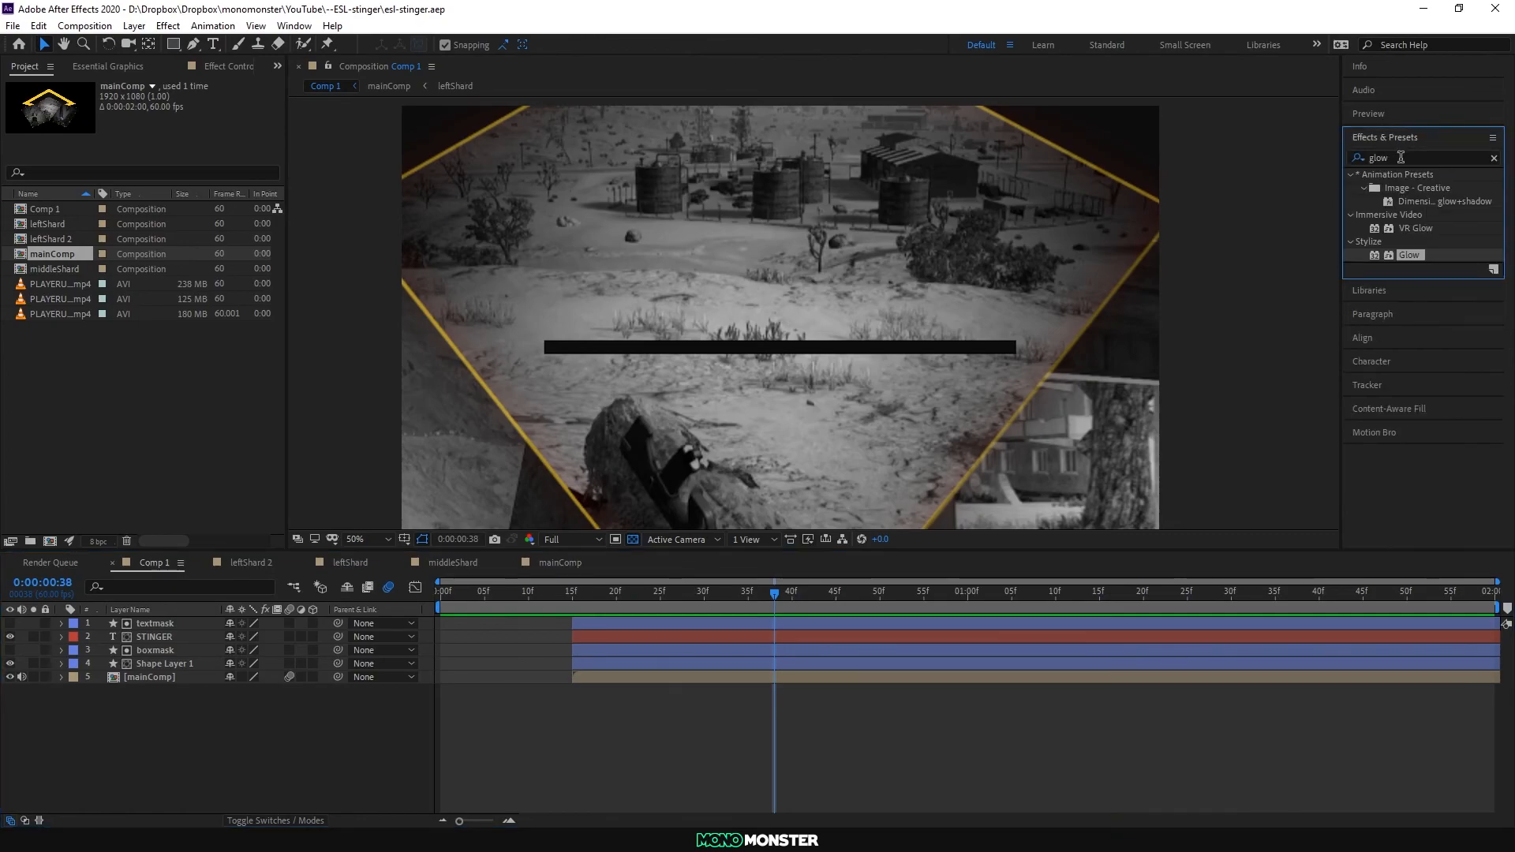
left_click(1400, 157)
type("vr ch")
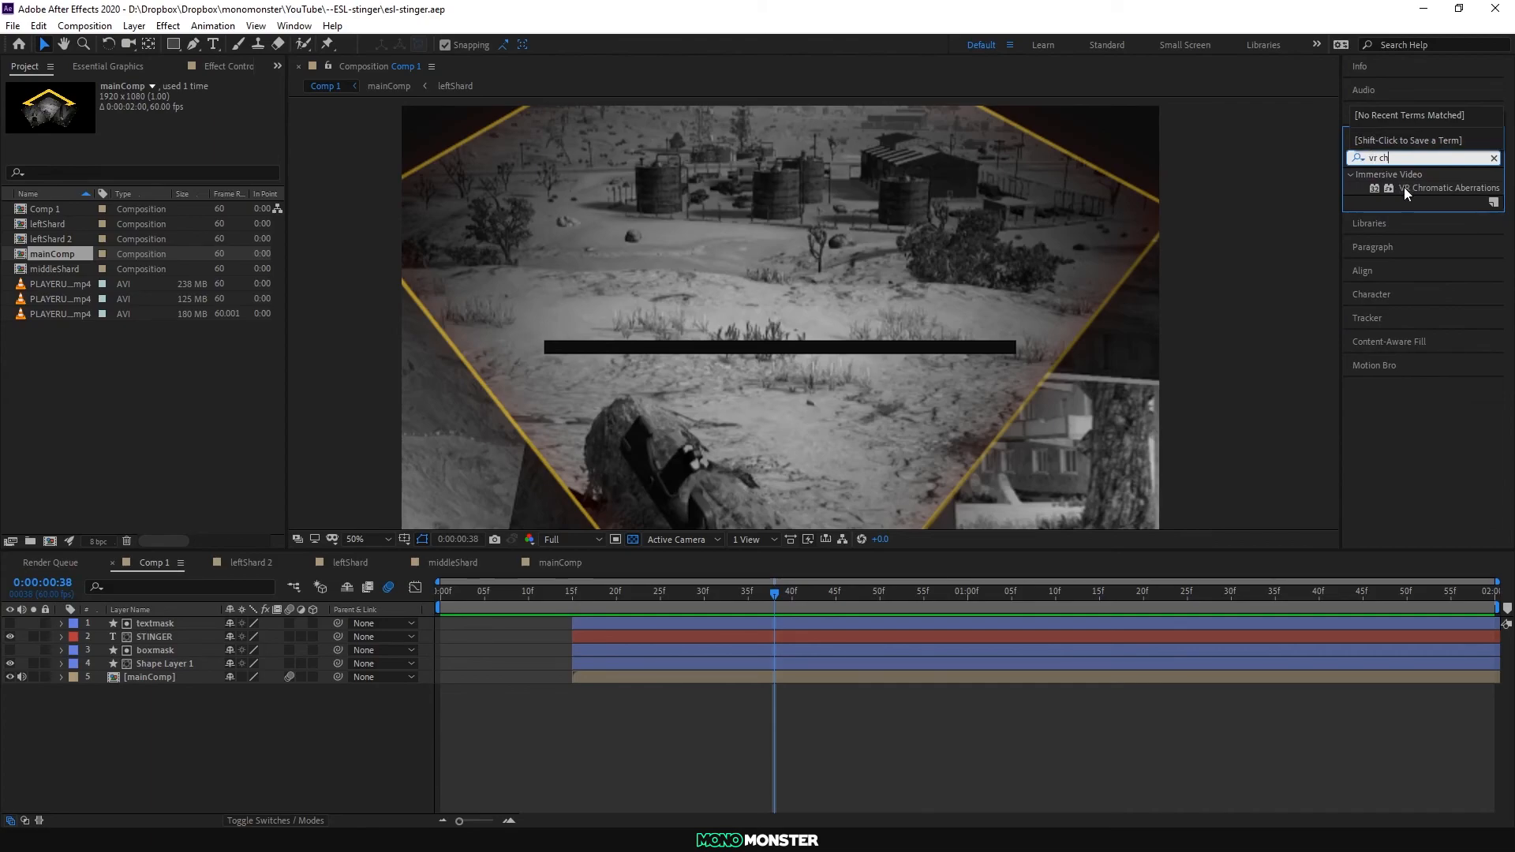
left_click_drag(1403, 187, 162, 675)
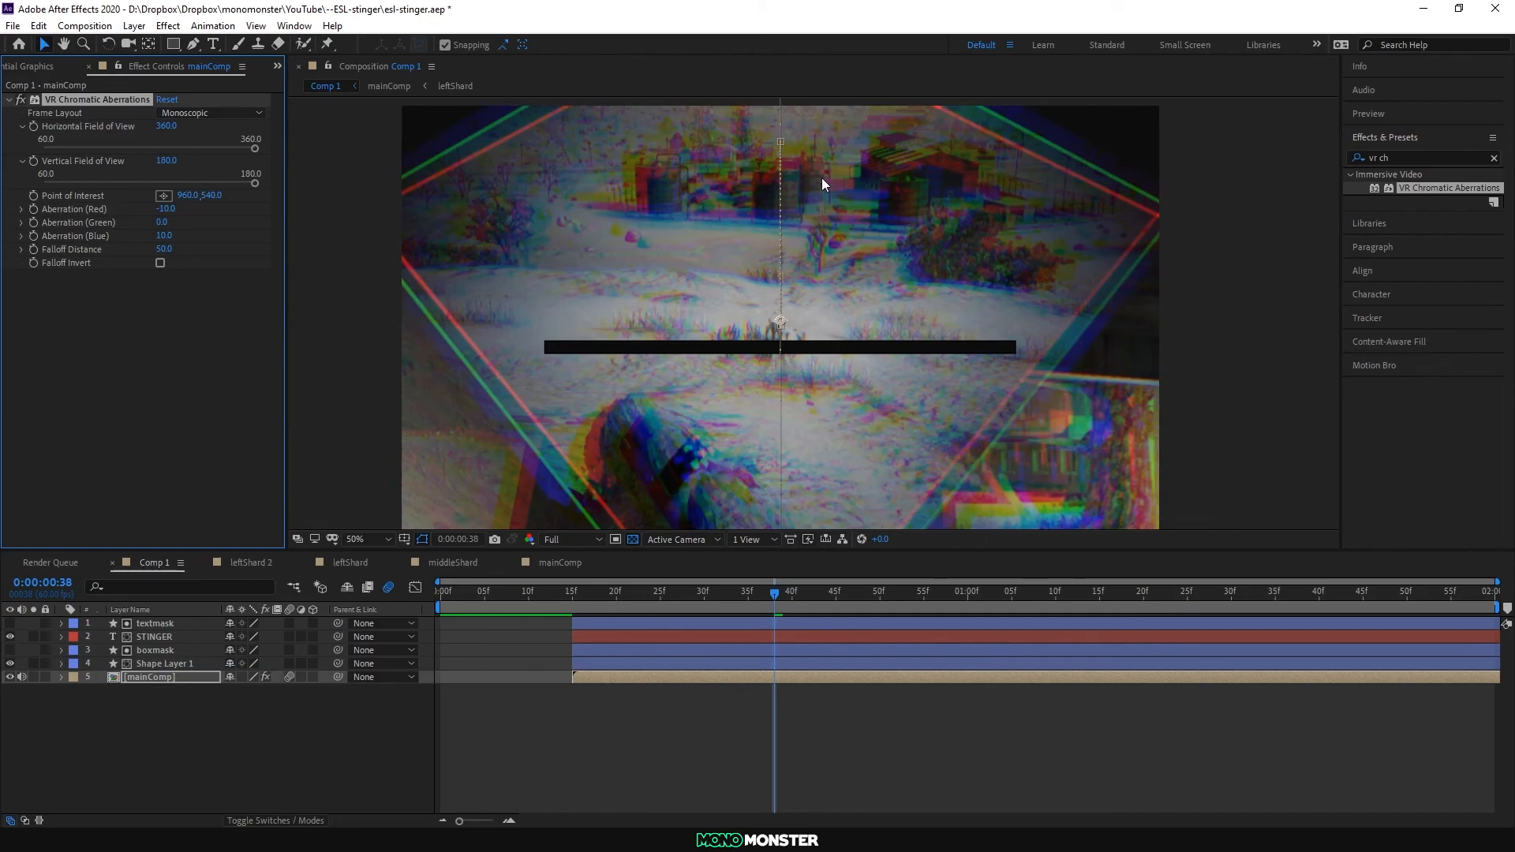
Step: Set the red and blue aberration of the mainComp layer's VR Chromatic Aberrations effect to 1
left_click(770, 594)
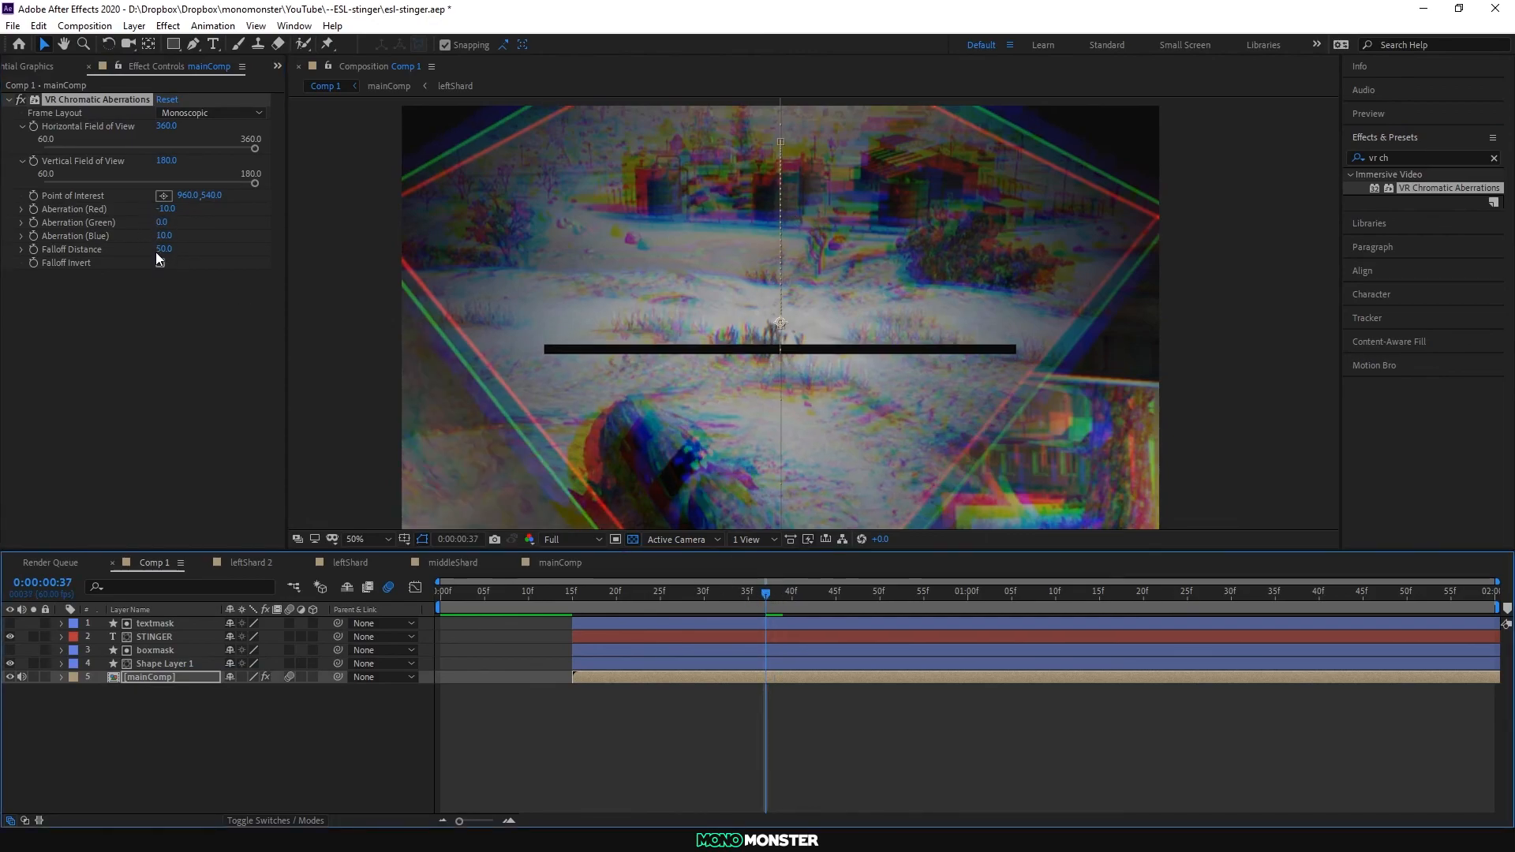
left_click(166, 209)
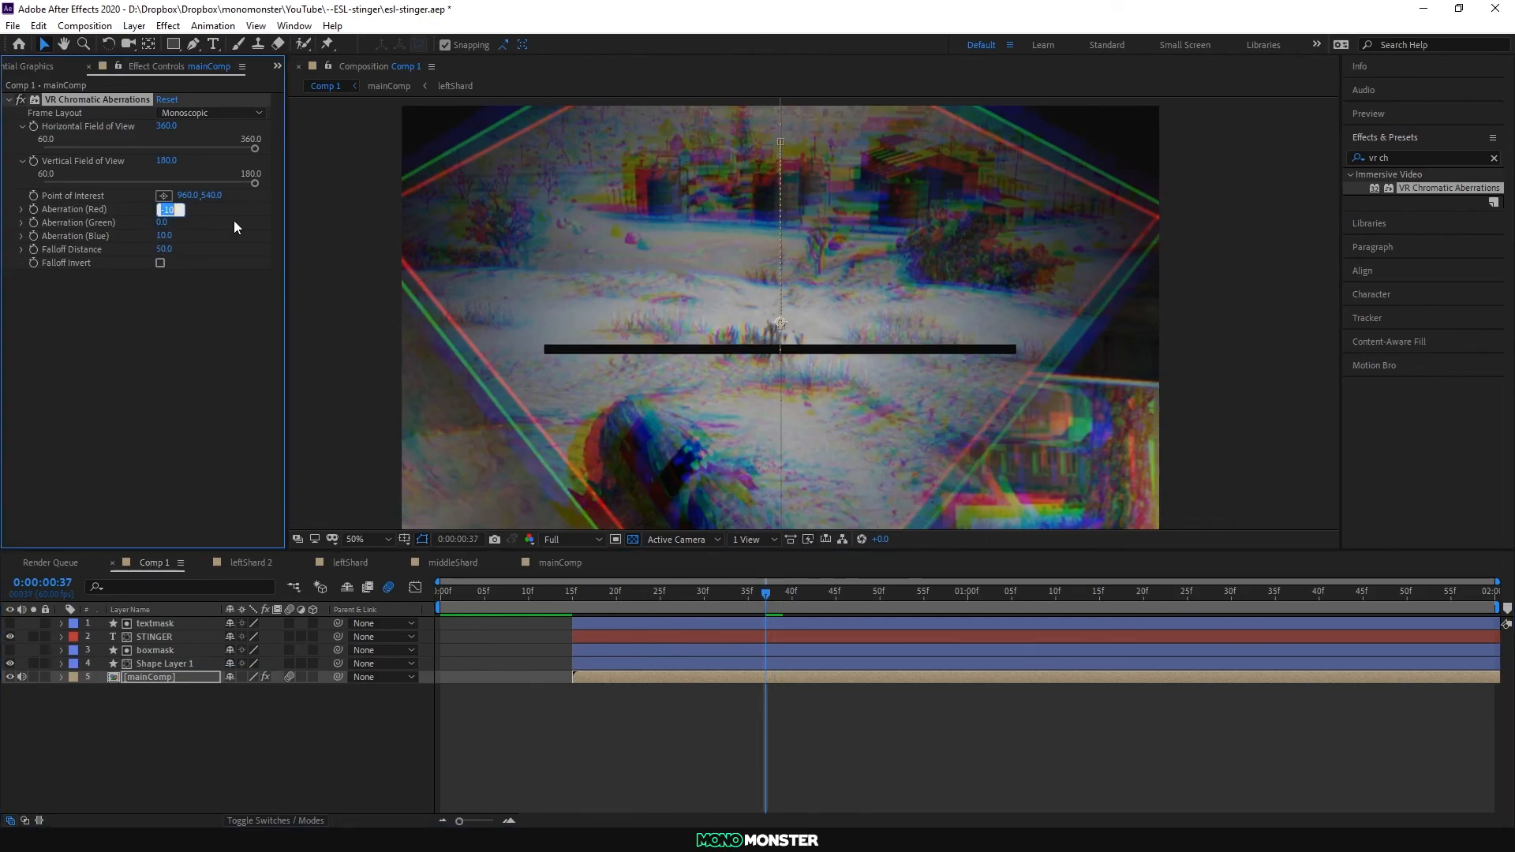
type("1")
key("Return")
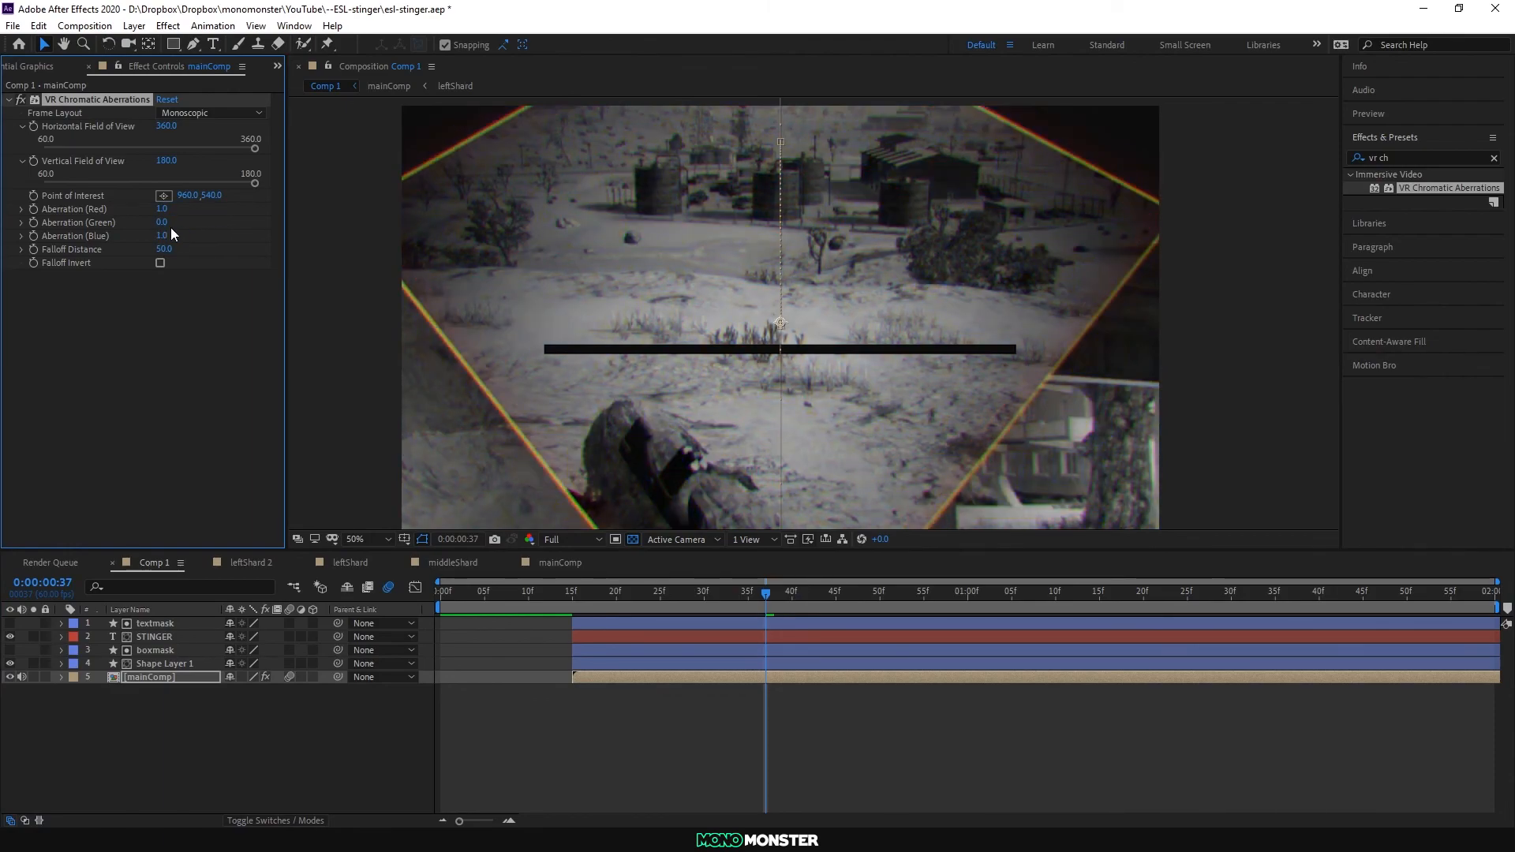
Step: Set the green aberration to -1 and the blue aberration to 2, and preview Comp 1 from the start
left_click(154, 211)
left_click(162, 210)
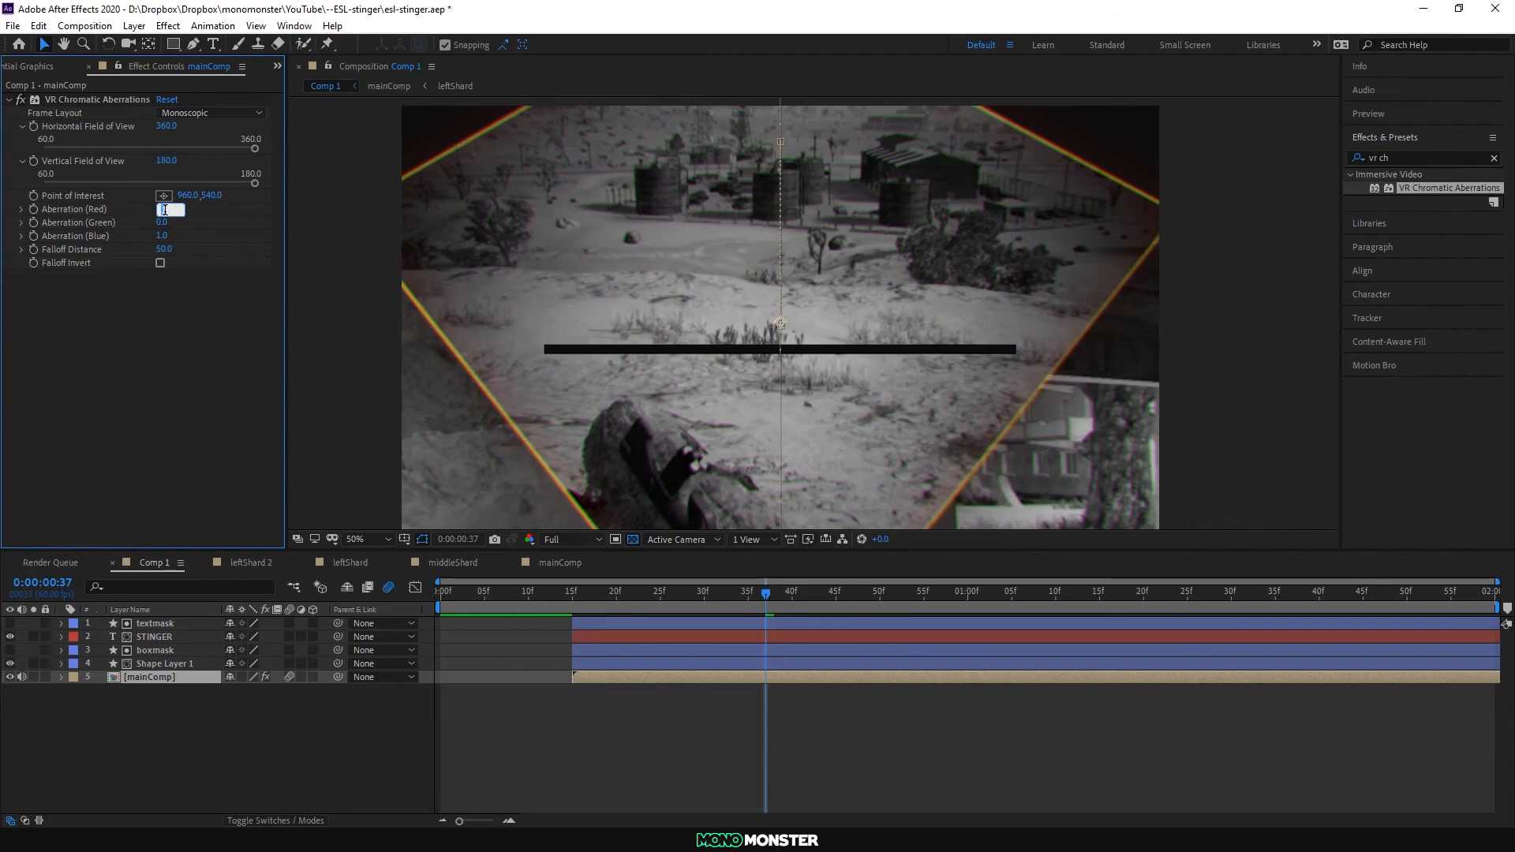
type("1")
left_click(164, 223)
type("1")
key("Return")
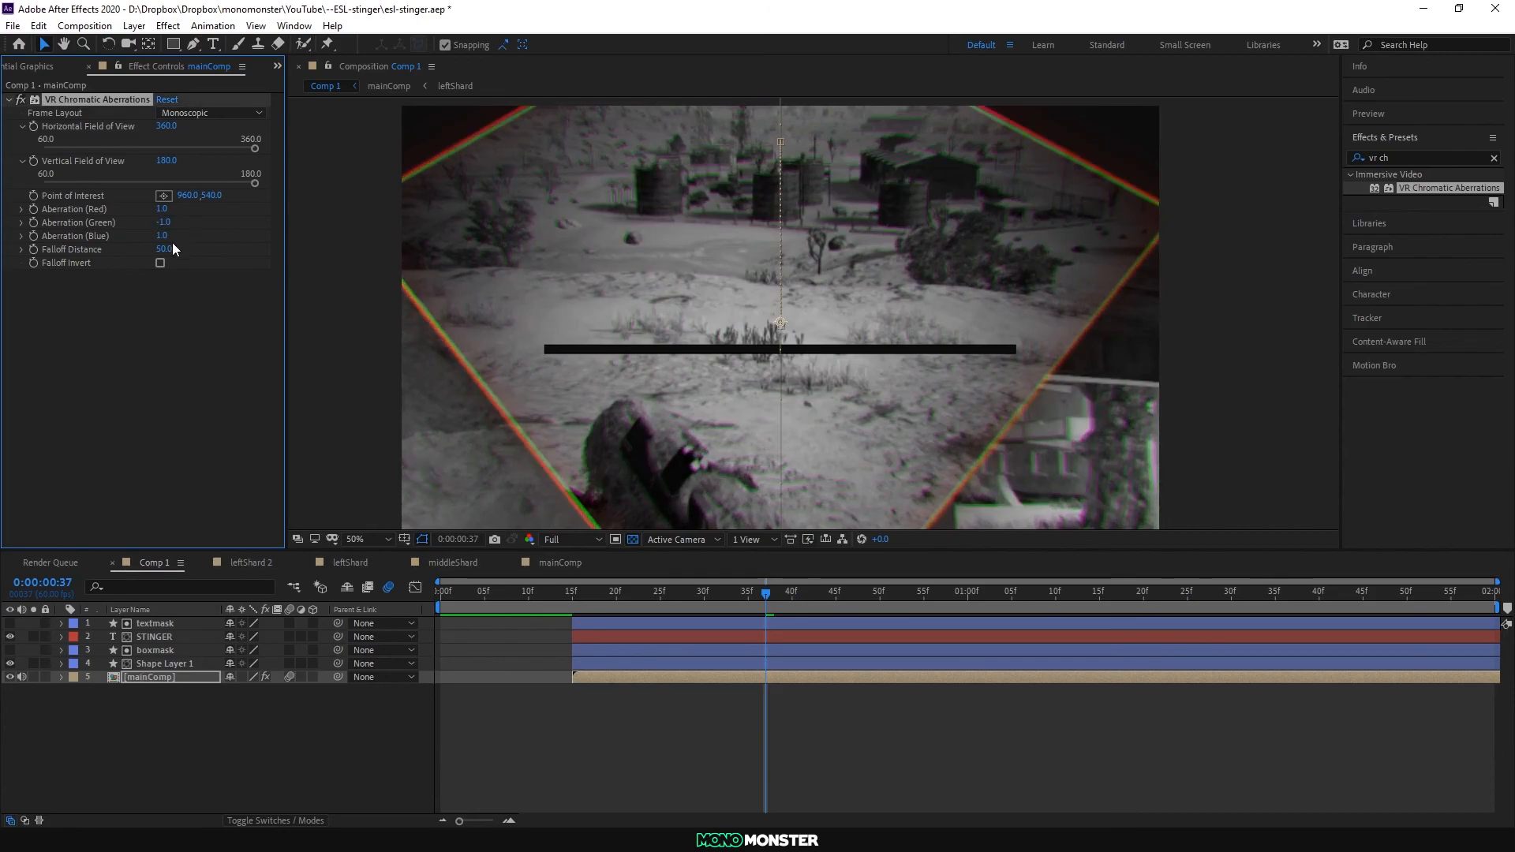
left_click(162, 237)
left_click_drag(770, 593, 418, 611)
key("space")
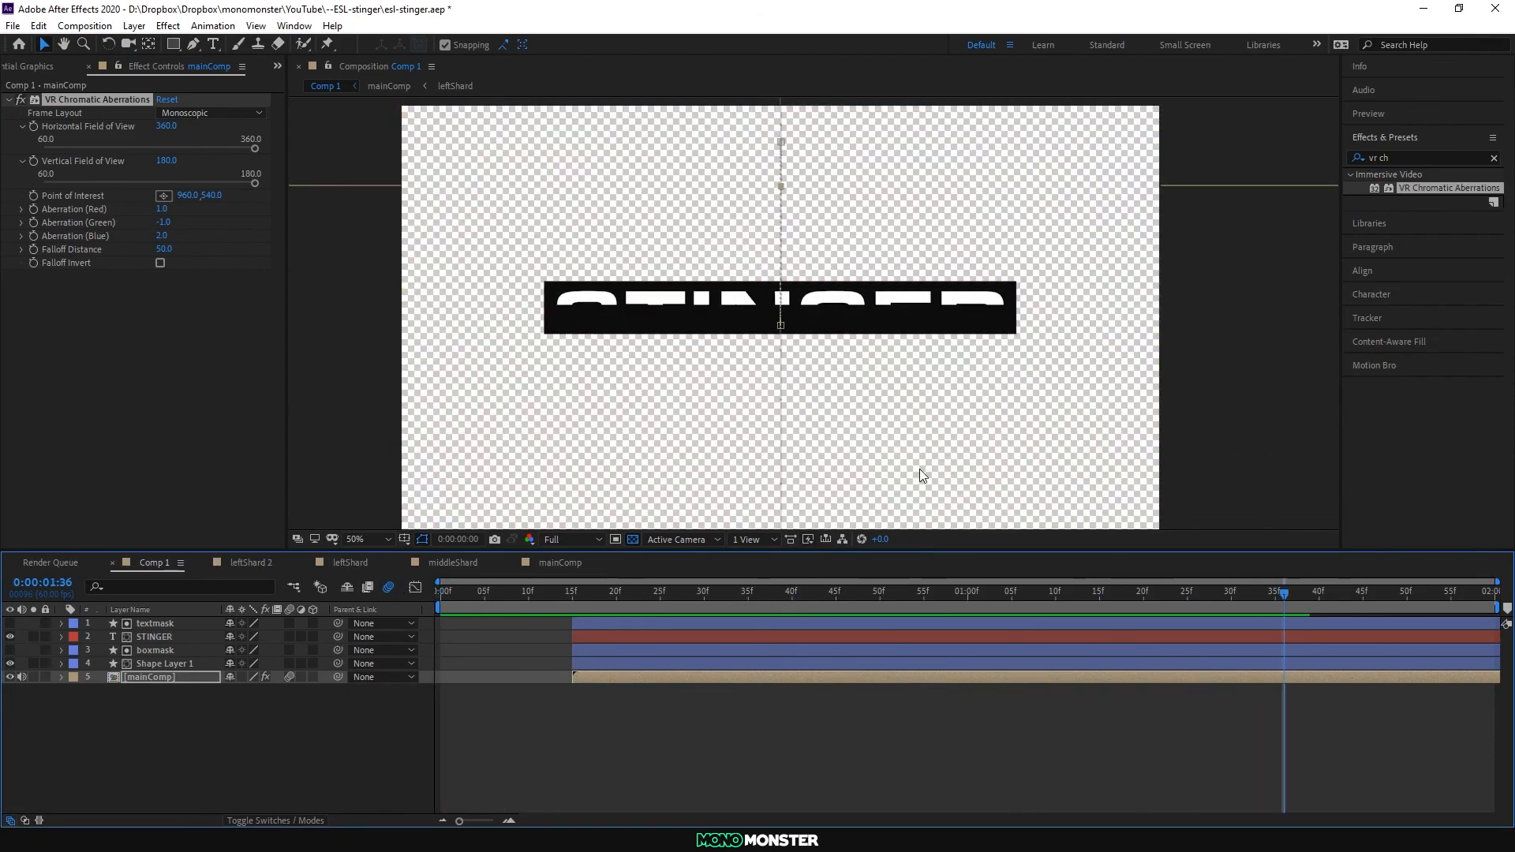
Step: Around 0:00:00:37 in Comp 1, set mainComp's blue aberration to 1 and green aberration to 0.5
key("space")
left_click_drag(449, 593, 761, 603)
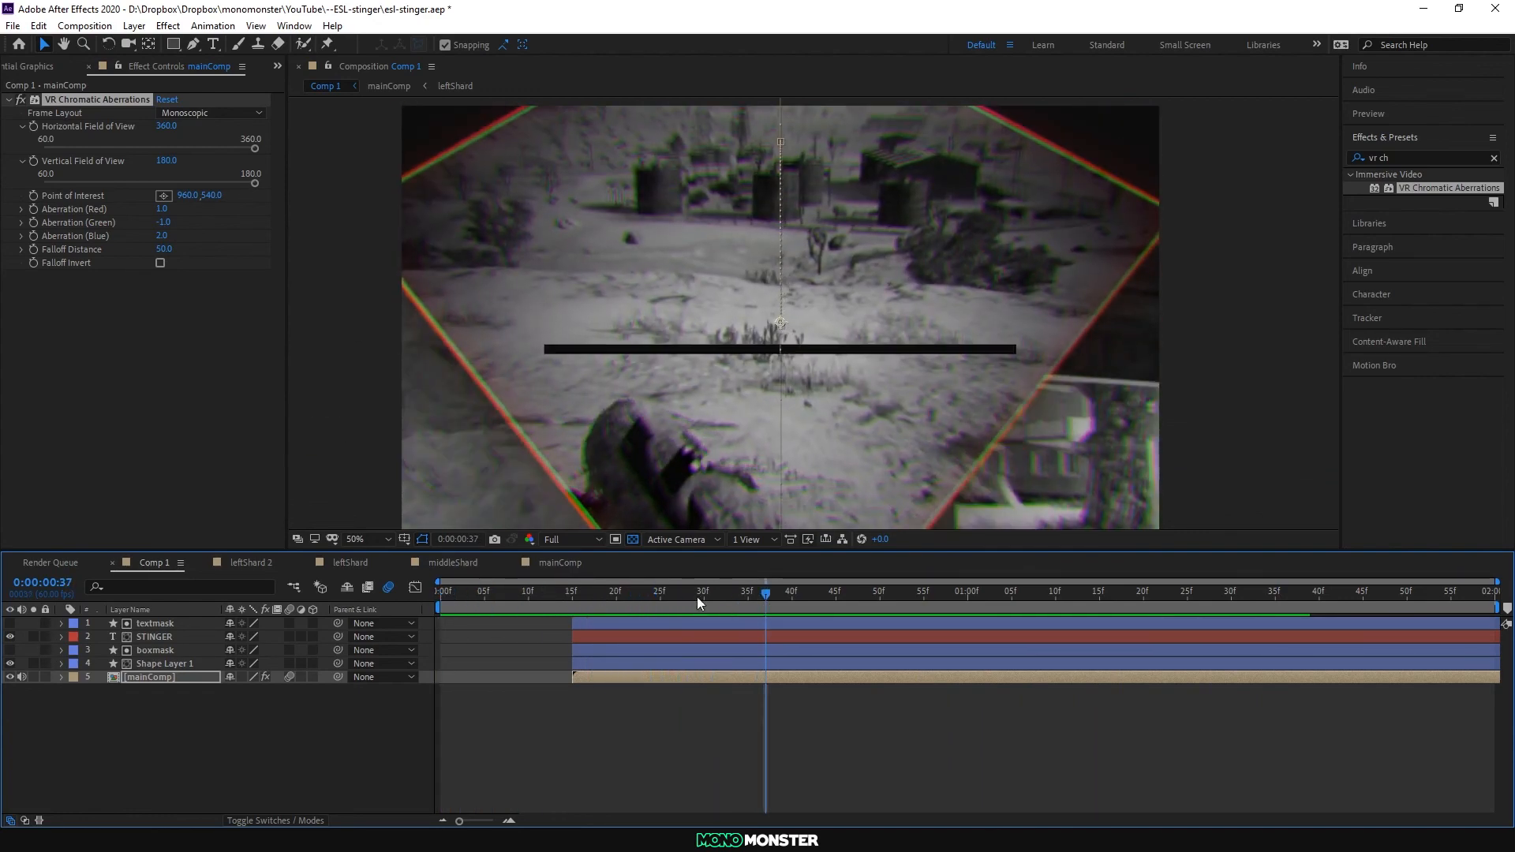
left_click(165, 235)
key("Return")
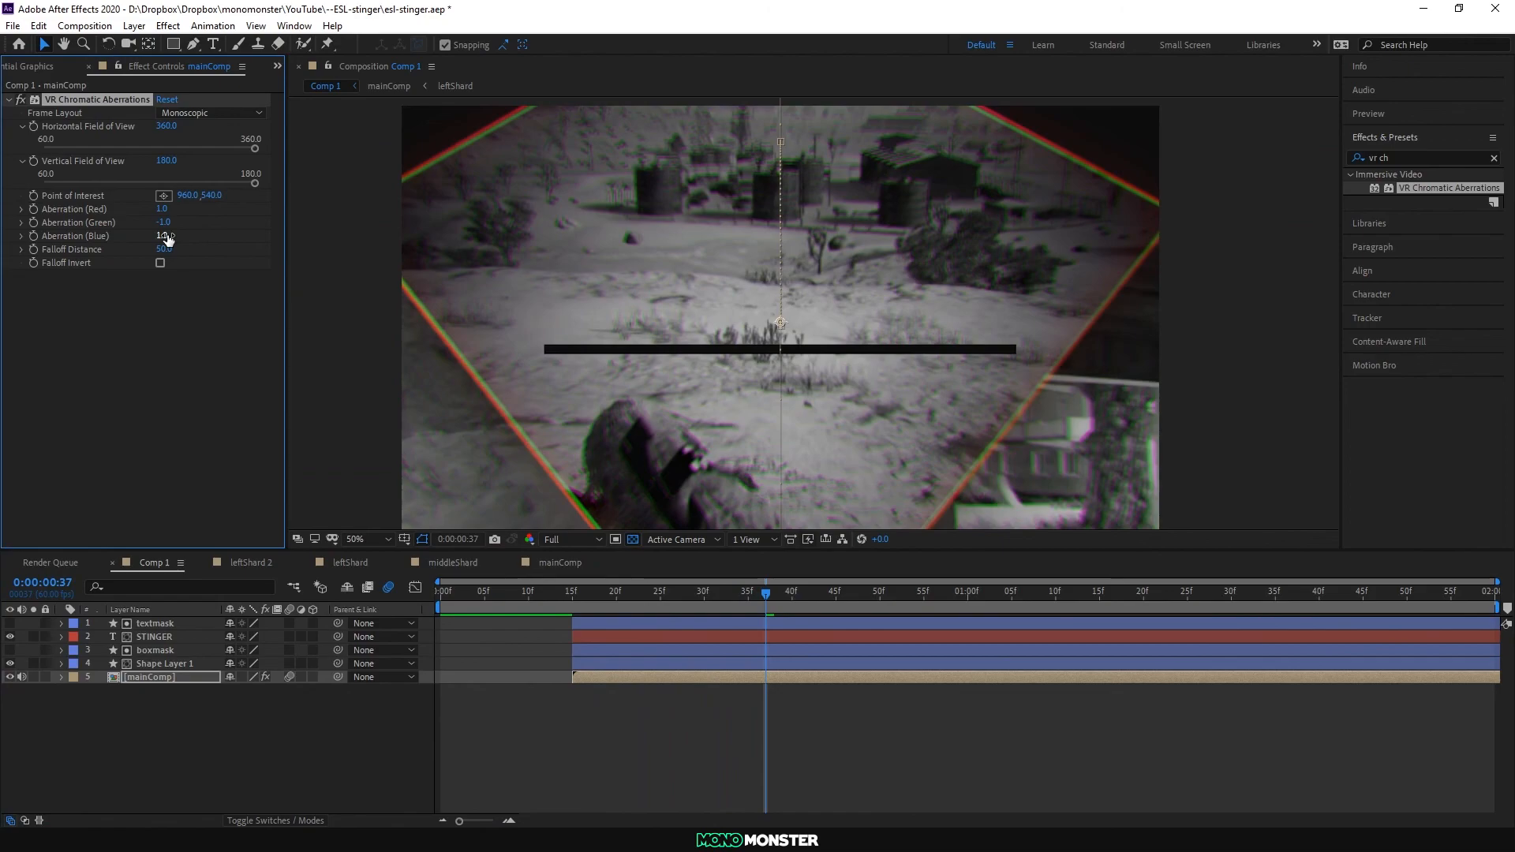
left_click(167, 222)
type("0.5")
key("Return")
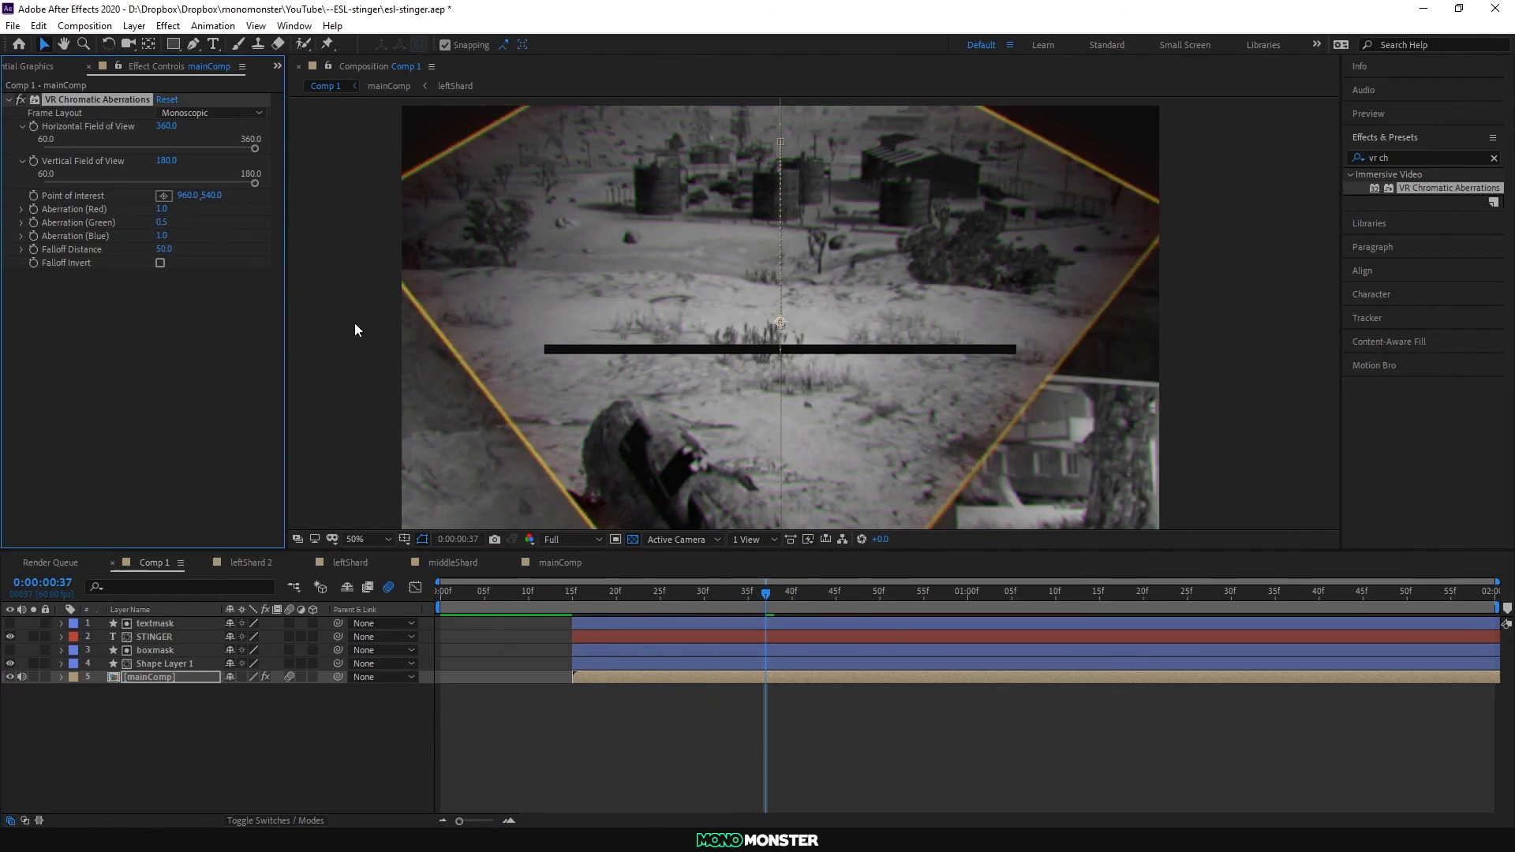
Step: Preview Comp 1 from the start to check the adjusted chromatic aberration, stopping at 0:00:00:54
left_click_drag(759, 591, 436, 581)
key("space")
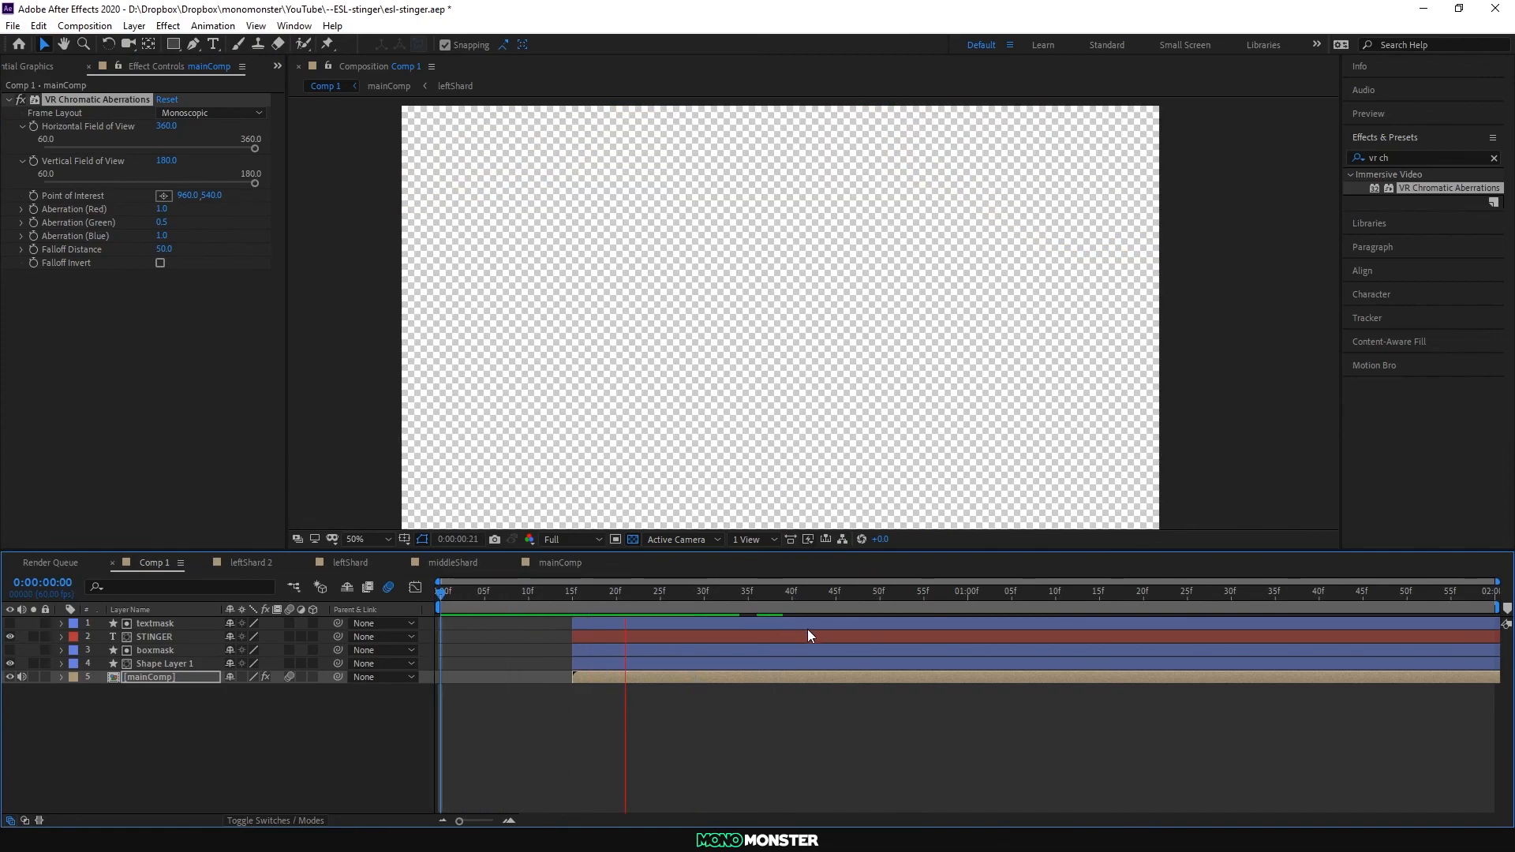
right_click(806, 636)
left_click(800, 762)
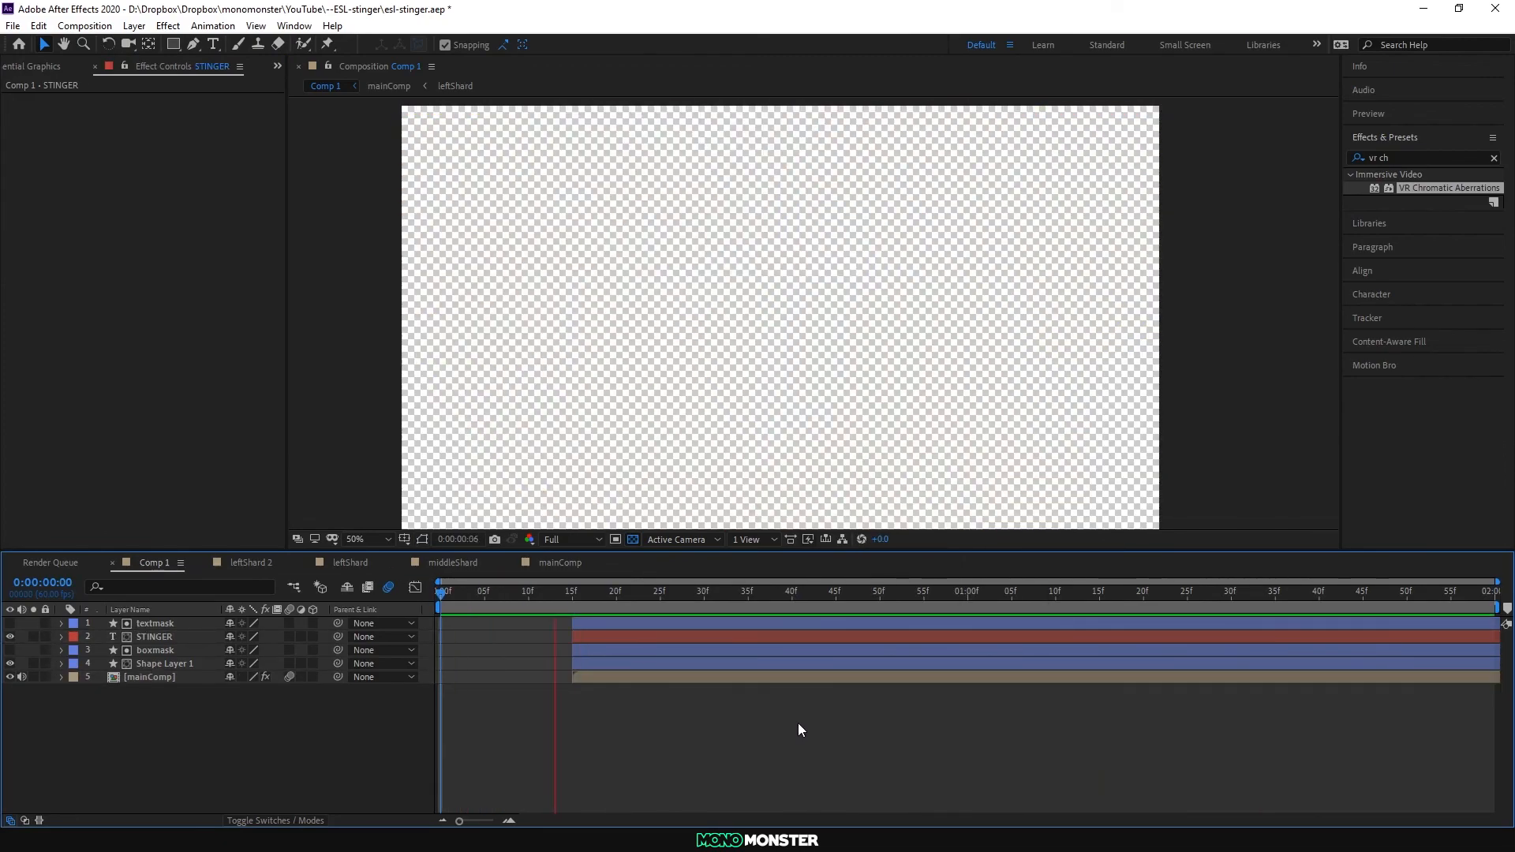
key("space")
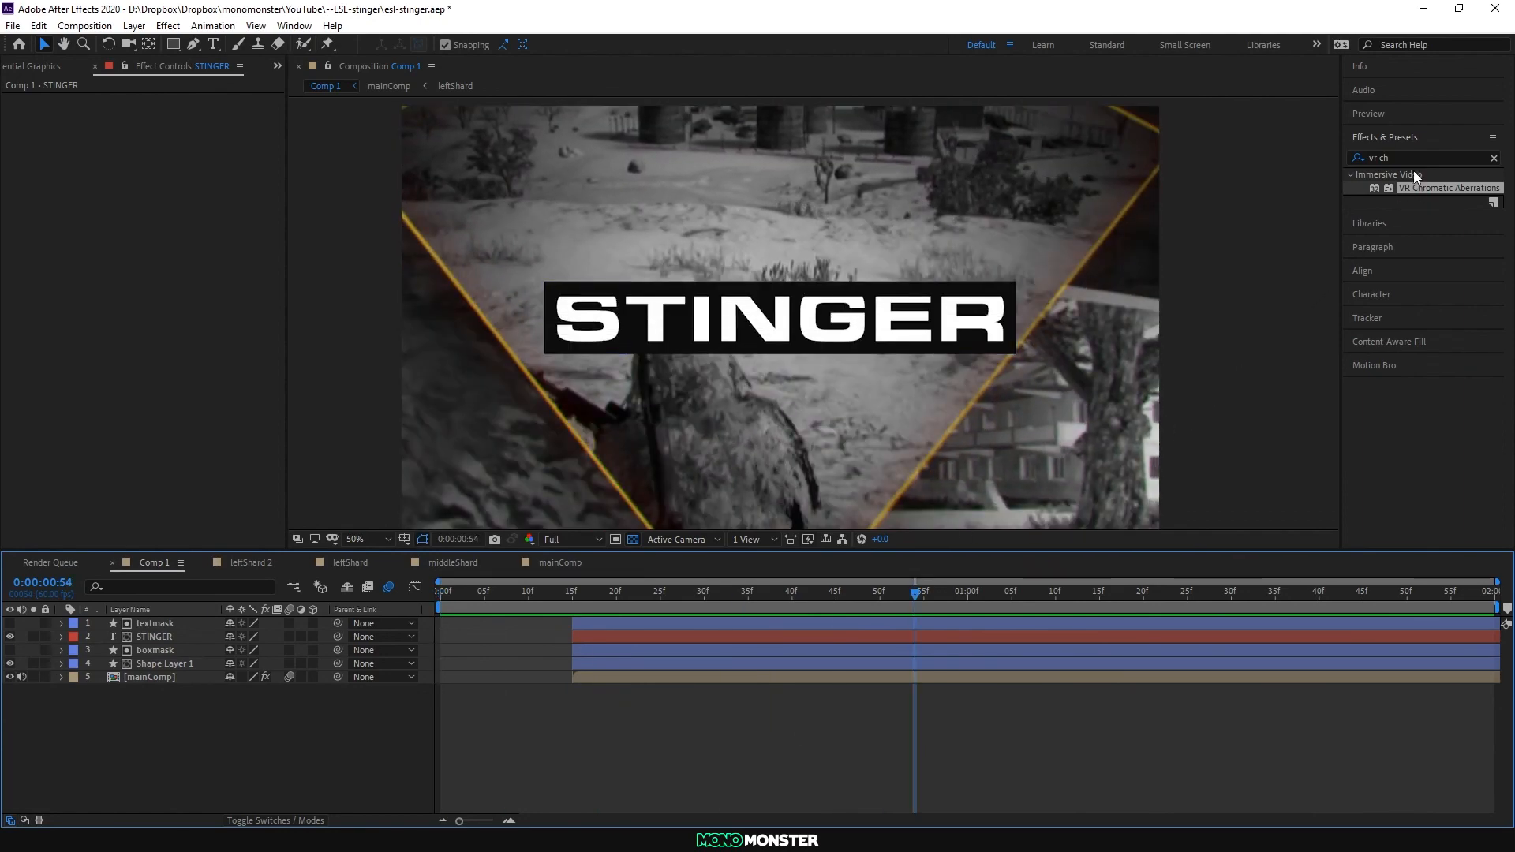
Step: Find the Add Grain effect, apply it to the mainComp layer, and set its viewing mode to Final Output
left_click(1392, 158)
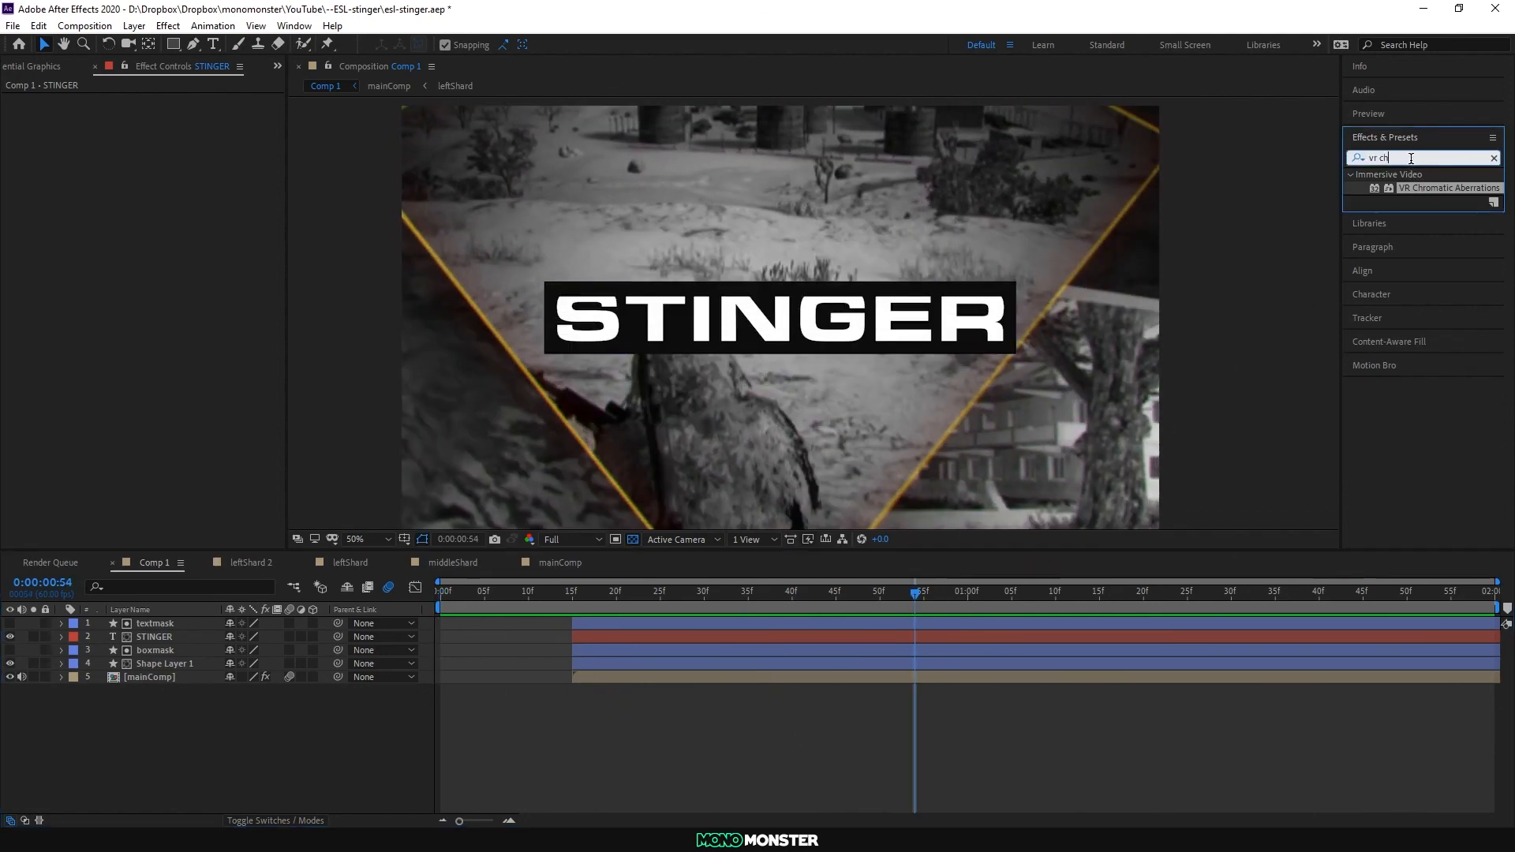
type("grain")
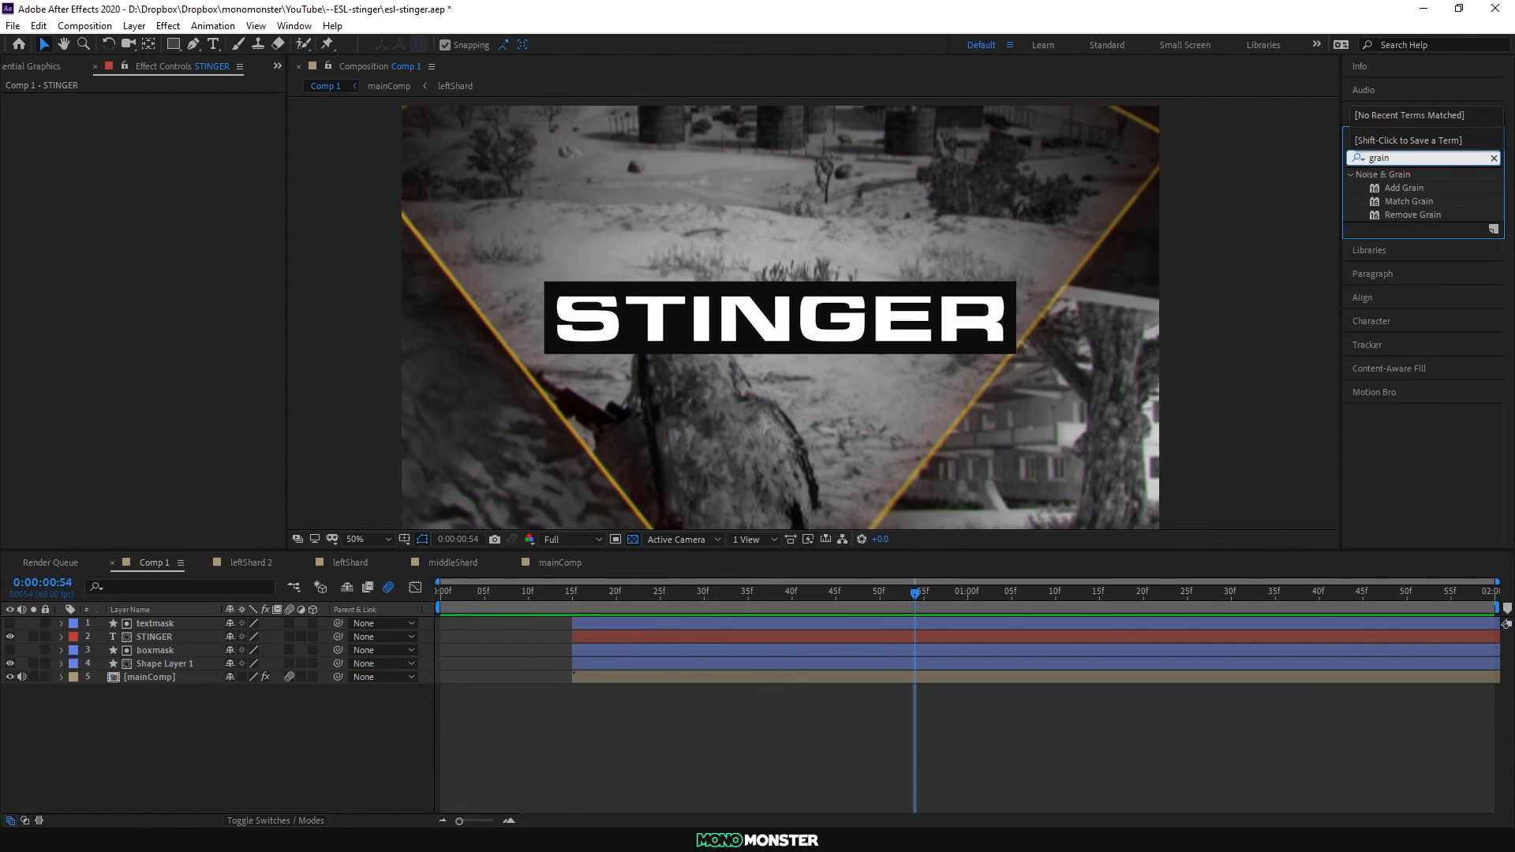
left_click_drag(1390, 188, 131, 677)
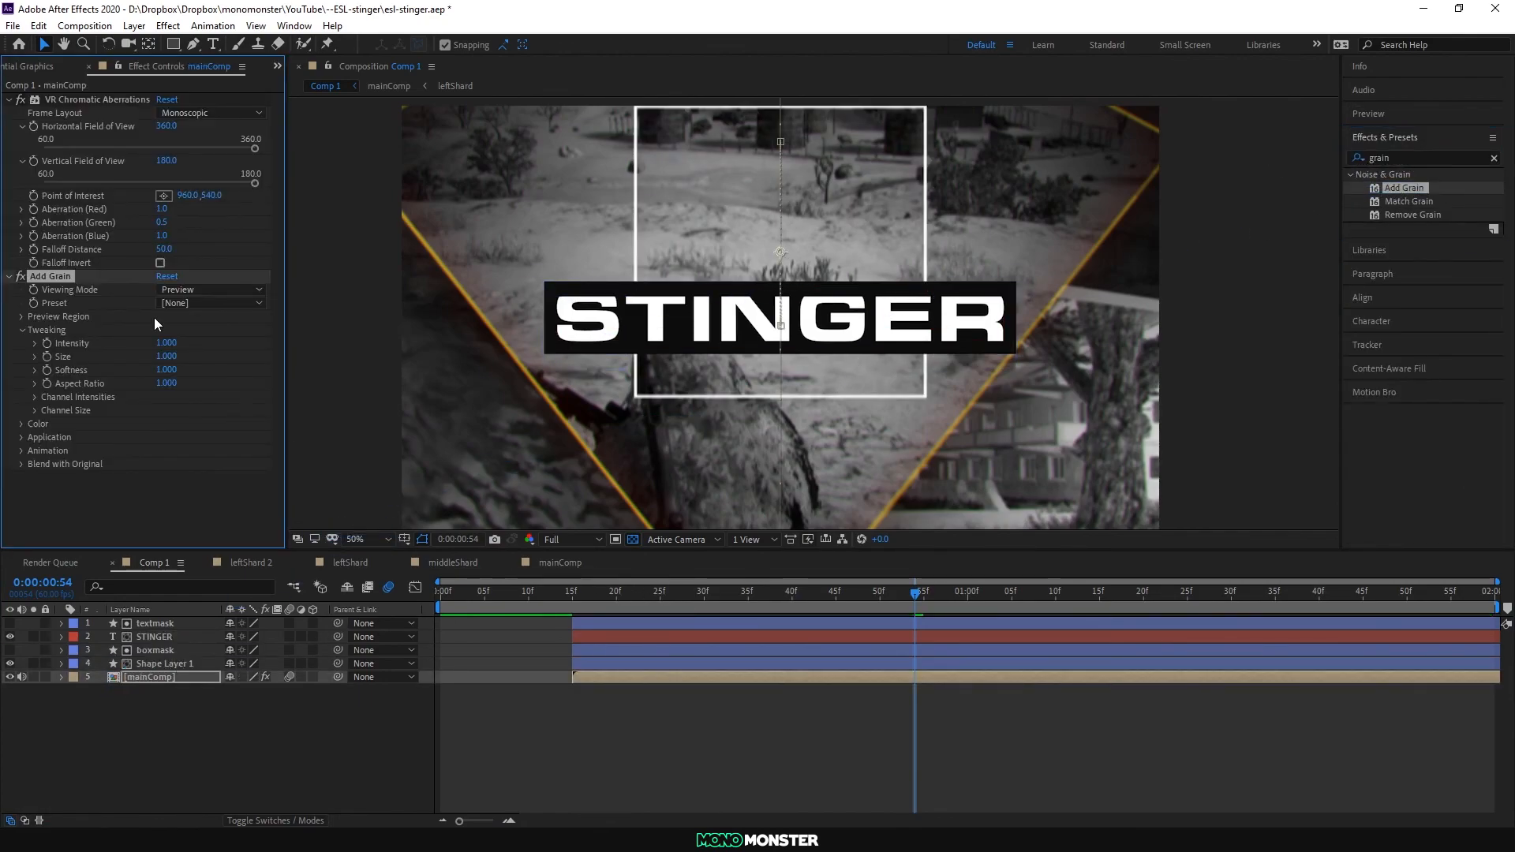
left_click(209, 288)
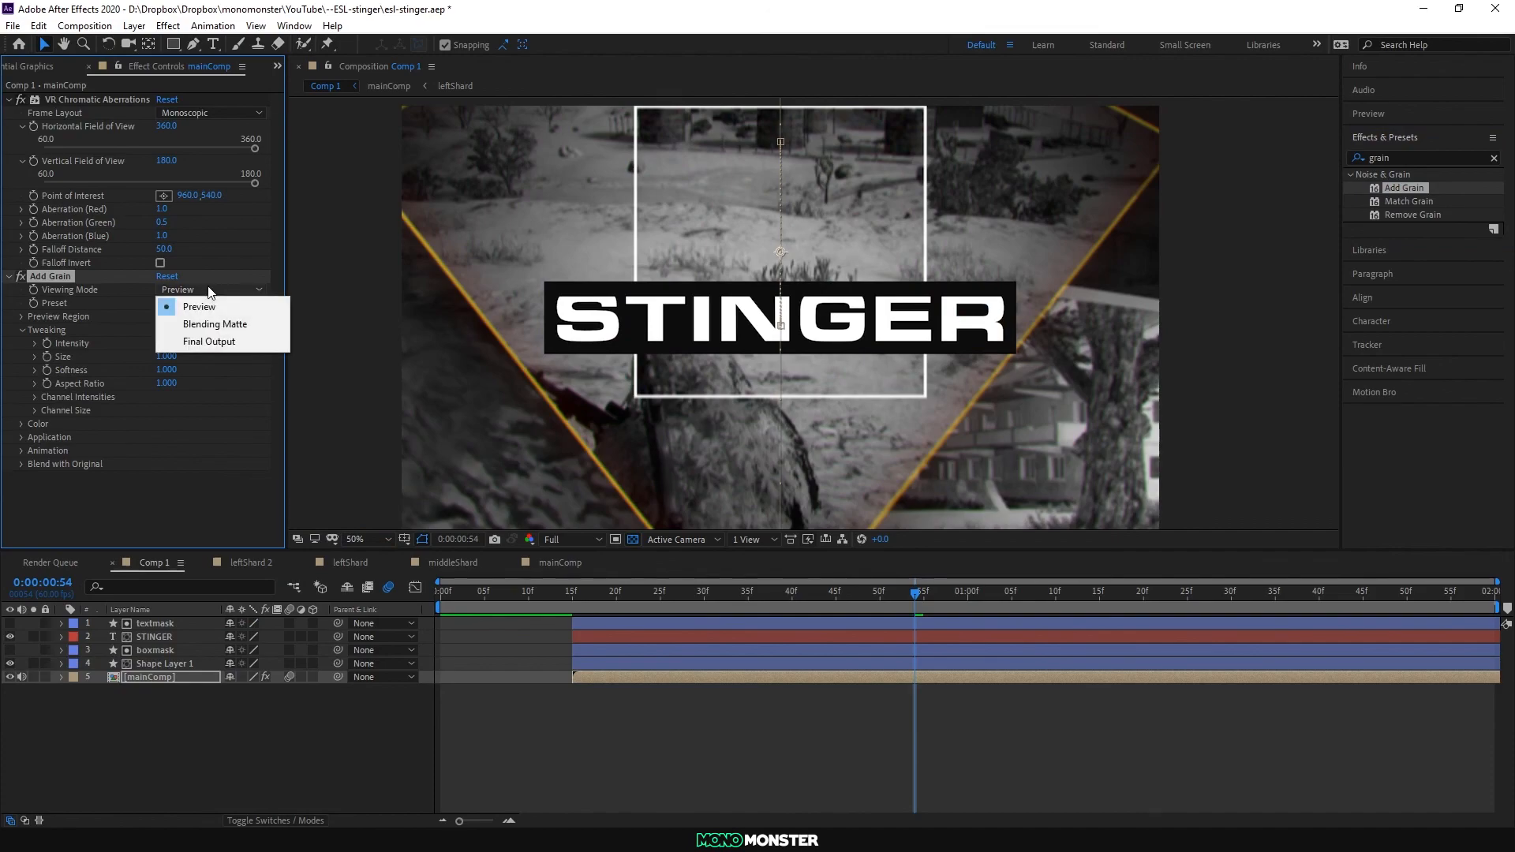
left_click(211, 341)
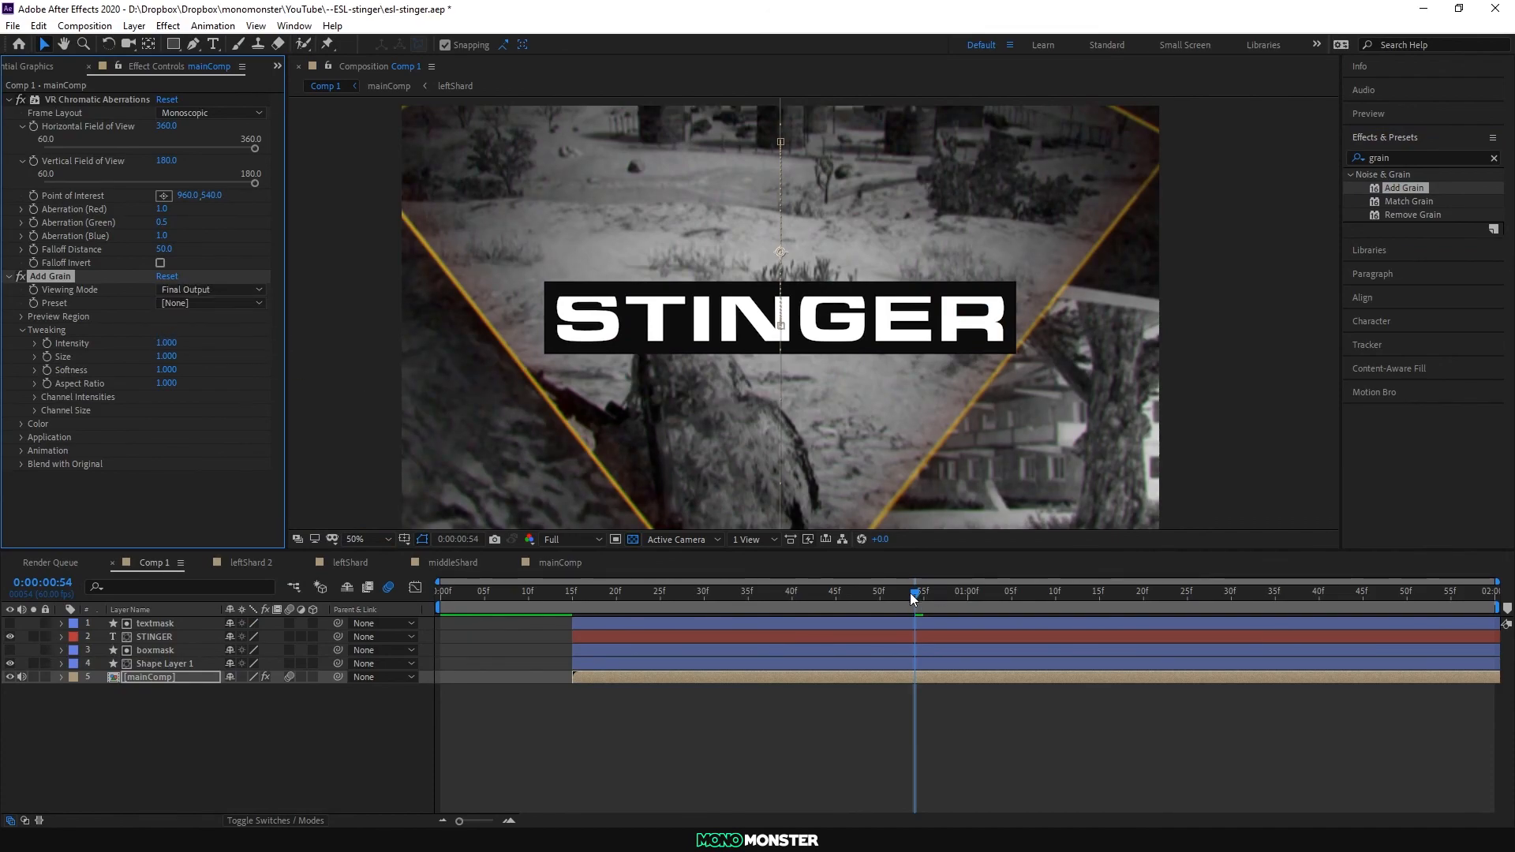
Step: Preview Comp 1 from the start to check the grain on the mainComp layer
key("Home")
key("space")
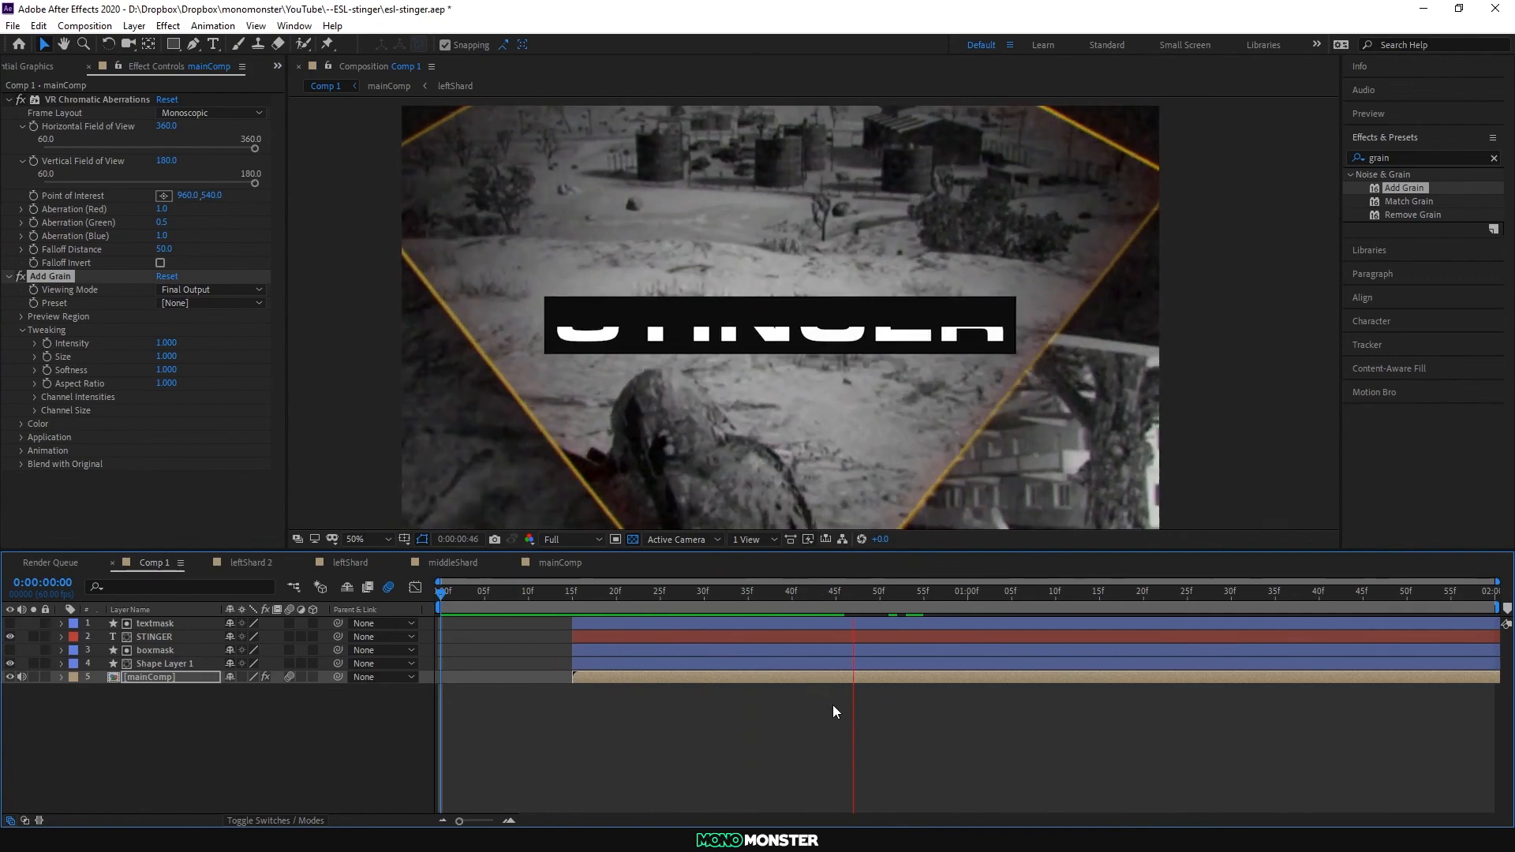
key("space")
Step: At 0:00:00:35, set the Add Grain intensity on the mainComp layer to 0.5 and preview Comp 1 from the start
left_click_drag(1032, 594, 752, 592)
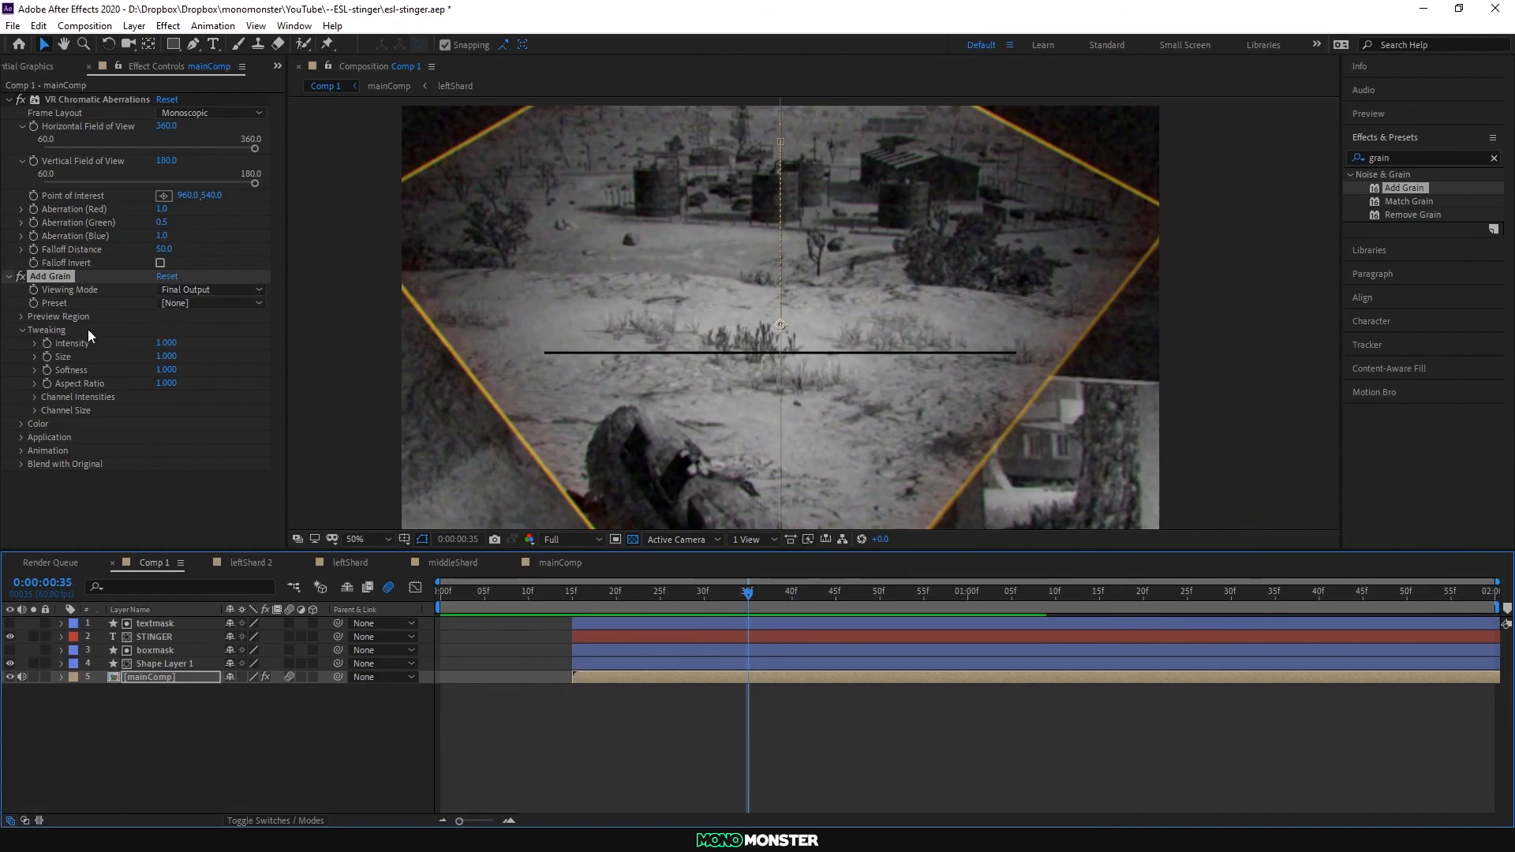
left_click(167, 345)
type("0.5")
key("Return")
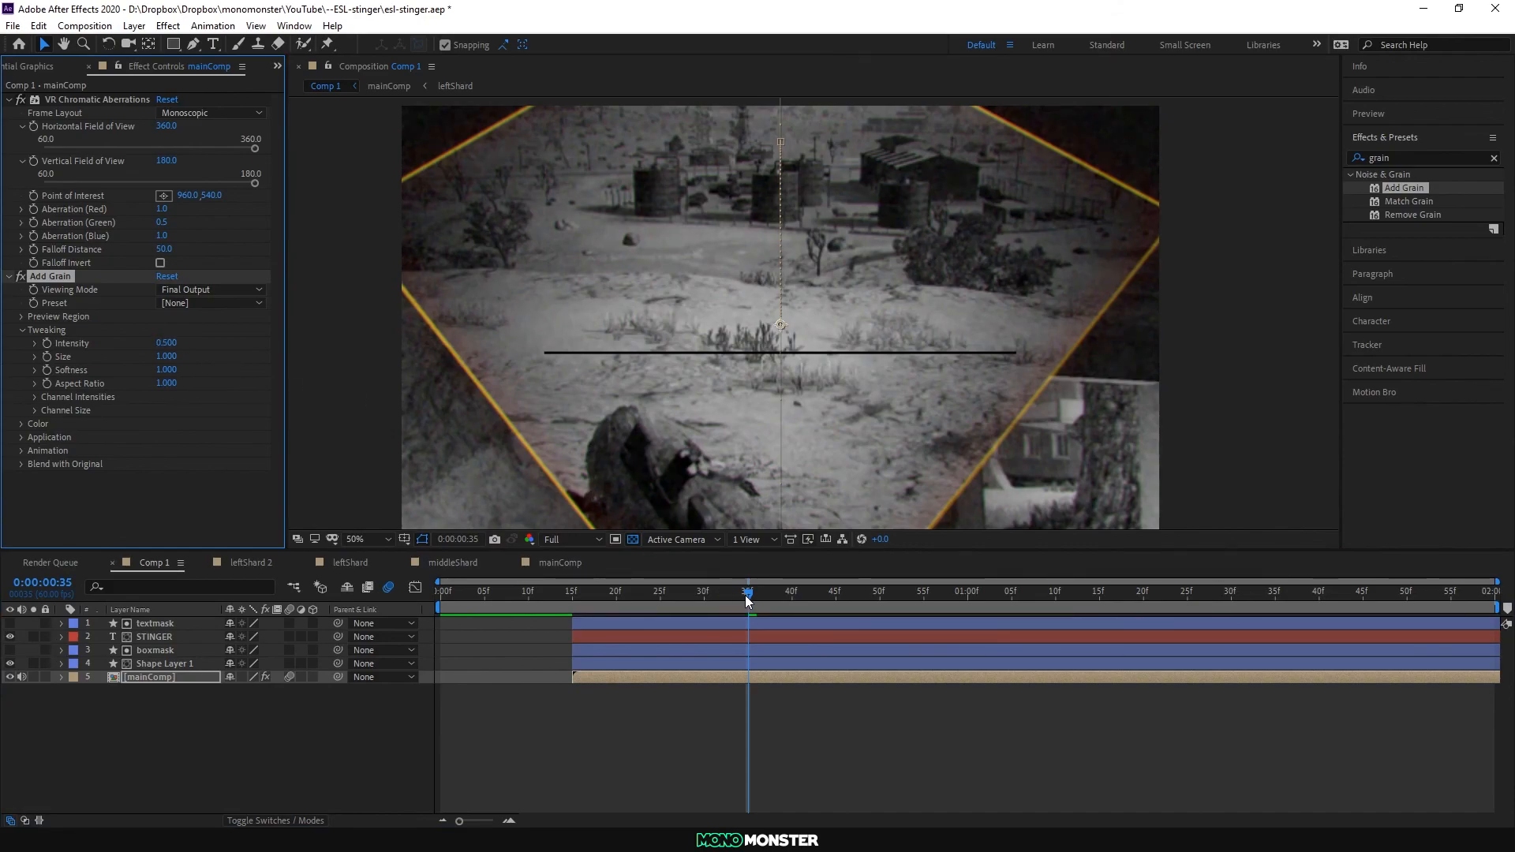
left_click_drag(744, 596, 243, 577)
key("space")
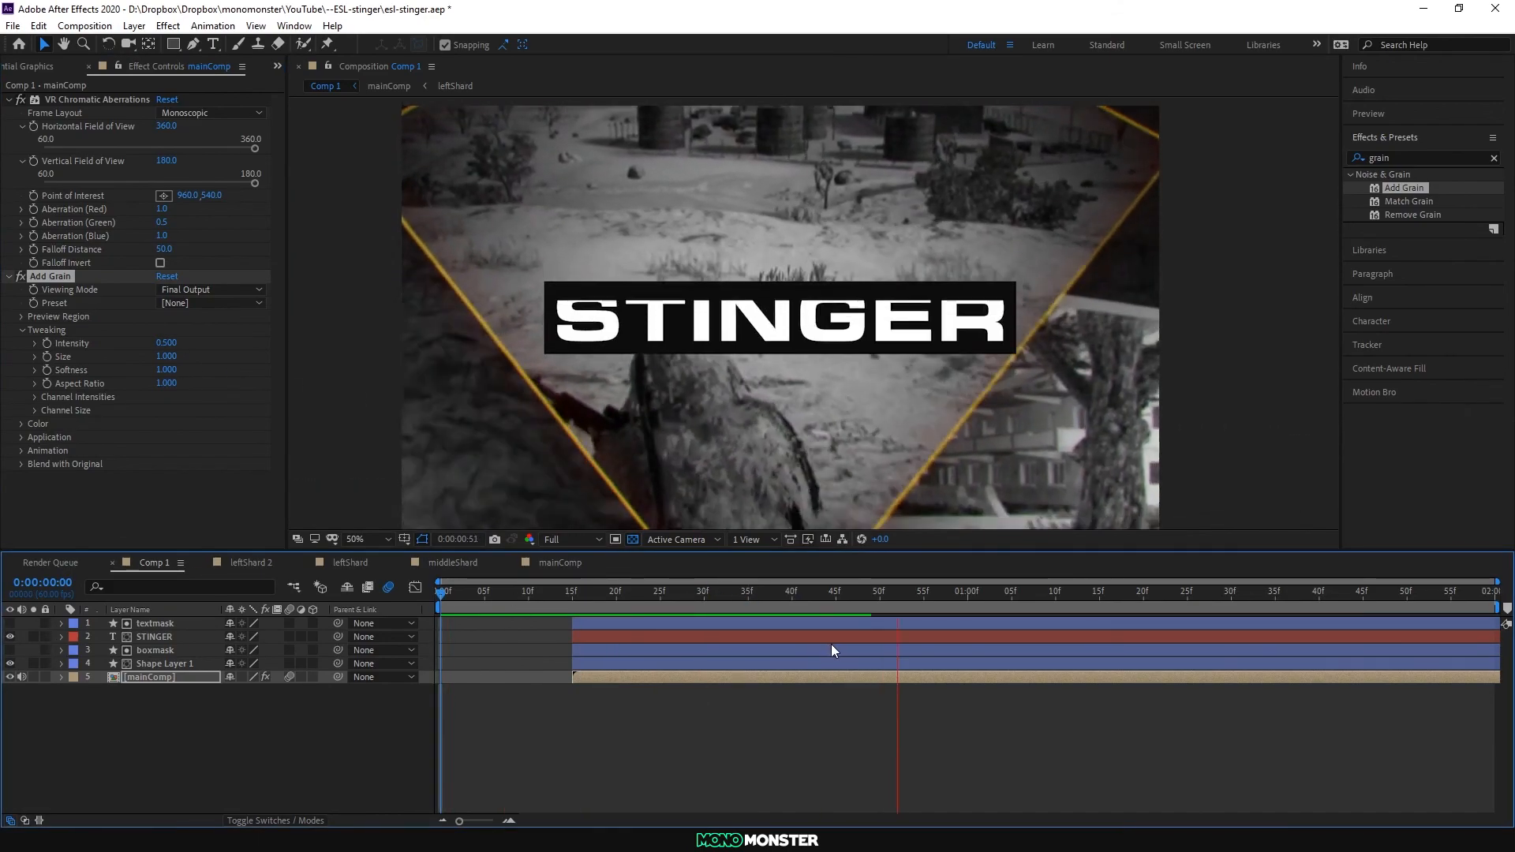